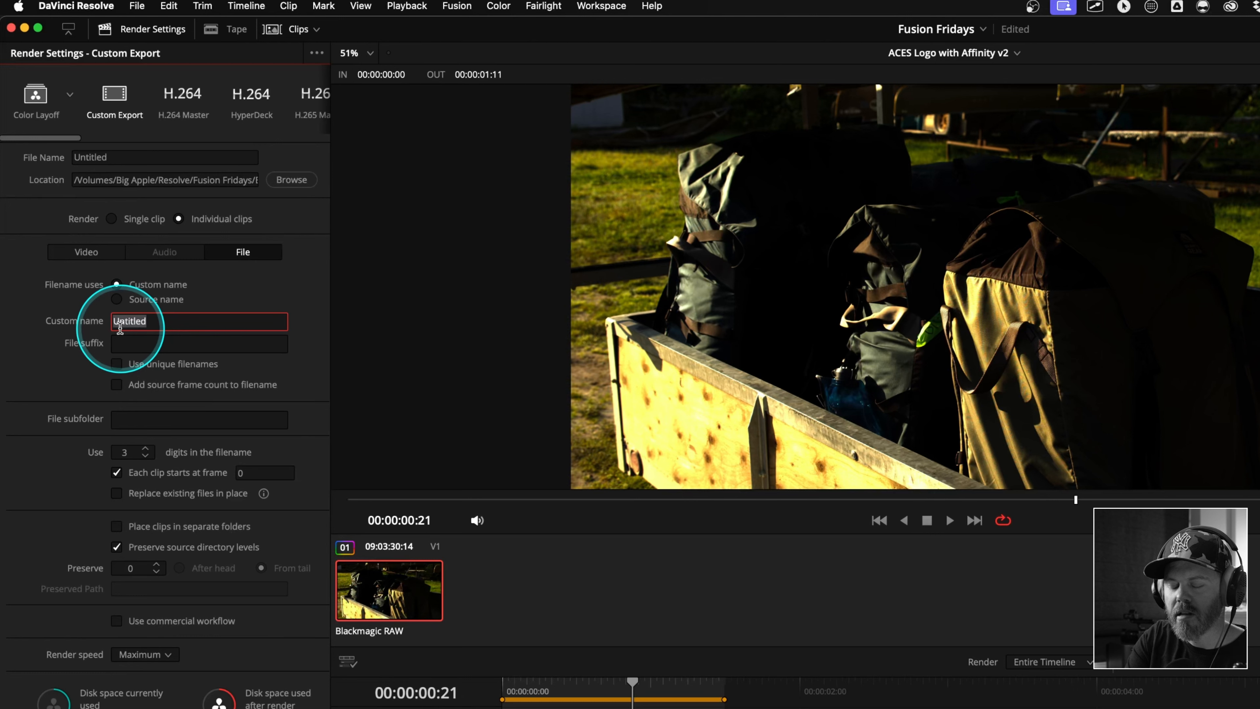
Step: Set the custom name of the rendered files to the Clip Name metadata variable
text(%clip n)
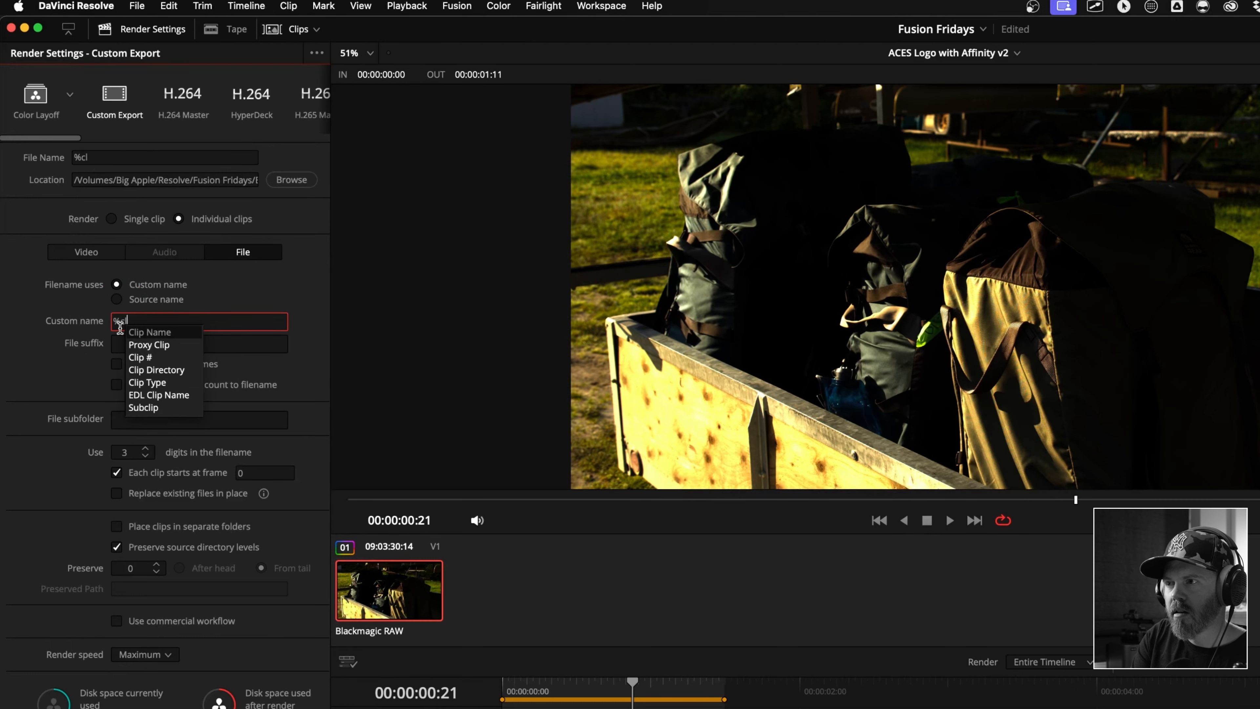
text(ame)
key(Return)
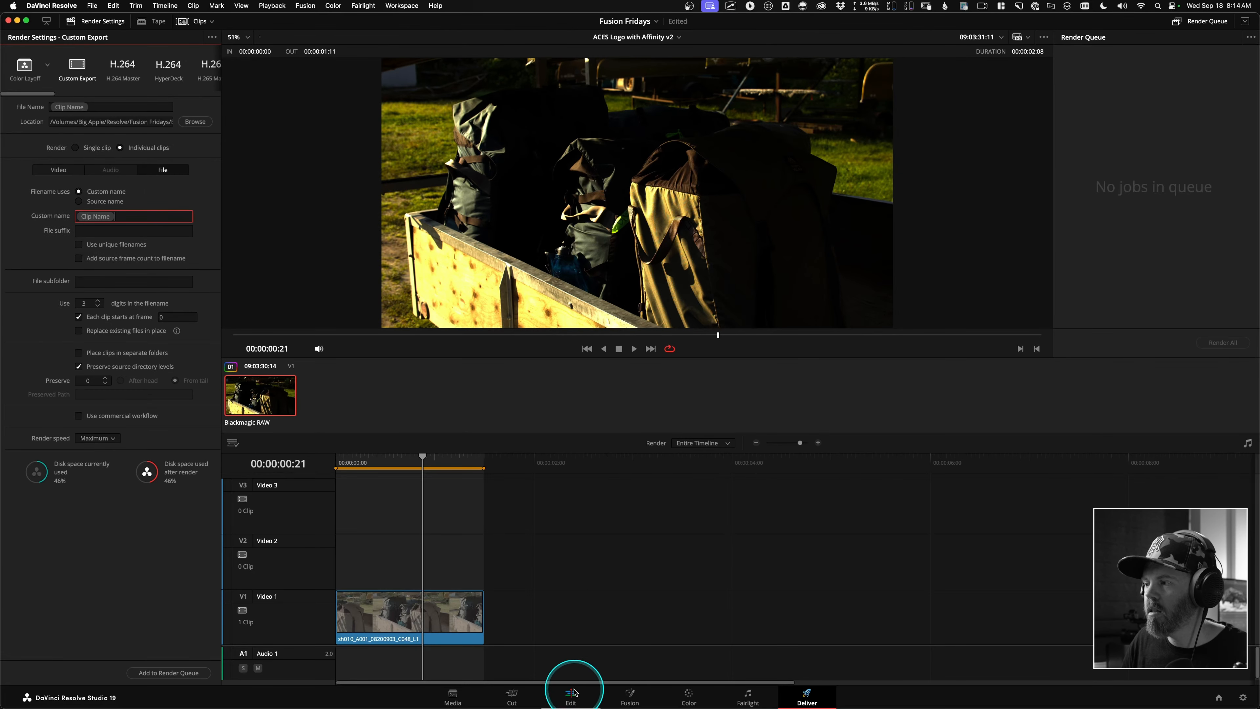
Step: Check the name in the File metadata of the Video 1 clip on the Edit page
click(572, 695)
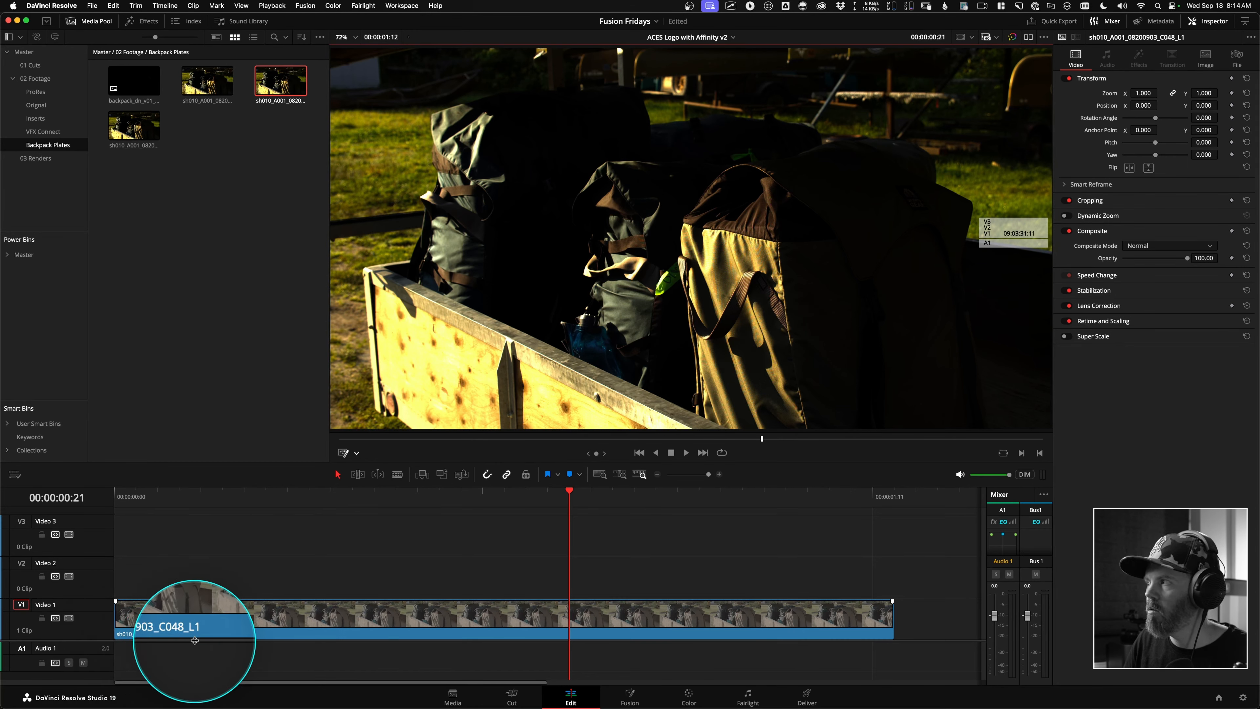
click(476, 618)
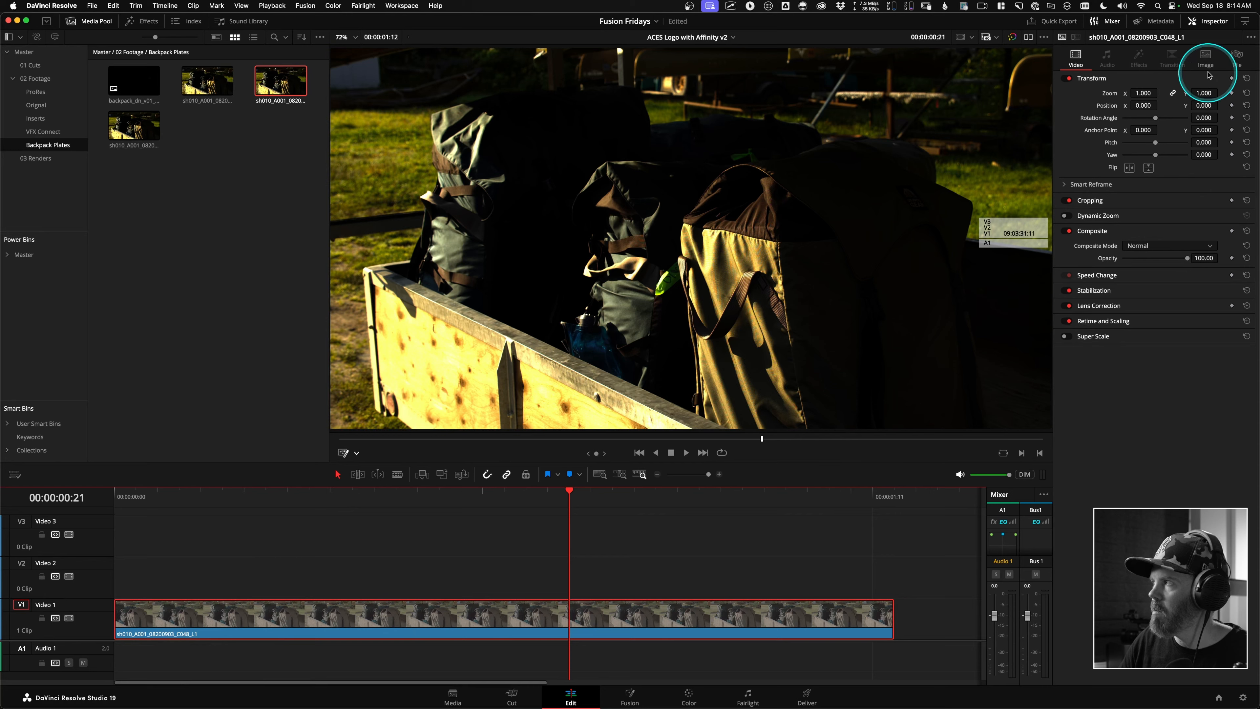
click(1237, 59)
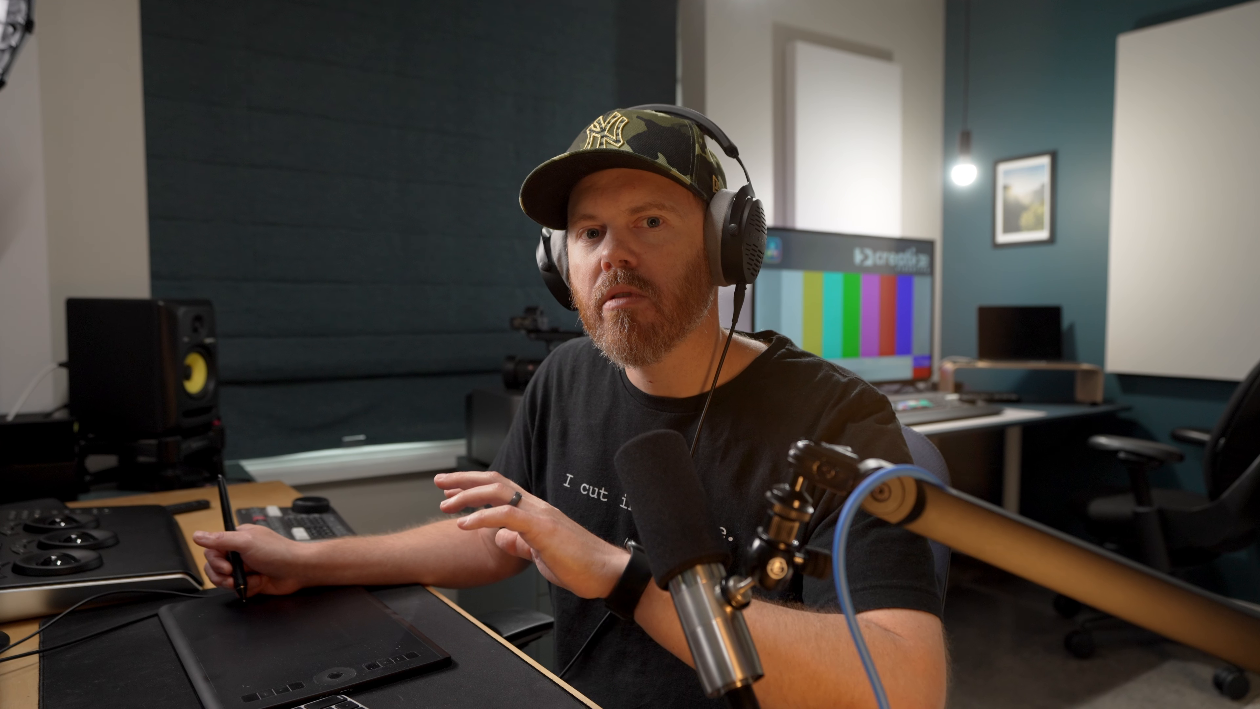
click(836, 641)
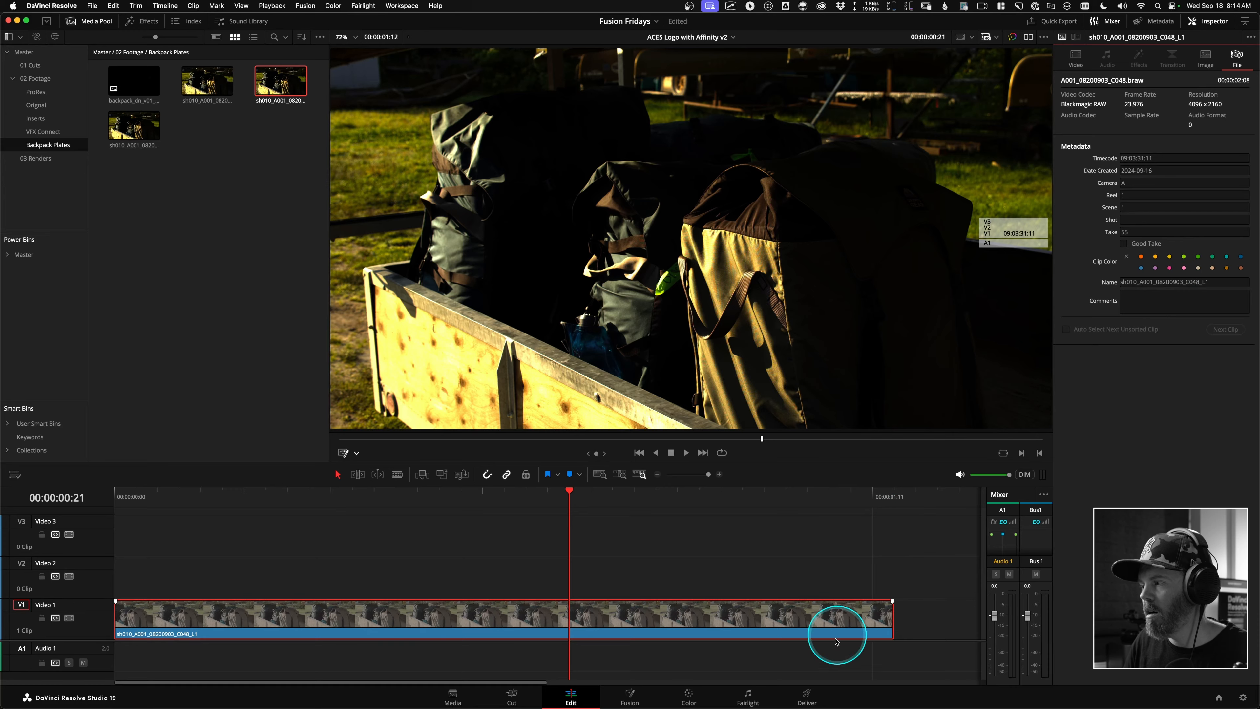
Step: Return to the Deliver page and set the render location to the Backpack_Affinity folder
click(807, 701)
click(631, 332)
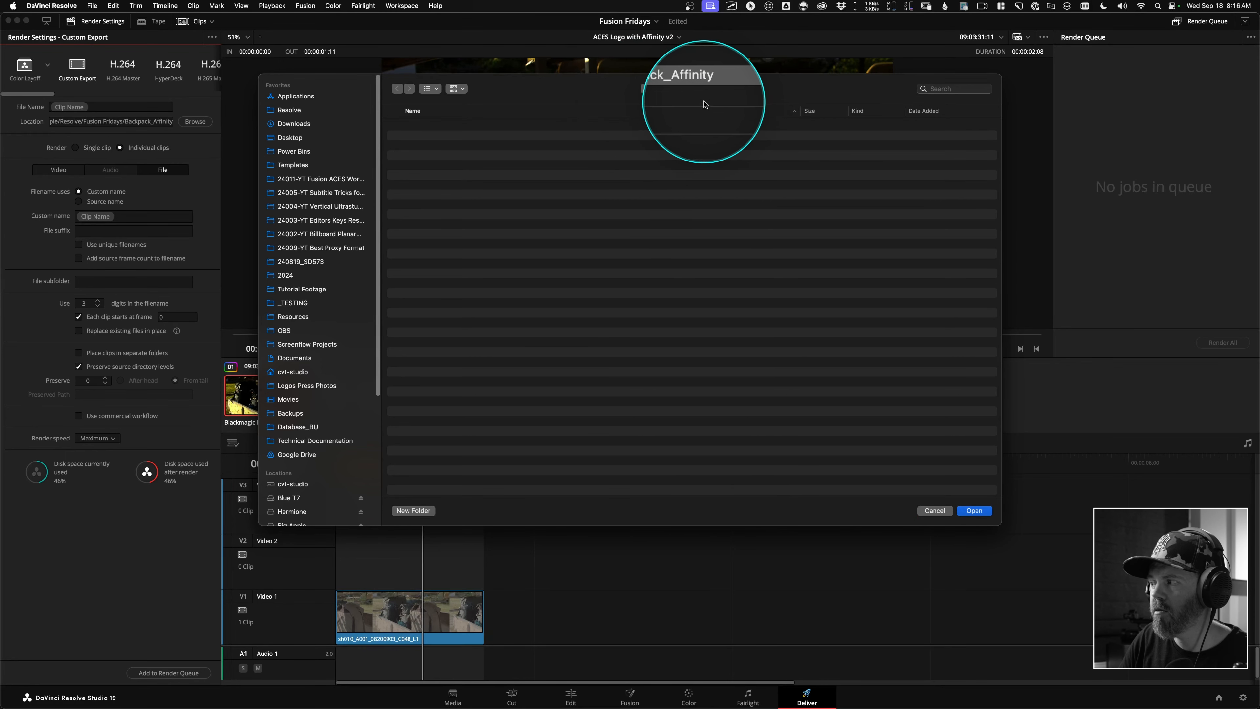
click(973, 510)
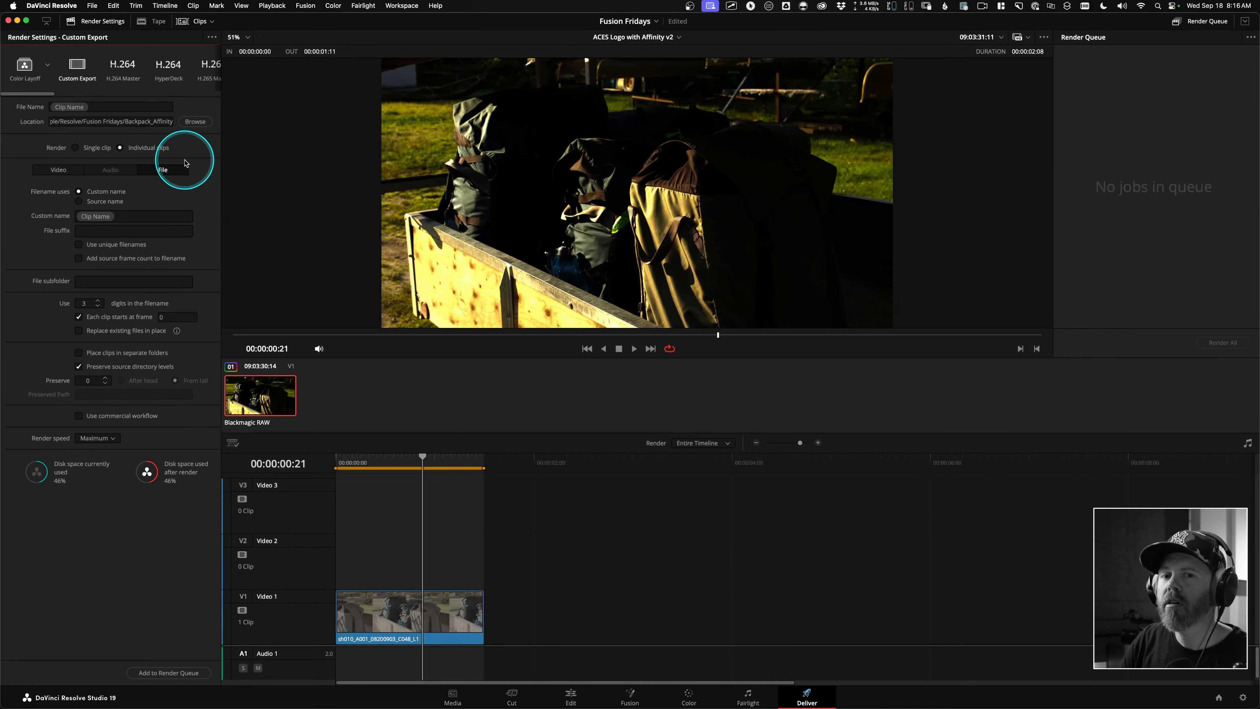
Step: Append a subfolder to the Backpack_Affinity location path using the Clip Name variable
click(170, 123)
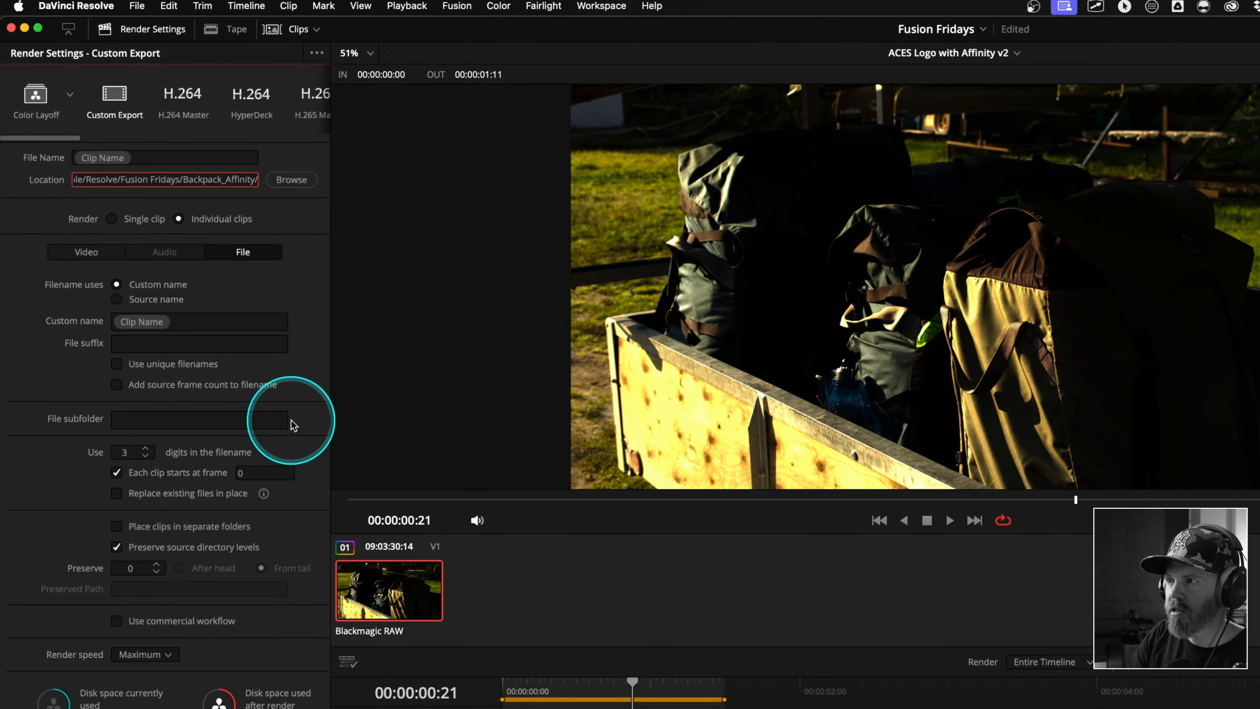
text(%)
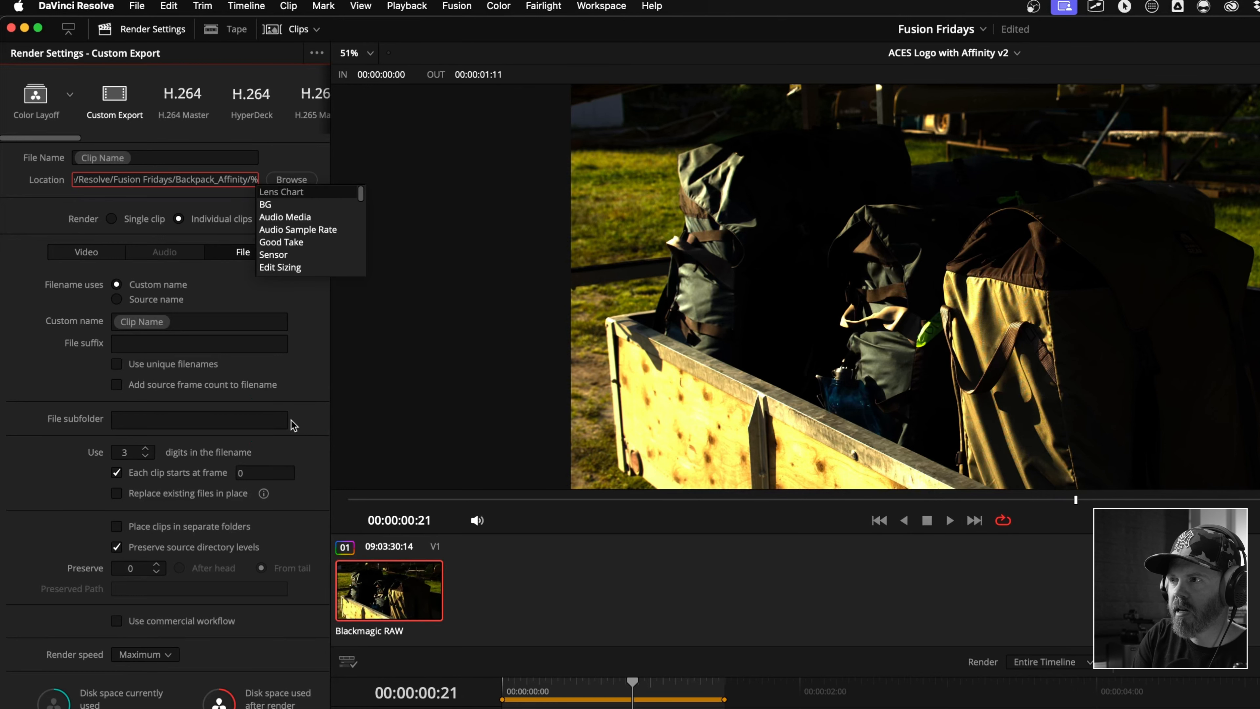
text(clip name)
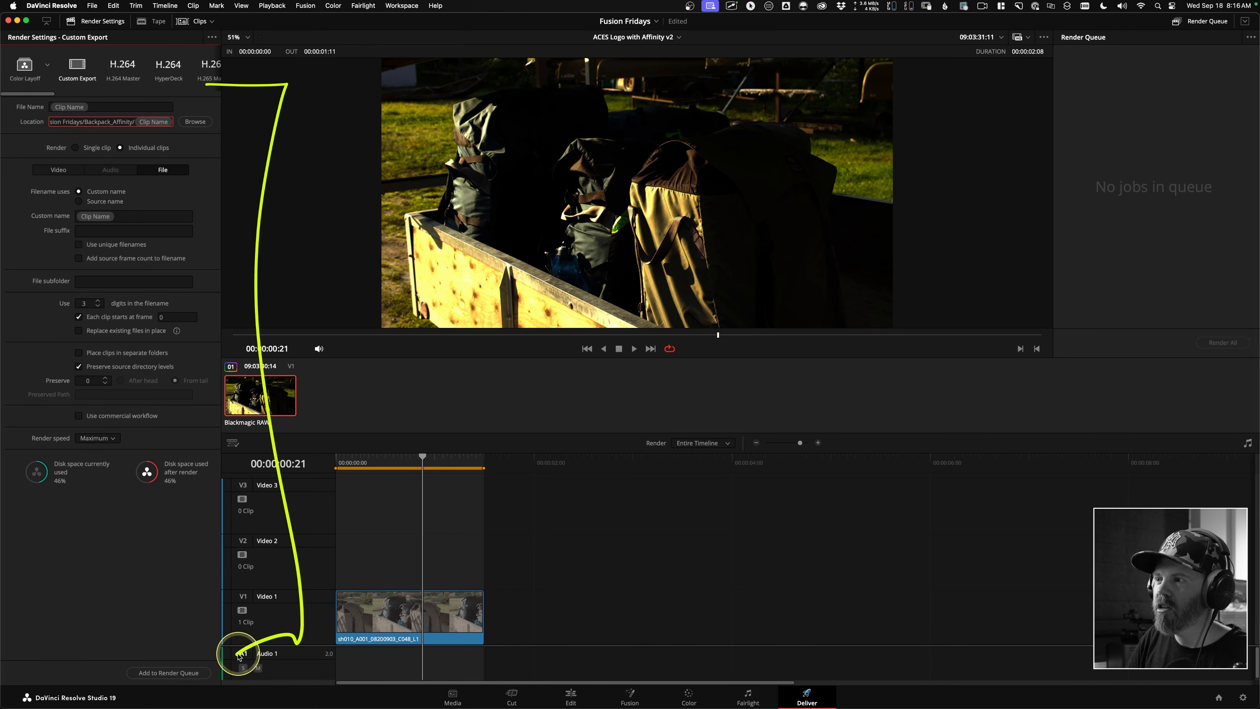
Step: Review the video export settings and save the render settings as a new preset named EXR demo
click(51, 169)
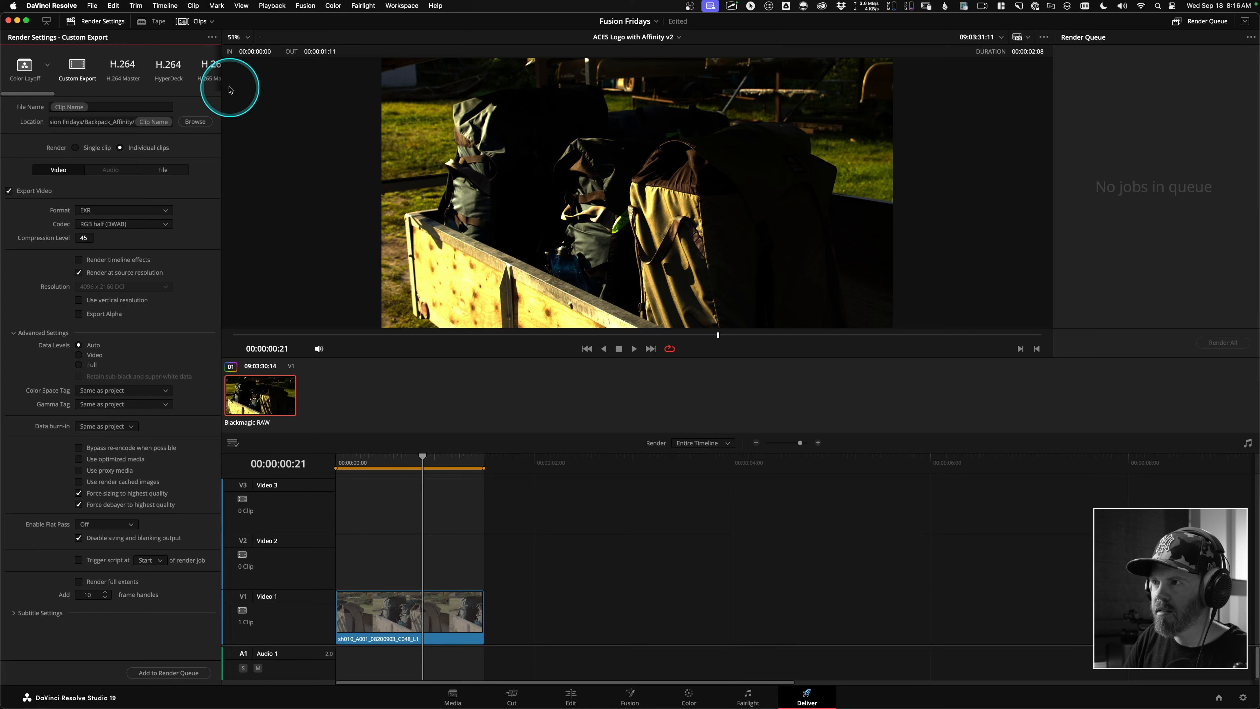
click(212, 37)
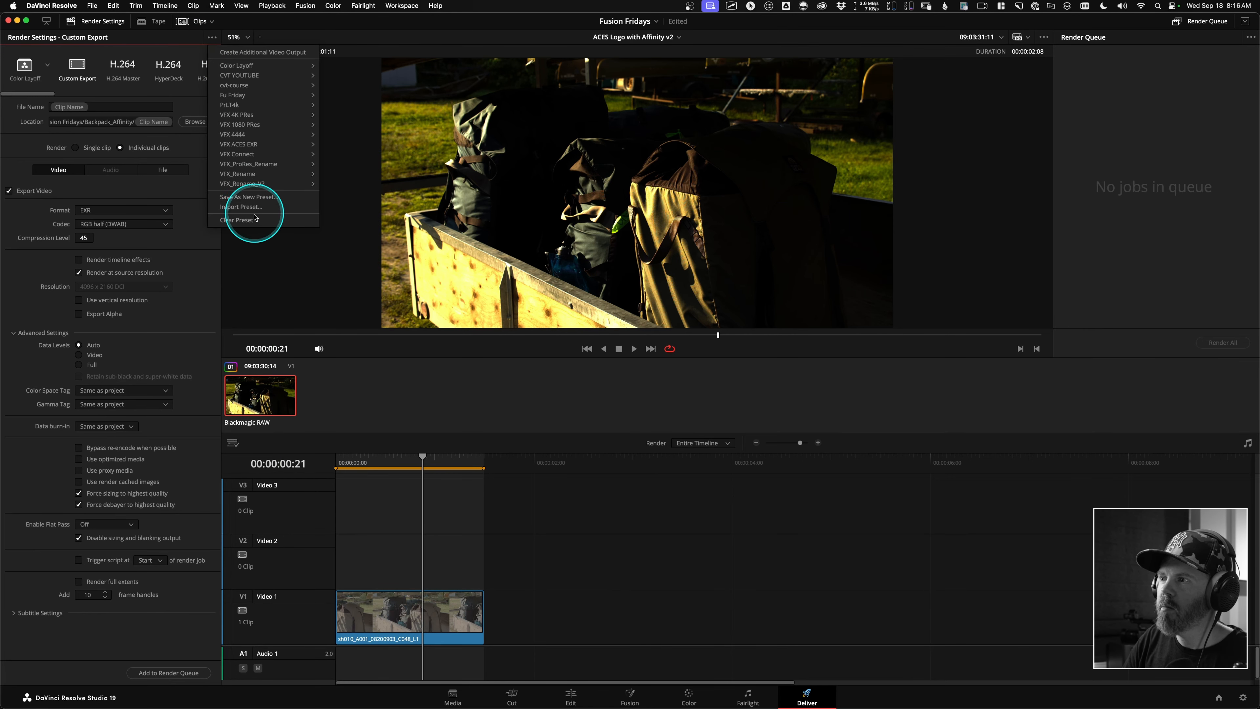
click(245, 197)
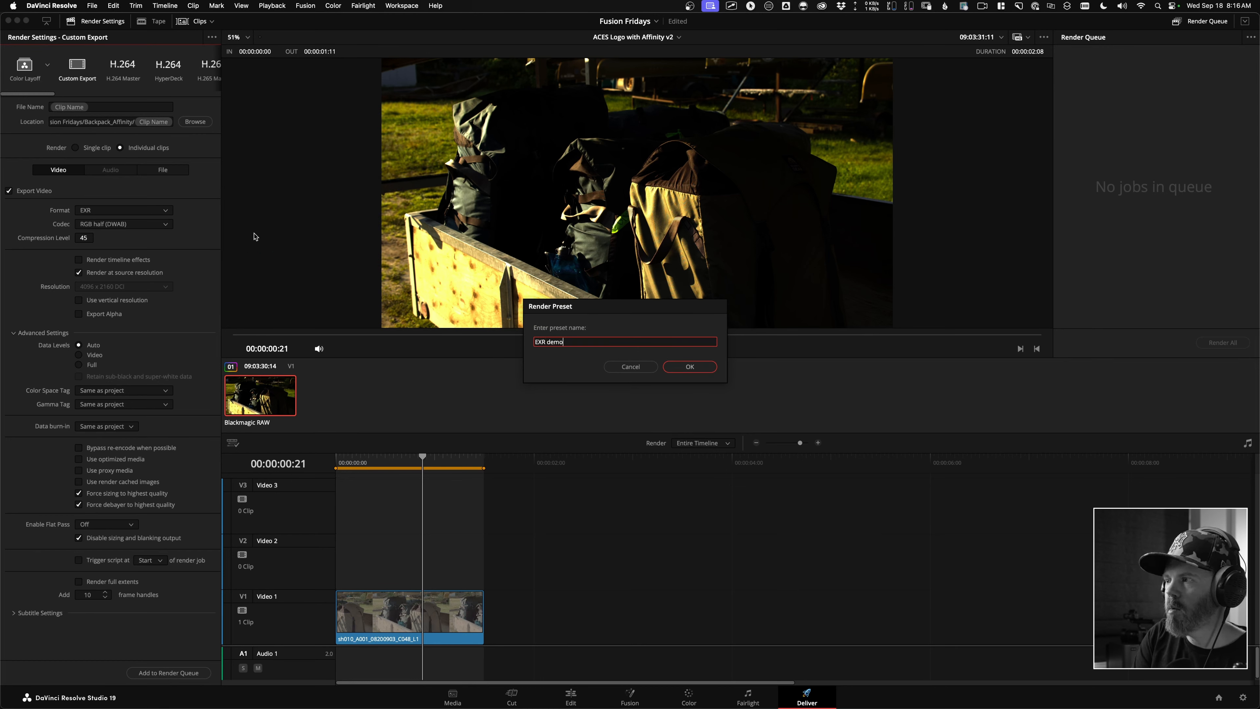
key(Return)
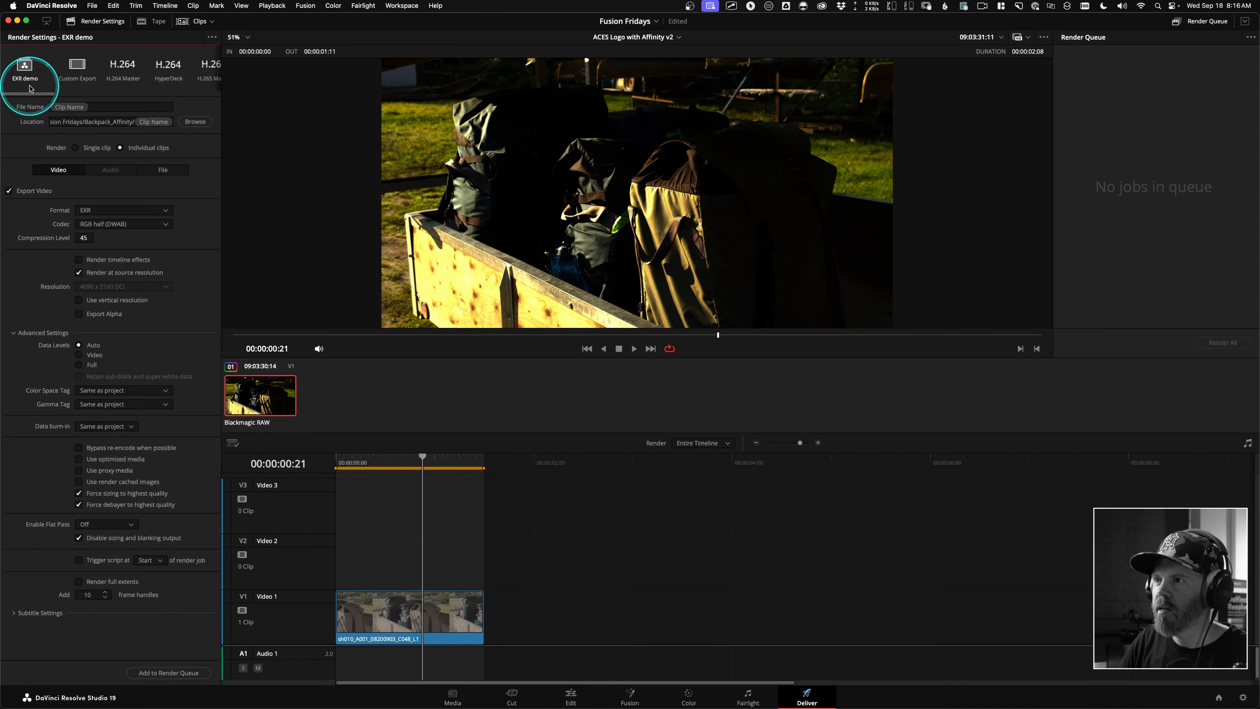
Step: Add the EXR export to the render queue and render it
click(153, 673)
click(1222, 343)
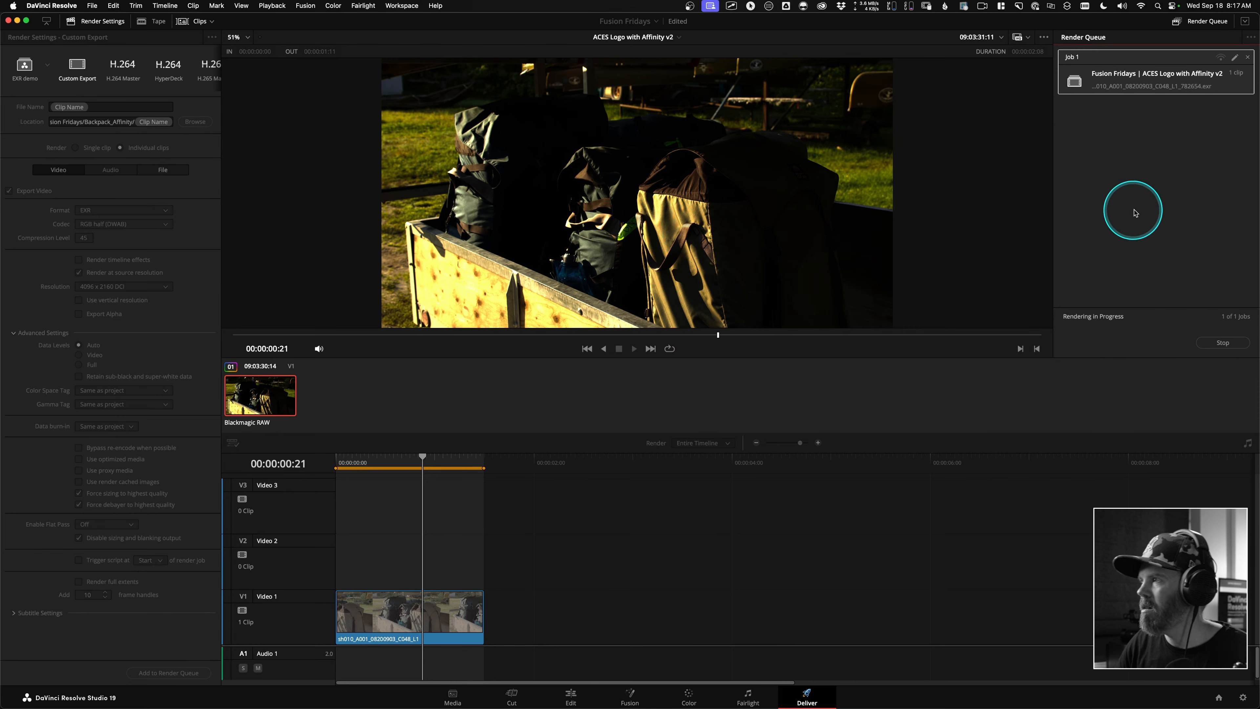
Step: Switch to Finder and open the sh010_A001_08200903_C048_L1 render folder inside Resolve, Fusion Fridays, Backpack_Affinity in an enlarged column-view window
key(super+Tab)
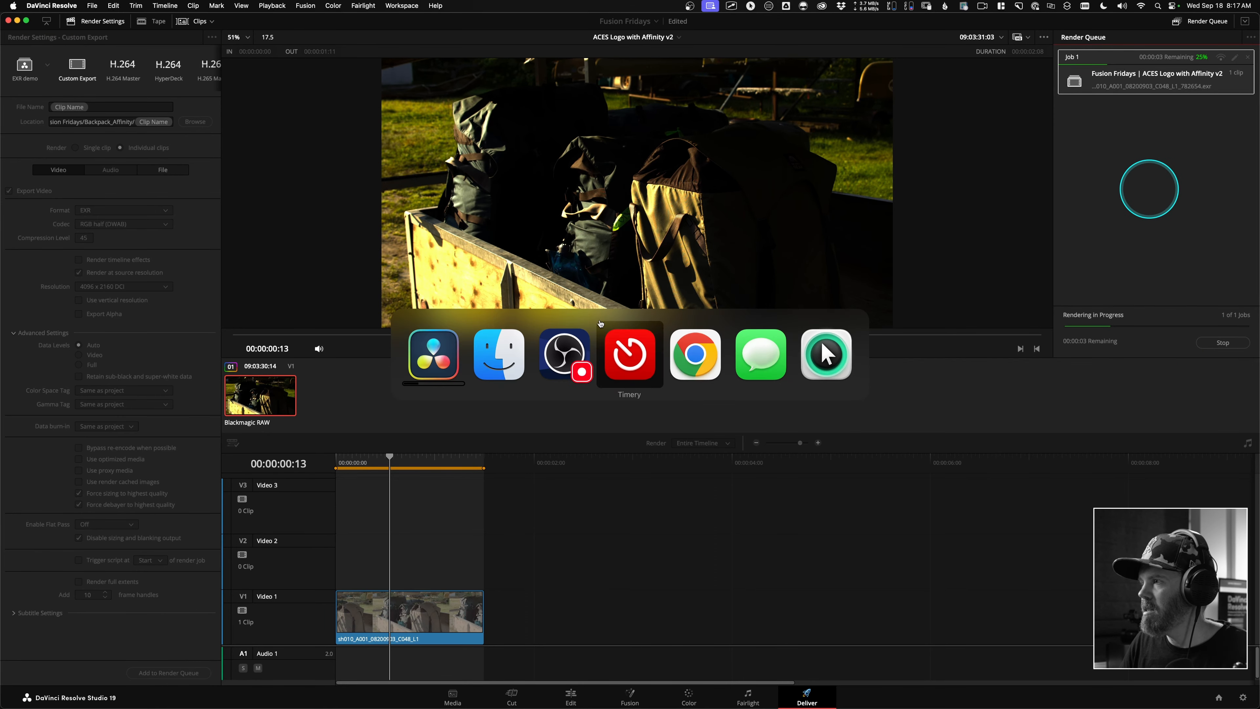
key(super+n)
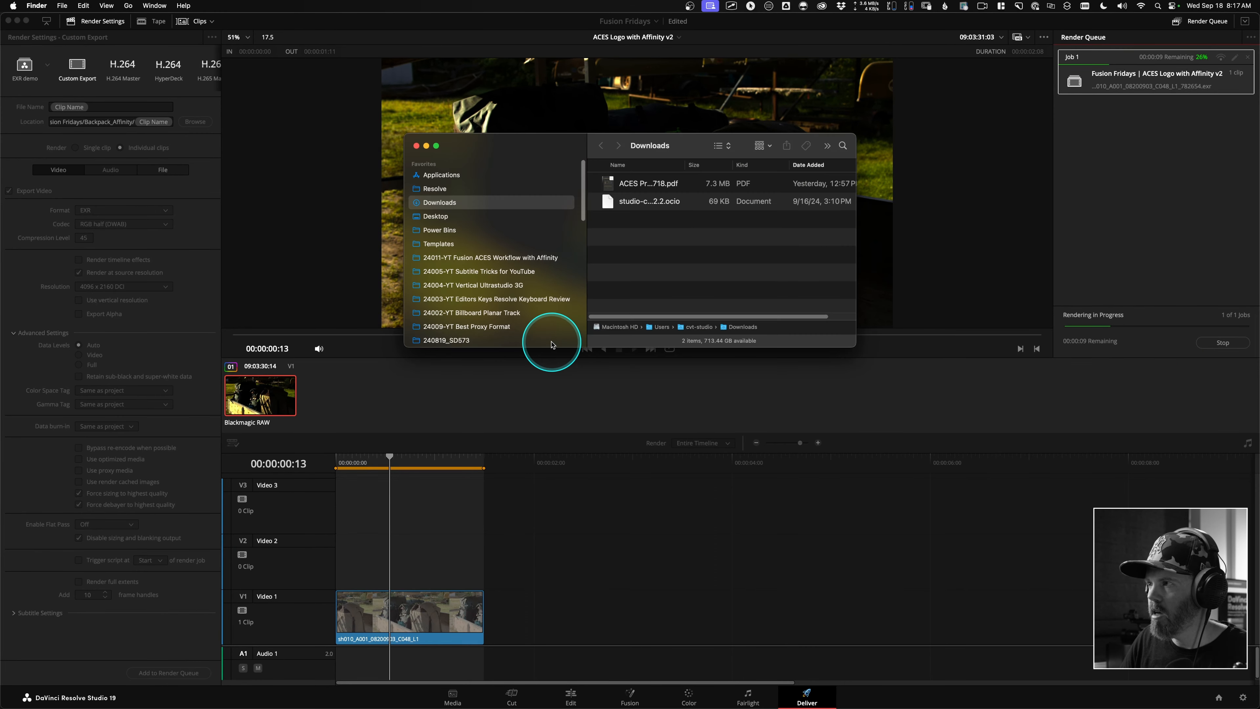
click(493, 189)
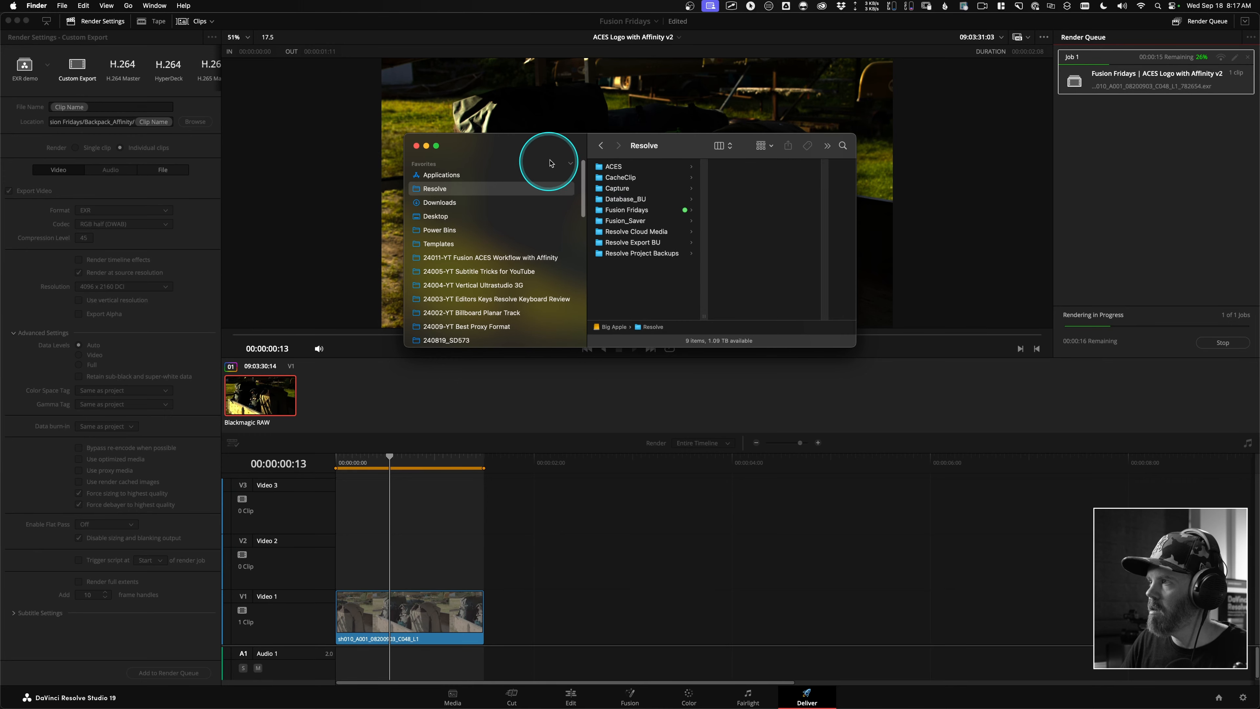
key(super+3)
click(541, 195)
click(667, 151)
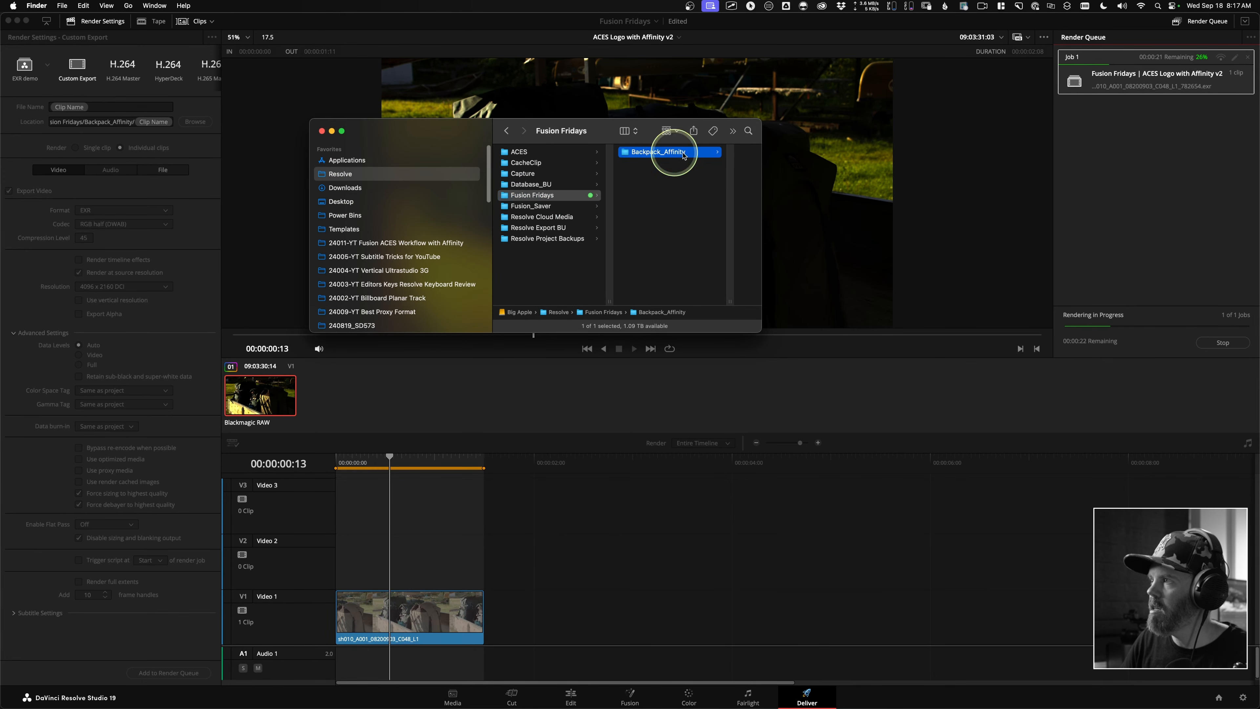
click(689, 150)
drag(760, 338, 934, 586)
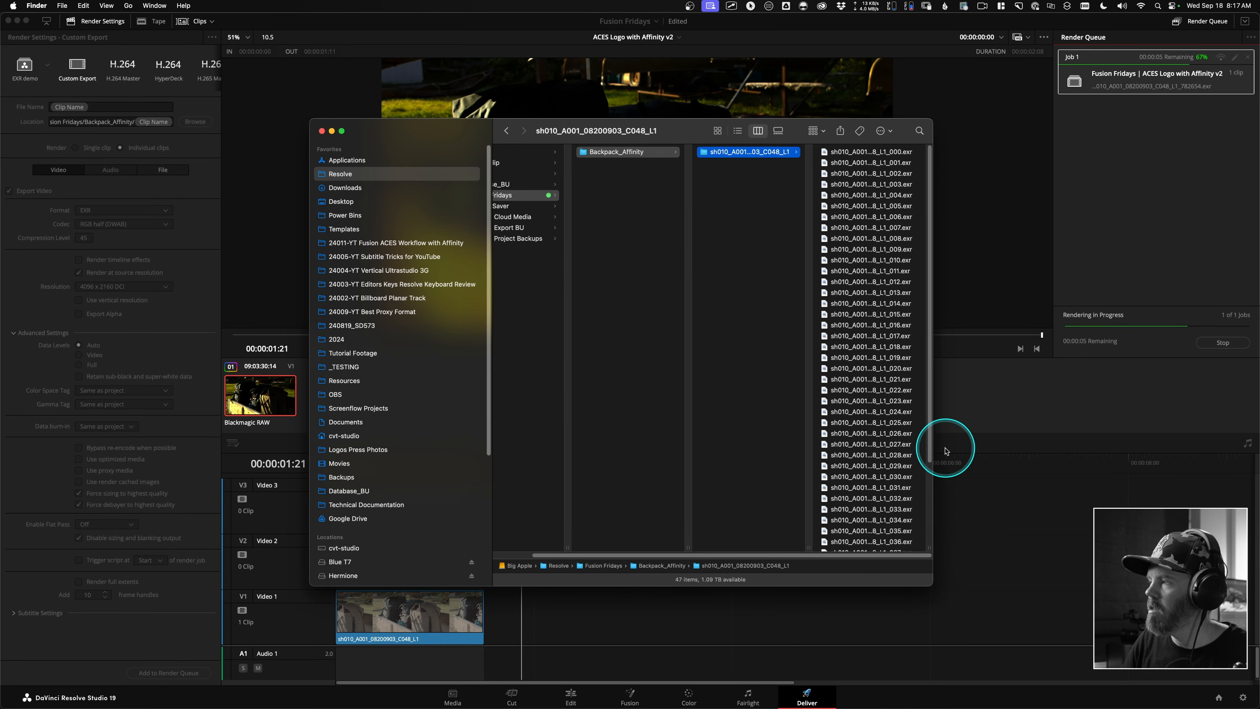
Step: Look through the rendered EXR sequence and request file information for frame 008
scroll(926, 417, down, 2)
scroll(925, 417, up, 3)
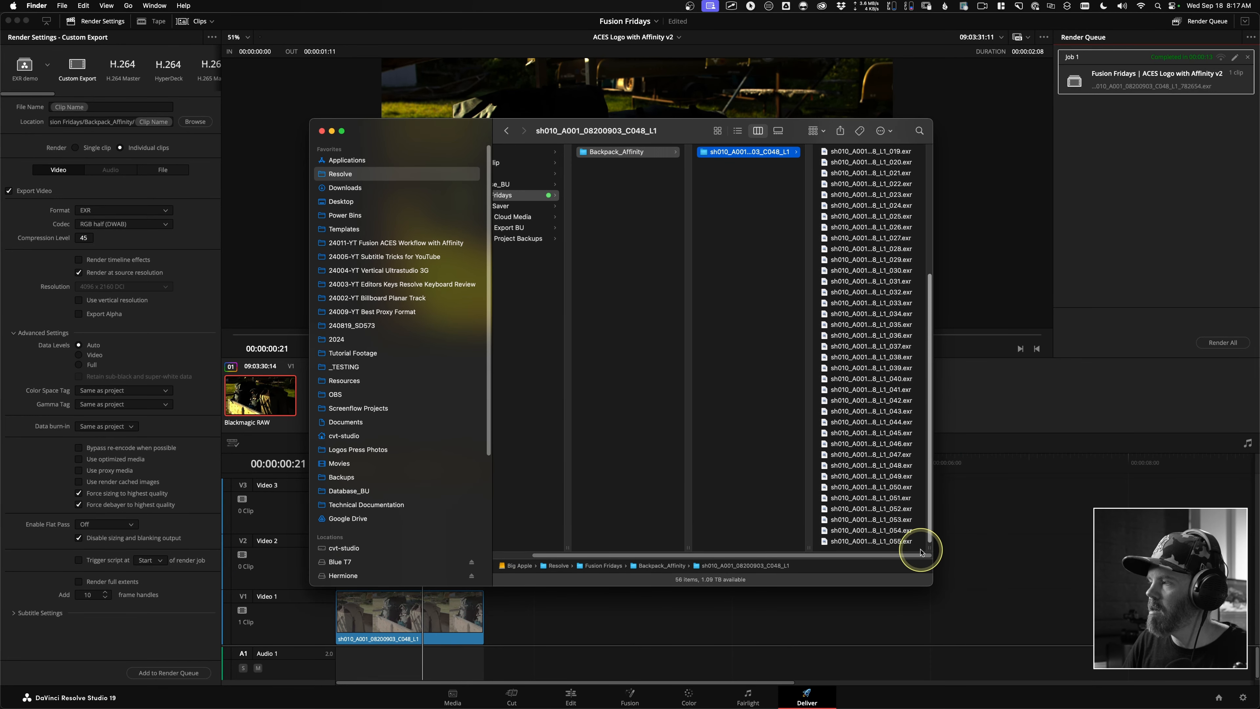
click(867, 239)
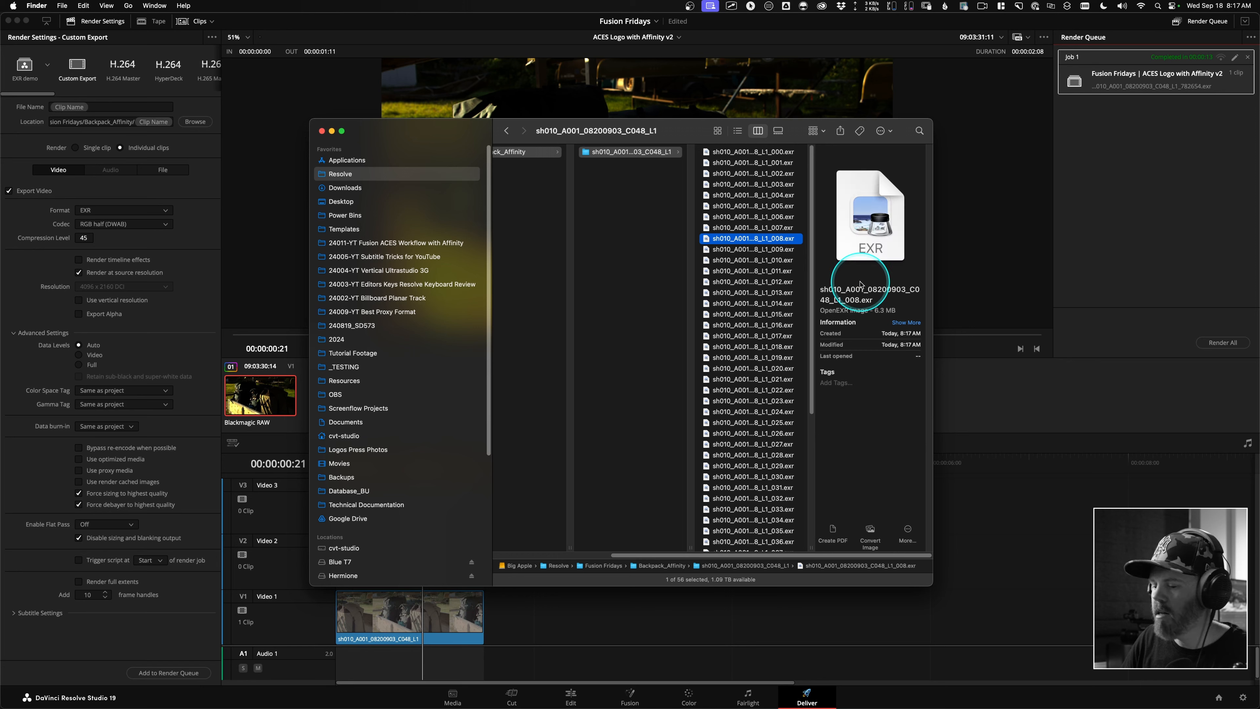
key(super+i)
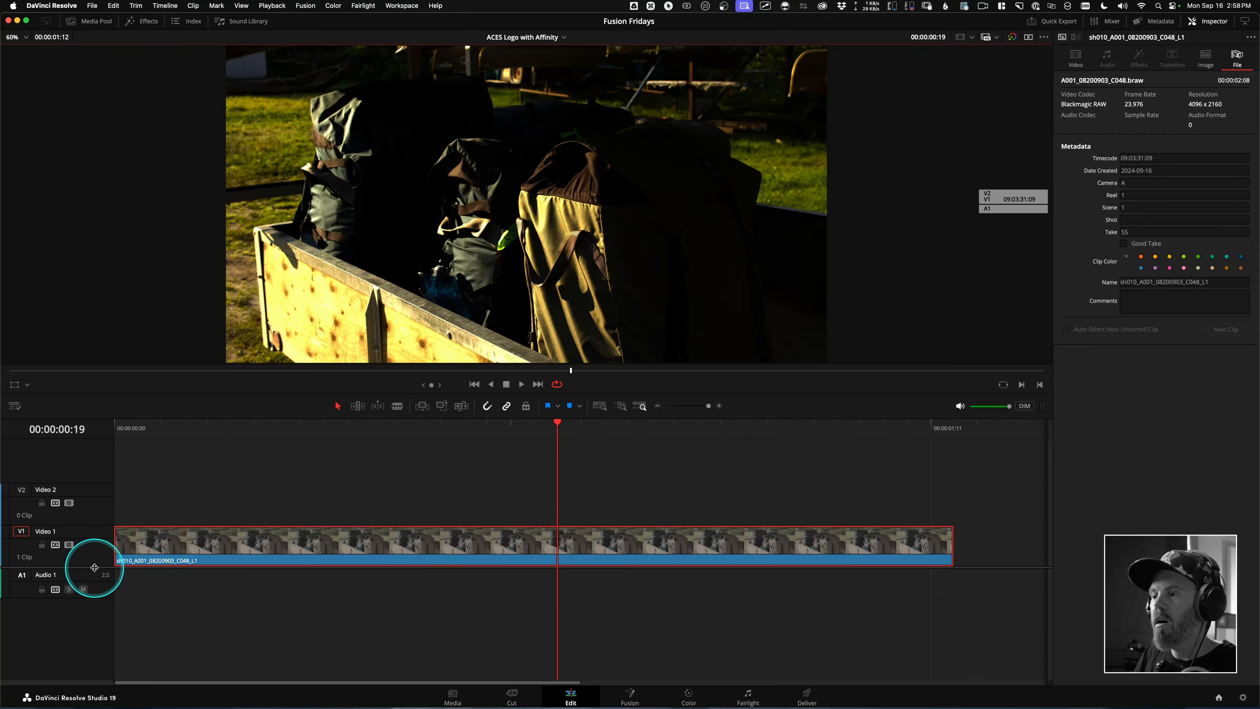
Step: Duplicate the Video 1 clip onto Video 2 and rename the copy sh010_A001_08200903_C048_L1_dn
drag(93, 562, 105, 601)
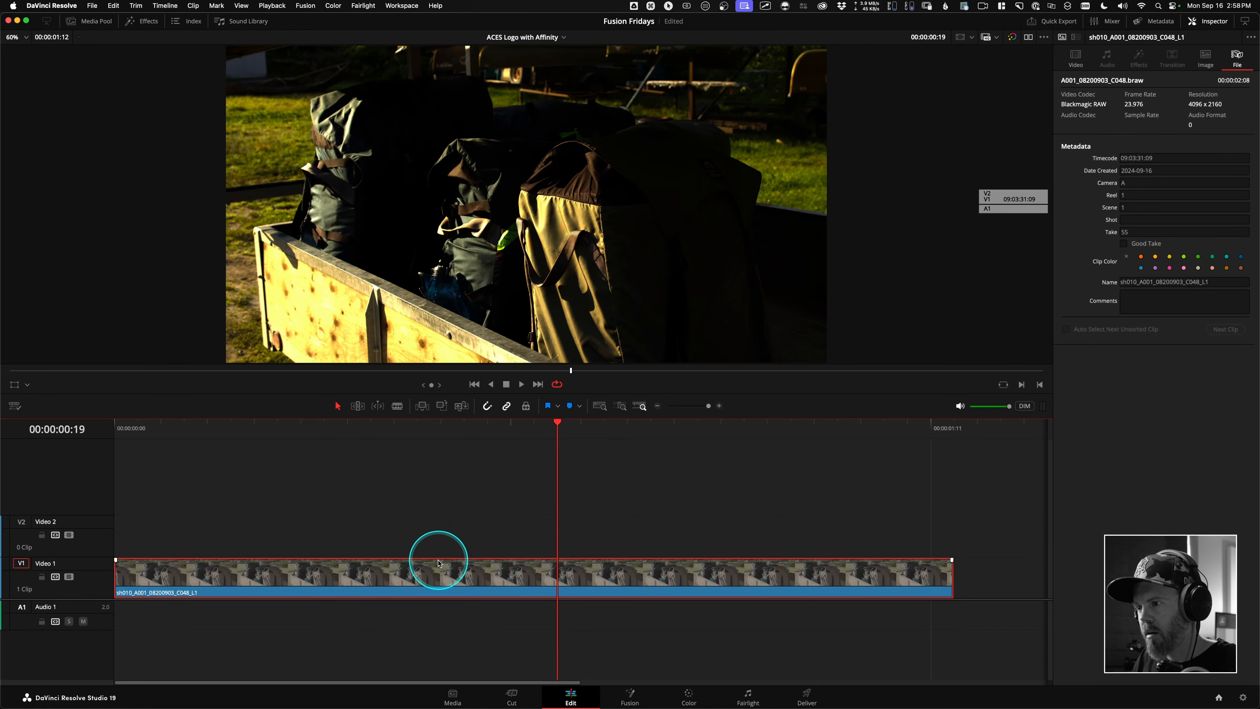
drag(432, 566, 422, 536)
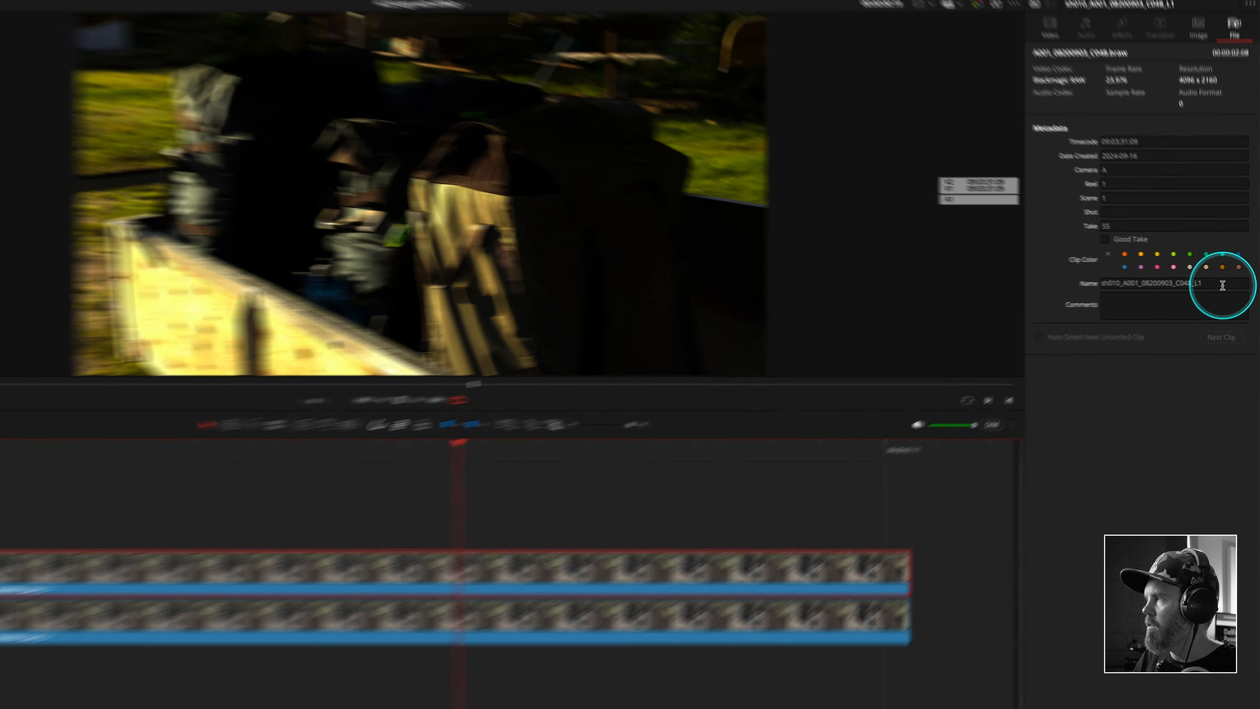
click(1222, 285)
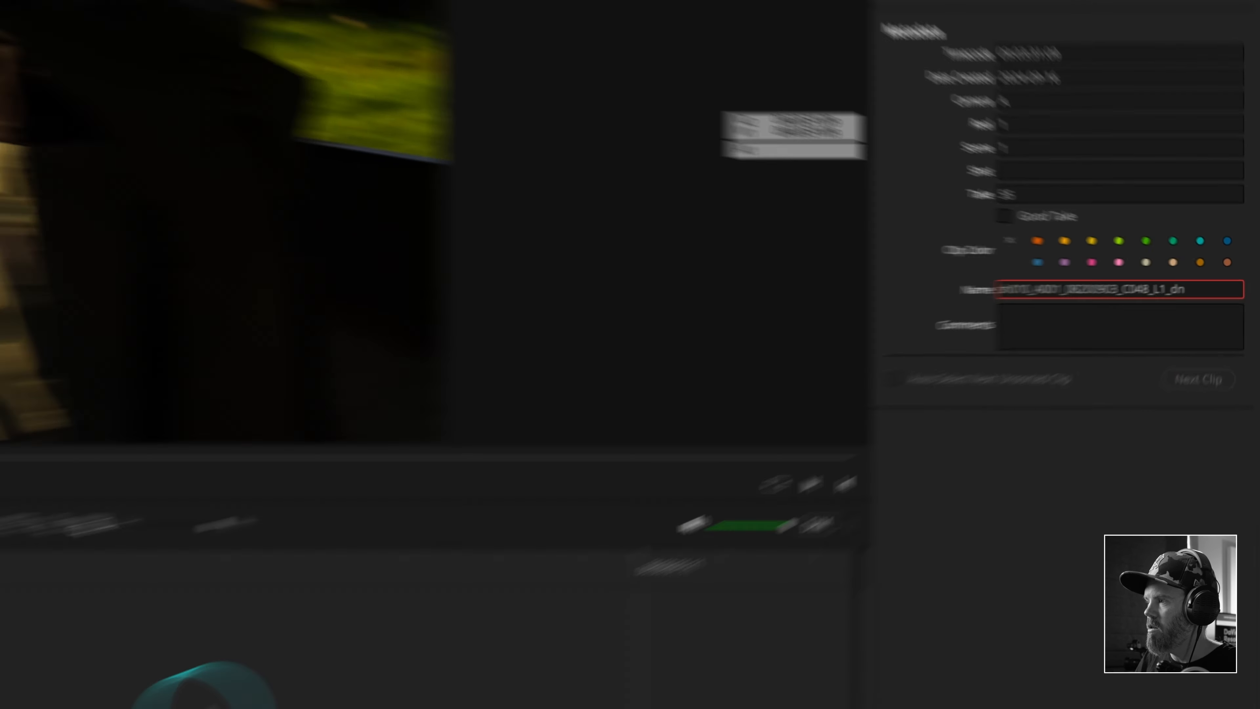
click(611, 473)
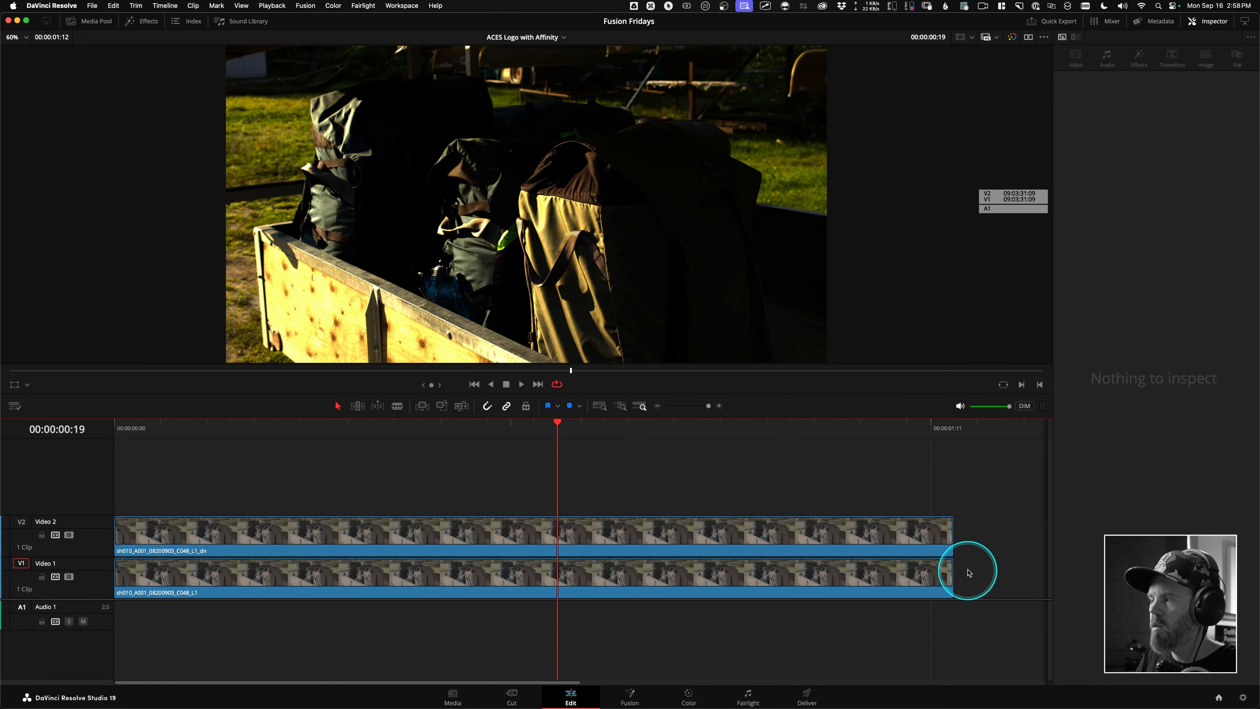
Step: Disable the original clip on Video 1 and show the Motion Effects controls for the Video 2 copy on the Color page
drag(997, 570, 837, 658)
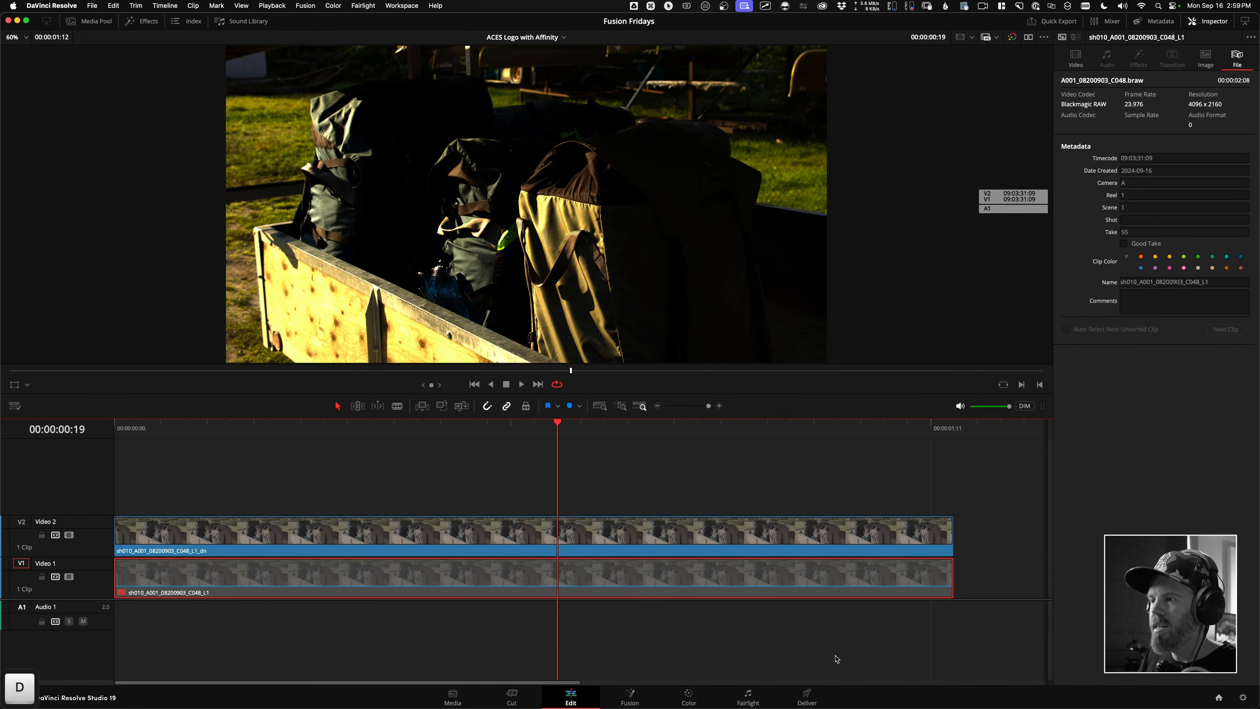
click(688, 695)
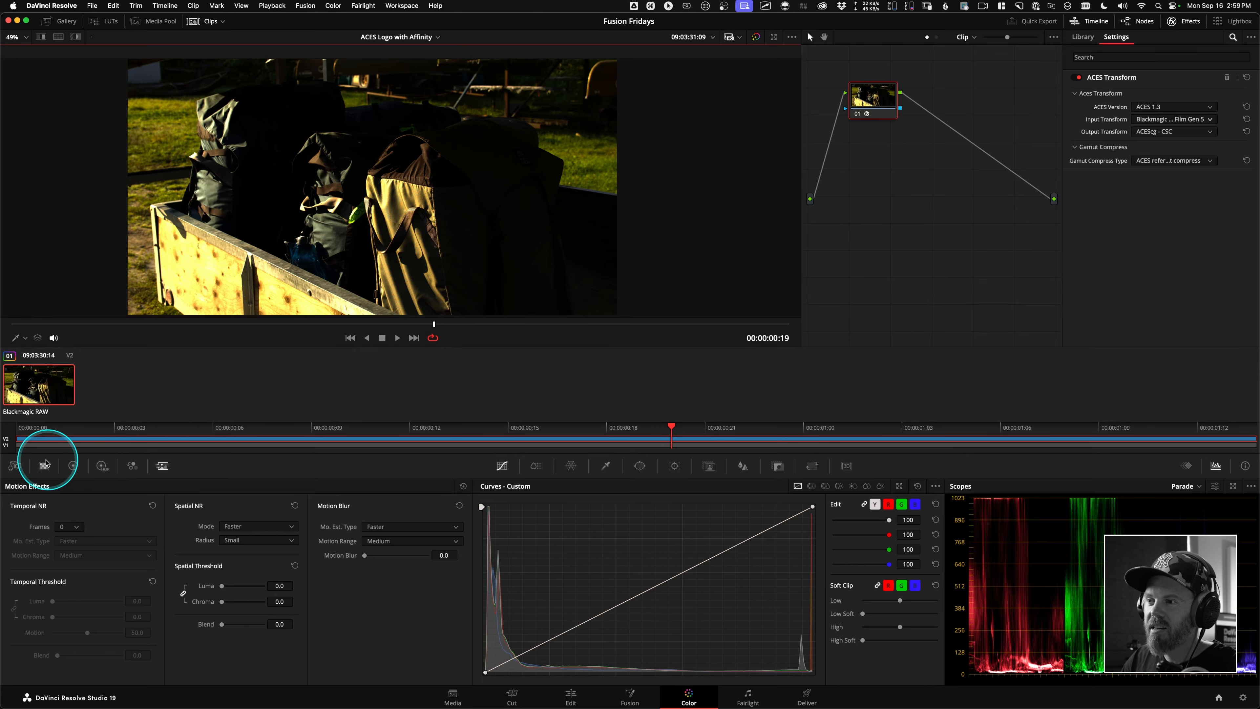
click(15, 465)
click(45, 466)
click(73, 466)
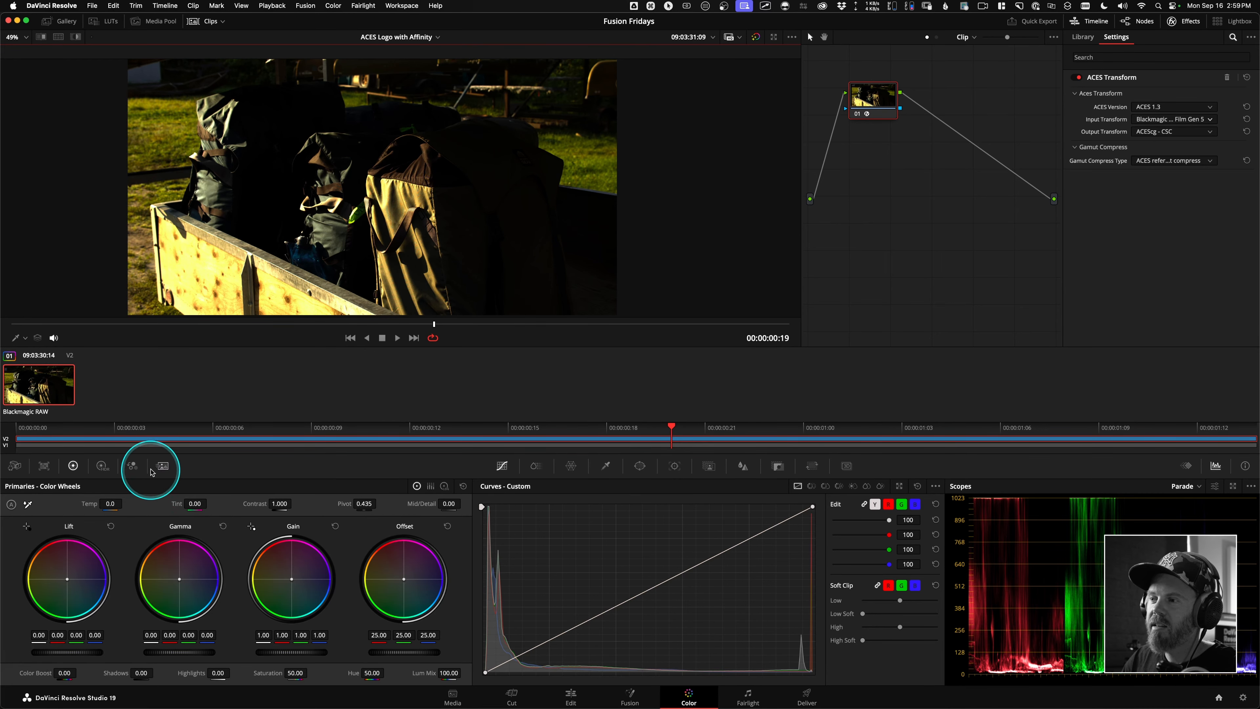
click(166, 474)
Step: Add two serial nodes after the ACES Transform node and space them out in the node graph
drag(877, 119, 880, 149)
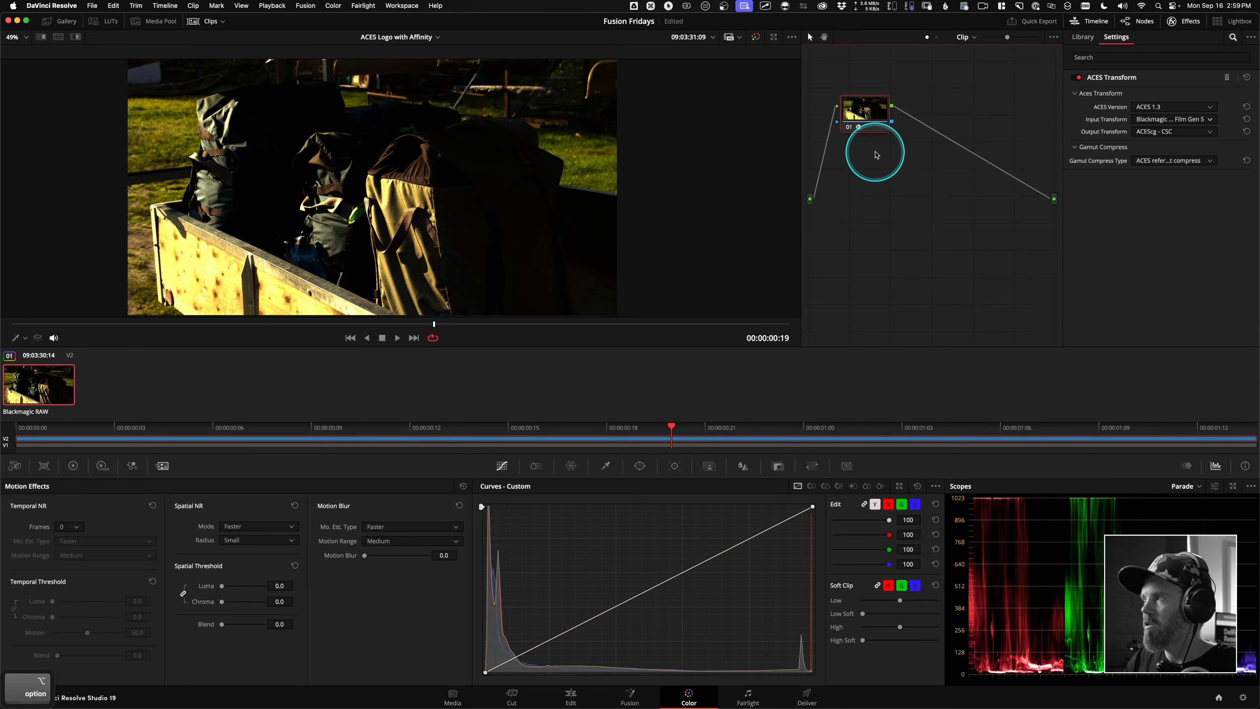
key(alt+s)
key(alt+s)
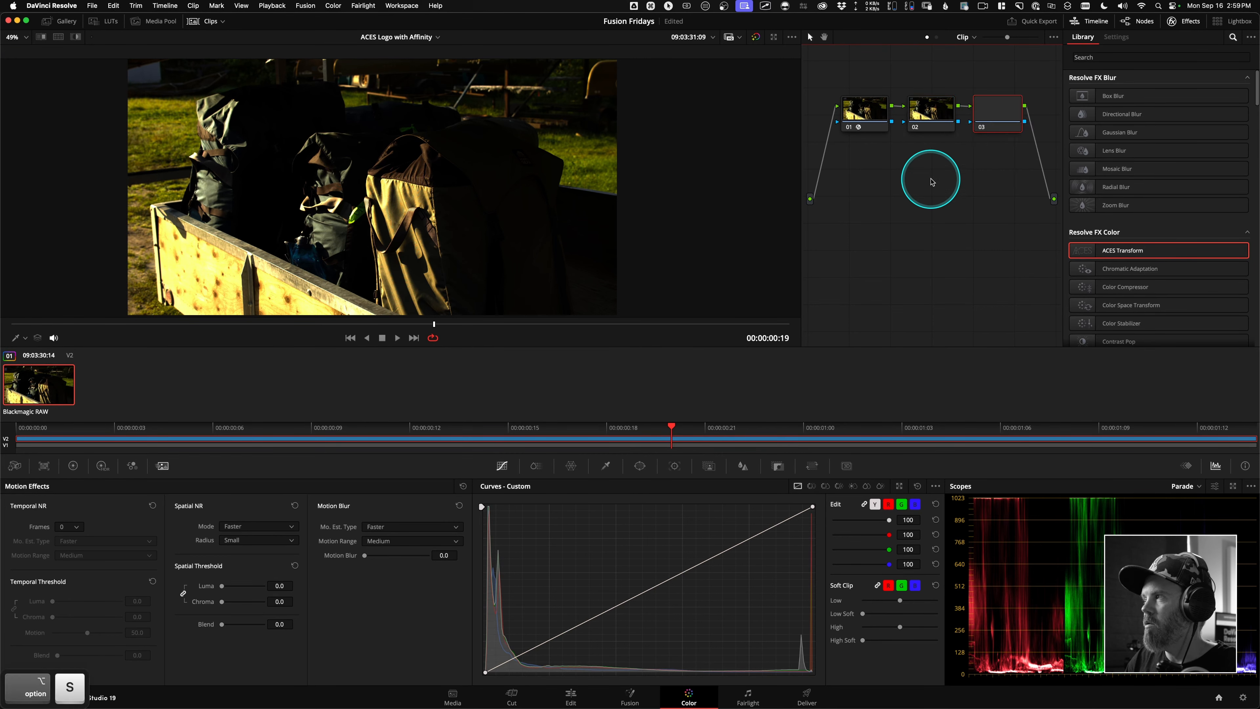
drag(998, 121, 1005, 123)
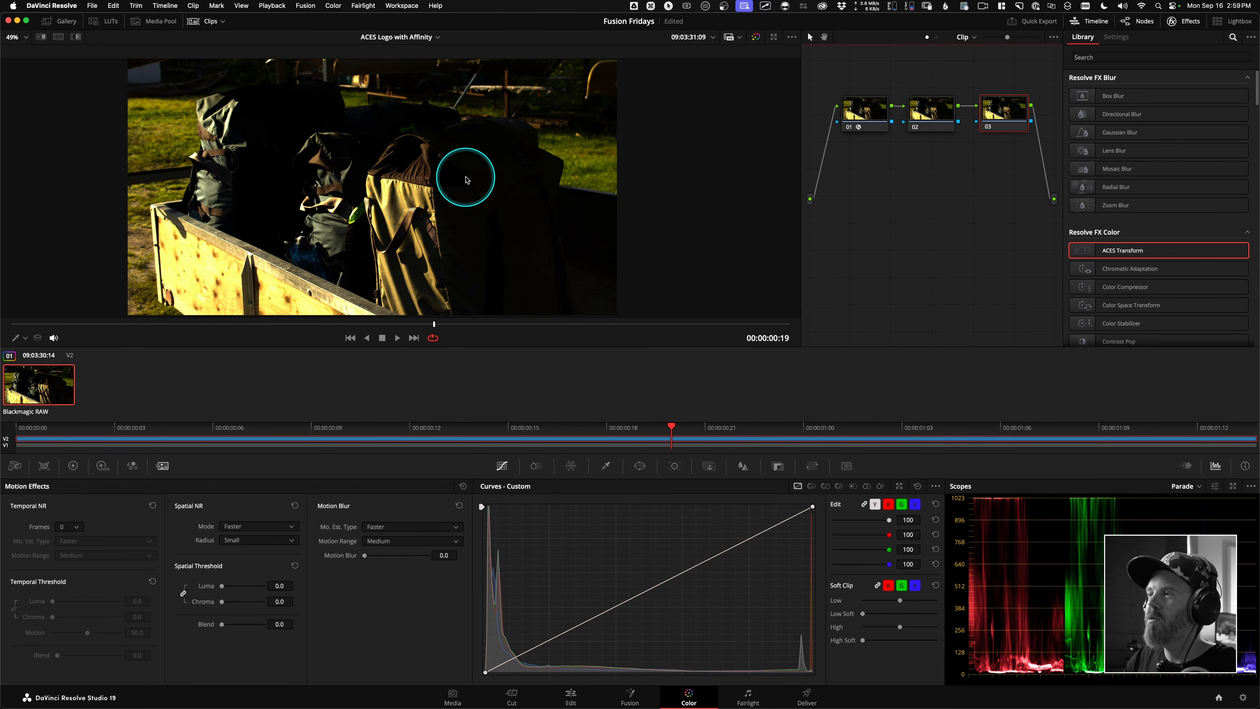
Step: Apply the ACES Transform effect to node 03, the last node in the graph
scroll(464, 177, up, 10)
drag(475, 182, 398, 232)
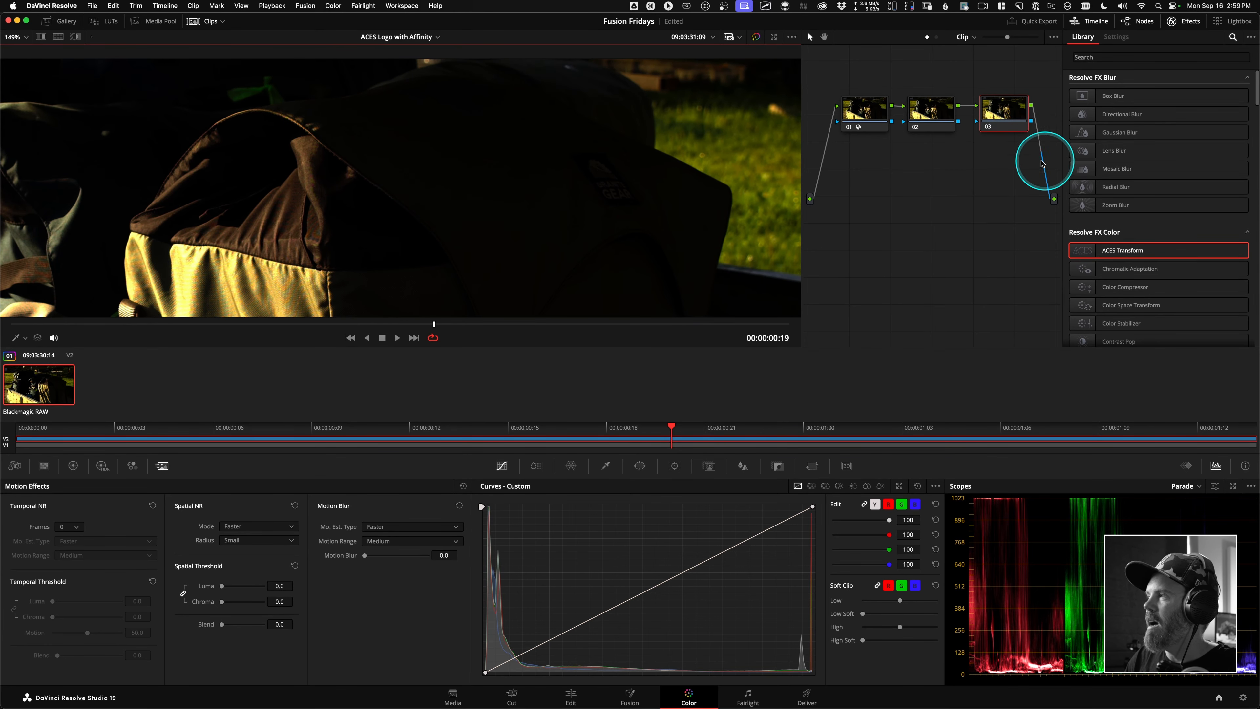
drag(1083, 248, 1001, 115)
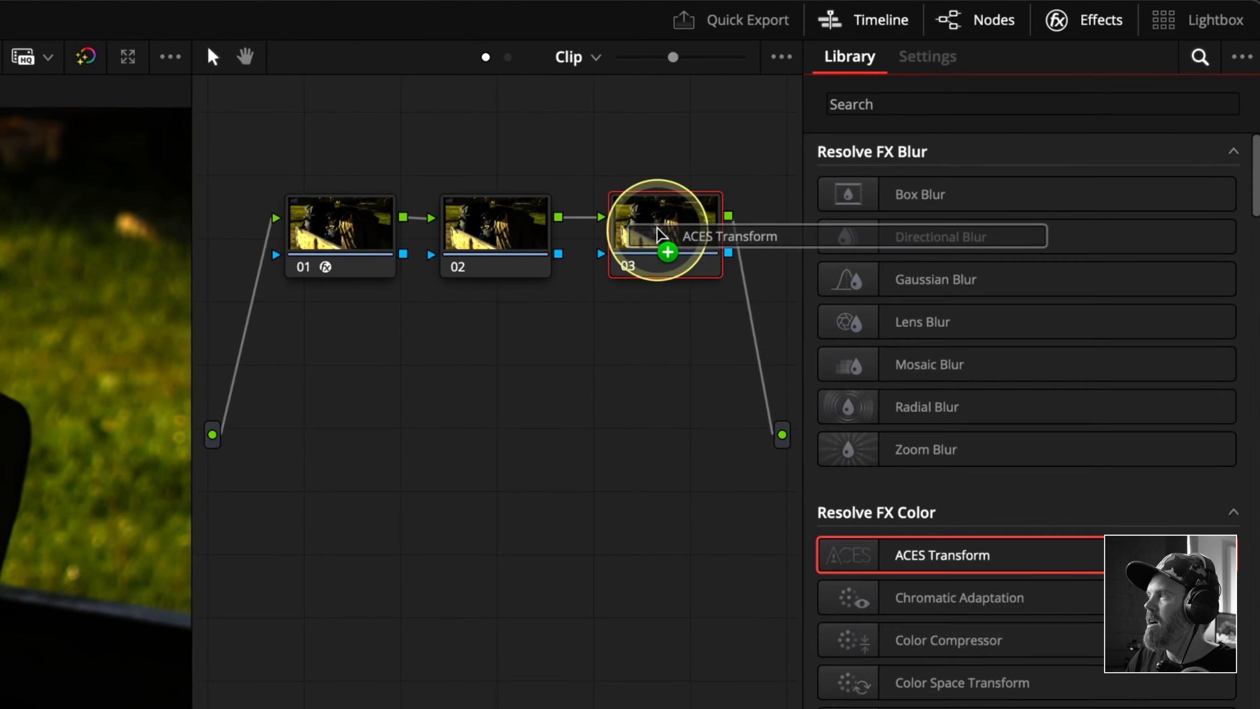
drag(657, 227, 663, 230)
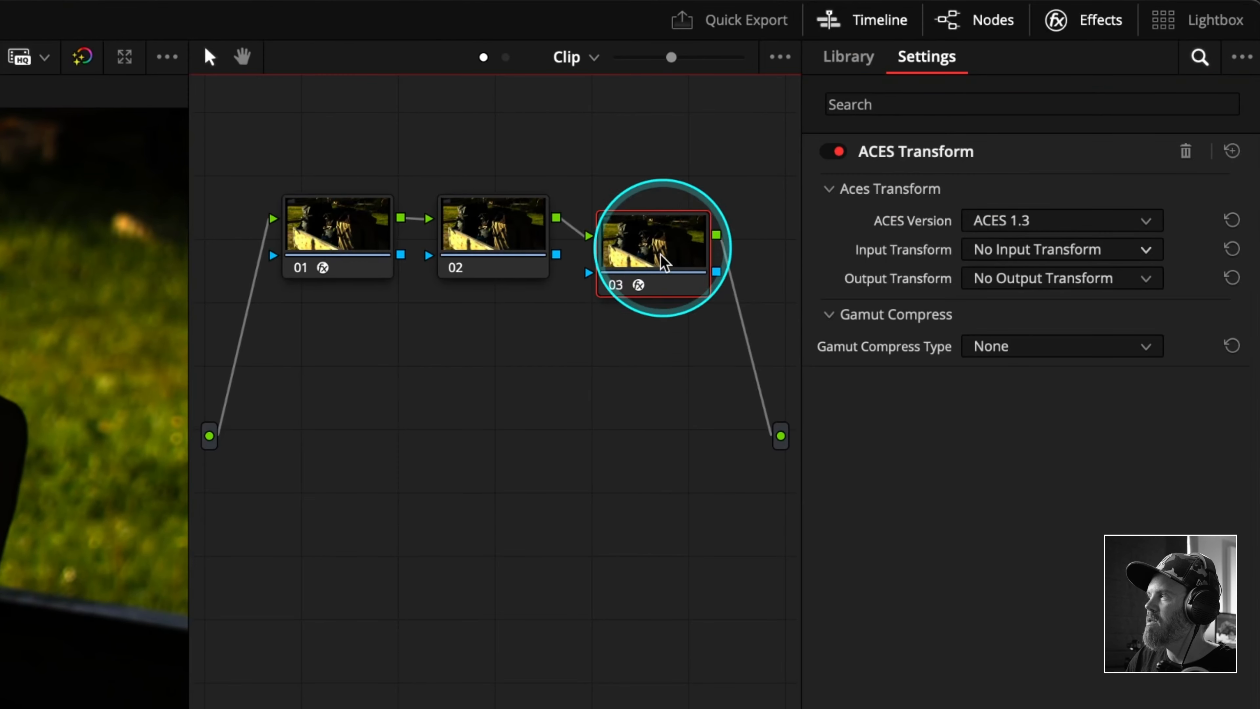
Step: Set node 03's ACES input transform to ACEScg - CSC and its output transform to Rec.709
click(1050, 259)
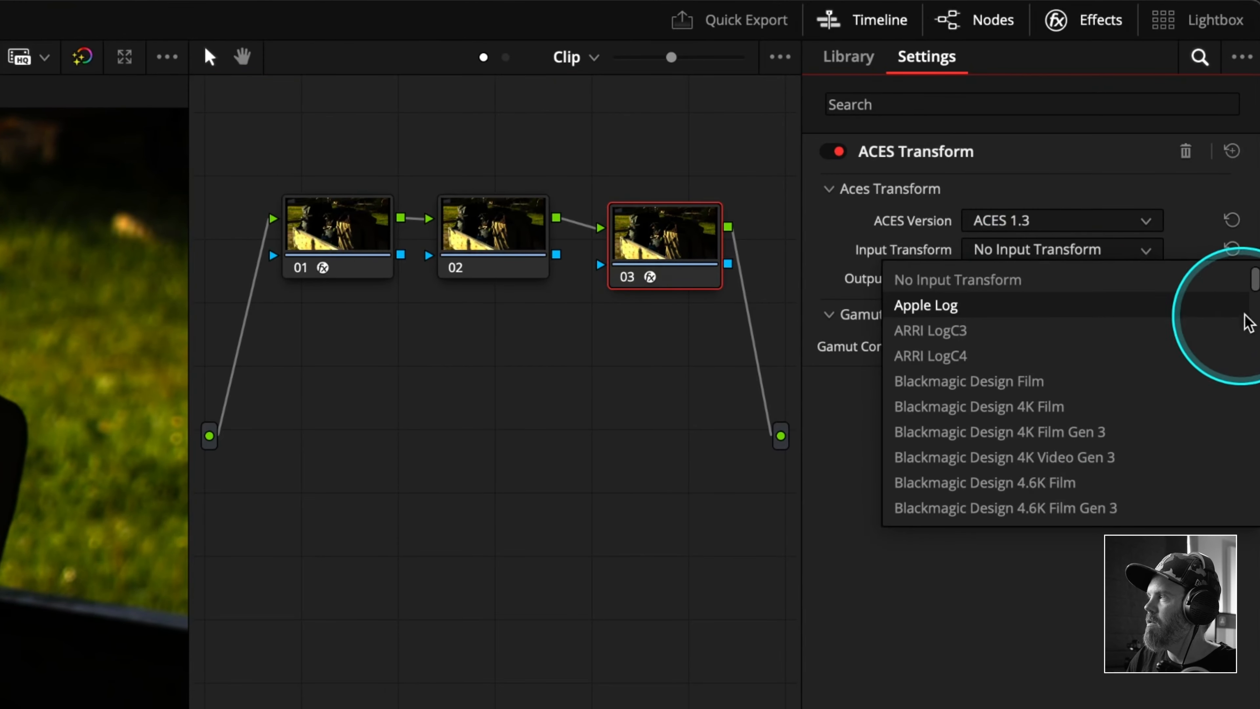
drag(1253, 276, 1254, 484)
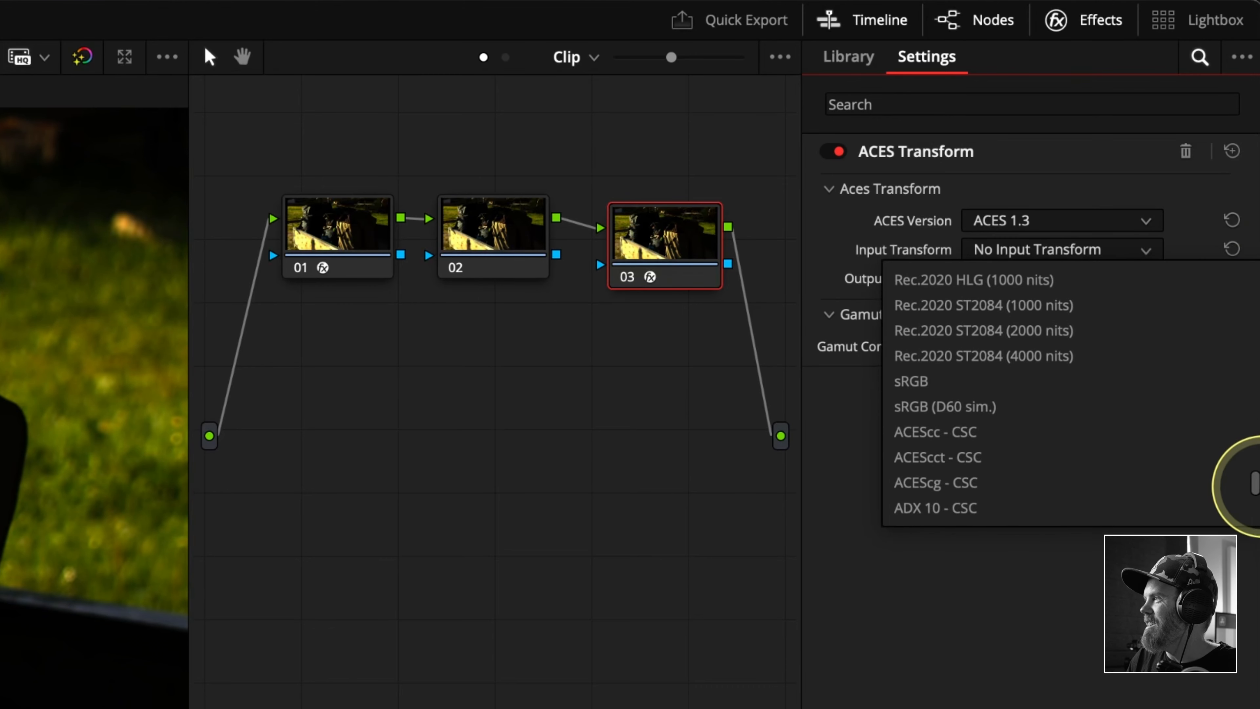
click(1068, 484)
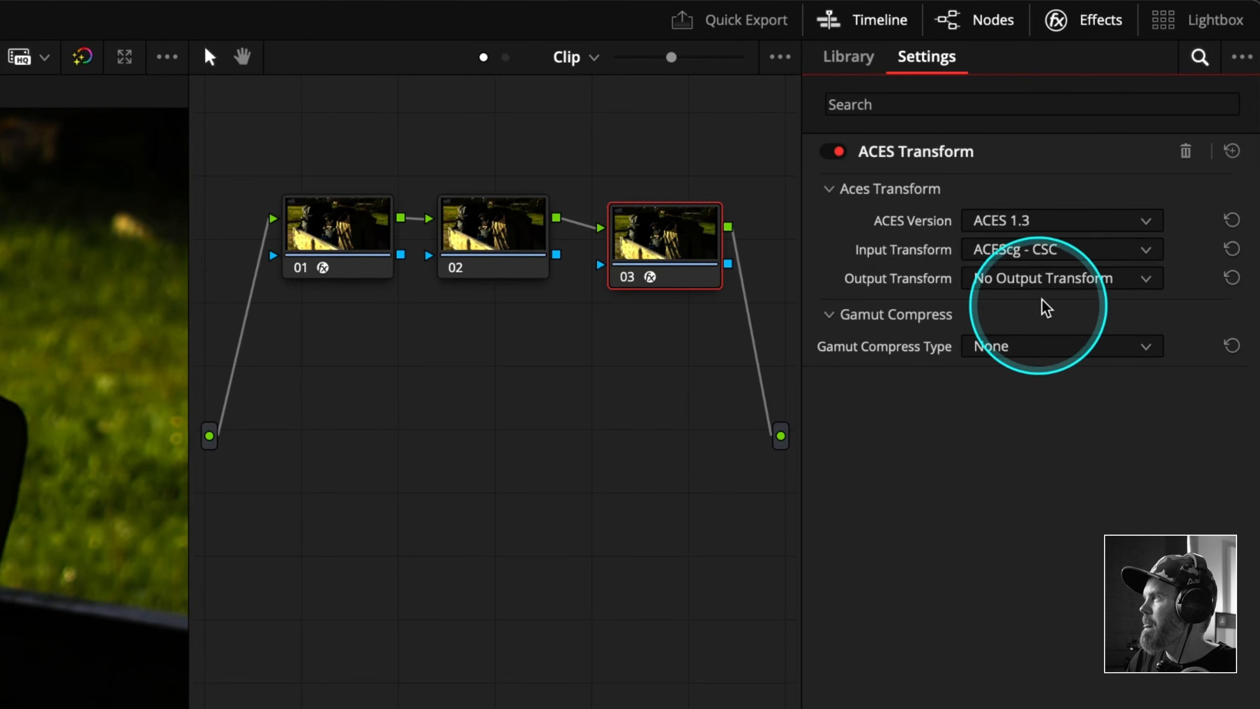
click(1053, 286)
drag(1255, 331, 1229, 374)
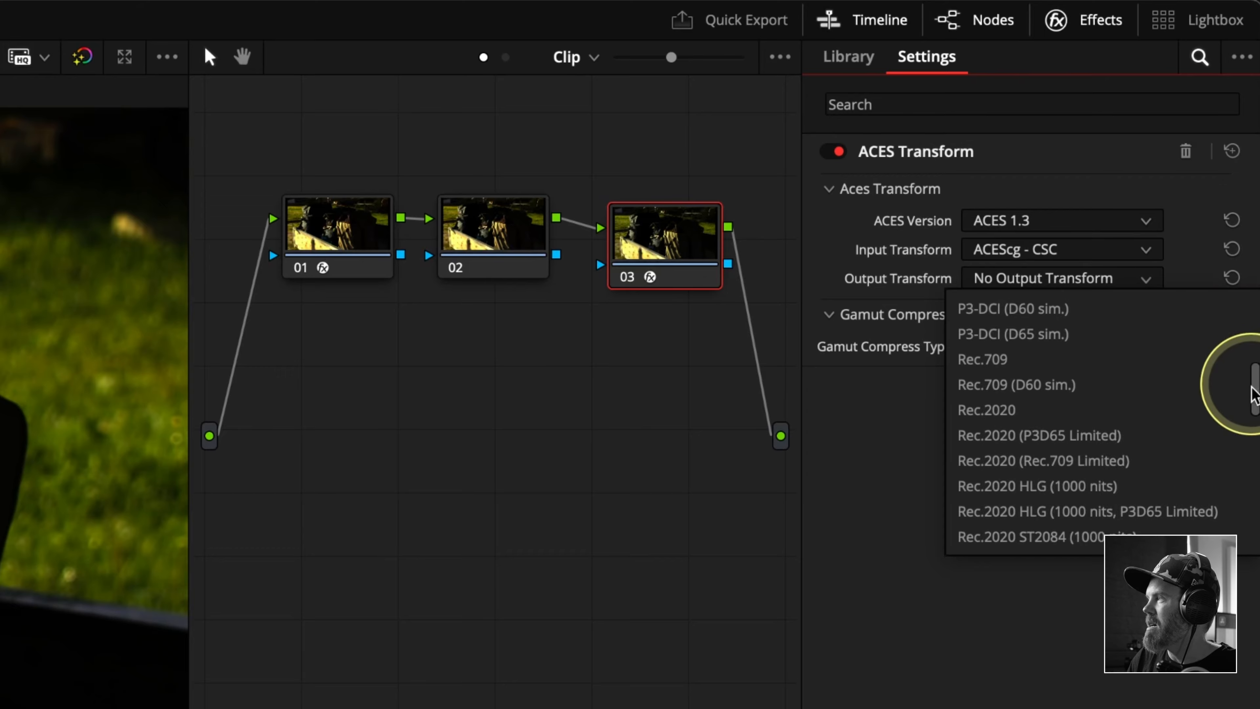
click(1158, 370)
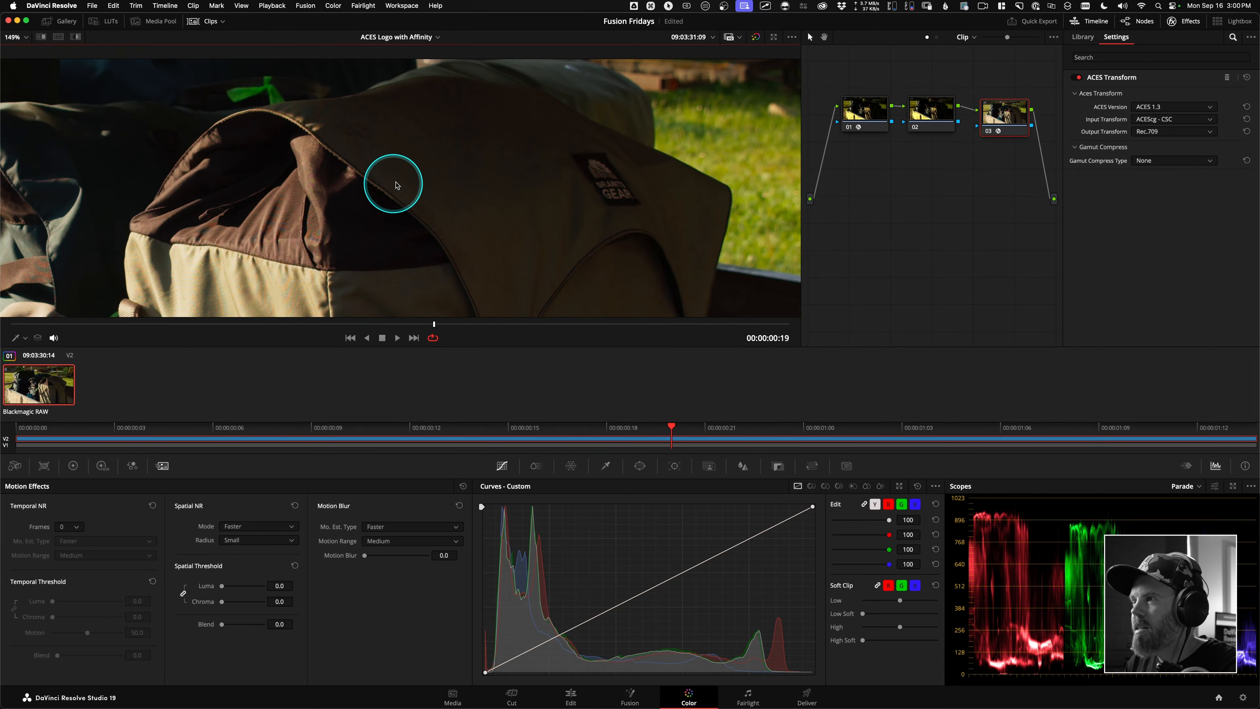
Step: Spread the three nodes further apart in the node graph and make node 02 the active node
scroll(394, 183, up, 5)
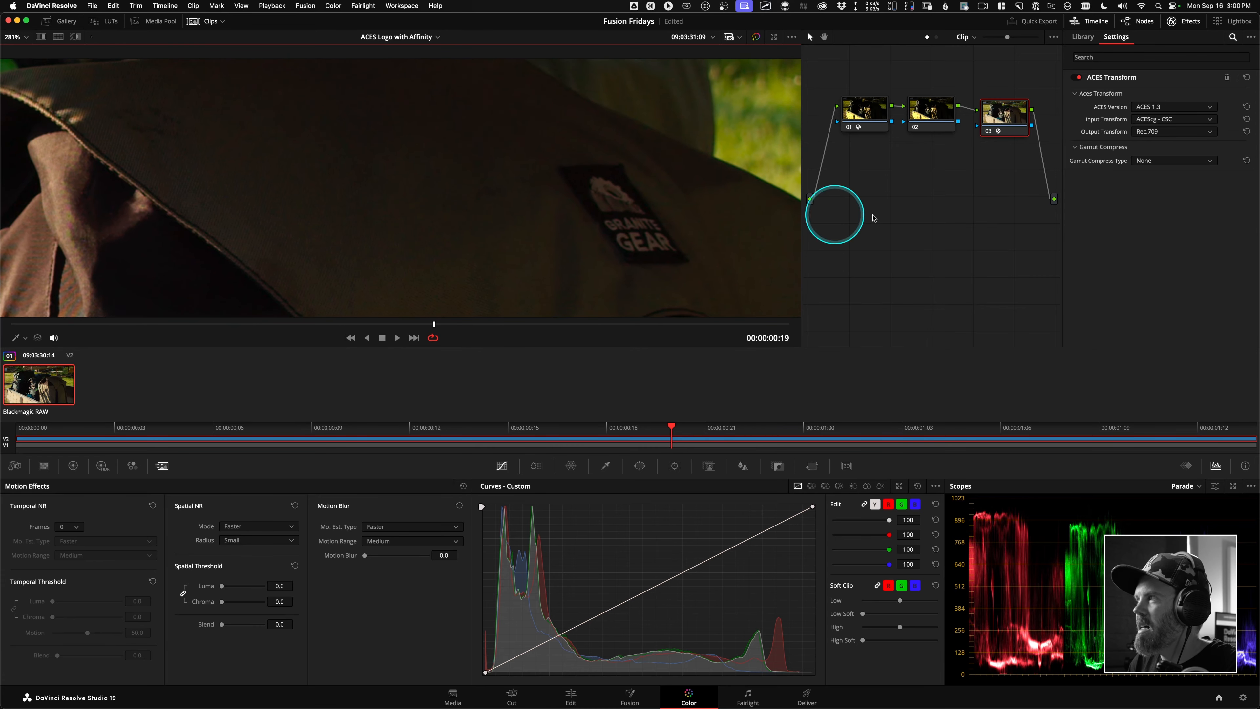
drag(864, 111, 852, 110)
drag(1012, 116, 1020, 119)
drag(937, 117, 936, 121)
Step: Play back the clip enlarged on the dark backpack fabric to examine its noise
scroll(392, 236, down, 1)
scroll(397, 234, up, 10)
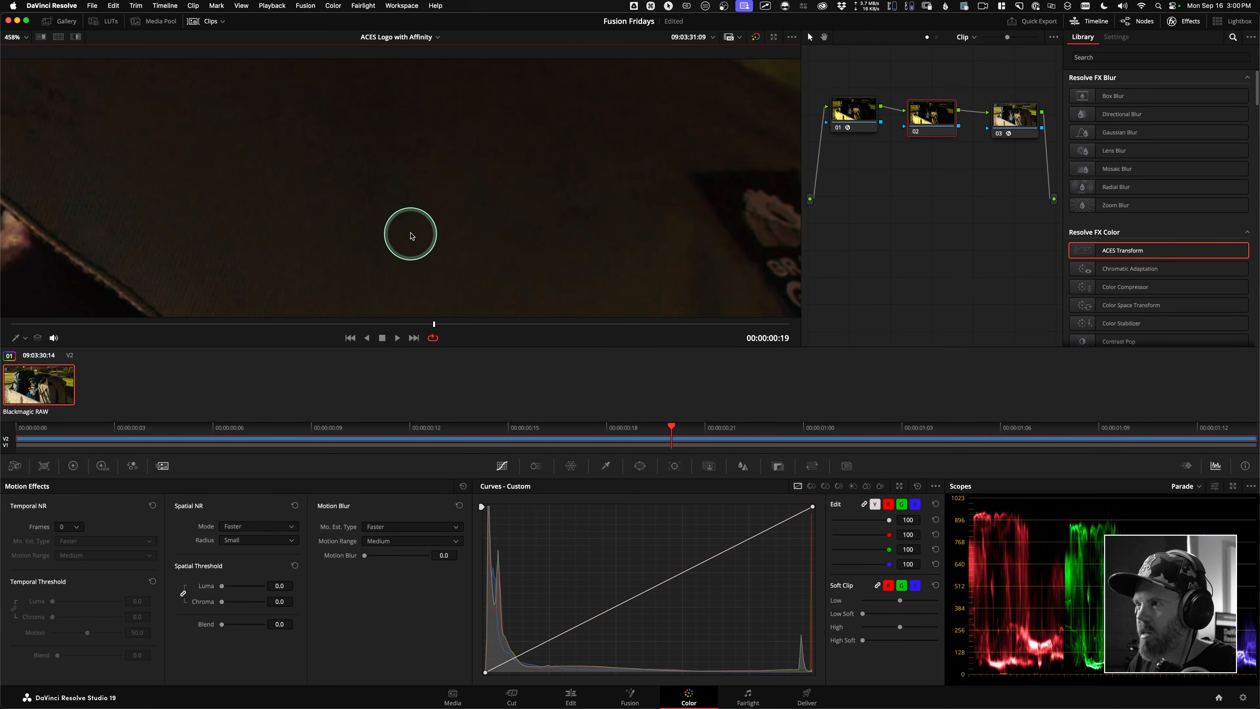
key(space)
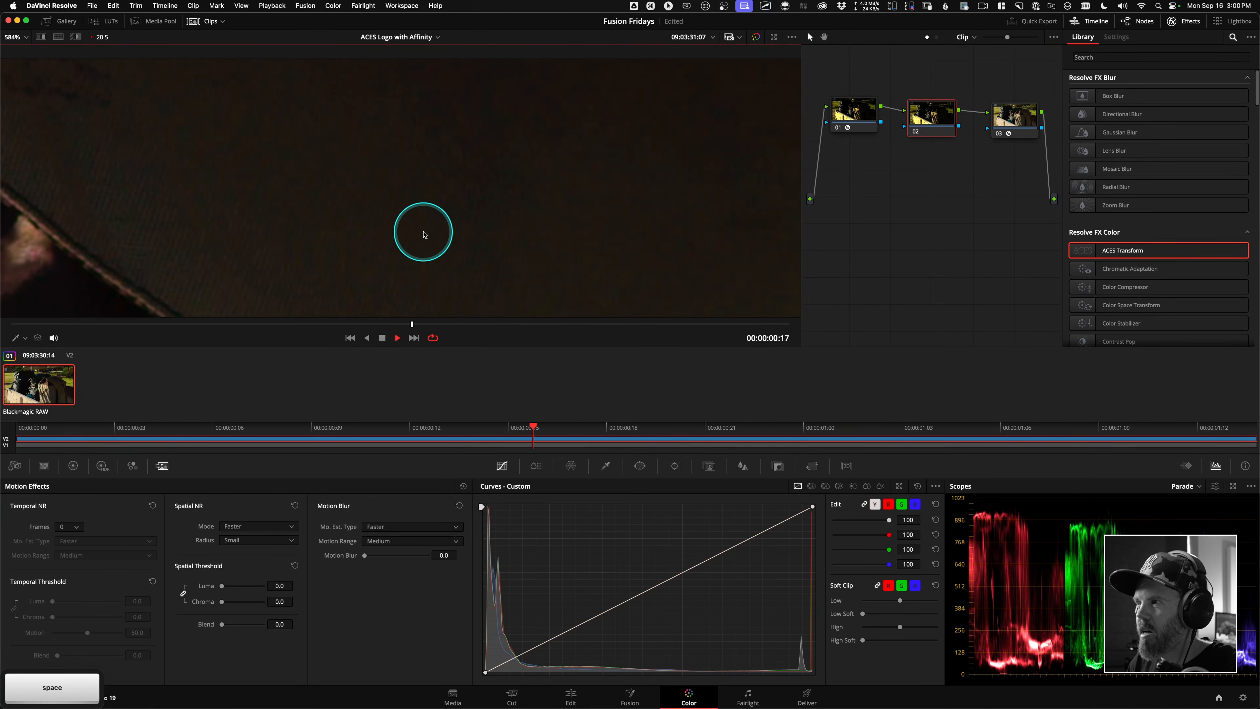
scroll(431, 218, up, 4)
key(space)
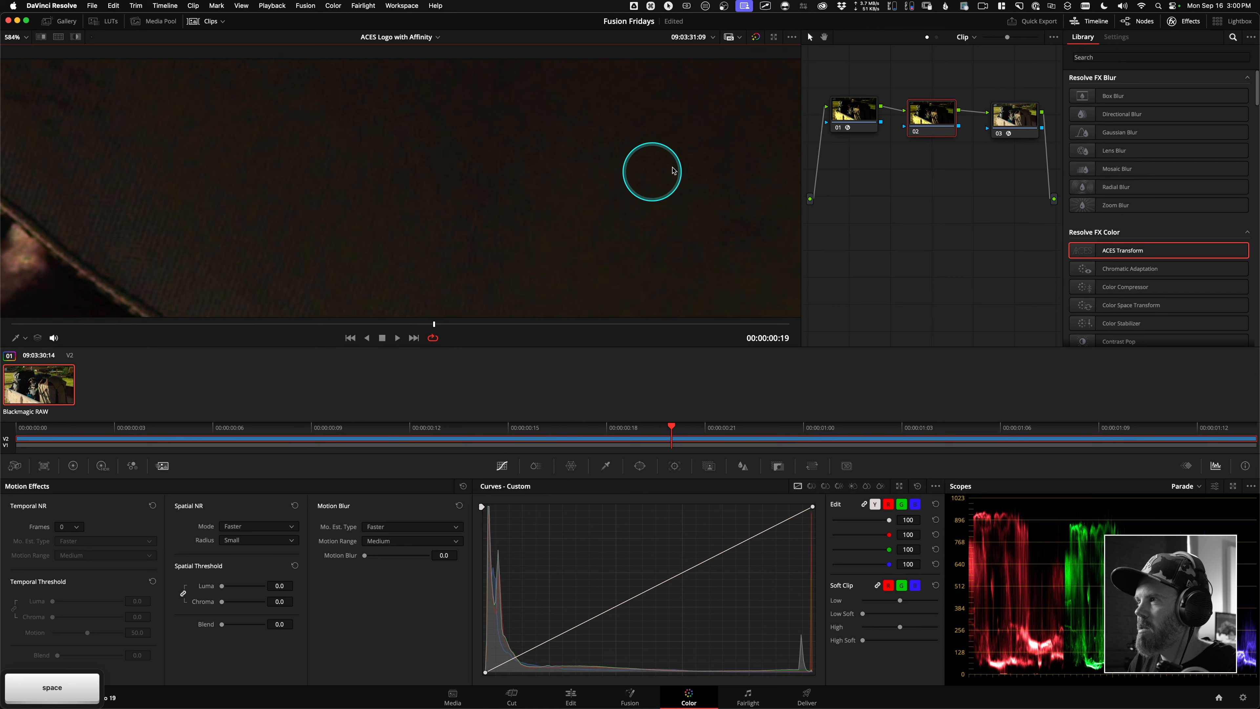
Step: Set temporal noise reduction on node 02 to 3 frames and play back the enlarged fabric area
drag(936, 125, 925, 127)
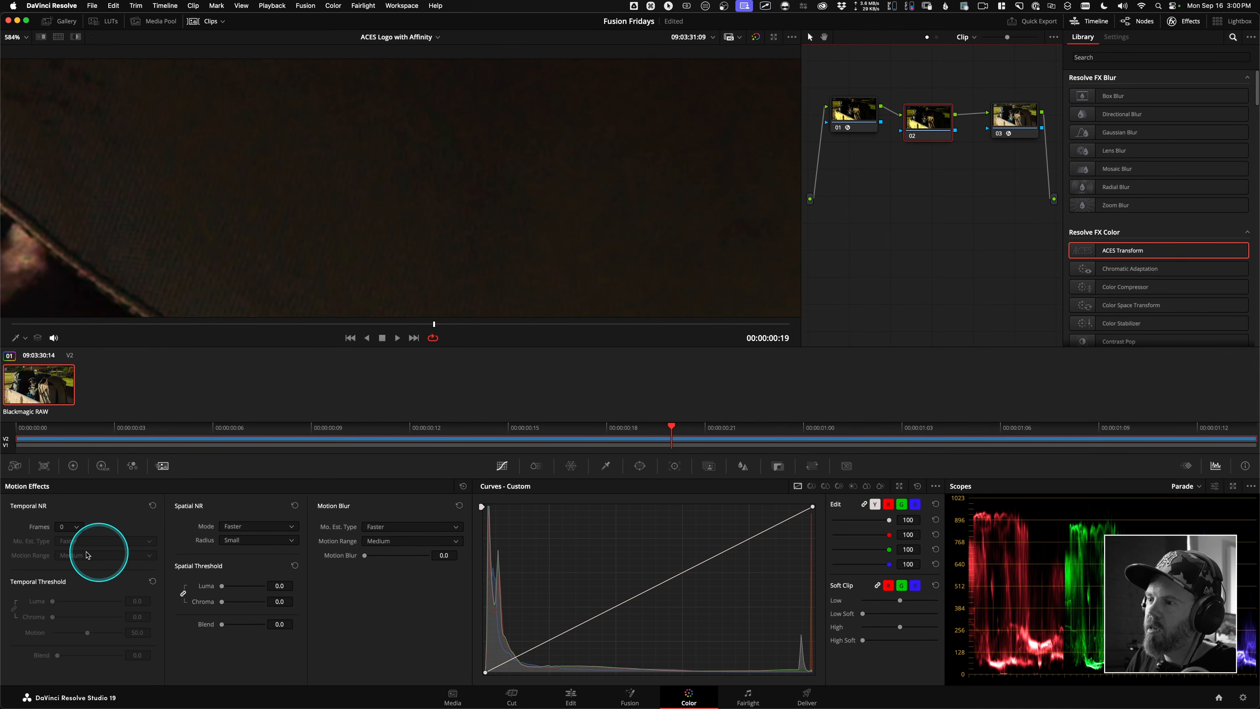
click(76, 528)
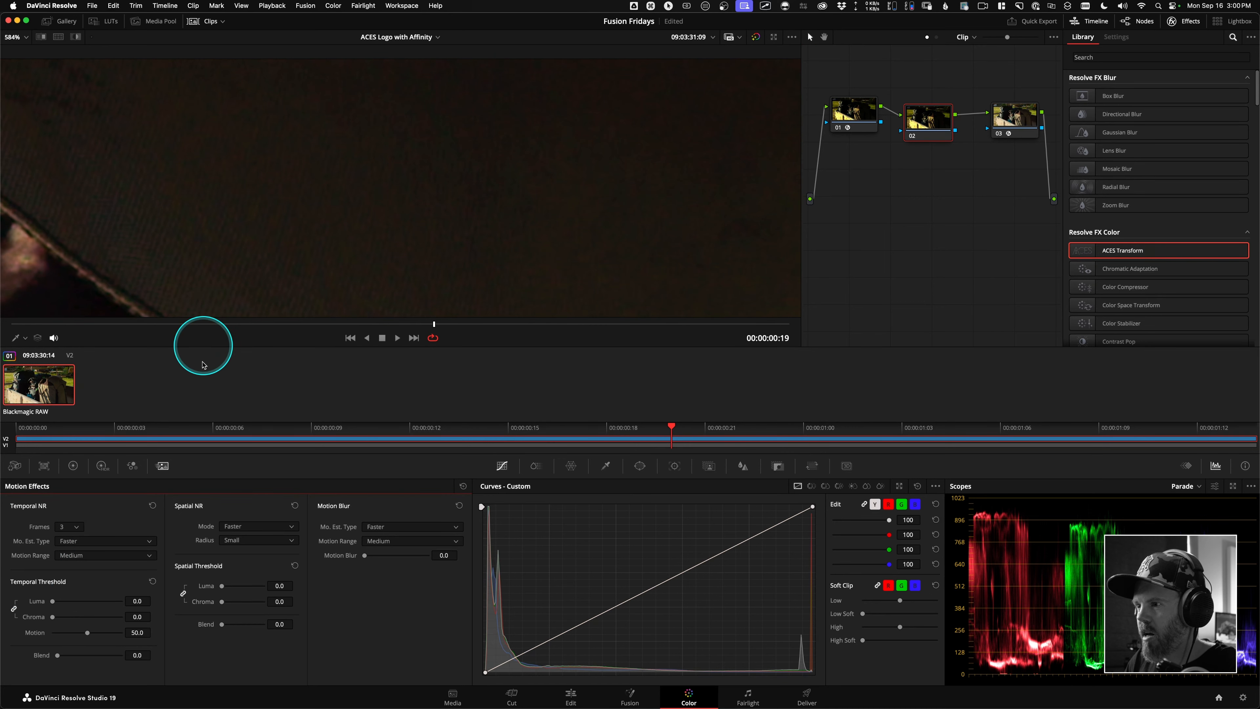
scroll(277, 208, down, 3)
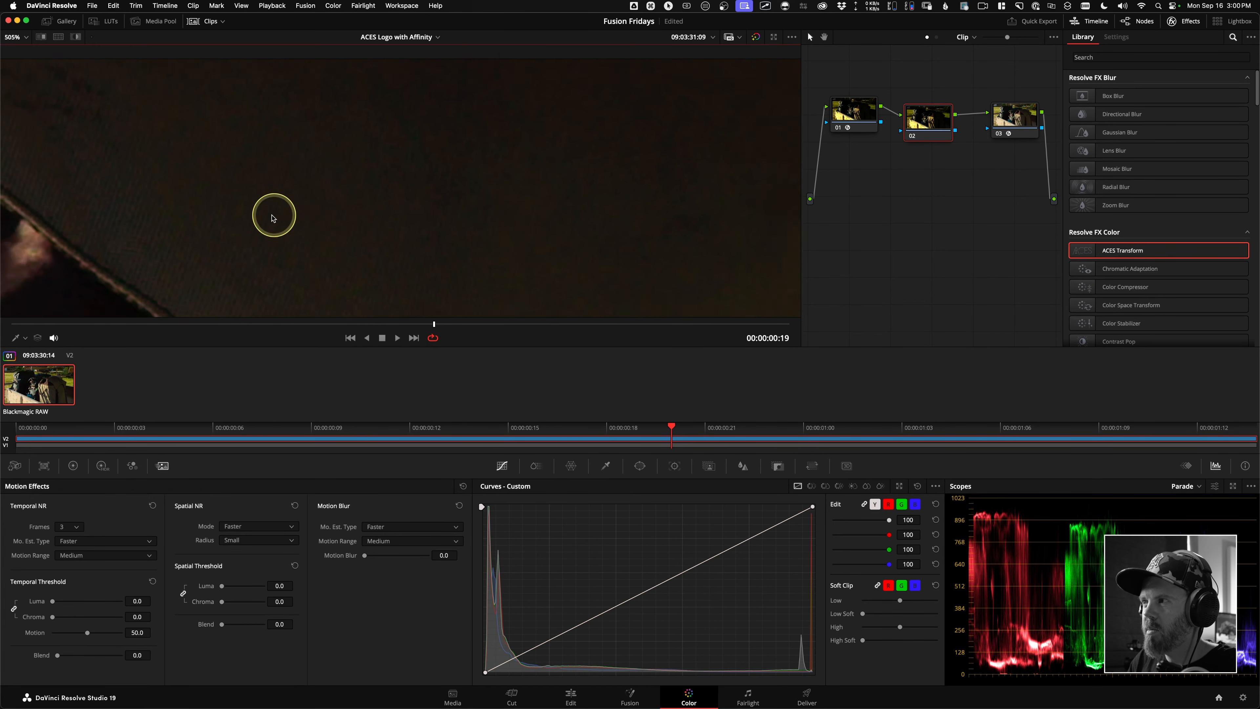
key(space)
scroll(366, 183, up, 2)
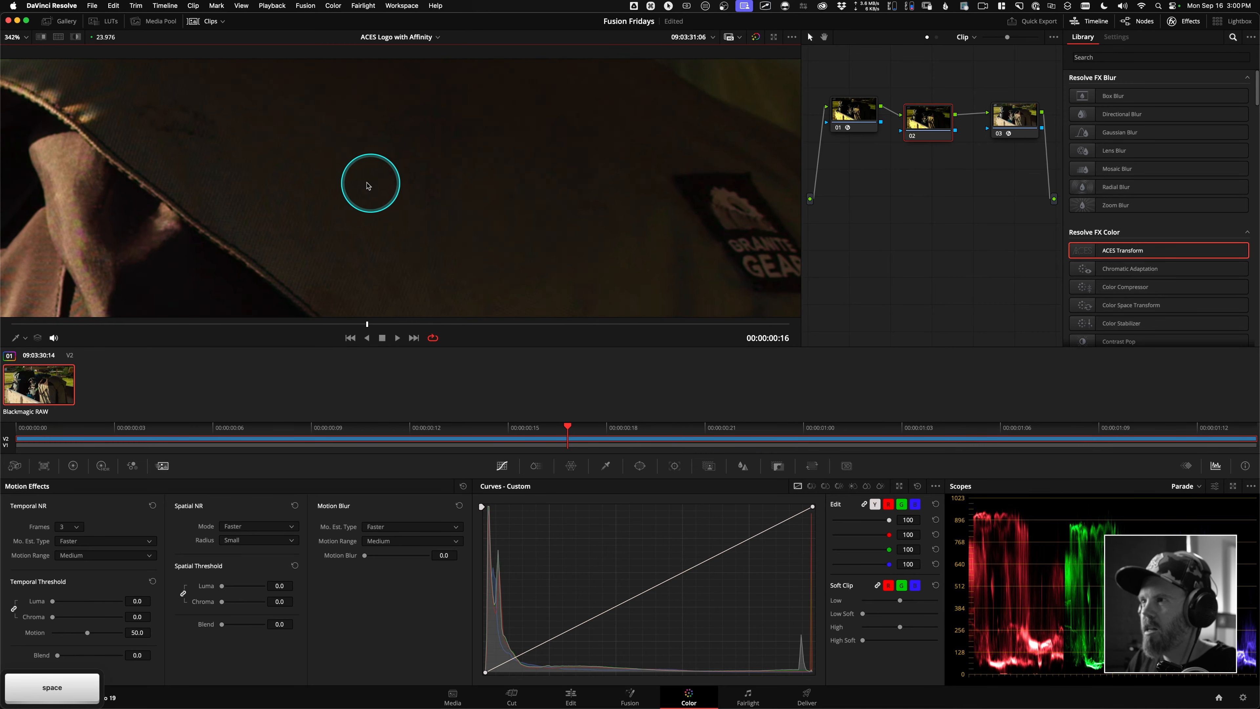
key(space)
Step: Set node 02's linked temporal luma and chroma thresholds to 4.2 and check the playback at different magnifications
drag(54, 605, 56, 604)
key(space)
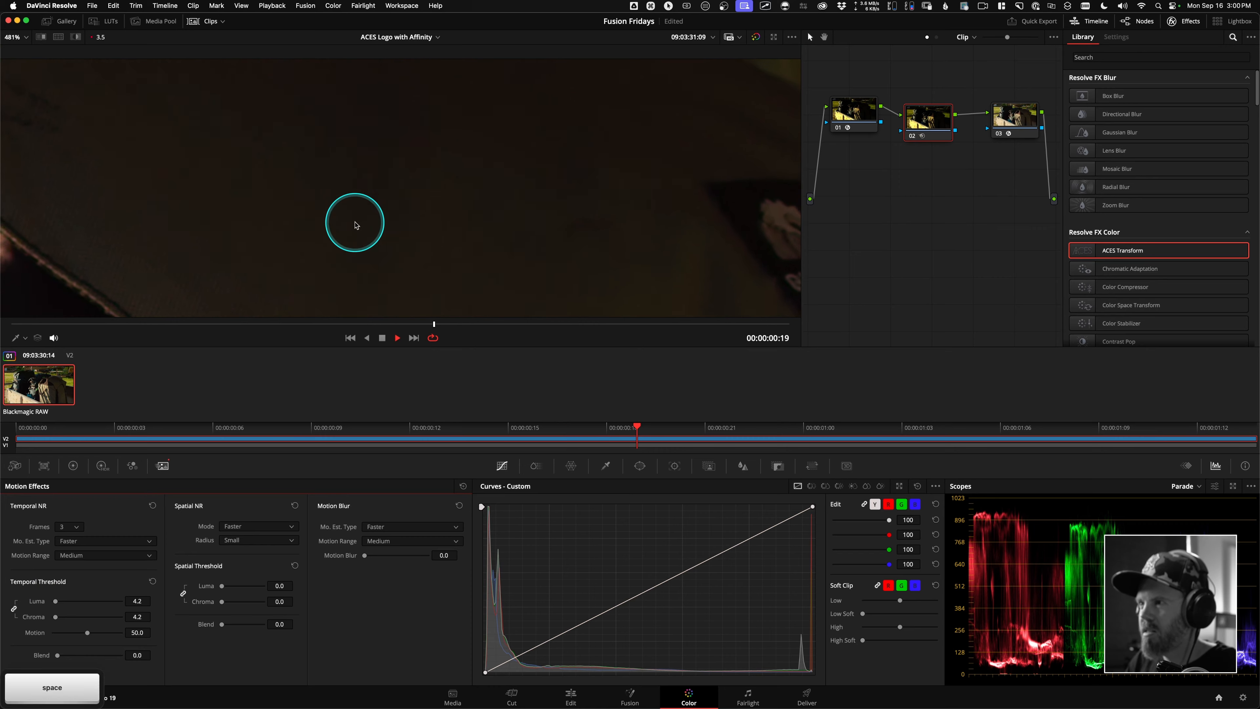
scroll(346, 185, down, 9)
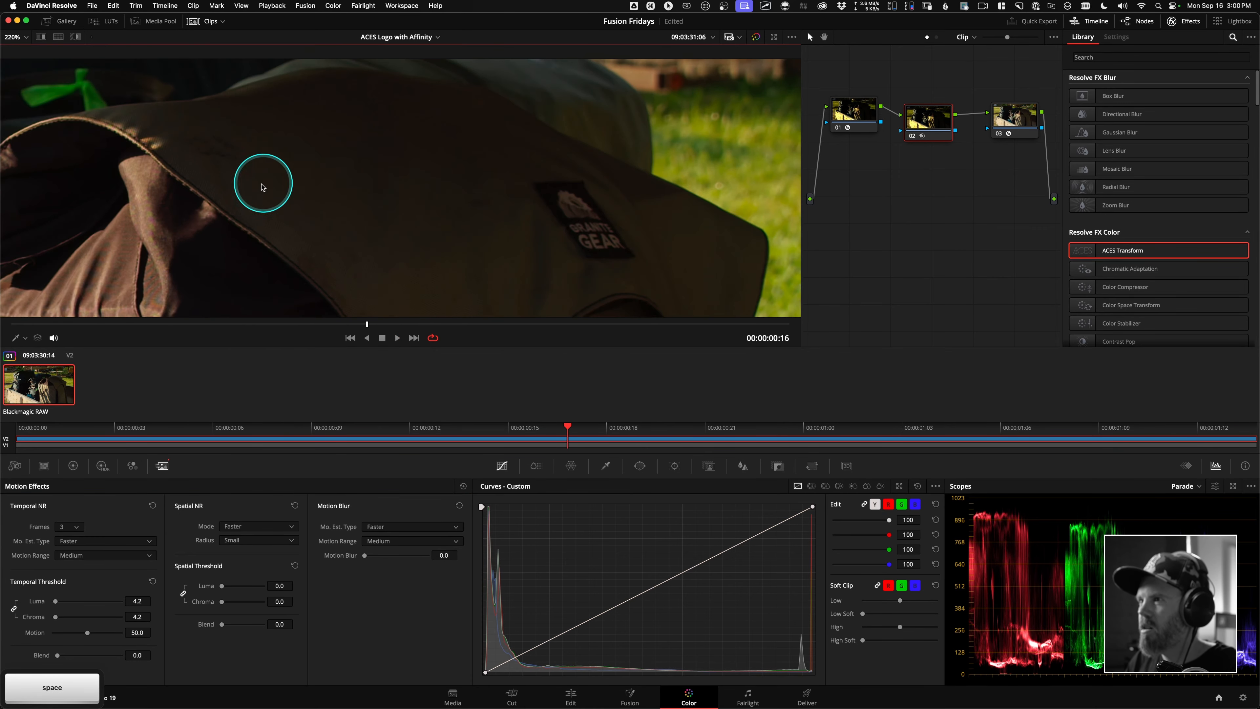
key(space)
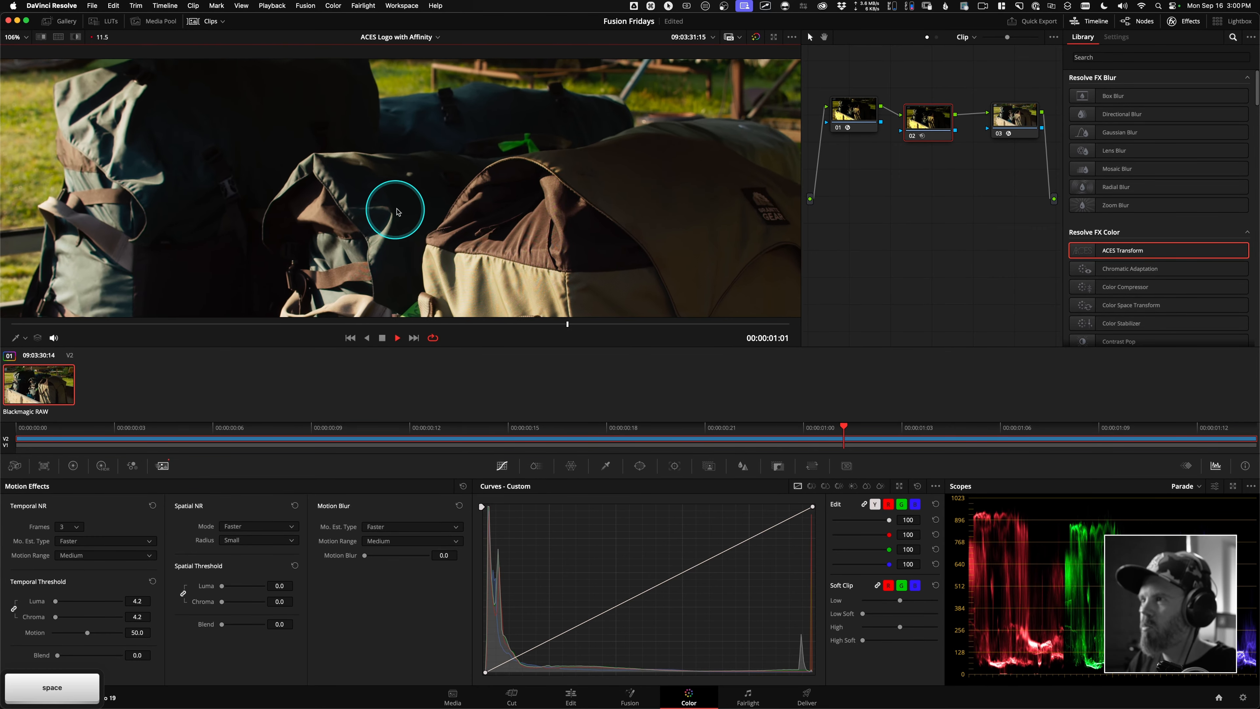
scroll(412, 201, up, 5)
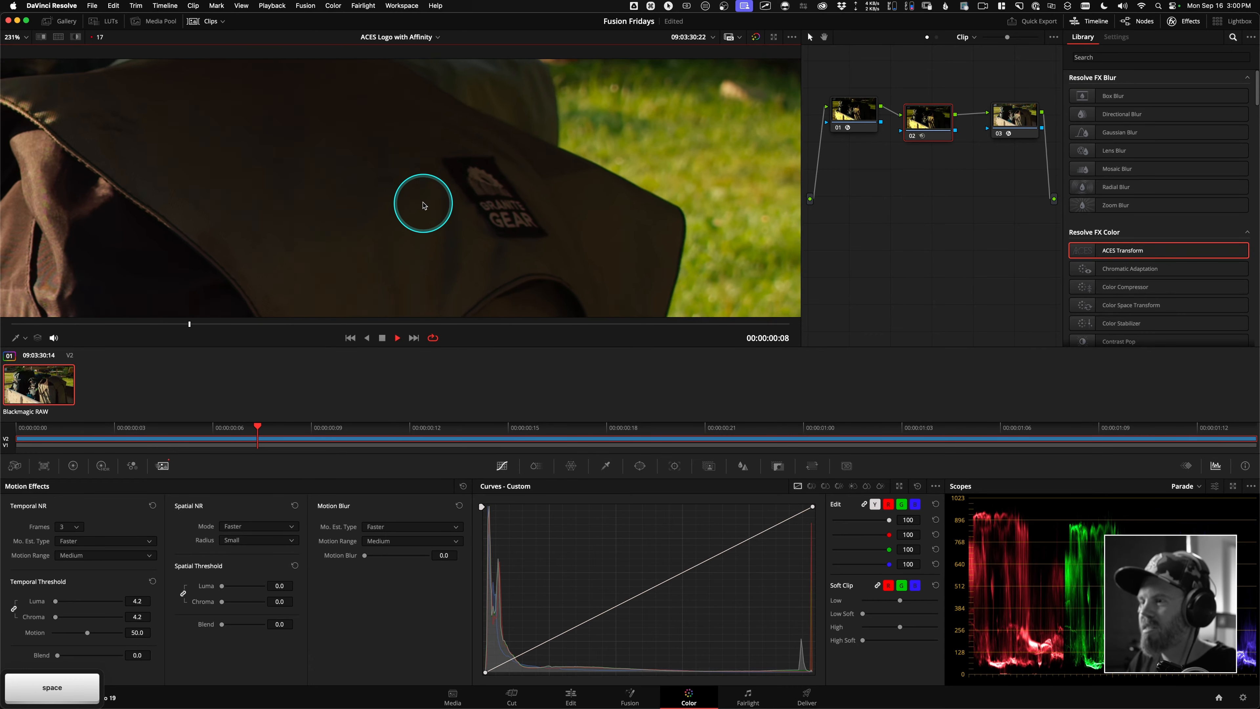
key(space)
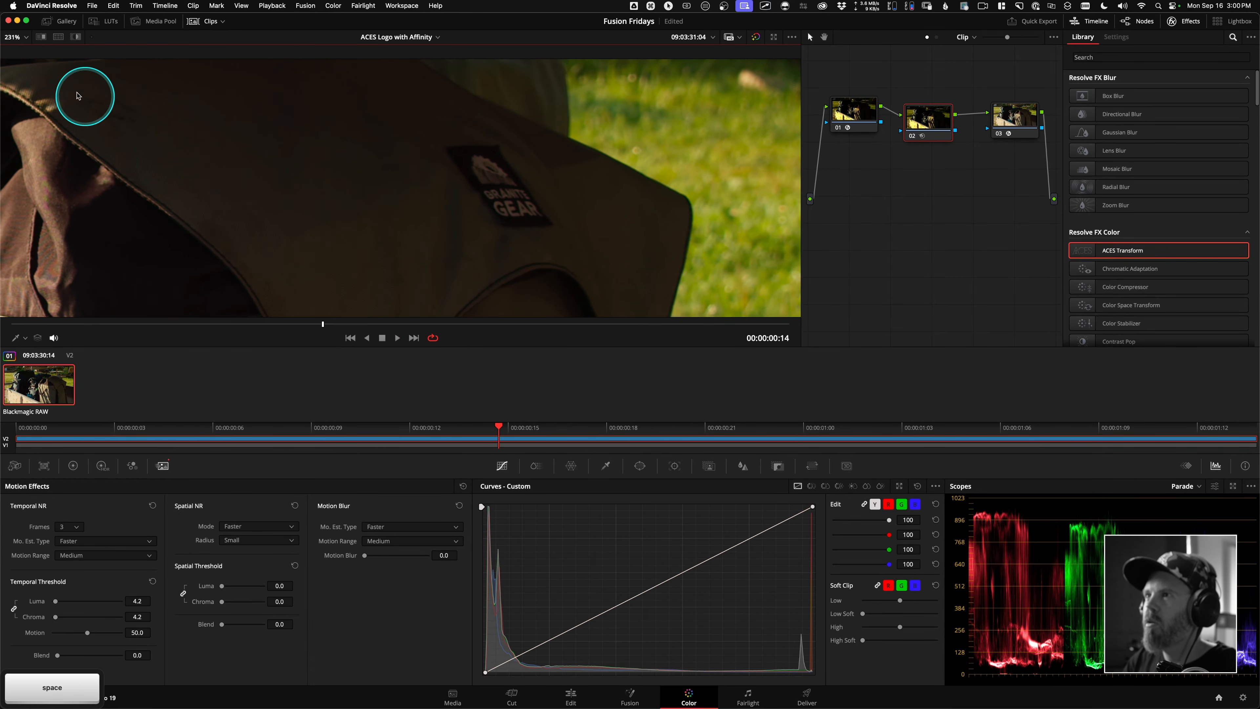
Step: Turn on highlighting for node 02, try the plain highlight mode, and display the A/B difference
click(75, 39)
click(74, 39)
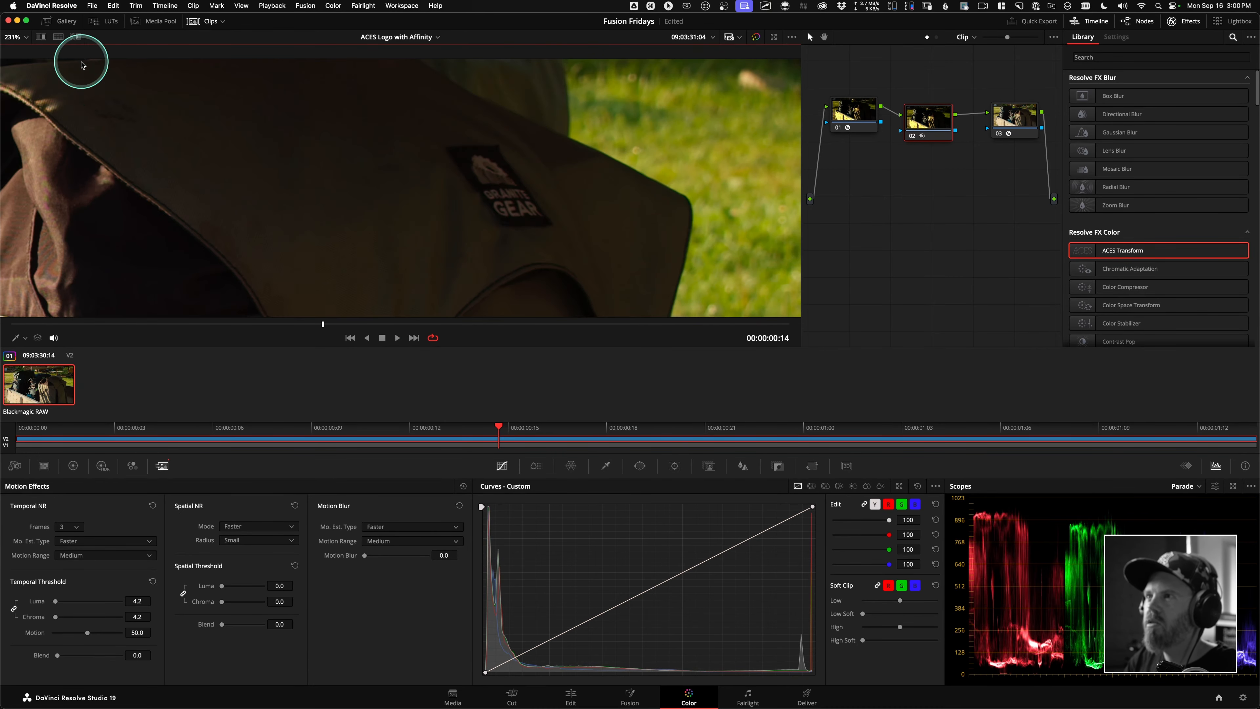
click(89, 43)
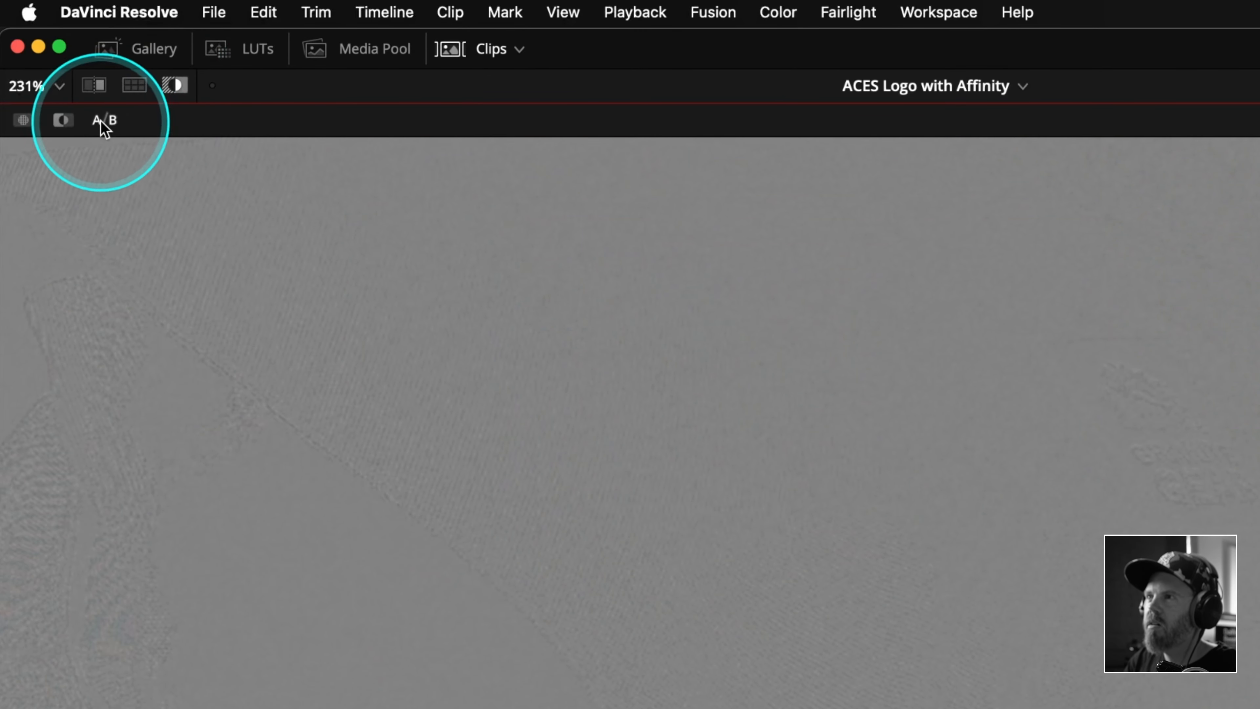
click(22, 123)
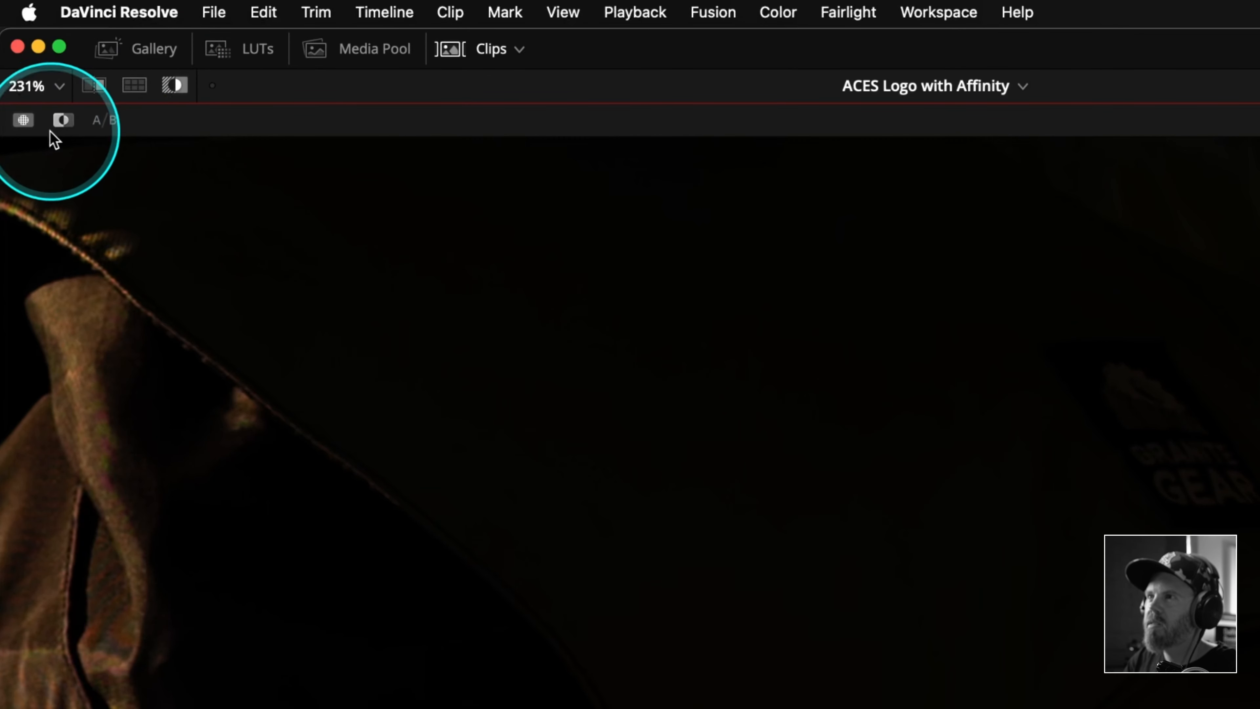
click(61, 119)
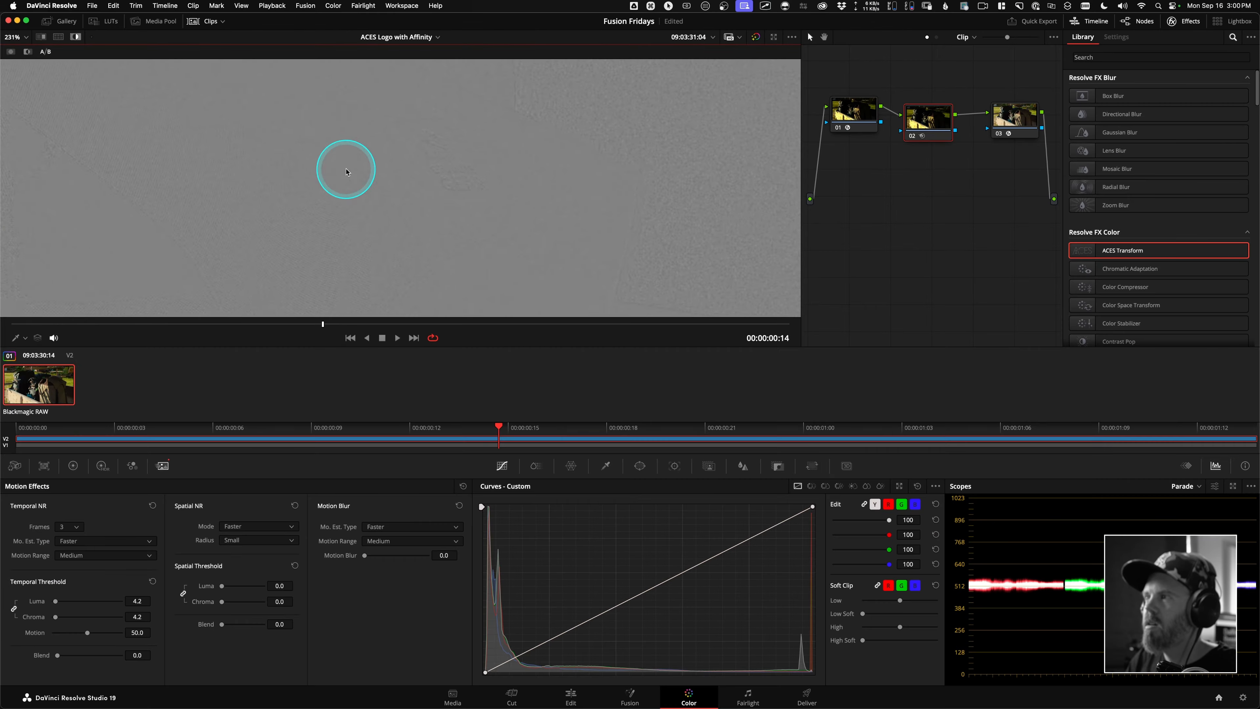
Step: Try stronger temporal luma and chroma thresholds of 20.2 and 37.2 in the difference view, and reset the temporal thresholds
scroll(346, 170, down, 10)
drag(437, 174, 480, 84)
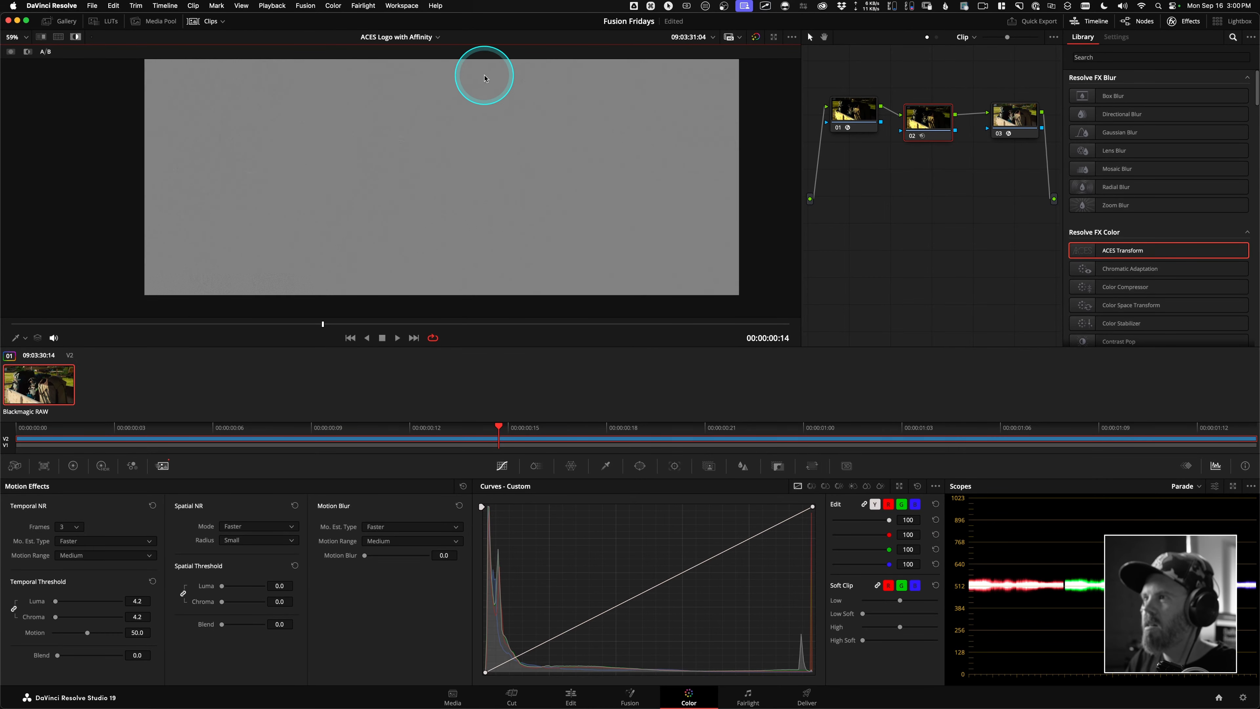
drag(386, 209, 375, 183)
scroll(458, 194, up, 5)
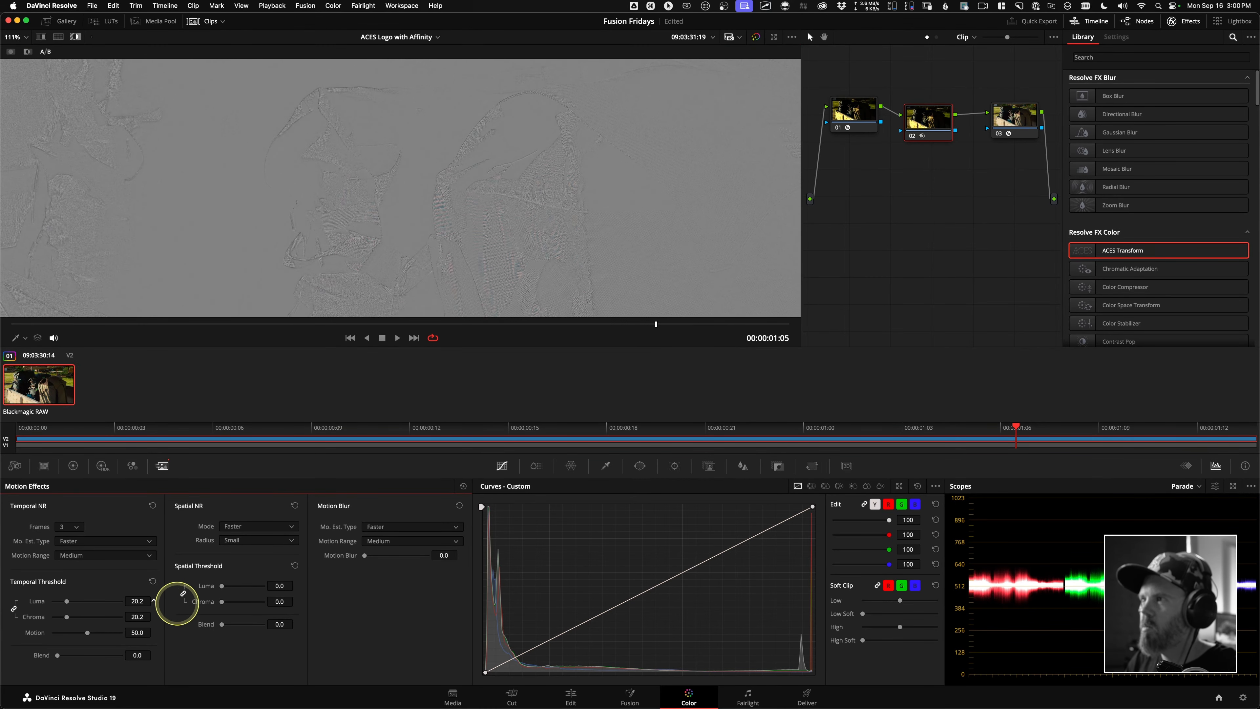
scroll(407, 209, down, 6)
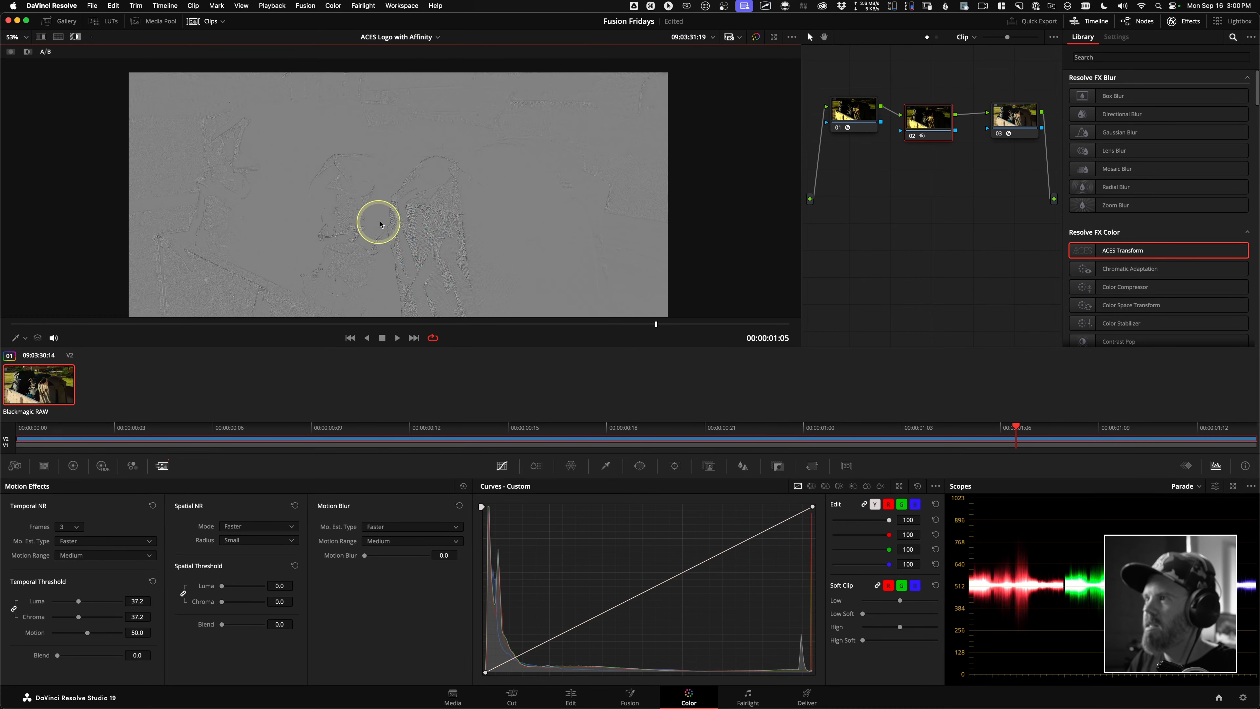
key(space)
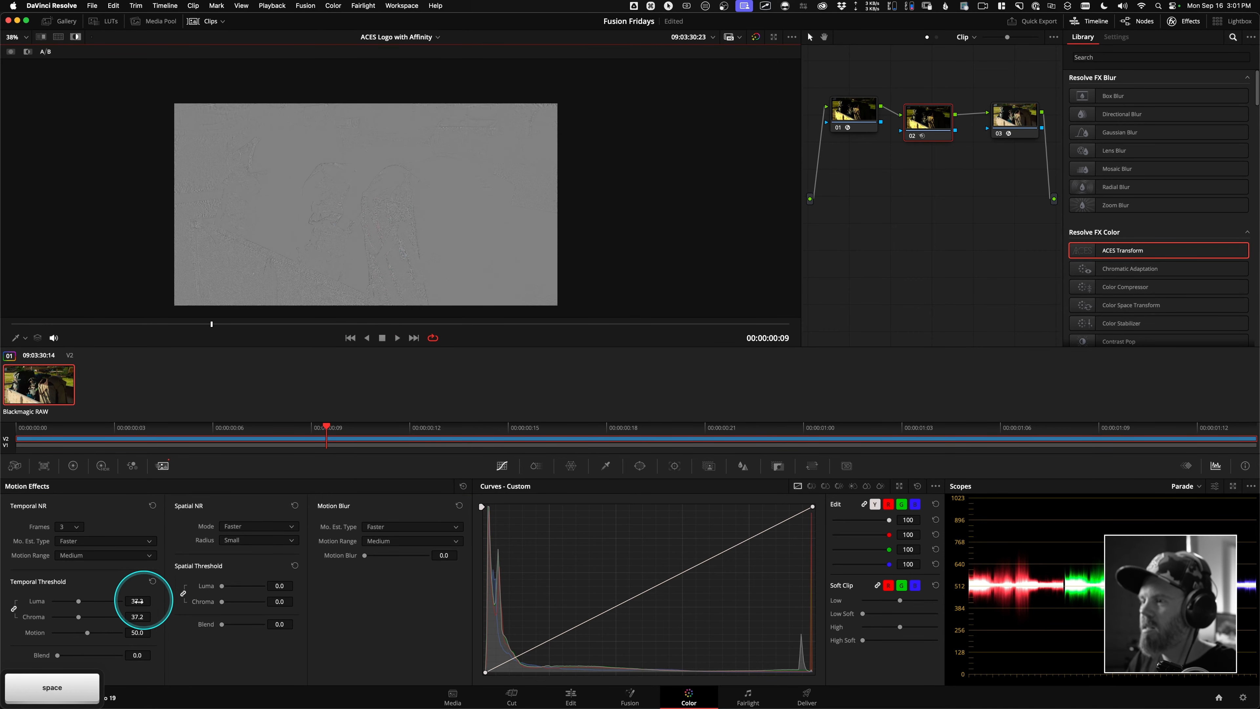
click(152, 581)
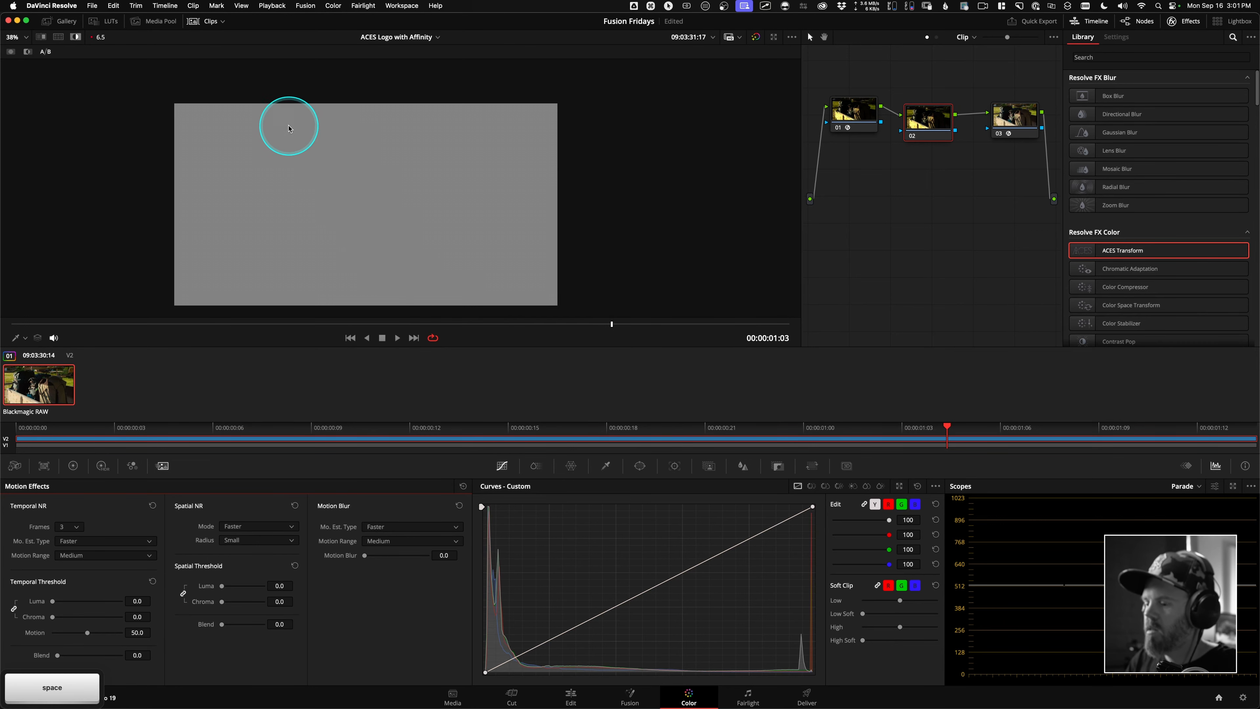
Step: Turn off the difference highlight and examine the backpack fabric and logo patch up close without threshold-based denoising
click(76, 37)
drag(477, 164, 335, 209)
scroll(392, 180, up, 5)
scroll(335, 209, up, 5)
drag(107, 262, 468, 185)
scroll(436, 169, up, 5)
scroll(550, 168, down, 5)
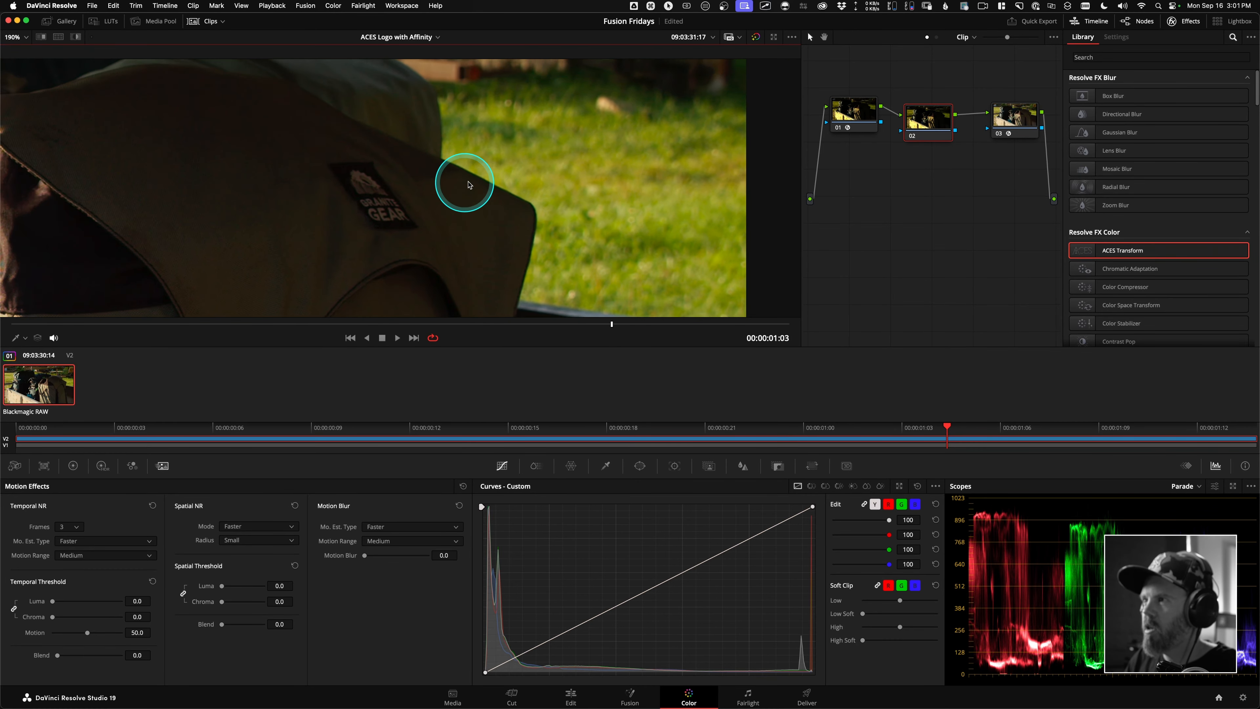
scroll(323, 179, up, 3)
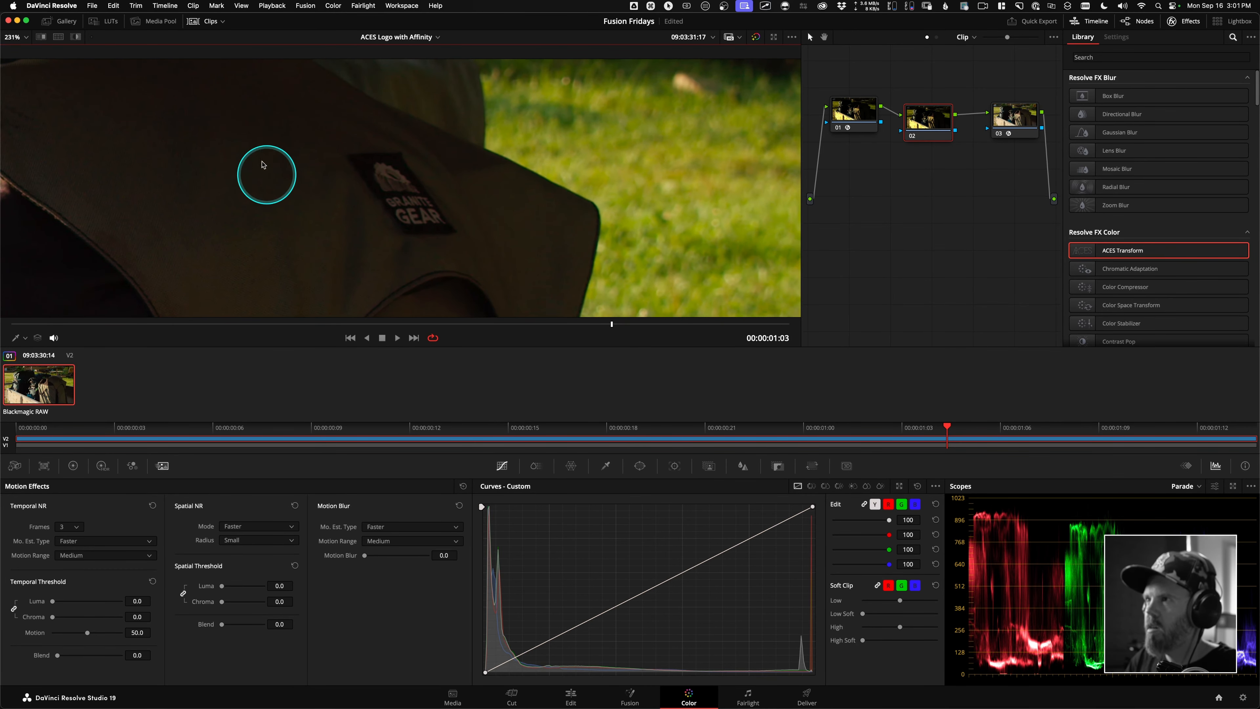
Step: Set node 02's temporal luma and chroma thresholds to 4.2 using the difference view, and play back the denoised clip
click(75, 38)
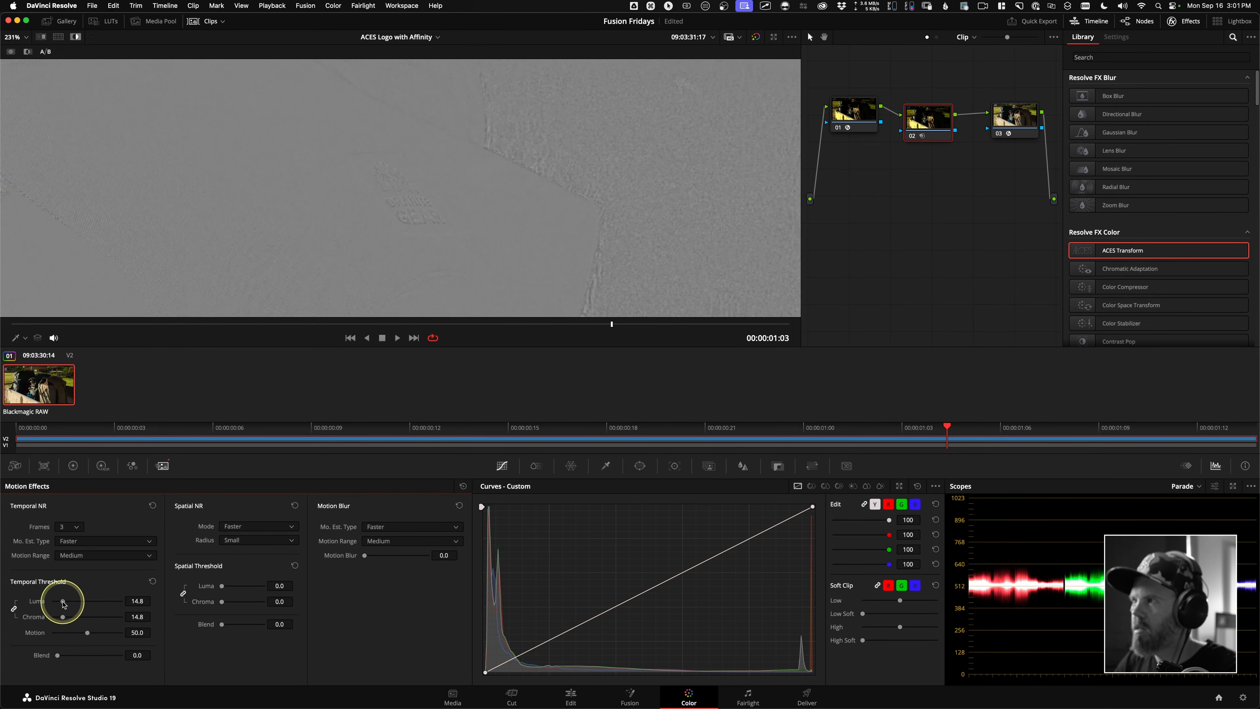
drag(62, 602, 55, 602)
key(space)
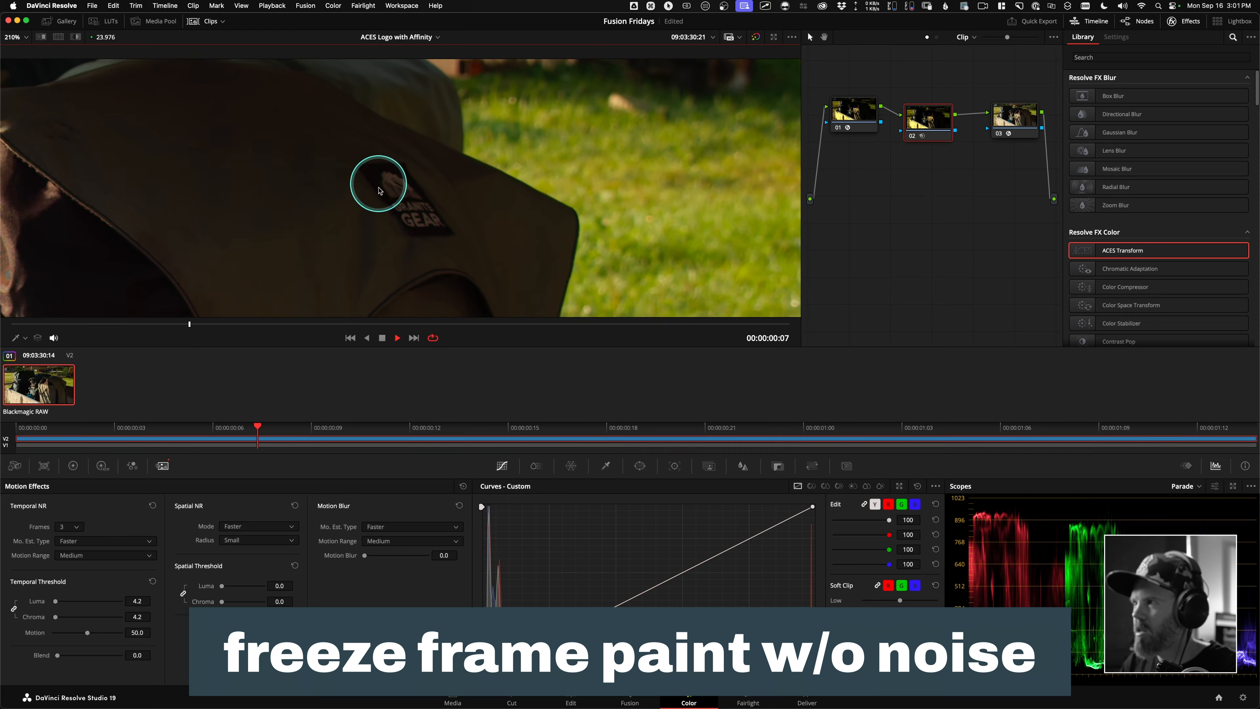
key(space)
scroll(447, 198, up, 5)
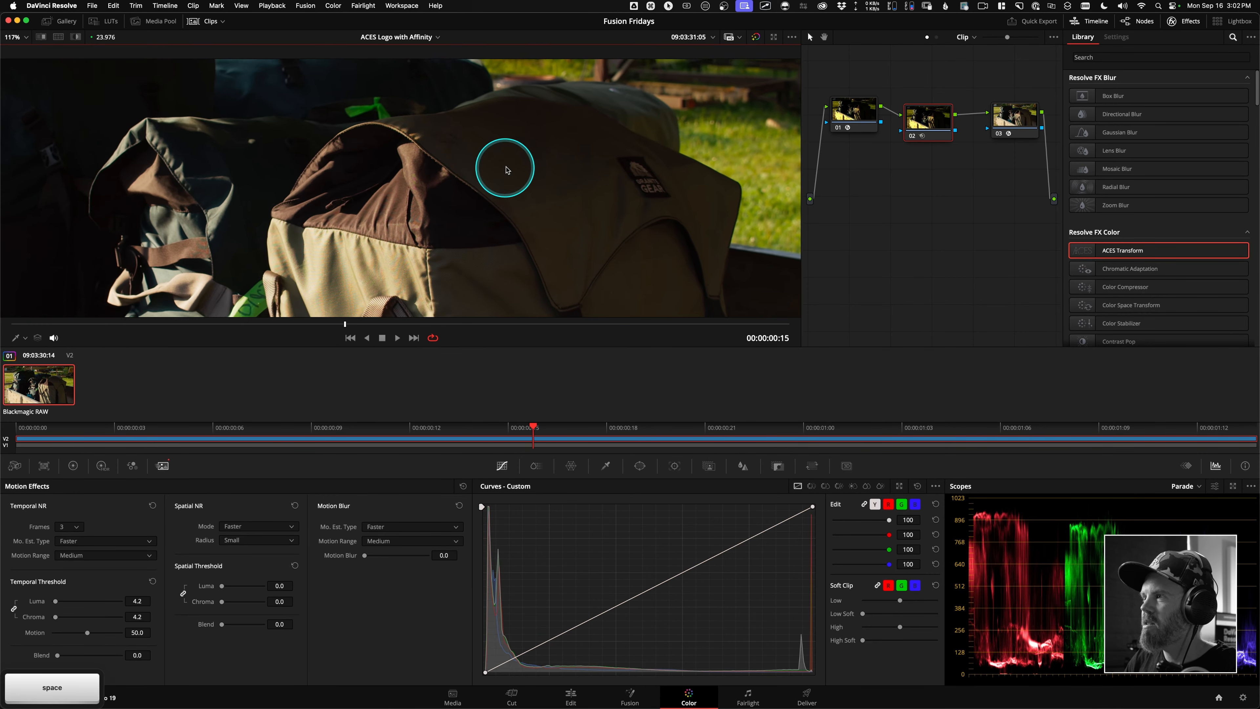
Step: Examine the denoised backpack fabric and logo patch up close during playback
drag(506, 171, 555, 208)
scroll(554, 208, up, 3)
key(space)
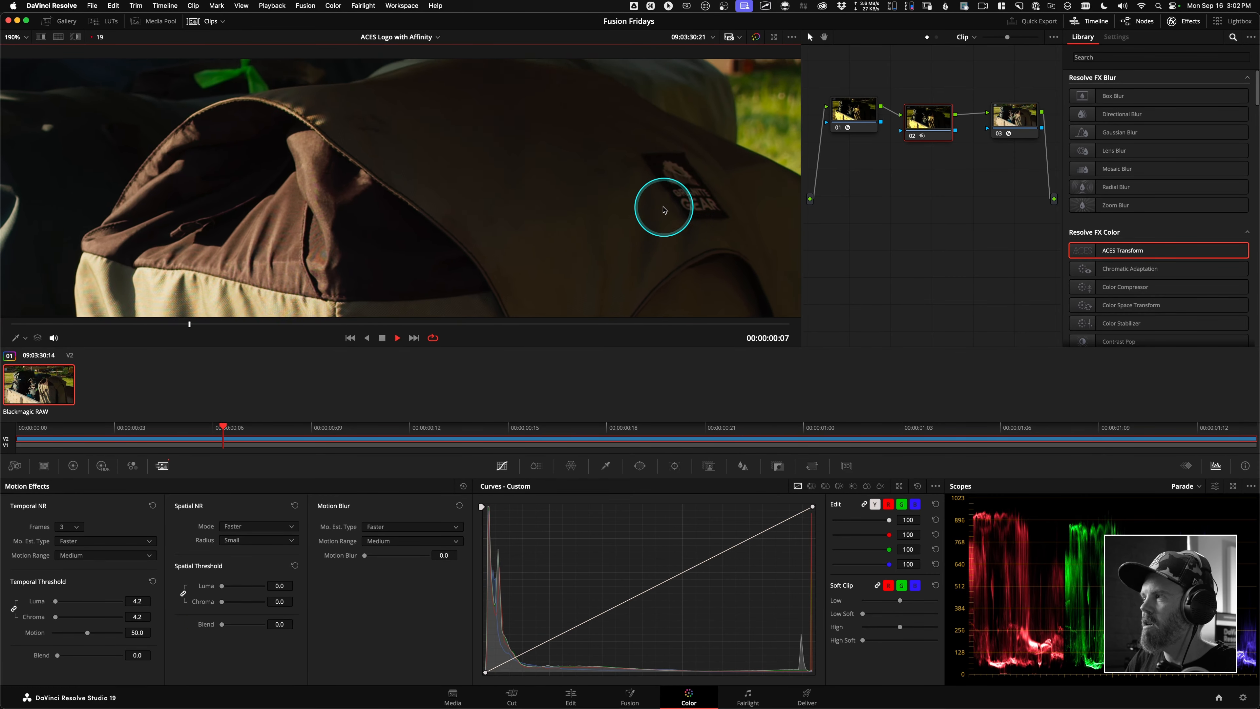
key(space)
drag(678, 187, 520, 229)
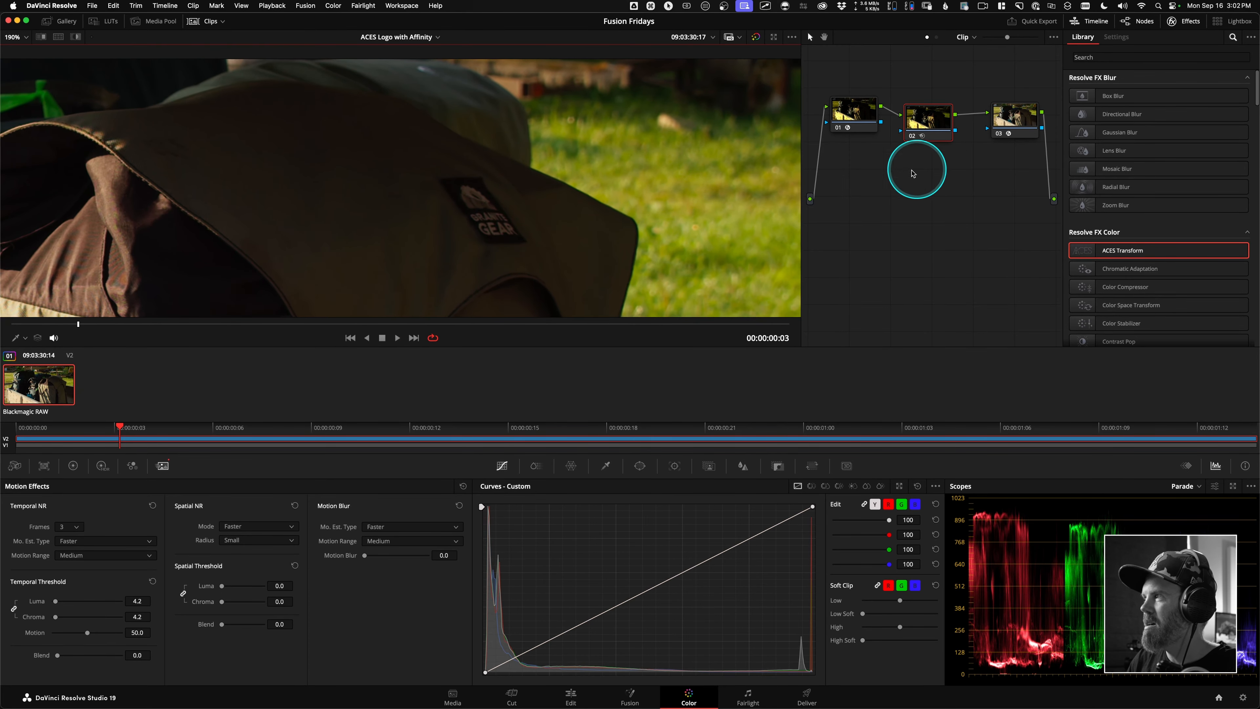
Step: Delete node 03, which holds the ACEScg to Rec.709 ACES Transform, from the node graph
click(1010, 119)
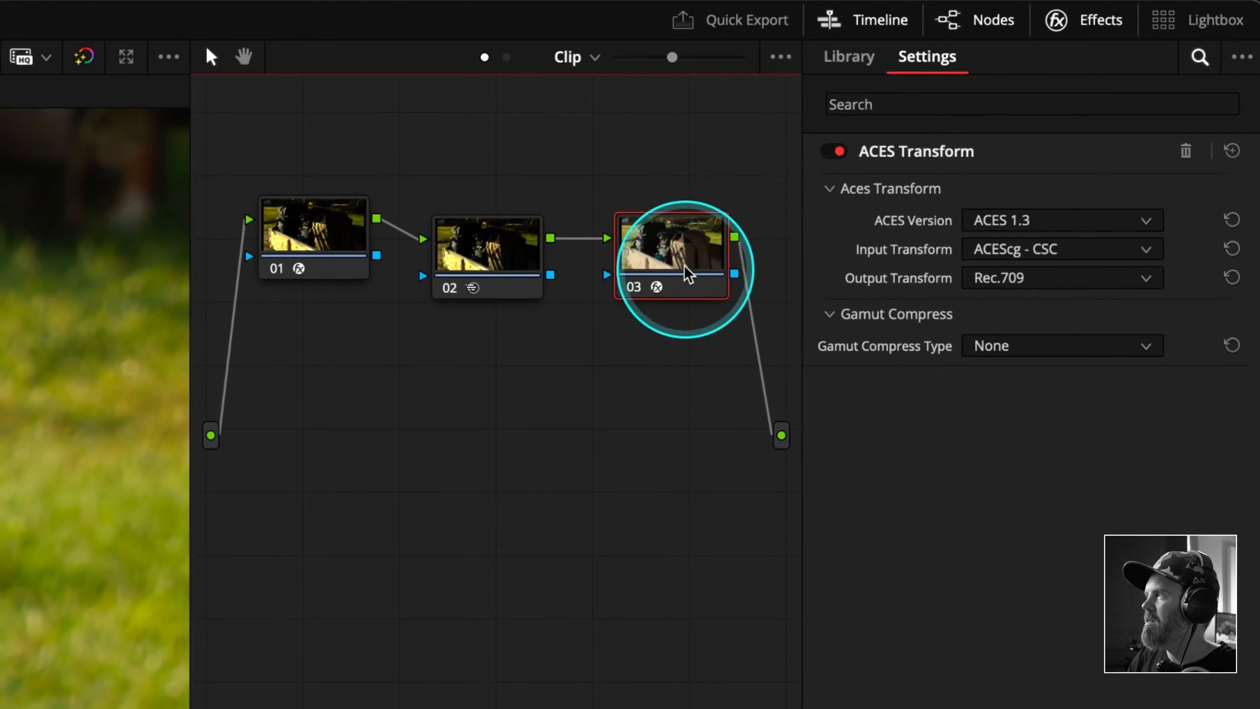
drag(927, 153, 922, 157)
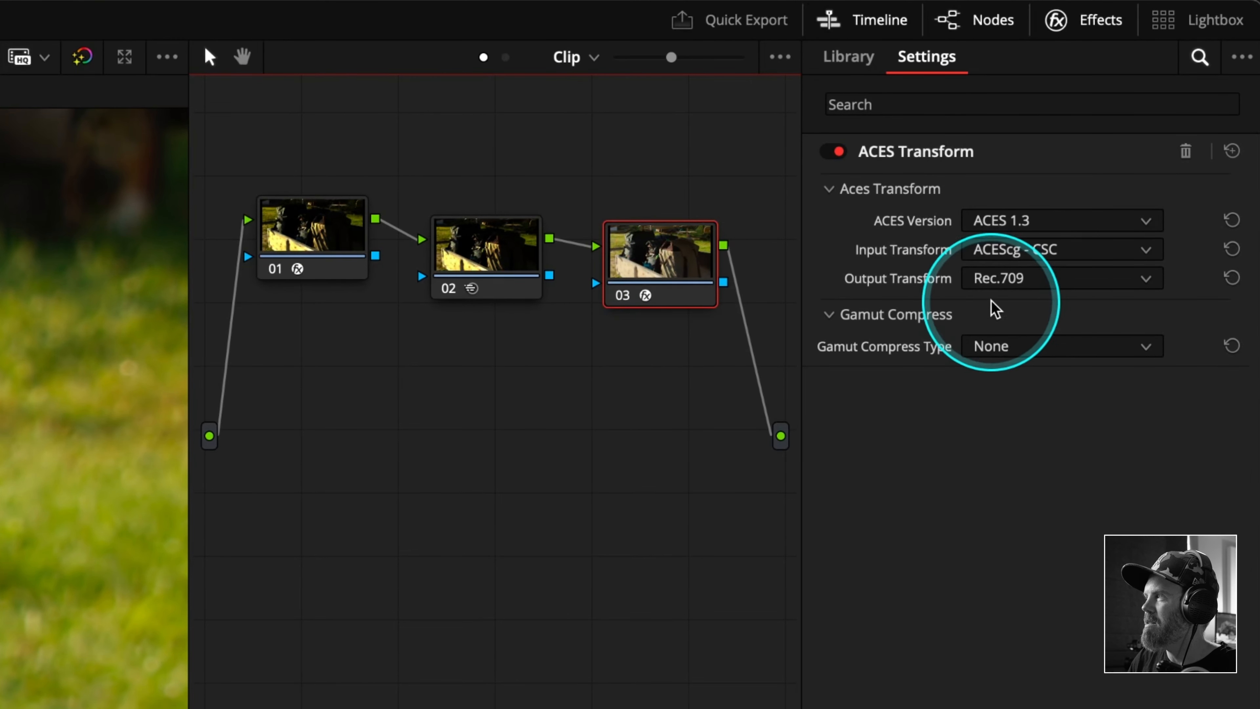
key(Delete)
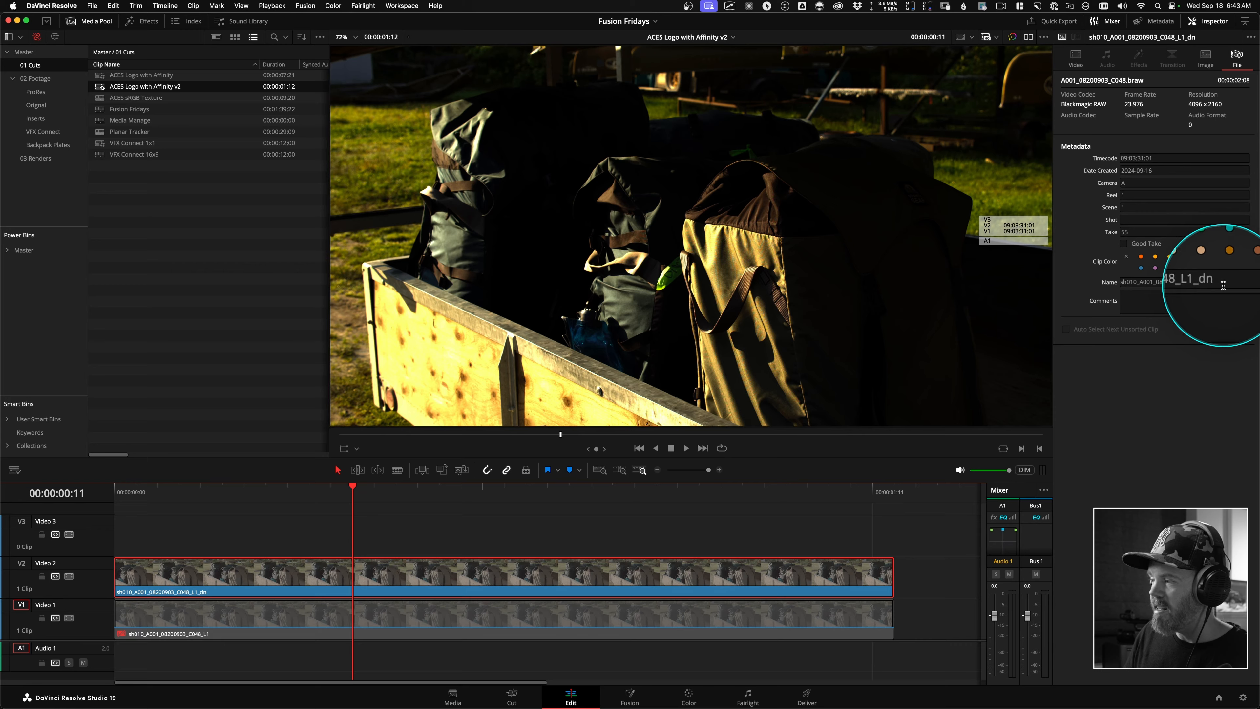
Step: Add the denoised clip to the render queue as an individual clip named by Clip Name, and render the new job
click(809, 700)
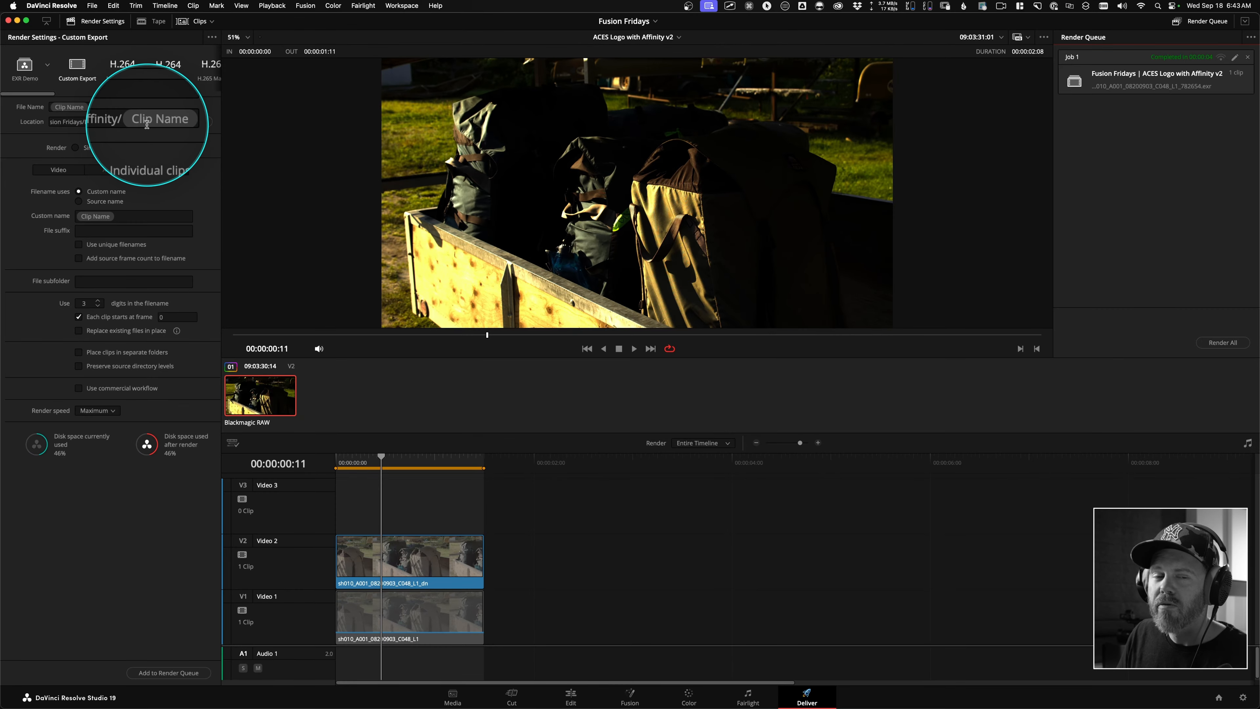
click(173, 673)
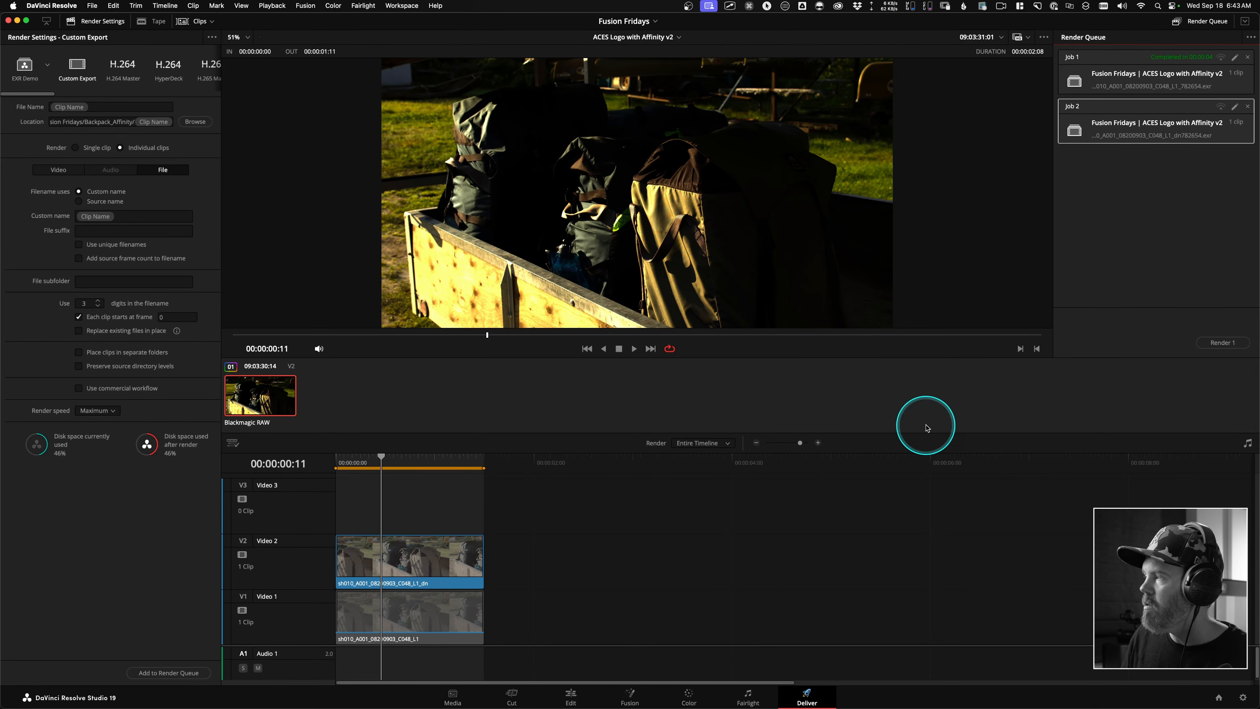
click(1207, 348)
Step: Switch to Finder and view the rendered EXR files in the denoised clip's folder inside Backpack_Affinity
key(super+Tab)
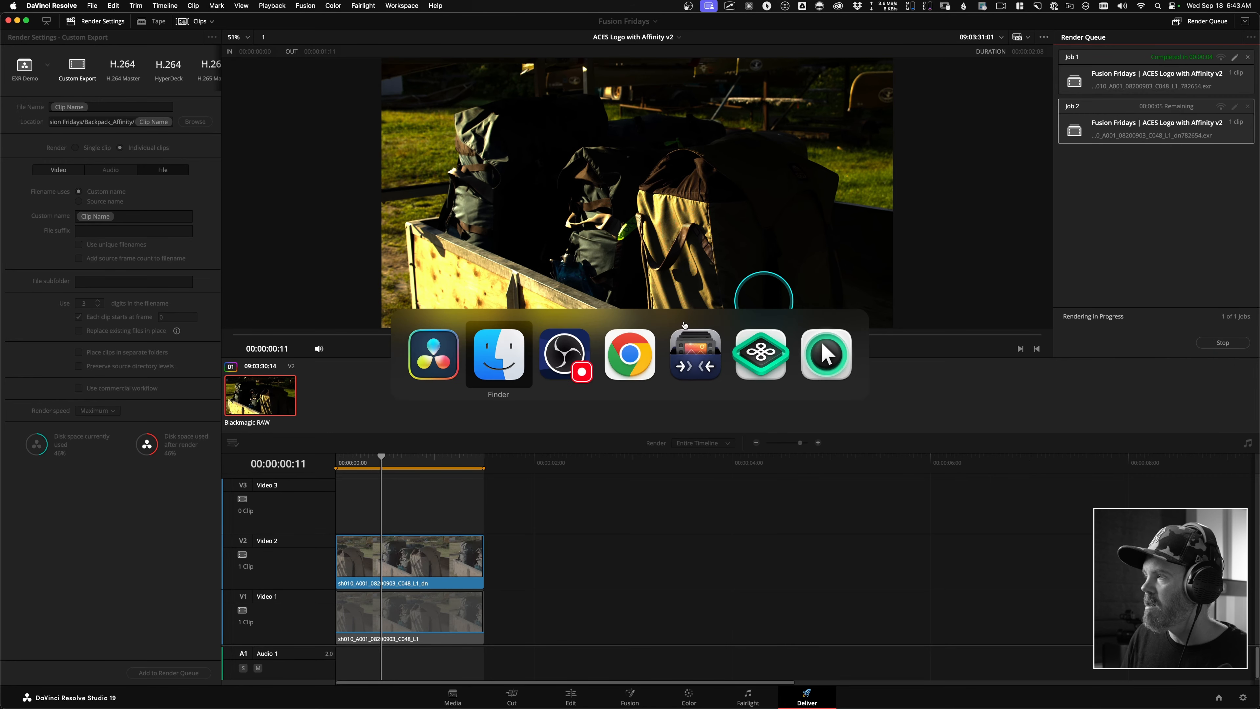
click(492, 364)
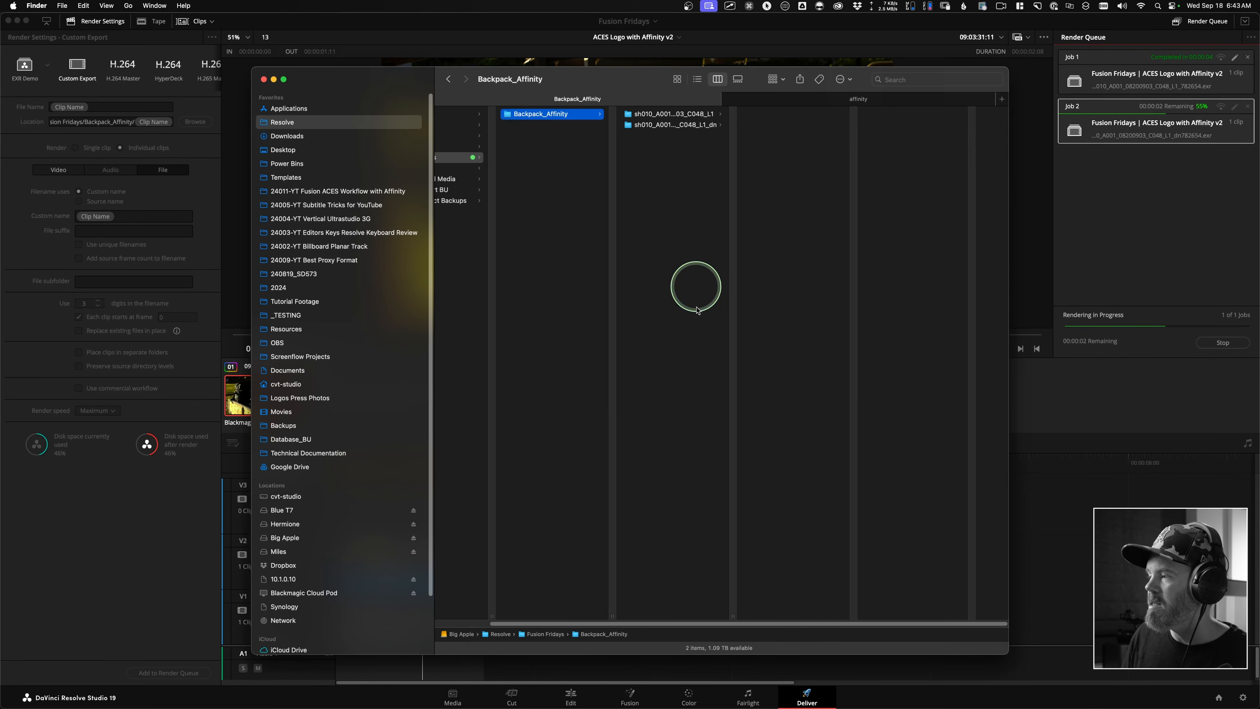
drag(730, 615, 788, 614)
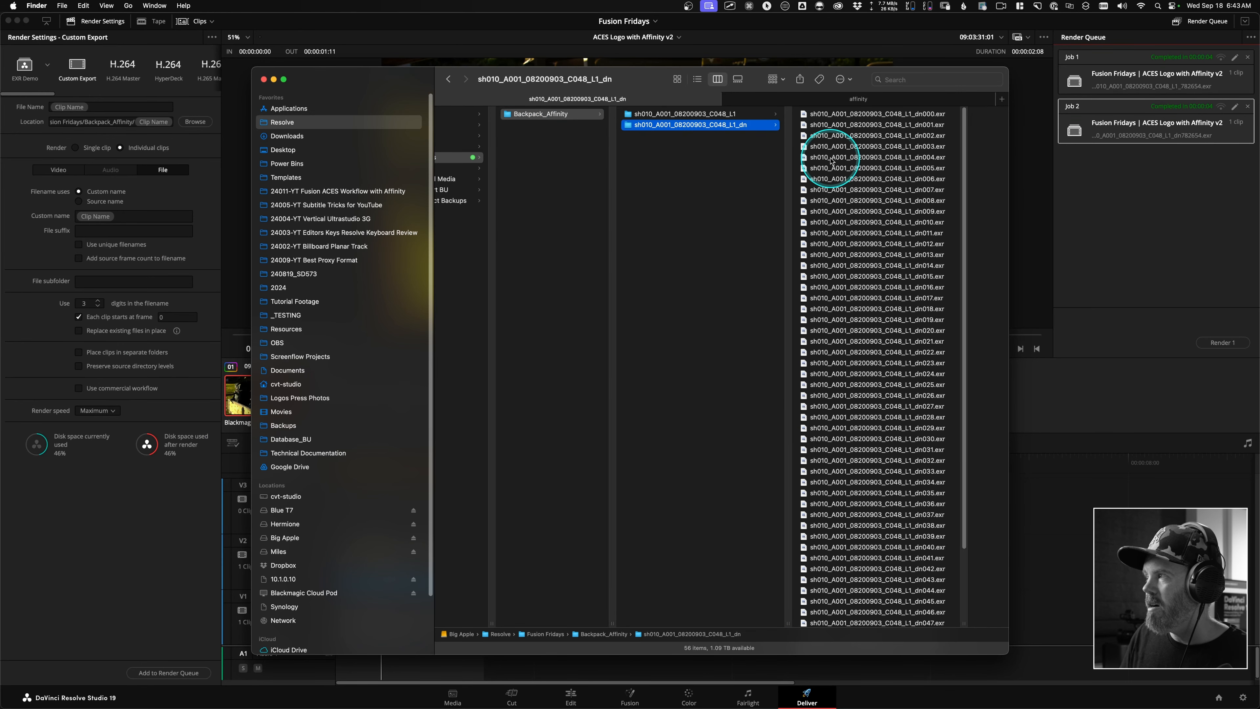
Step: Compare the folder sizes of sh010_A001_08200903_C048_L1 and sh010_A001_08200903_C048_L1_dn using their file info
click(735, 114)
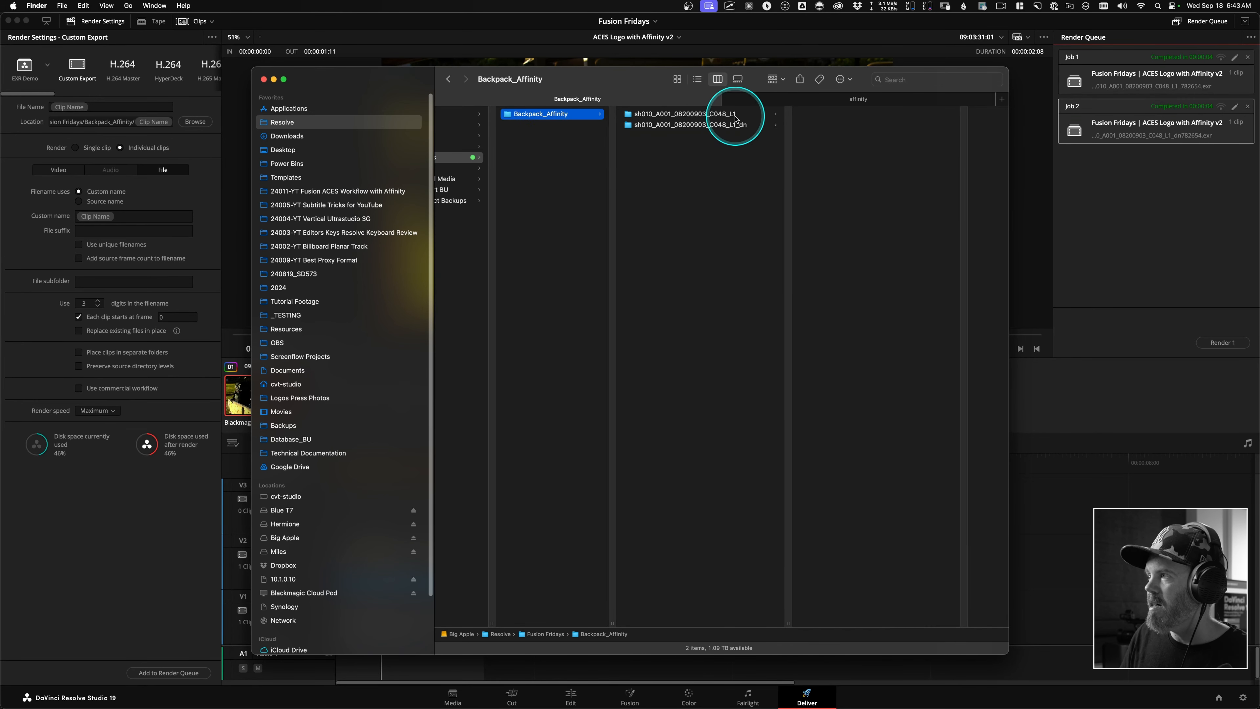
key(super+i)
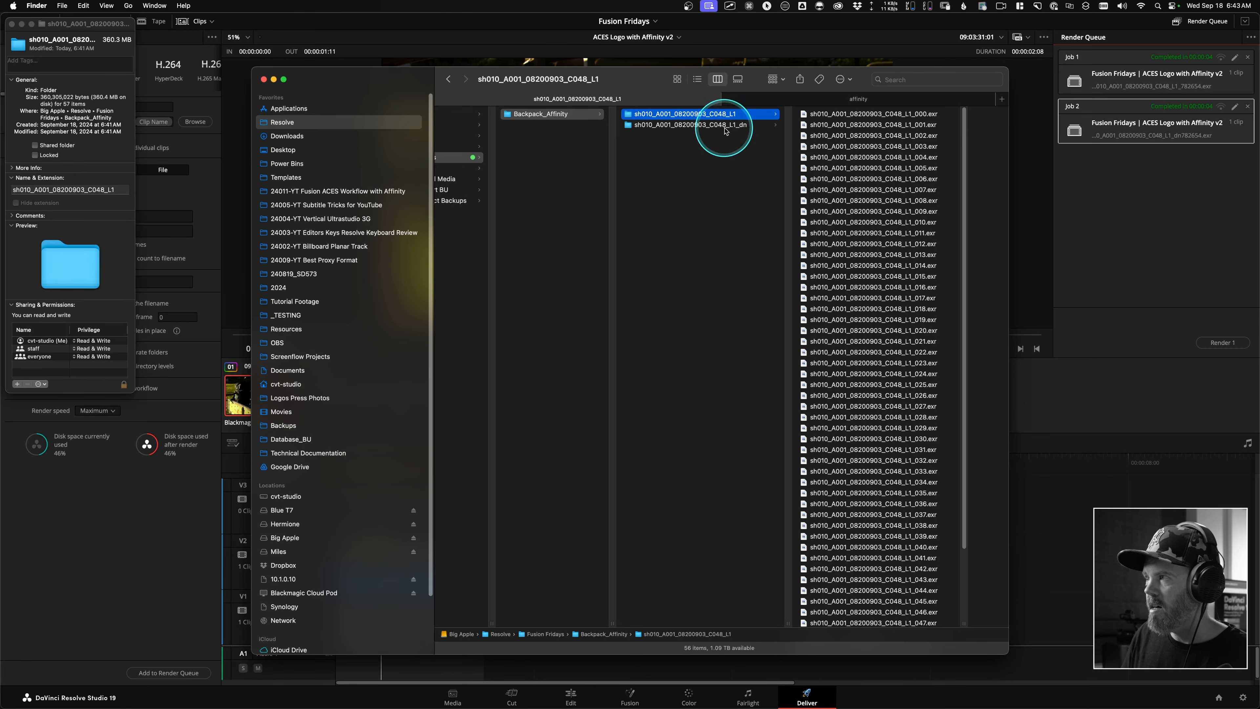
click(731, 124)
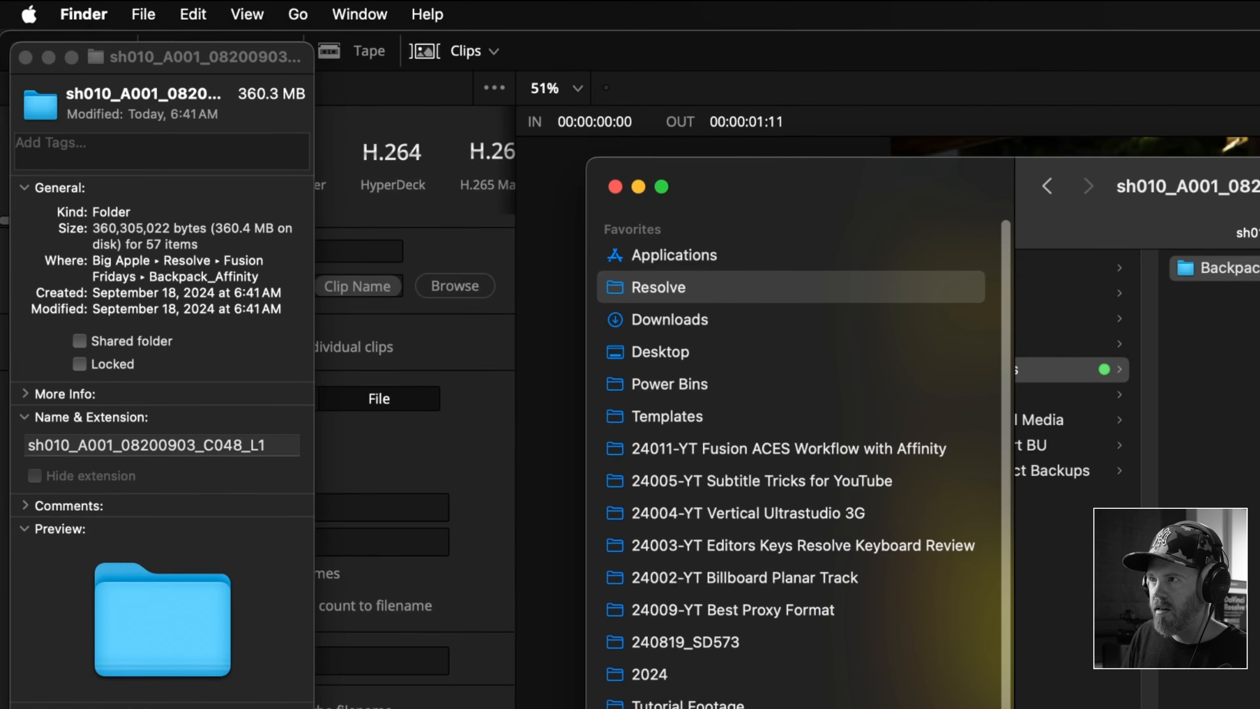
key(super+i)
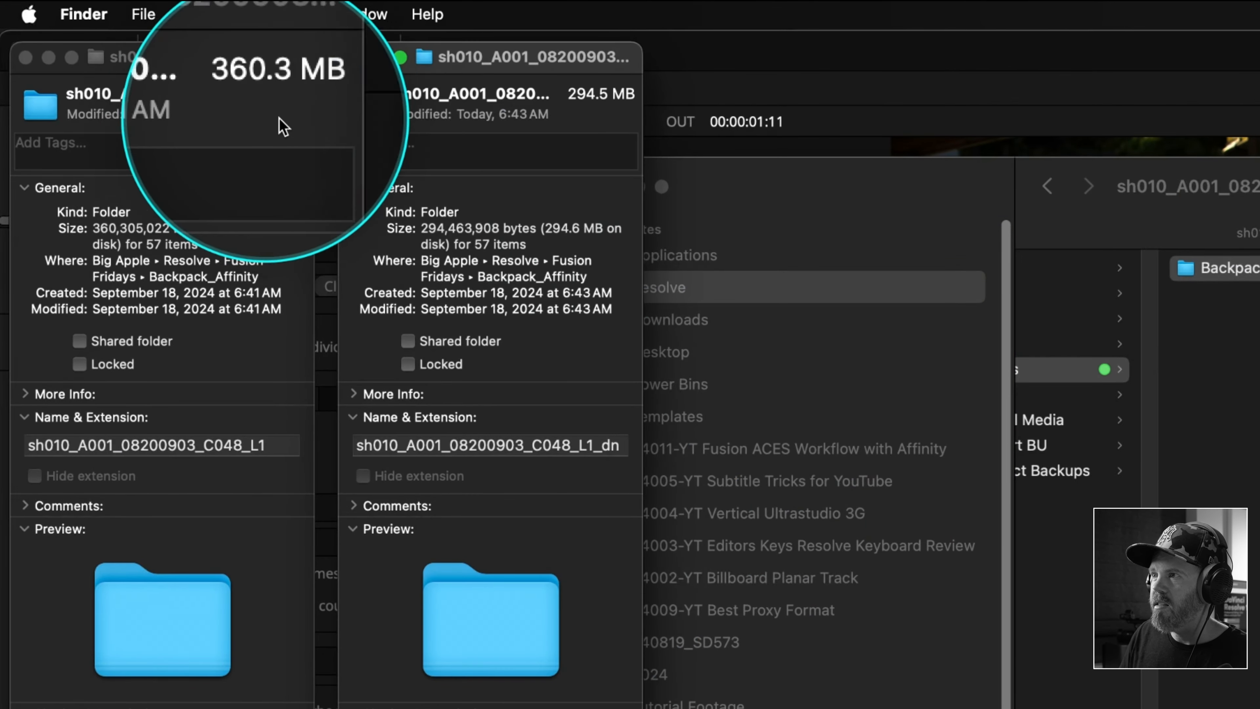
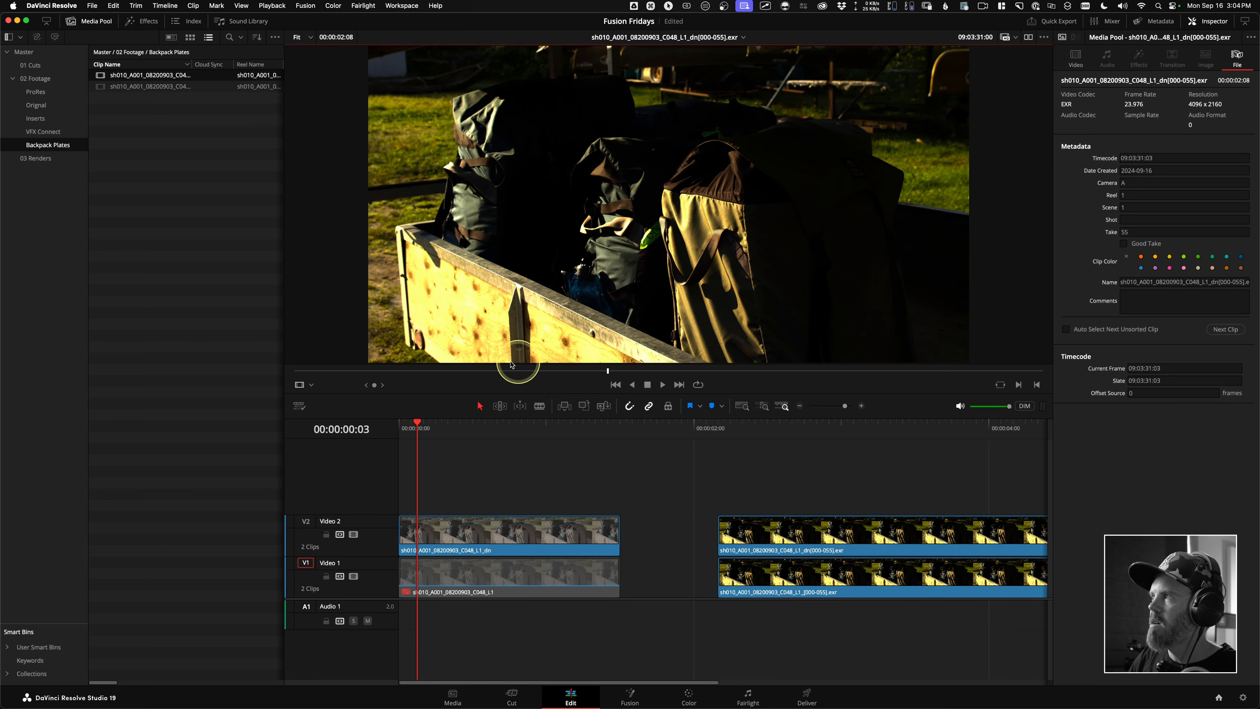
Step: Go to the two stacked EXR clips on the timeline and check their timecodes in the viewer overlay
click(884, 430)
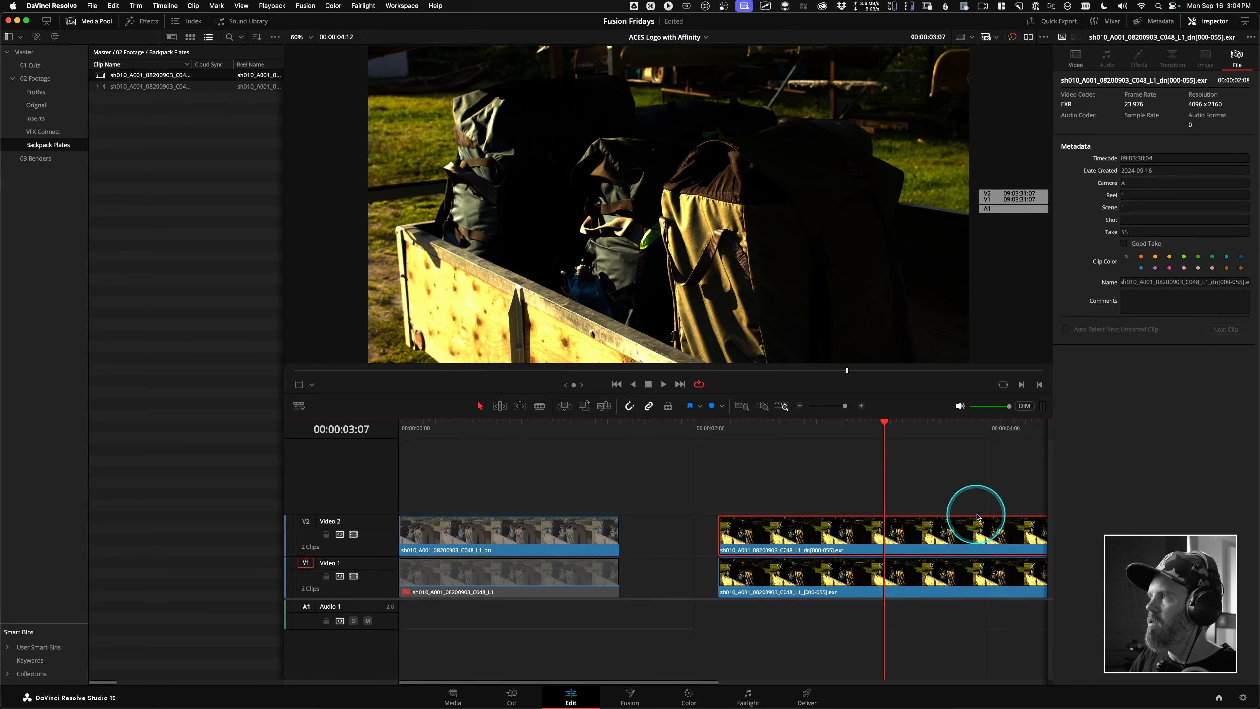
scroll(971, 507, right, 5)
click(1043, 37)
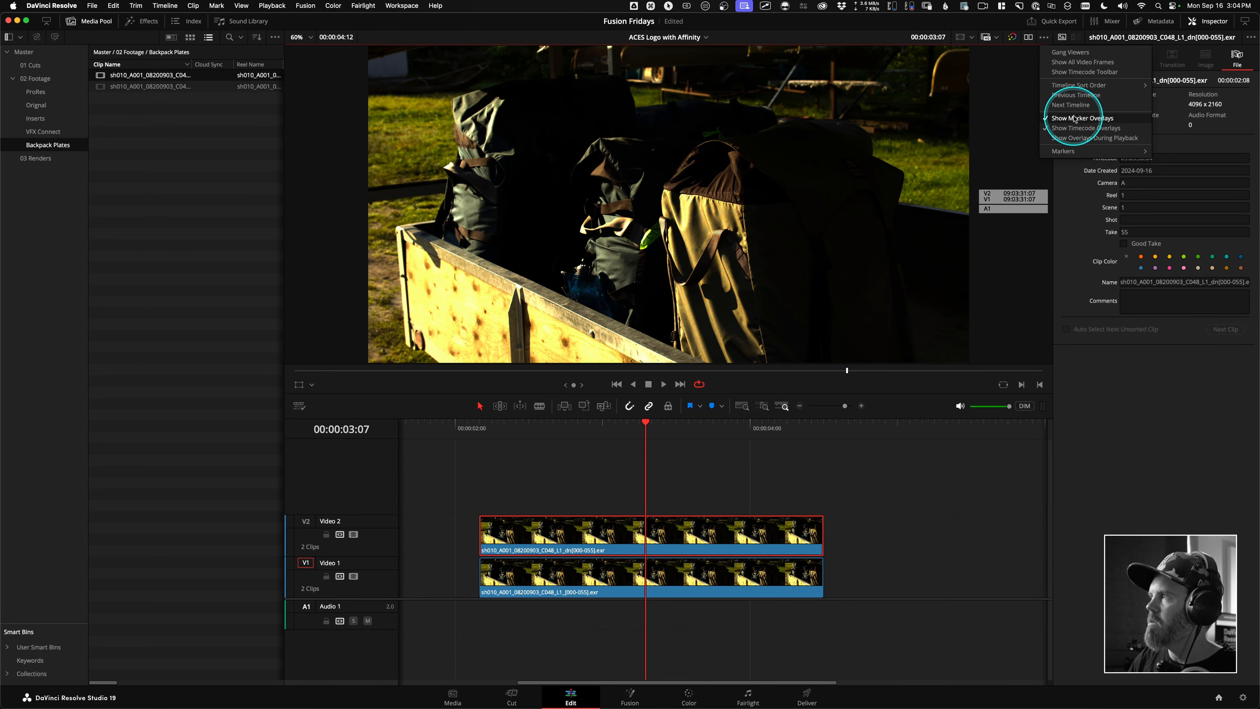
click(1085, 130)
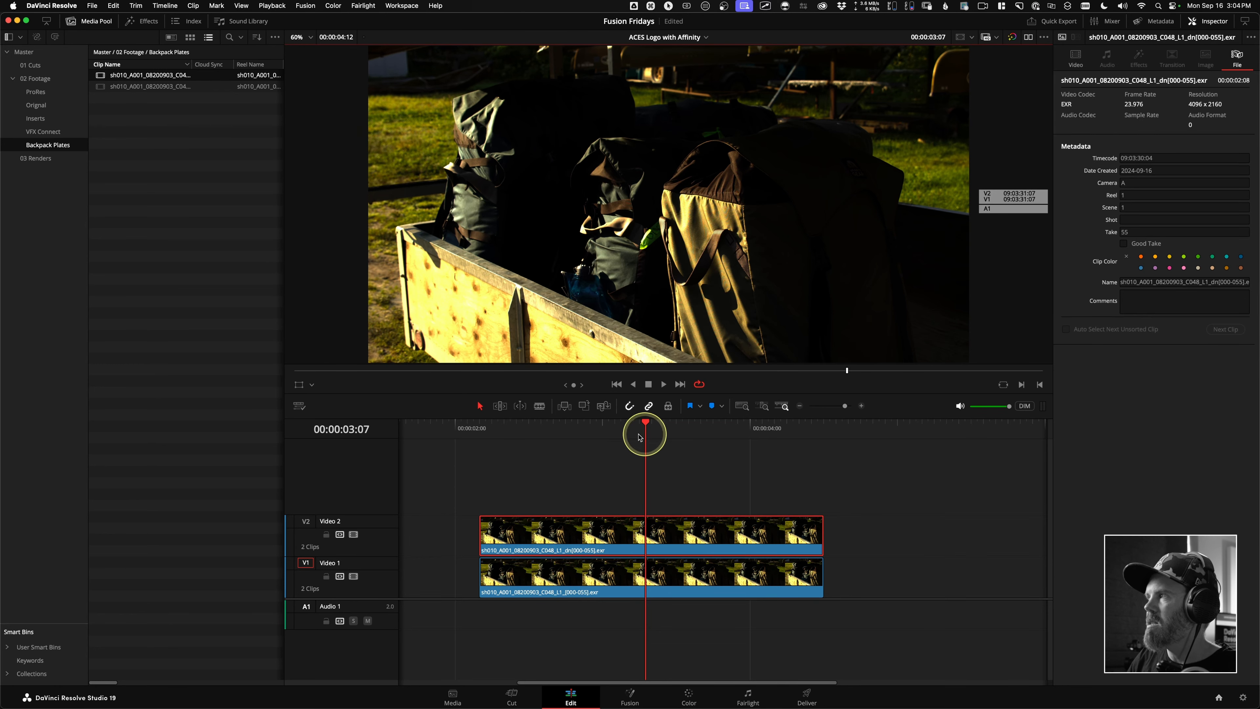
drag(591, 446, 675, 431)
key(ctrl)
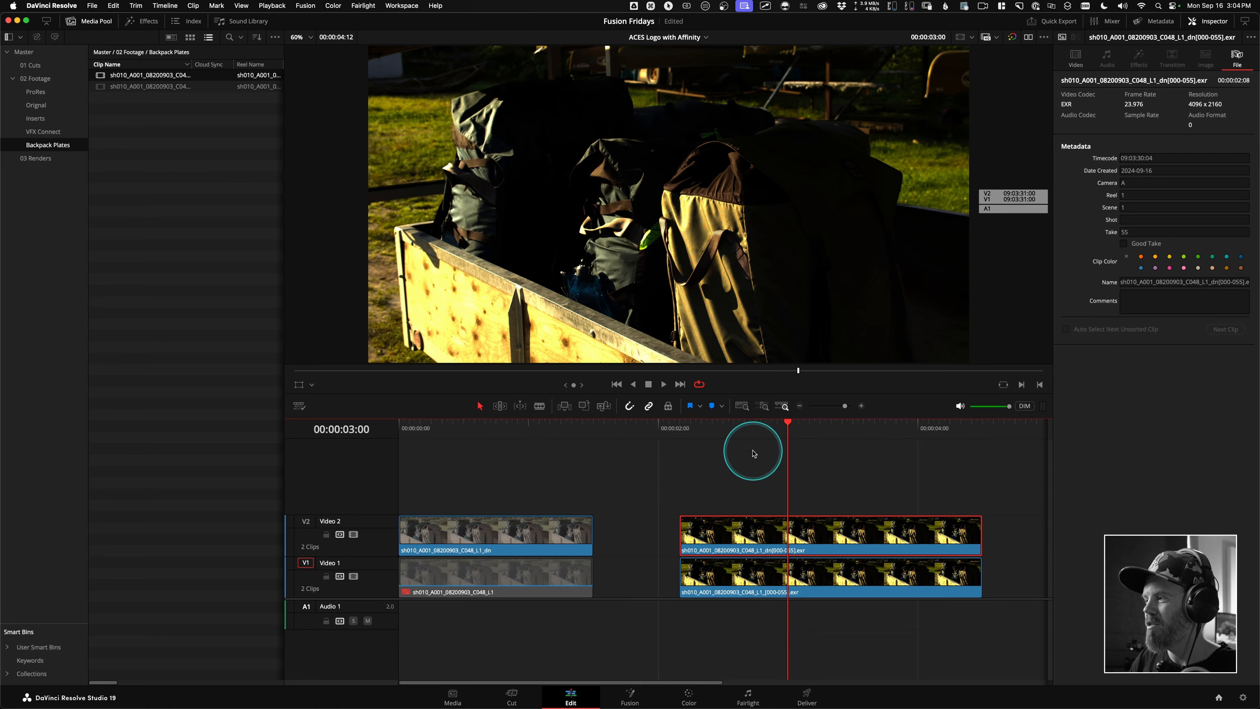
Step: Disable the denoised EXR clip on Video 2 and open the original EXR clip on Video 1 in Fusion
click(753, 453)
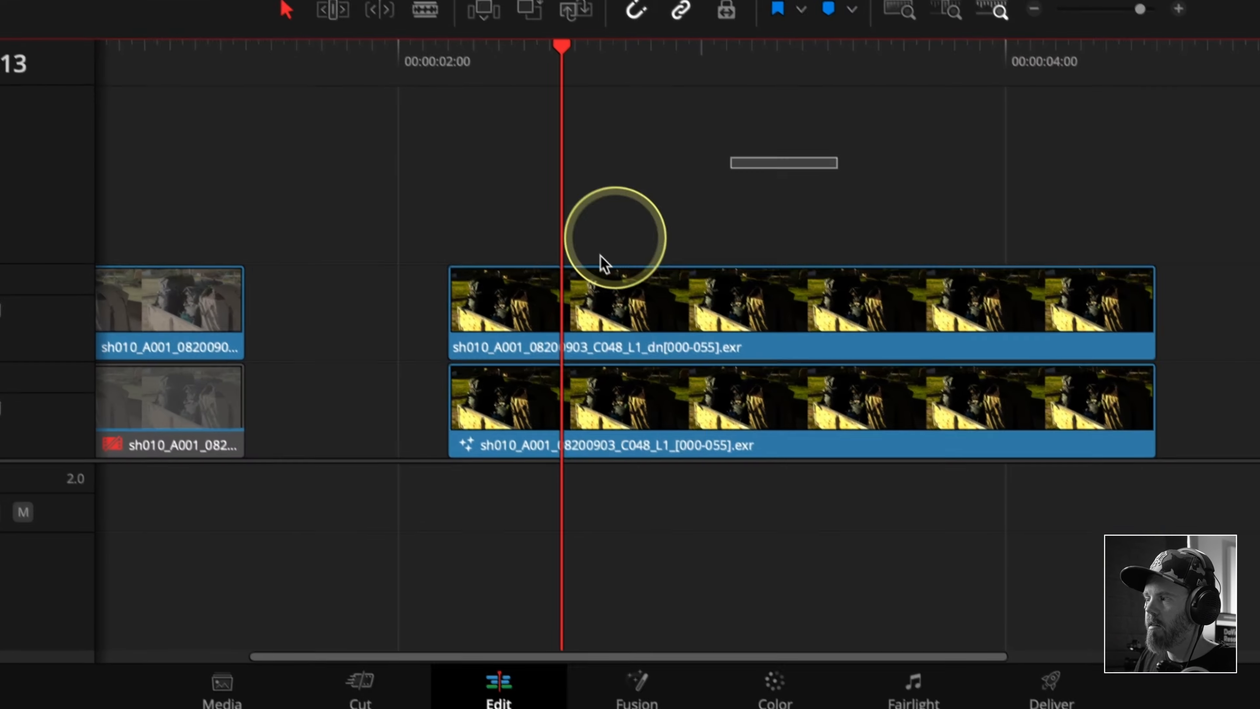
click(604, 264)
drag(767, 63, 700, 62)
scroll(646, 247, right, 3)
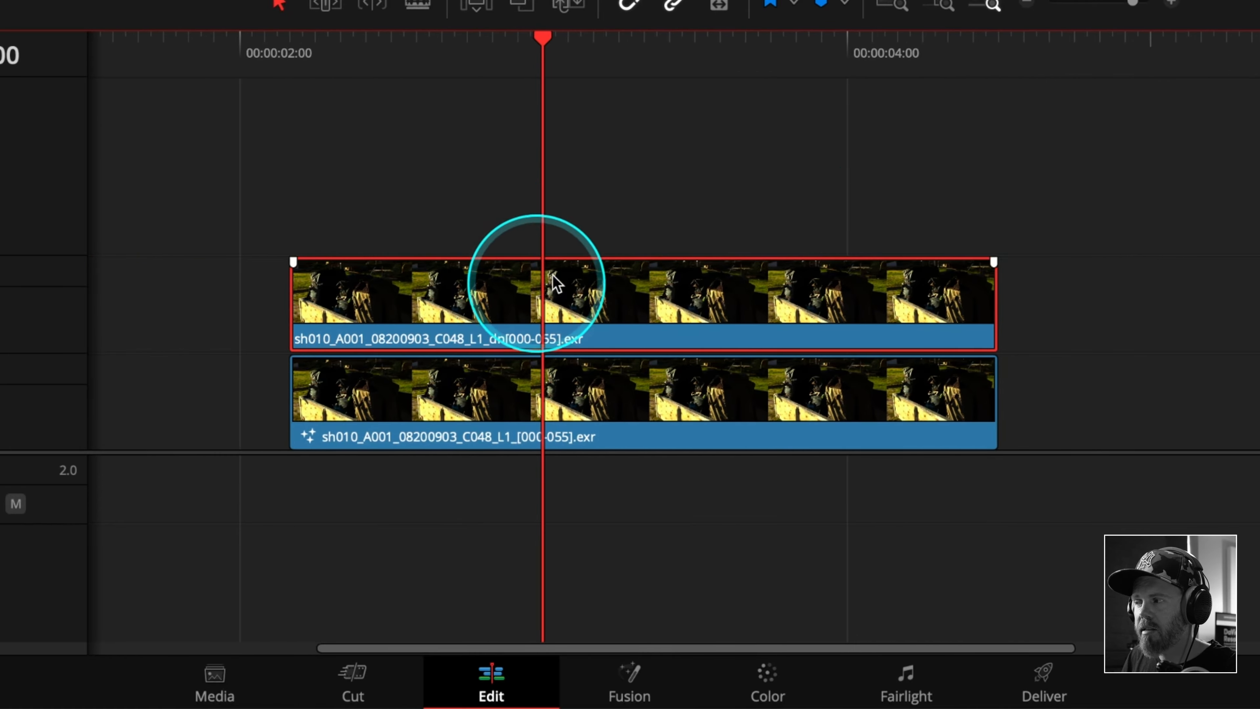
scroll(744, 199, left, 3)
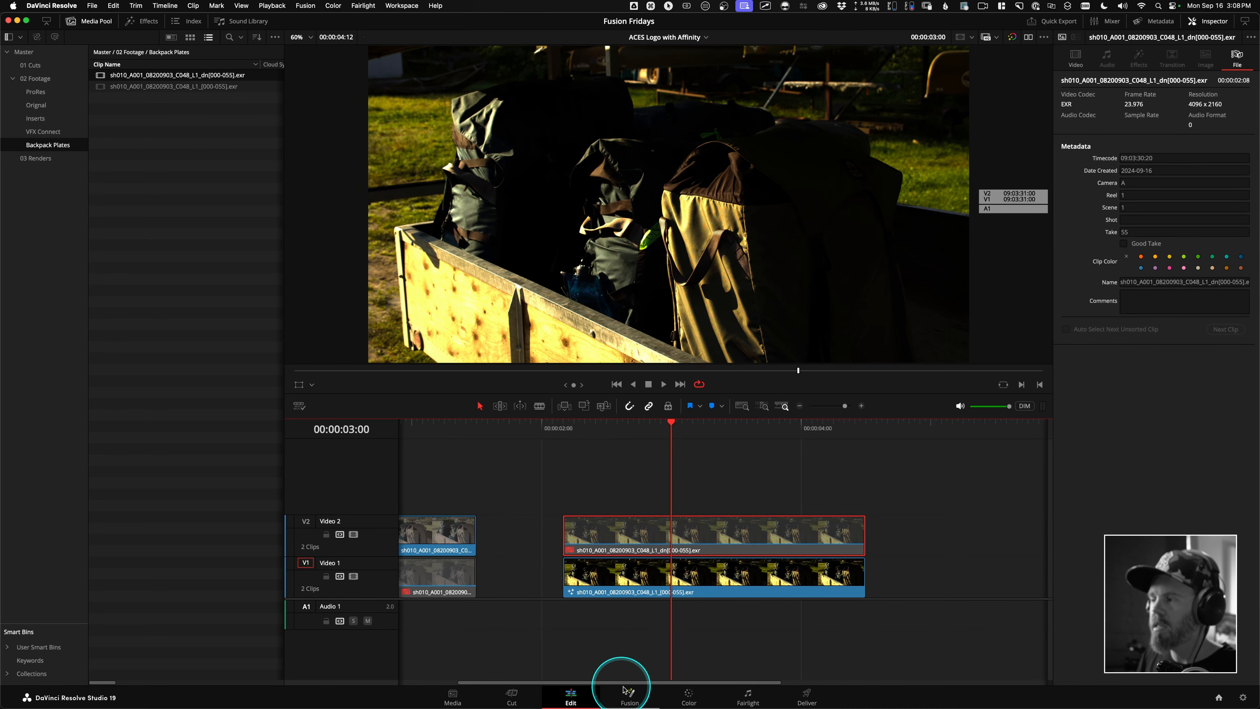
click(630, 696)
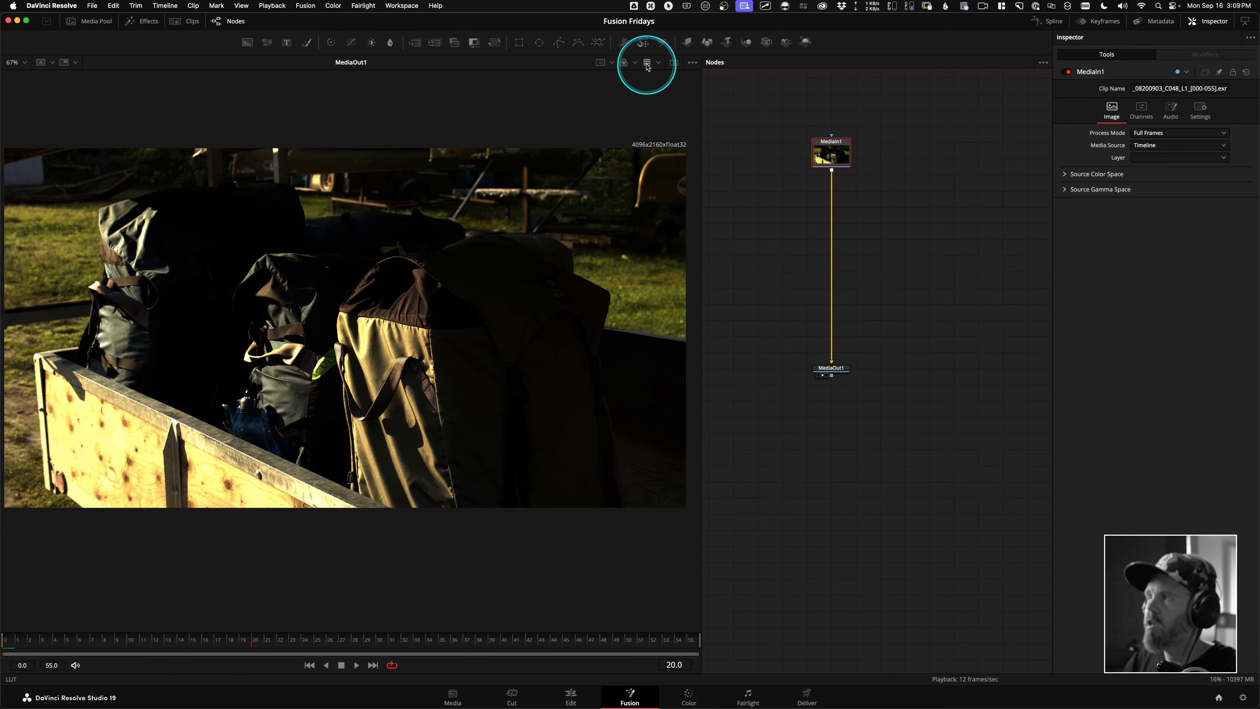
Step: Turn on the Fusion viewer LUT and open its OCIO display settings in an enlarged editor placed over the image
key(ctrl)
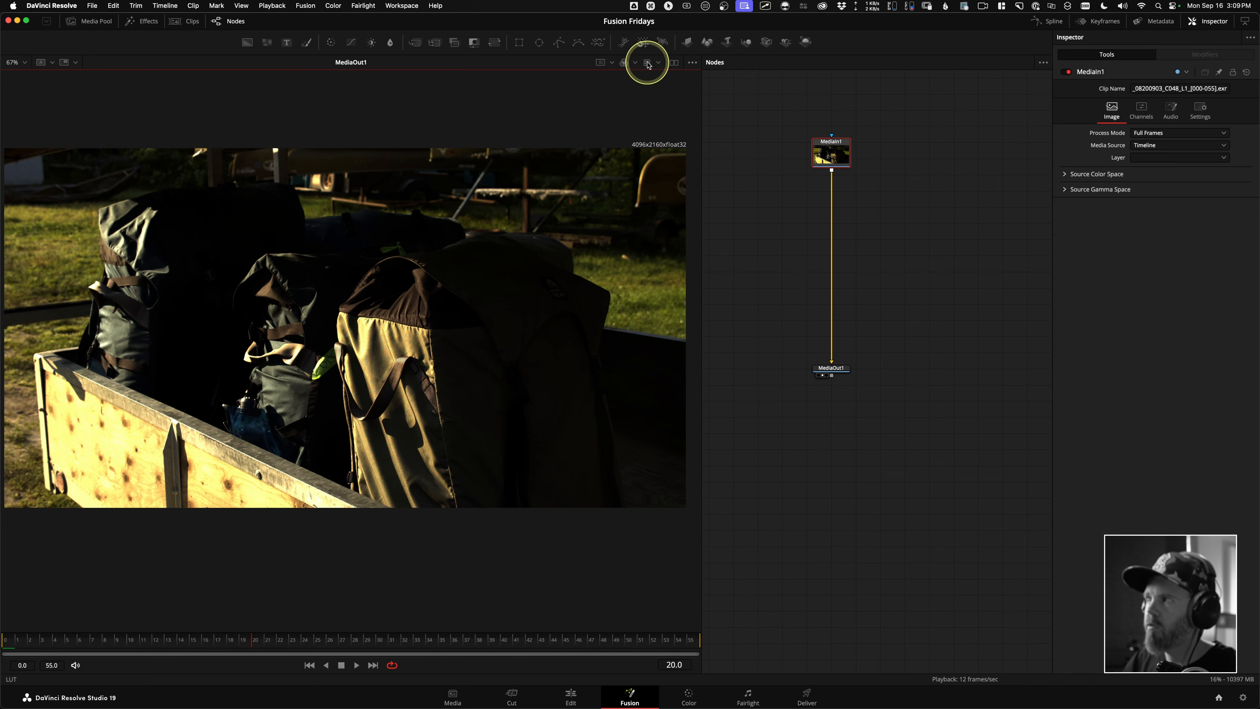
click(647, 64)
click(658, 64)
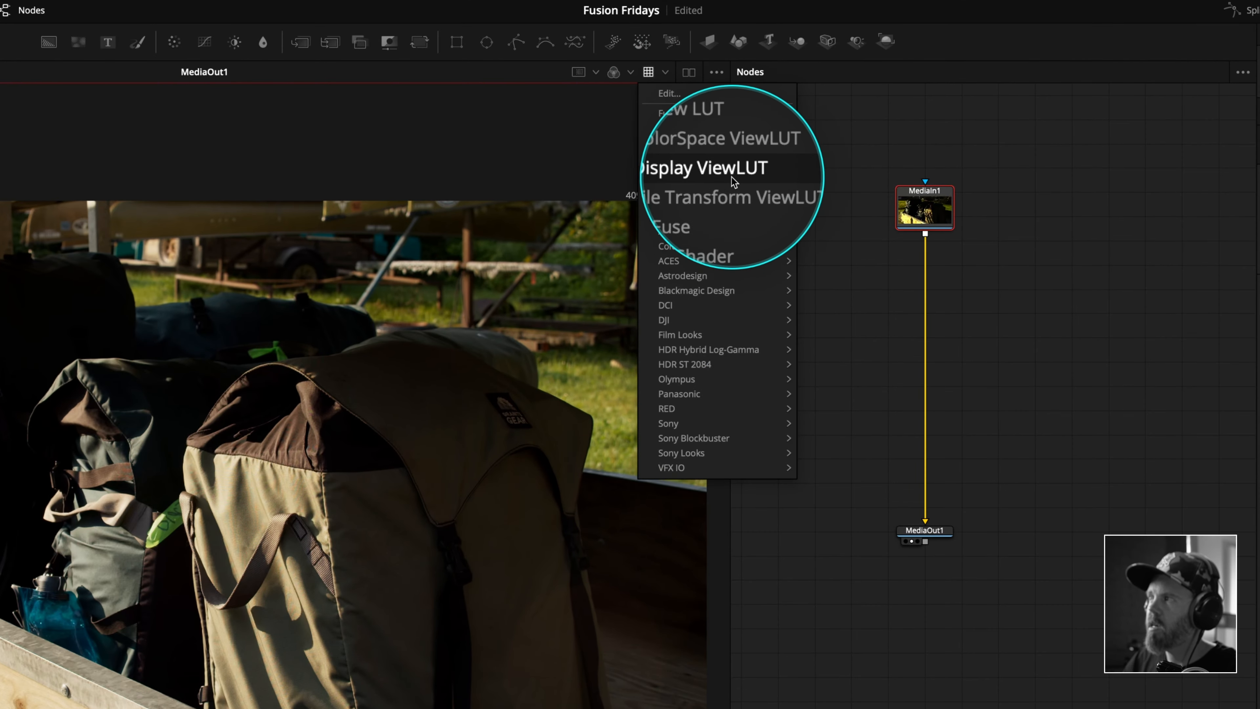
click(669, 93)
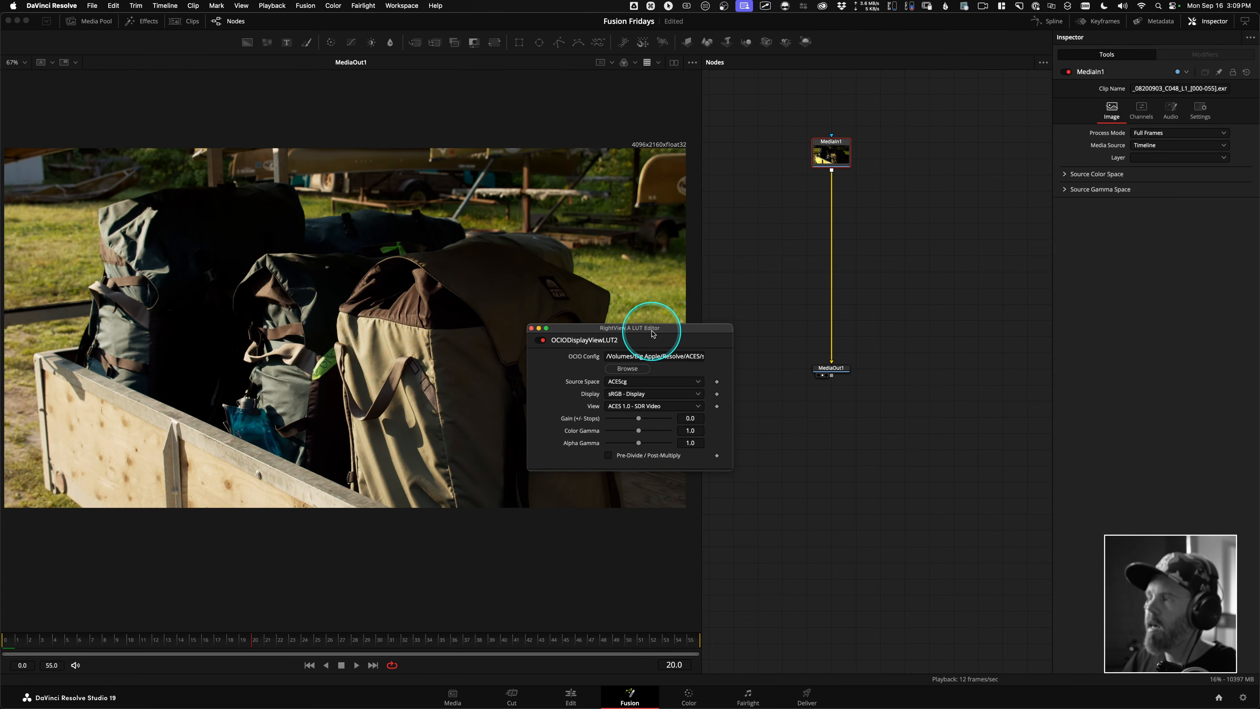
drag(653, 327, 551, 154)
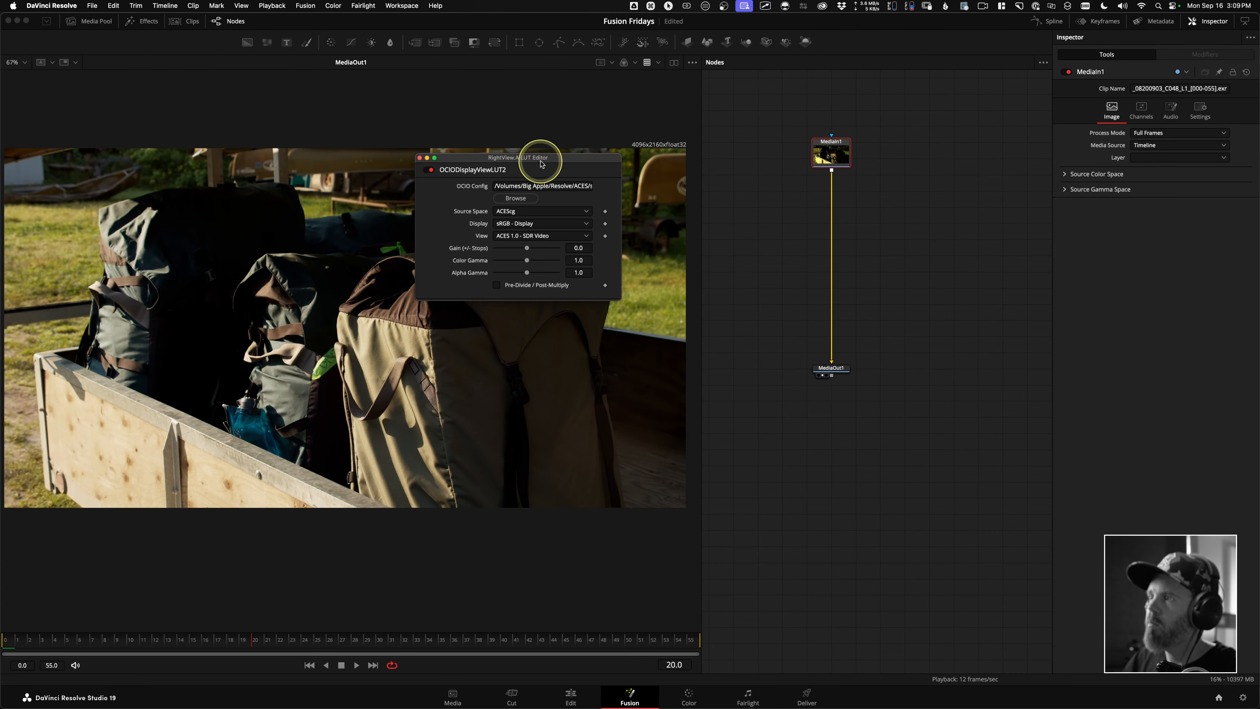
drag(624, 291, 680, 400)
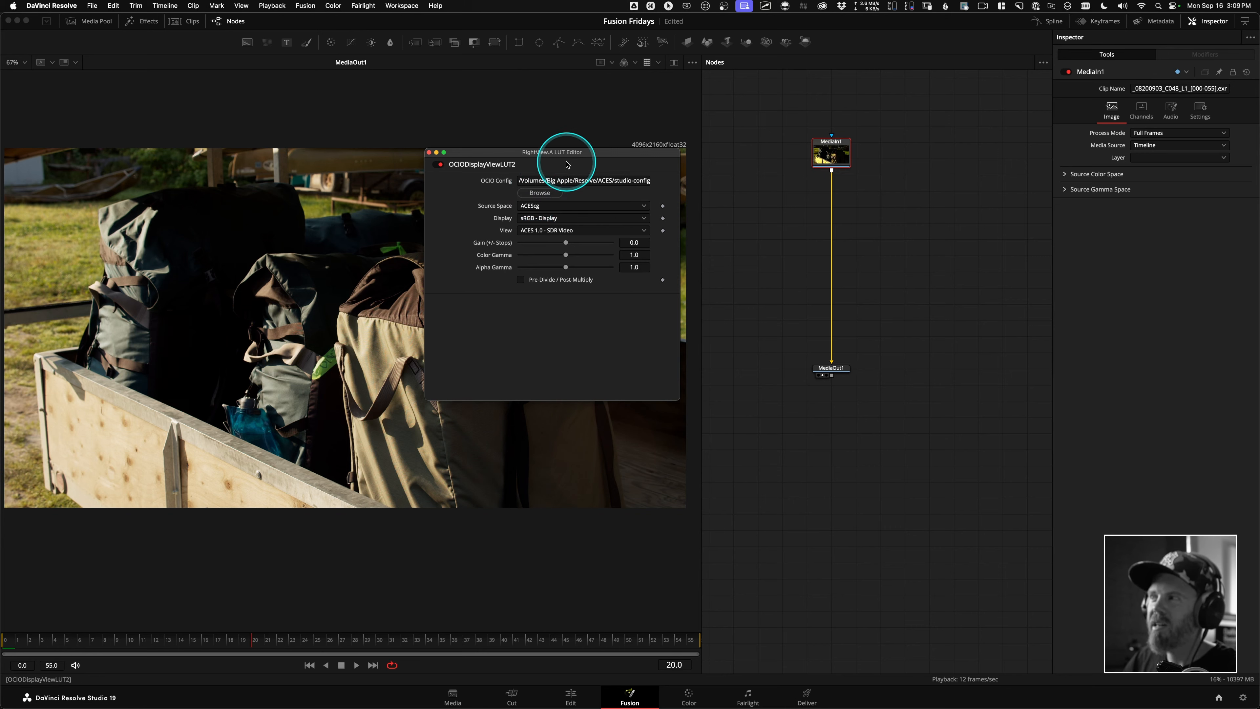
drag(575, 154, 450, 197)
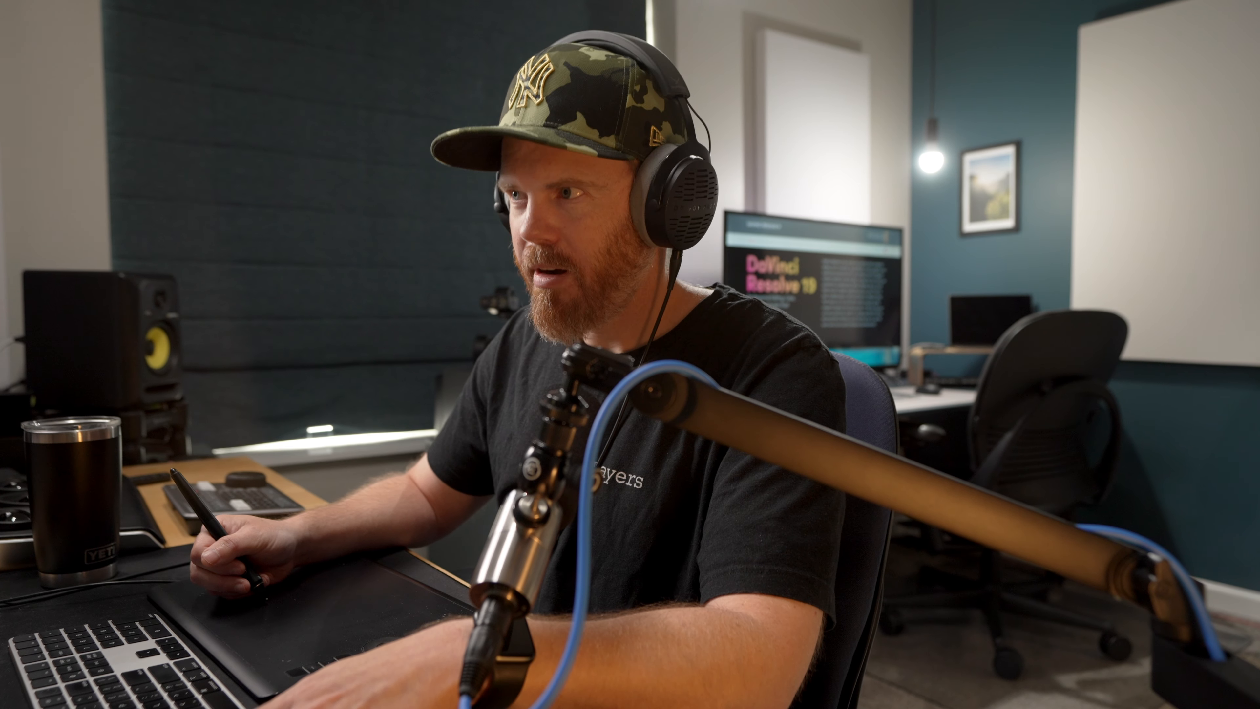
Step: Switch to Chrome and open the releases page of the OpenColorIO-Config-ACES repository on GitHub
key(super+Tab)
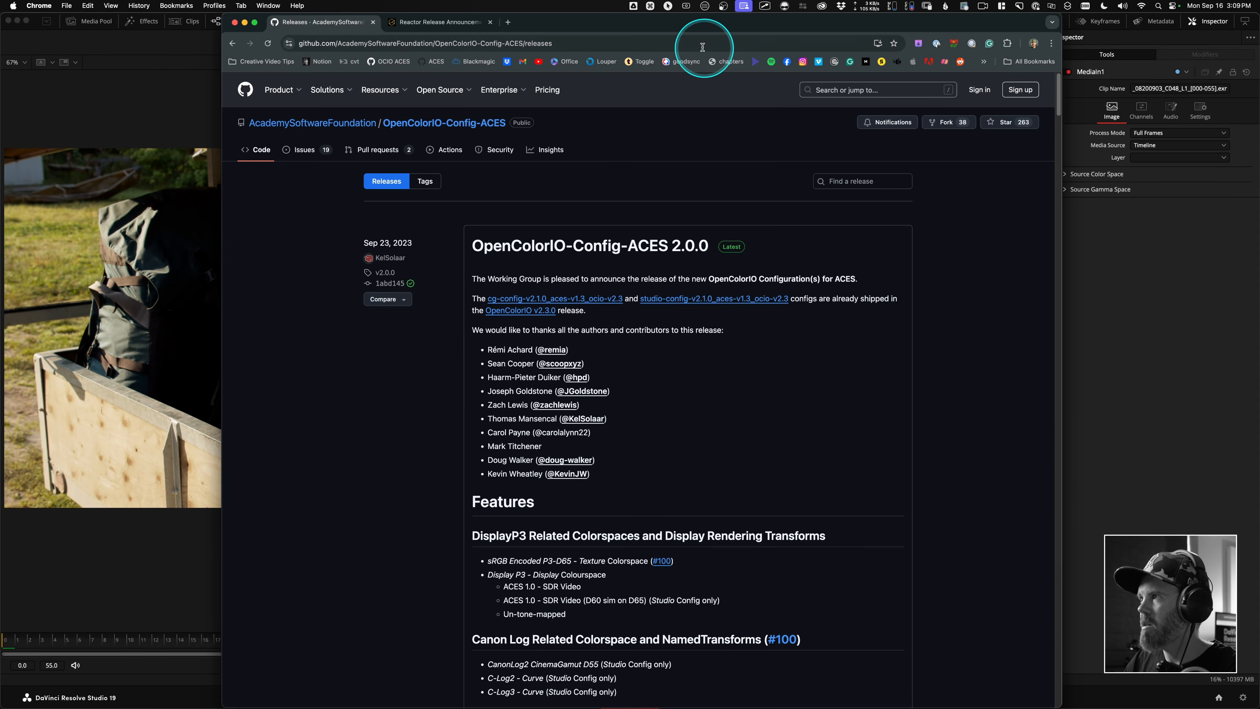
drag(712, 28, 800, 27)
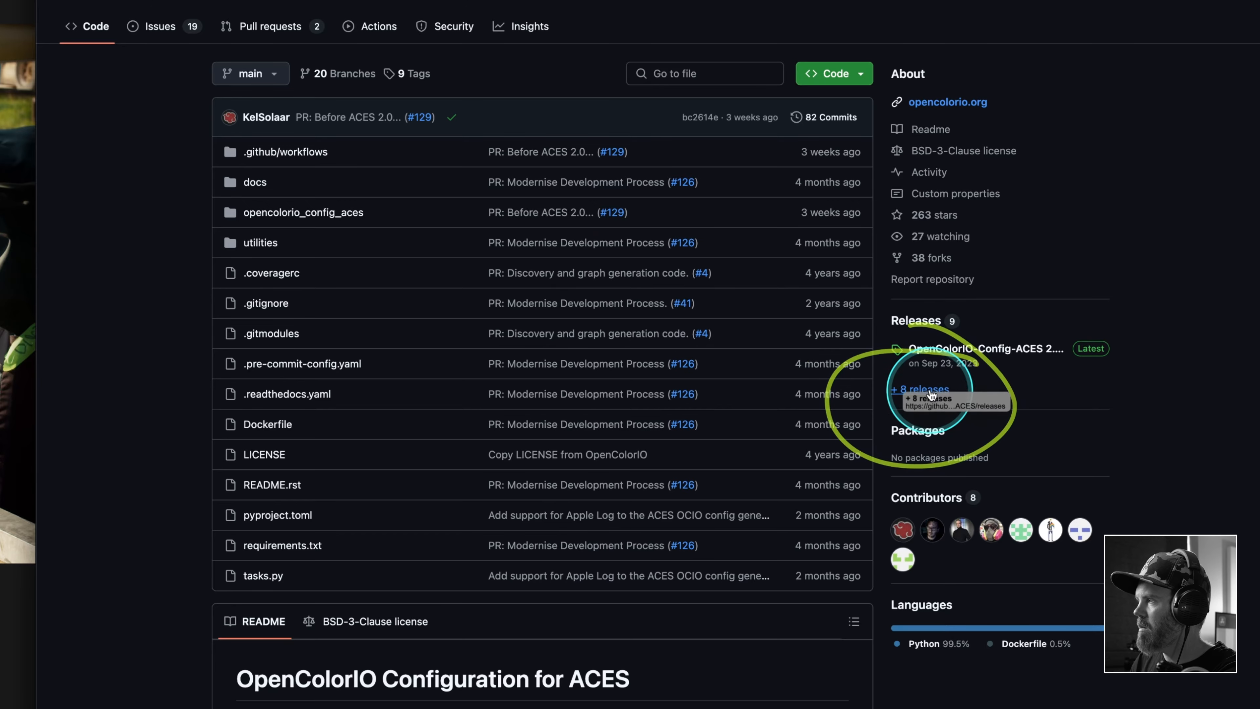
click(934, 400)
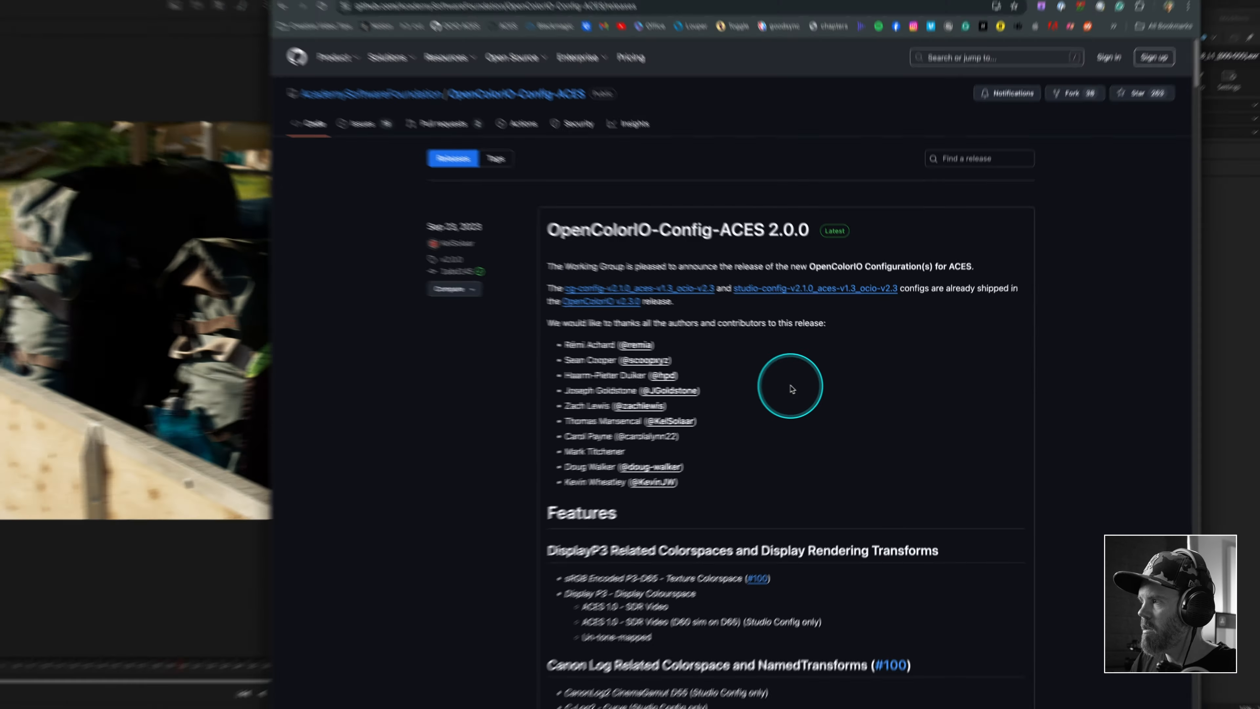
Step: Find the studio-config .ocio files among the assets of the OpenColorIO-Config-ACES 2.0.0 release
scroll(792, 389, down, 20)
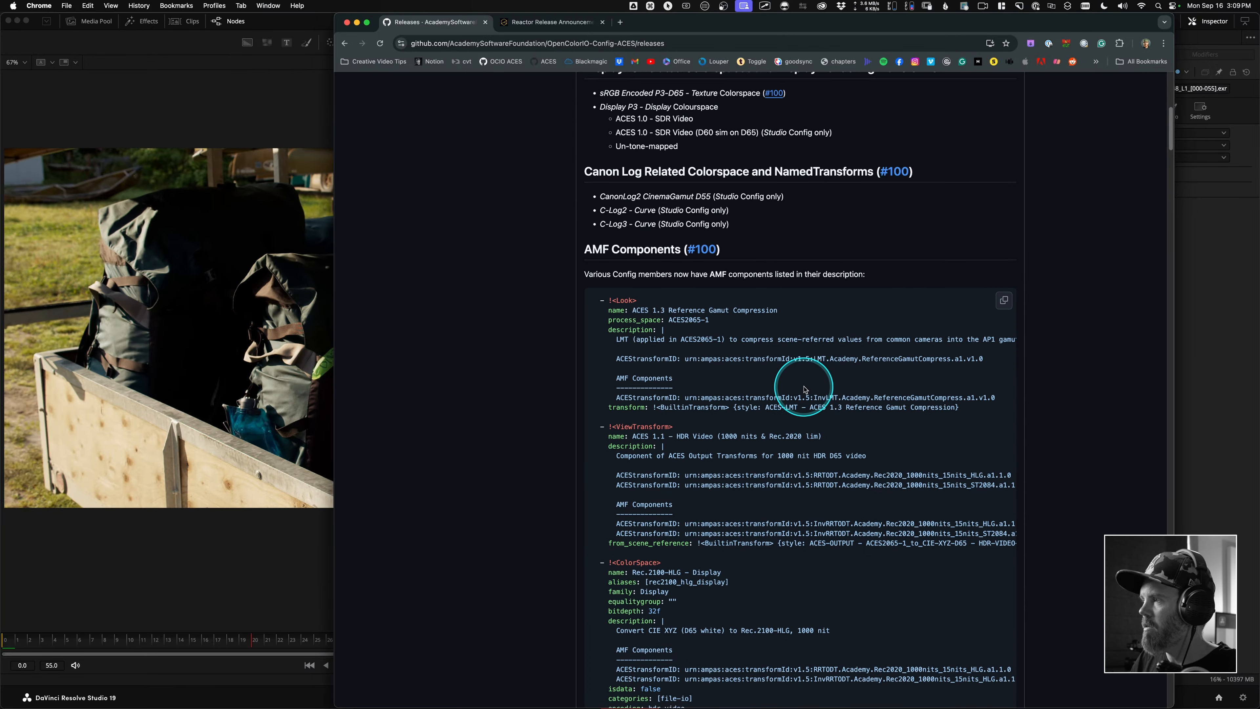
scroll(804, 389, down, 8)
scroll(804, 389, up, 20)
scroll(804, 390, down, 5)
scroll(804, 390, down, 3)
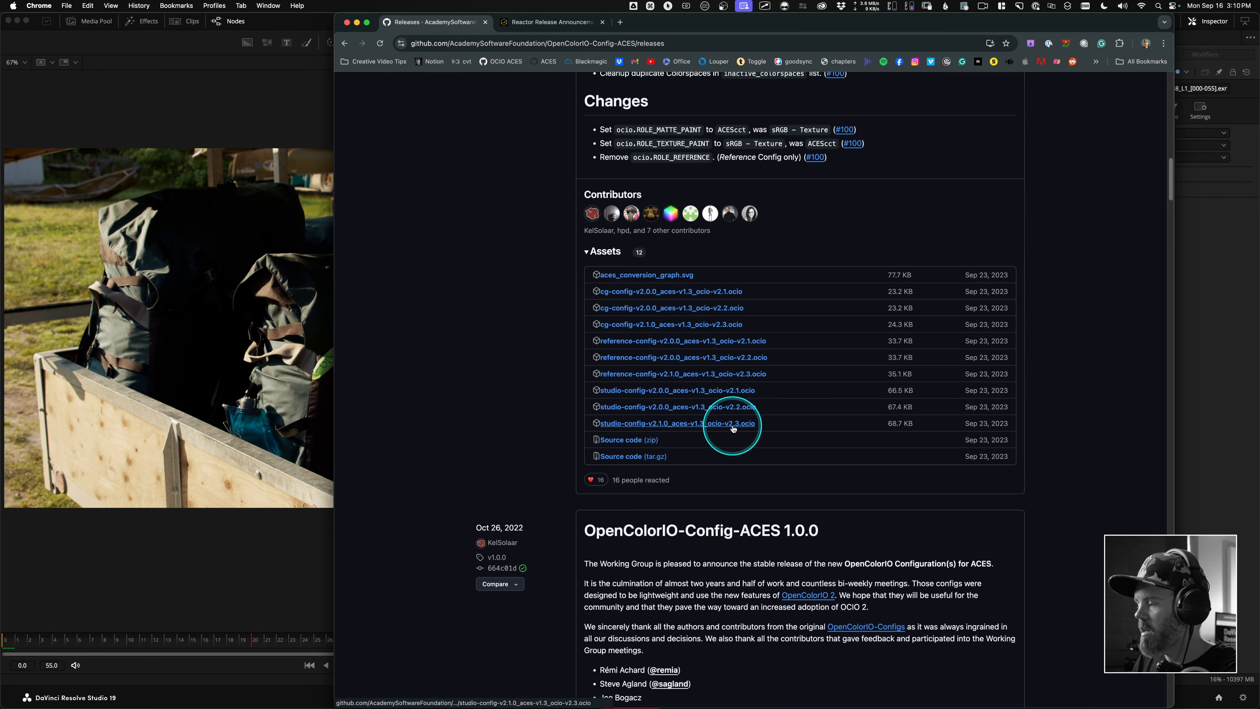
key(fn)
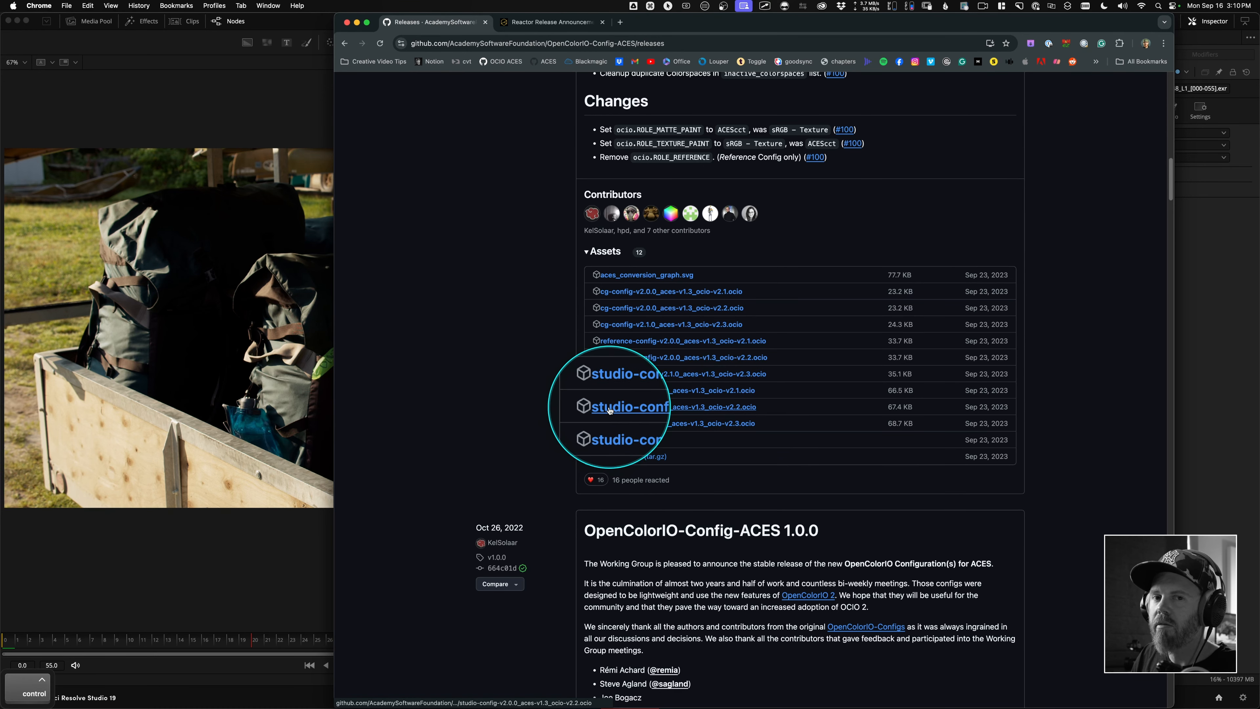
Step: Download studio-config-v2.0.0_aces-v1.3_ocio-v2.2.ocio, show it in the Downloads folder in Finder and widen the name column to fit its full name
click(628, 411)
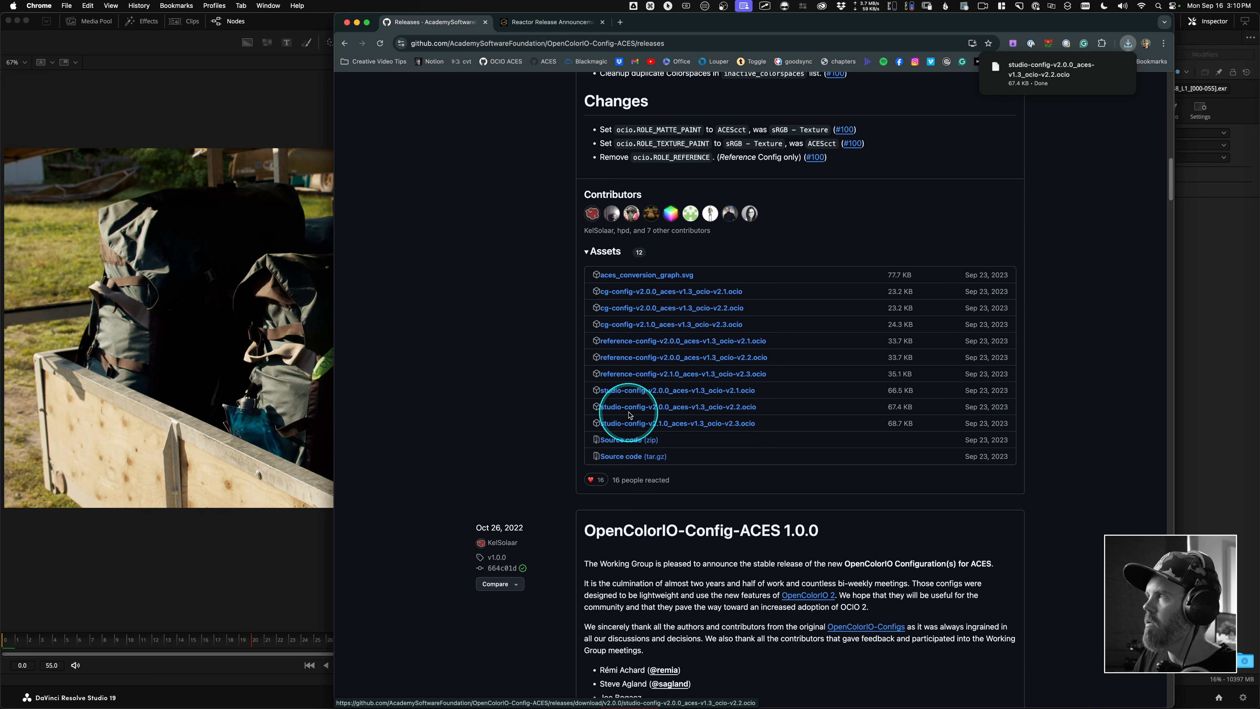
click(1101, 66)
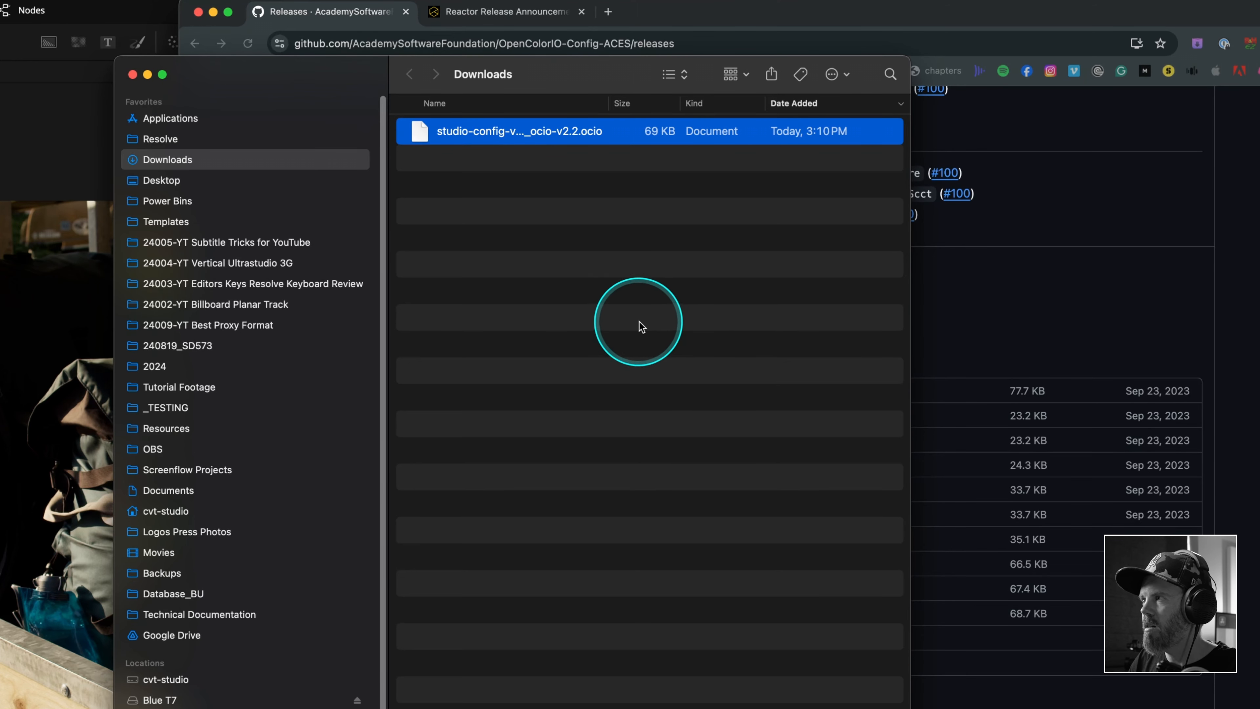
click(641, 326)
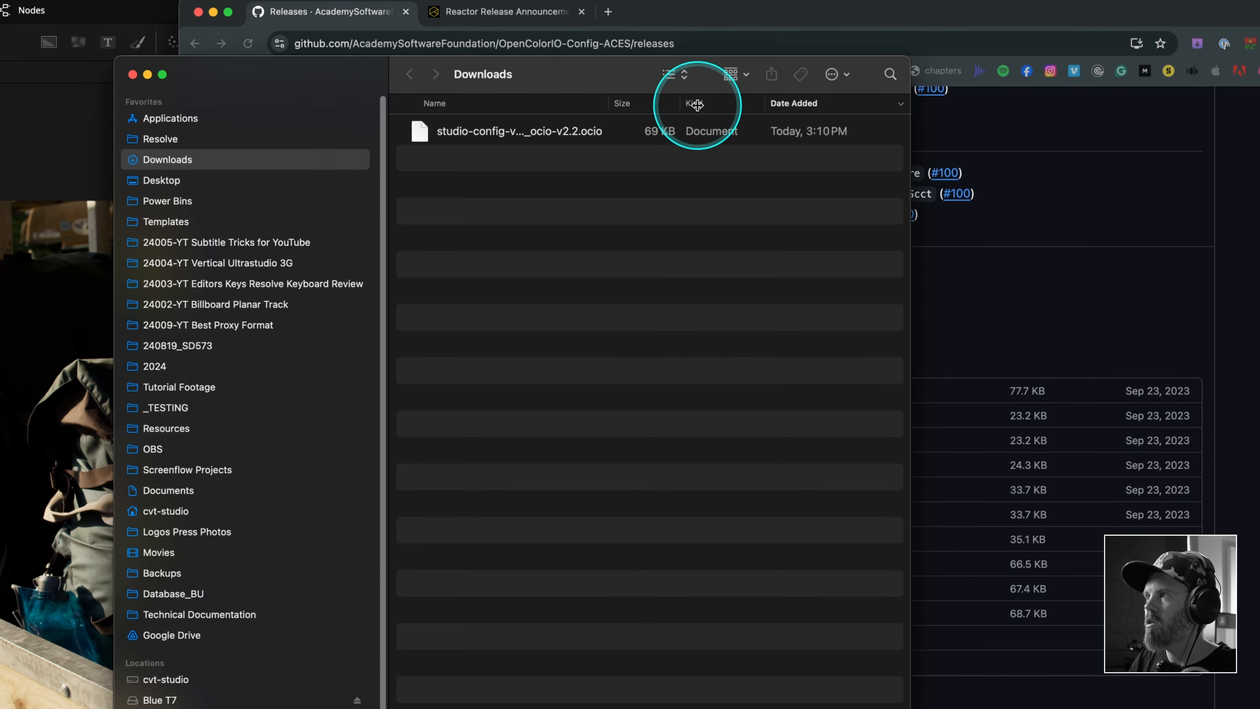
drag(619, 107, 752, 168)
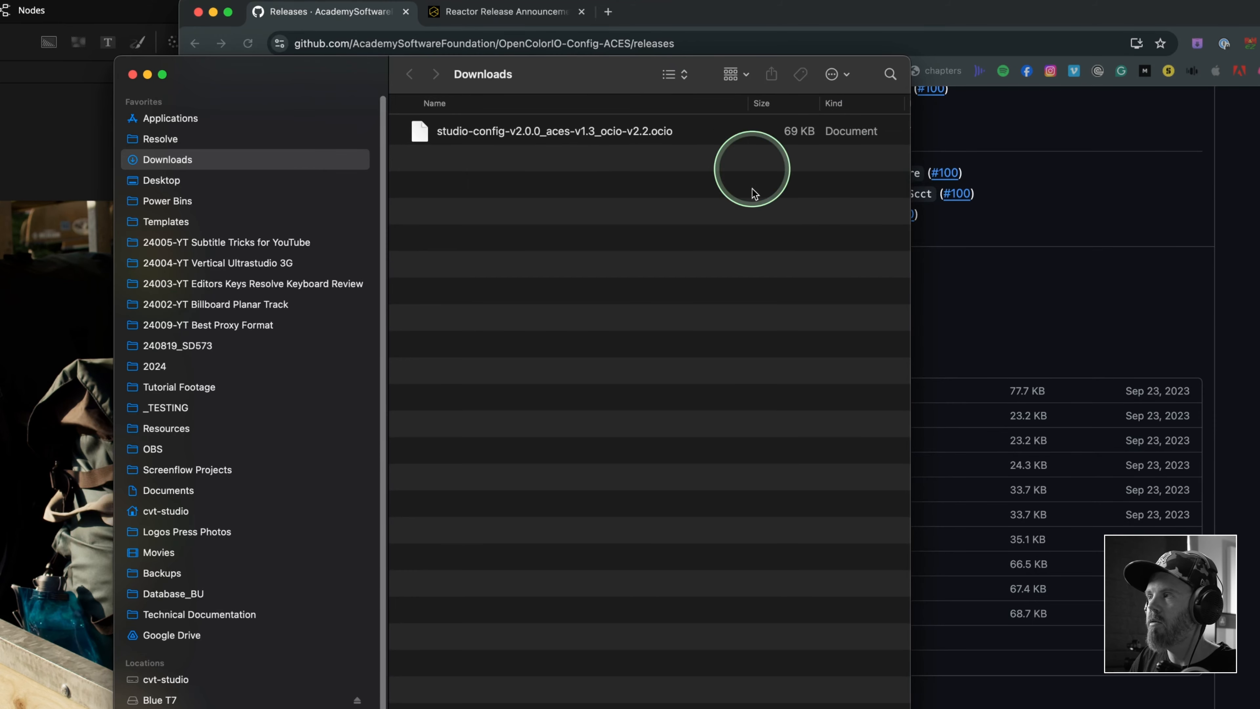
click(681, 130)
drag(606, 83, 788, 124)
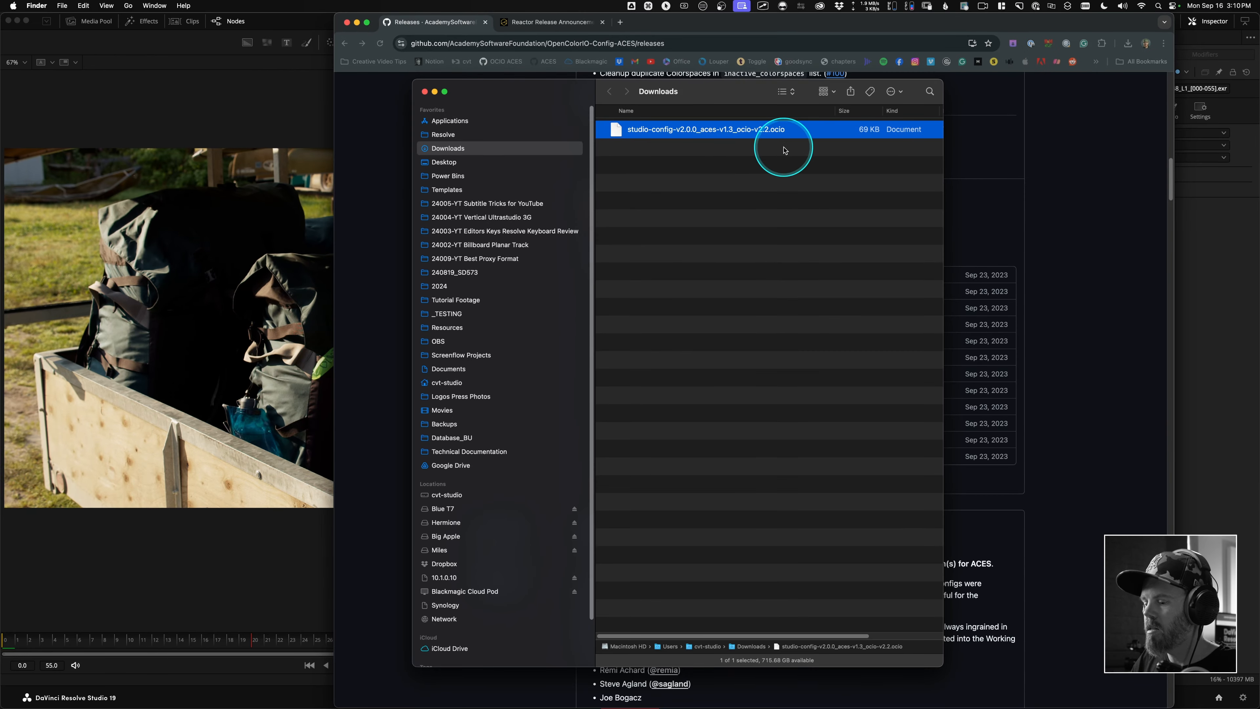
Step: Copy the downloaded studio config file into the ACES folder inside the Resolve folder
key(super+c)
click(503, 176)
click(485, 137)
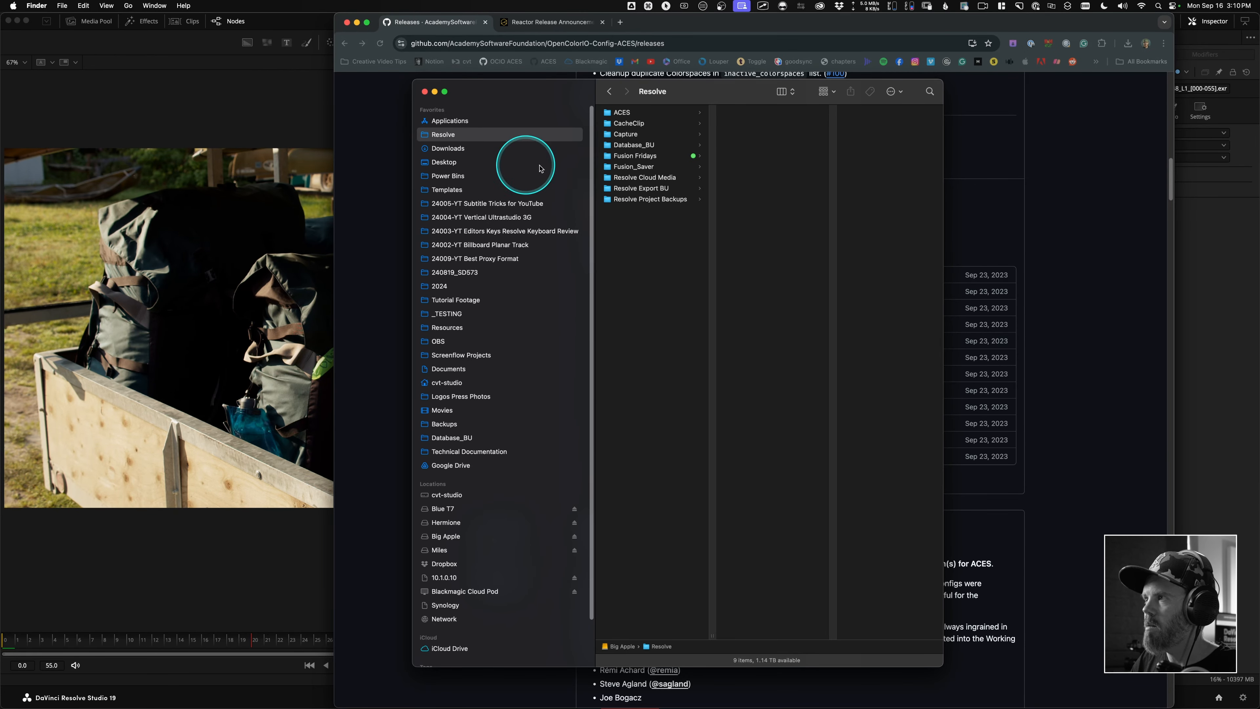
key(super+v)
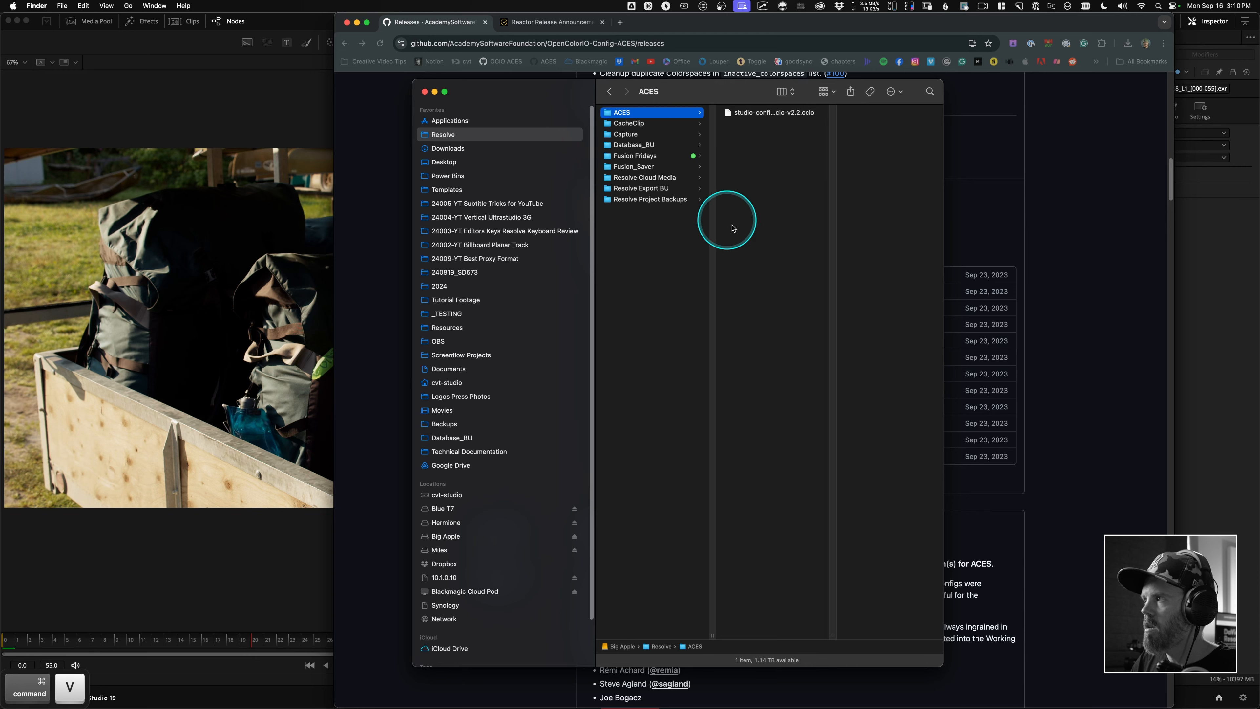
click(767, 185)
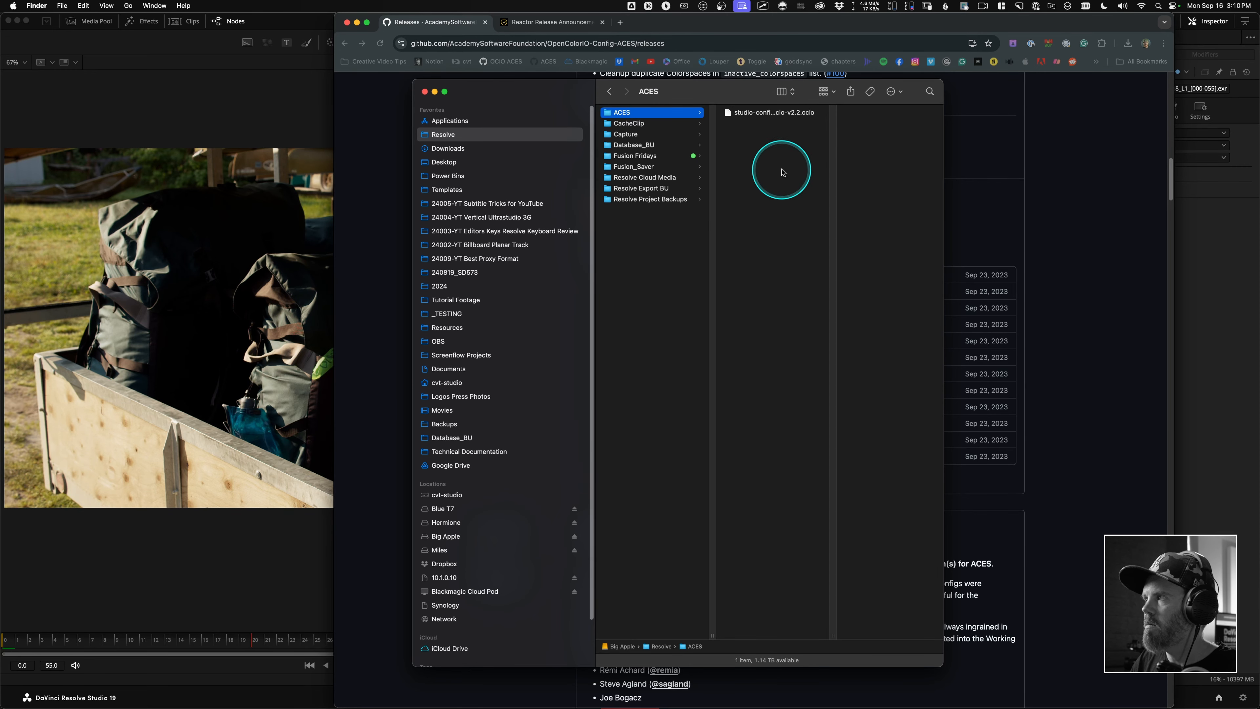
Step: Switch to DaVinci Resolve and load studio-config-v2.0.0_aces-v1.3_ocio-v2.2.ocio from the ACES folder as the viewer LUT's OCIO config
click(1229, 259)
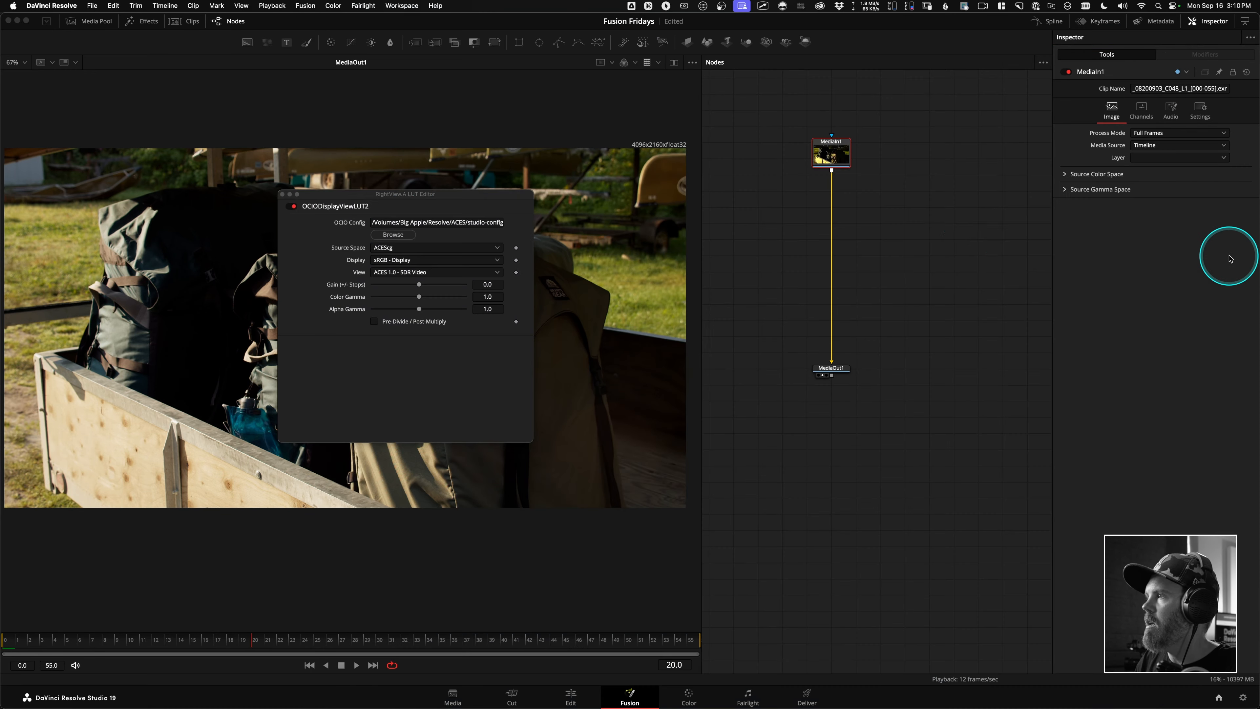
click(393, 235)
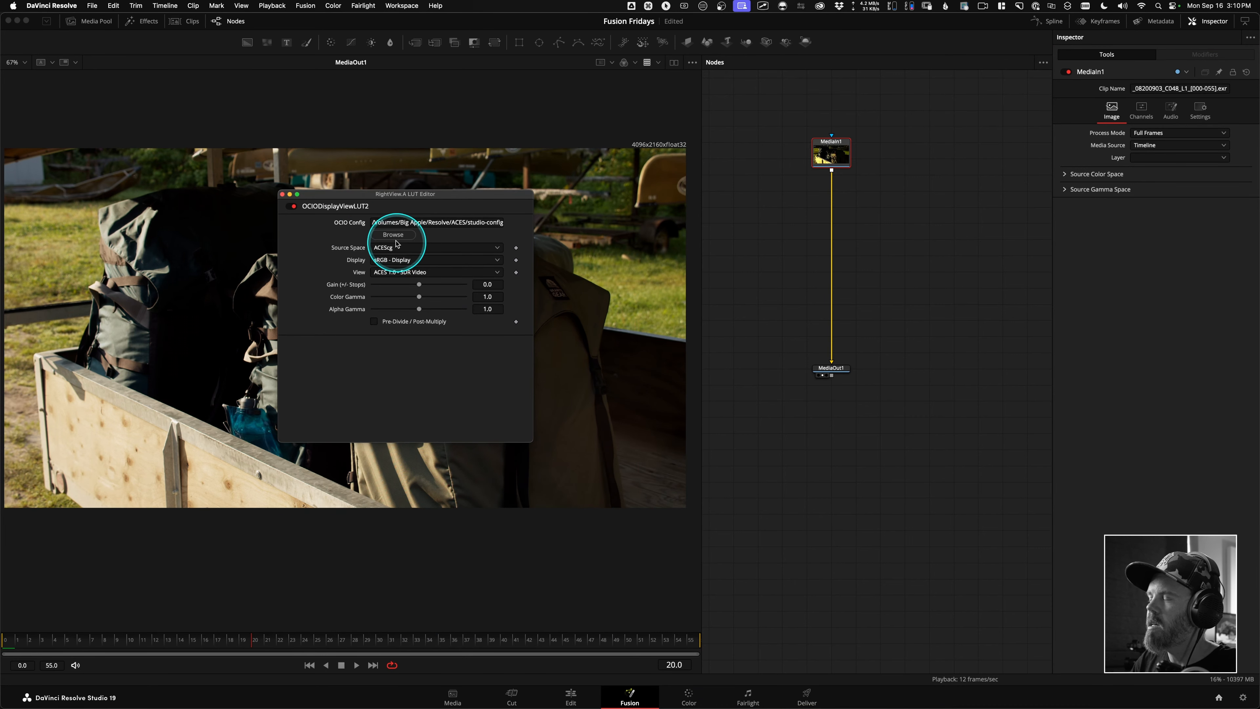
click(494, 128)
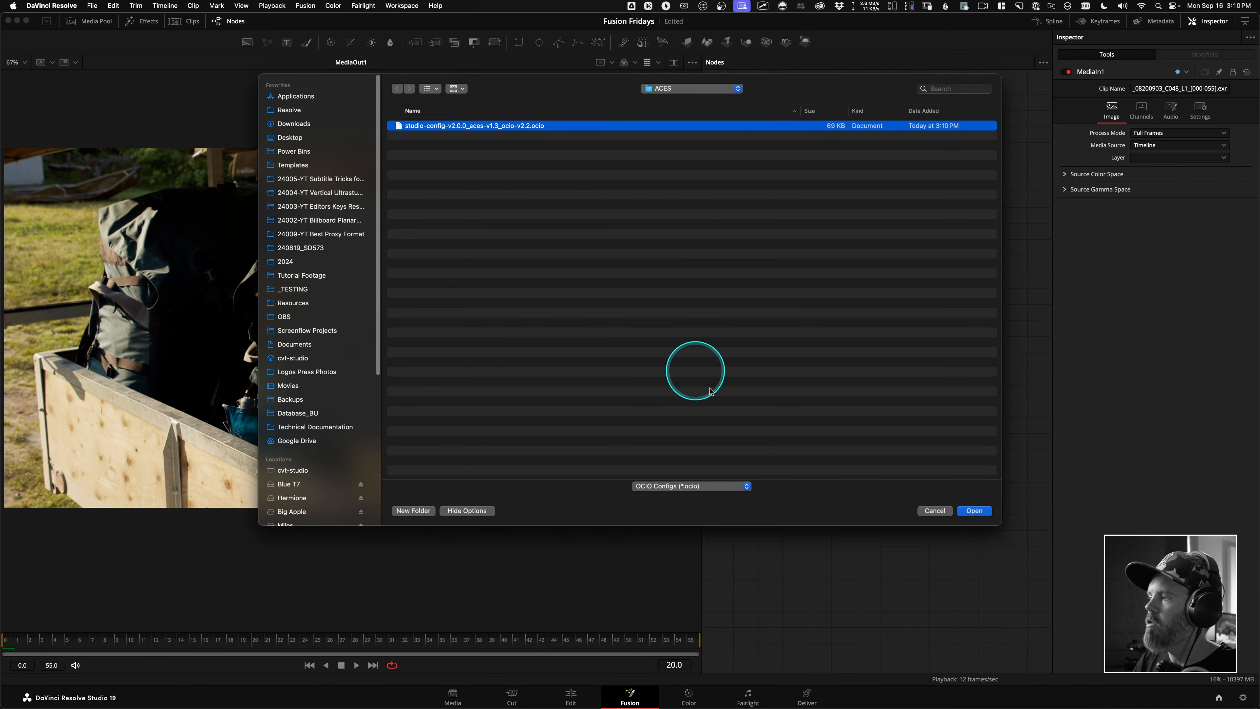
click(975, 511)
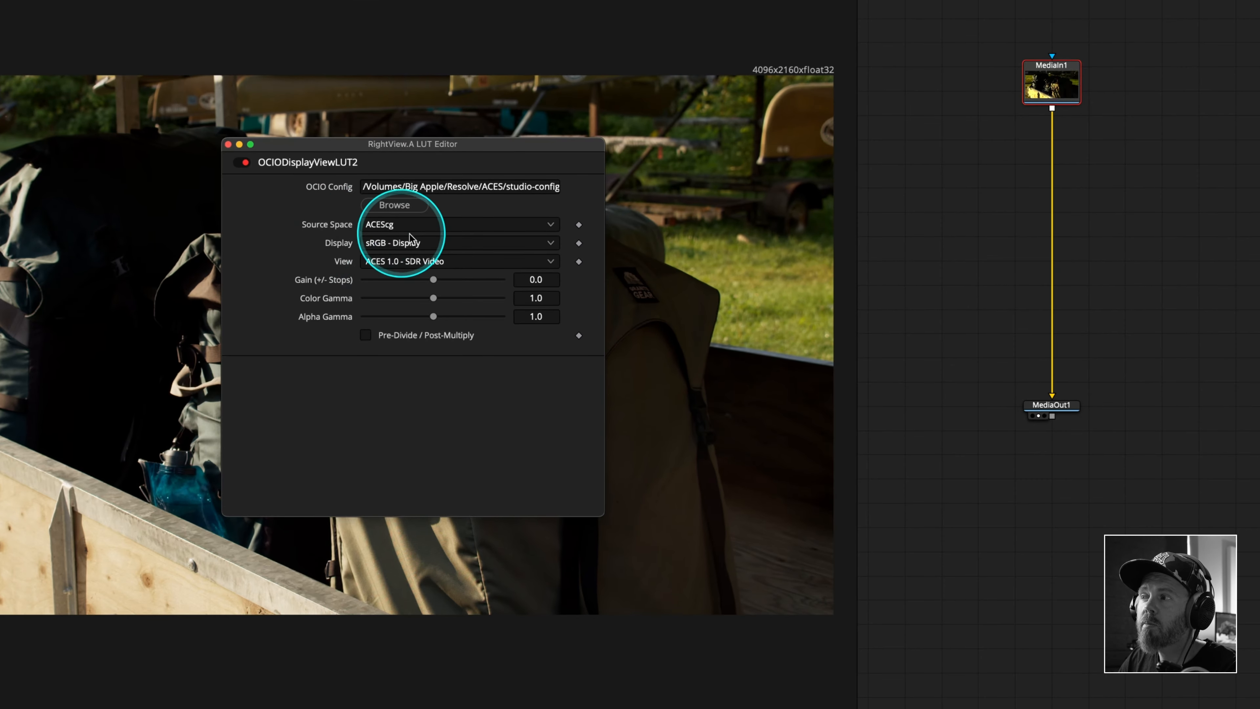
Step: Set the viewer LUT's source space to ACEScg and review the available display options without changing sRGB - Display
click(548, 224)
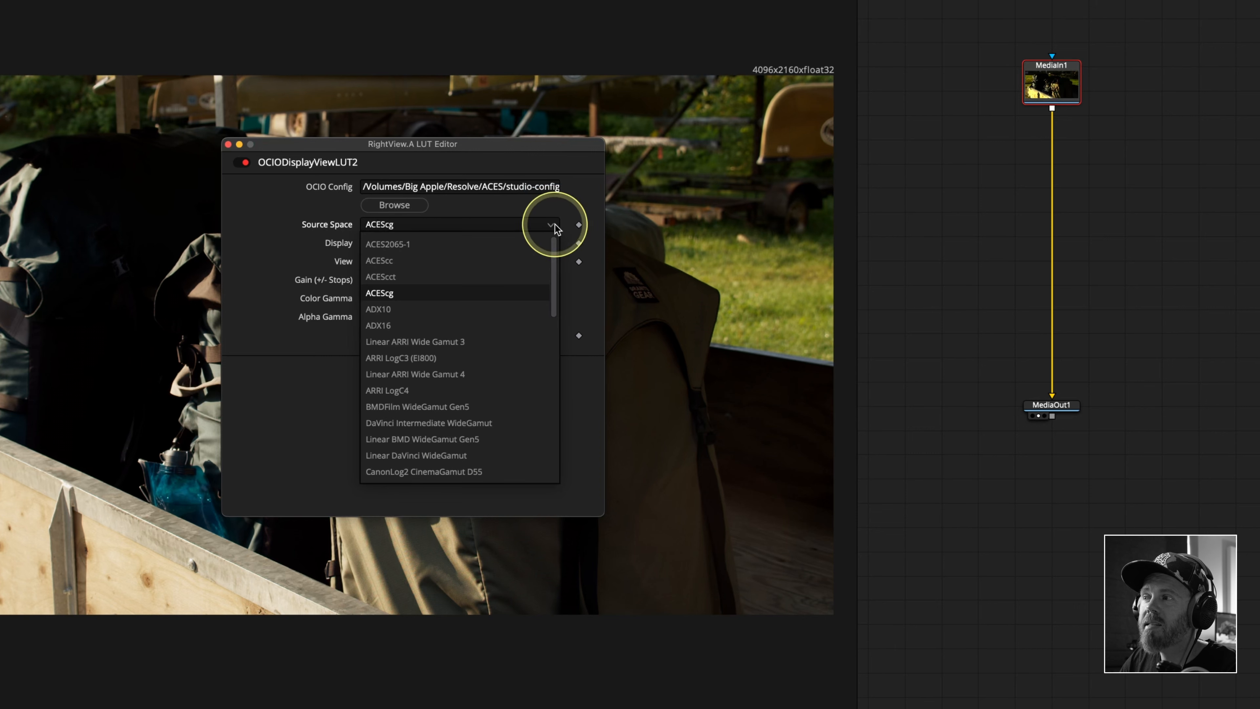
click(490, 293)
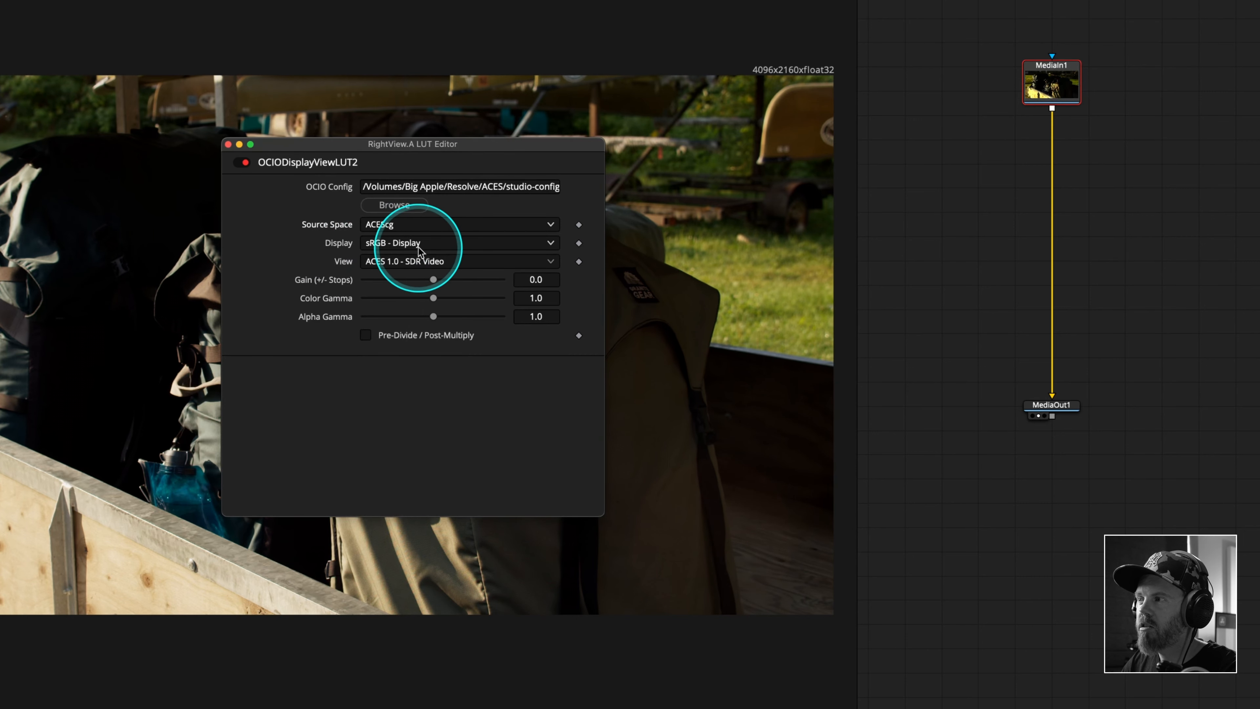
click(433, 248)
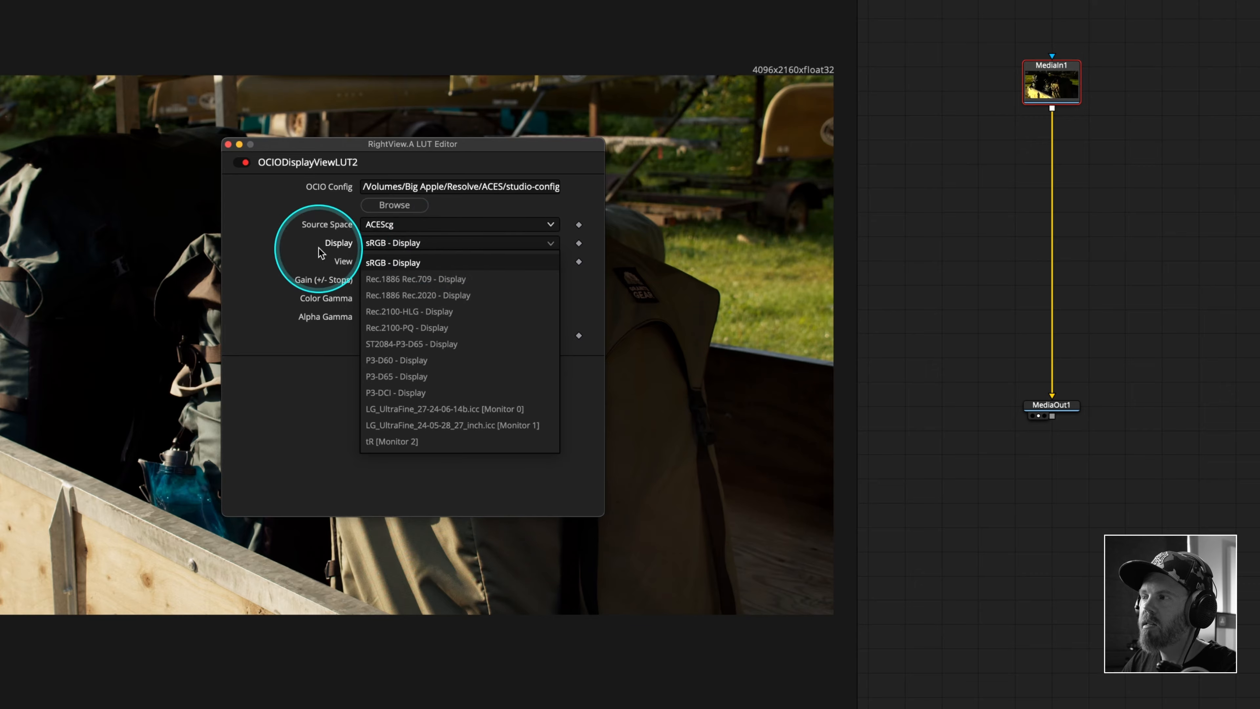
click(288, 249)
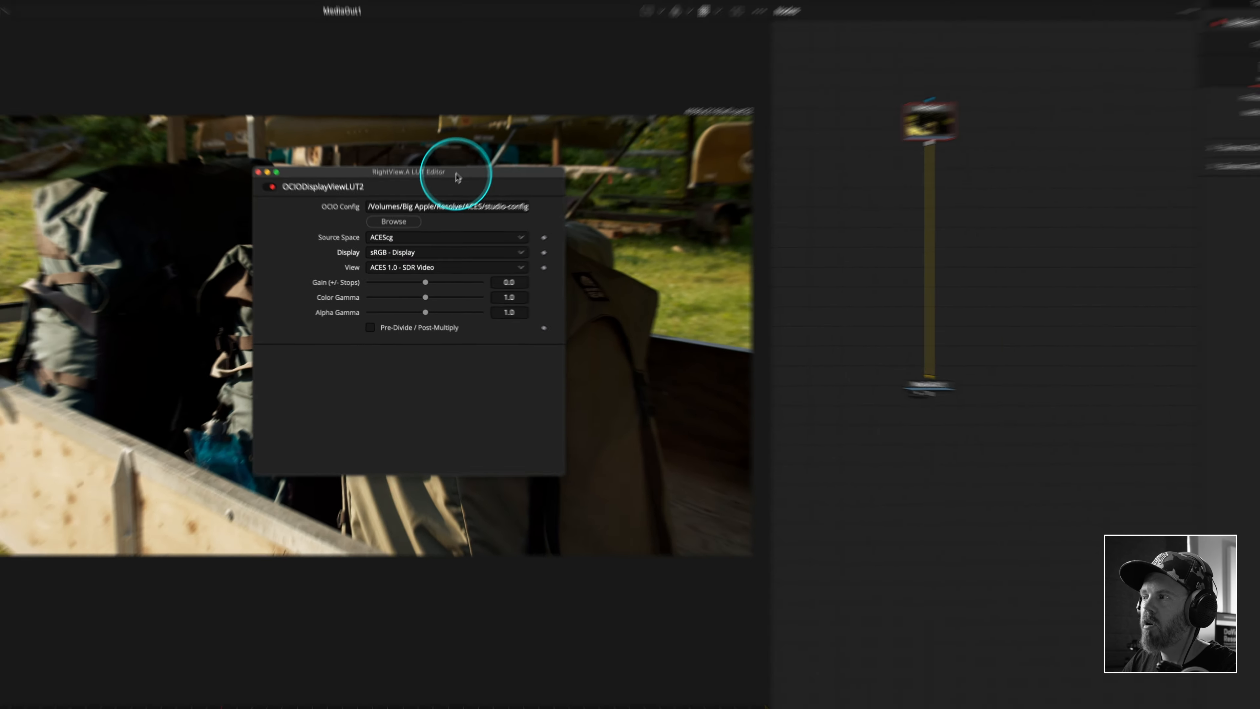
Step: Move the LUT editor off the image, raise its gain to 4.89 stops and inspect the noise in the brown fabric of the front backpack
drag(474, 144, 1044, 340)
drag(1020, 432, 1059, 437)
click(452, 341)
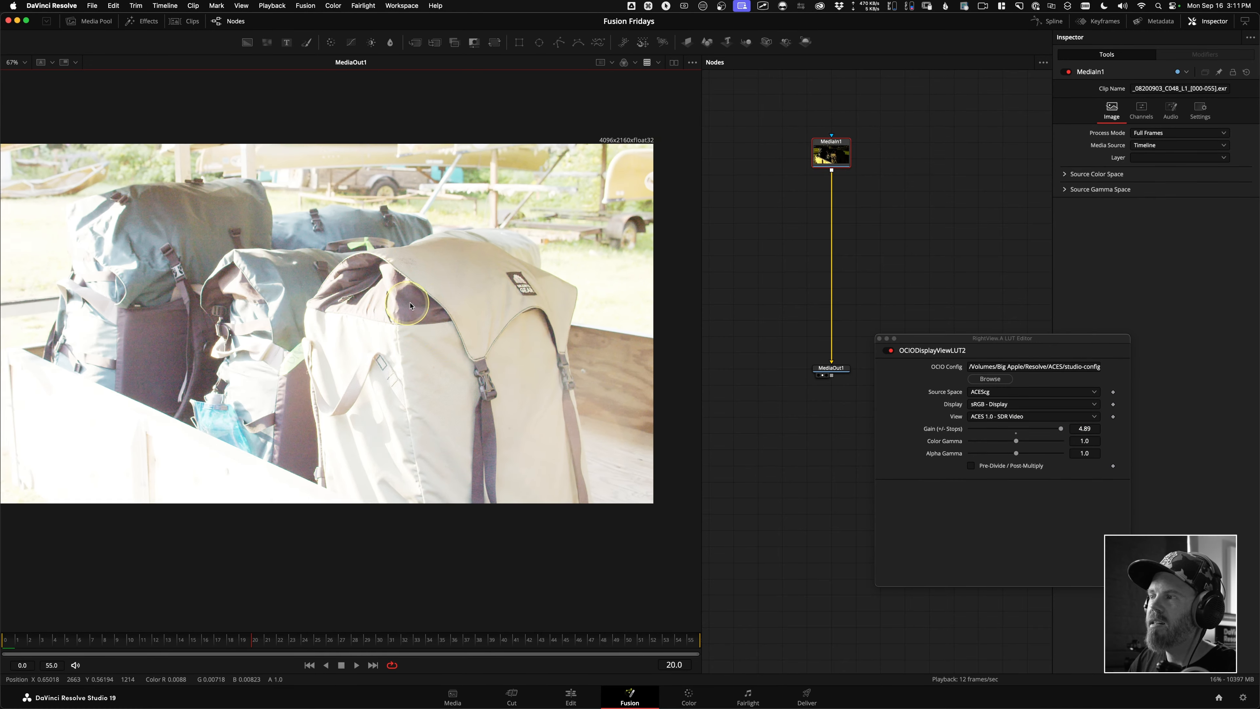
scroll(484, 278, up, 10)
scroll(474, 293, up, 4)
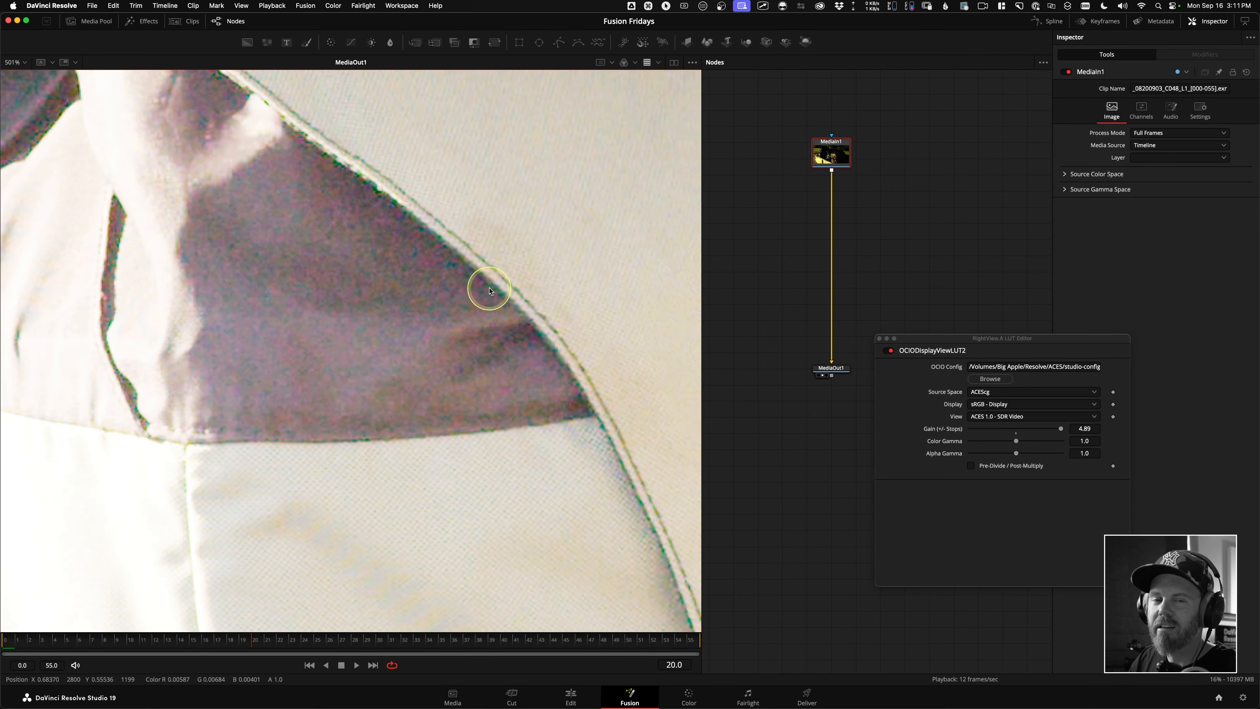
scroll(476, 291, down, 4)
scroll(460, 290, down, 2)
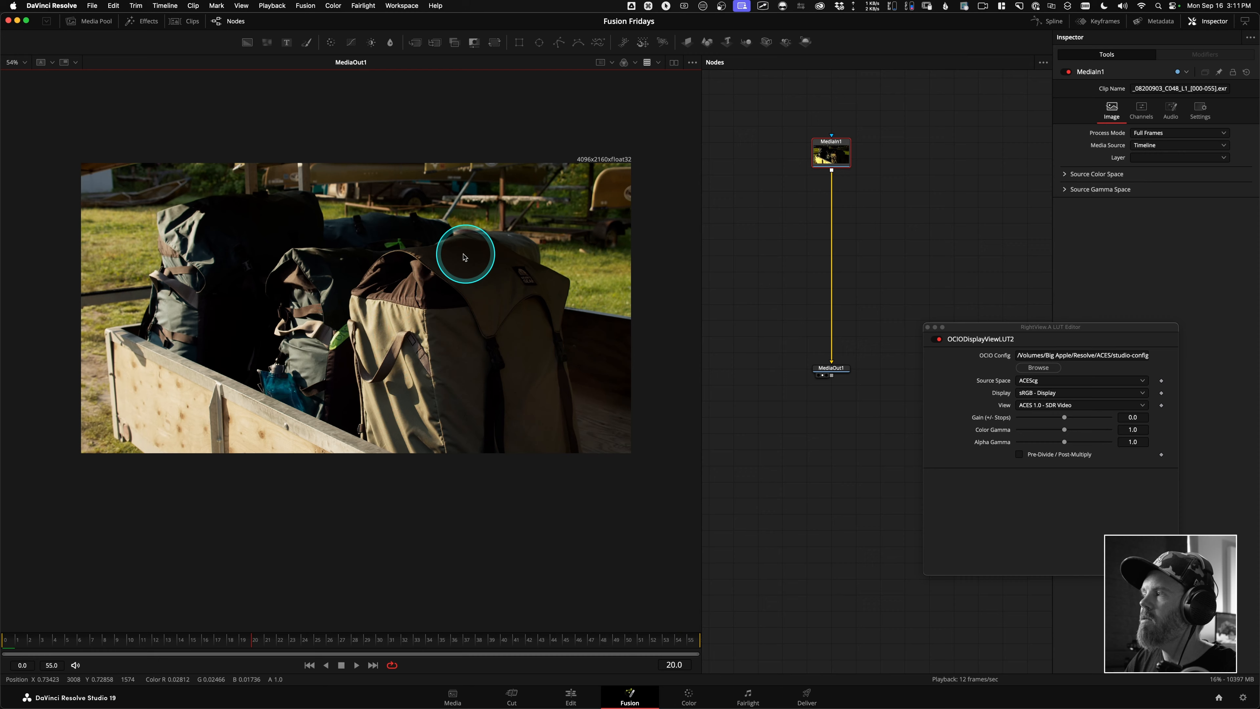
Step: Save the current OCIODisplayViewLUT2 settings as the default
scroll(464, 253, right, 2)
scroll(422, 231, up, 1)
scroll(477, 243, left, 2)
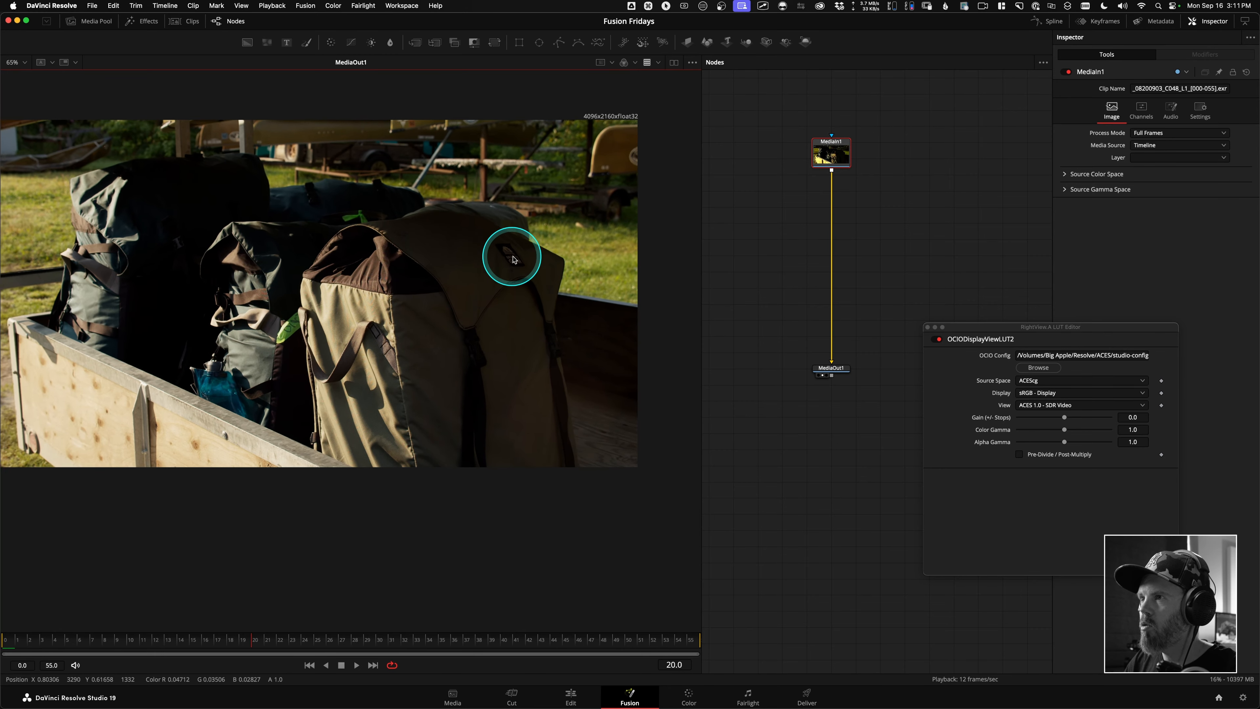
right_click(974, 340)
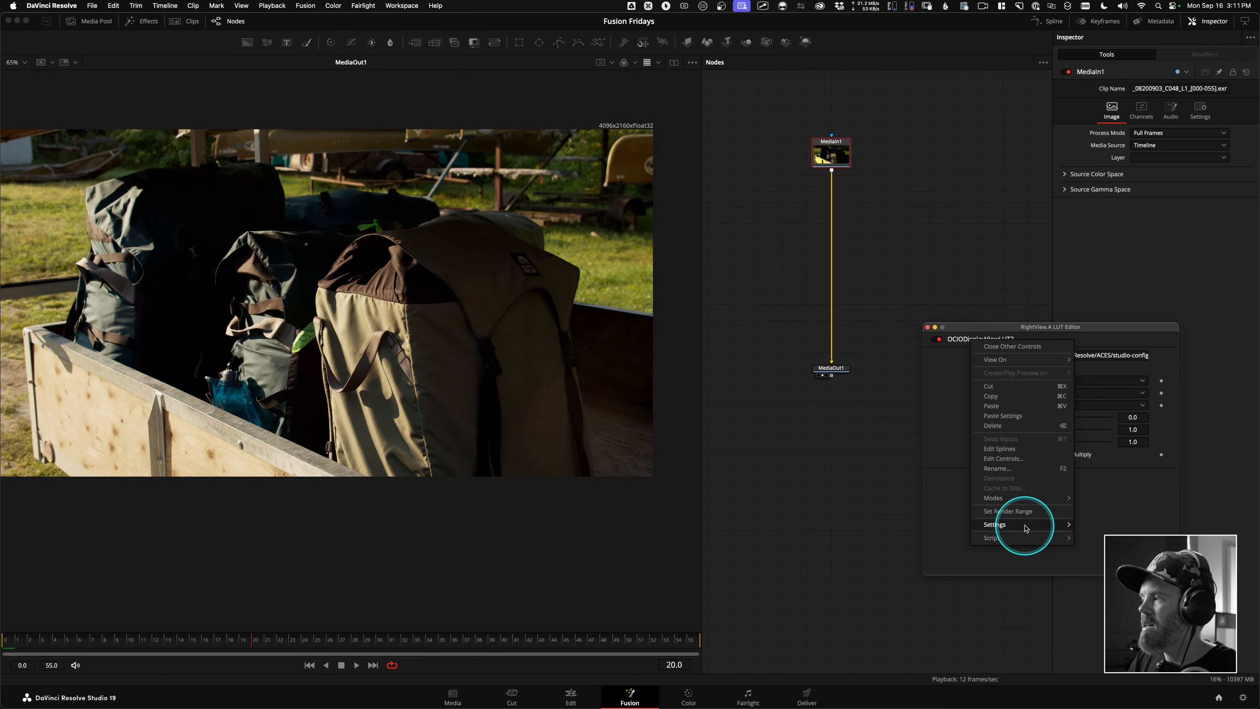
mouse_move(1026, 528)
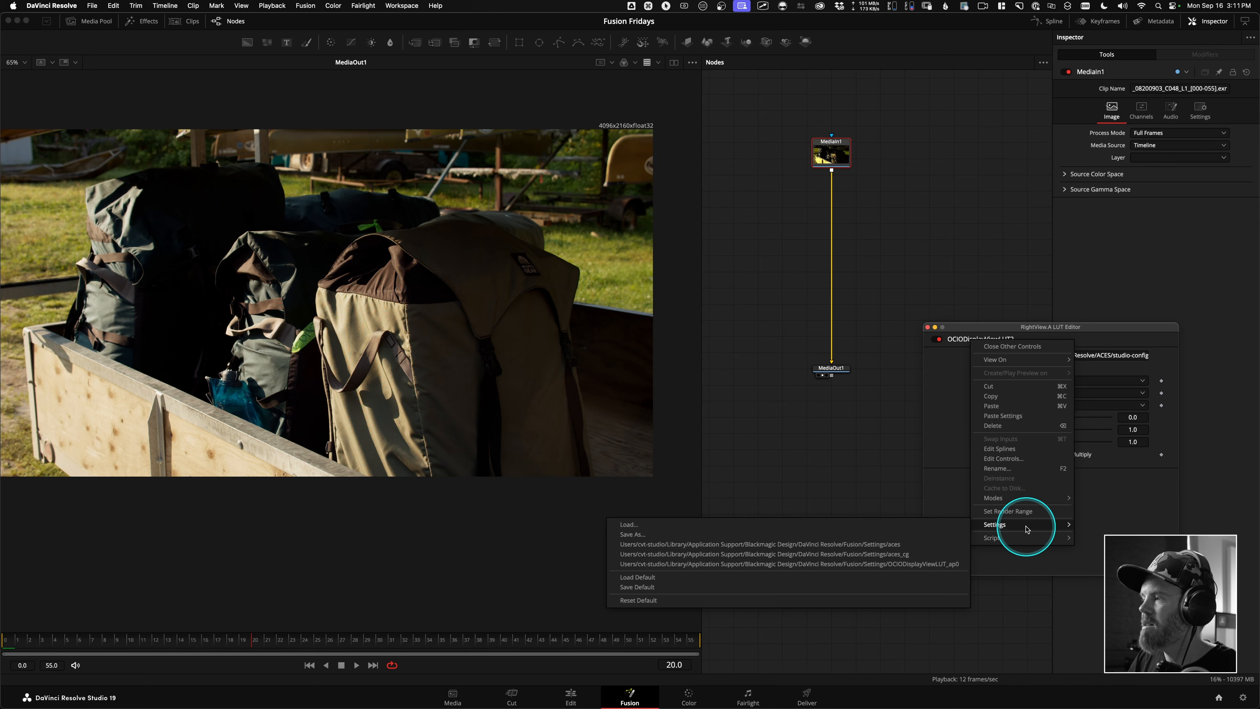
click(636, 588)
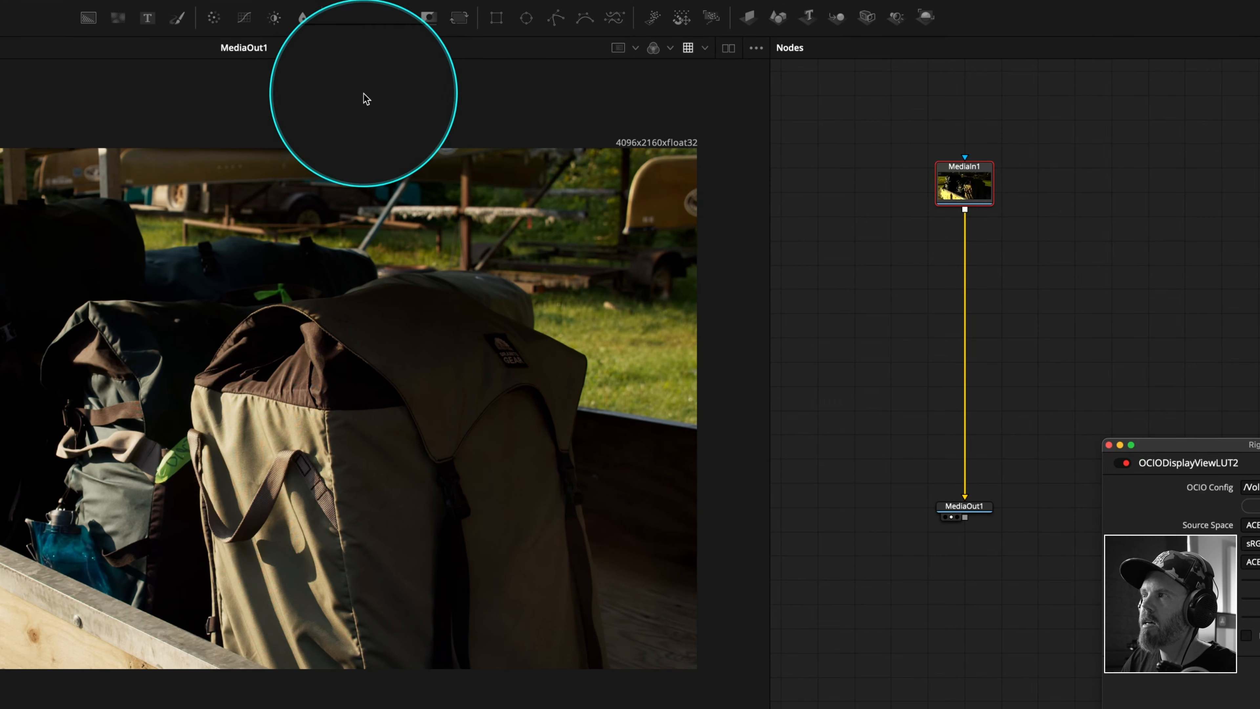
Step: Save the viewer's current settings as its defaults
right_click(381, 102)
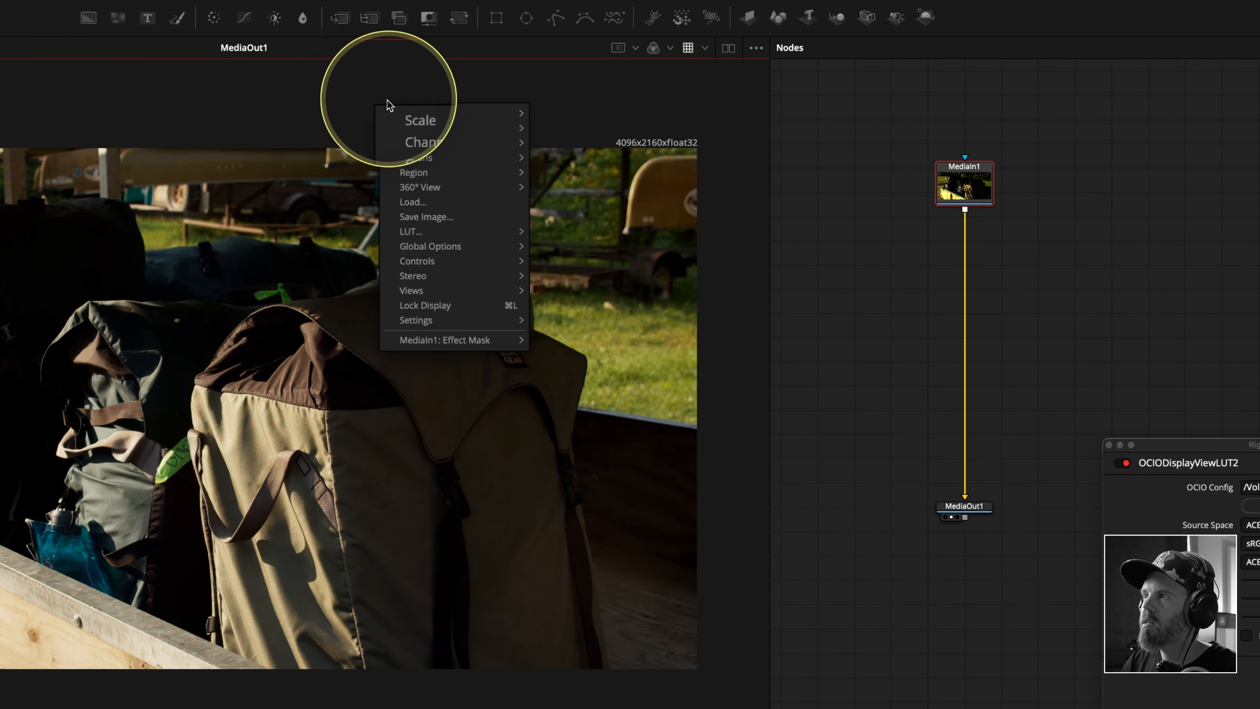
mouse_move(452, 322)
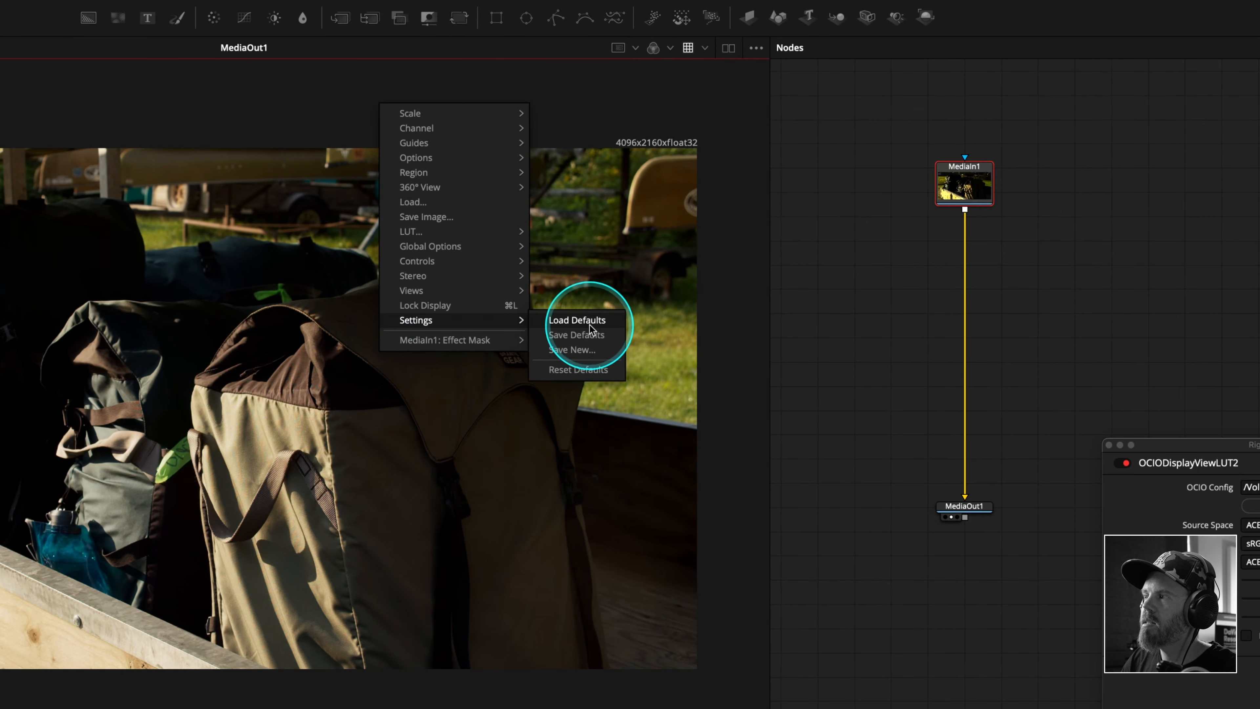
click(575, 335)
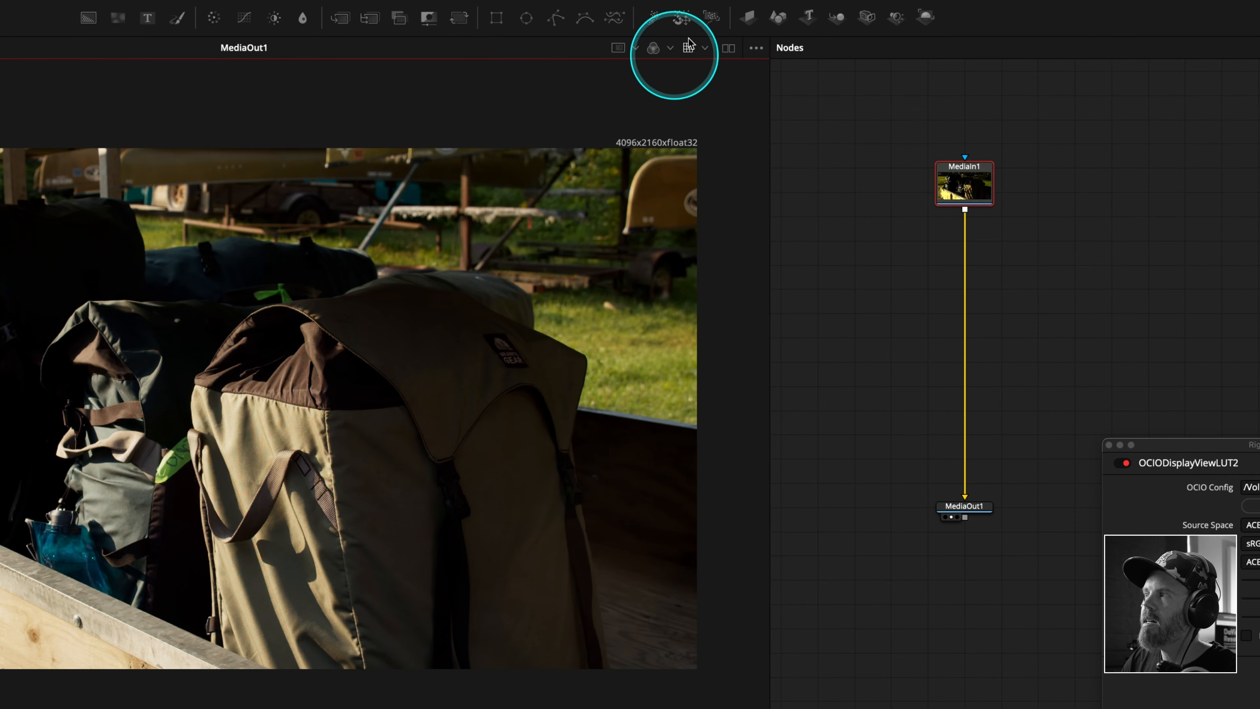
Step: Look up the Smooth Resize viewer option and examine individual pixels of the backpack image up close
click(756, 49)
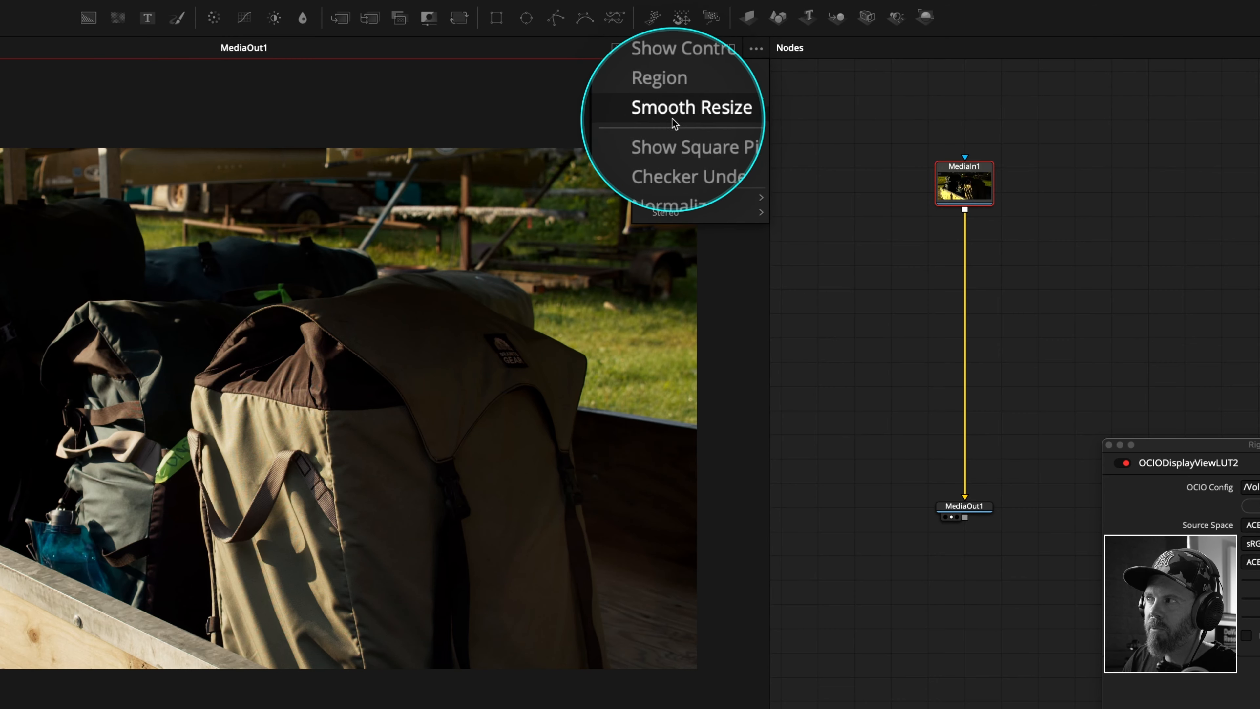
drag(463, 387, 468, 309)
drag(307, 354, 557, 301)
drag(22, 397, 518, 386)
scroll(268, 427, up, 10)
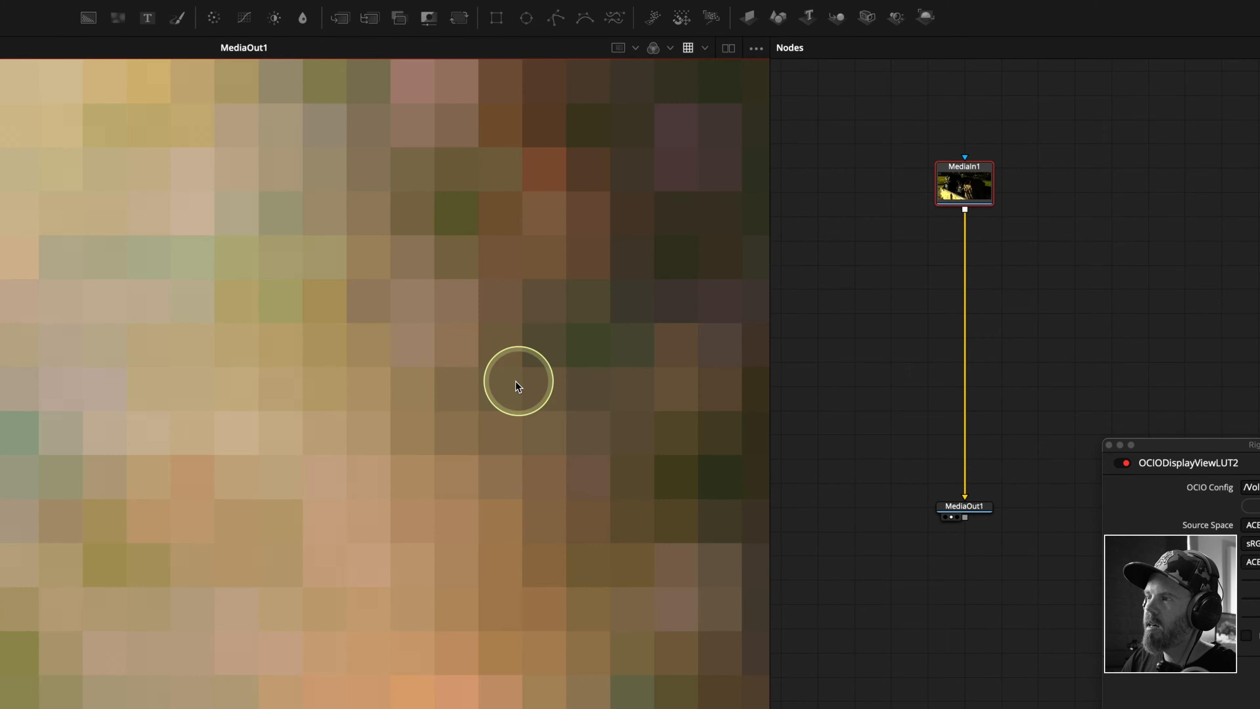
drag(352, 354, 326, 358)
scroll(298, 397, up, 3)
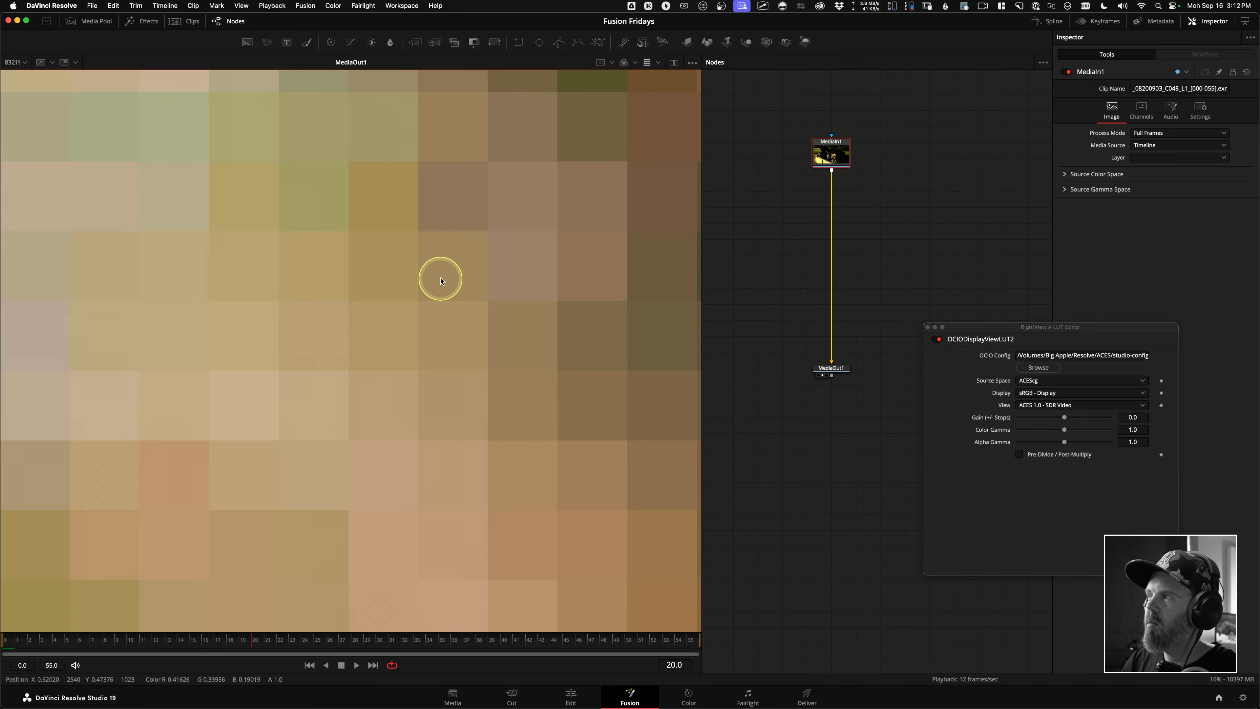
scroll(441, 281, down, 1)
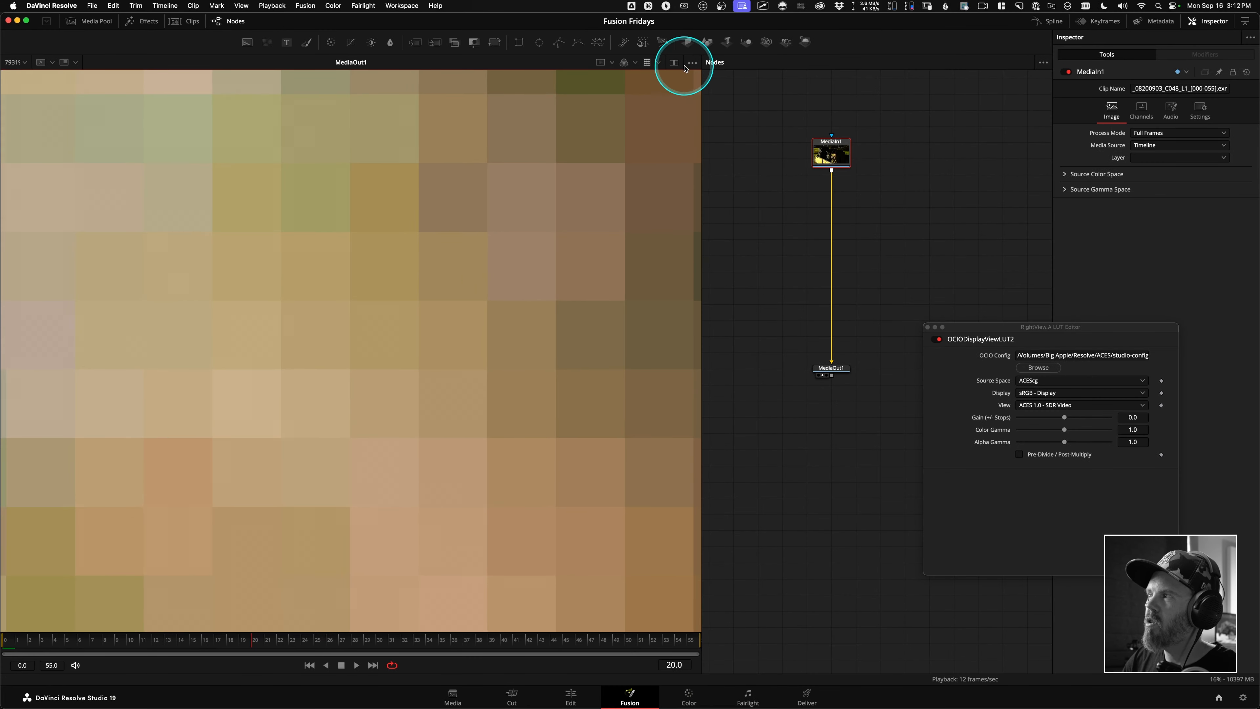
Step: Turn Smooth Resize on to compare the magnified pixels, and turn it off again
click(692, 63)
click(668, 106)
scroll(489, 239, down, 2)
scroll(446, 223, down, 2)
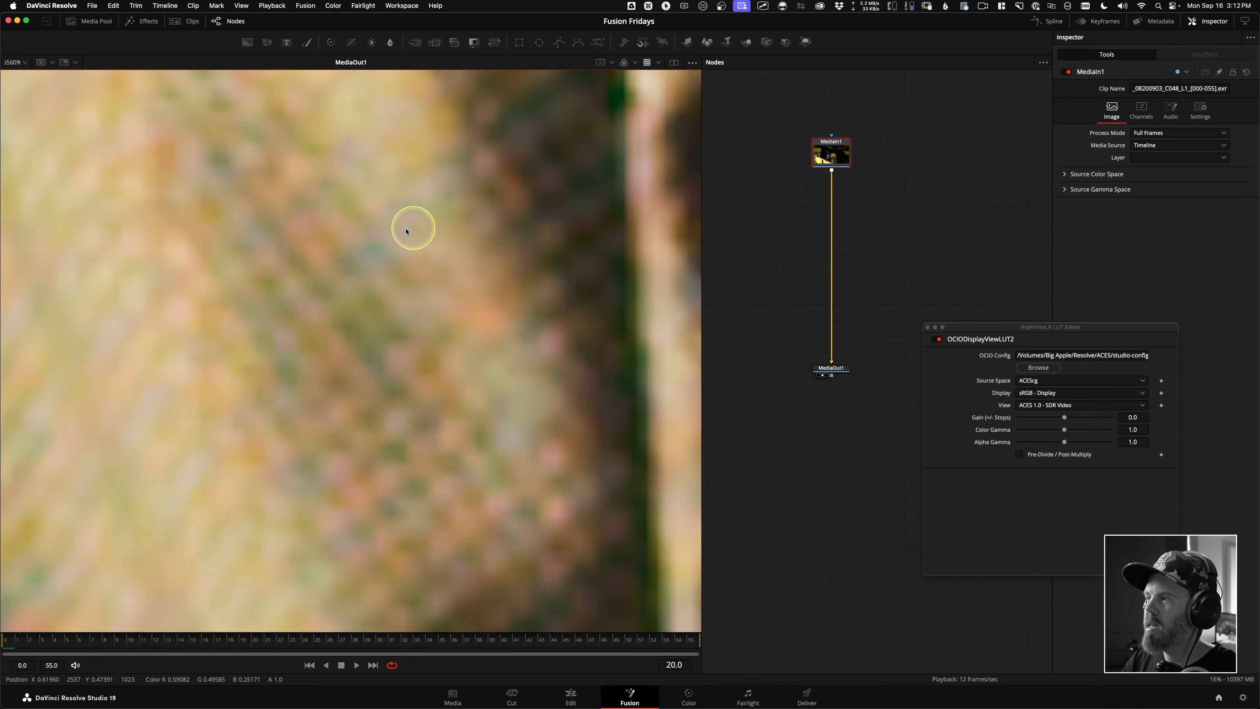
click(692, 62)
click(665, 107)
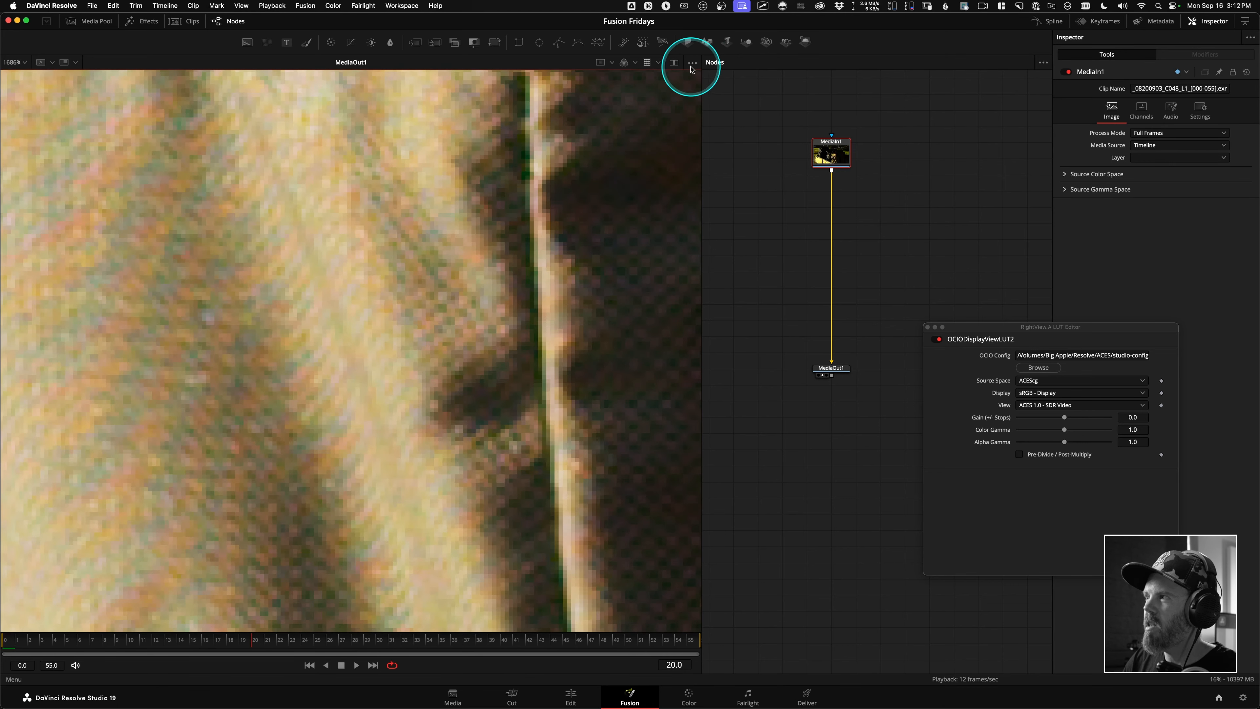
Step: Check the Smooth Resize setting in the viewer options and fit the whole image in the viewer
click(692, 64)
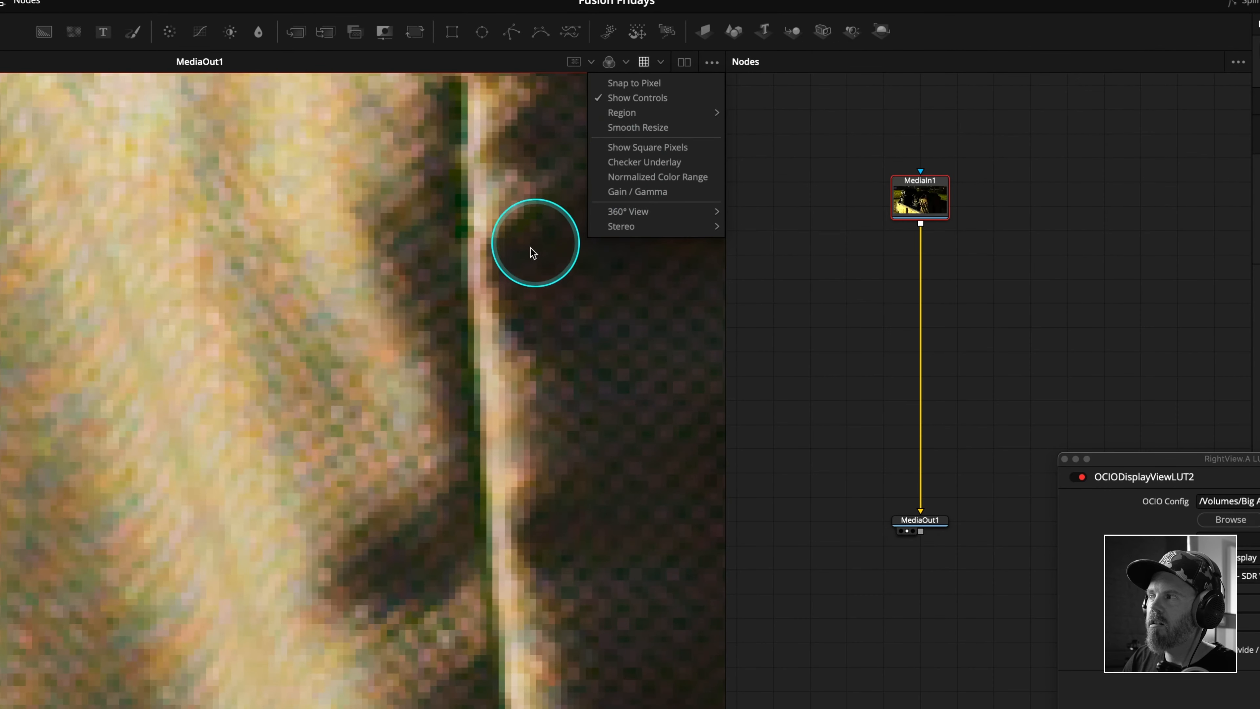
click(471, 341)
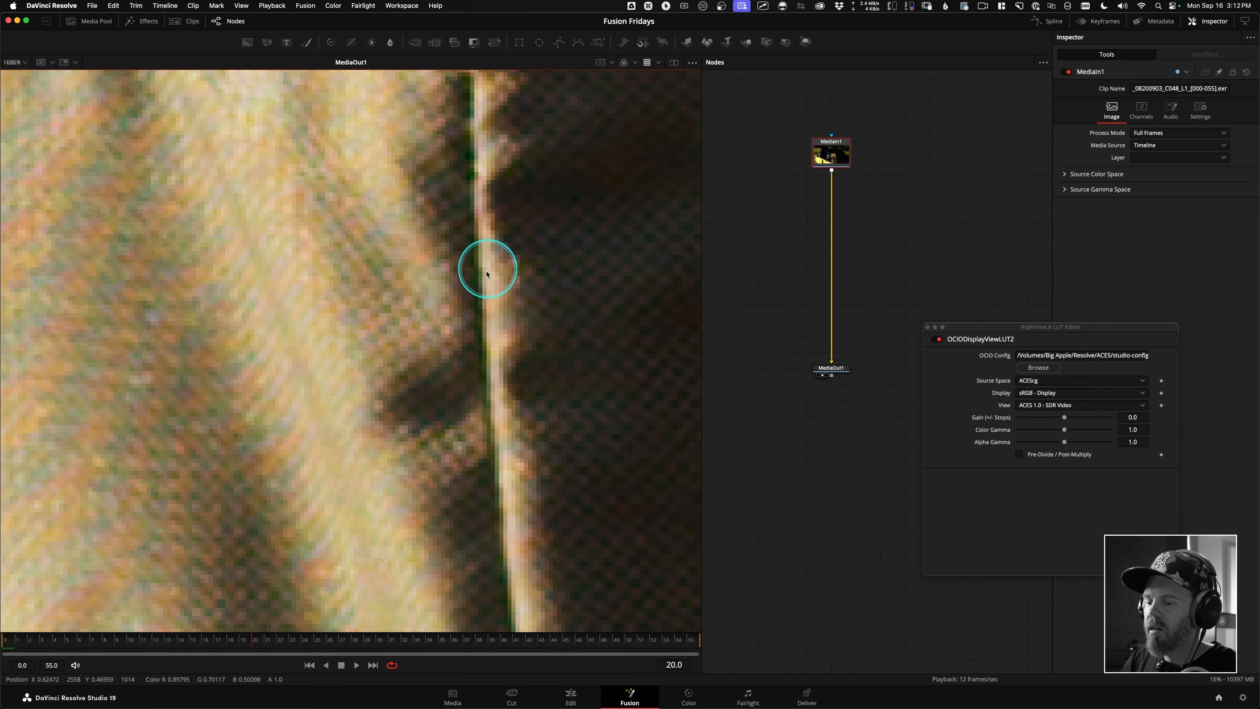
key(super+f)
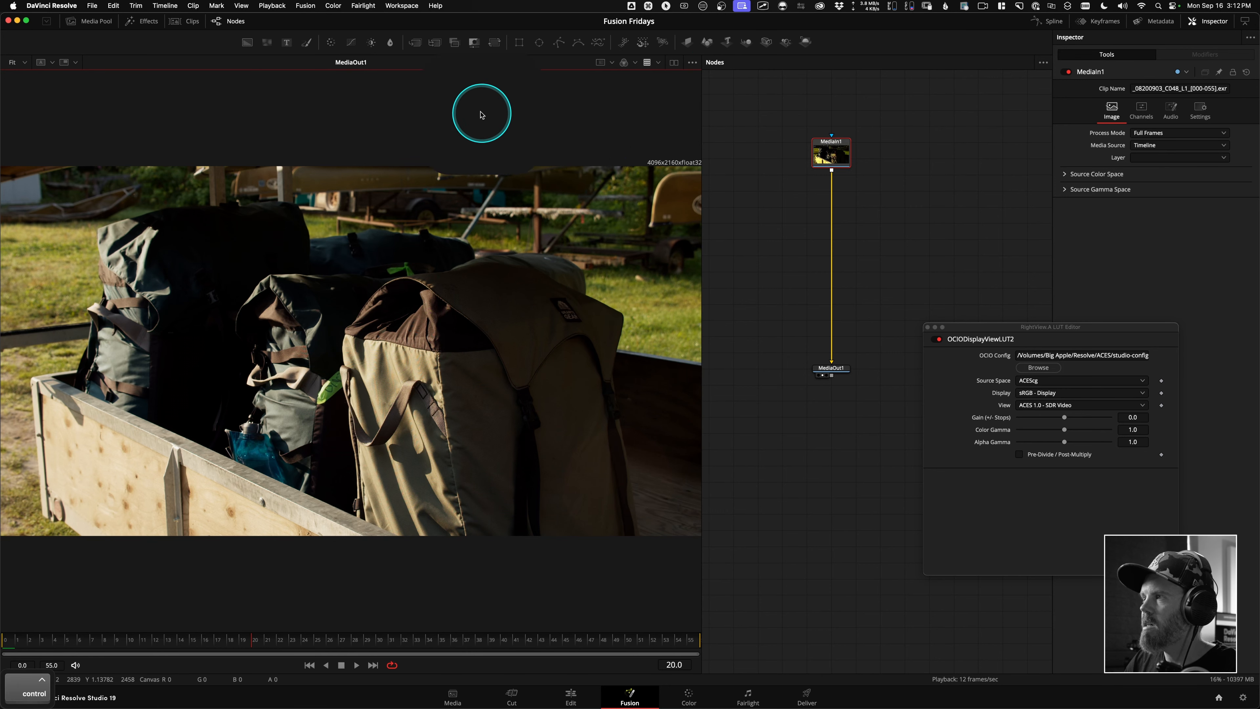
Step: Look up the viewer's options for loading, saving and resetting its default settings
ctrl+click(485, 123)
mouse_move(526, 258)
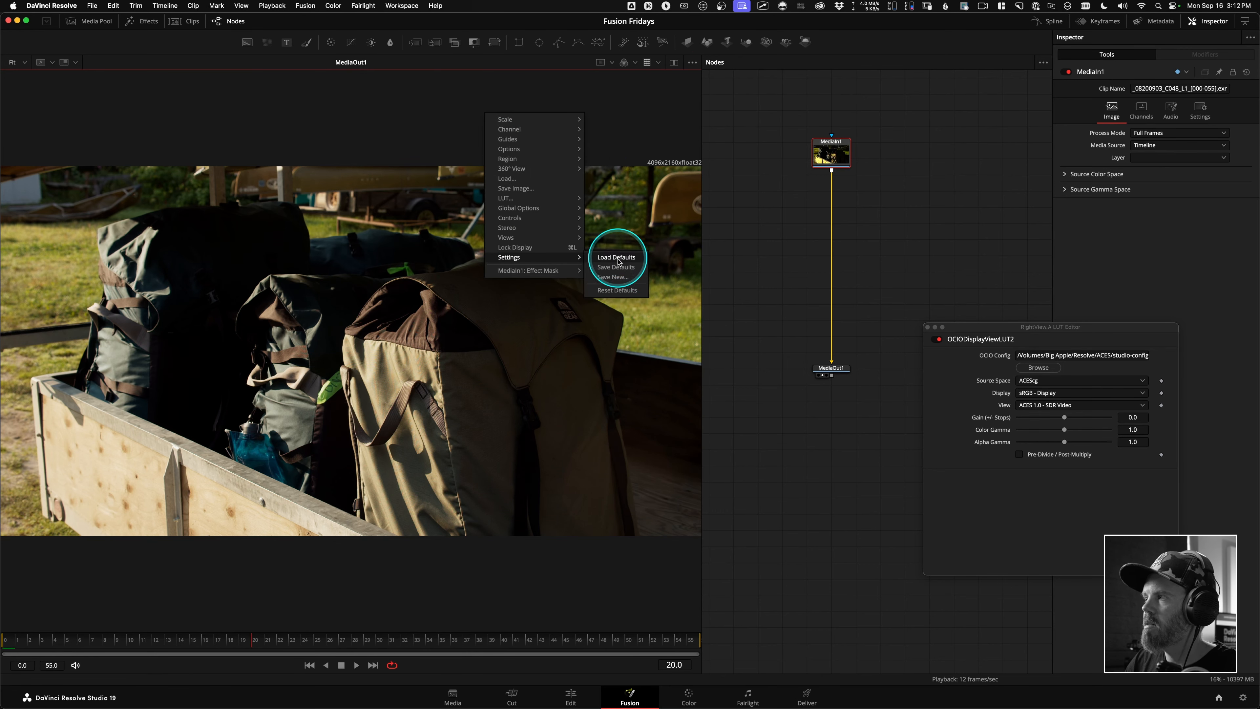
click(480, 111)
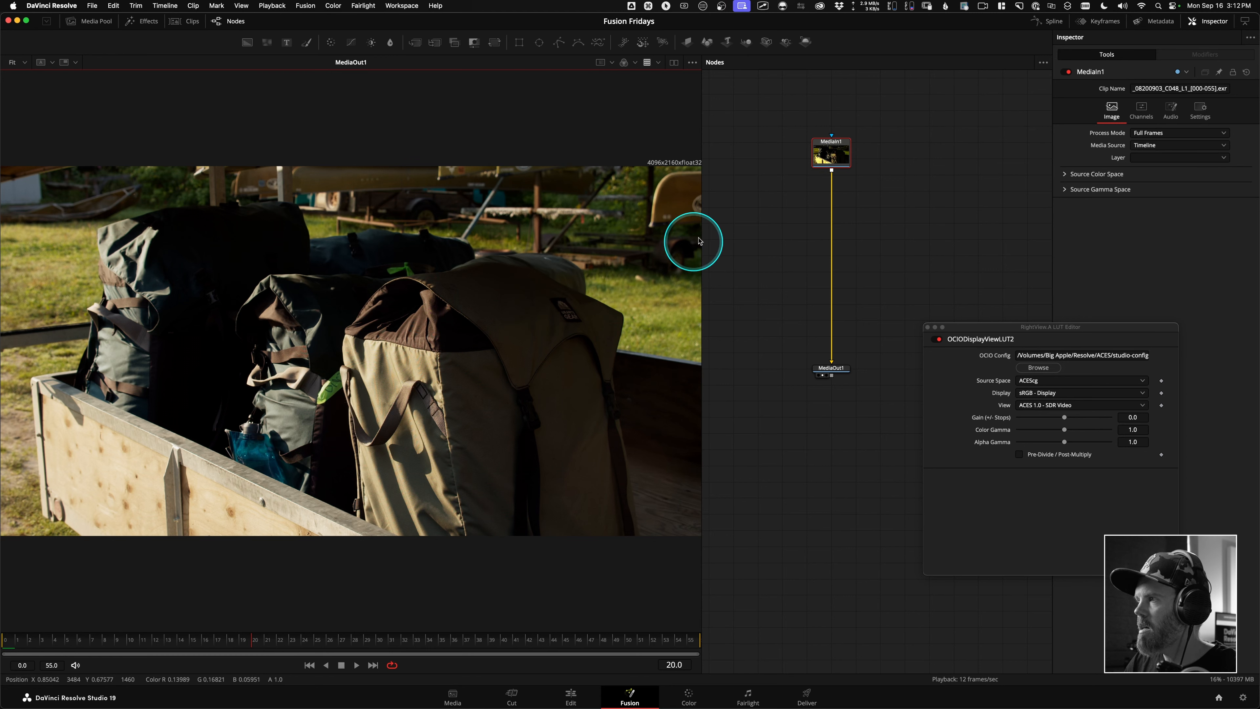
Step: Show the media pool and, from the Edit page timeline, locate the denoised Video 2 clip's source in the Backpack Plates bin
drag(789, 254, 861, 275)
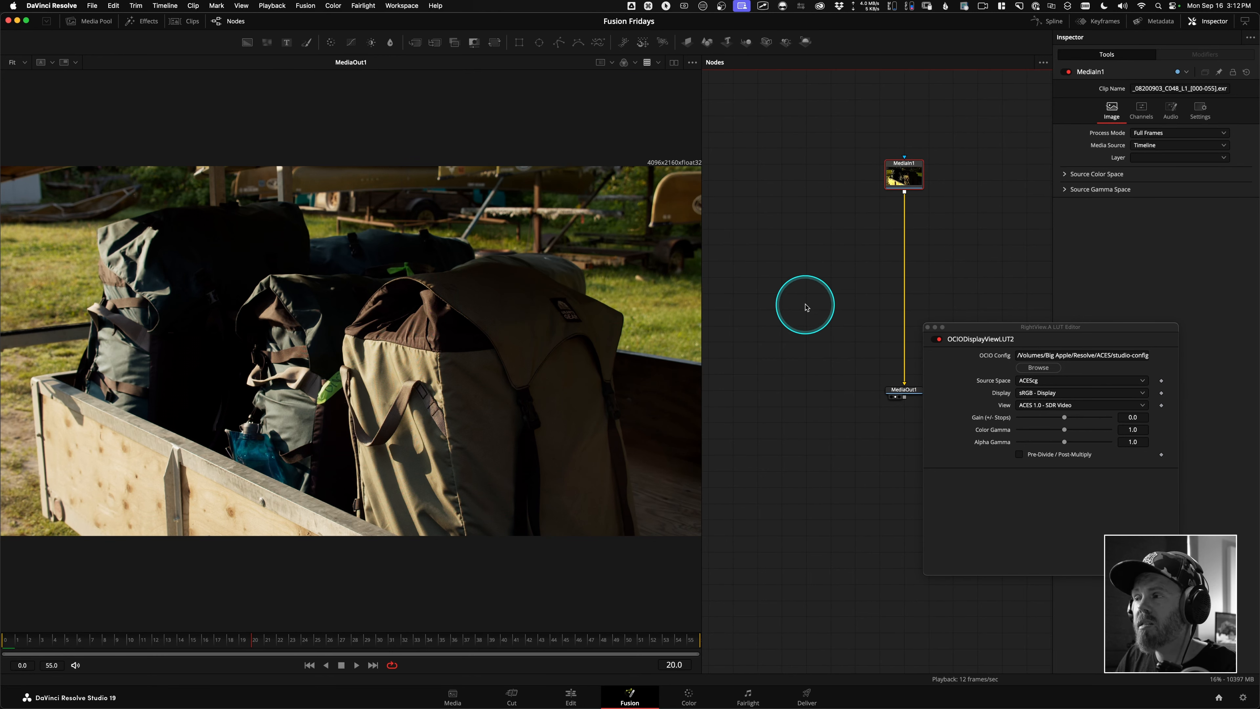
click(92, 22)
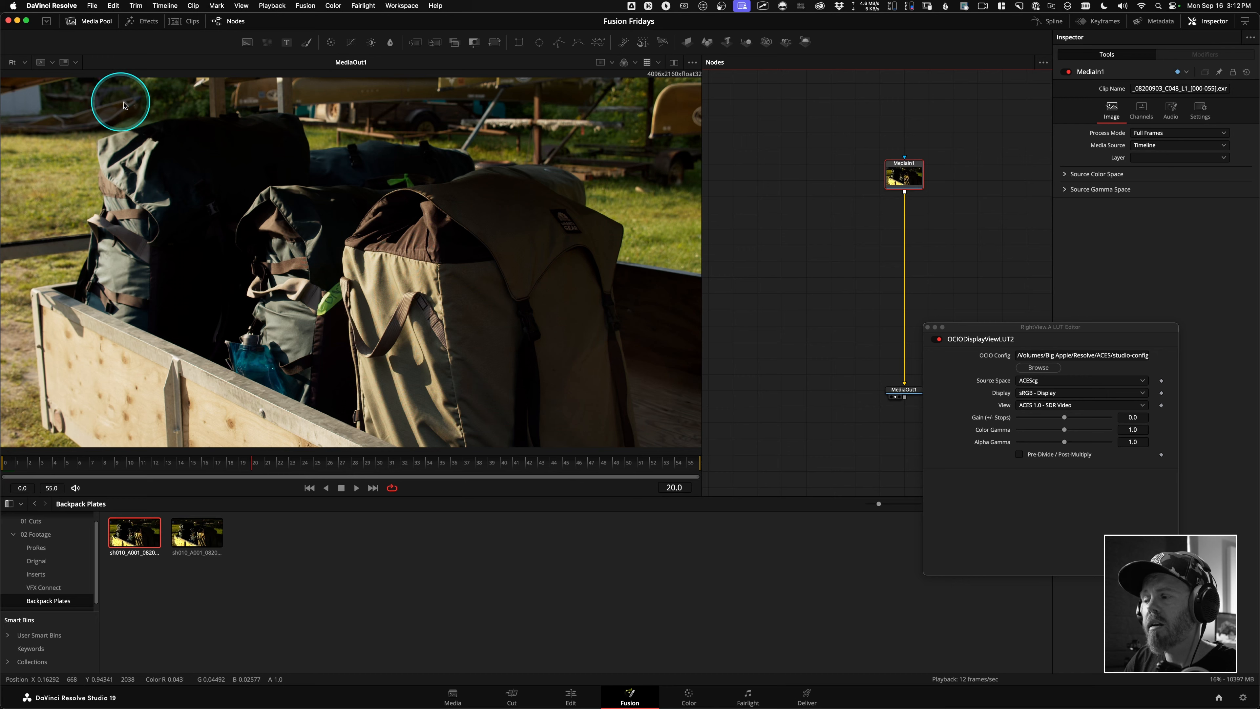
click(570, 702)
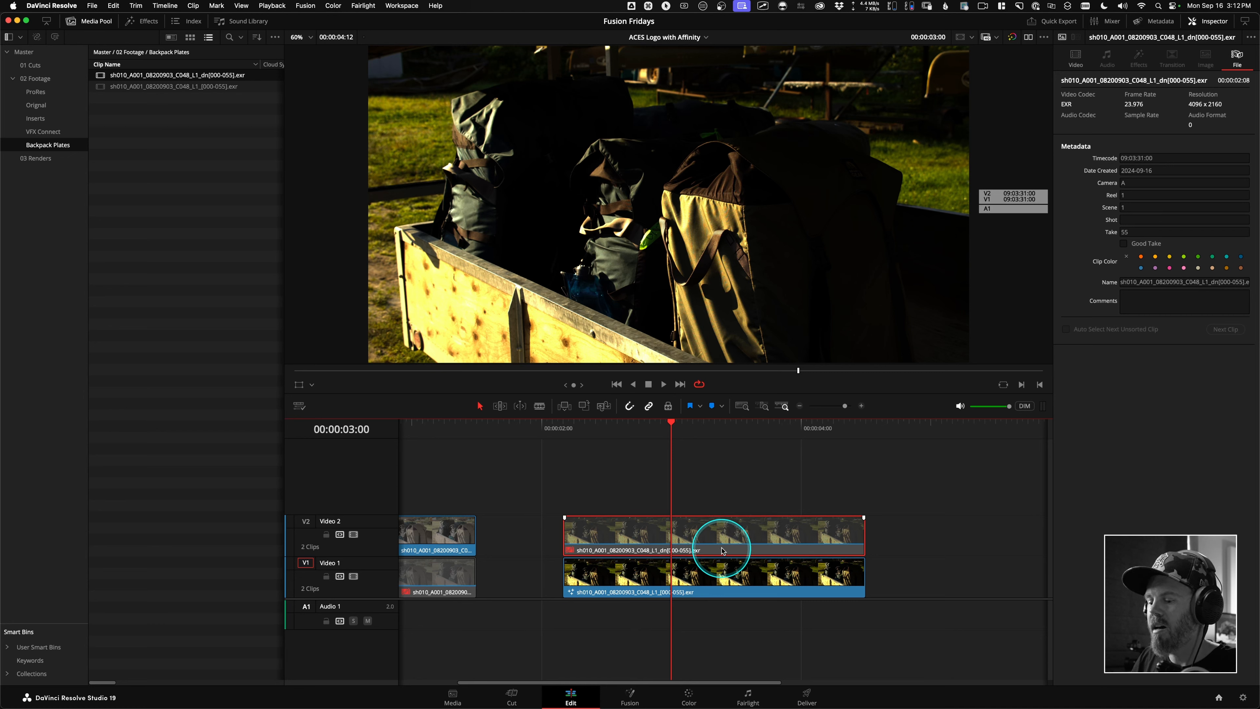
key(alt)
right_click(717, 532)
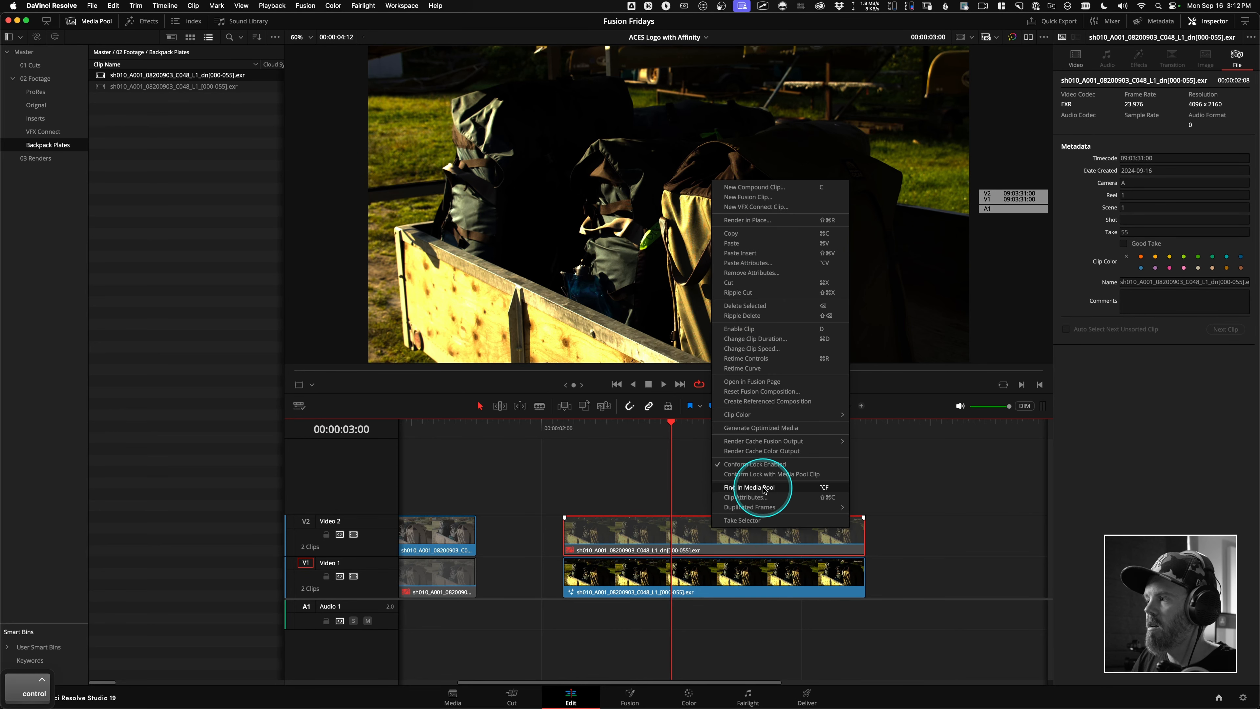
click(750, 487)
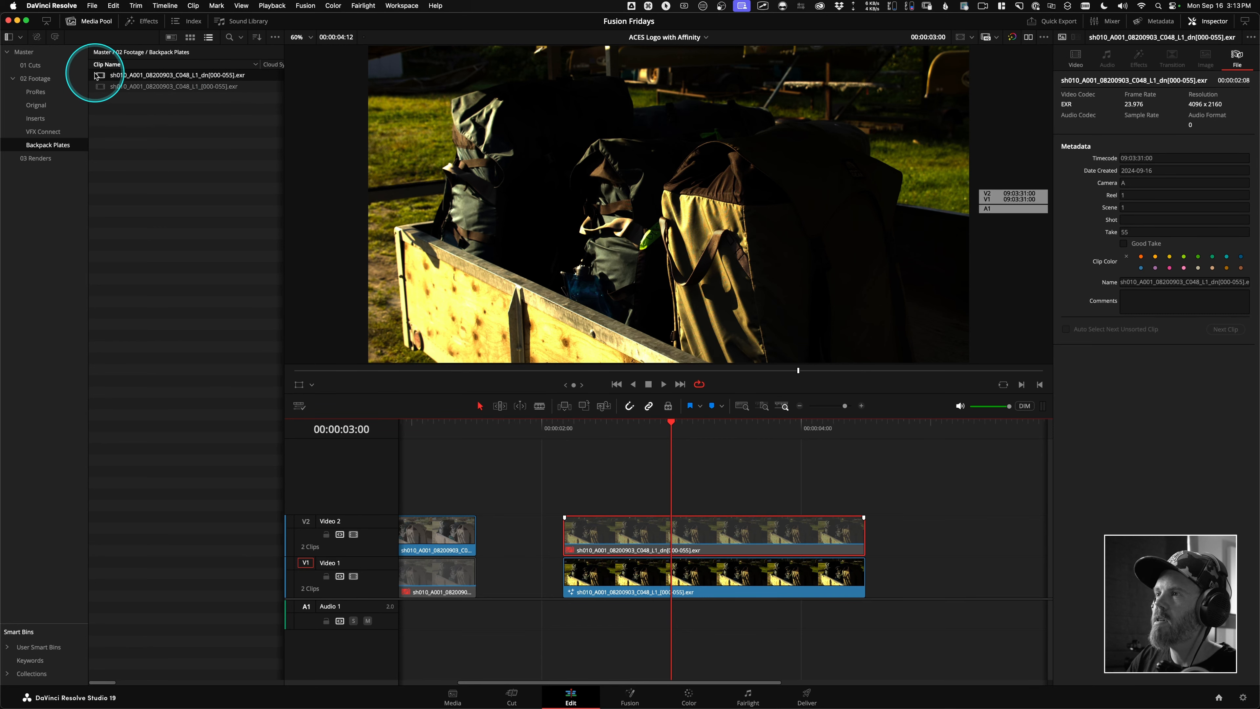
Step: Return to the Fusion page, show the media pool clips as a list, and widen the Clip Name column
click(630, 702)
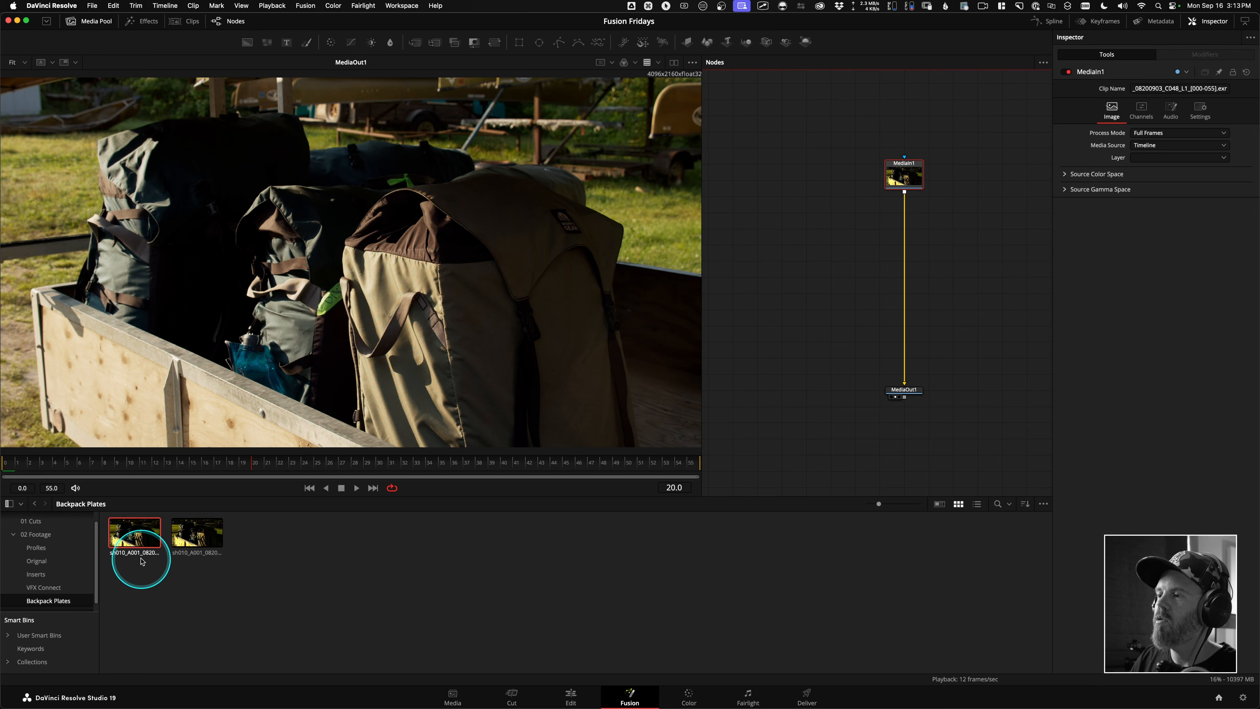
click(978, 506)
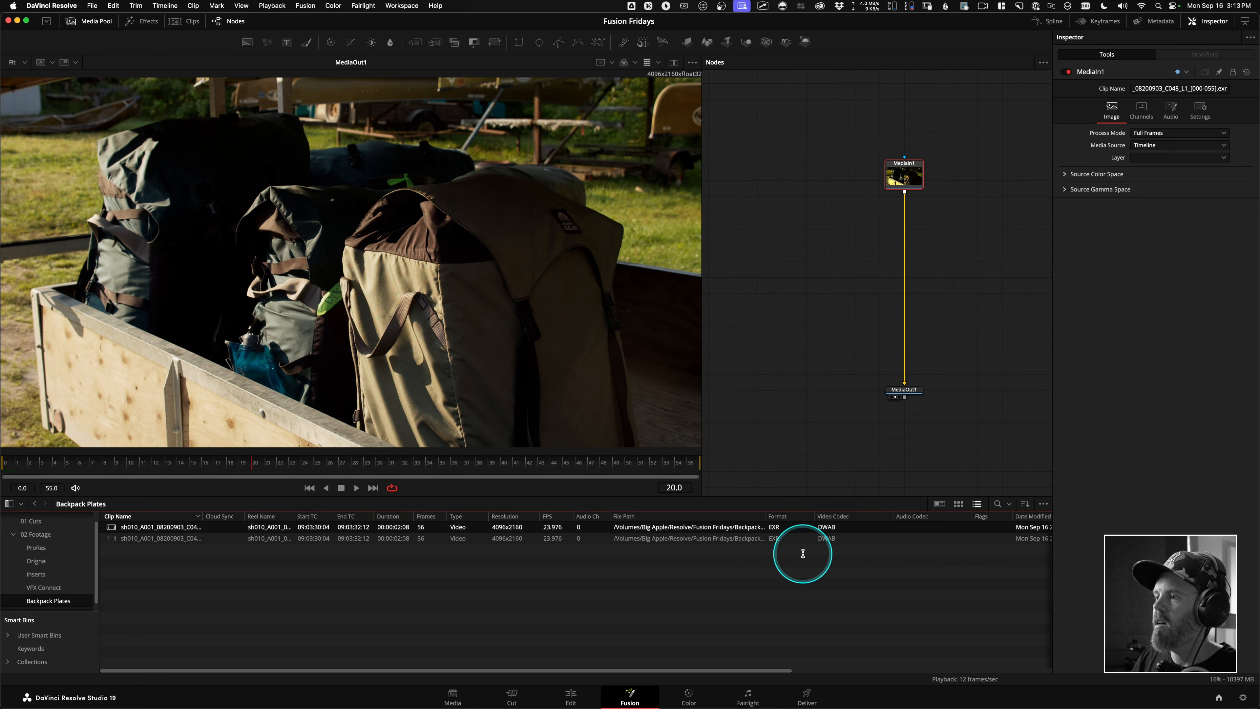
drag(200, 516, 349, 517)
Step: Add the denoised EXR clip sh010_A001_08200903_C048_L1_dn[000-055].exr to the composition as a media node beside MediaIn1
click(296, 537)
click(280, 528)
click(276, 539)
drag(114, 540, 350, 340)
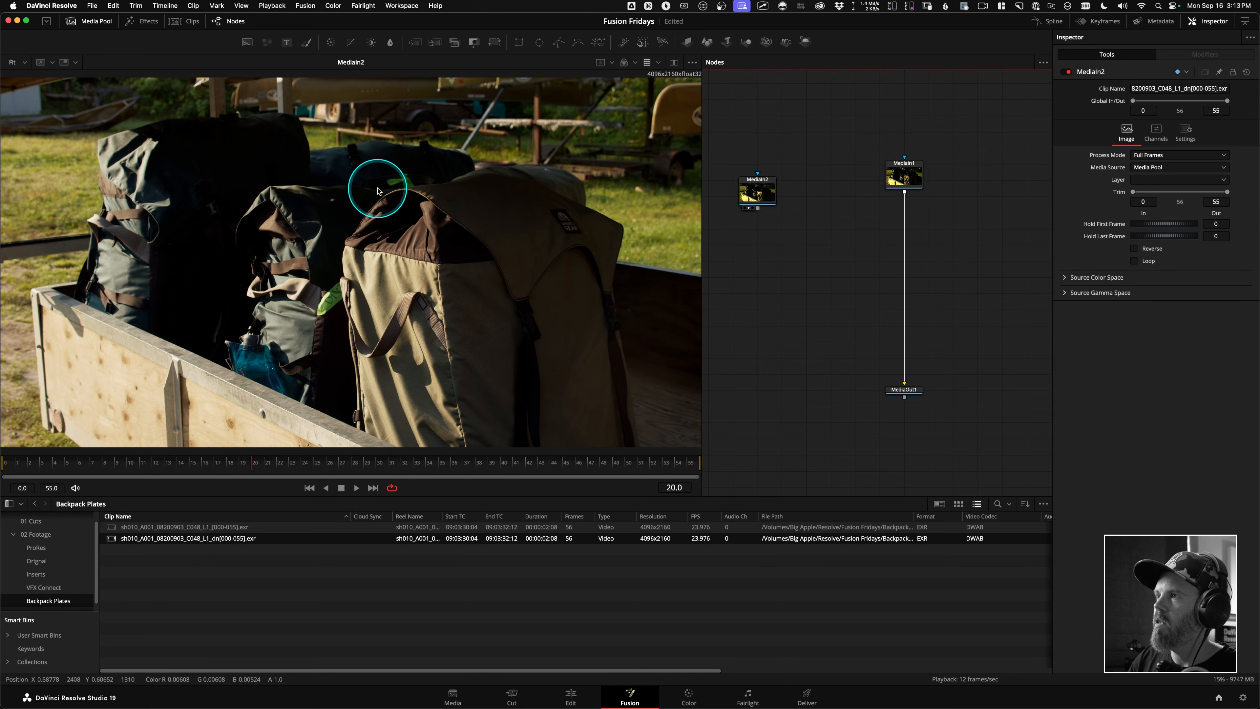
drag(764, 189, 819, 193)
Step: Rename the new denoised media node MediaIn2_dn
scroll(793, 195, up, 5)
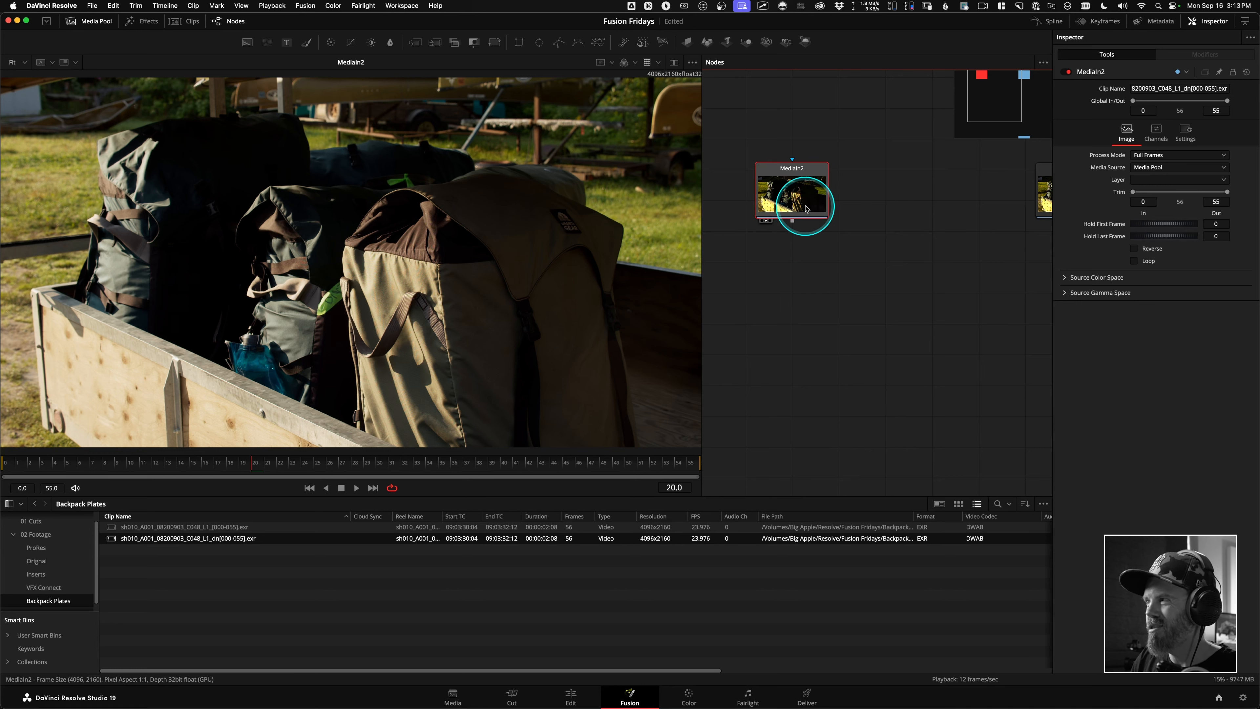
key(F2)
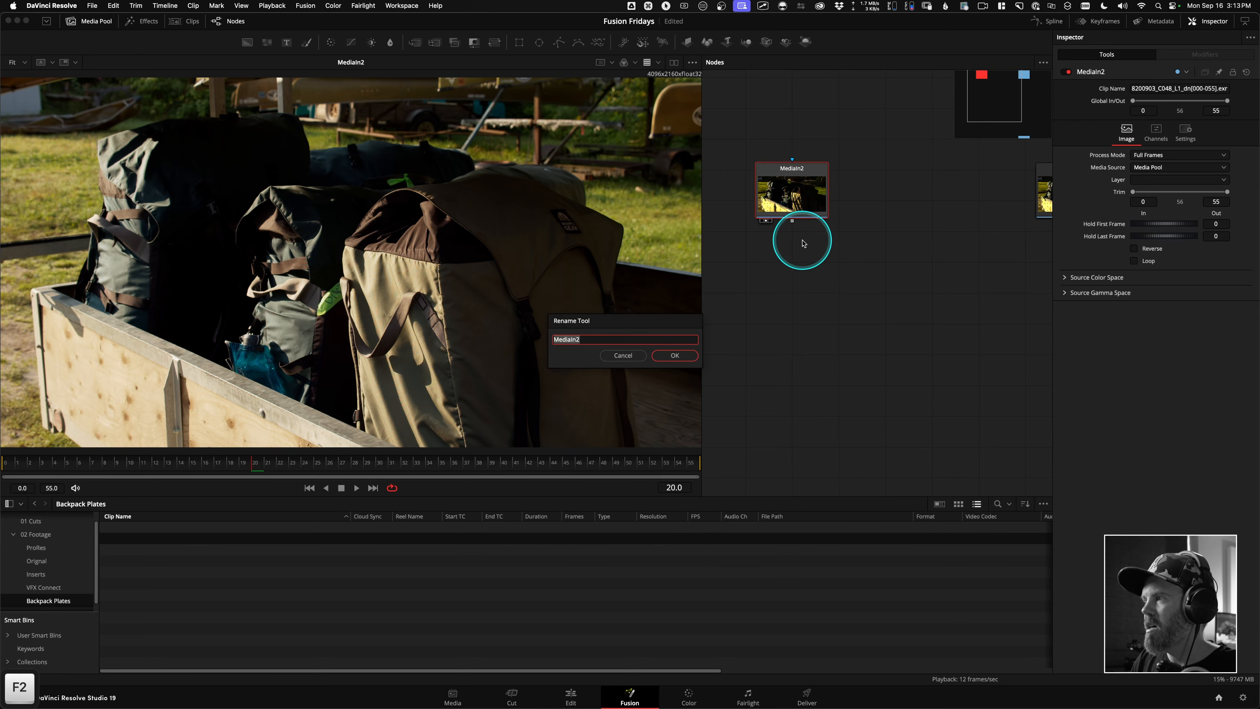
key(Right)
text(_)
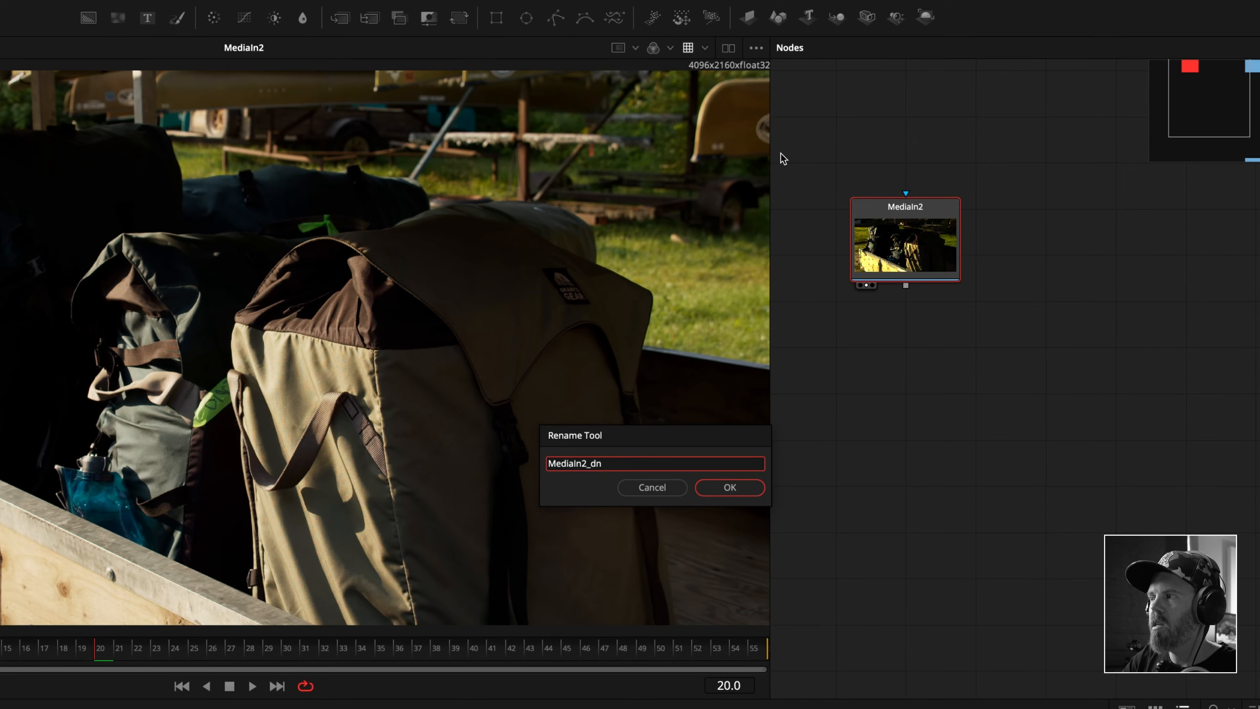
text(dn)
key(Return)
click(1070, 512)
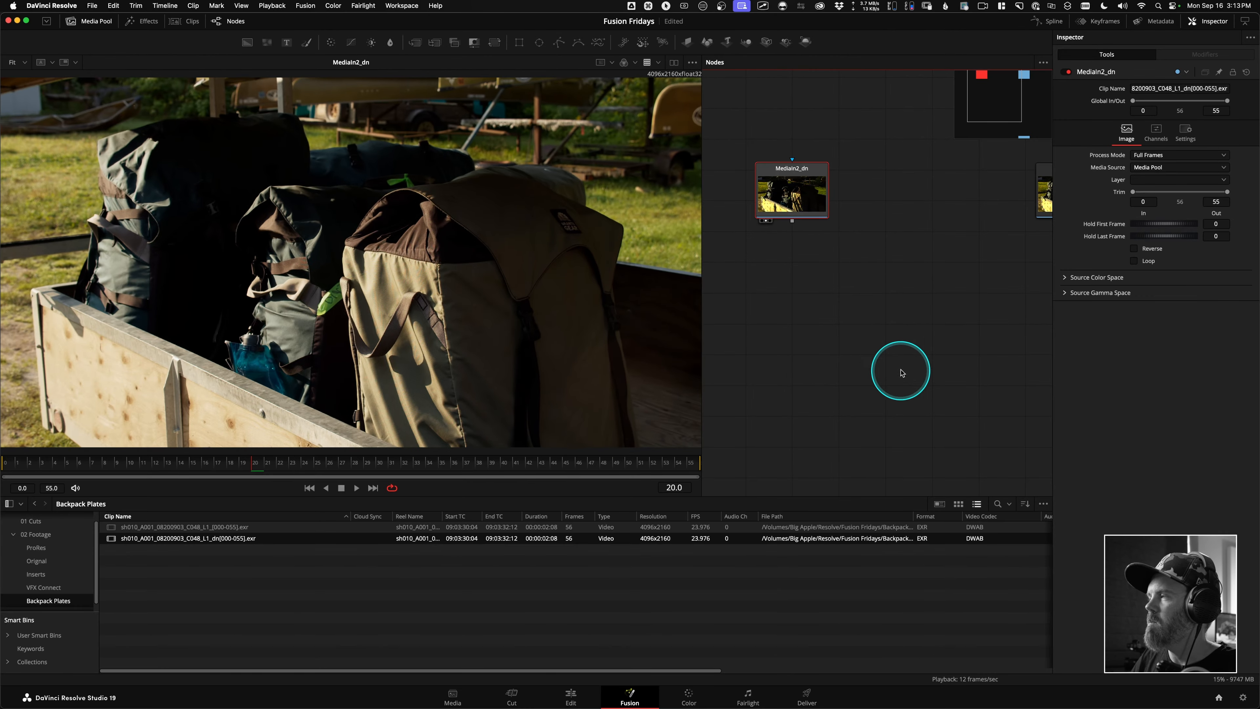
Step: Hide the media pool to give the viewer and node graph more room
drag(1048, 228, 964, 237)
drag(790, 349, 855, 301)
drag(856, 301, 791, 298)
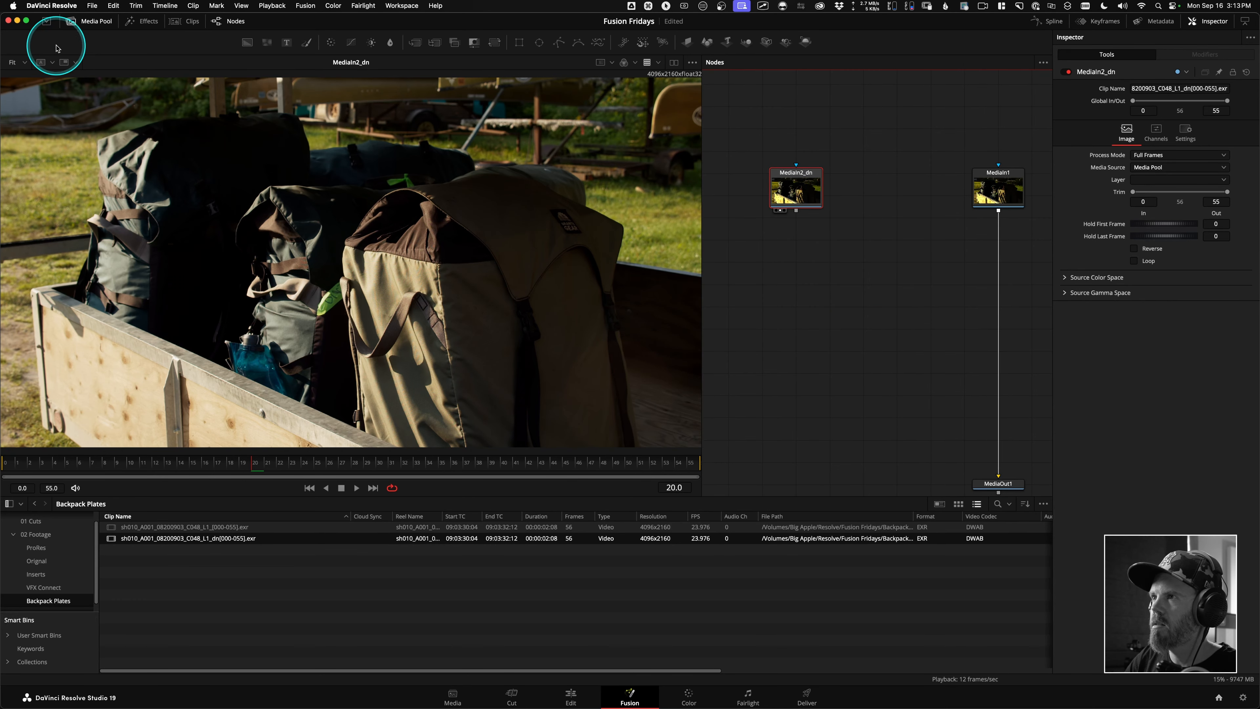
click(92, 21)
scroll(854, 278, down, 2)
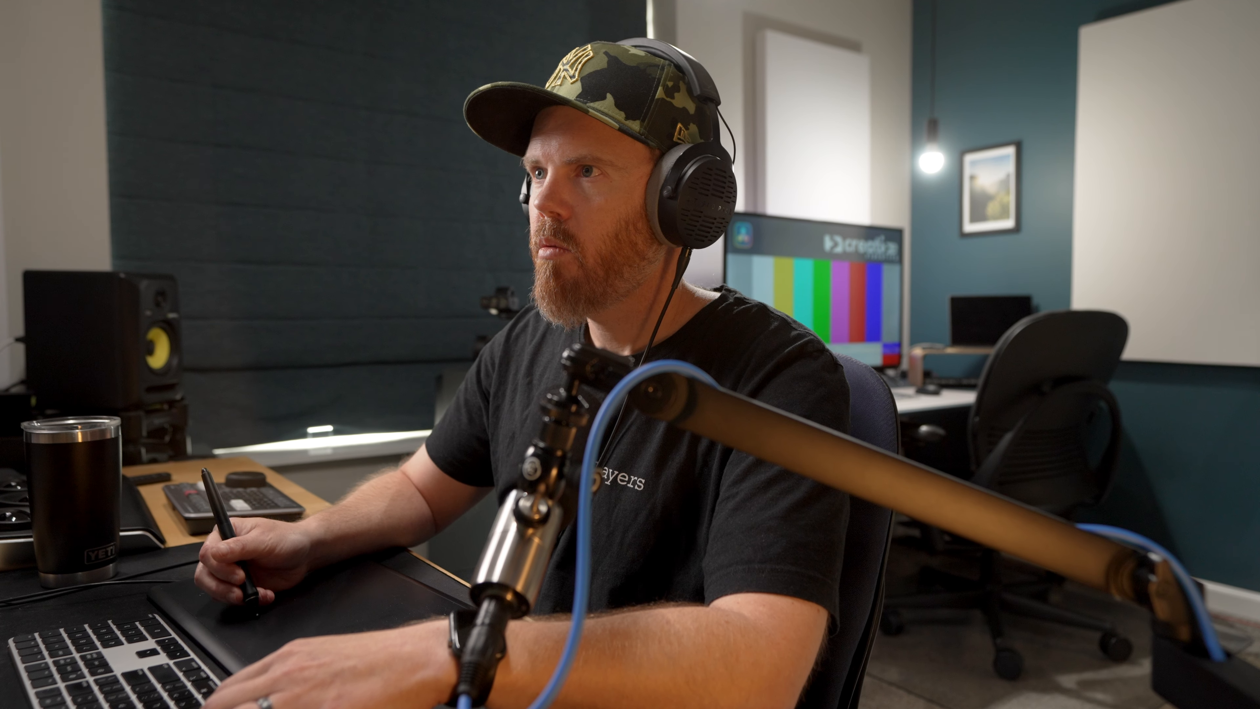
Step: Load MediaIn2_dn into the viewer's buffer B and turn on the split wipe between buffers A and B
click(47, 69)
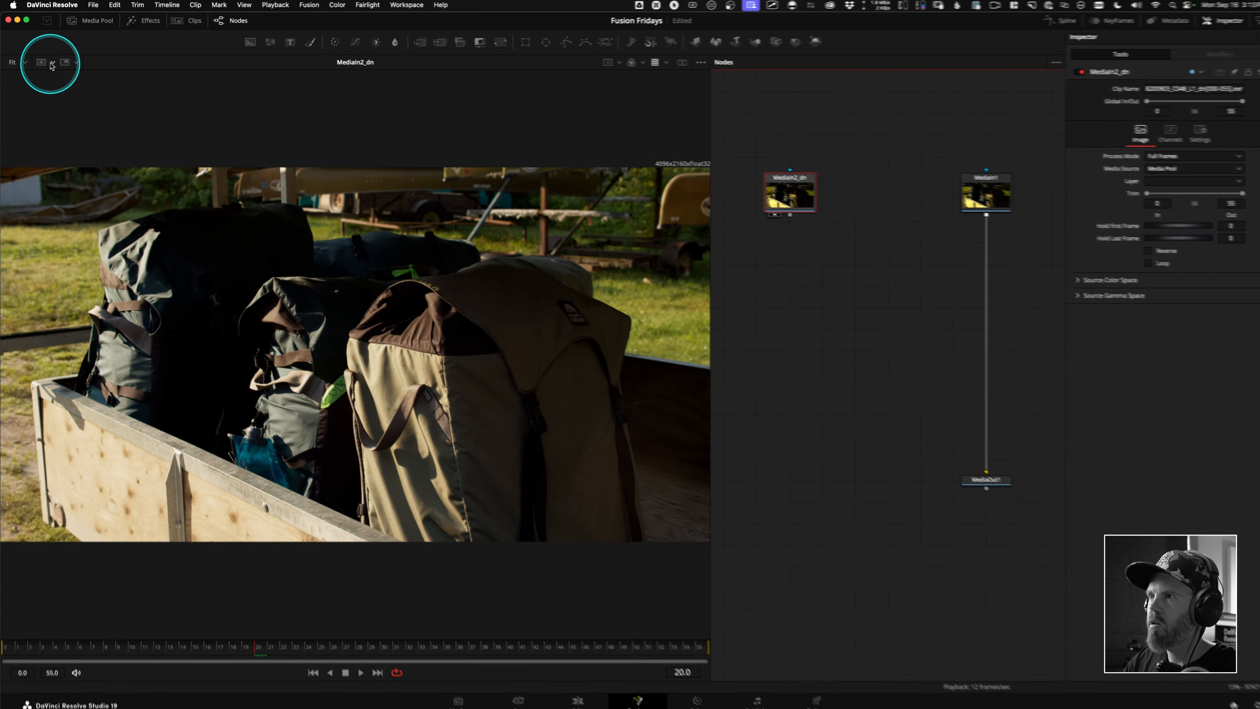
click(52, 63)
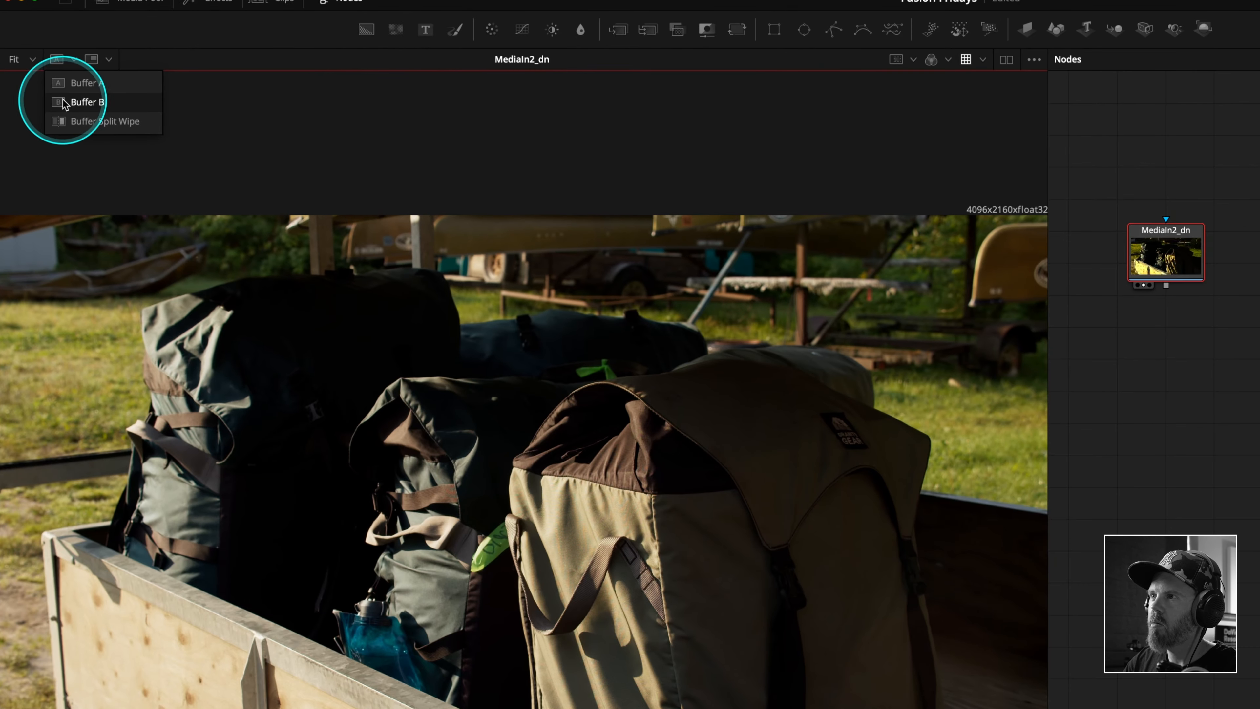
click(64, 103)
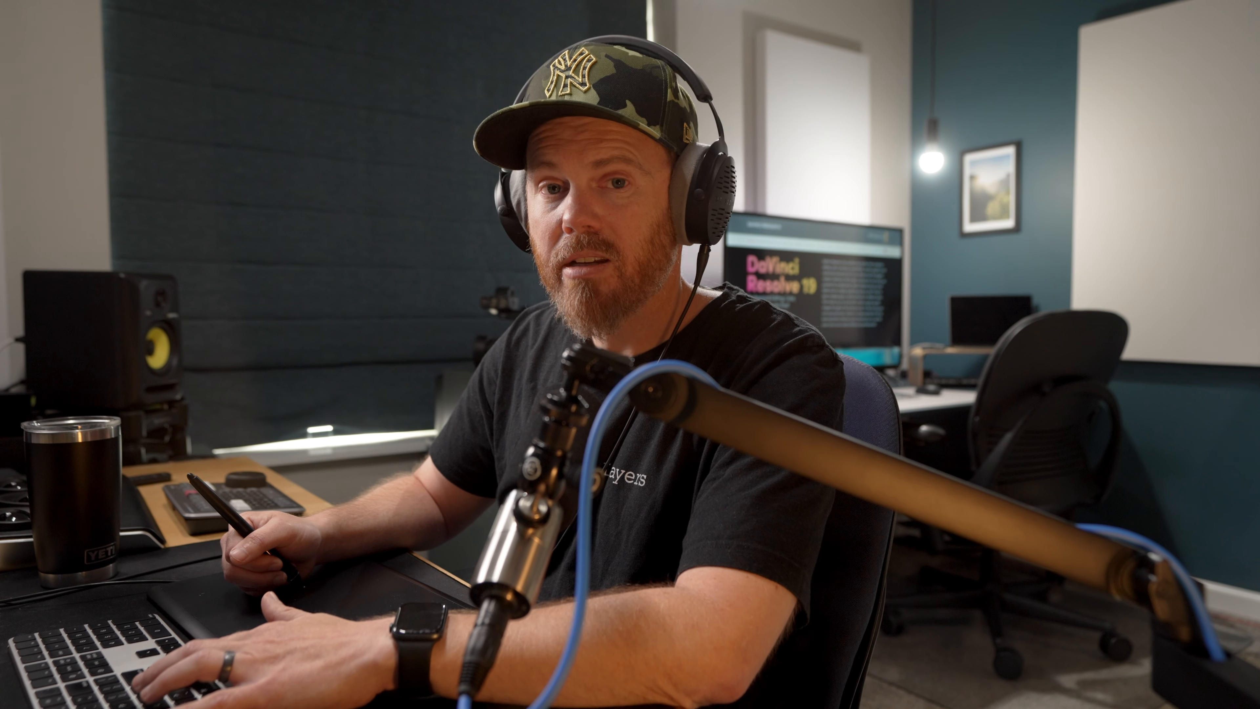
click(717, 288)
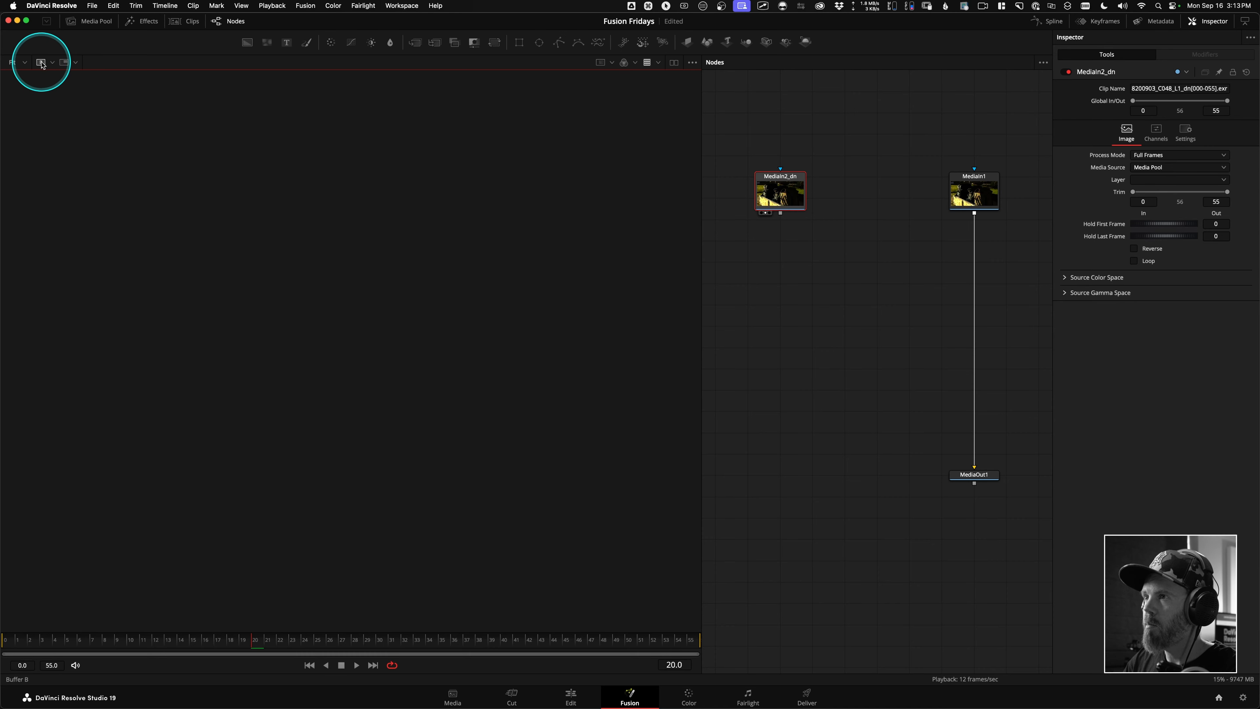
drag(780, 191, 514, 412)
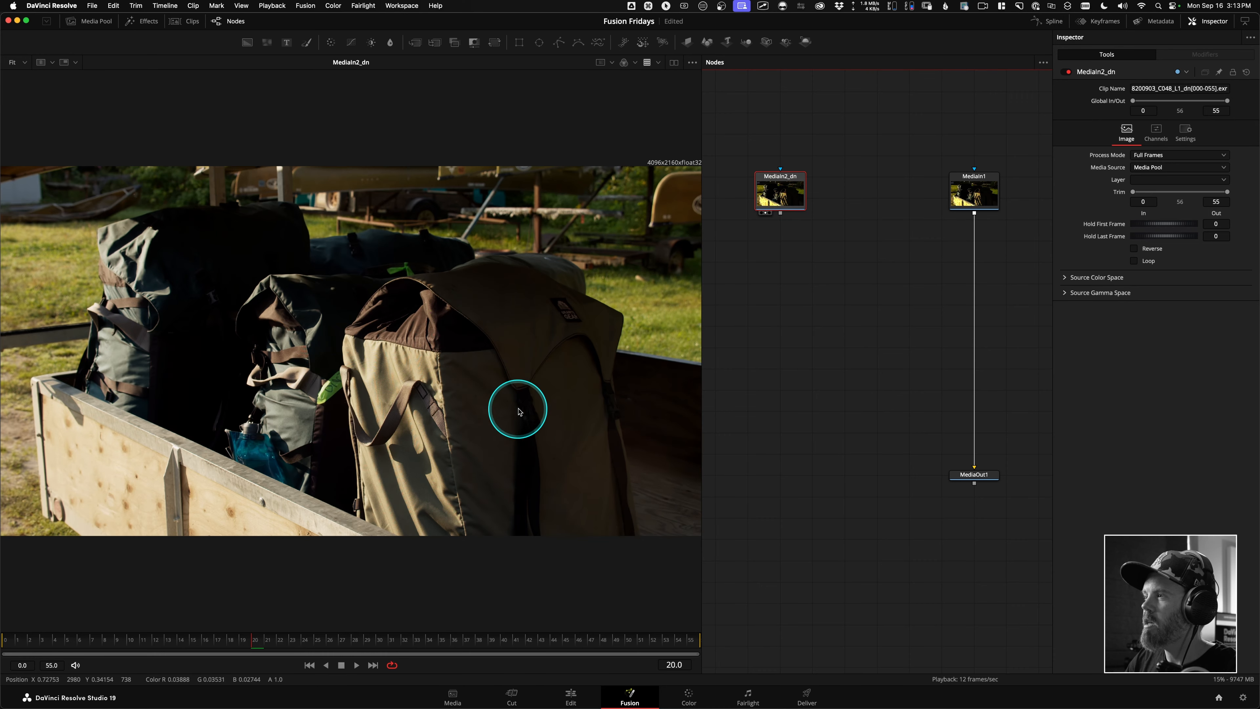
click(53, 65)
click(62, 104)
click(359, 352)
Step: Move the wipe divider across the magnified backpack to compare buffers A and B up close
scroll(467, 280, up, 10)
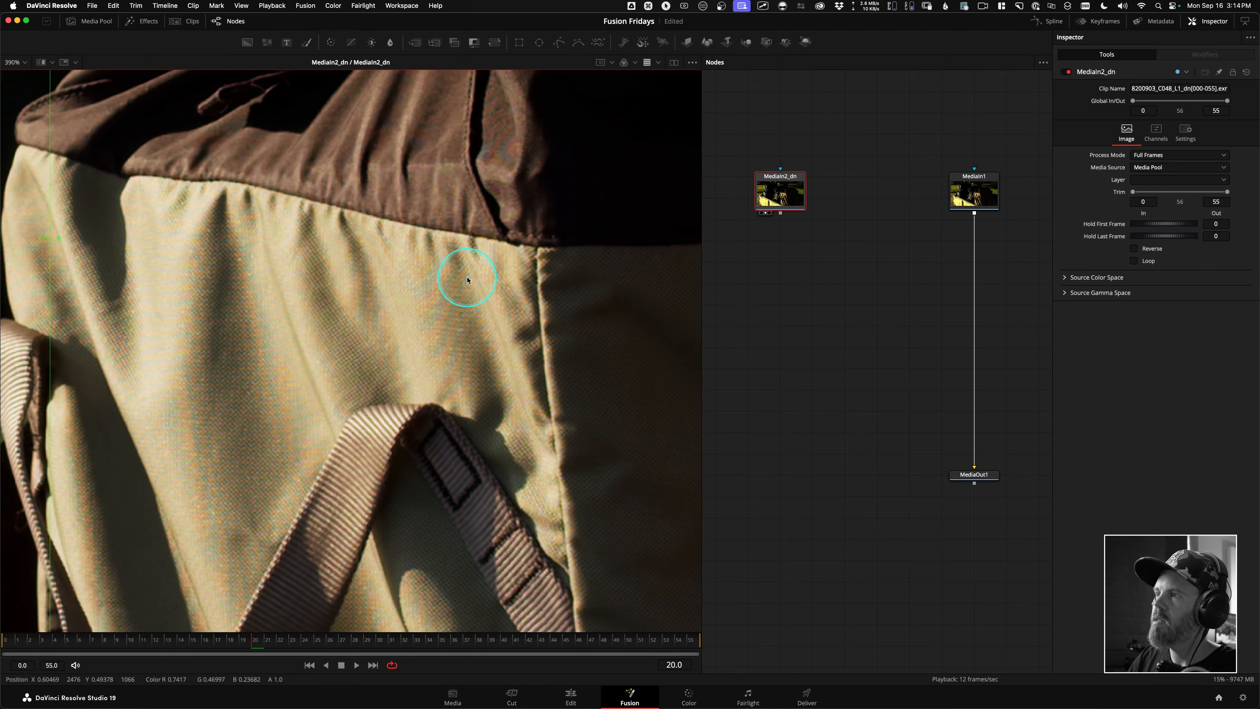
drag(137, 236, 355, 402)
drag(416, 261, 439, 317)
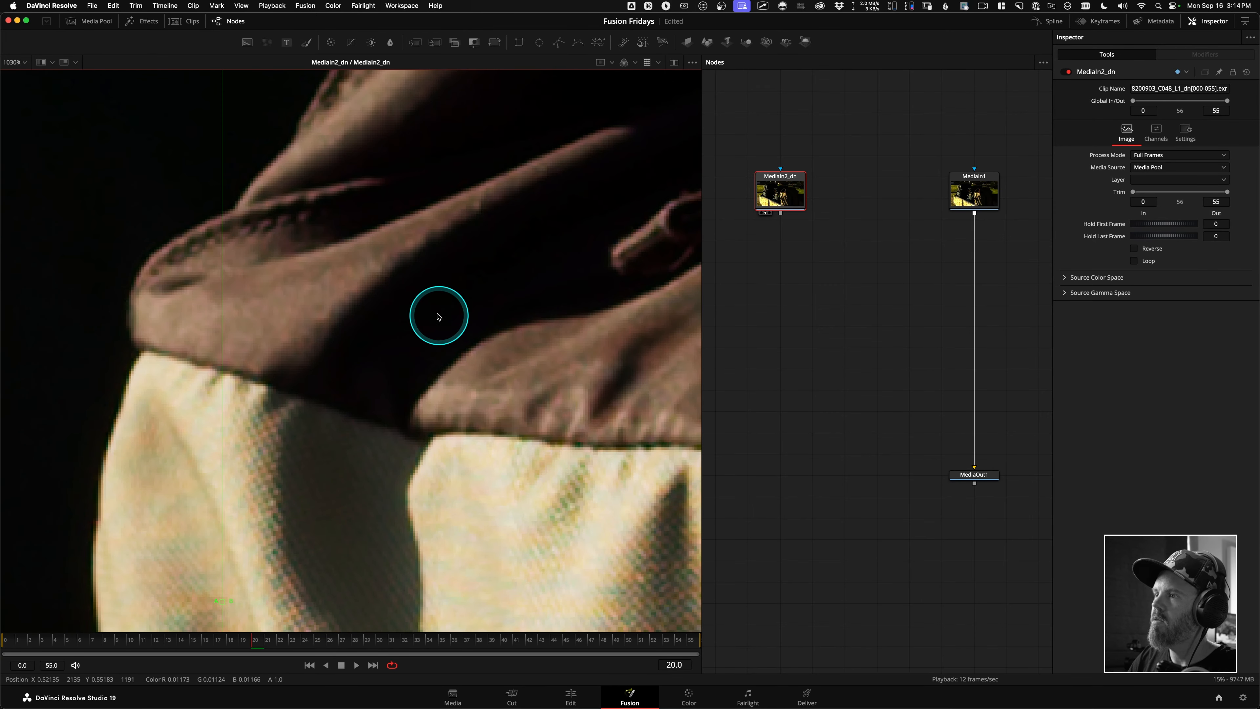
scroll(307, 318, down, 5)
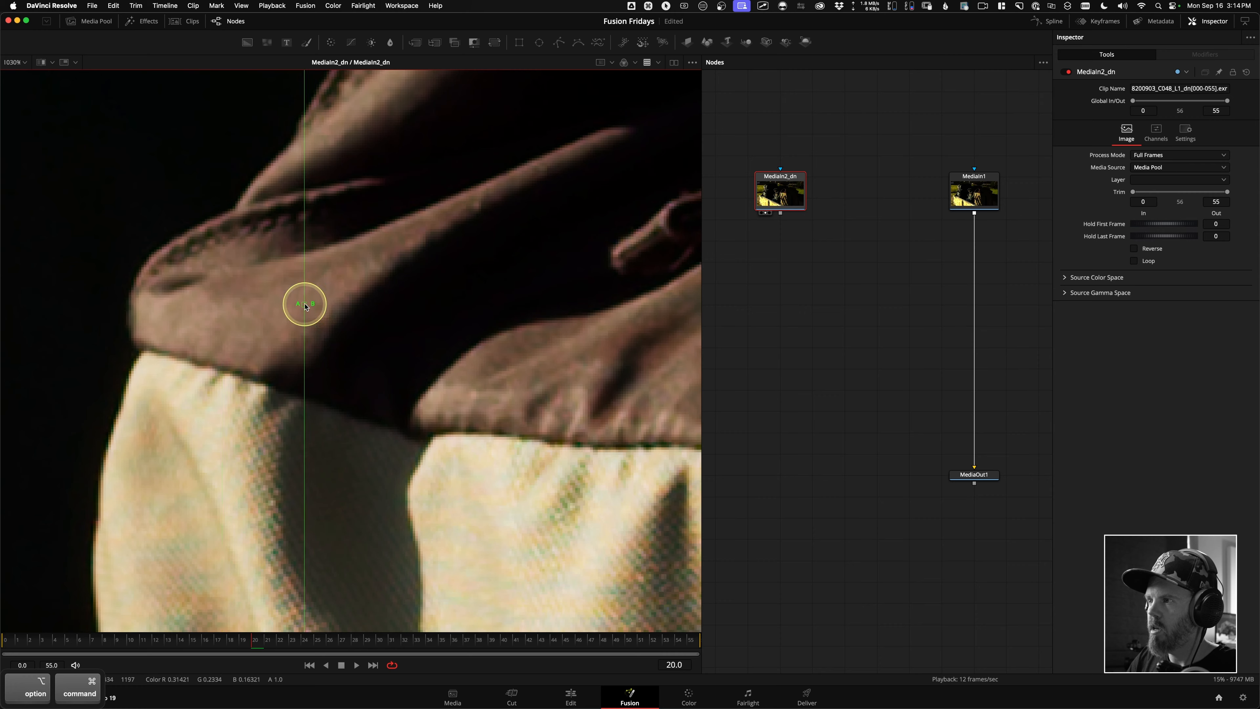
Step: Try a gain of 1.77 stops on buffer A's OCIO display LUT, compare both wipe sides, and reset the gain to 0.0
click(657, 62)
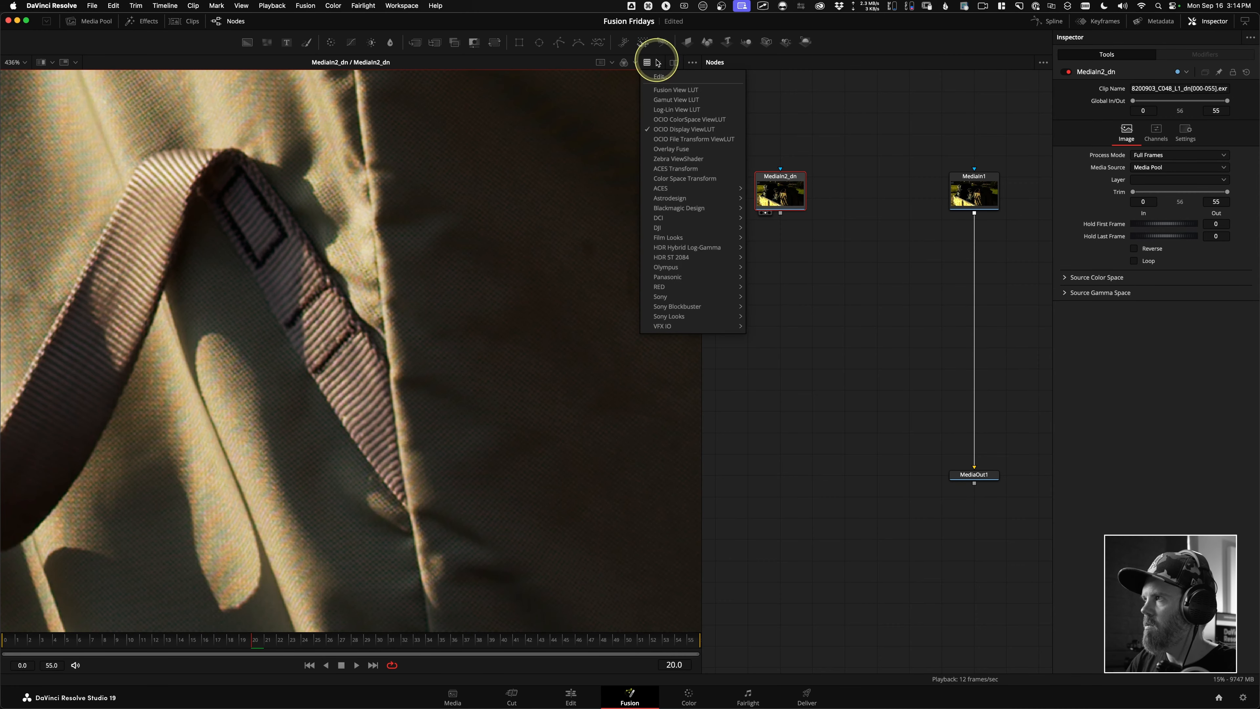
click(658, 78)
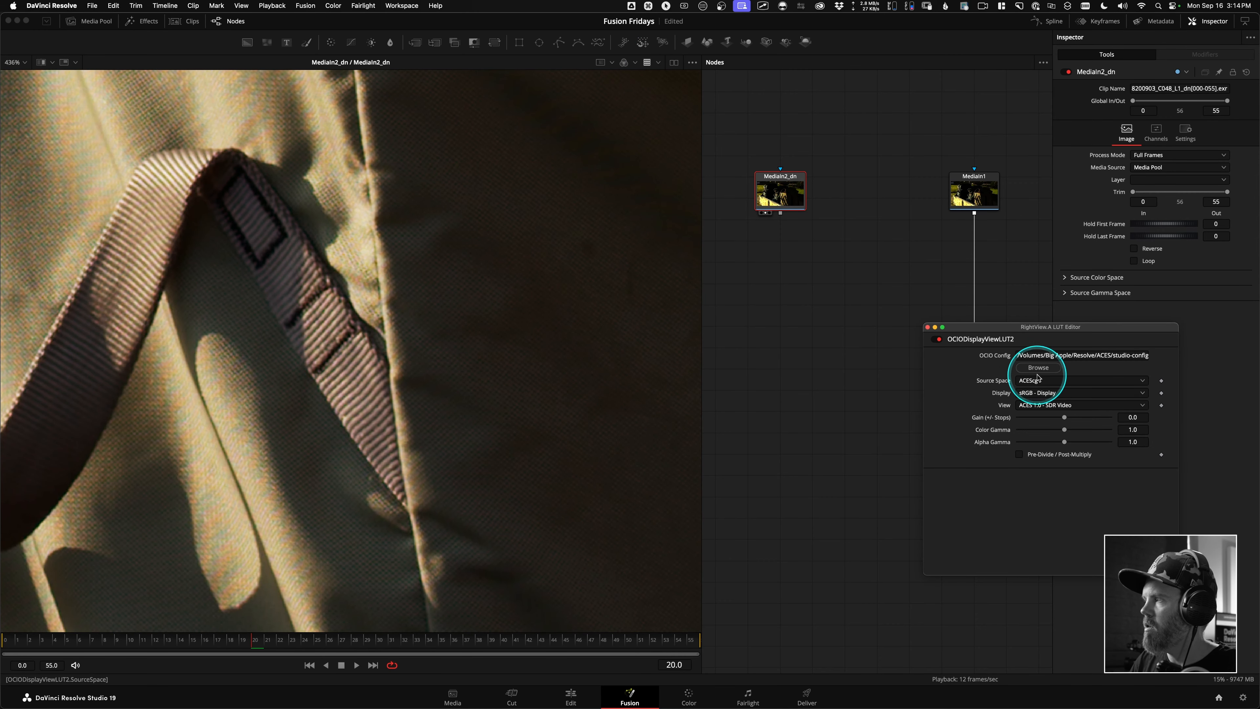
drag(1065, 417, 1080, 417)
drag(561, 311, 422, 375)
scroll(422, 374, down, 5)
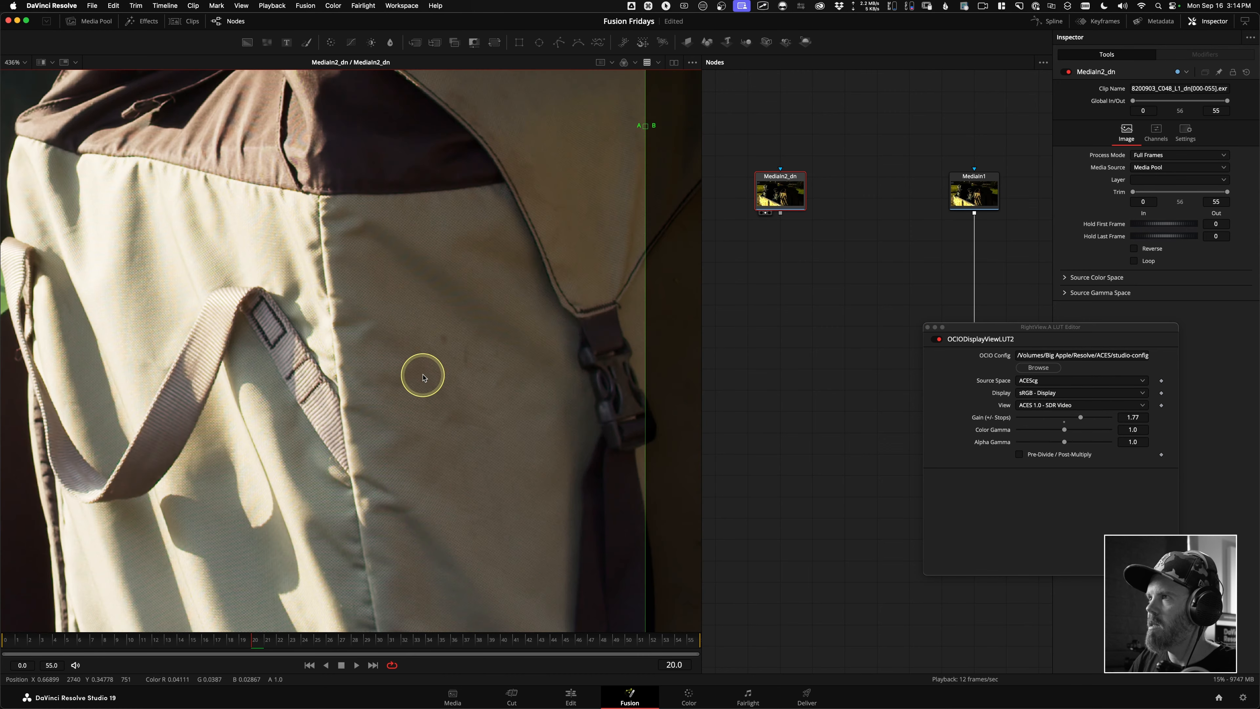
drag(329, 149, 285, 172)
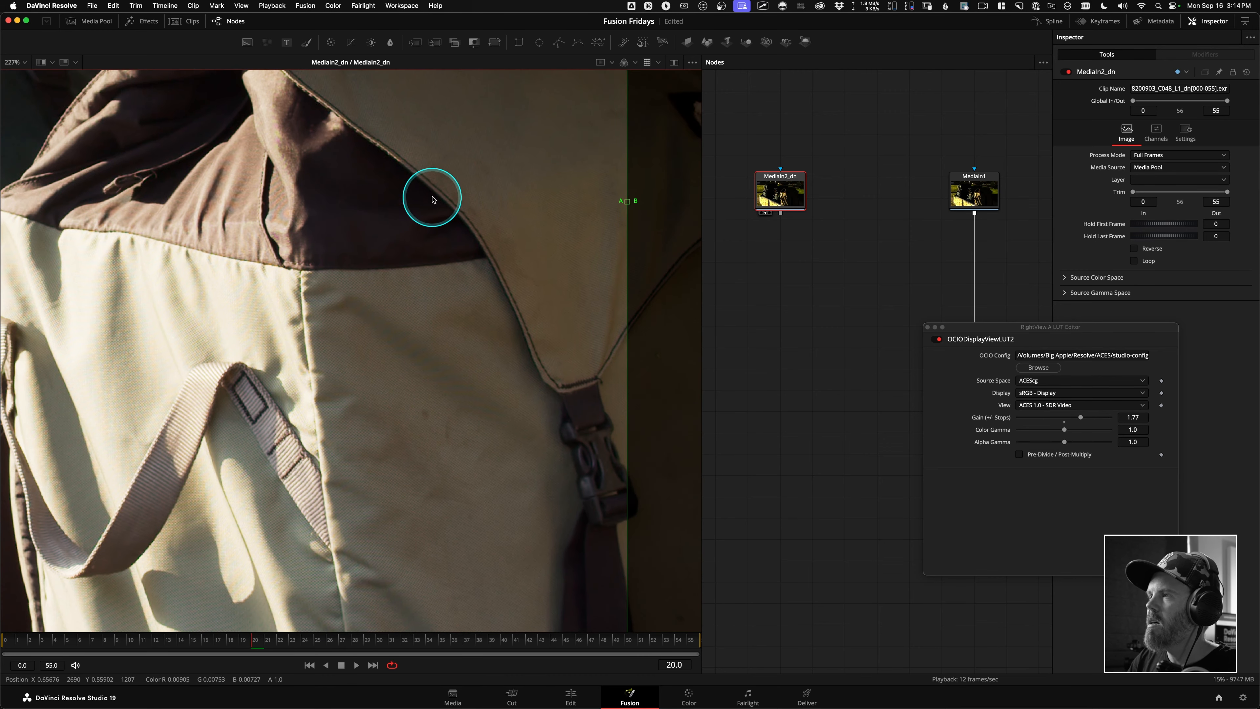
drag(432, 198, 342, 189)
scroll(341, 191, down, 2)
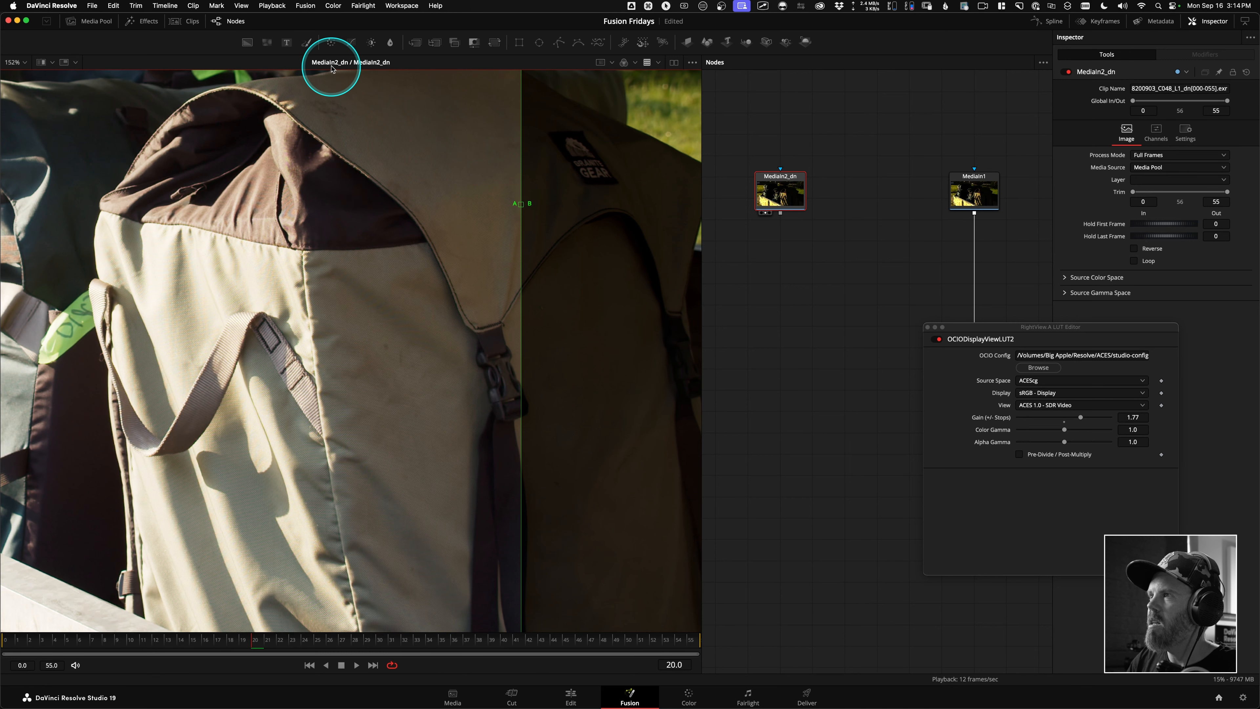
drag(1080, 417, 1064, 418)
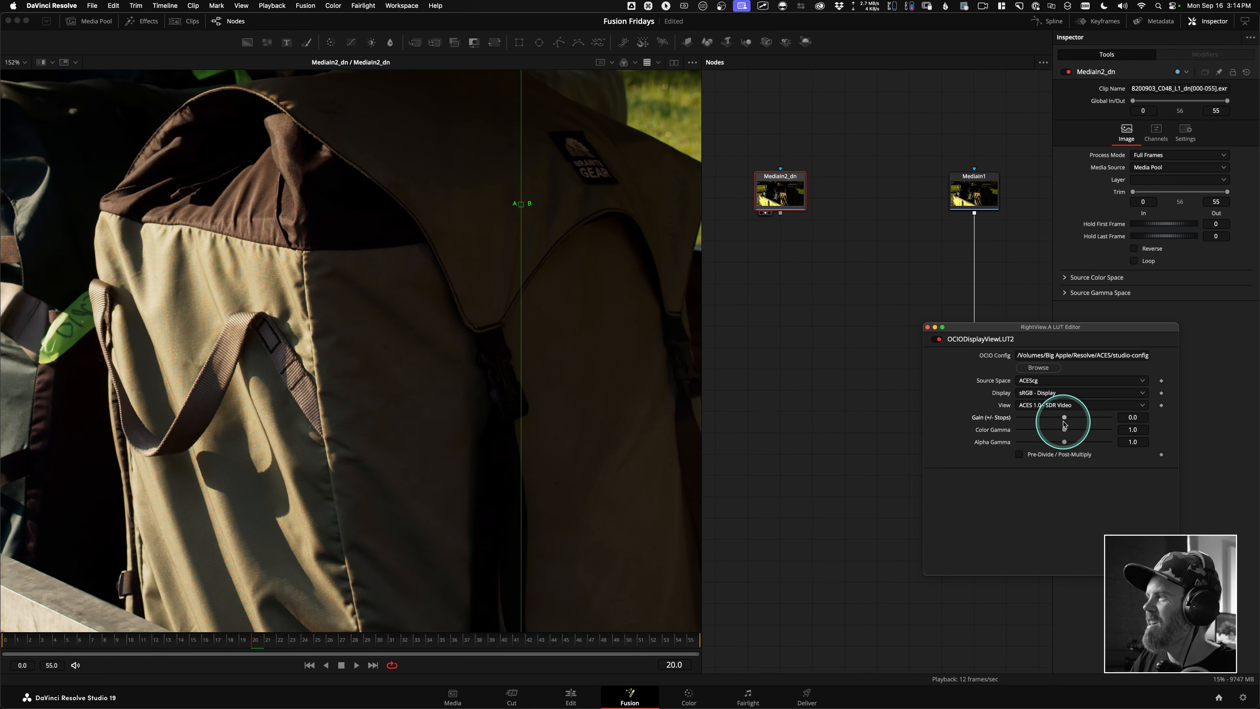
Step: Load the original MediaIn1 plate into buffer A and sweep the wipe over the Granite Gear patch to compare it with MediaIn2_dn
drag(976, 188, 422, 290)
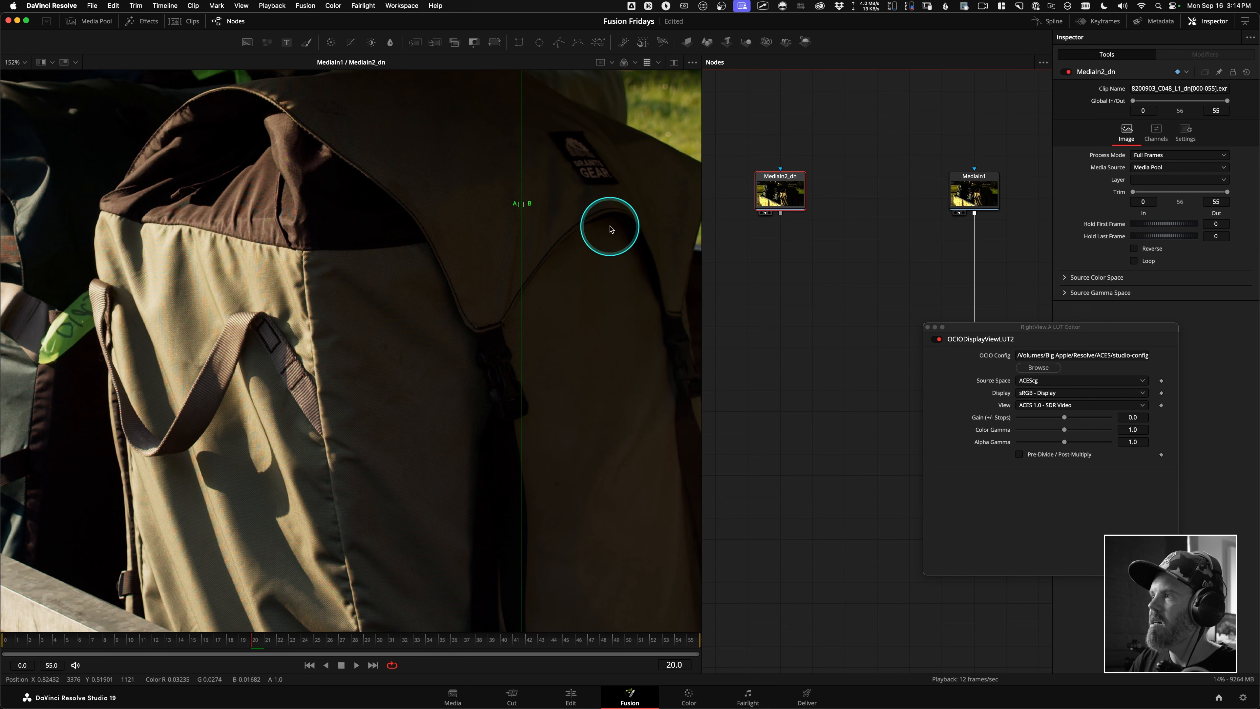
drag(521, 203, 471, 206)
drag(471, 205, 357, 205)
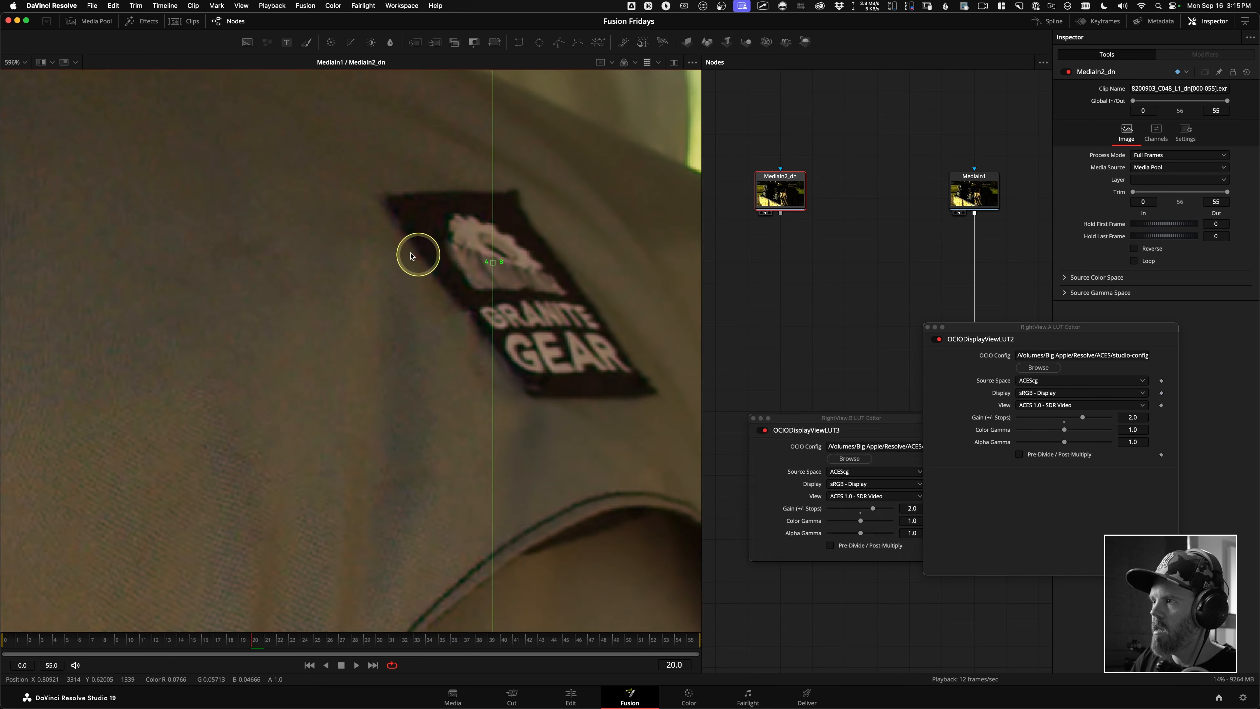
drag(418, 255, 12, 250)
drag(17, 344, 388, 302)
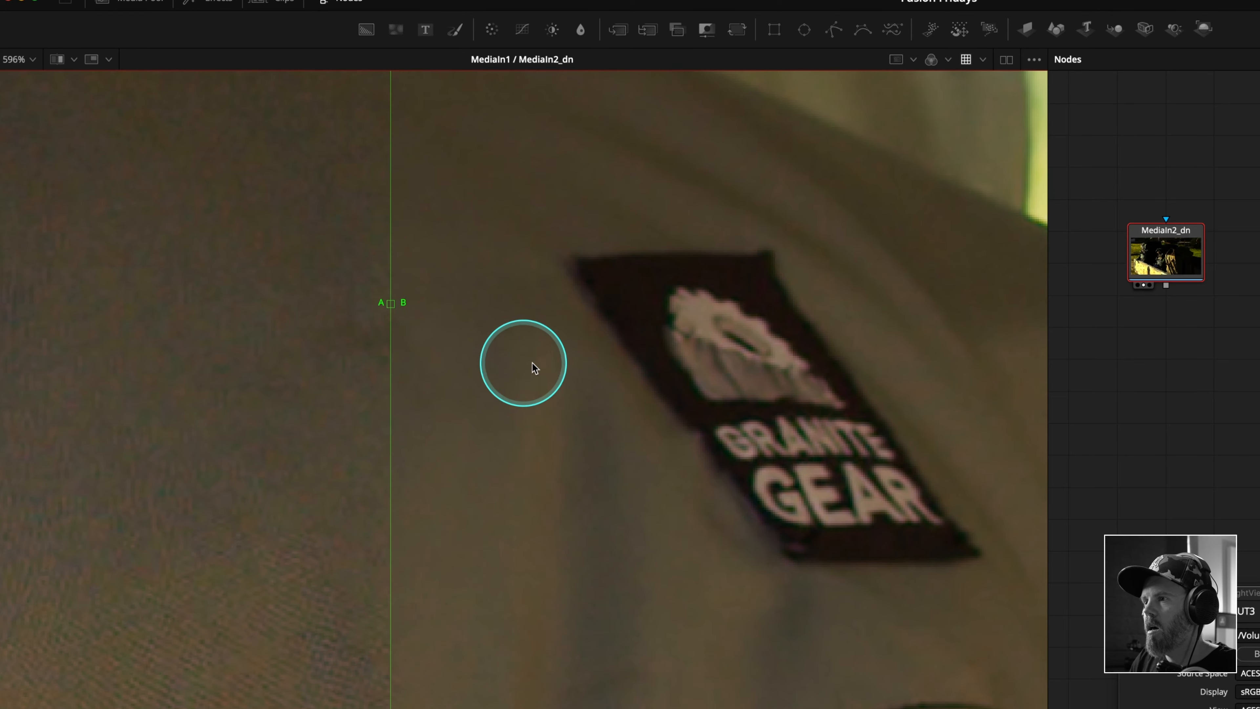
scroll(506, 360, down, 2)
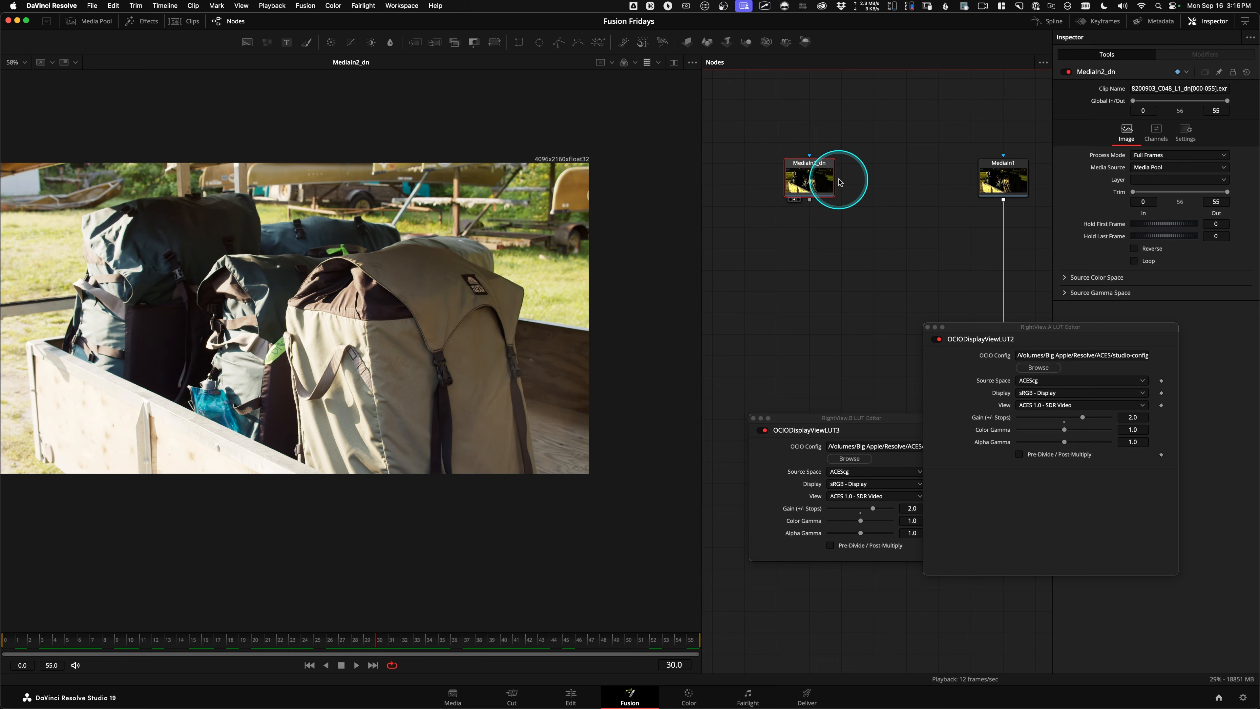
Step: Add a Time Speed node after MediaIn2_dn and show it in the viewer
key(shift+space)
text(time)
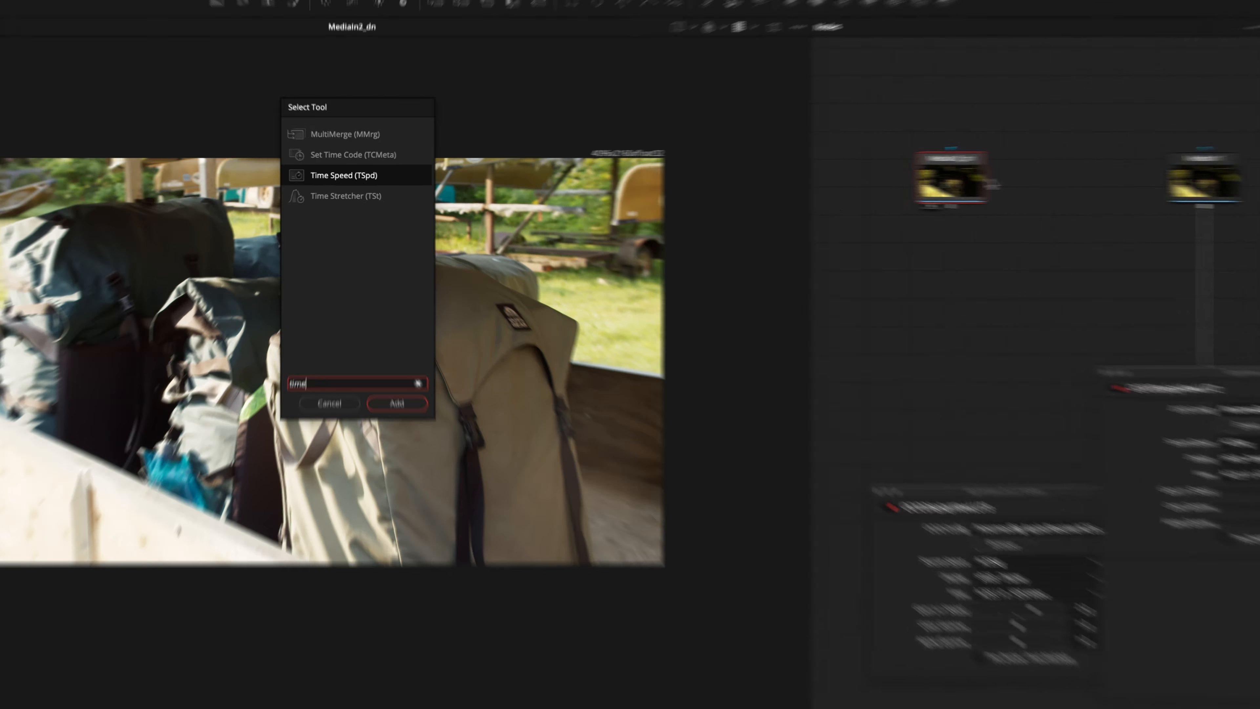
key(Return)
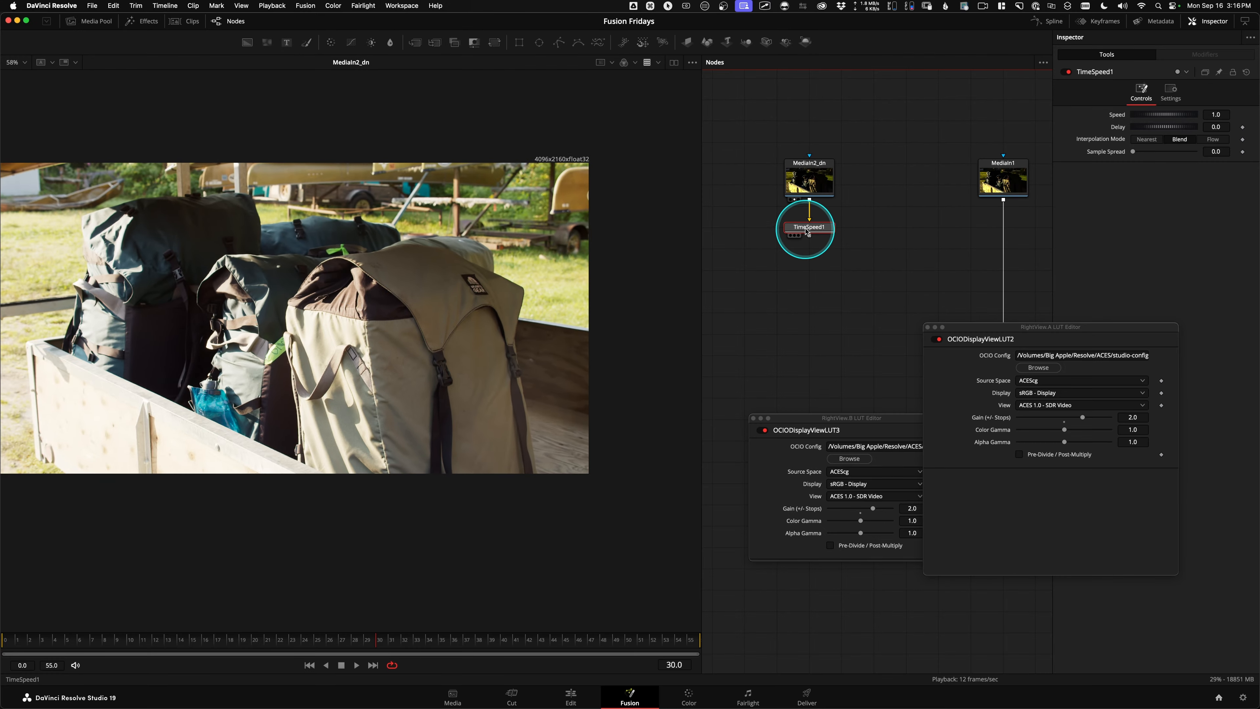
drag(813, 232, 540, 315)
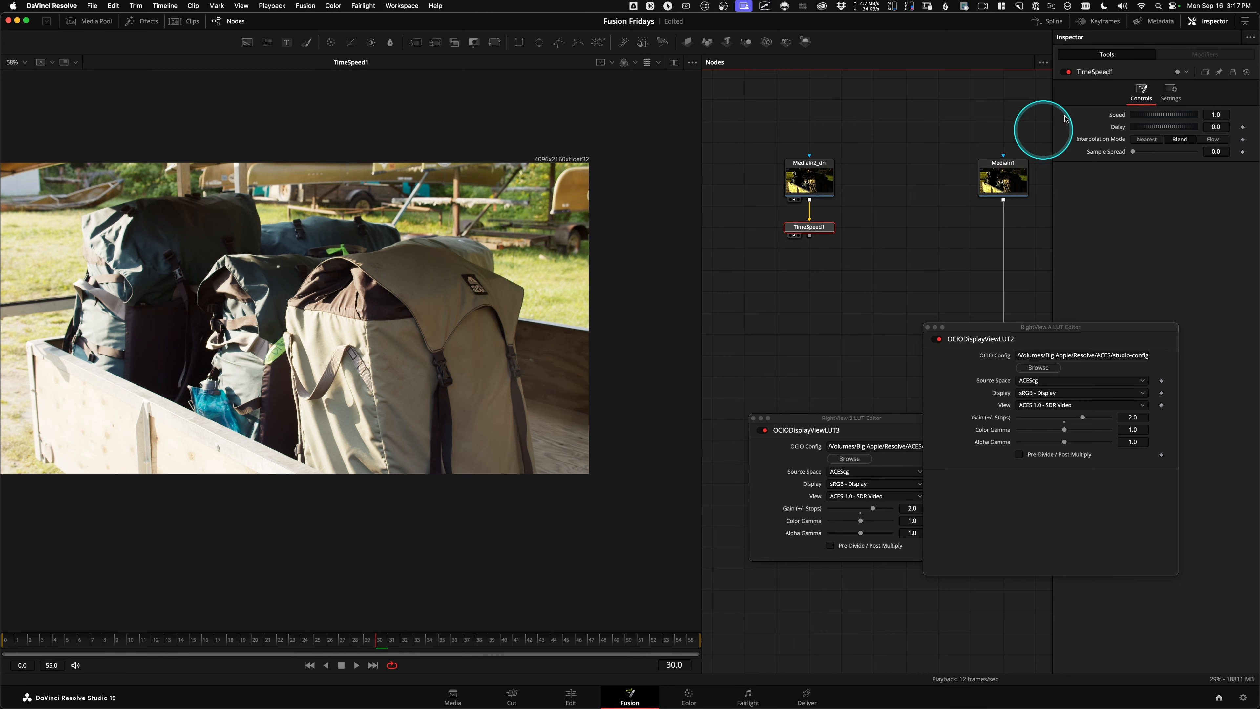
Step: Freeze the plate on frame 30 by setting TimeSpeed1's speed to 0.0 and its delay to 30.0
drag(1218, 115, 1215, 115)
double_click(1217, 117)
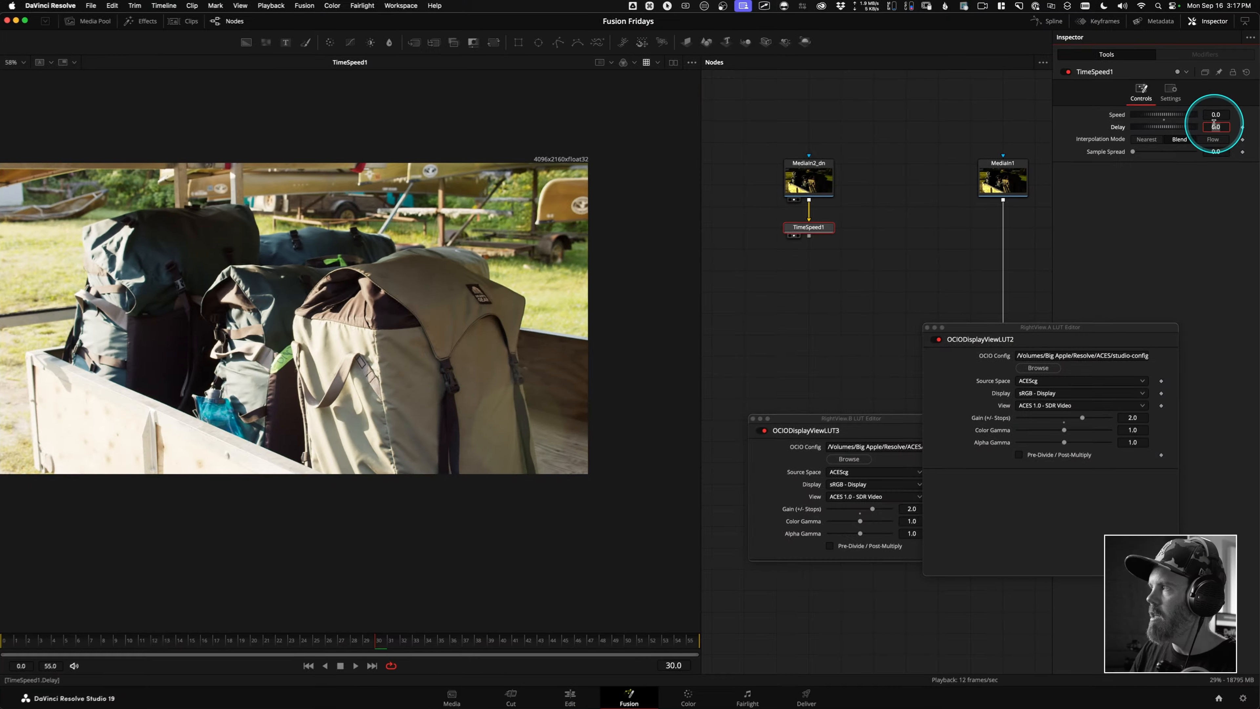
text(0)
key(Tab)
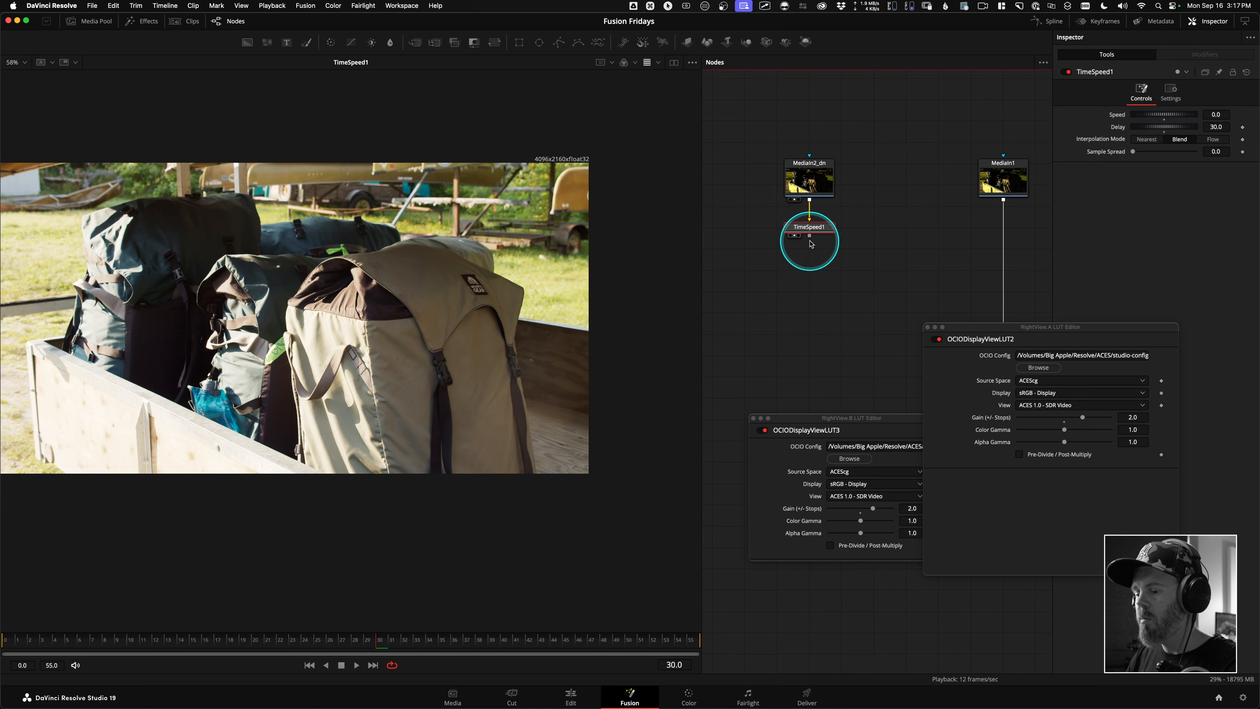
Step: Rename the TimeSpeed1 node to TimeSpeed1_fr30
key(F2)
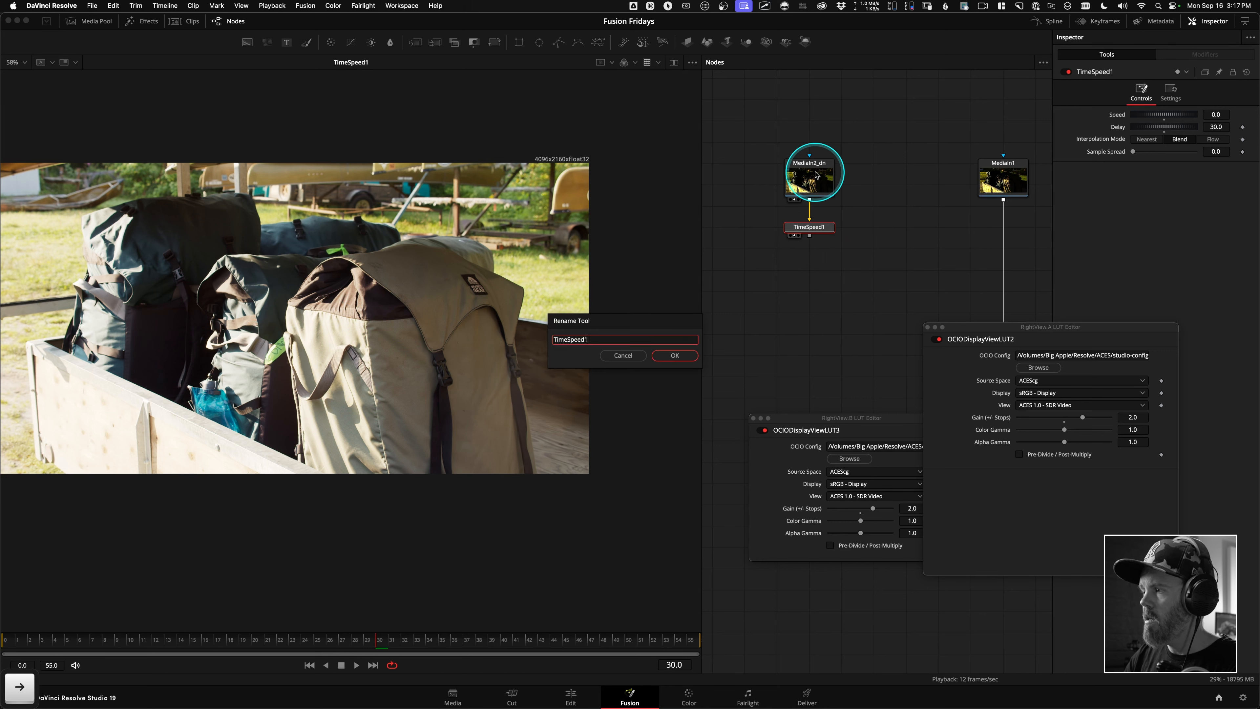
text(_fr)
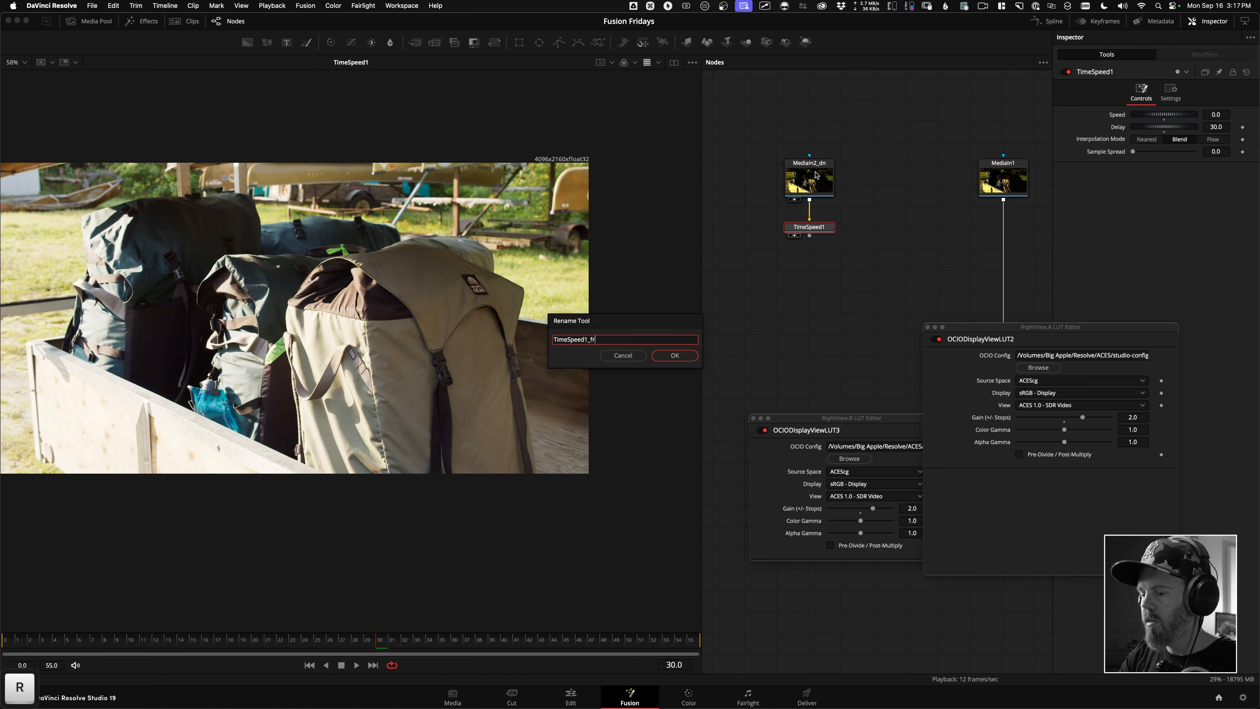
text(30)
key(Return)
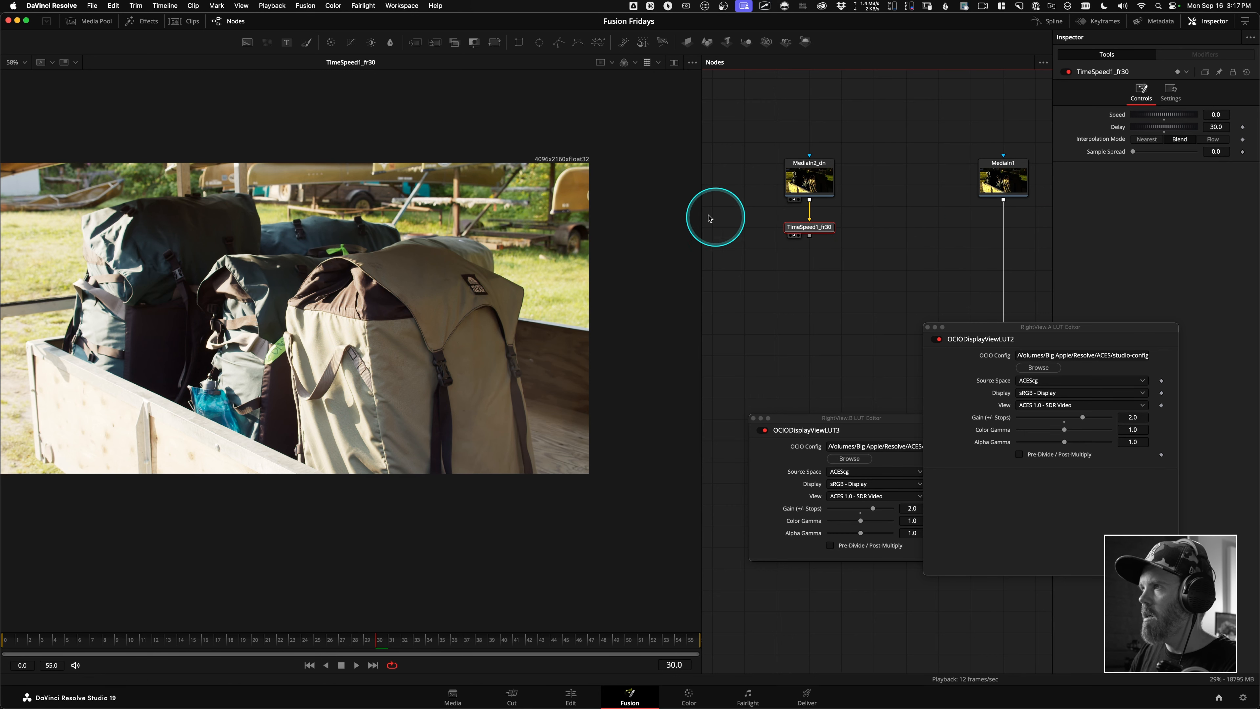
Step: Reset the gain to 0.0 stops on the OCIO display LUTs of both viewer buffers A and B
right_click(303, 262)
click(419, 219)
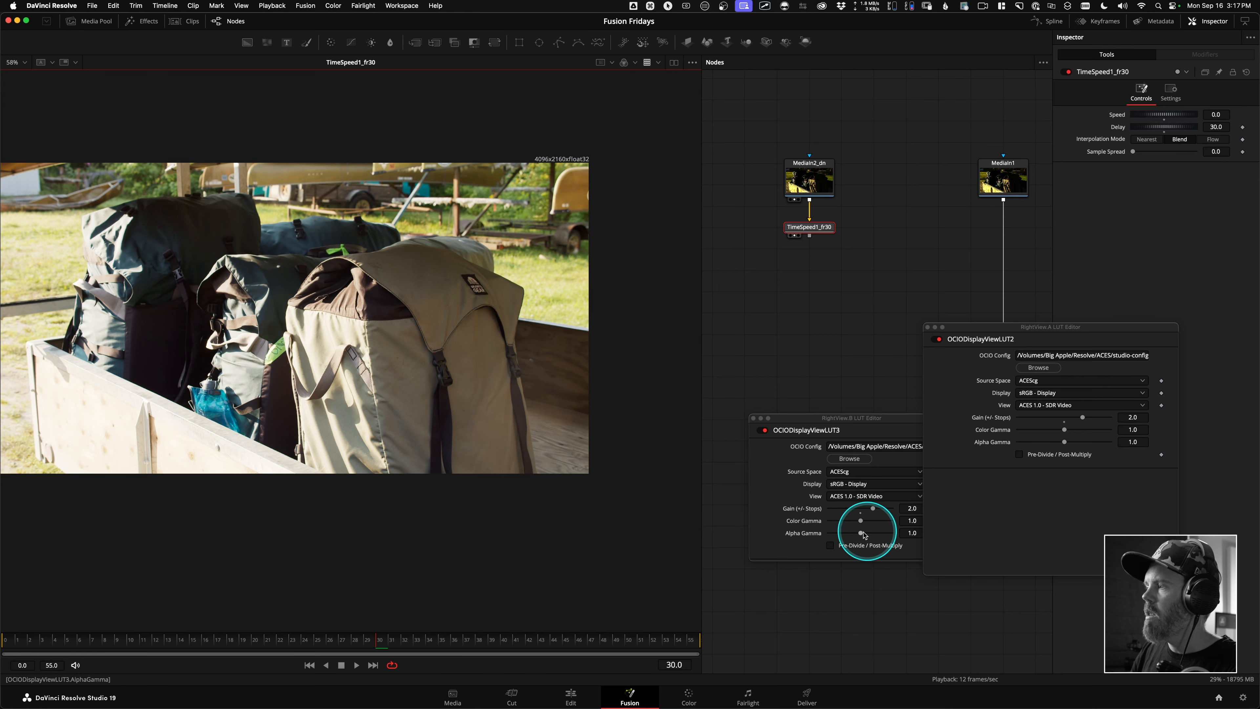
click(1065, 424)
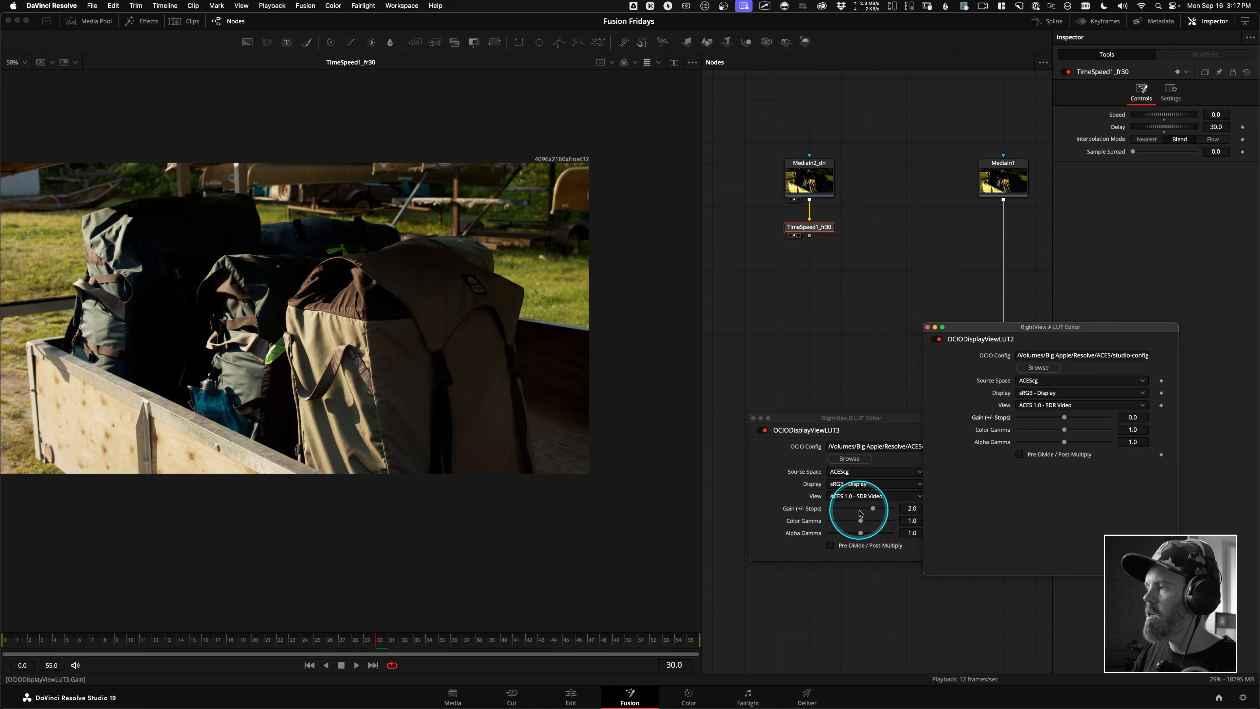
click(859, 514)
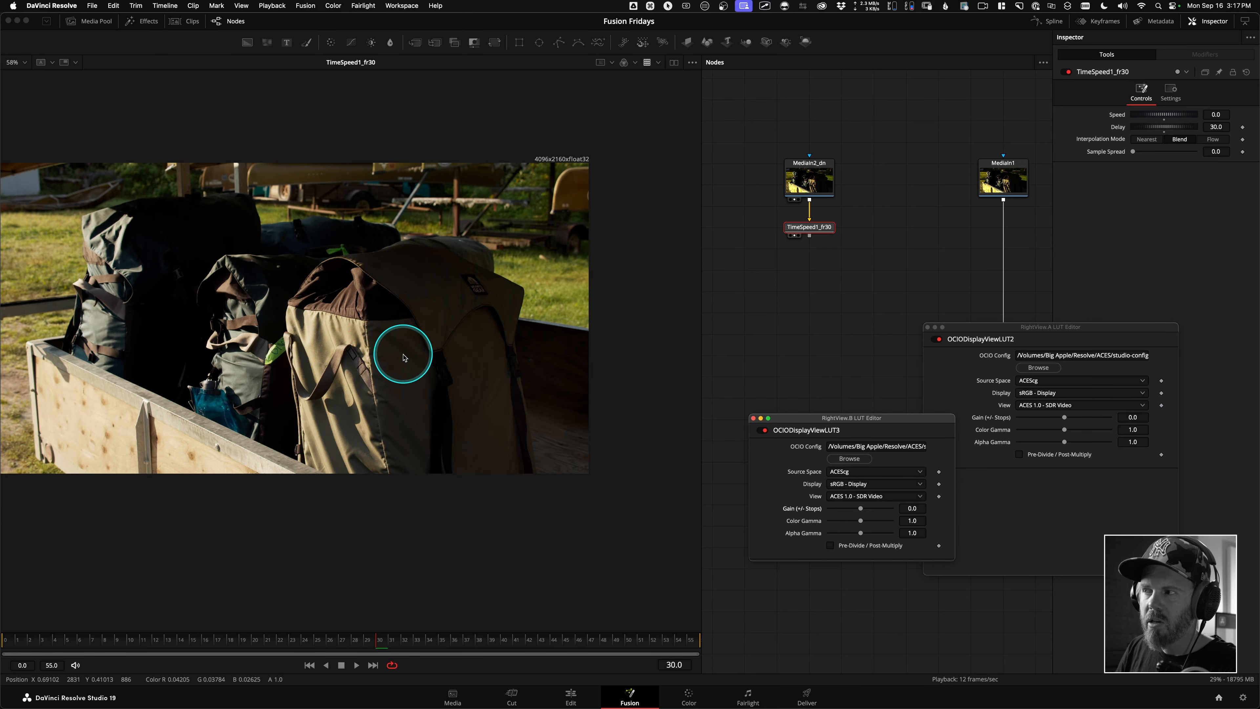
Step: Start saving the TimeSpeed1_fr30 viewer image to disk and name the file backpack_dn_v01
drag(390, 317, 431, 323)
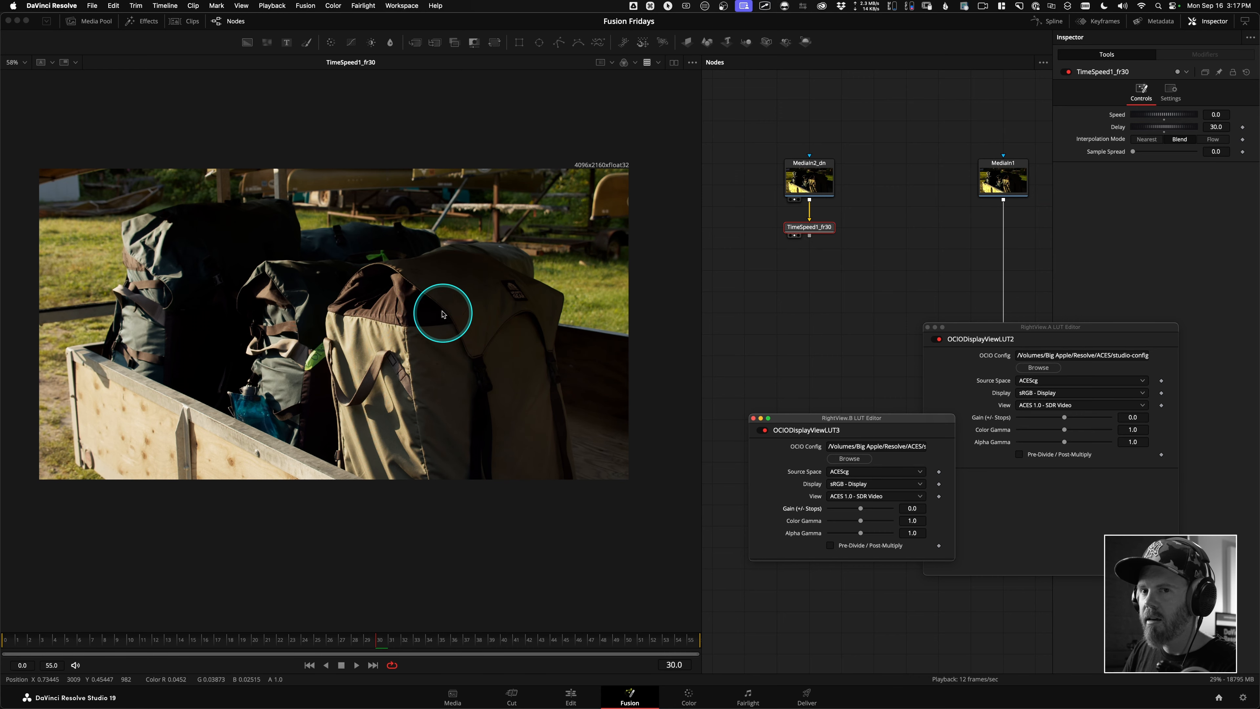
drag(428, 303, 416, 293)
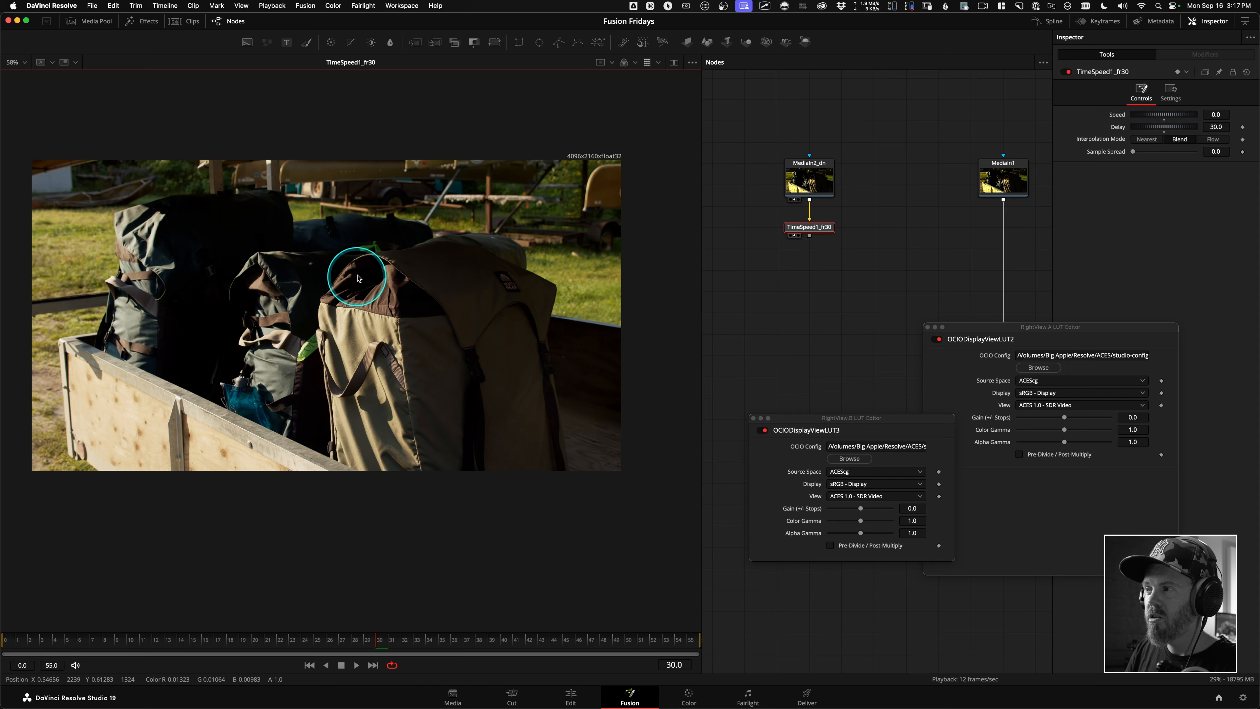
ctrl+click(377, 278)
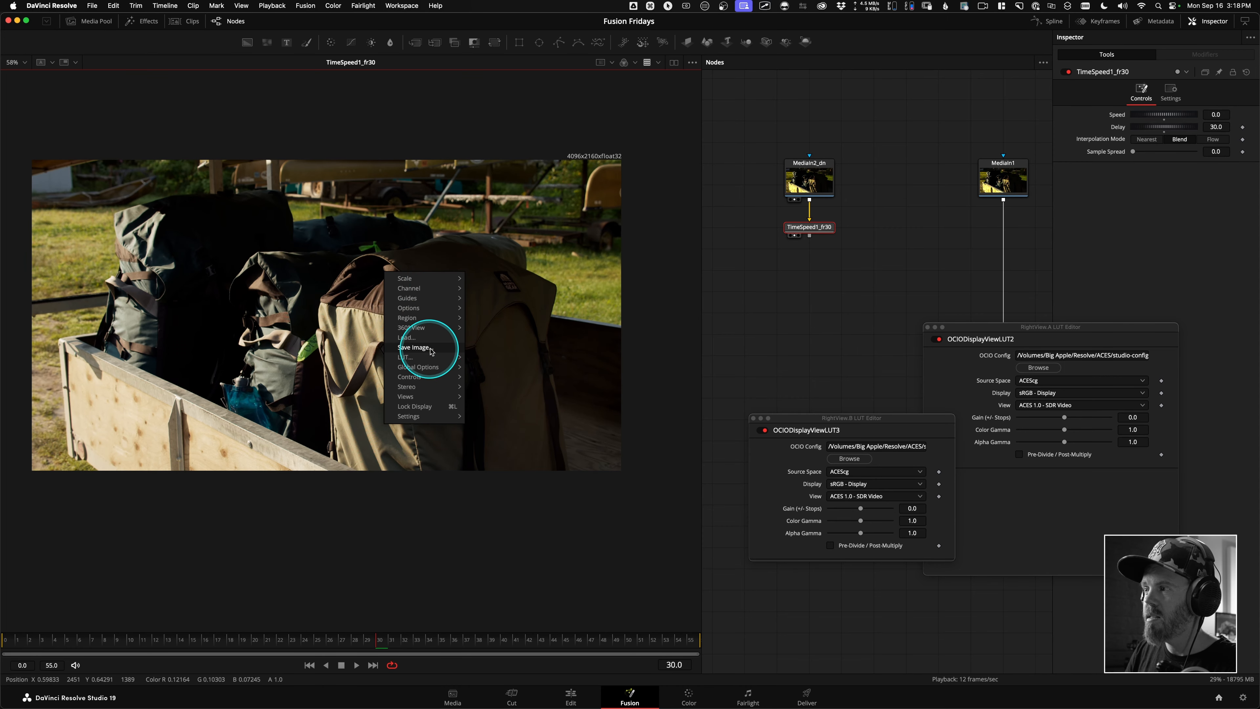
click(415, 347)
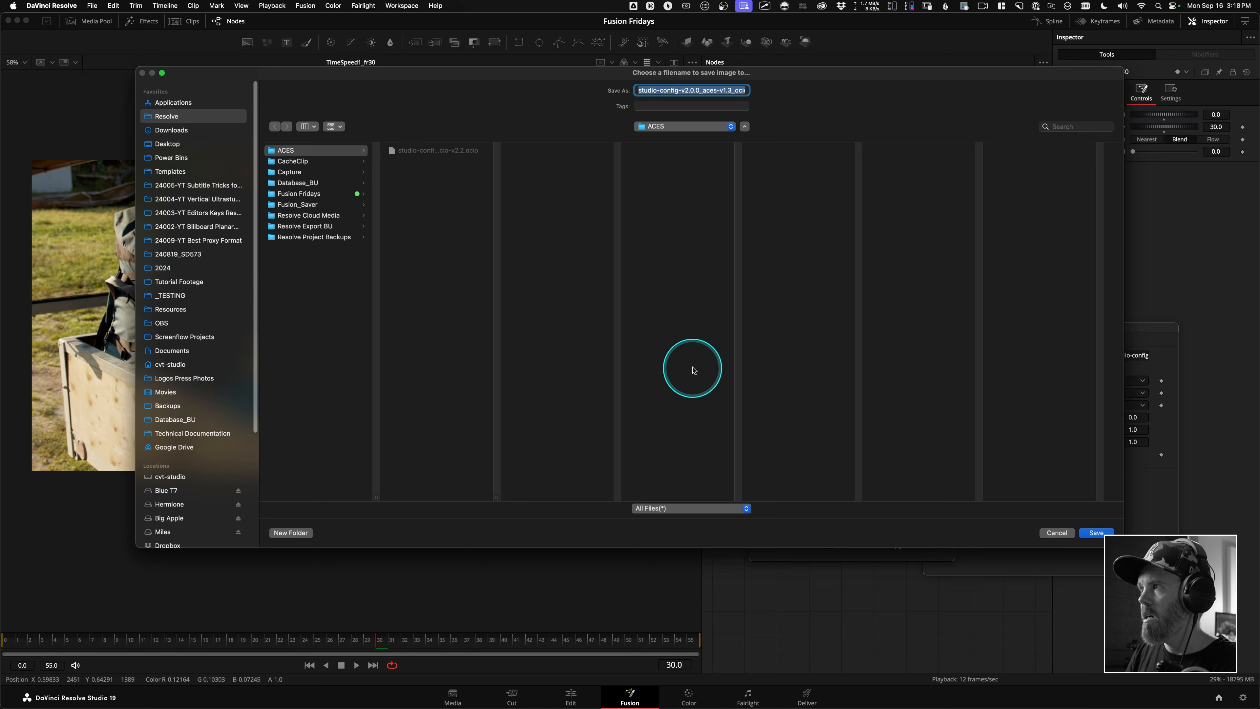
drag(512, 79, 491, 239)
text(backpa)
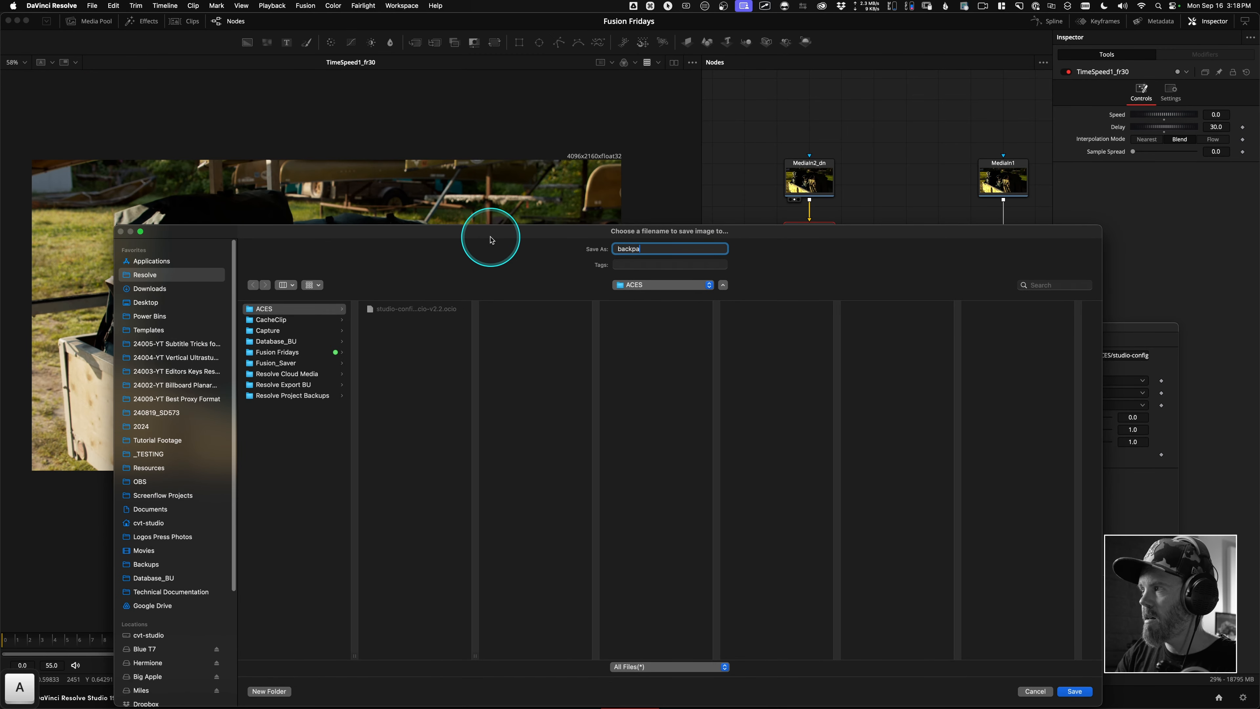
text(ck_dn_)
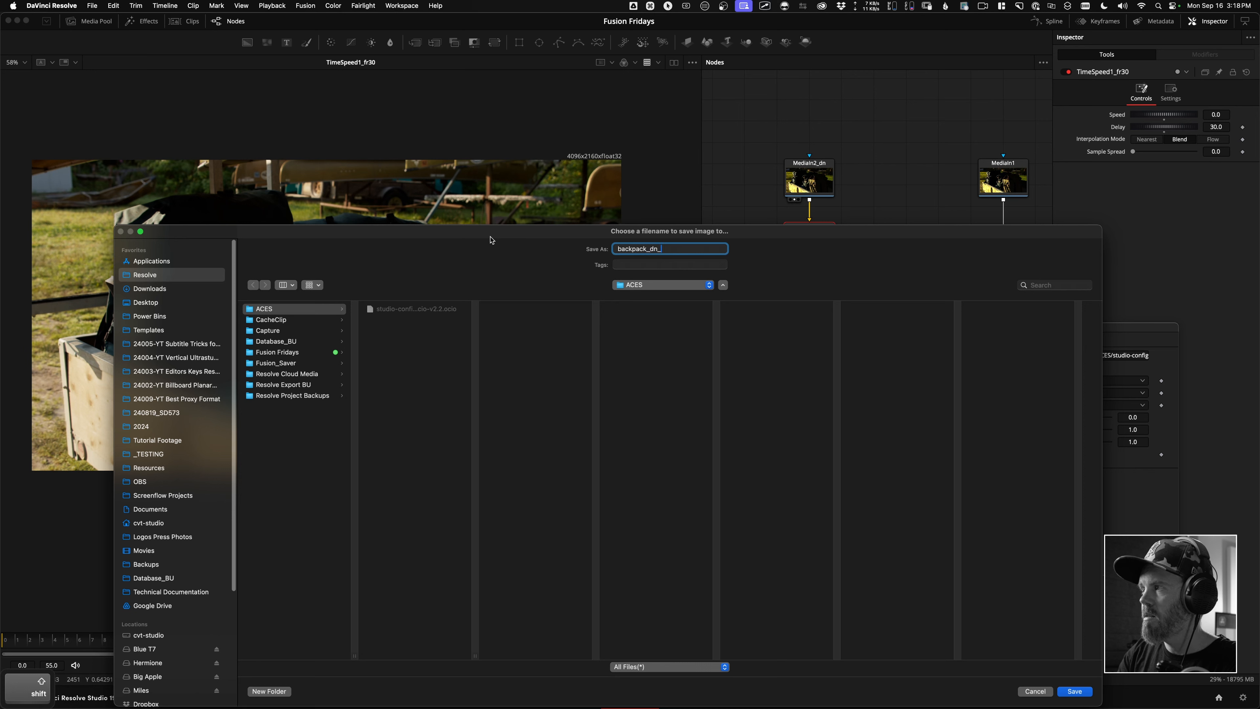
key(BackSpace)
key(BackSpace)
text(_v01)
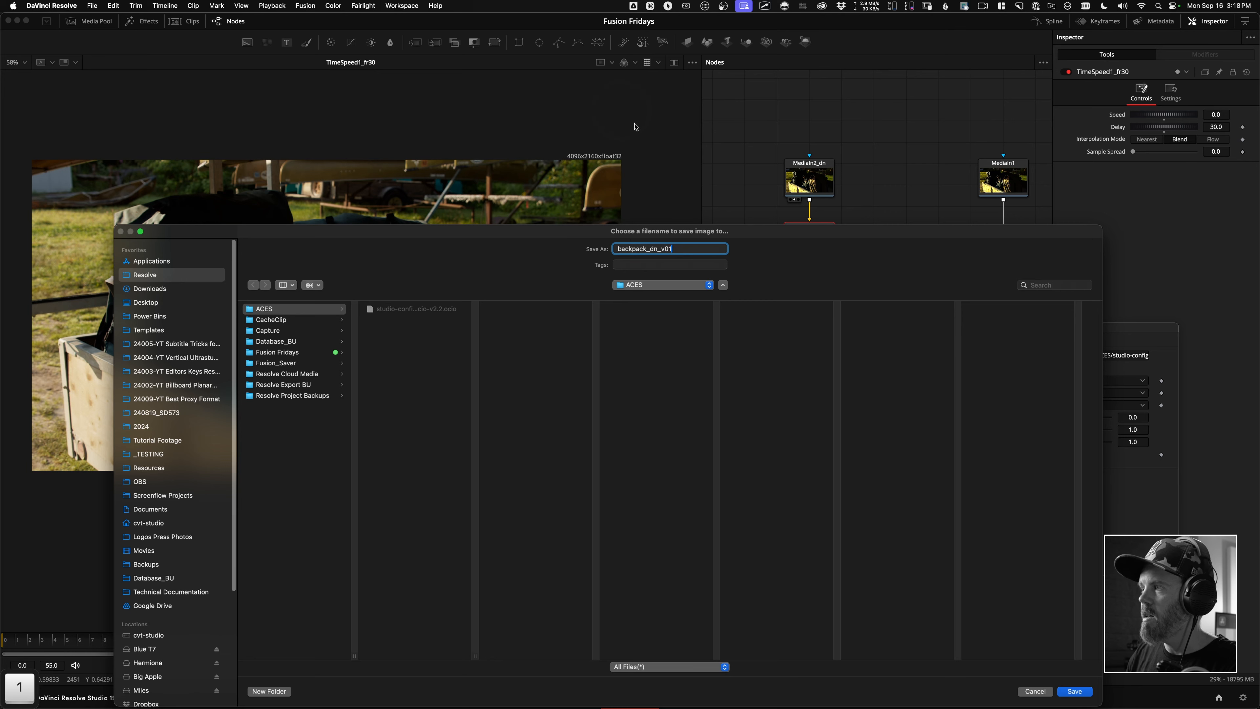
Step: Create a folder named affinity inside Fusion Fridays/Backpack_Affinity as the save location
drag(492, 233, 457, 185)
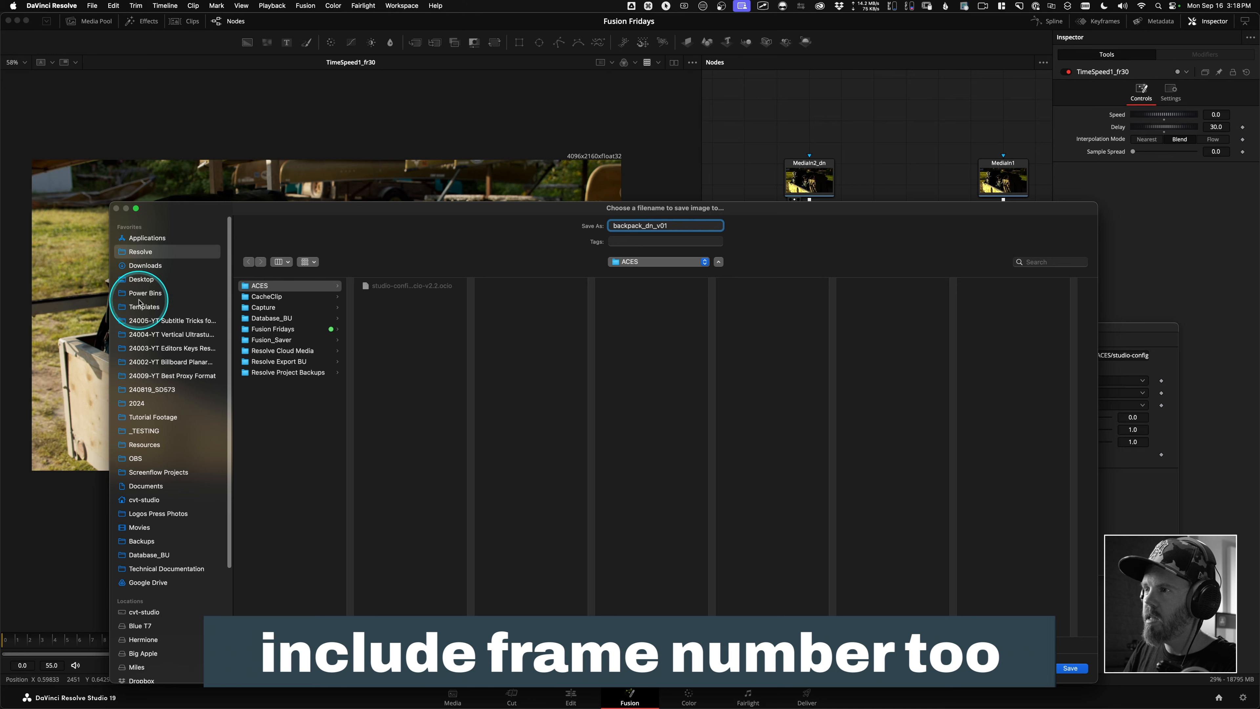
click(289, 329)
click(392, 286)
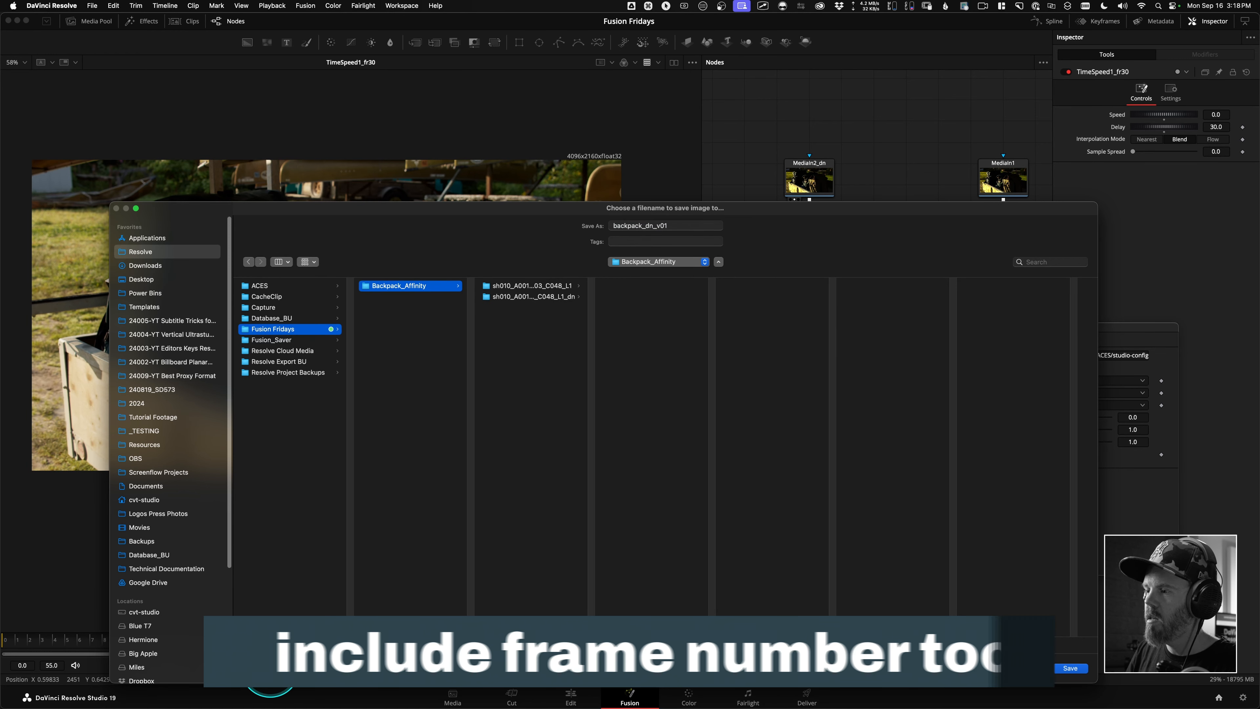
click(287, 675)
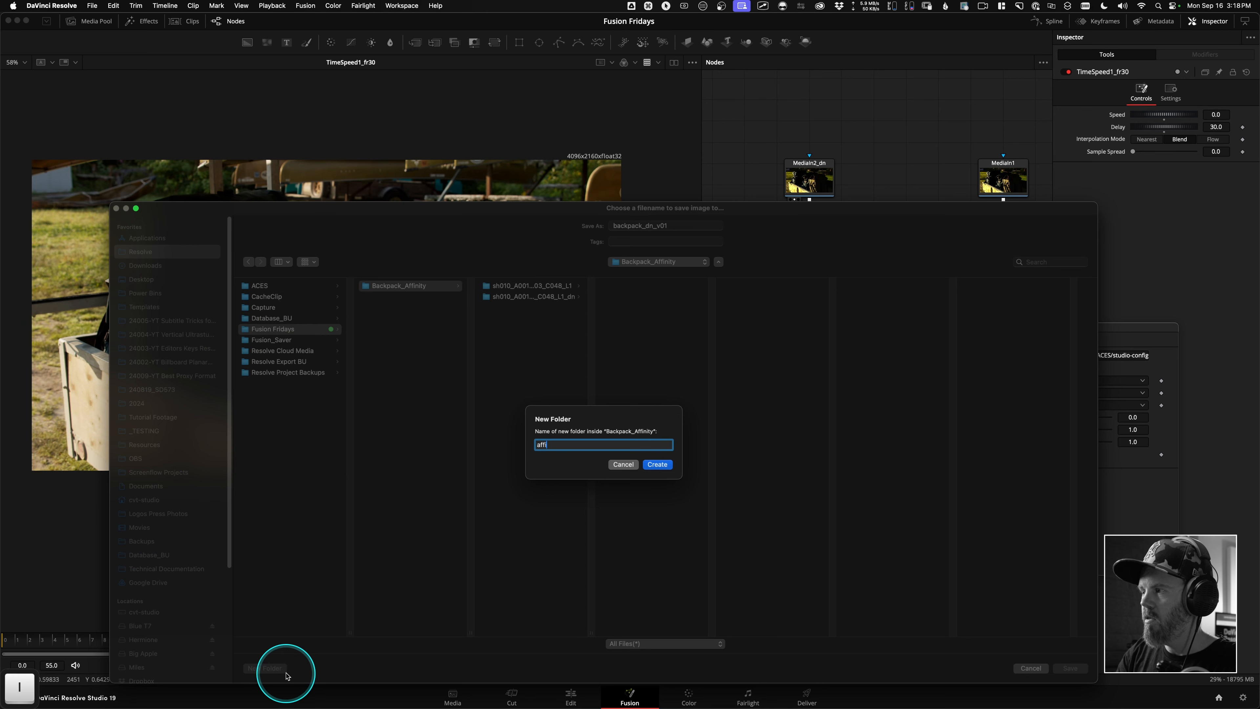
key(Return)
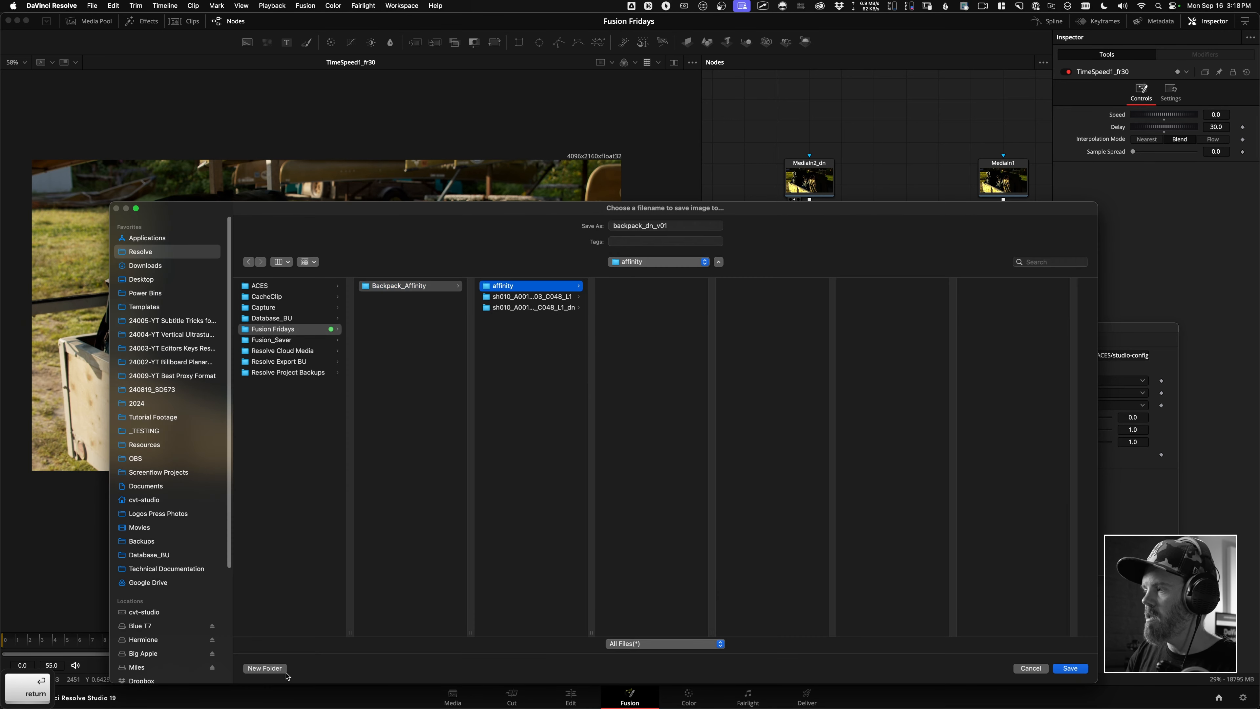
Step: Add the .exr extension to the file name and save the image as backpack_dn_v01.exr
click(691, 224)
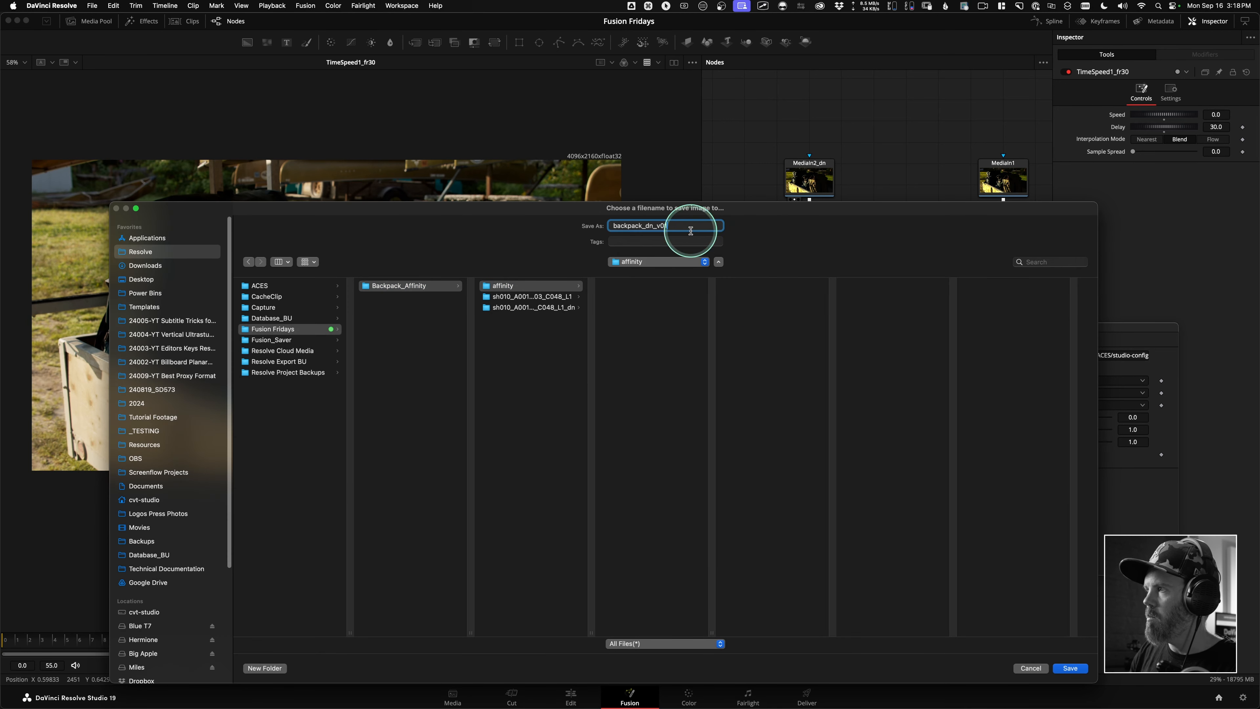
double_click(678, 224)
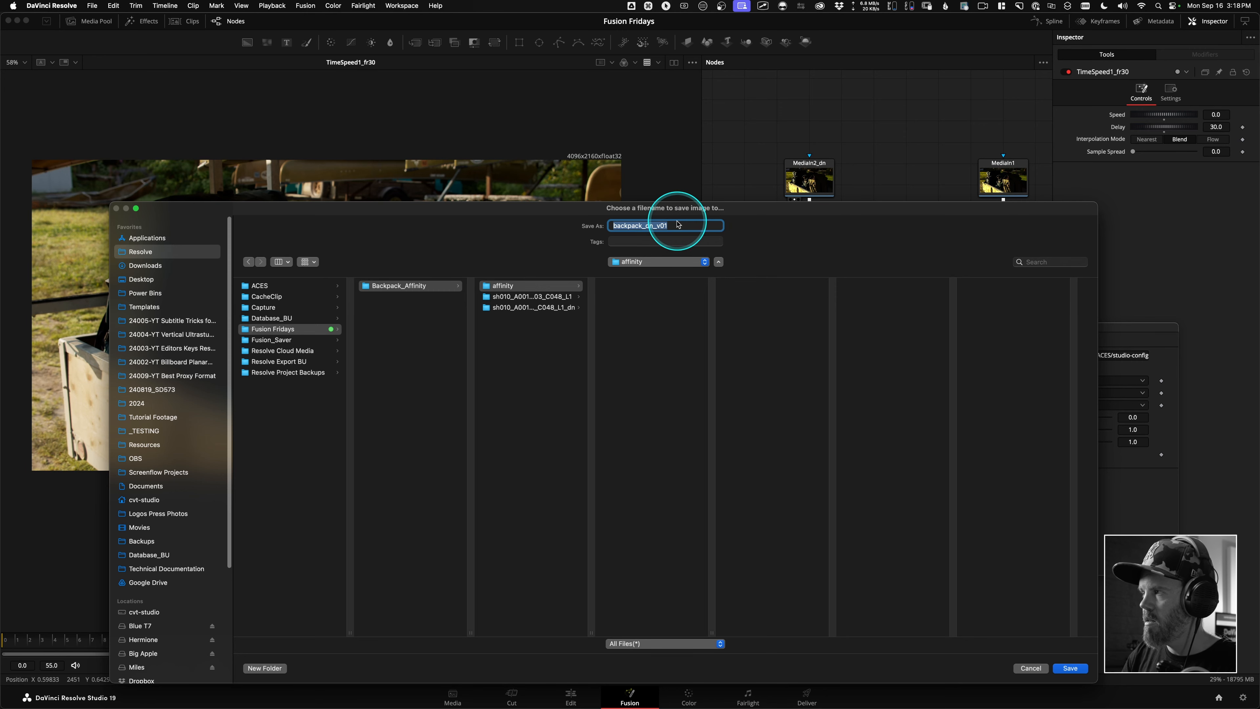
key(Right)
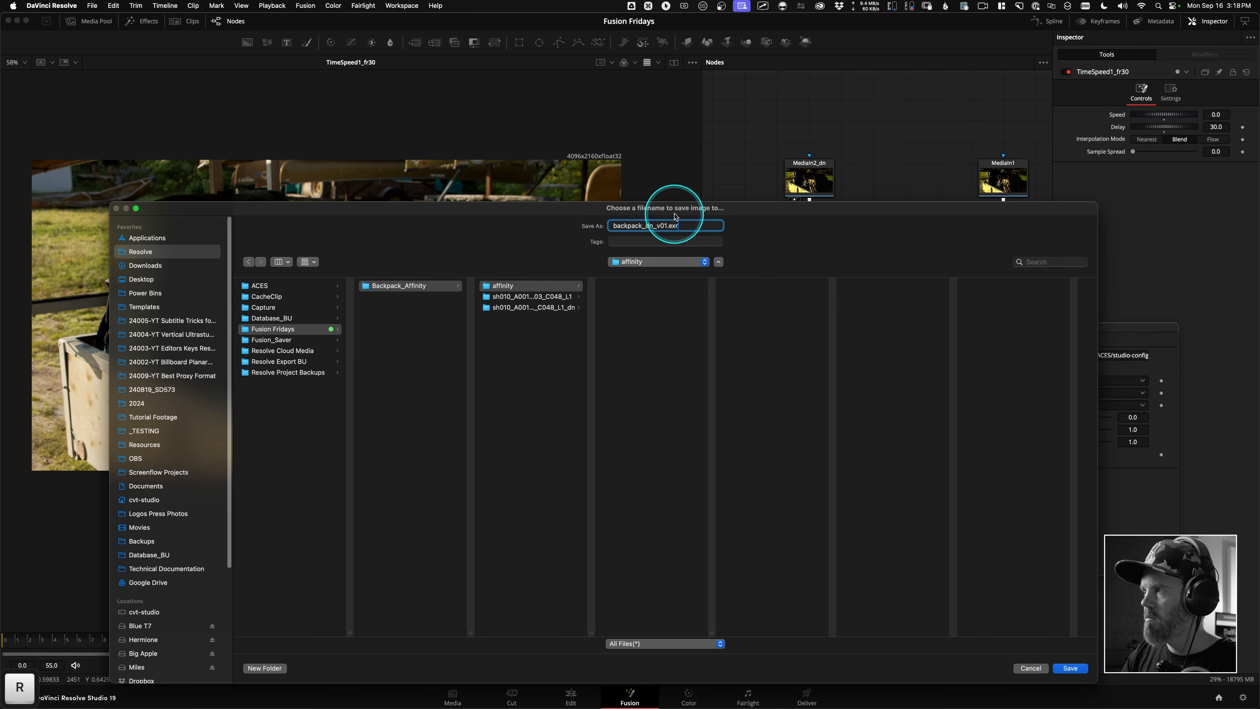
key(Return)
Step: Switch to Finder, locate backpack_dn_v01.exr in the affinity folder, and open it with Affinity Photo 2
key(super+Tab)
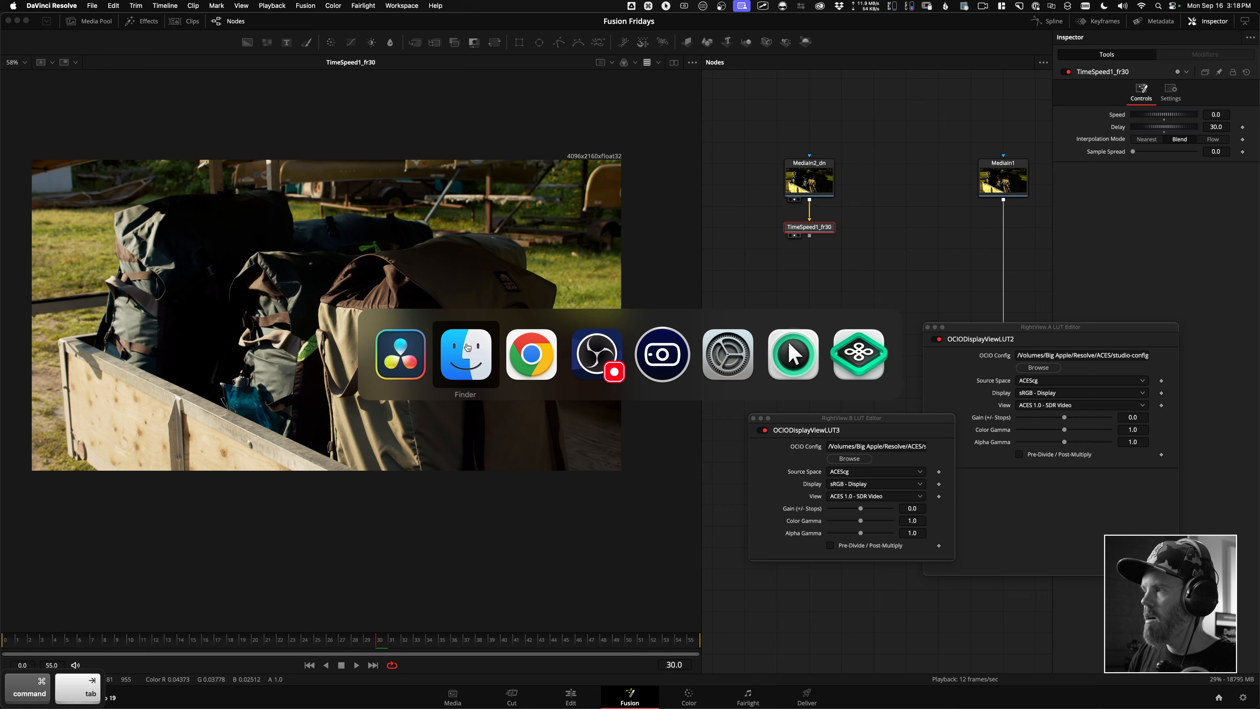
click(467, 363)
drag(693, 95, 677, 98)
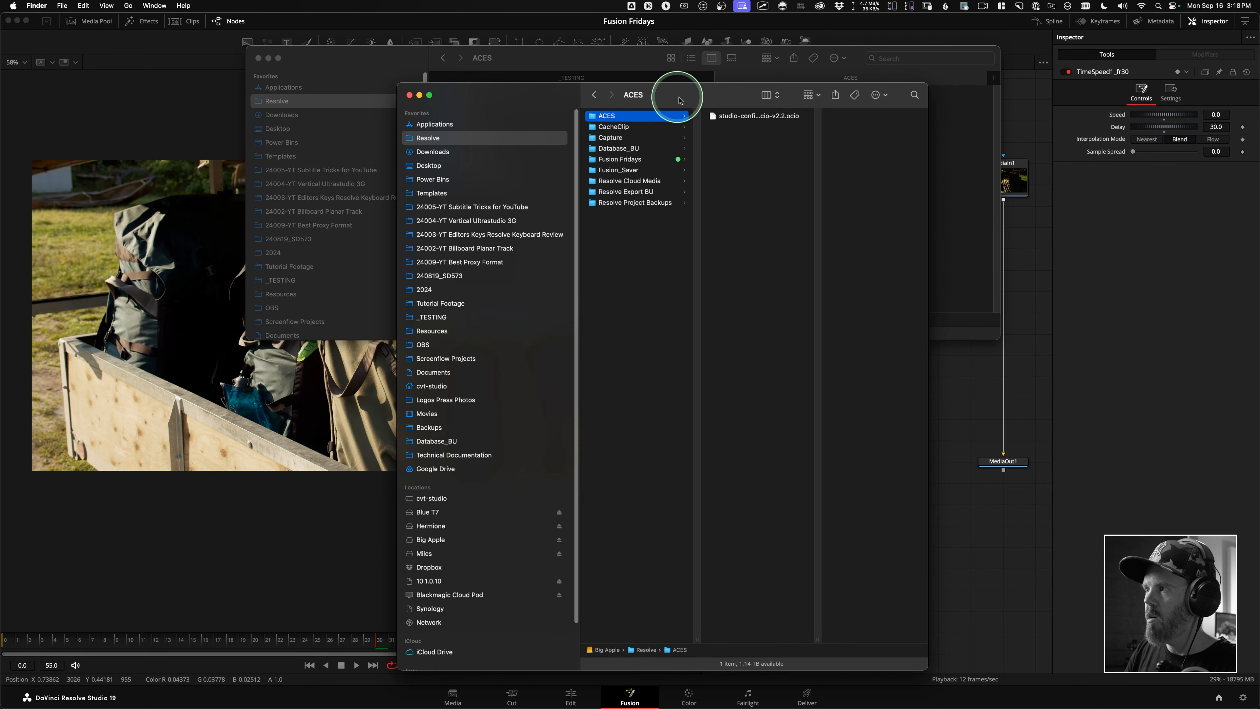
click(573, 76)
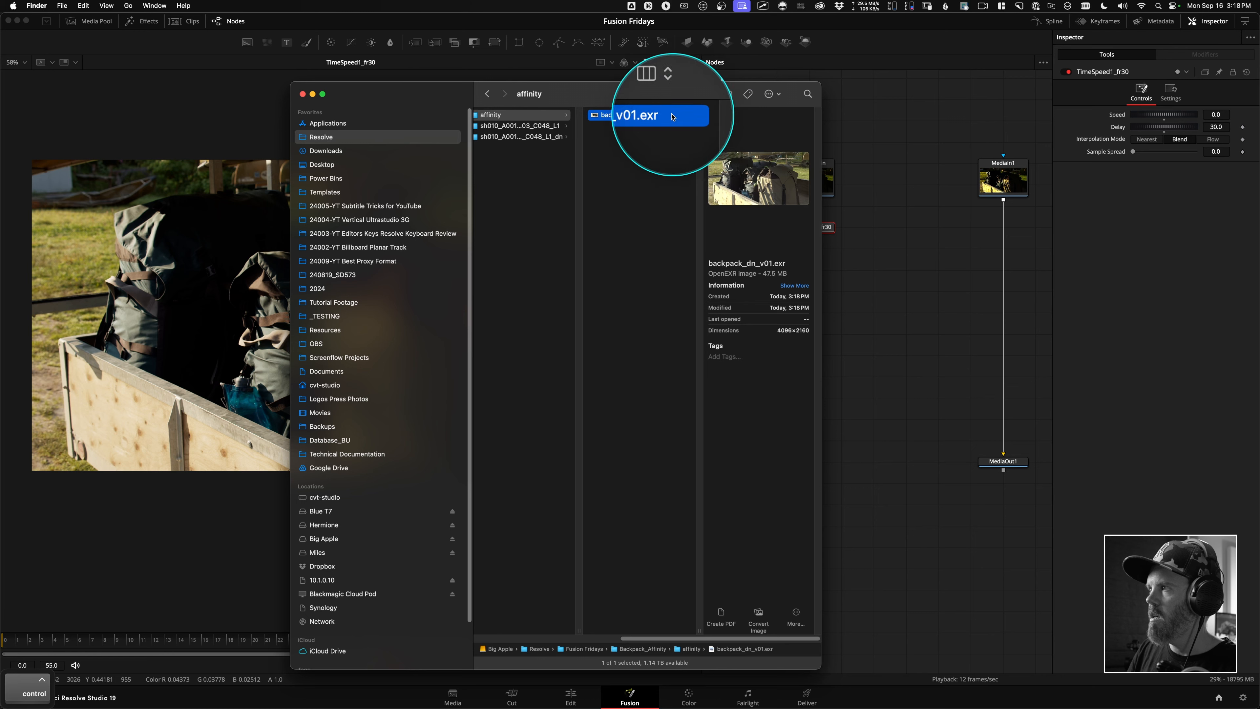
right_click(671, 114)
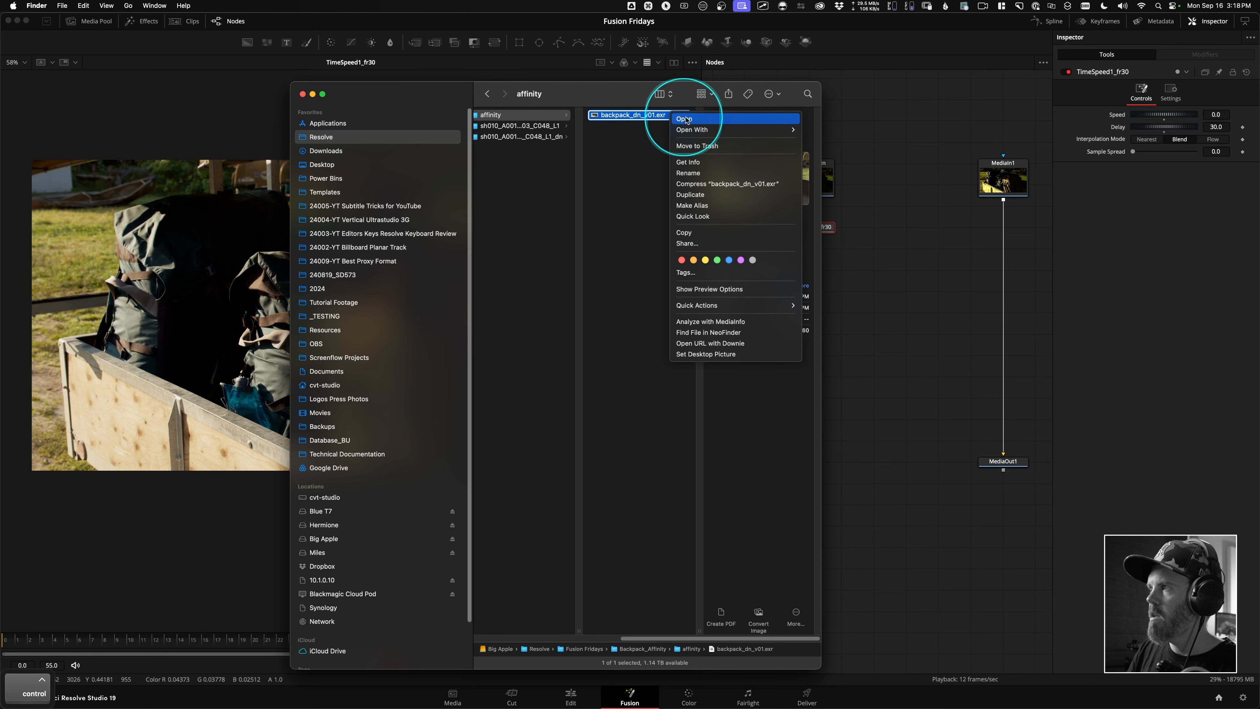
mouse_move(713, 134)
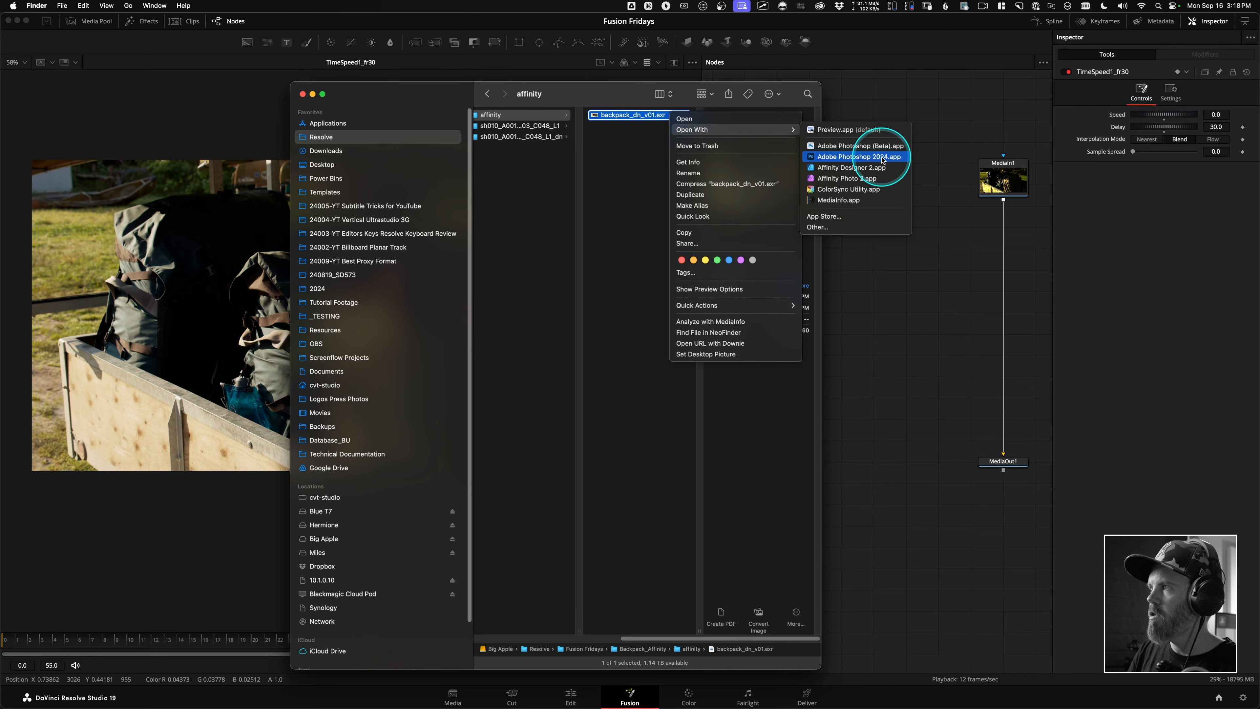
click(826, 181)
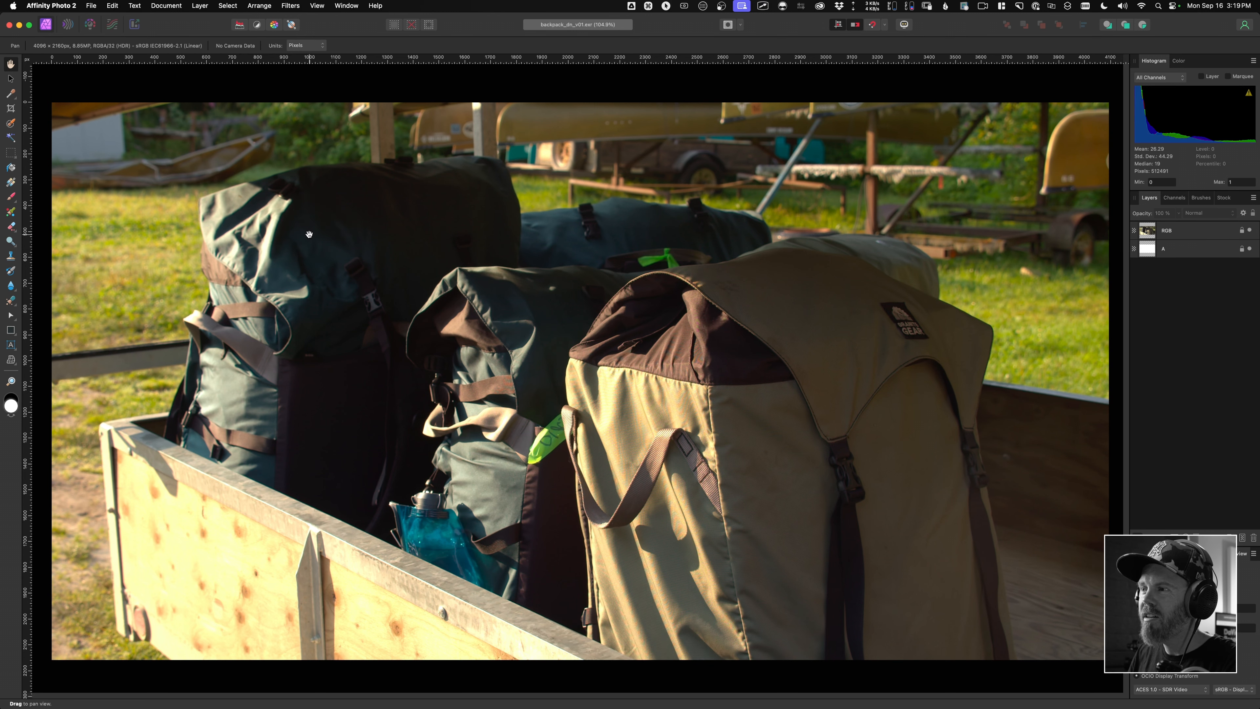
Step: Switch to Chrome and look through the OpenColorIO-Config-ACES releases page on GitHub for the available config files
key(super+Tab)
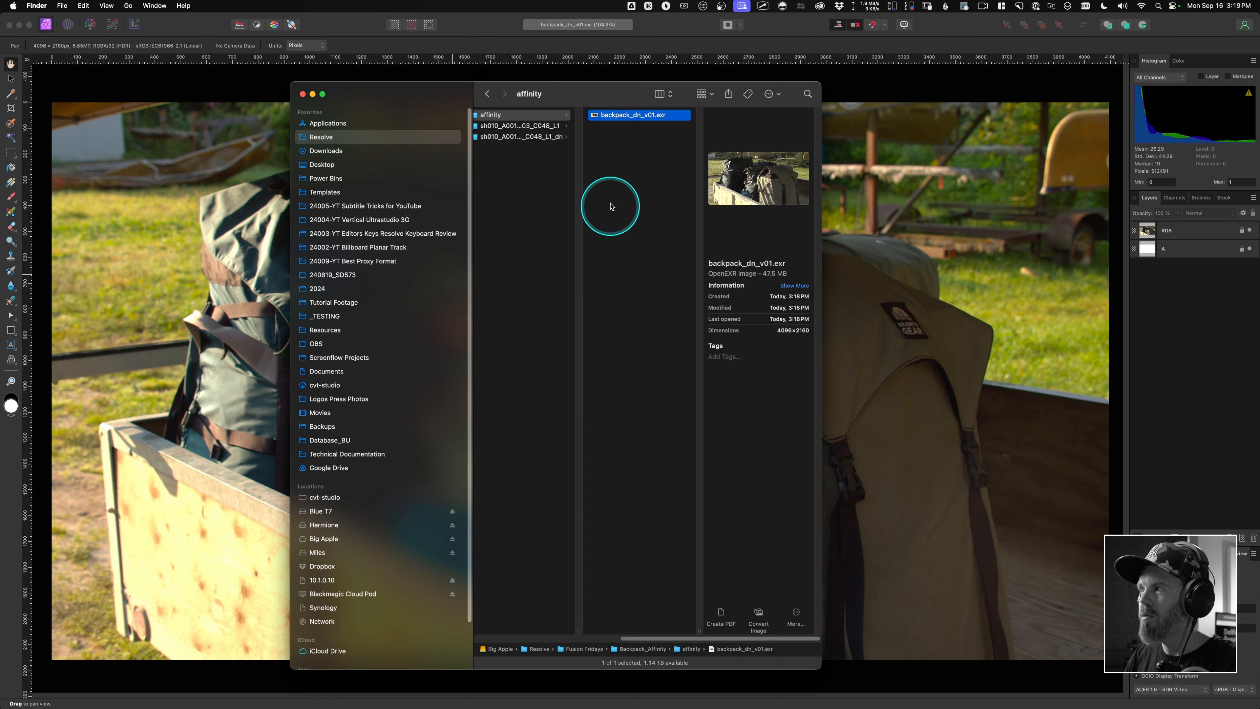
drag(720, 638, 568, 640)
key(super+Tab)
key(super+Tab)
key(super+Tab)
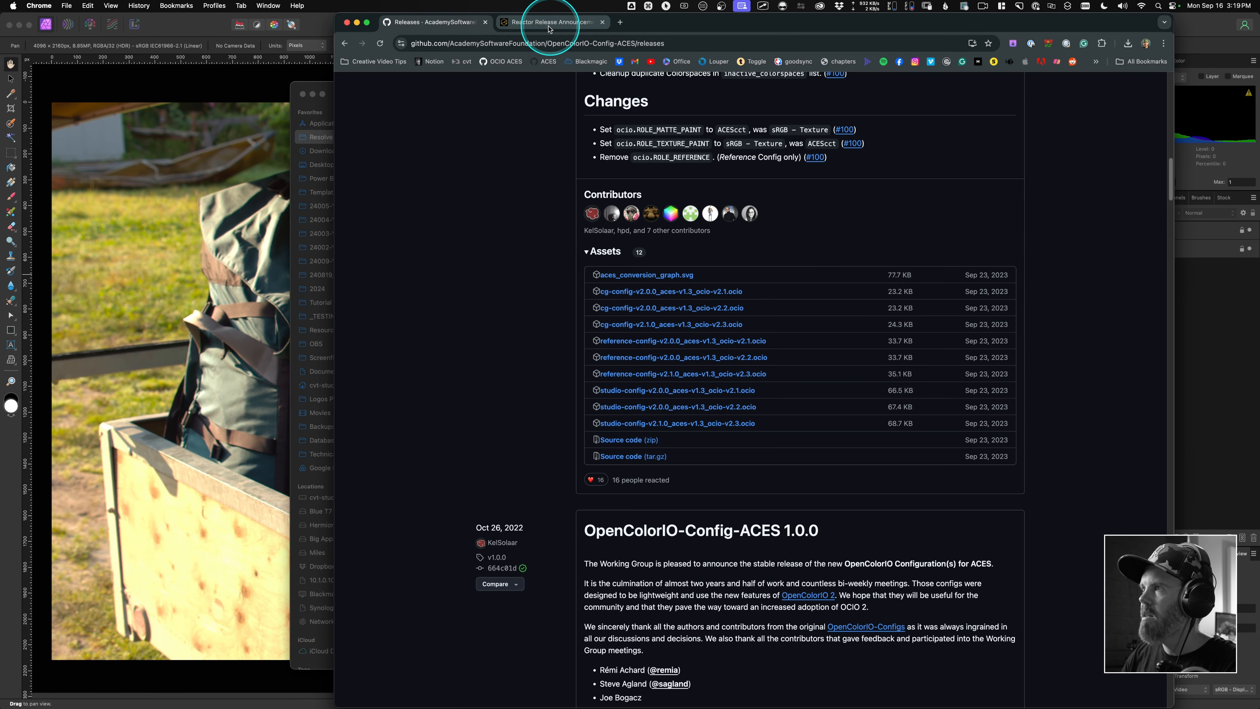
scroll(490, 239, up, 10)
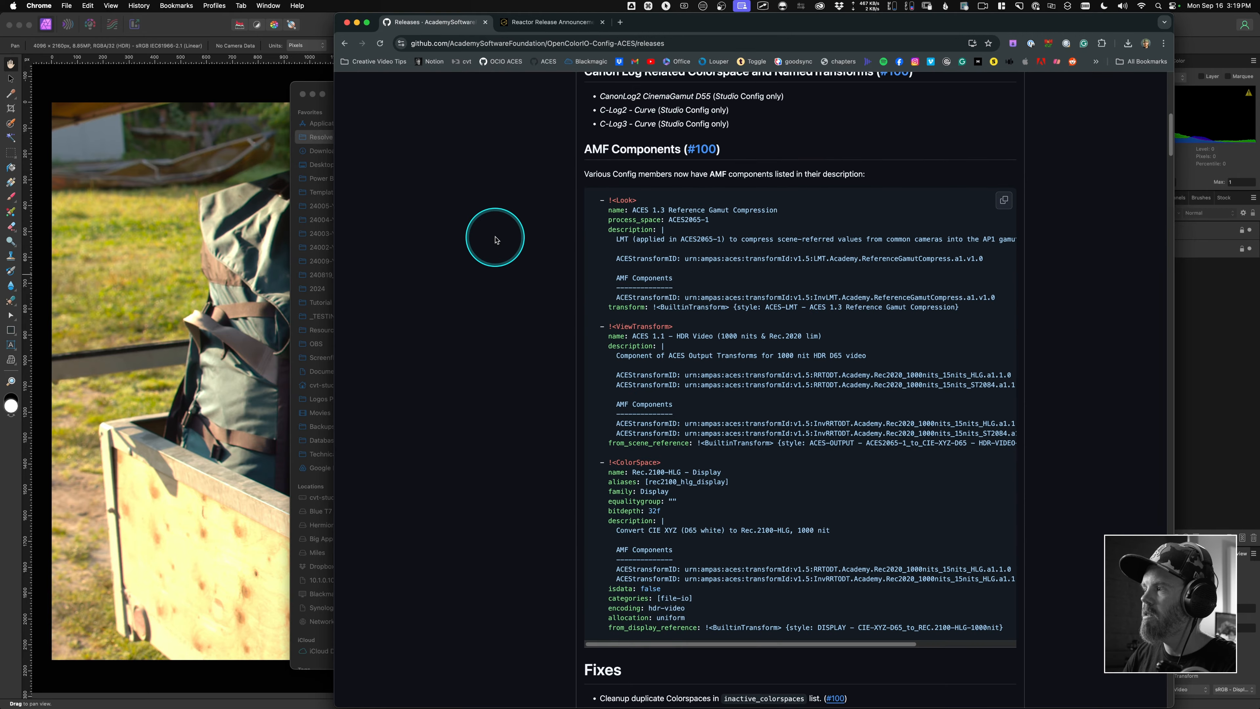
scroll(585, 346, down, 15)
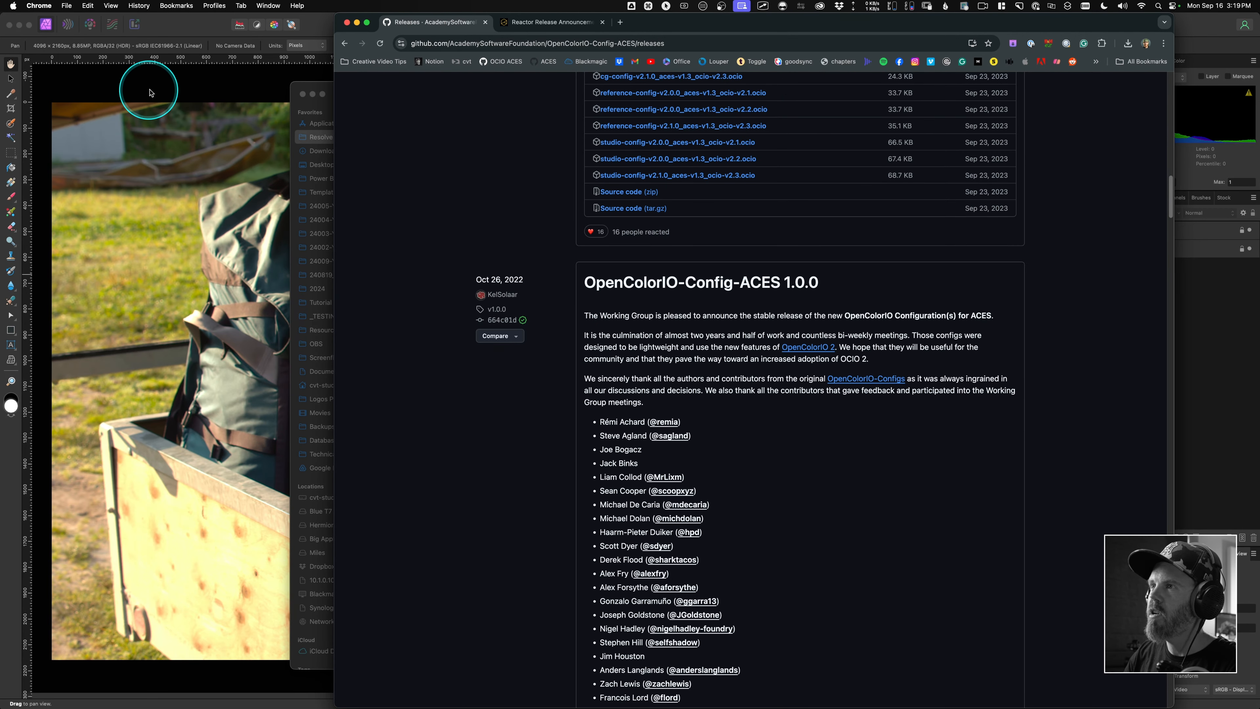
Step: Switch to Affinity Photo 2 and open the Color section of its application settings
click(169, 92)
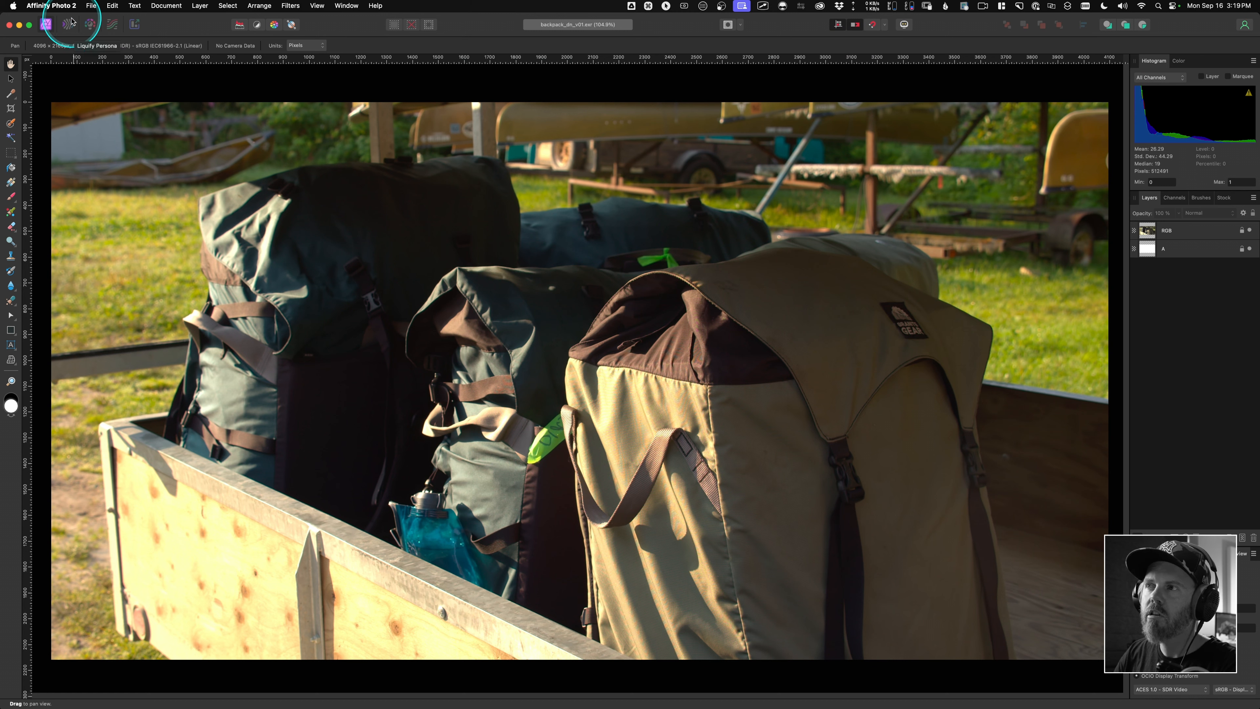
click(44, 6)
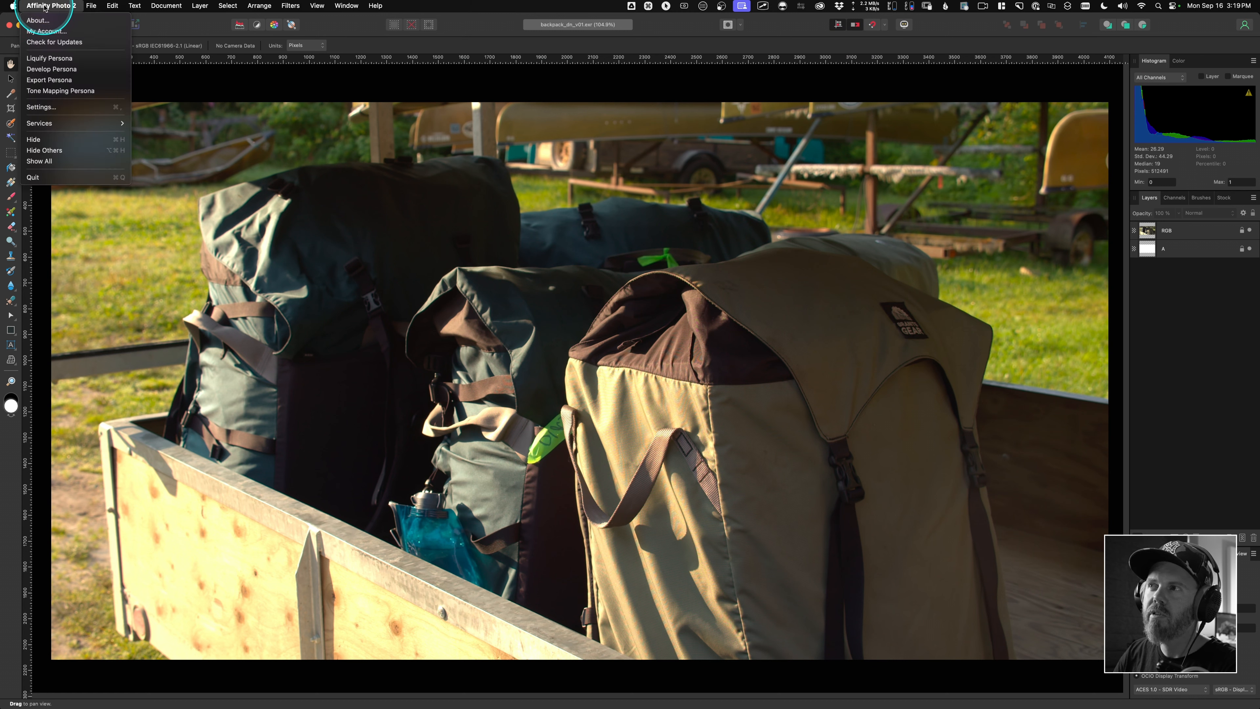
mouse_move(115, 11)
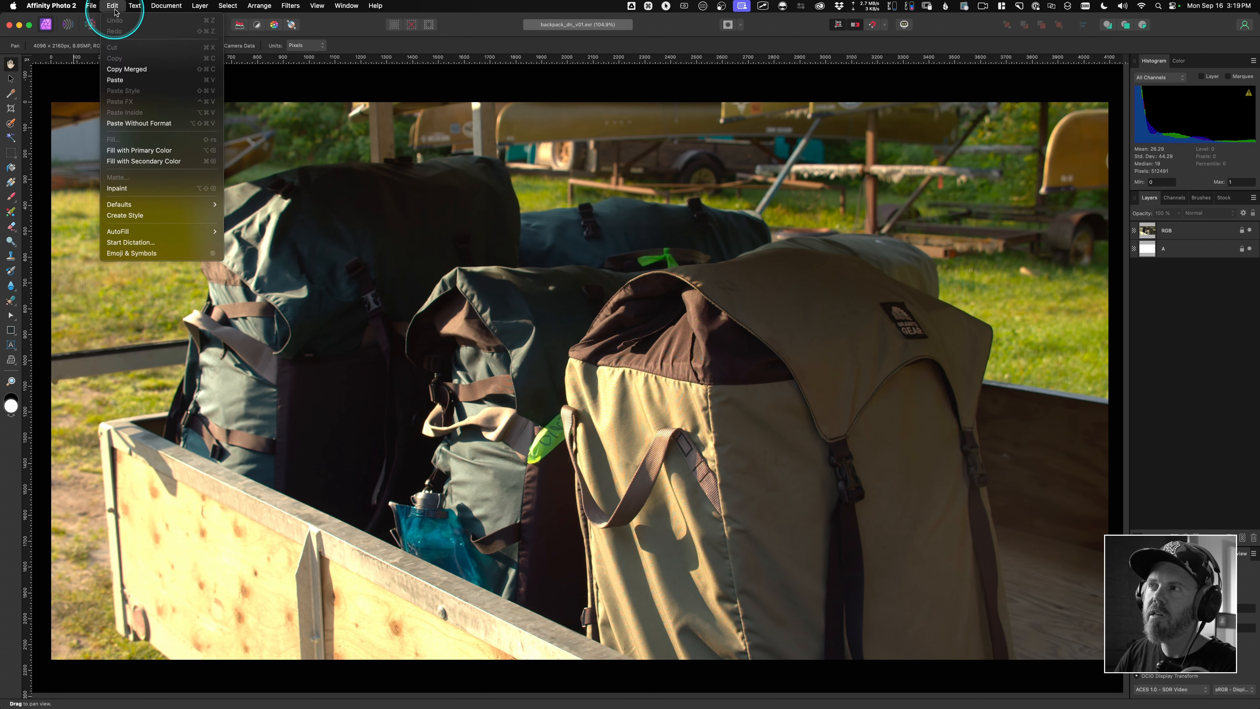
mouse_move(50, 6)
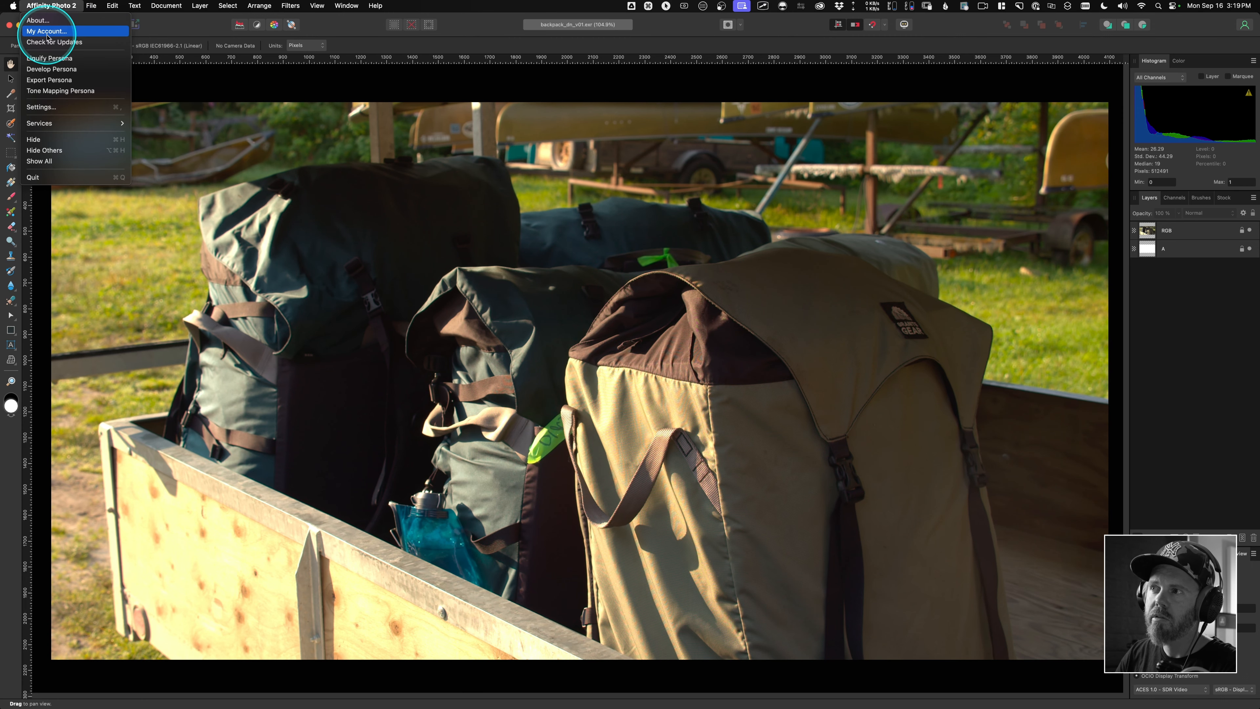
click(42, 108)
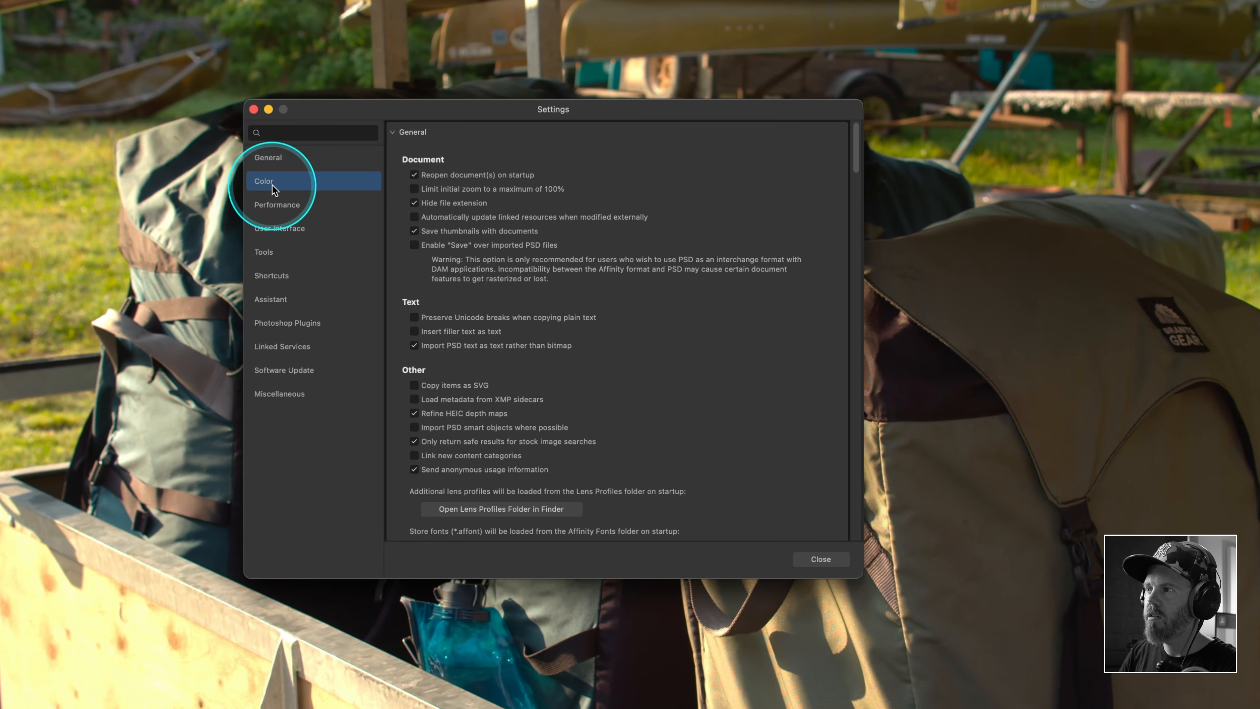
click(271, 185)
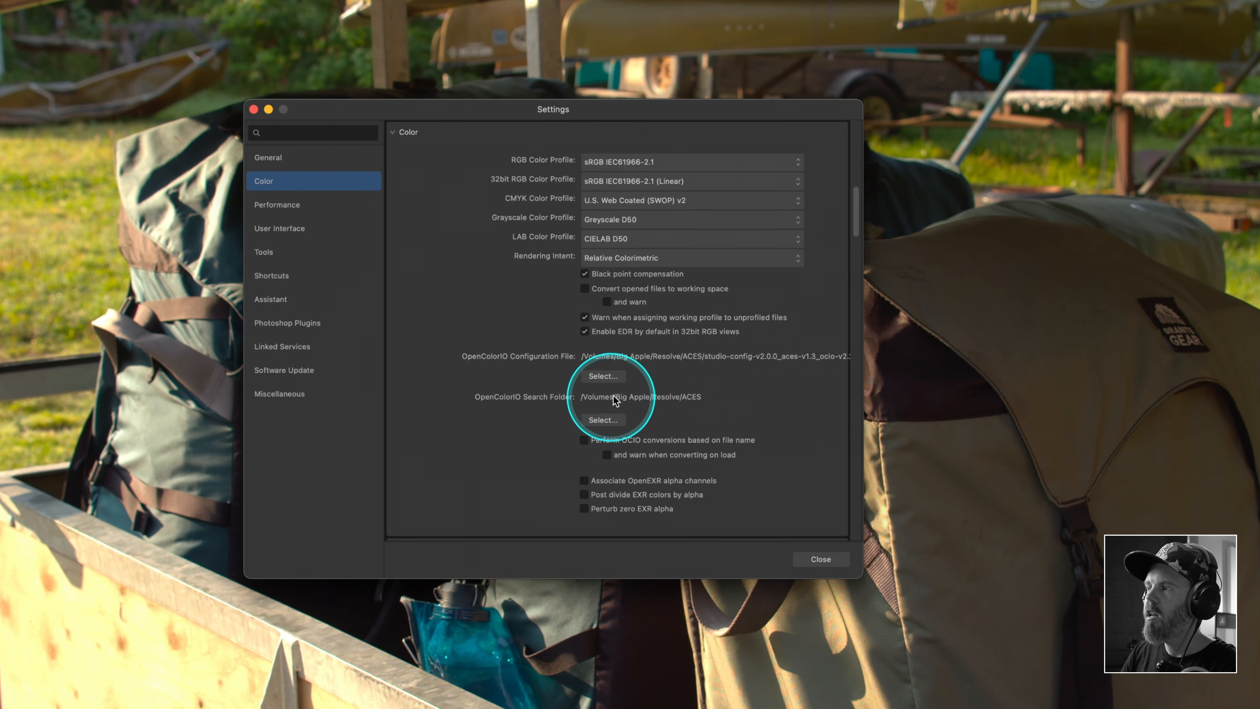
Step: Load studio-config-v2.0.0_aces-v1.3_ocio-v2.2.ocio from Resolve/ACES as the OpenColorIO configuration file and set that ACES folder as the OpenColorIO search folder
click(601, 377)
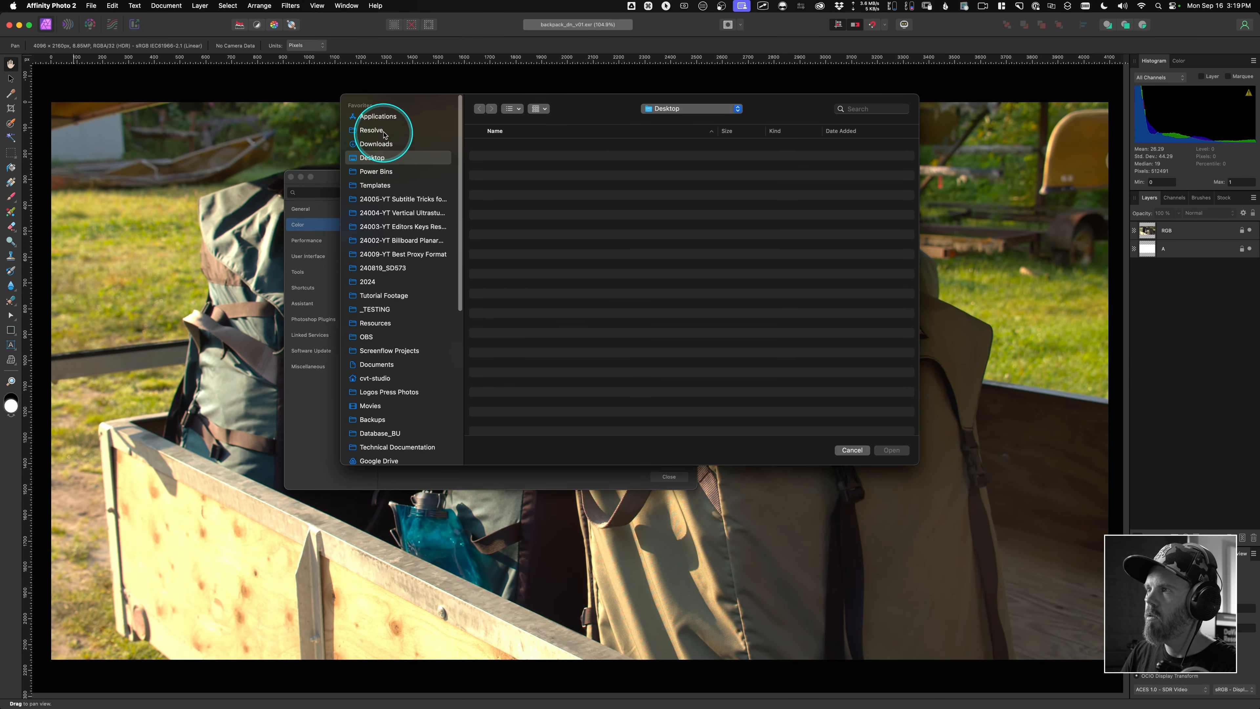
click(382, 132)
double_click(496, 147)
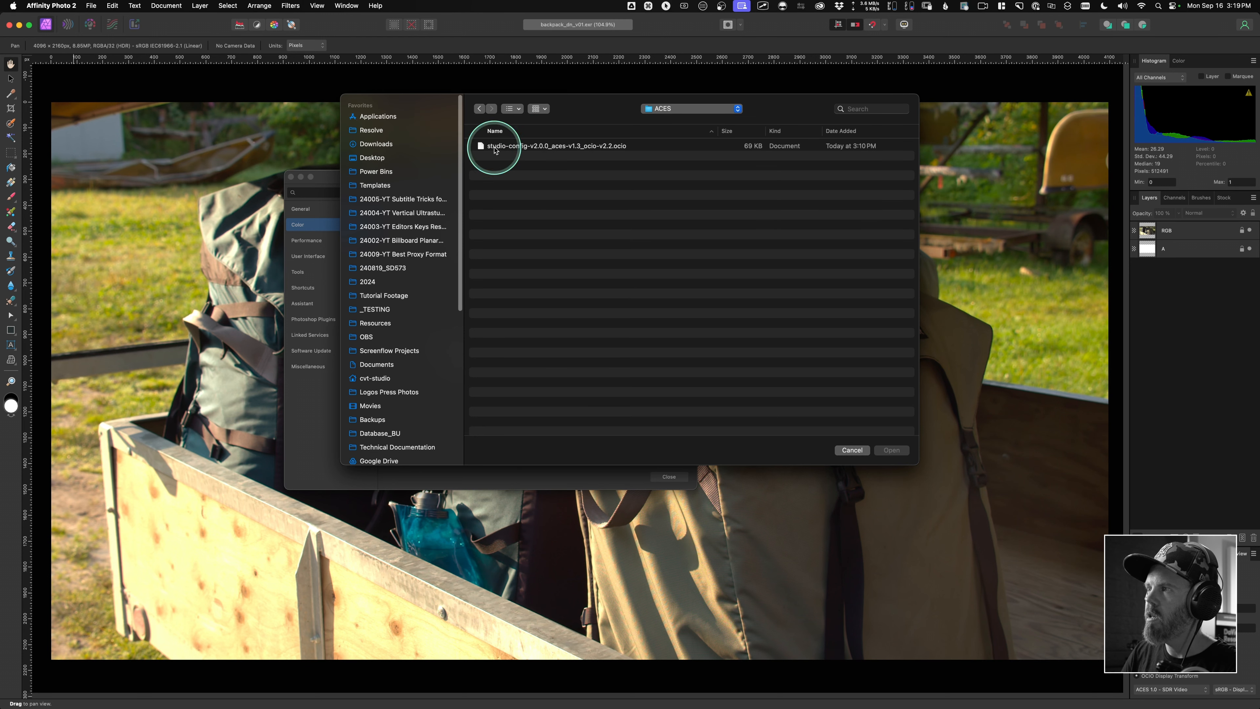
click(491, 149)
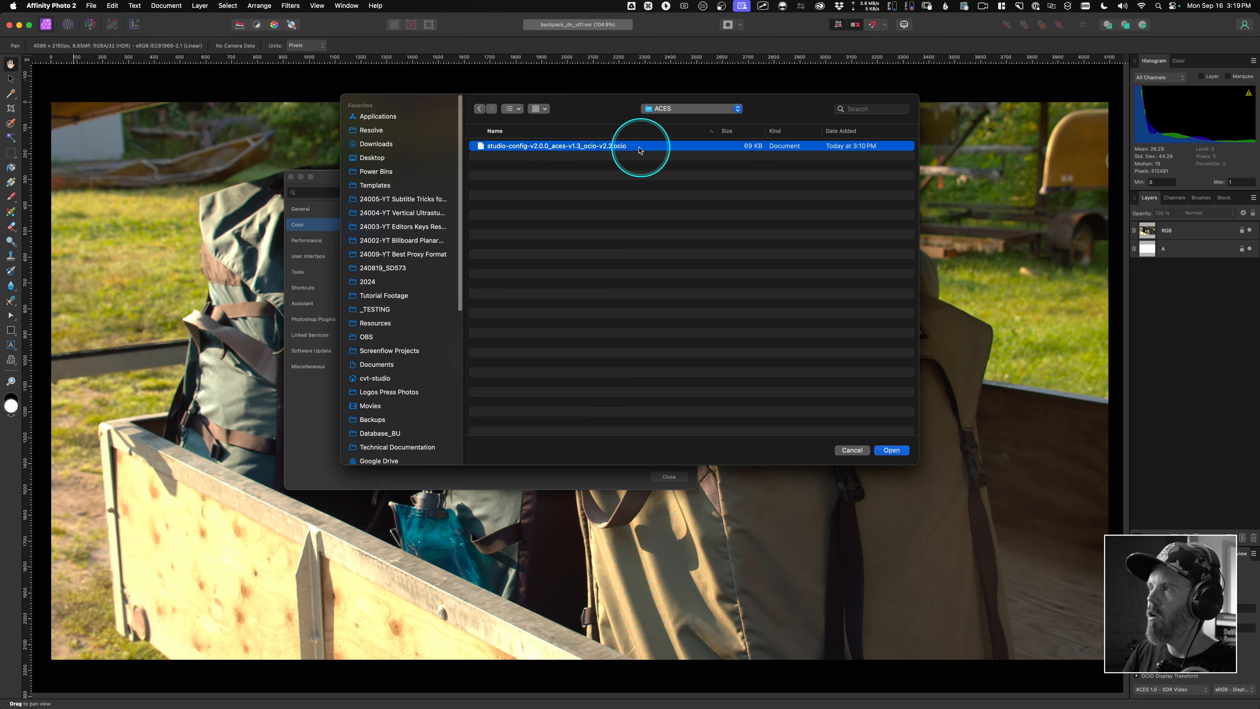
click(891, 450)
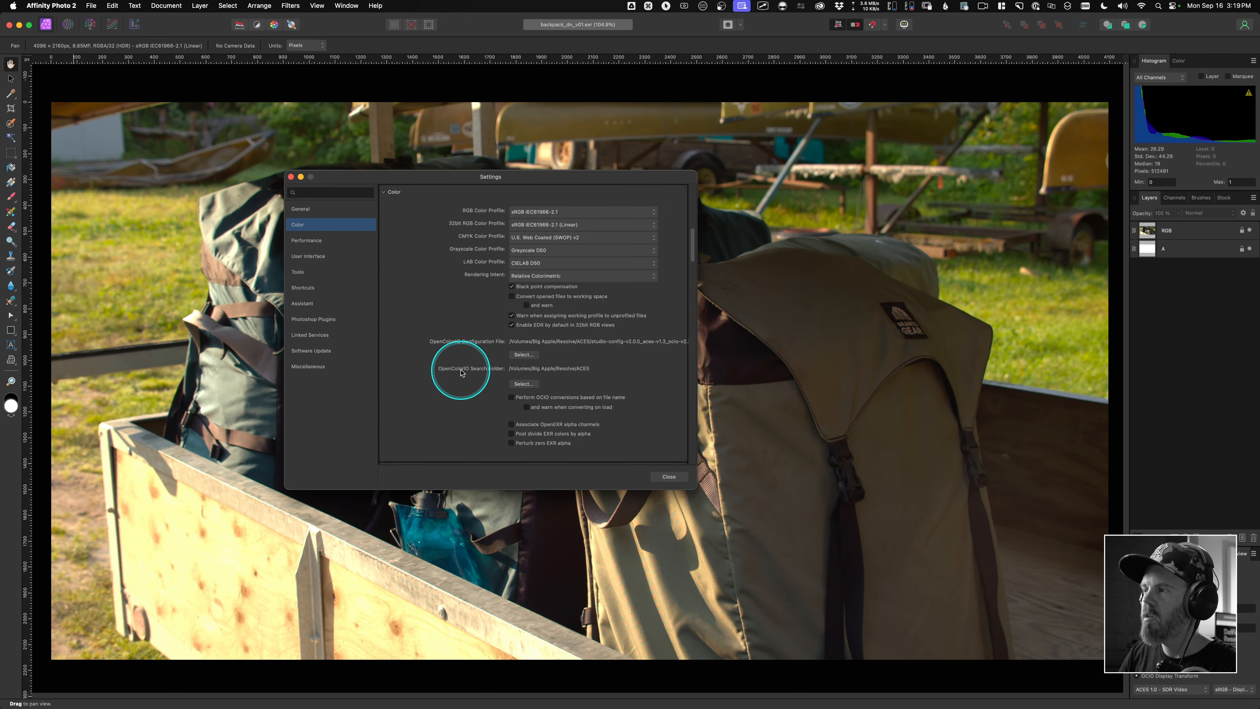
click(528, 387)
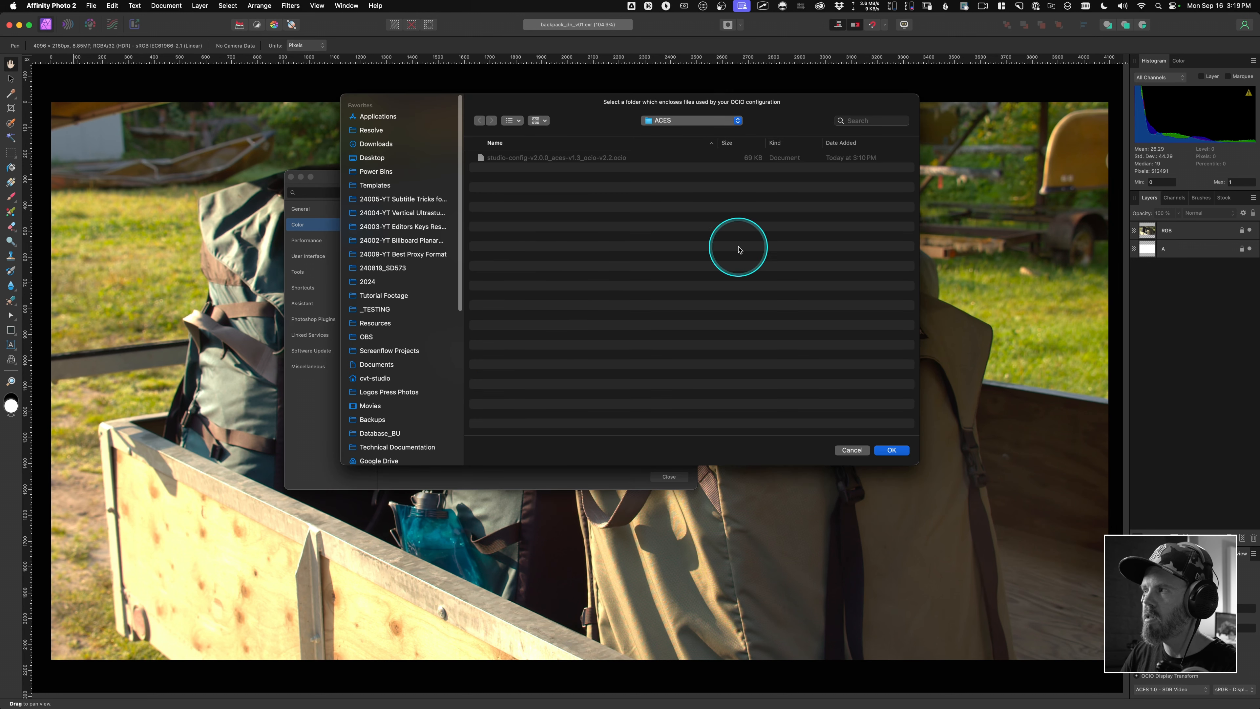
click(889, 450)
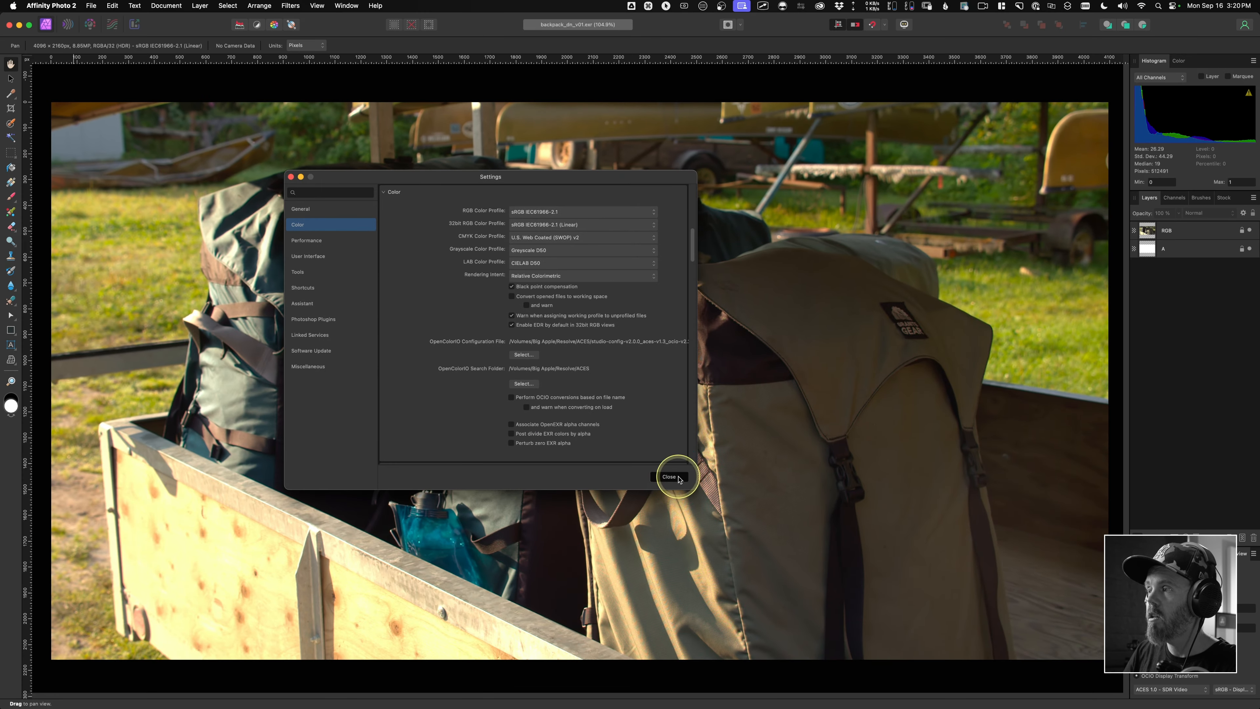
Step: Close the color settings and show the 32-bit Preview options for the document
click(694, 490)
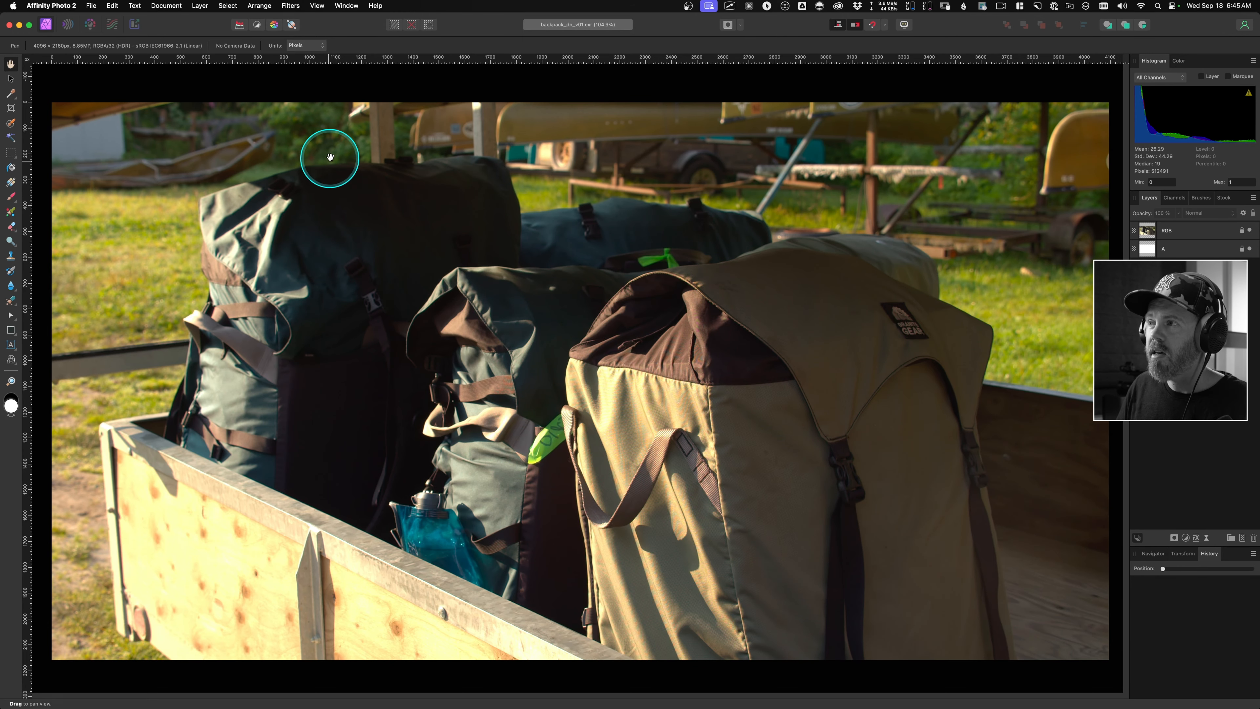
click(345, 6)
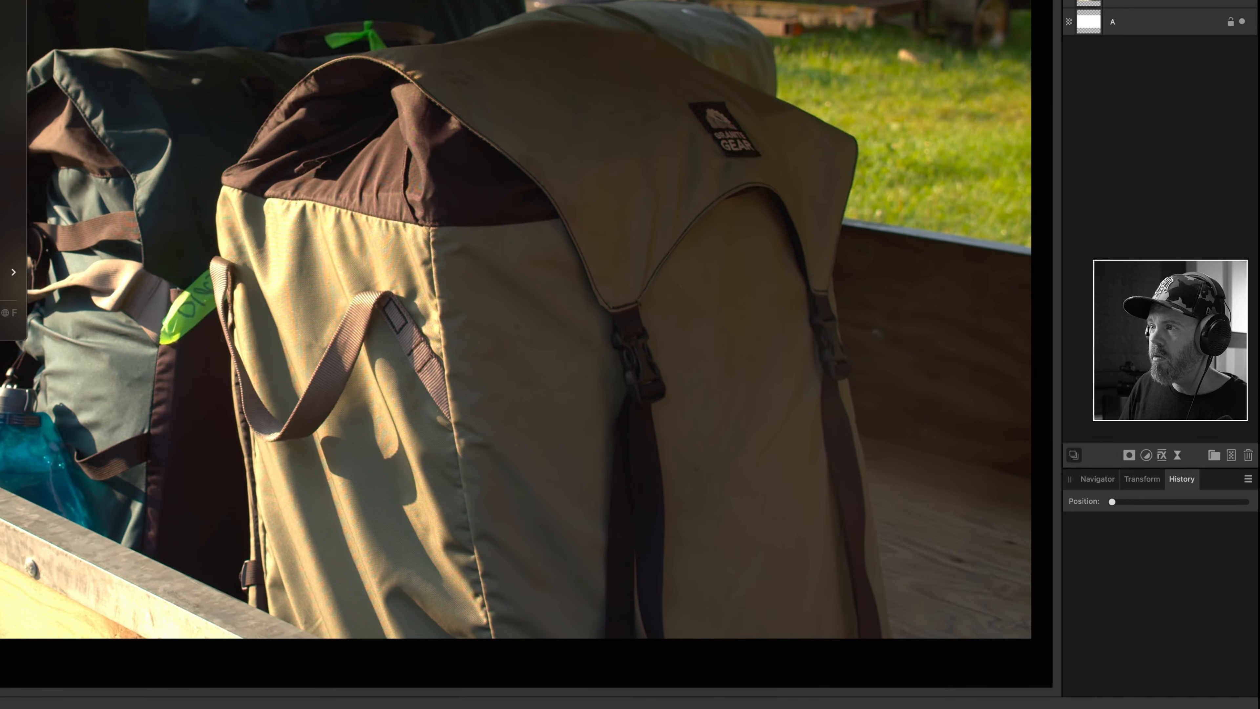
click(0, 0)
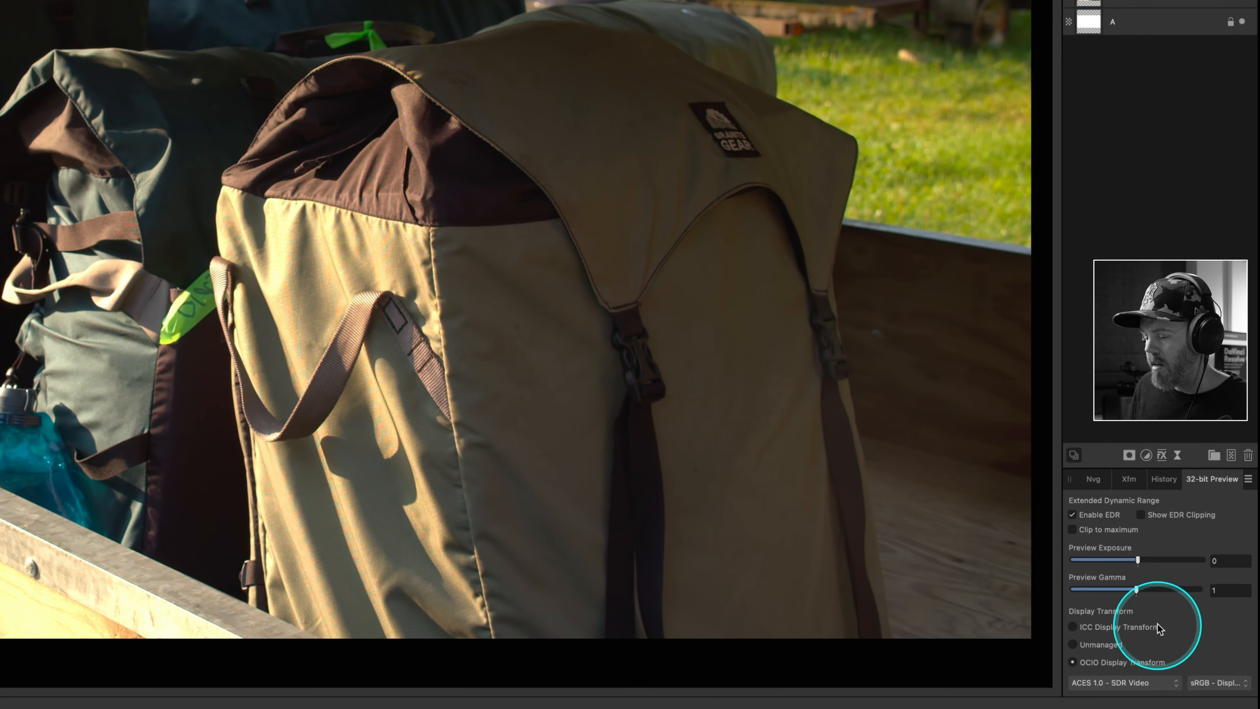
Step: Keep sRGB - Display as the display, and compare the ICC Display Transform with the OCIO Display Transform, ending on OCIO
mouse_move(1214, 517)
mouse_down()
mouse_move(1104, 514)
mouse_move(1142, 490)
mouse_up()
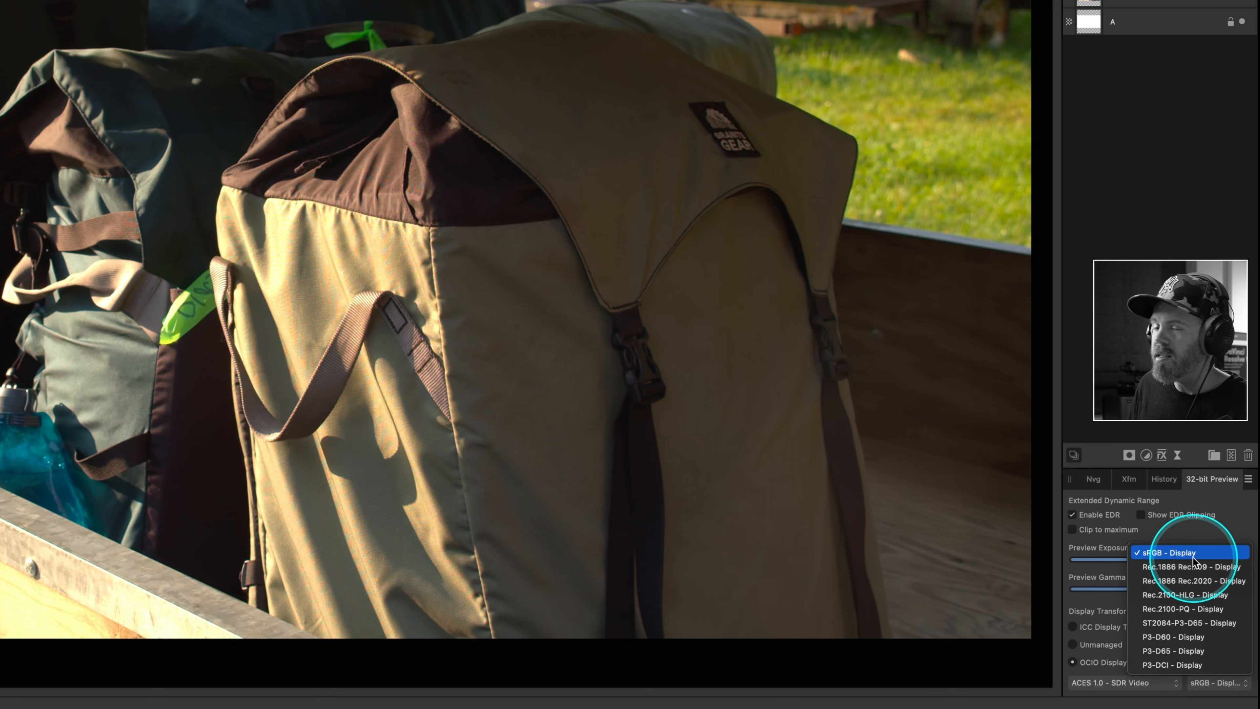
click(1154, 549)
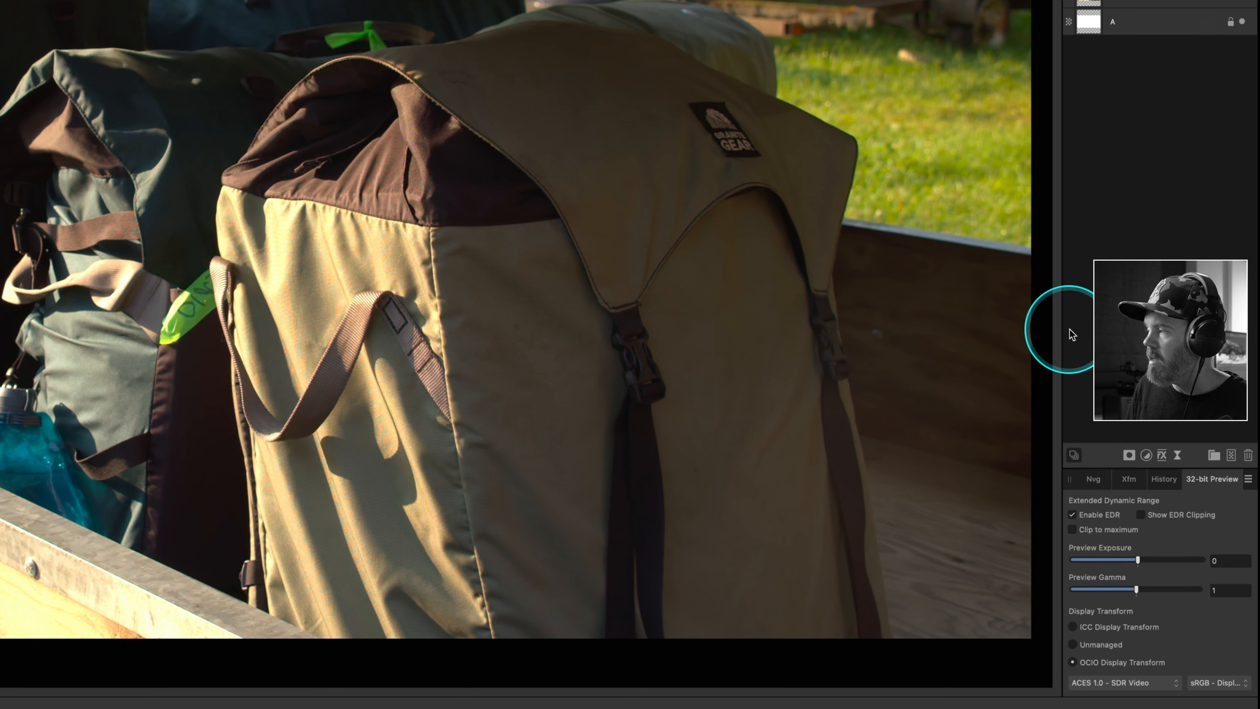
click(1075, 627)
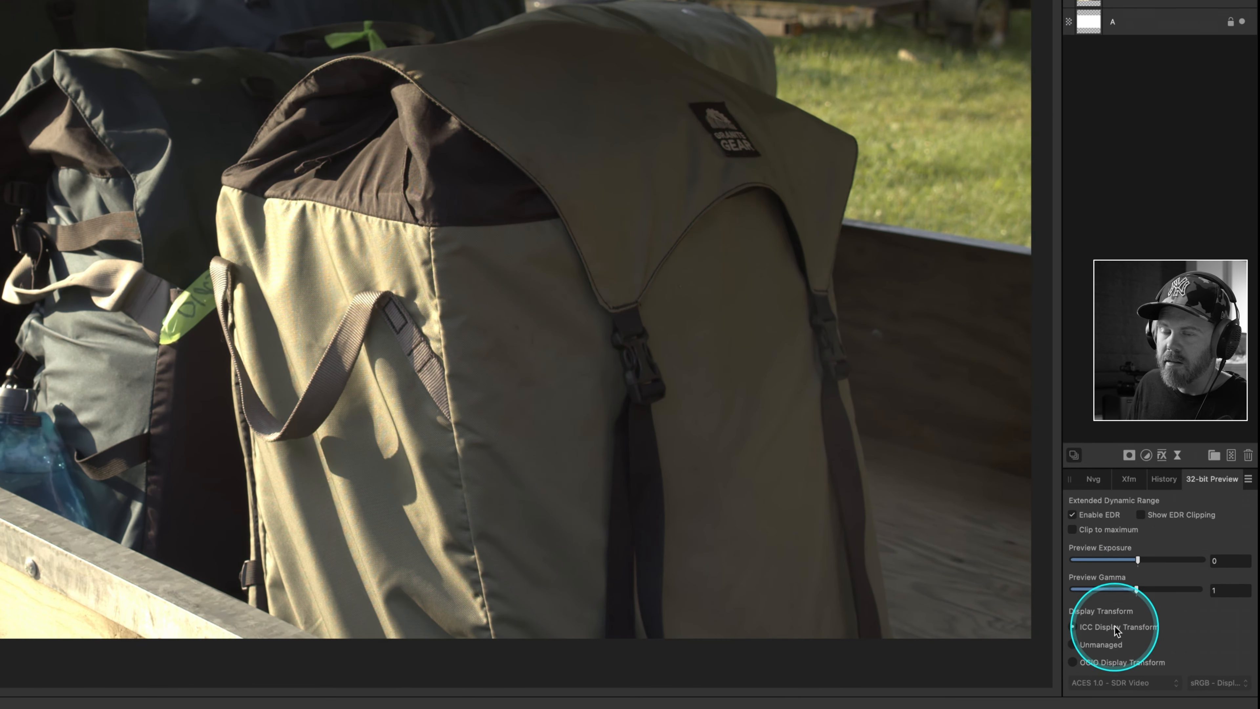
click(1085, 663)
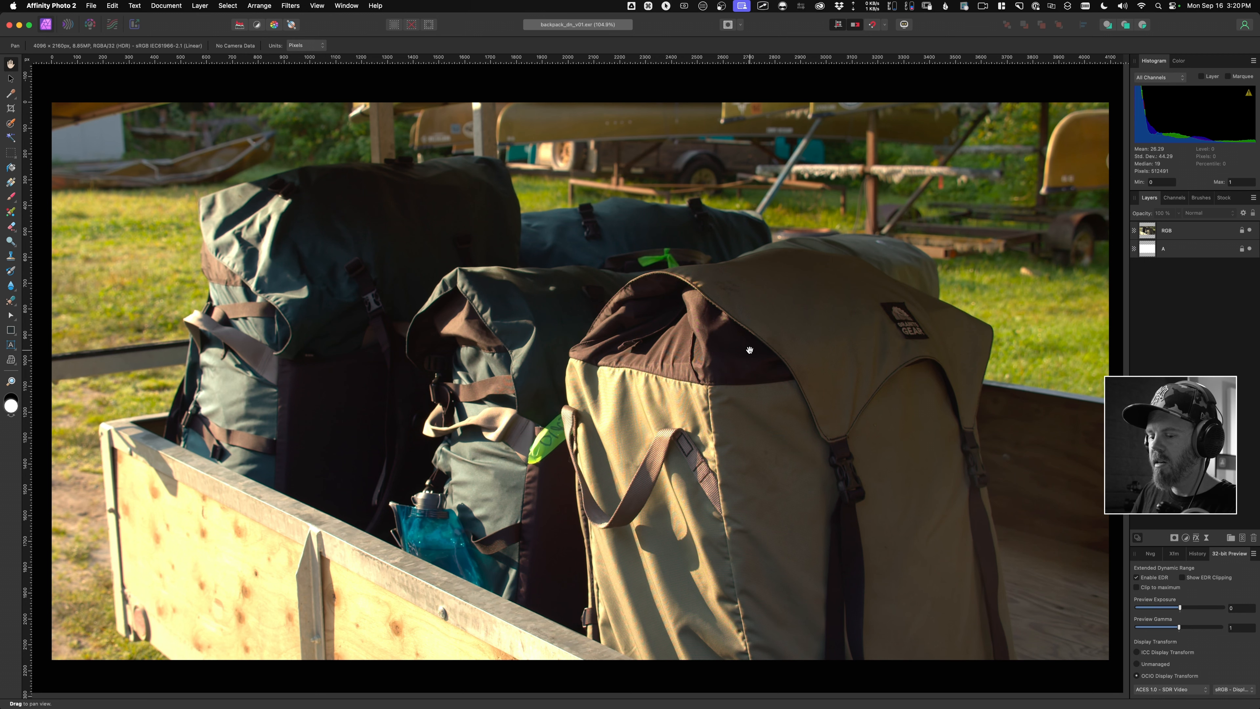
Step: Save the document as backpack_dn_v01.afphoto in the affinity folder
key(super+shift+s)
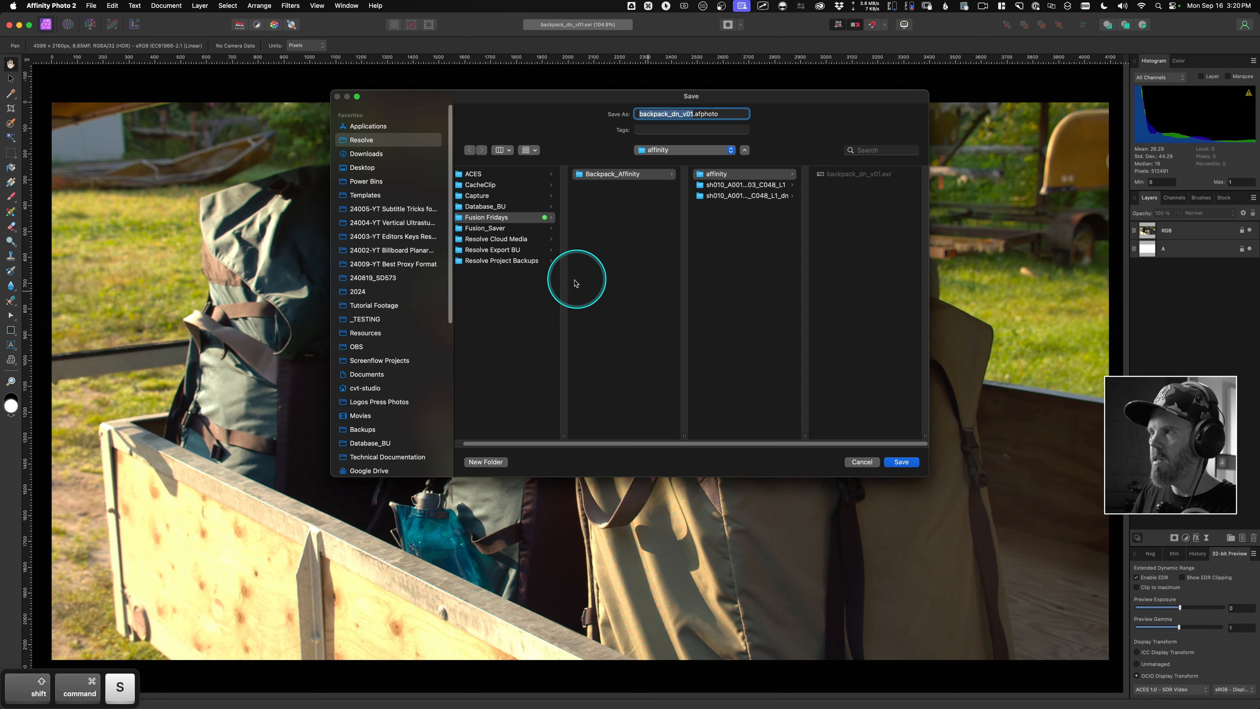
click(675, 118)
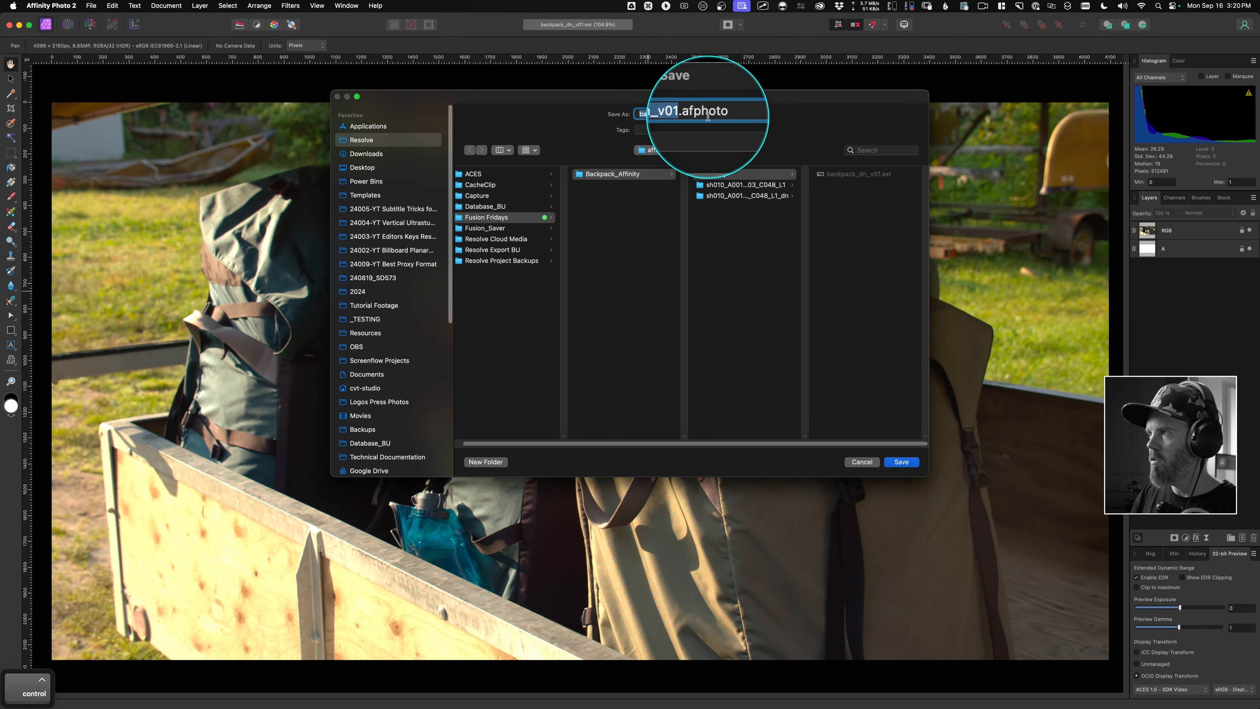
click(904, 461)
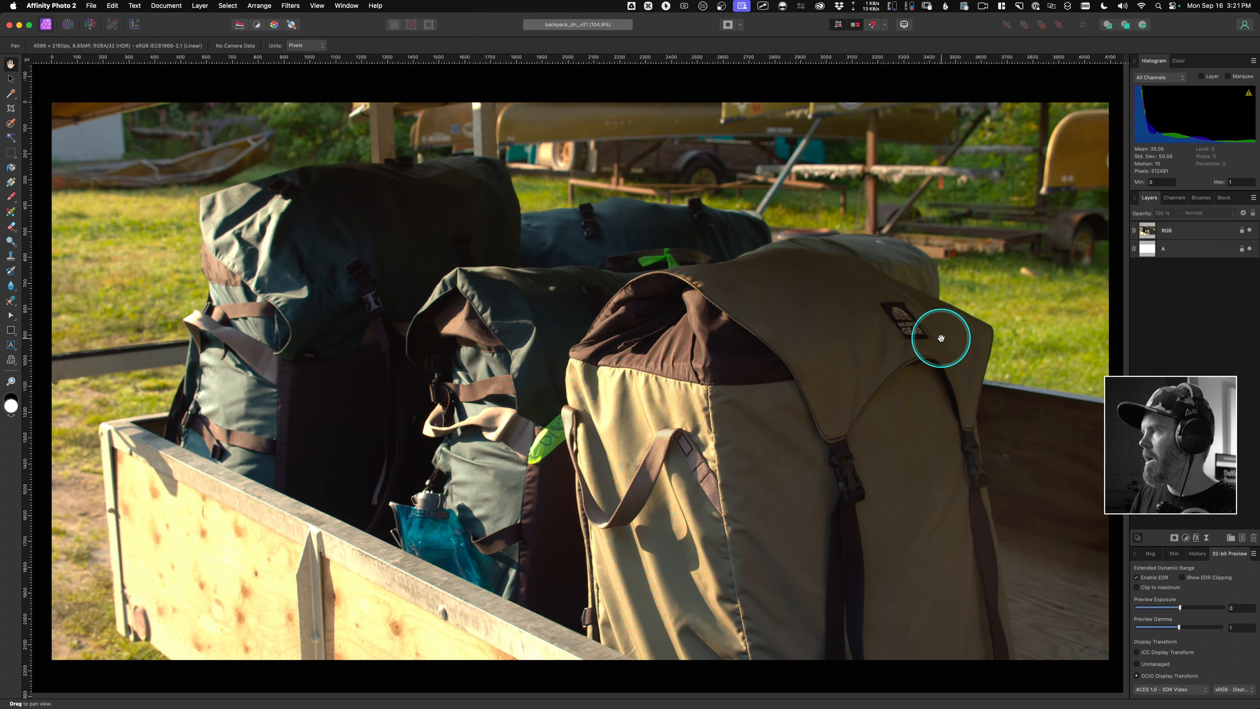
Step: Delete the A layer and add an empty pixel layer above the RGB layer
click(1178, 251)
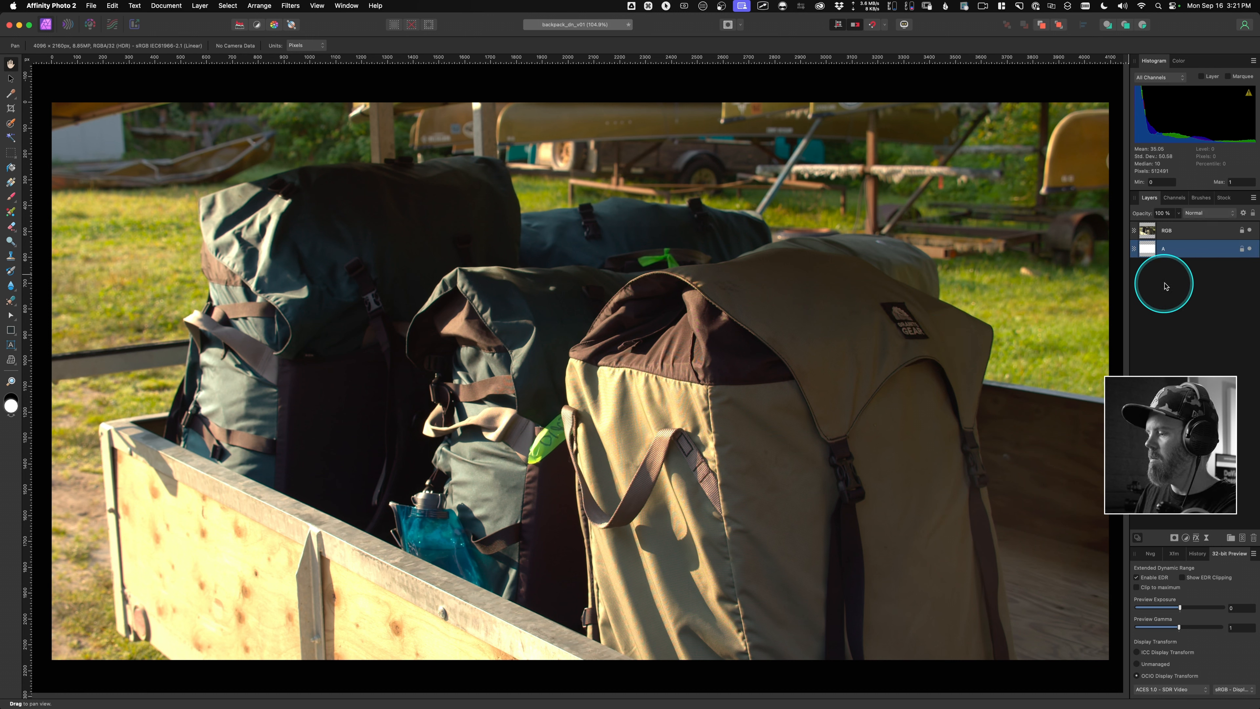
key(Delete)
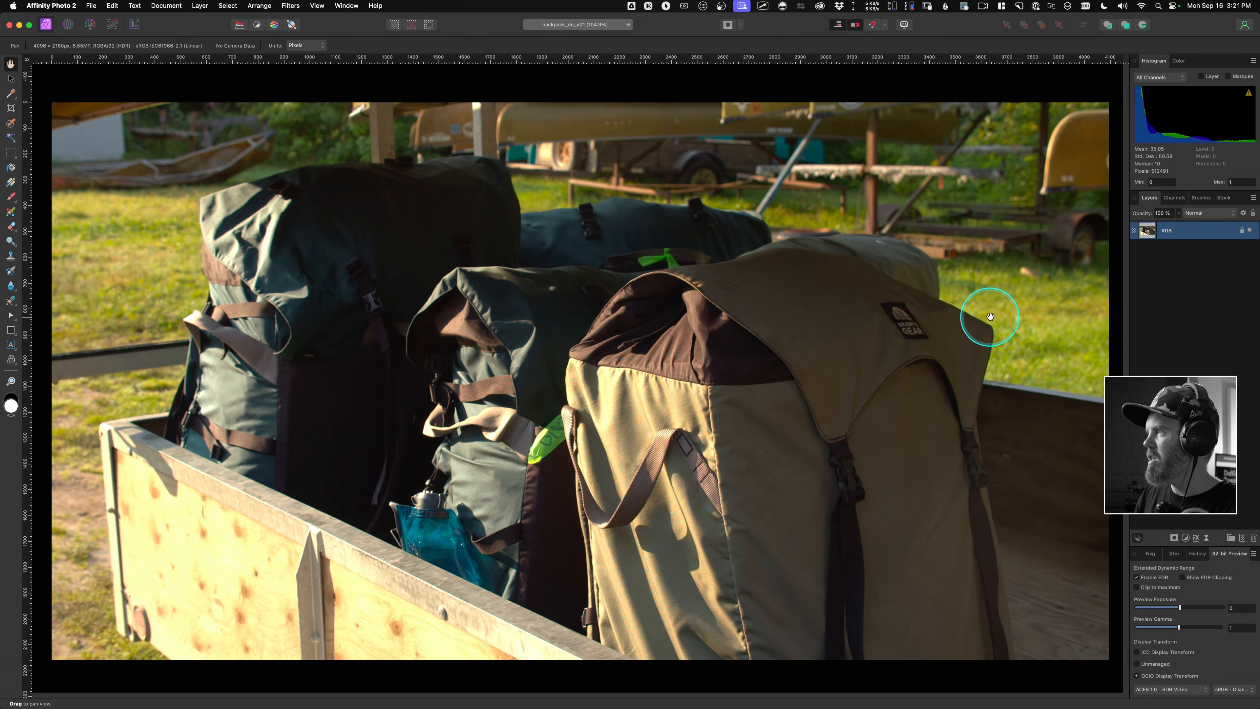
key(z)
drag(917, 306, 1082, 292)
drag(879, 338, 1045, 319)
drag(927, 326, 593, 353)
key(space)
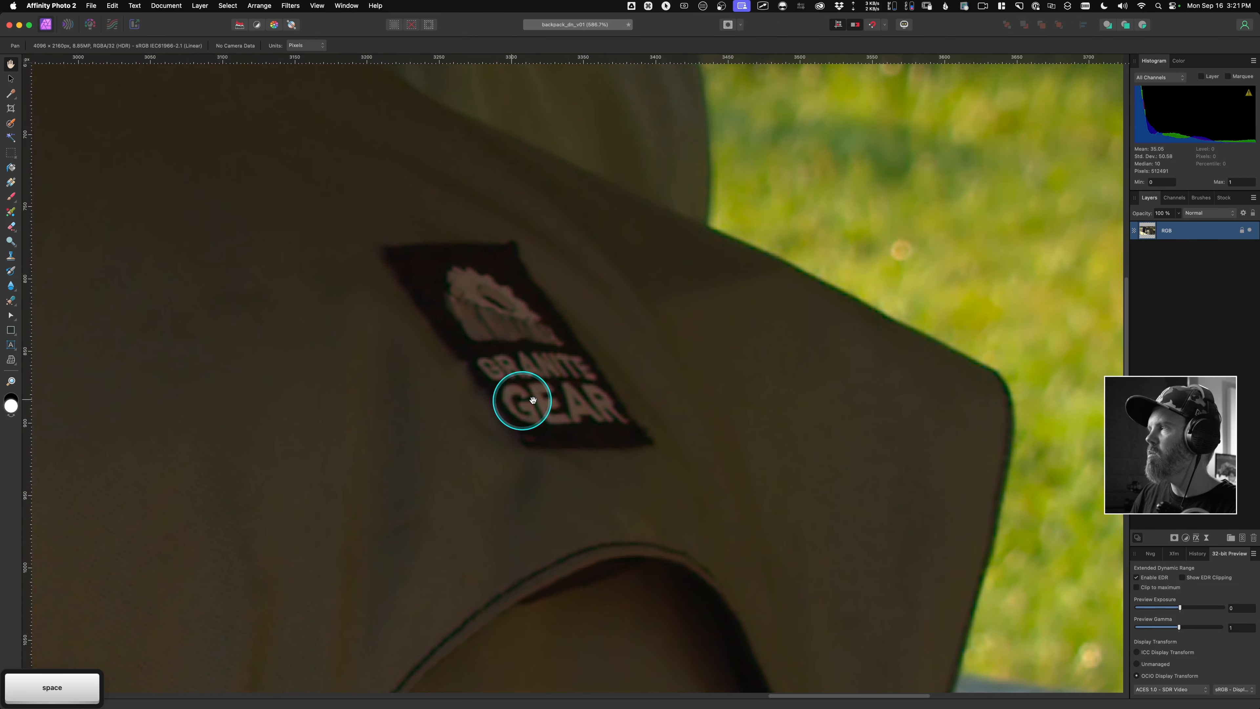
click(1243, 538)
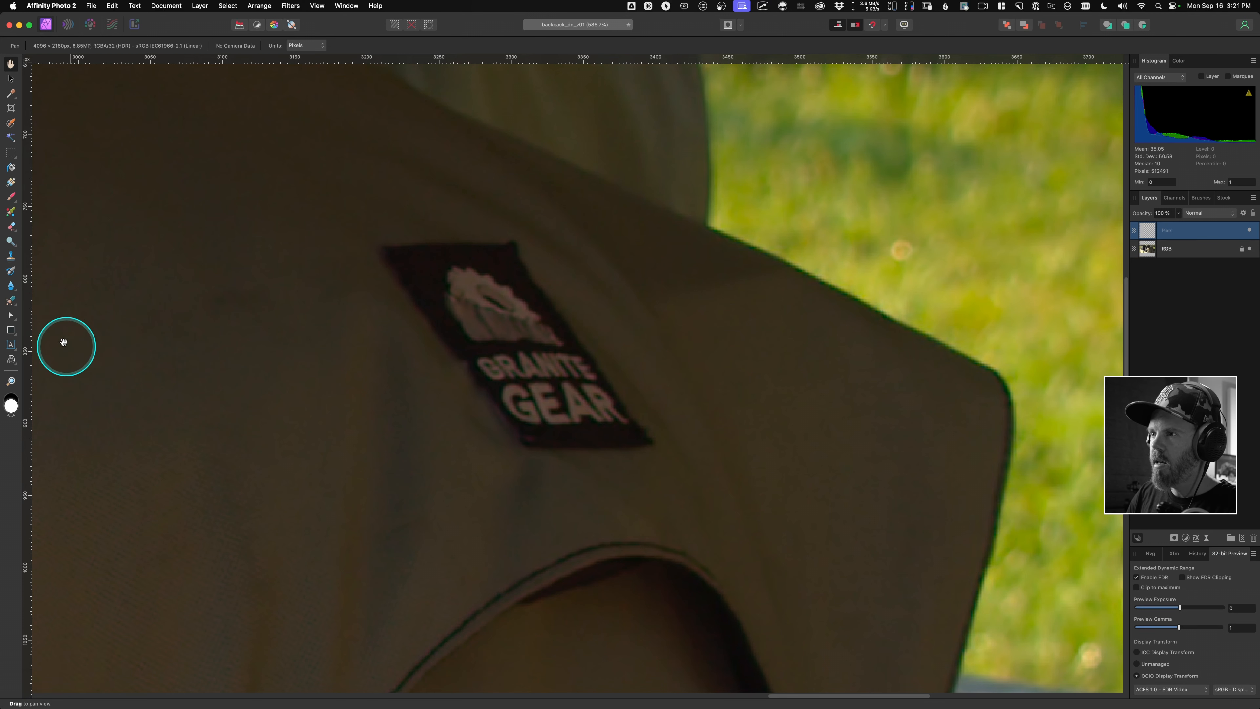
Step: Cover the Granite Gear logo on the backpack flap with plain fabric using the Patch Tool set to Current Layer & Below
click(11, 302)
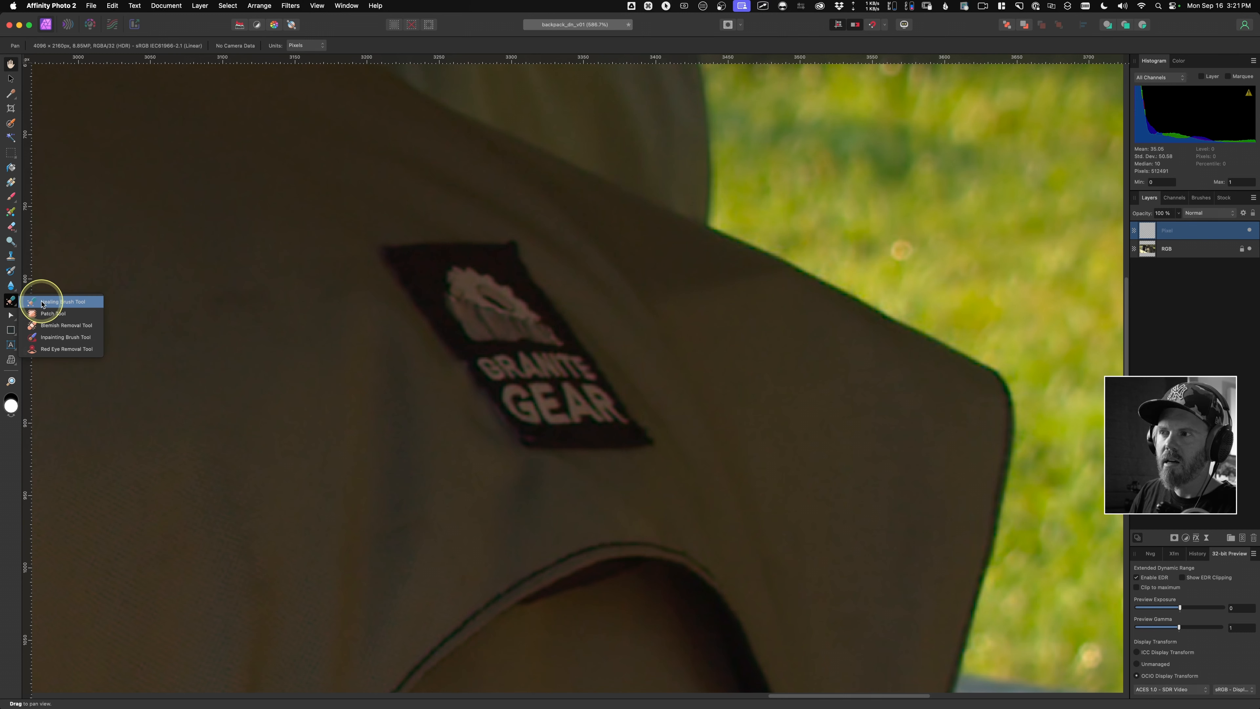
click(48, 313)
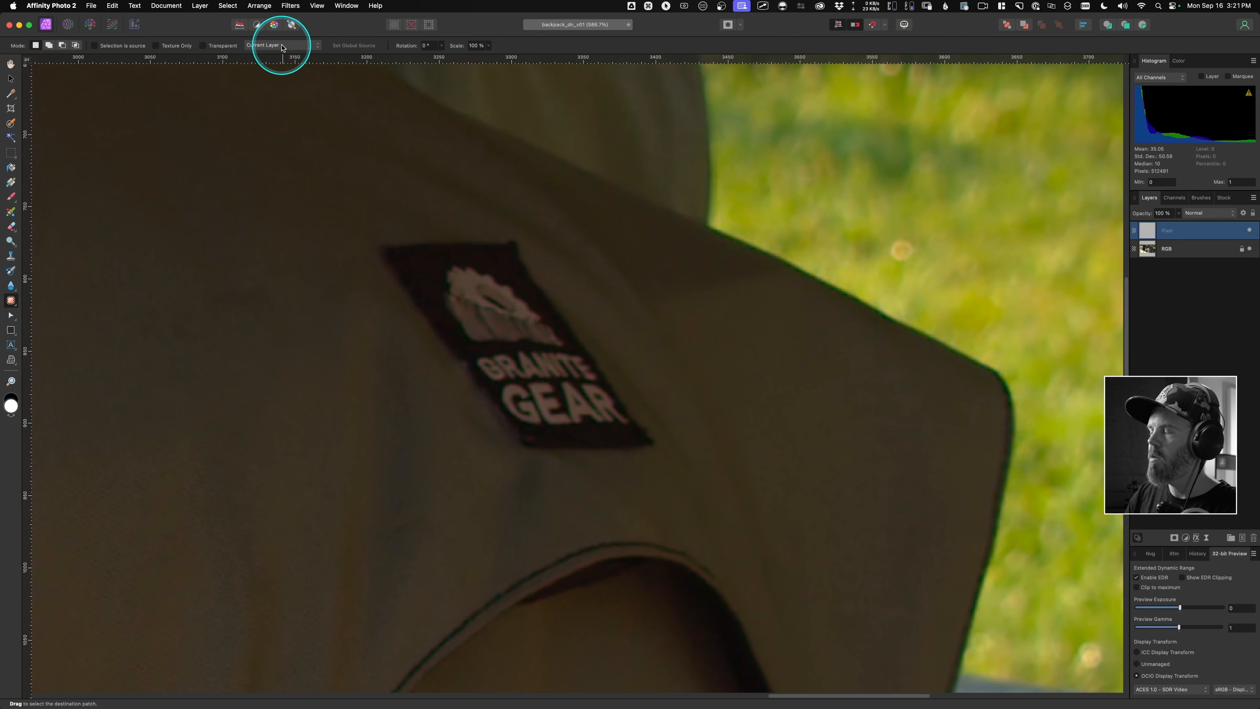
click(300, 44)
click(292, 56)
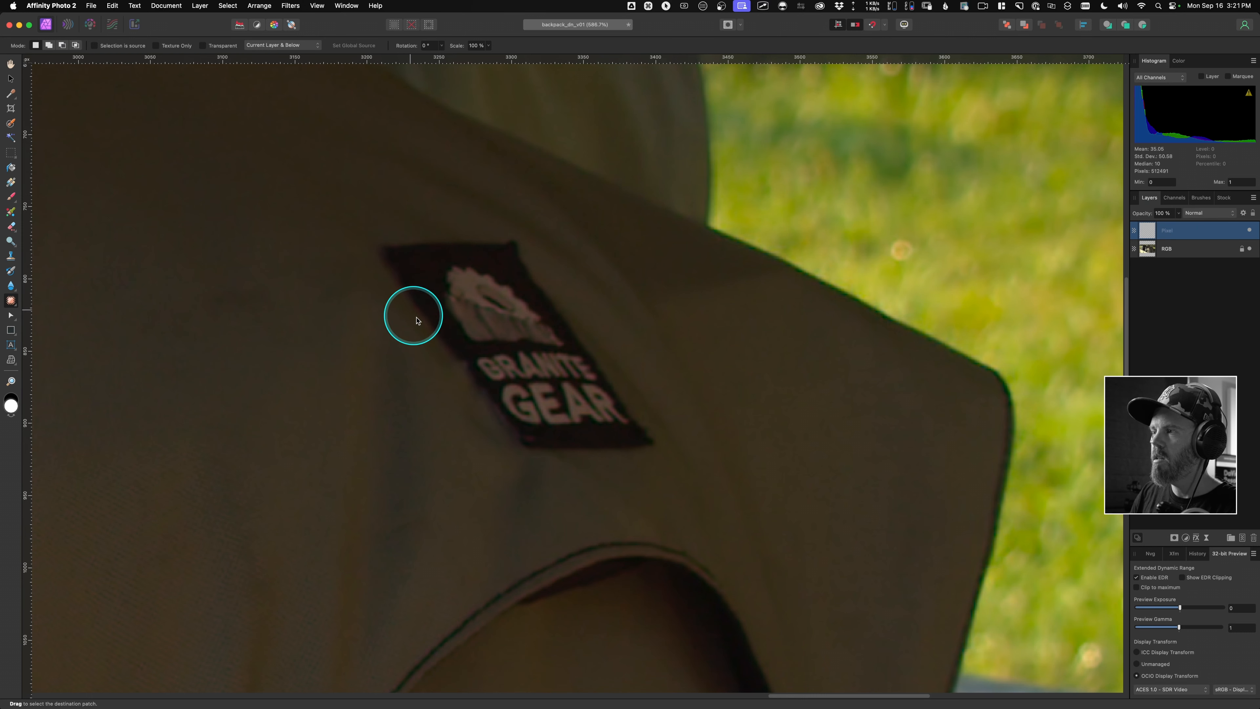
key(z)
drag(444, 333, 349, 352)
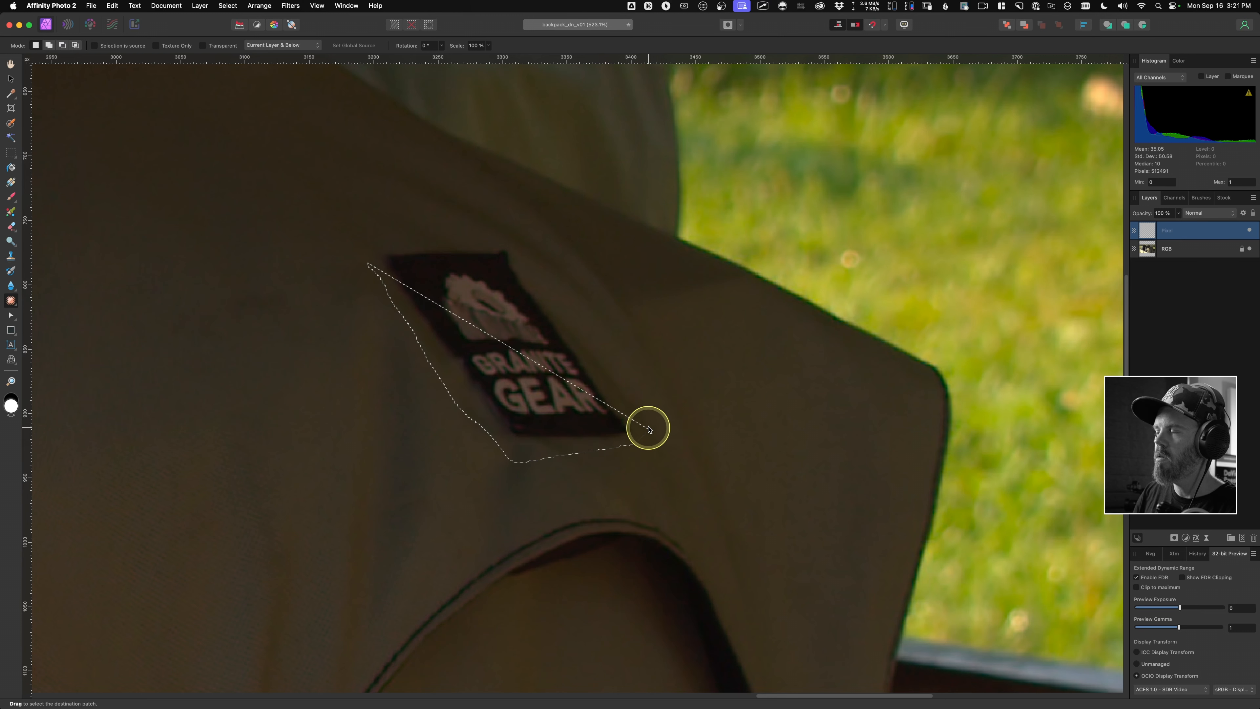
mouse_move(603, 352)
mouse_down()
mouse_move(523, 226)
mouse_move(490, 231)
mouse_up()
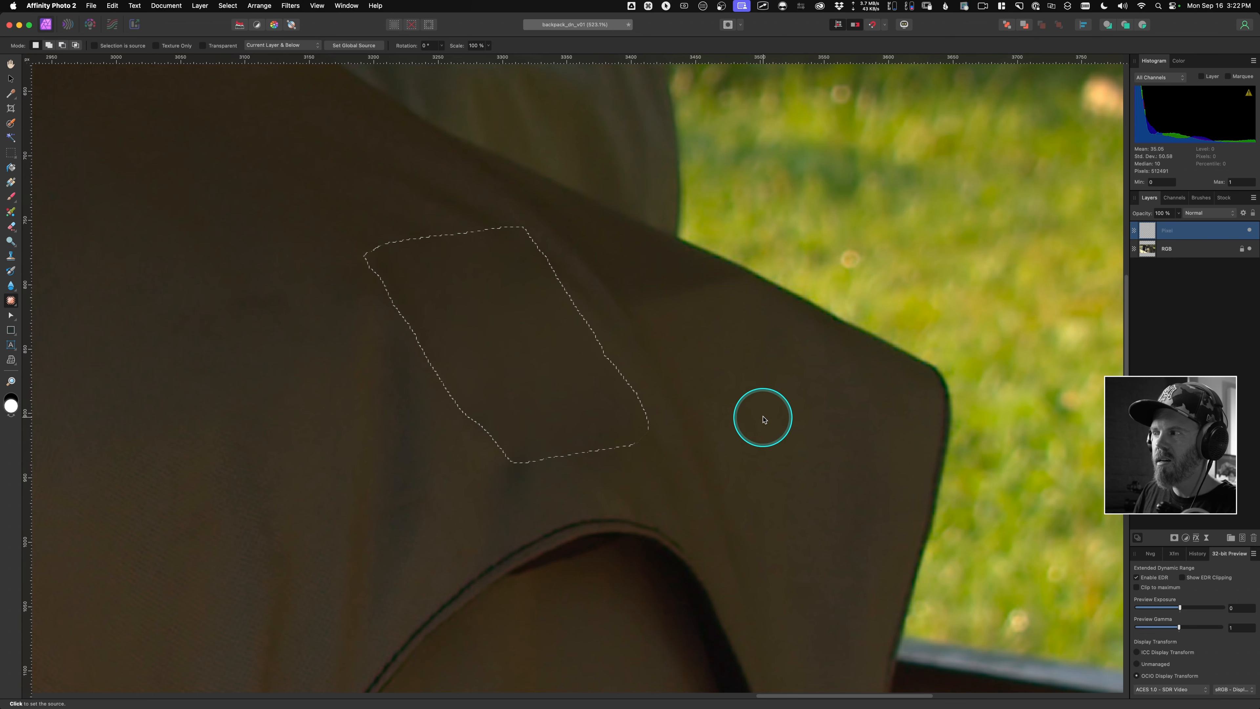
click(758, 424)
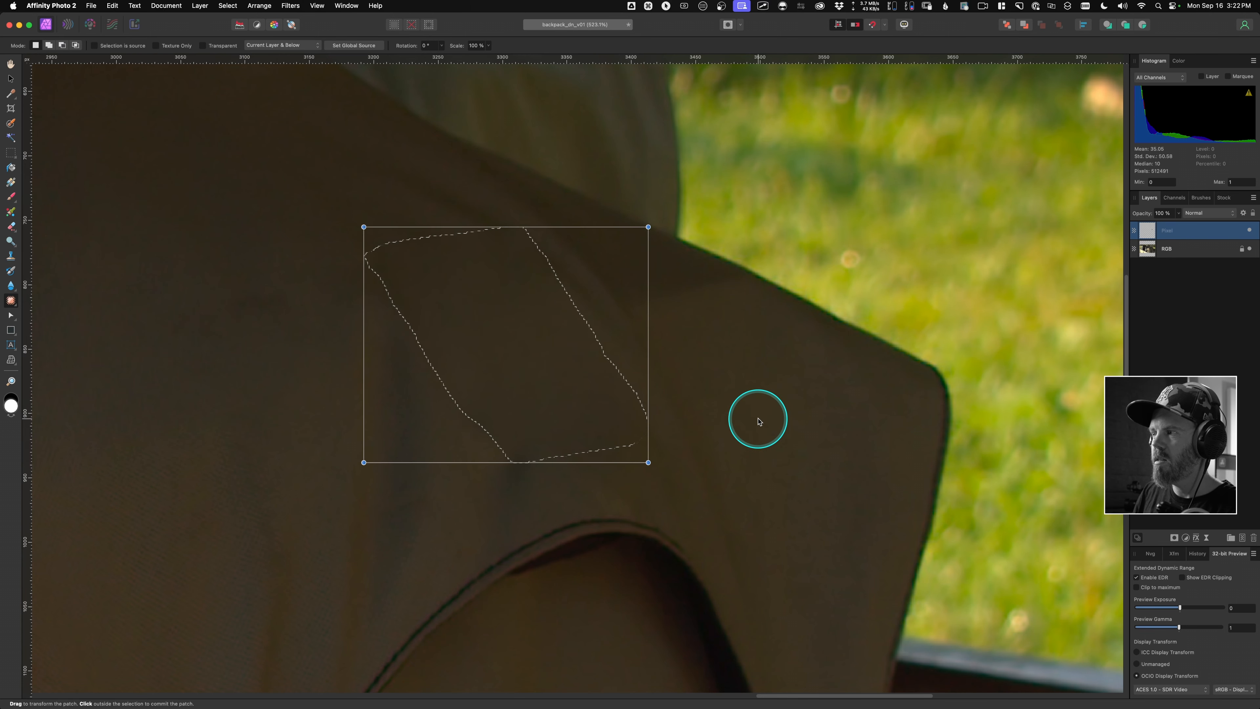
click(760, 418)
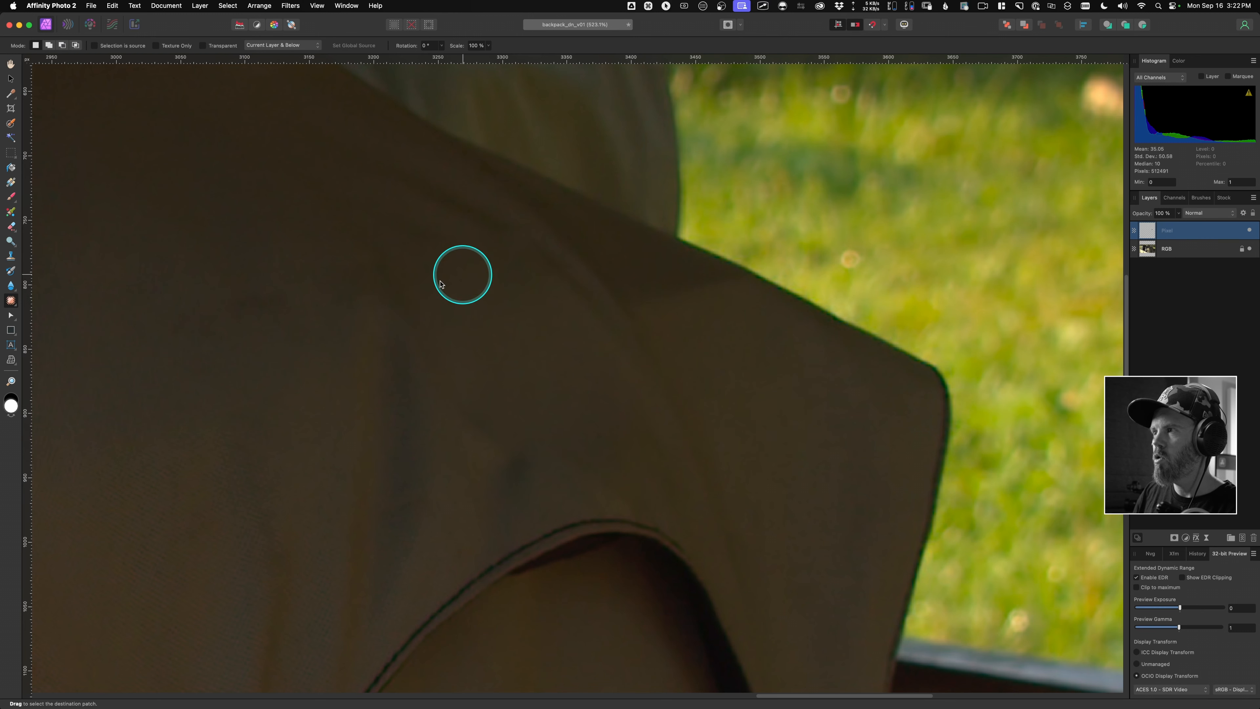
click(1250, 230)
click(1250, 230)
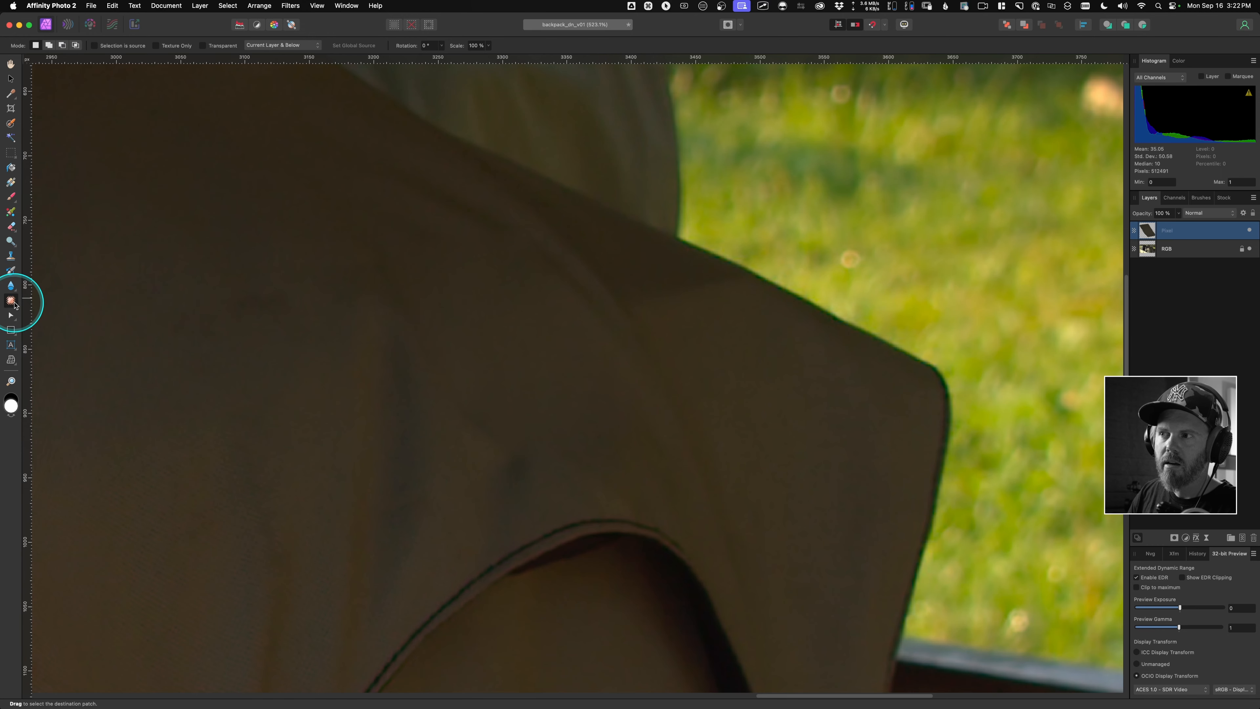
Step: Blend the edges of the patched logo area into the surrounding flap fabric with the Healing Brush, resampling nearby fabric between strokes
click(12, 302)
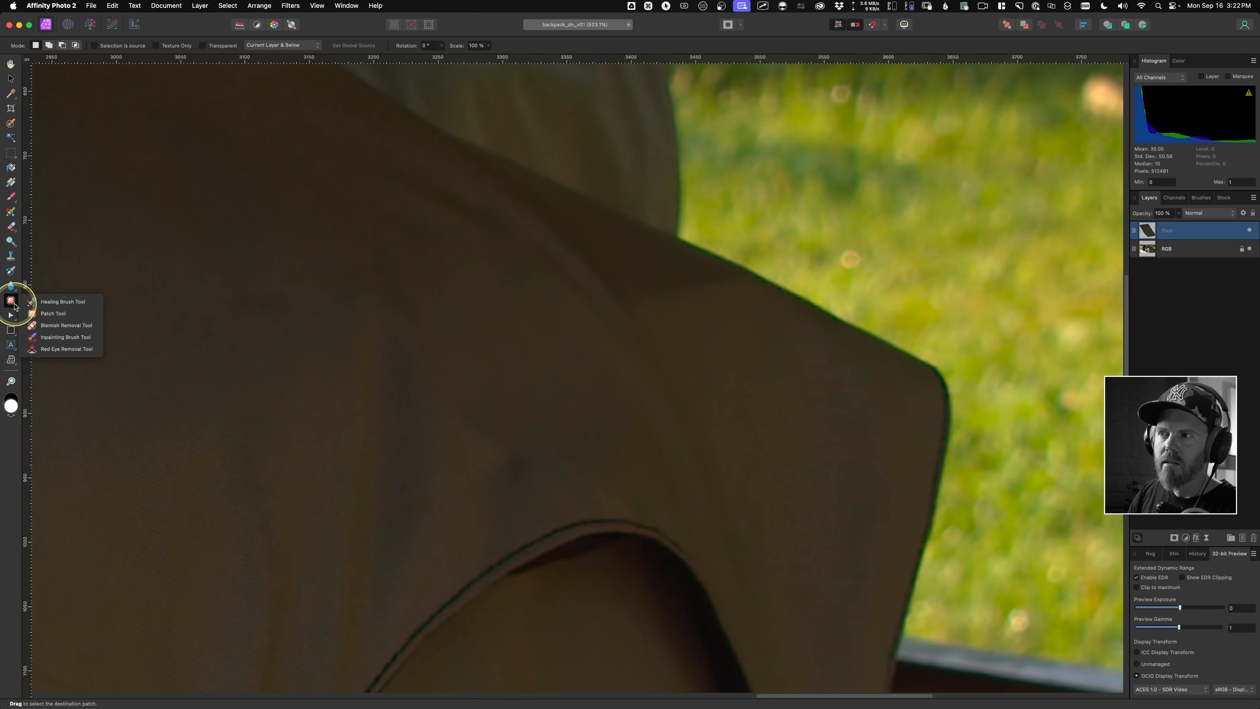
click(46, 307)
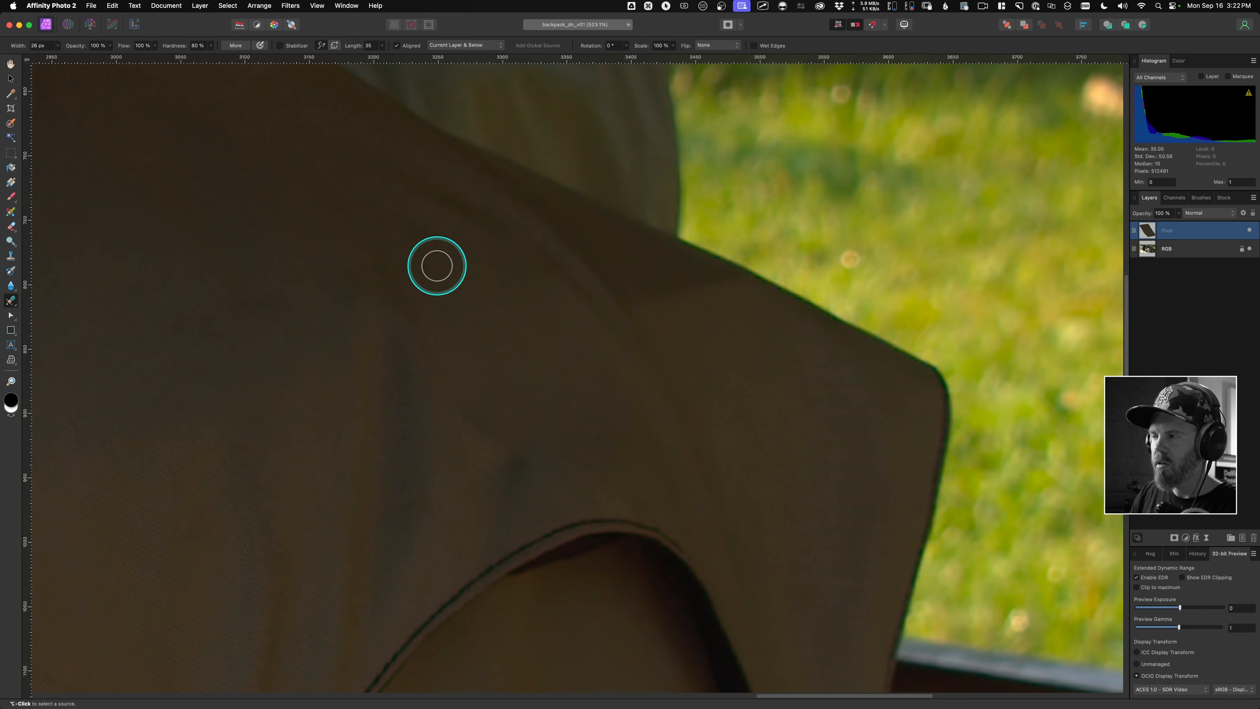
alt+click(436, 265)
drag(412, 320, 416, 323)
alt+click(504, 357)
drag(445, 381, 488, 435)
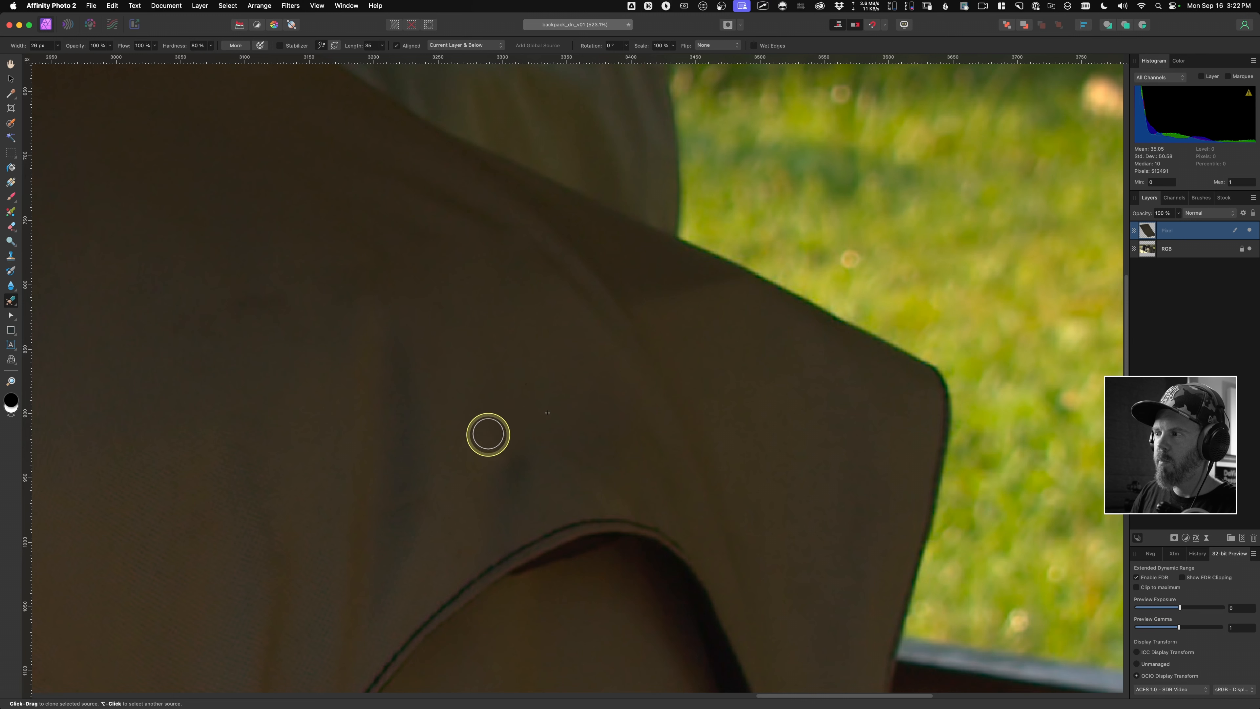
alt+click(573, 357)
mouse_move(504, 434)
mouse_down()
mouse_move(505, 388)
mouse_move(578, 396)
mouse_move(470, 469)
mouse_up()
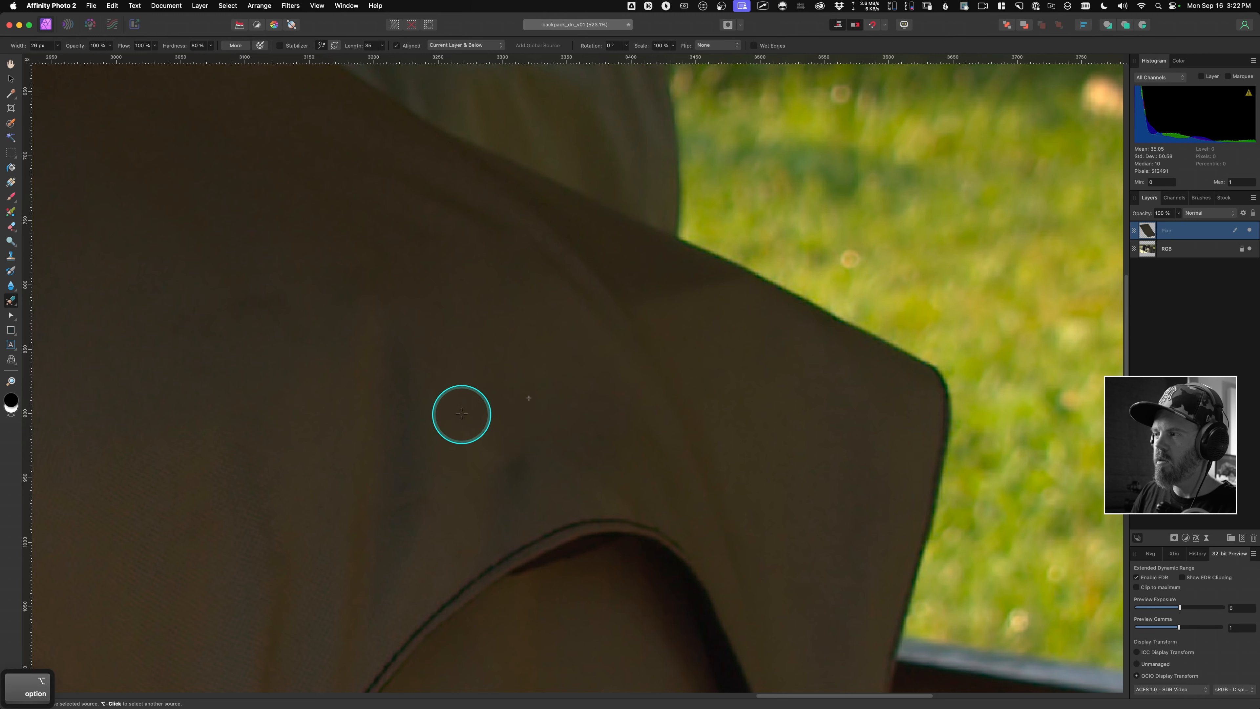
alt+click(463, 416)
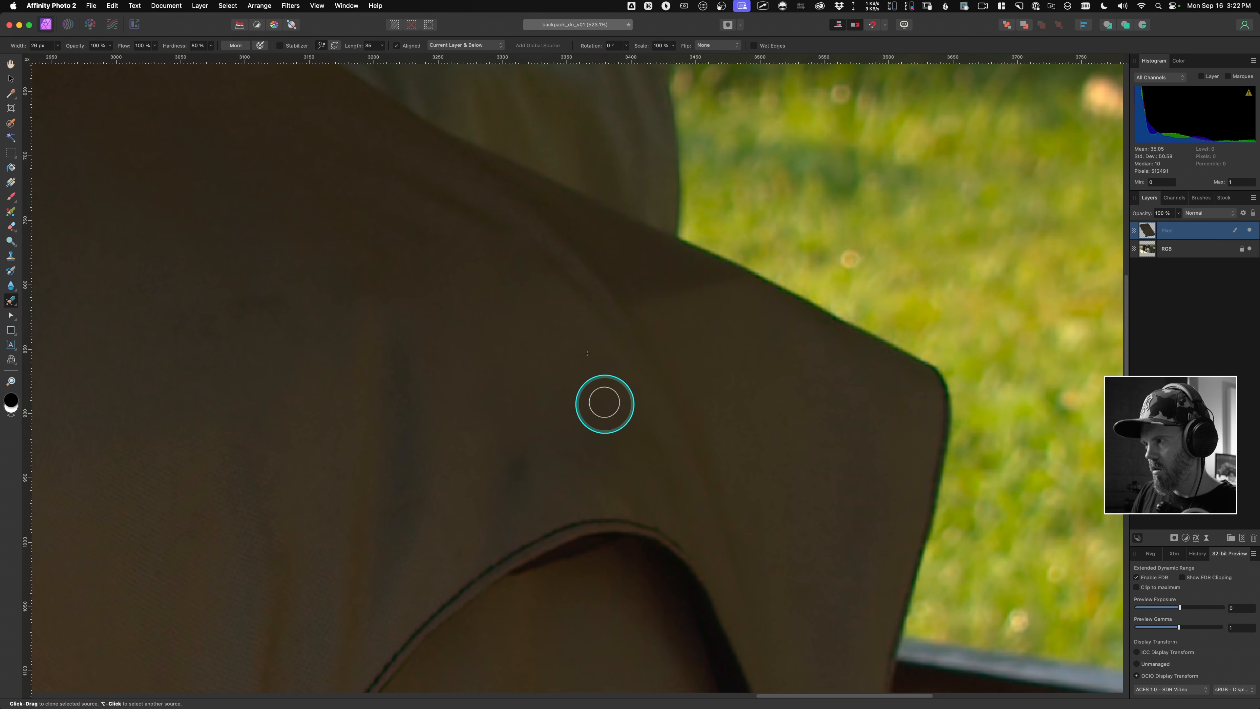
alt+click(618, 397)
mouse_move(582, 445)
mouse_down()
mouse_move(675, 385)
mouse_move(478, 290)
mouse_move(468, 262)
mouse_move(401, 371)
mouse_move(532, 344)
mouse_move(708, 353)
mouse_move(964, 339)
mouse_up()
alt+click(470, 257)
Step: Compare the backpack flap with and without the retouch layer, close up and at 100% zoom, leaving the layer visible
click(1248, 231)
click(1248, 231)
click(1249, 231)
click(1249, 231)
click(1249, 231)
click(1249, 231)
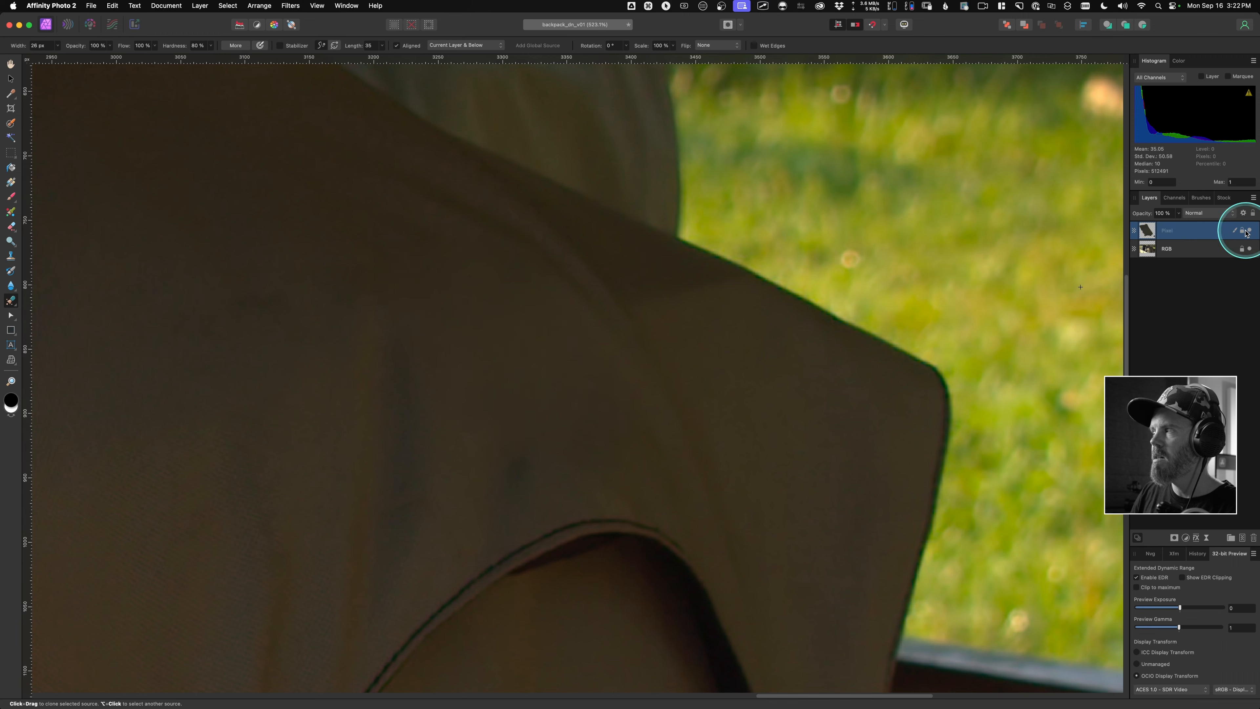
click(1249, 231)
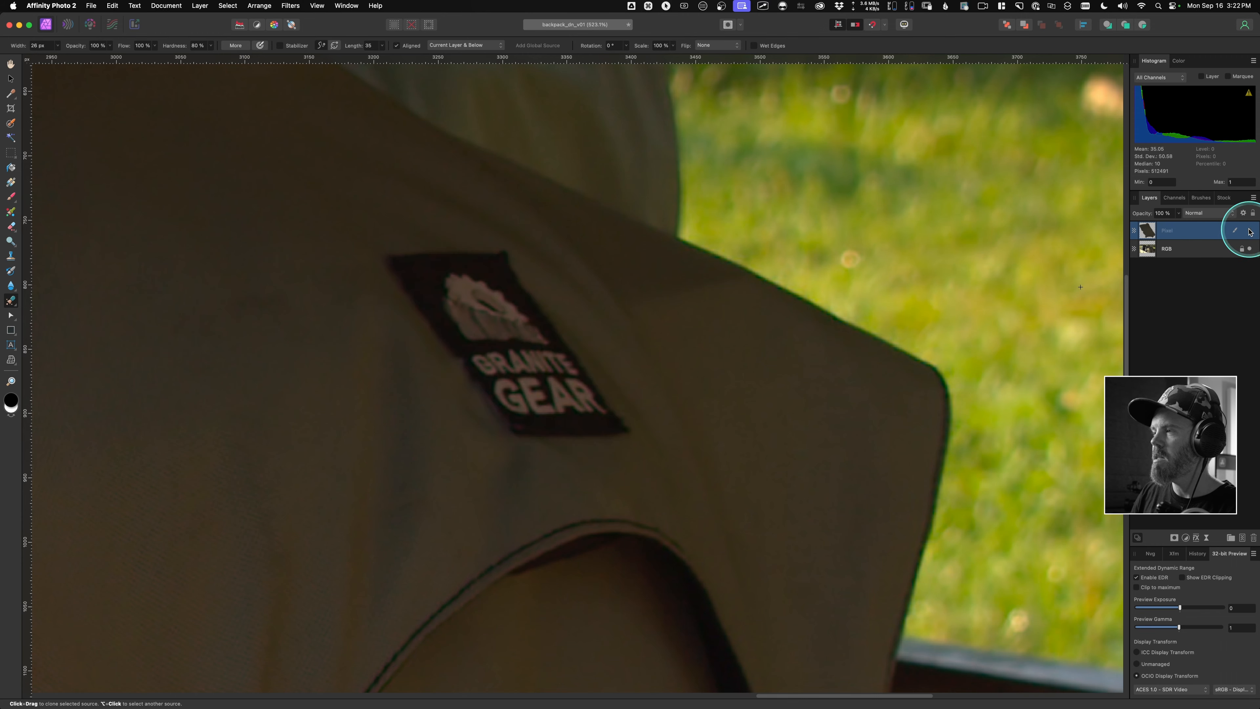
key(super+1)
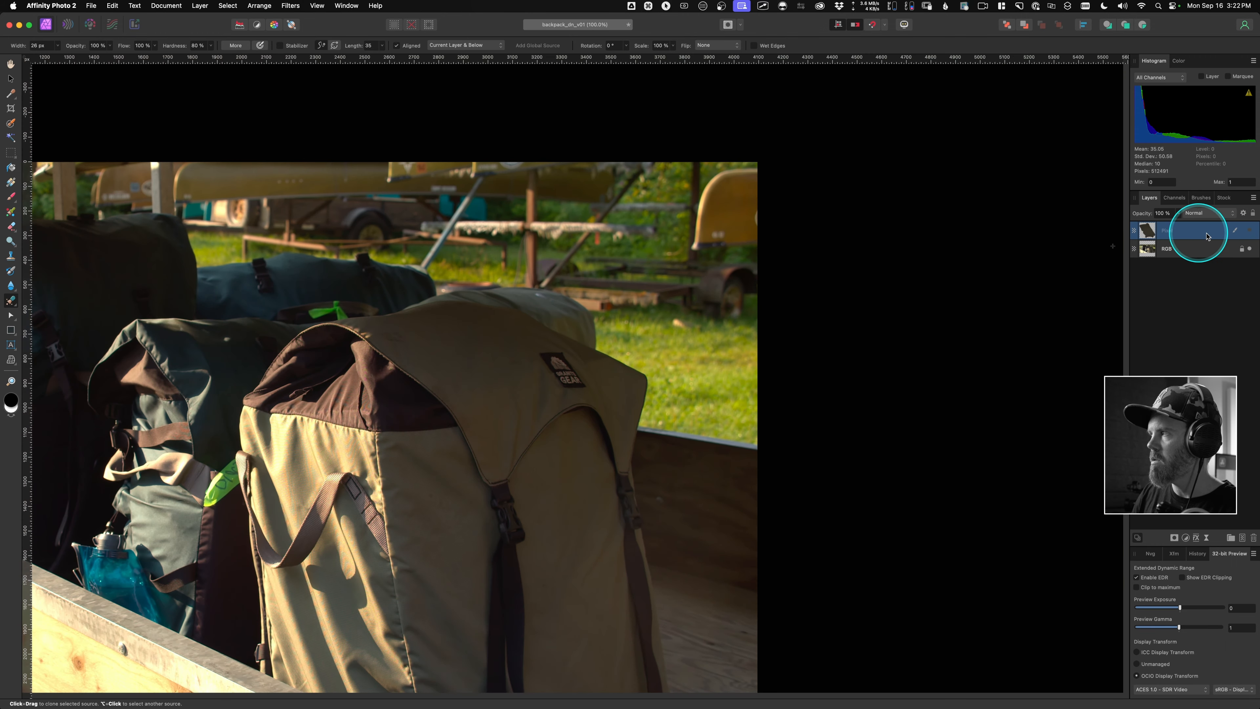
click(1249, 232)
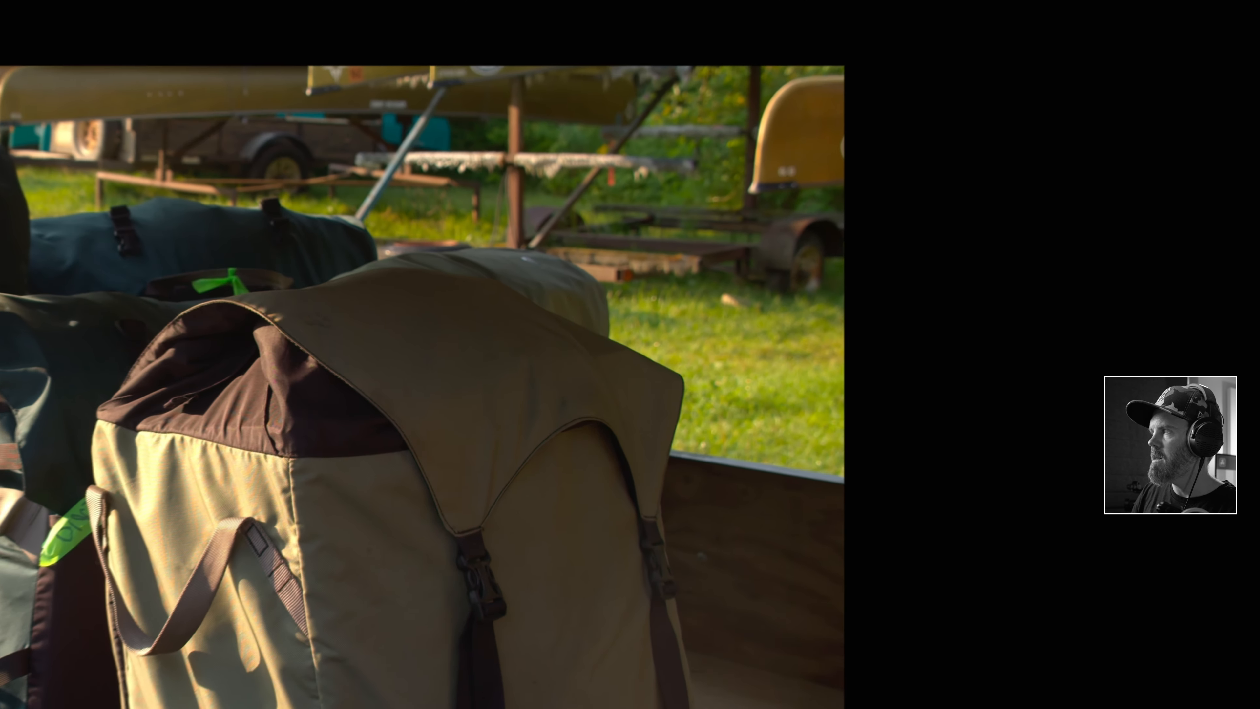
Step: Hide the RGB layer to isolate the logo-removal patch on transparency
click(1249, 248)
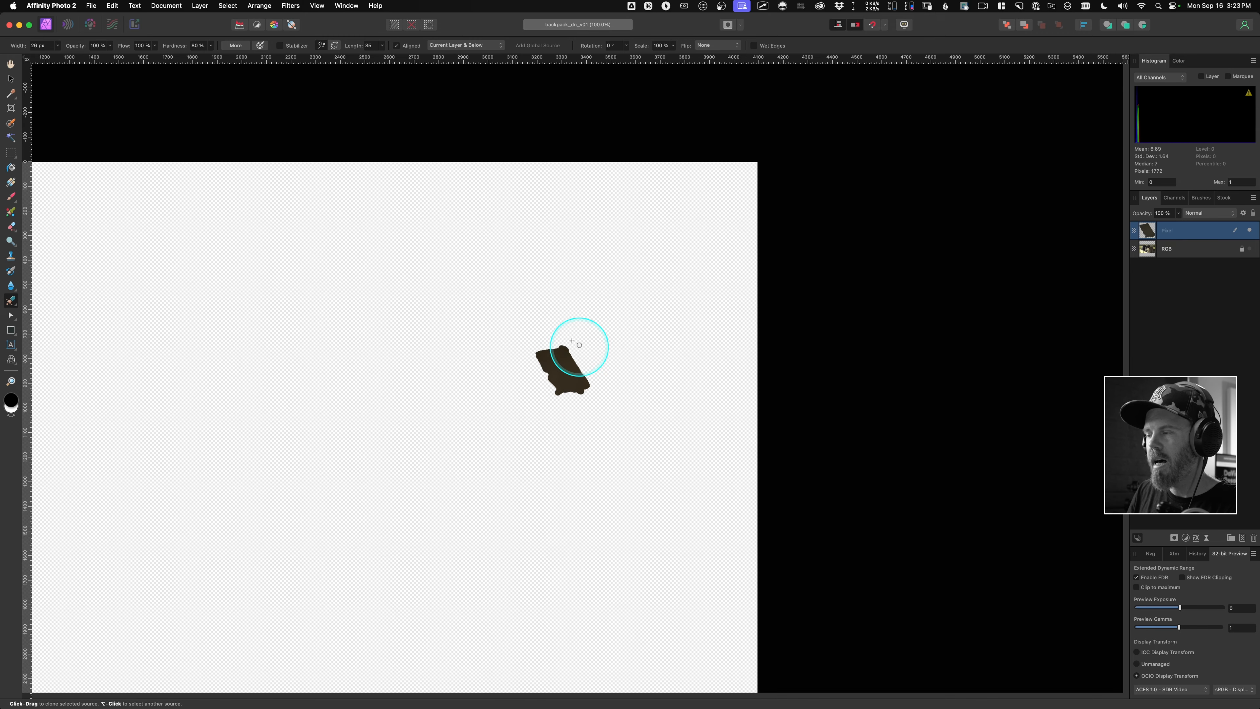
key(z)
mouse_move(572, 341)
mouse_down()
mouse_move(696, 327)
mouse_move(408, 395)
mouse_move(428, 393)
mouse_up()
key(z)
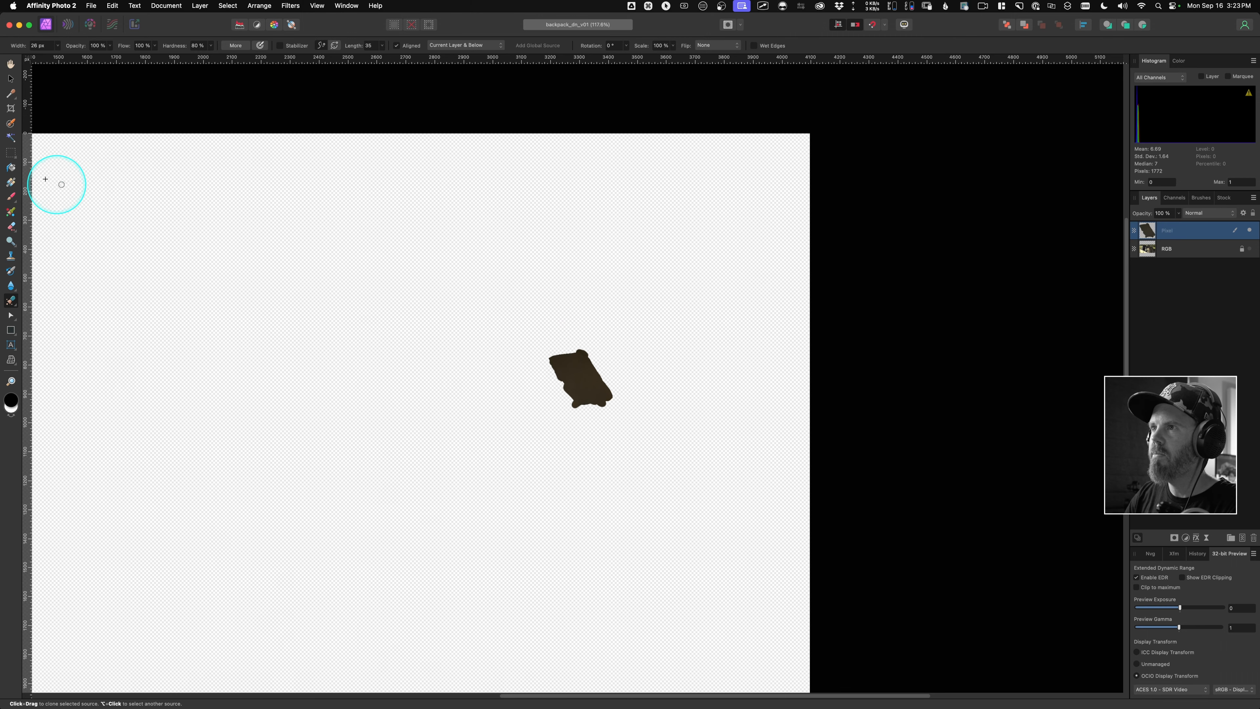
Step: Start an export of the isolated patch in EXR format with ZIP compression
click(92, 6)
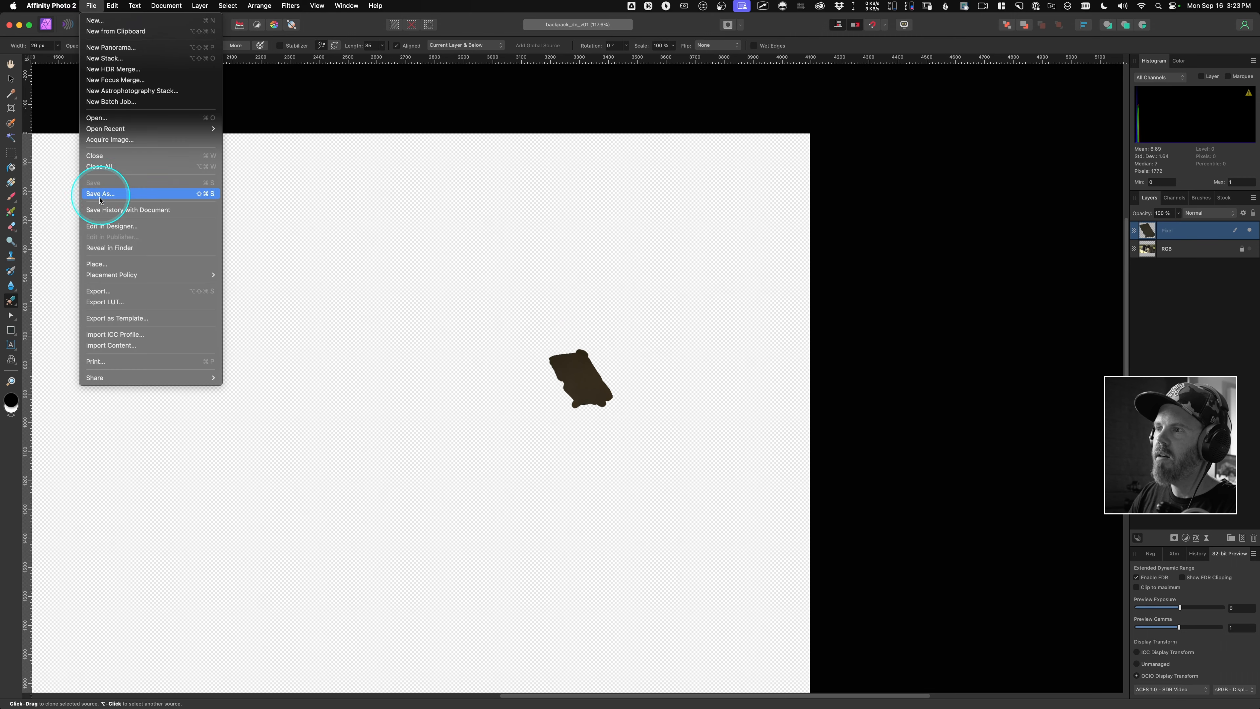
click(112, 293)
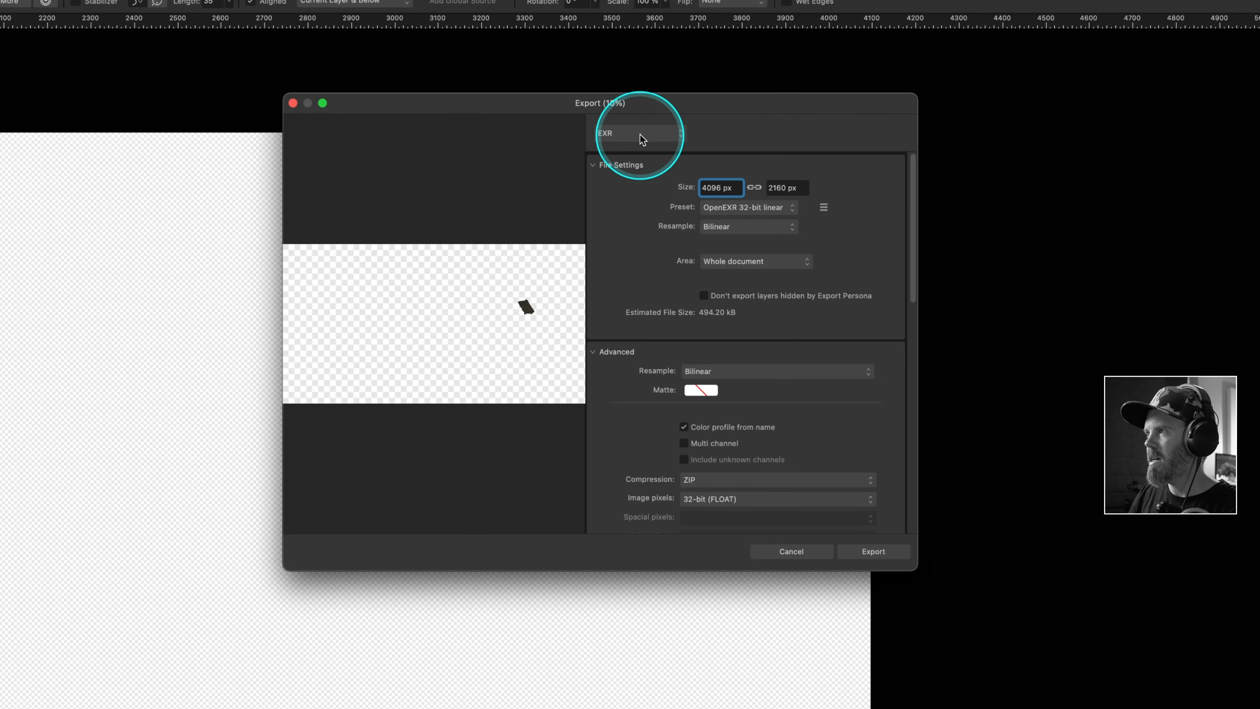
click(657, 135)
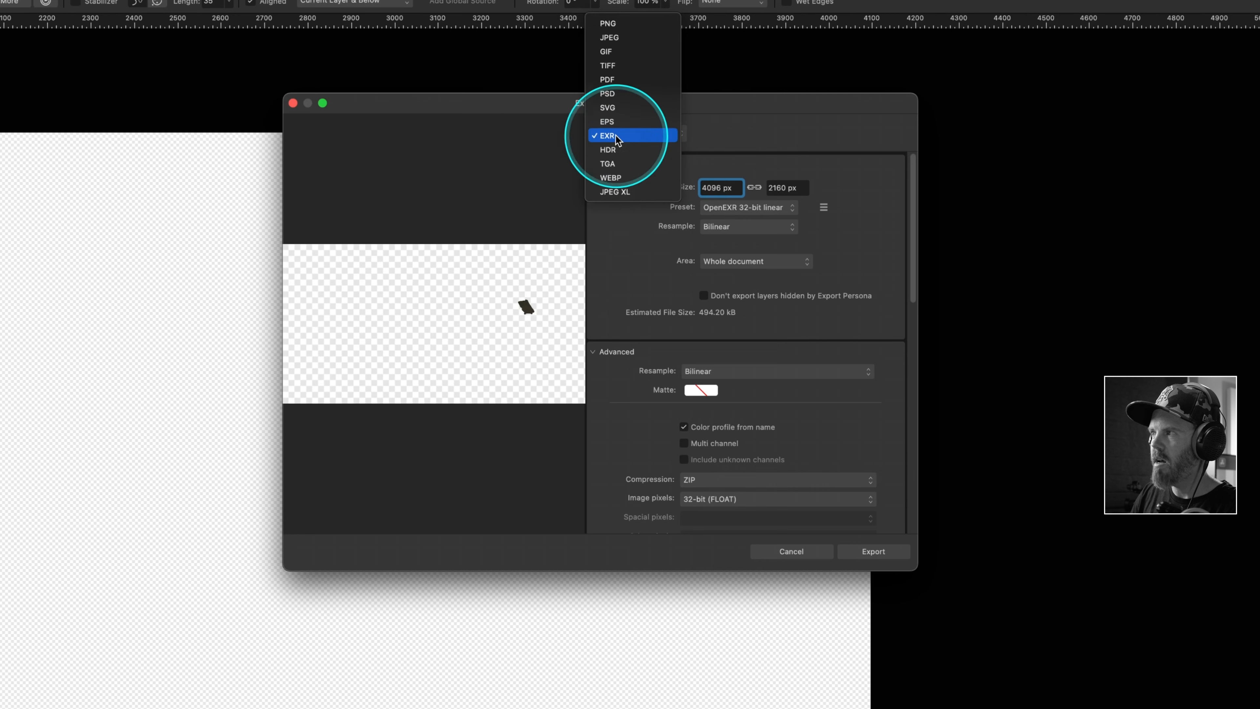
click(617, 136)
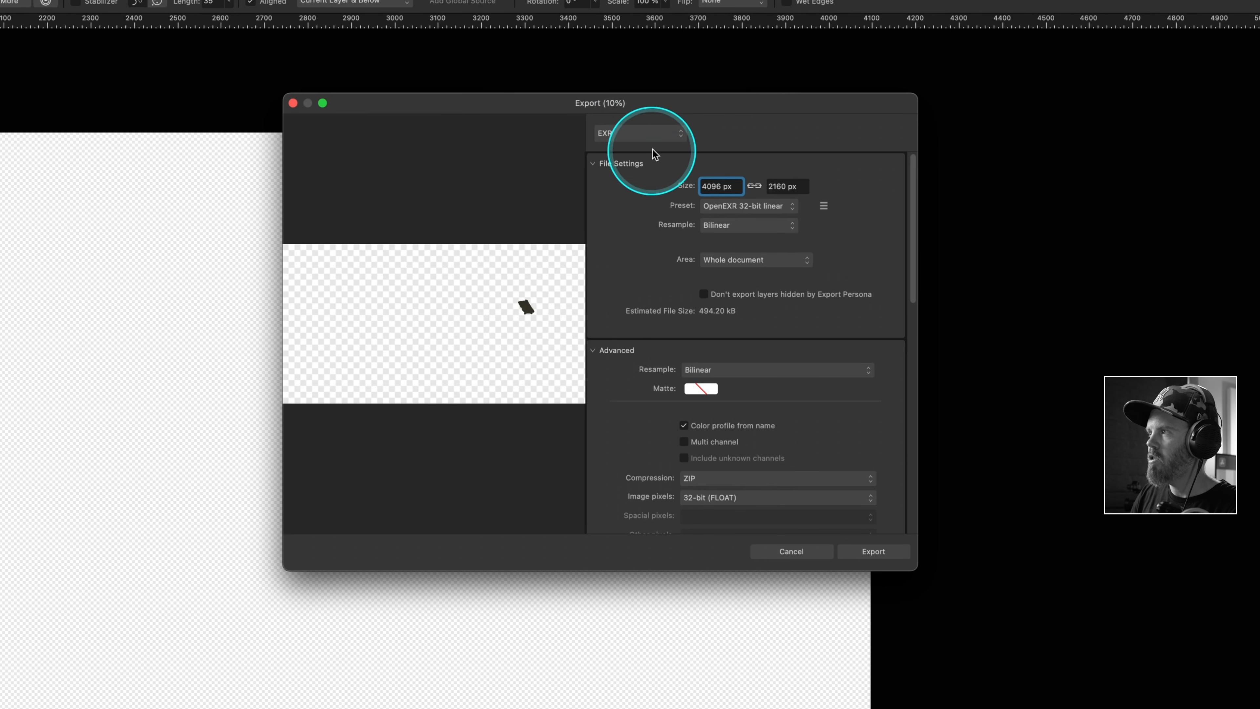
drag(906, 275, 908, 354)
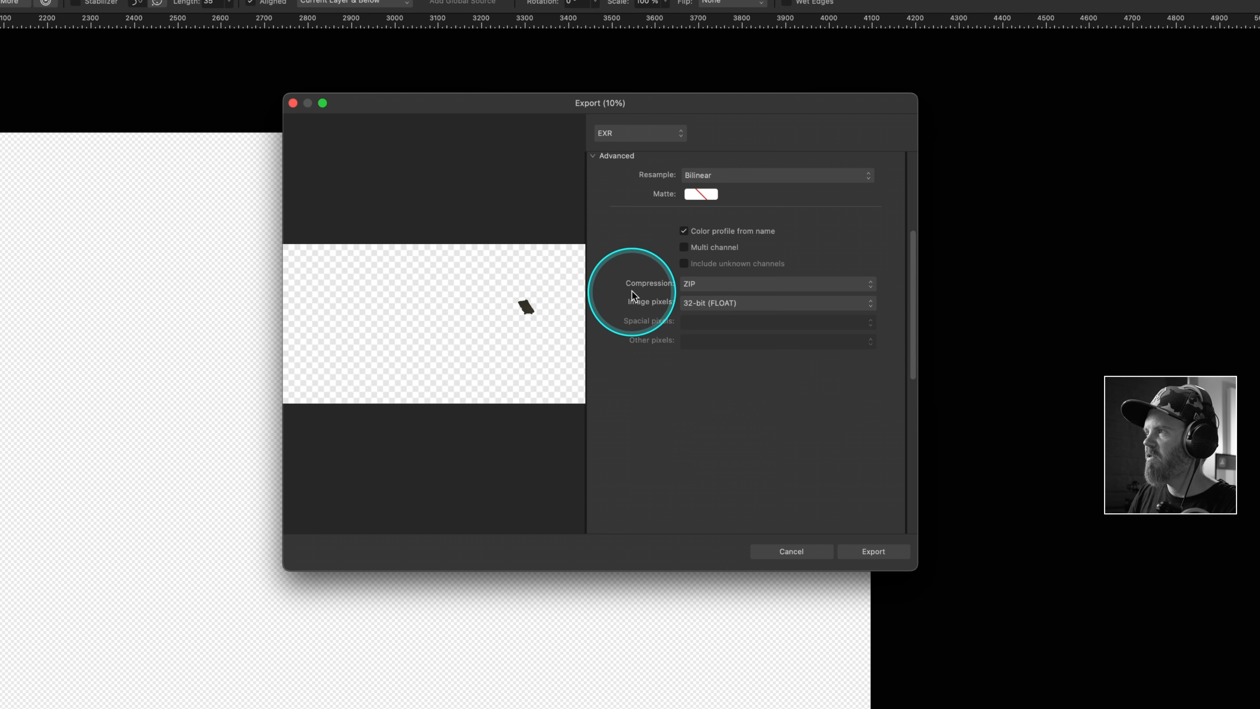
click(732, 288)
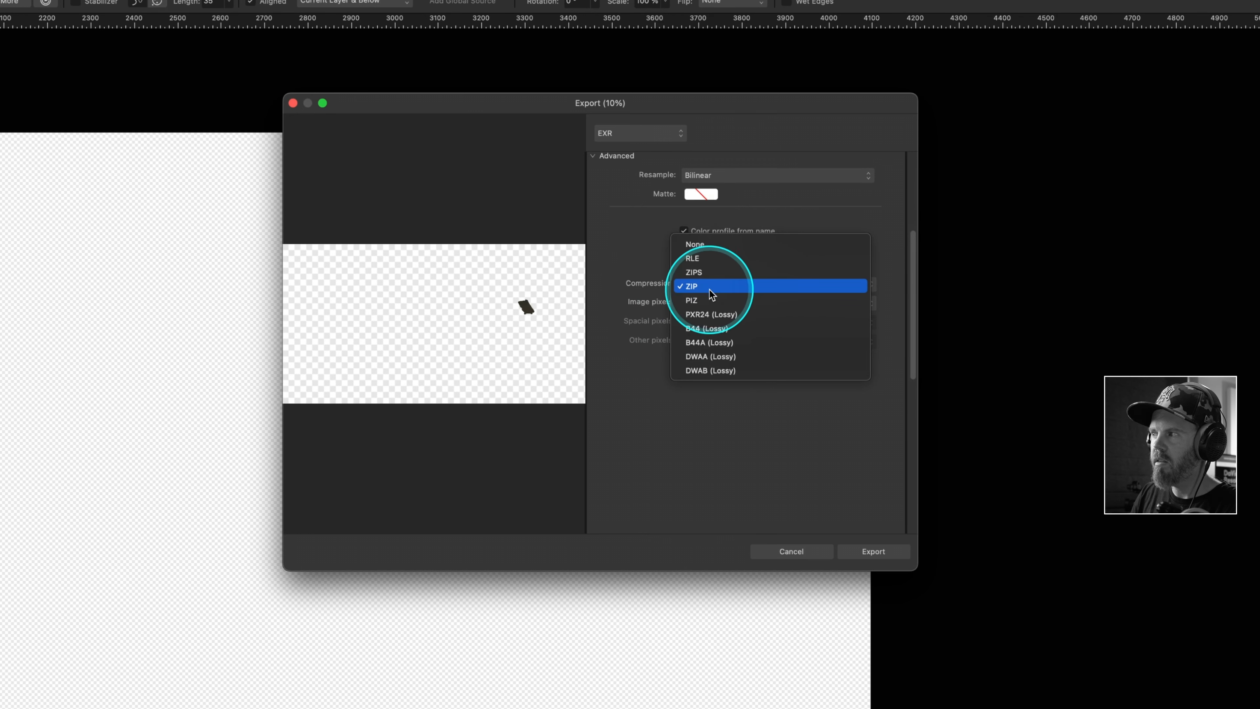
click(710, 286)
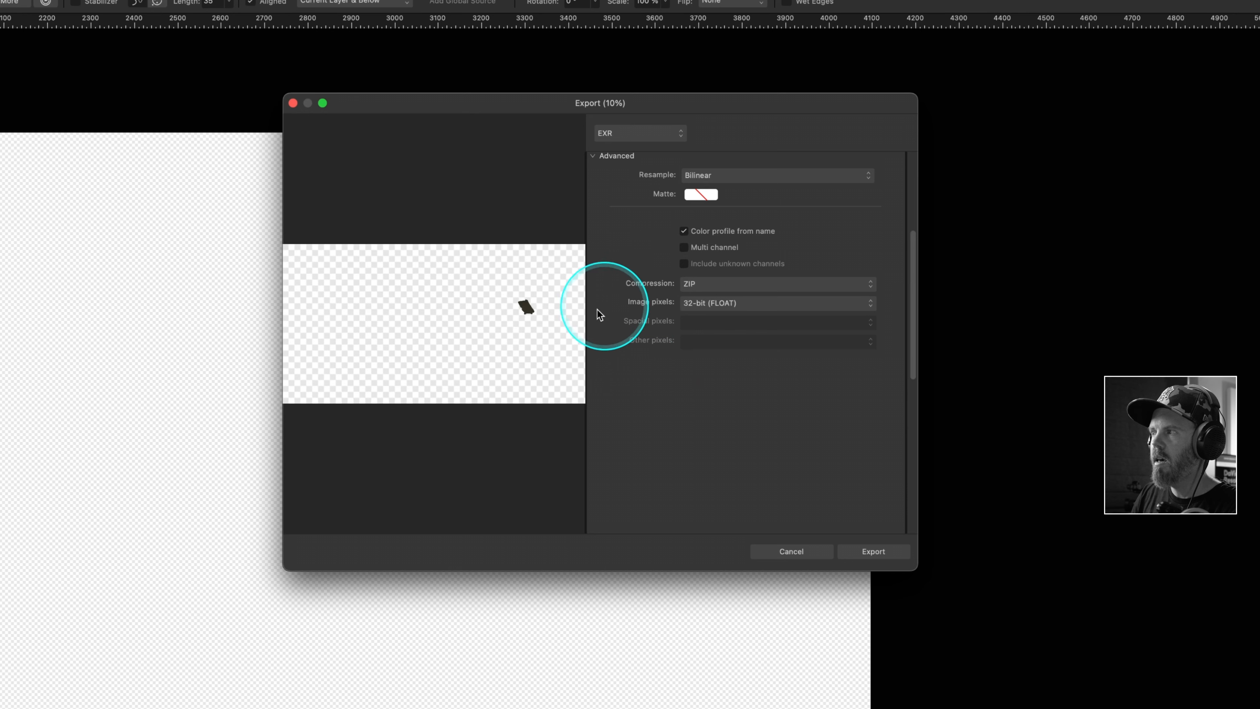
Step: Set the export's image pixels to 16-bit (HALF) and turn off Color profile from name
click(713, 304)
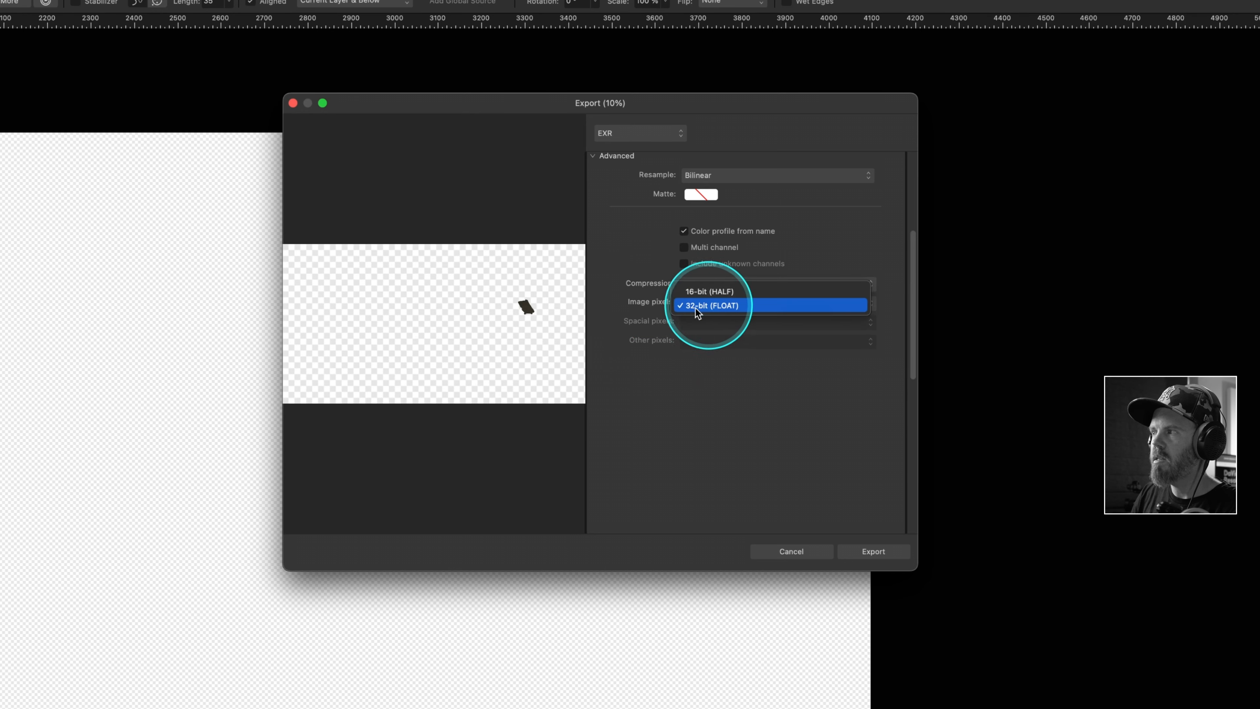
click(705, 293)
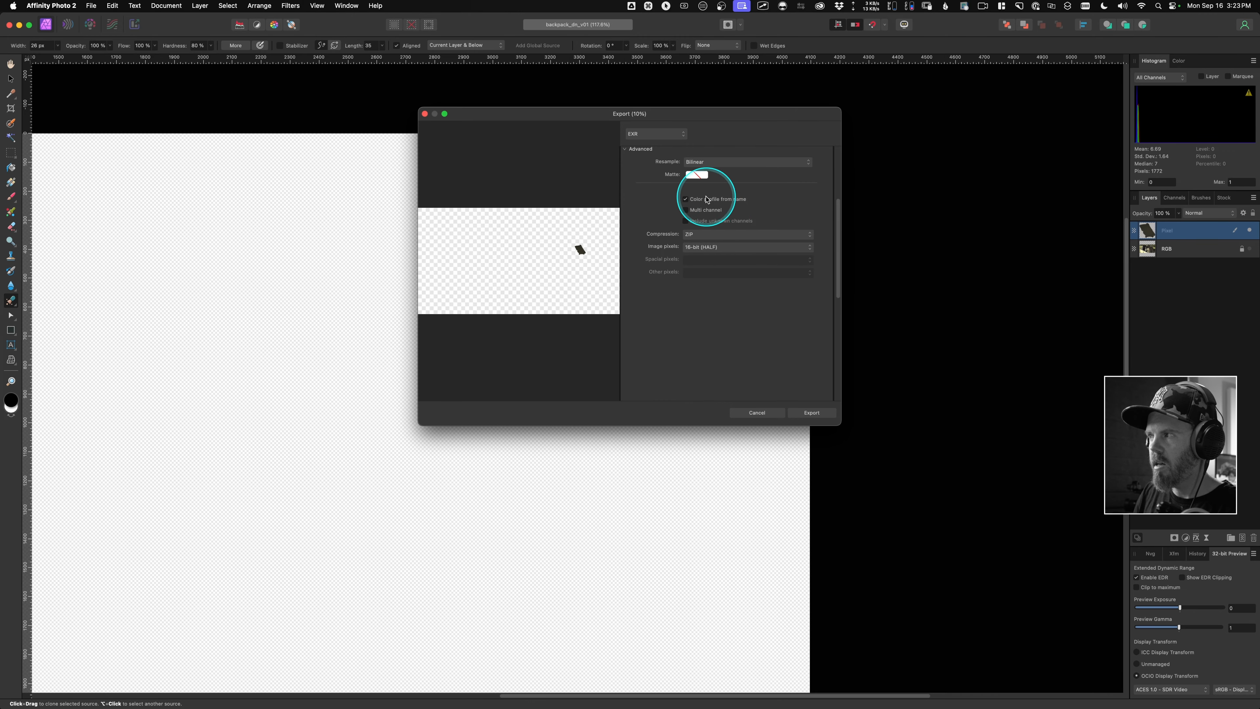
key(ctrl)
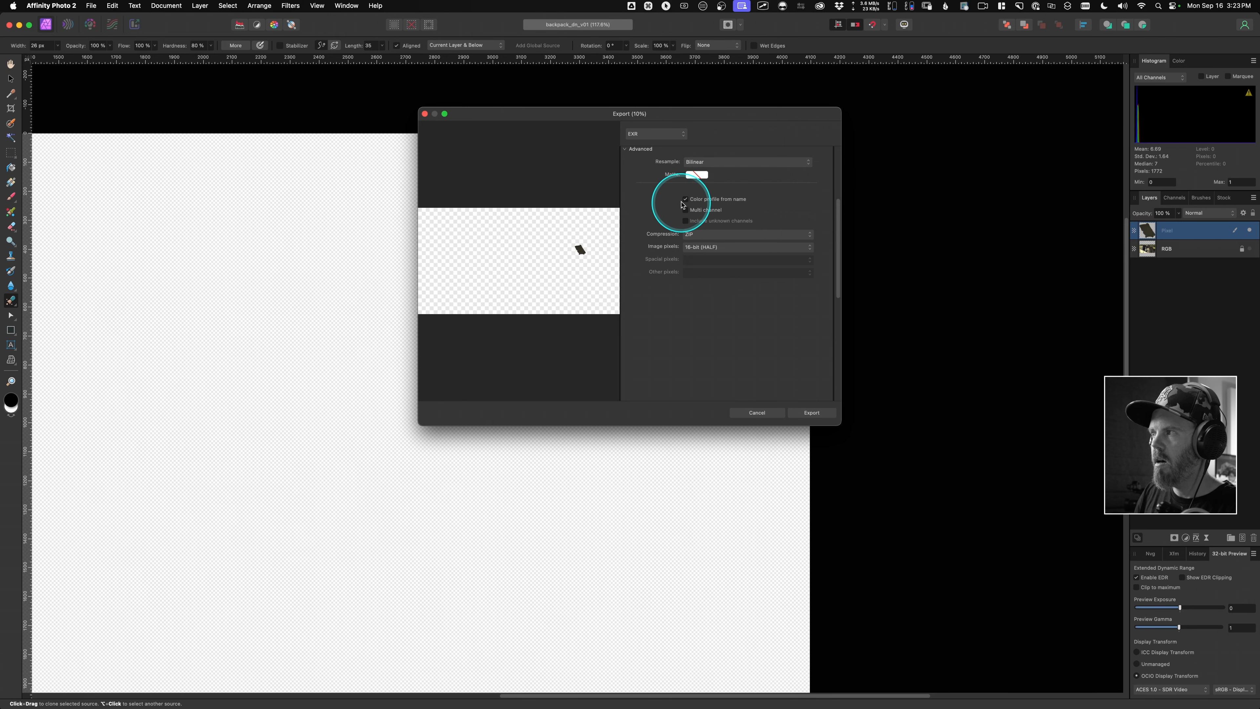
click(686, 200)
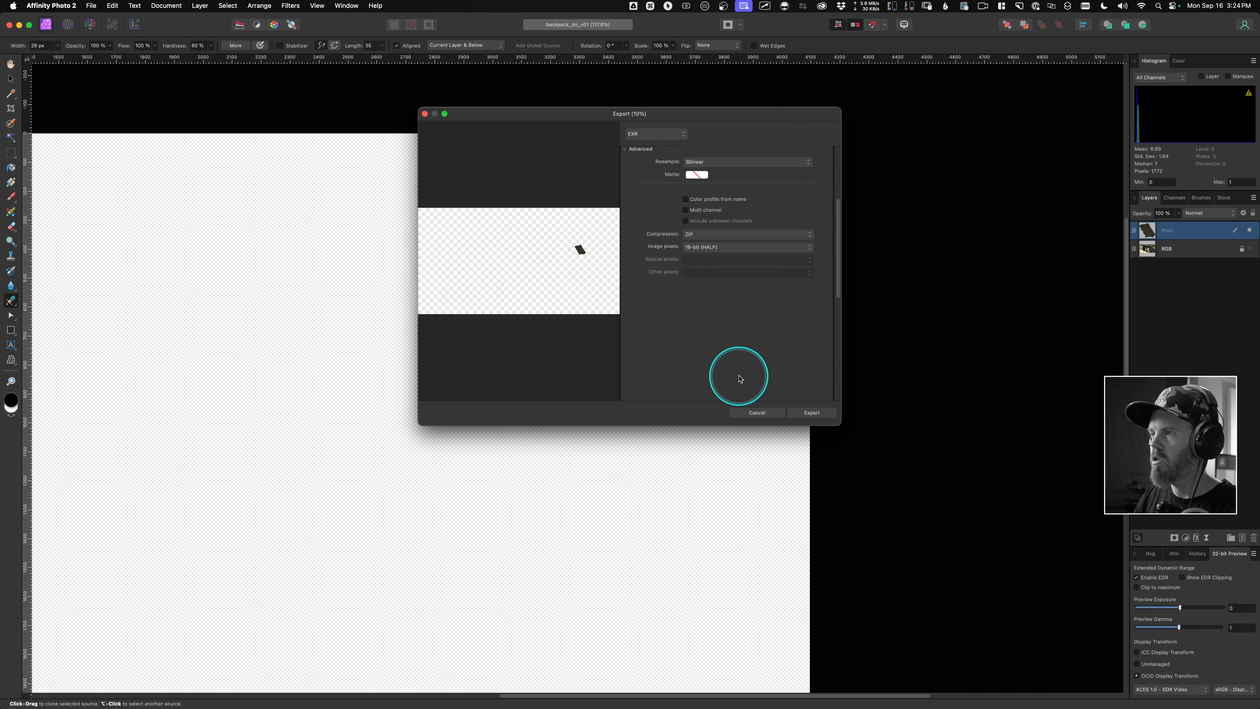
Step: Export the patch as backpack_dn_v01_patch_v01.exr into the affinity folder under Resolve, Fusion Fridays, Backpack_Affinity
click(812, 413)
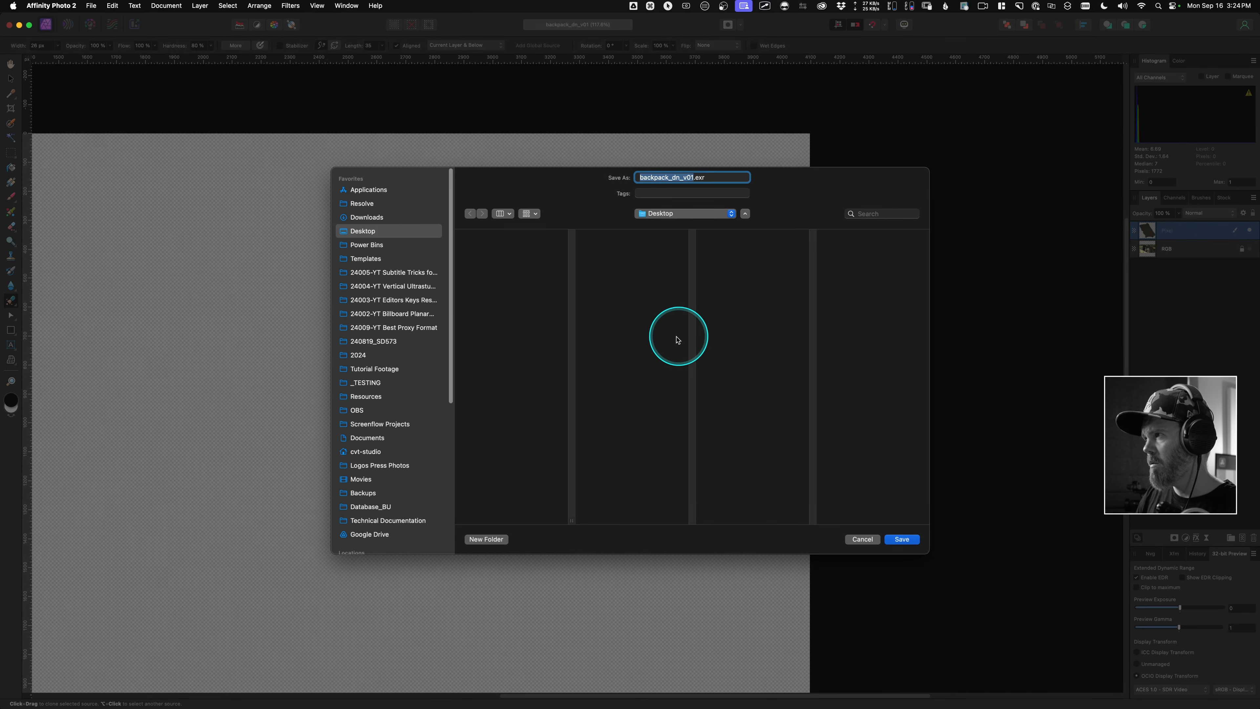
click(377, 210)
click(506, 281)
click(620, 237)
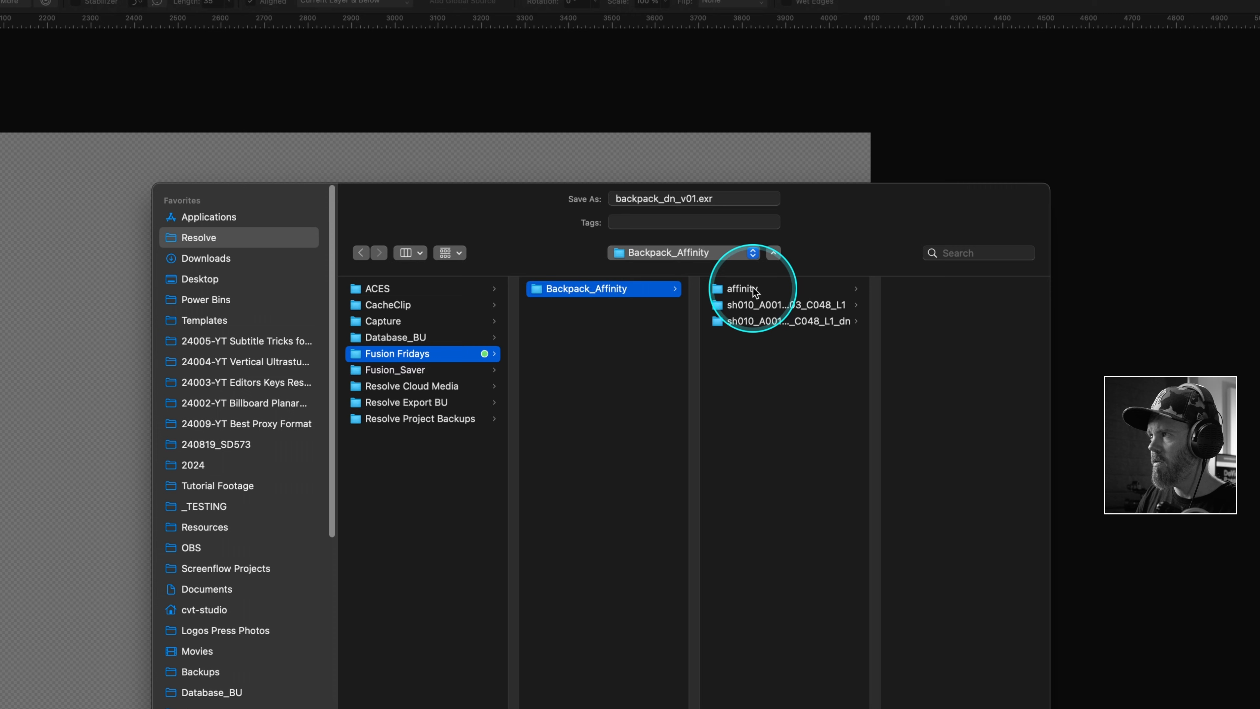
click(753, 290)
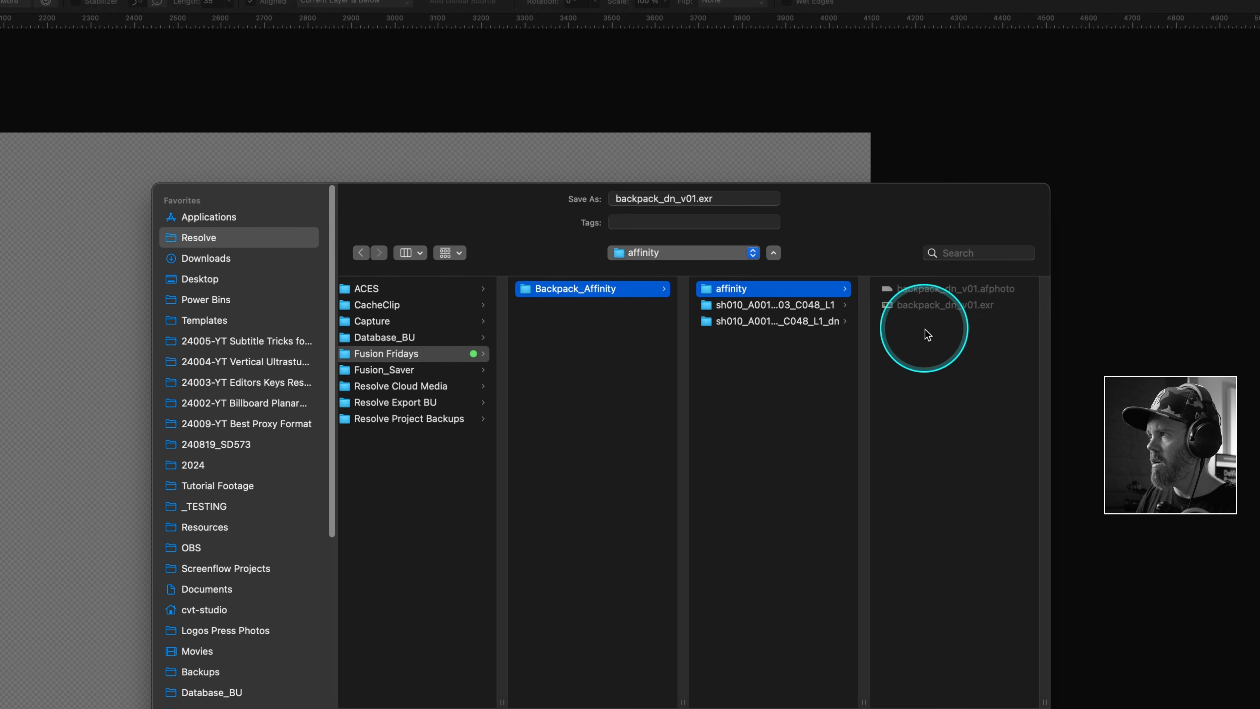
click(697, 198)
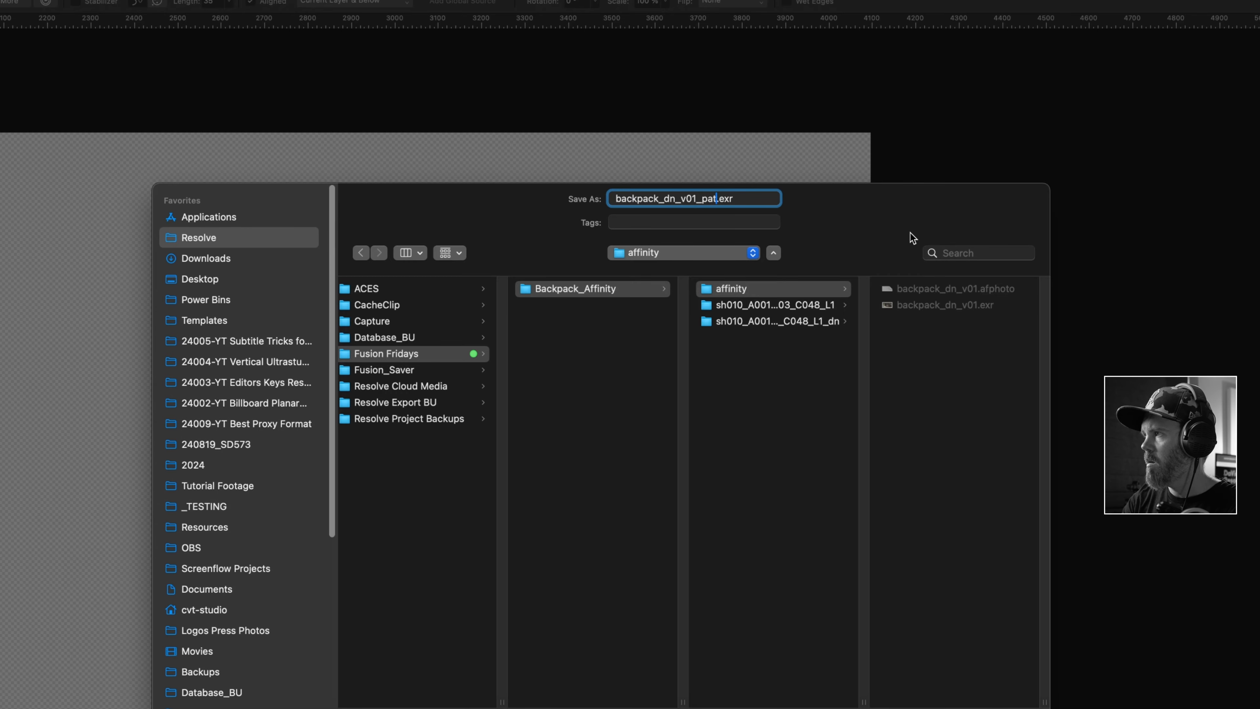
text(_patch_v01)
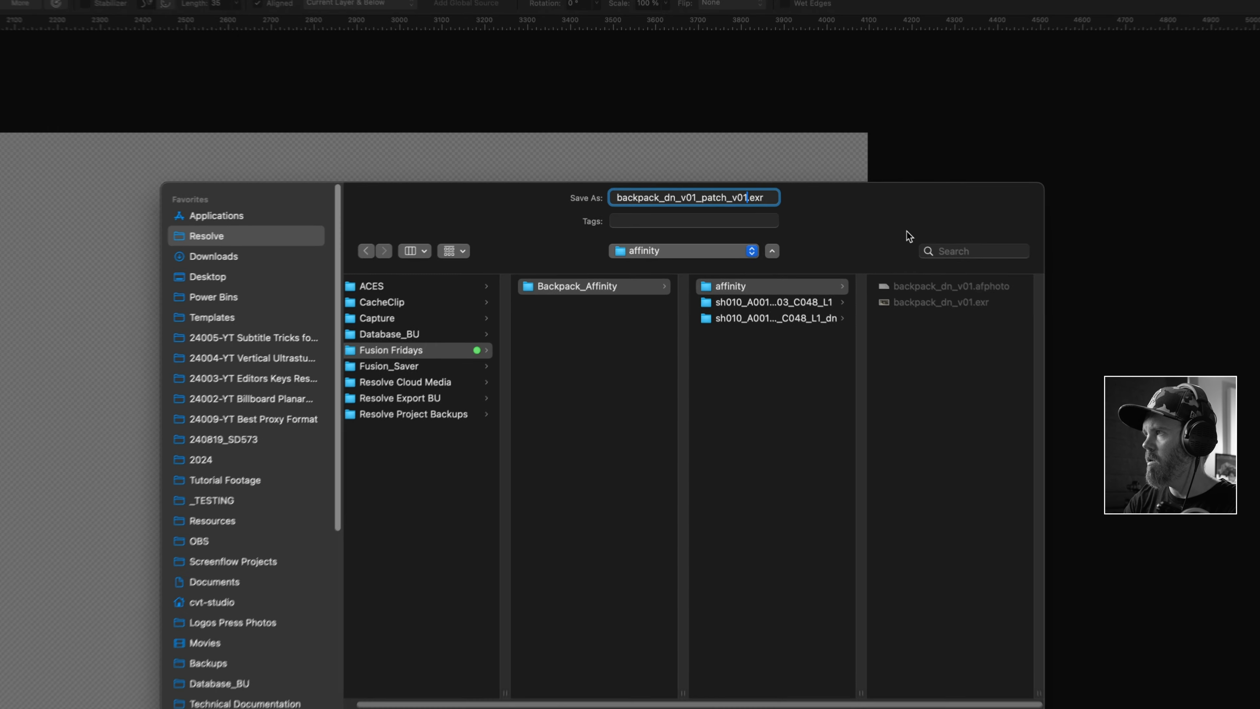
click(906, 538)
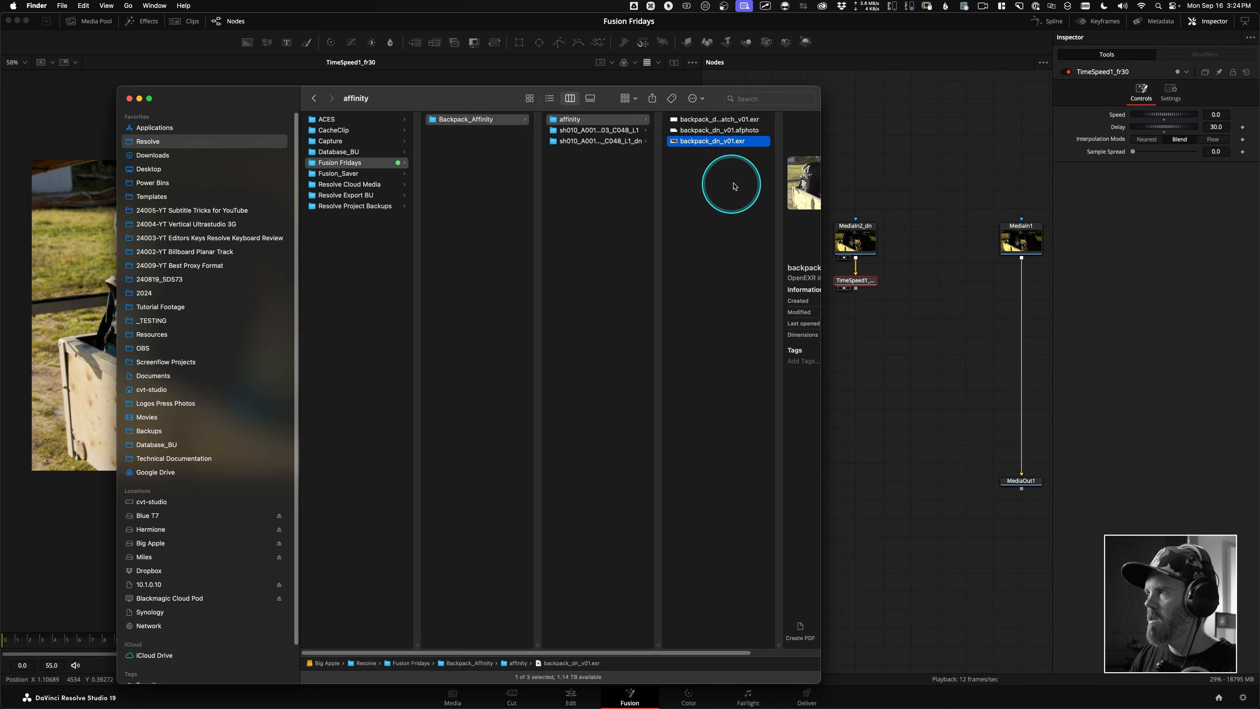
Step: Bring backpack_dn_v01_patch_v01.exr from Finder into the DaVinci Resolve Fusion composition and display it in the viewer
click(749, 150)
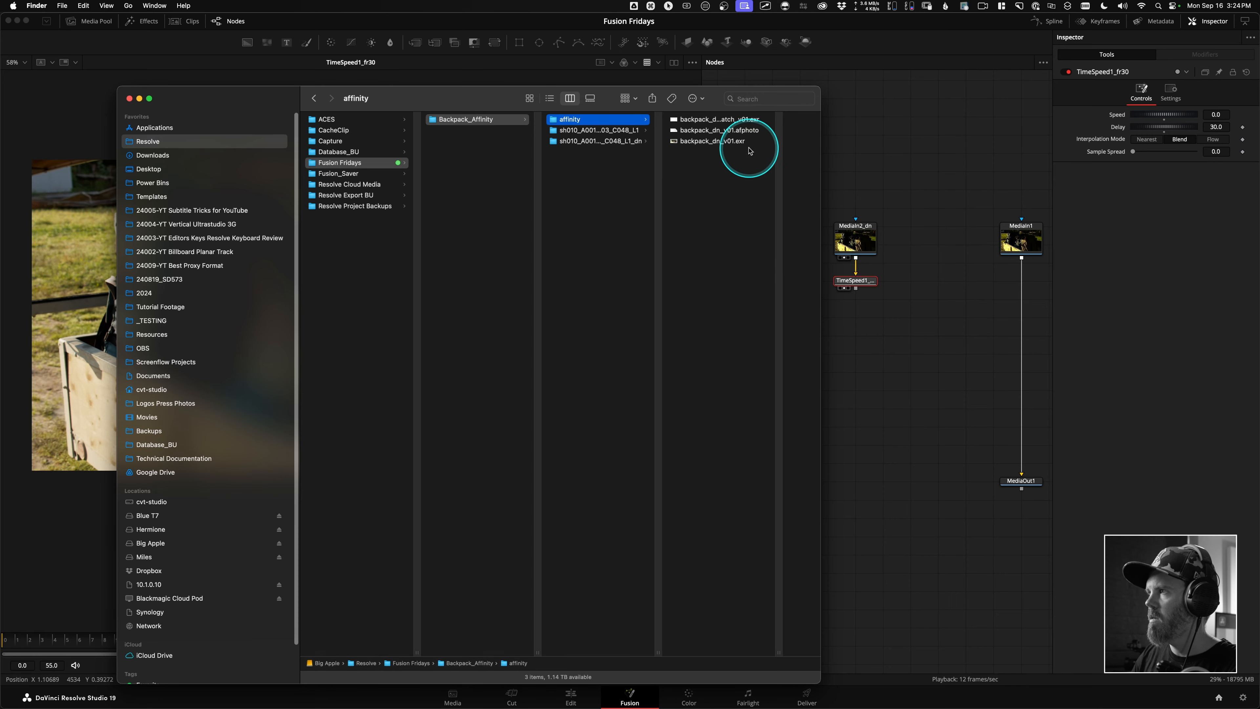
click(742, 124)
drag(633, 125, 529, 366)
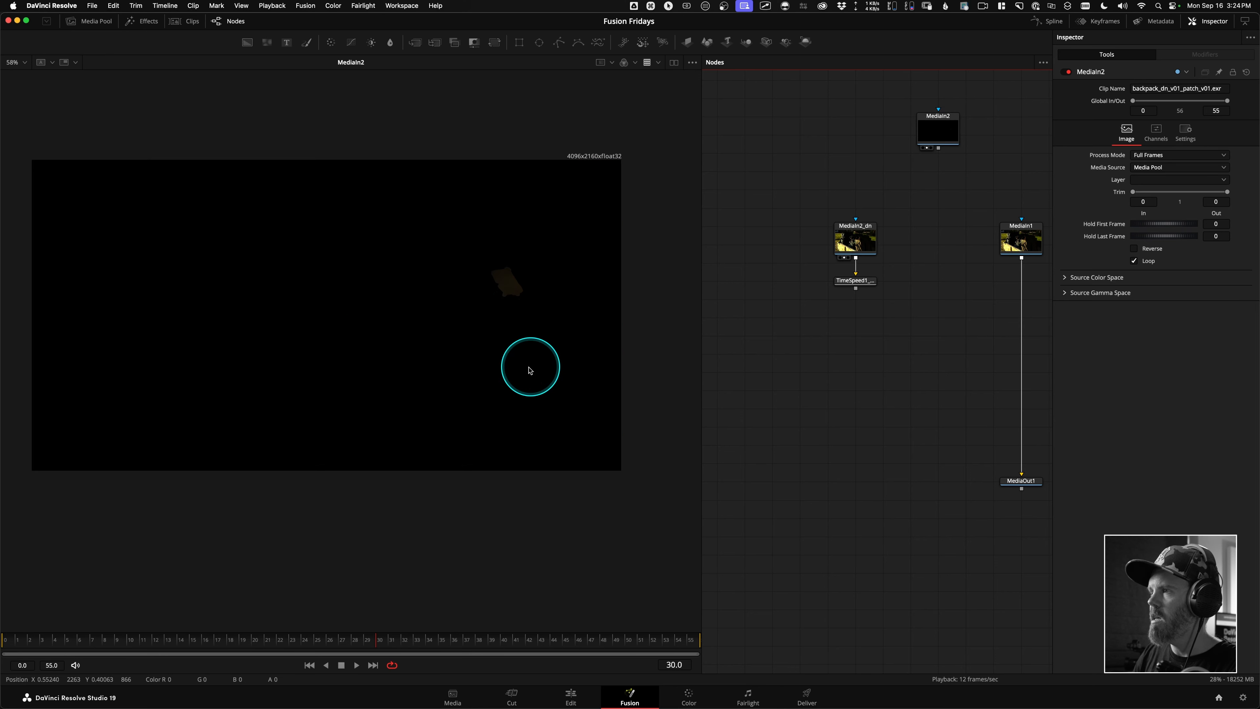
Step: Examine the imported patch and its edge pixels at several magnifications in the viewer
scroll(547, 284, up, 2)
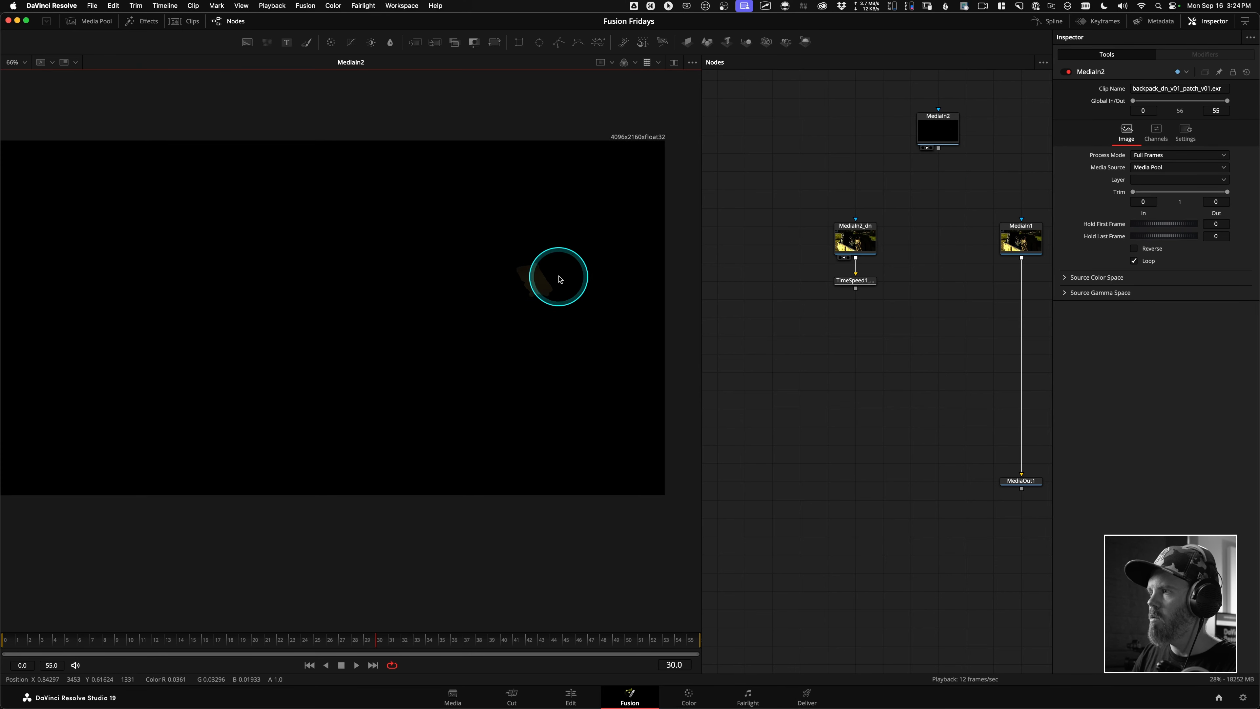
scroll(554, 282, down, 4)
scroll(539, 270, up, 8)
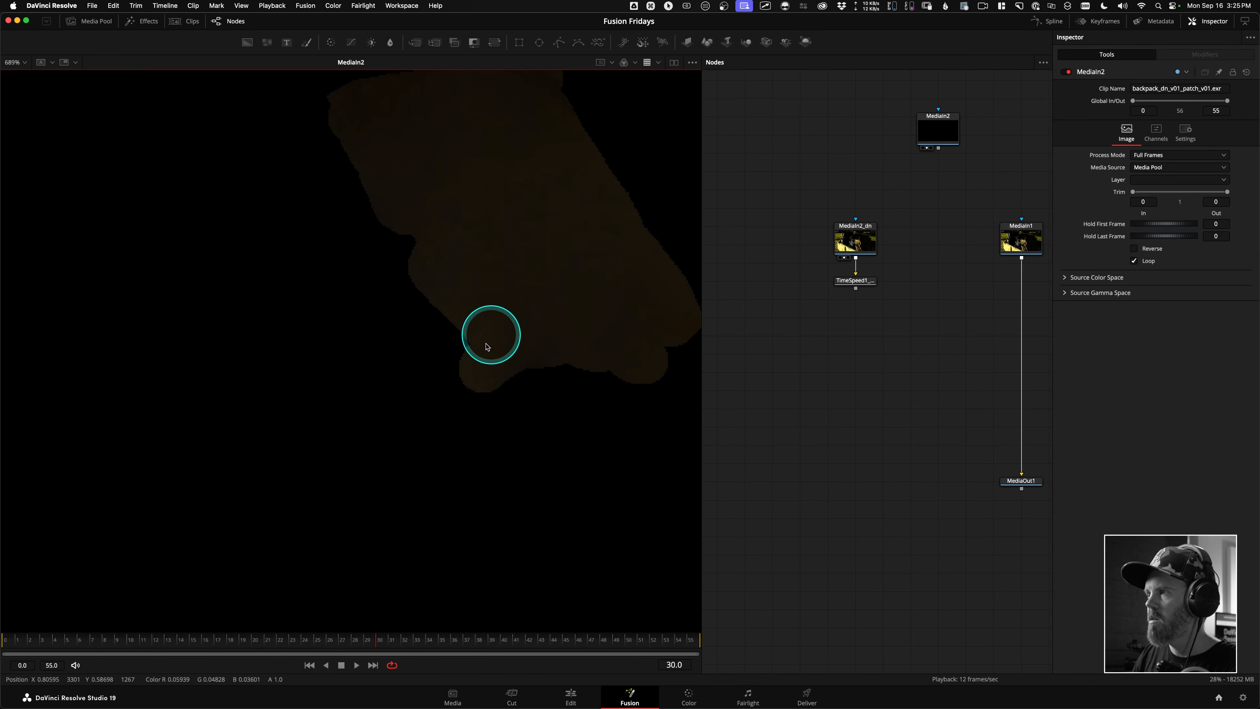
scroll(329, 354, down, 6)
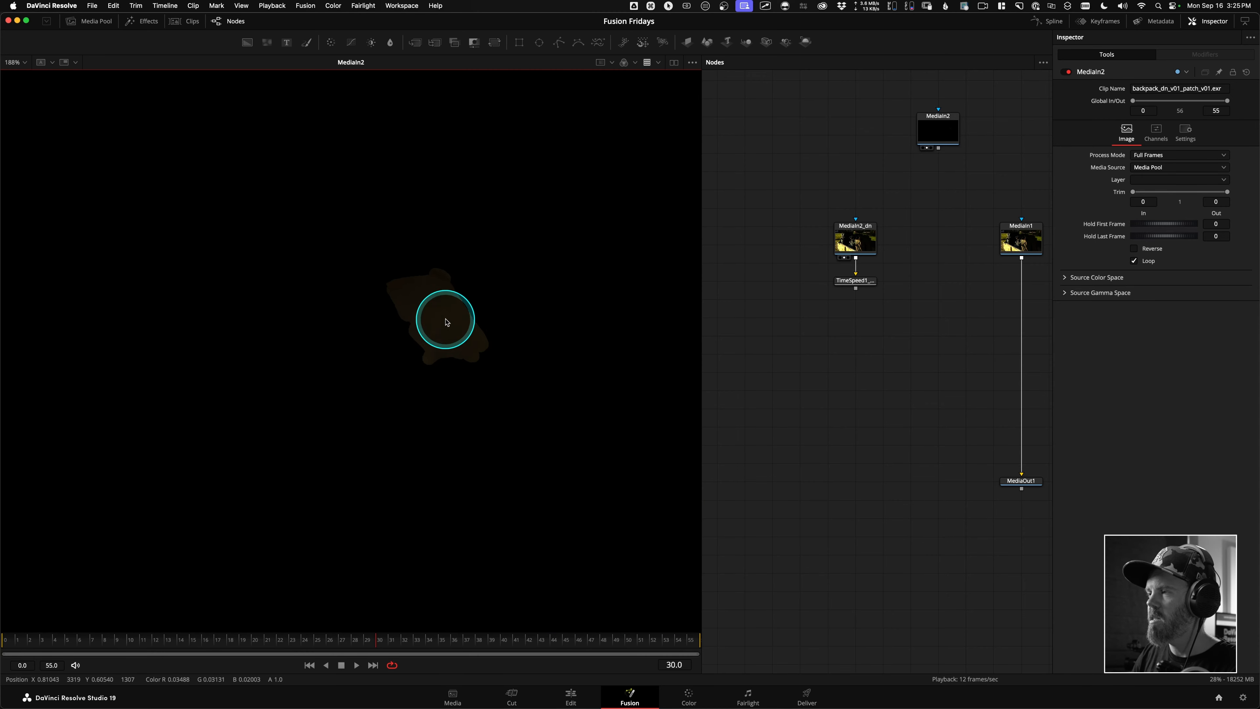
scroll(442, 324, up, 7)
scroll(546, 275, up, 8)
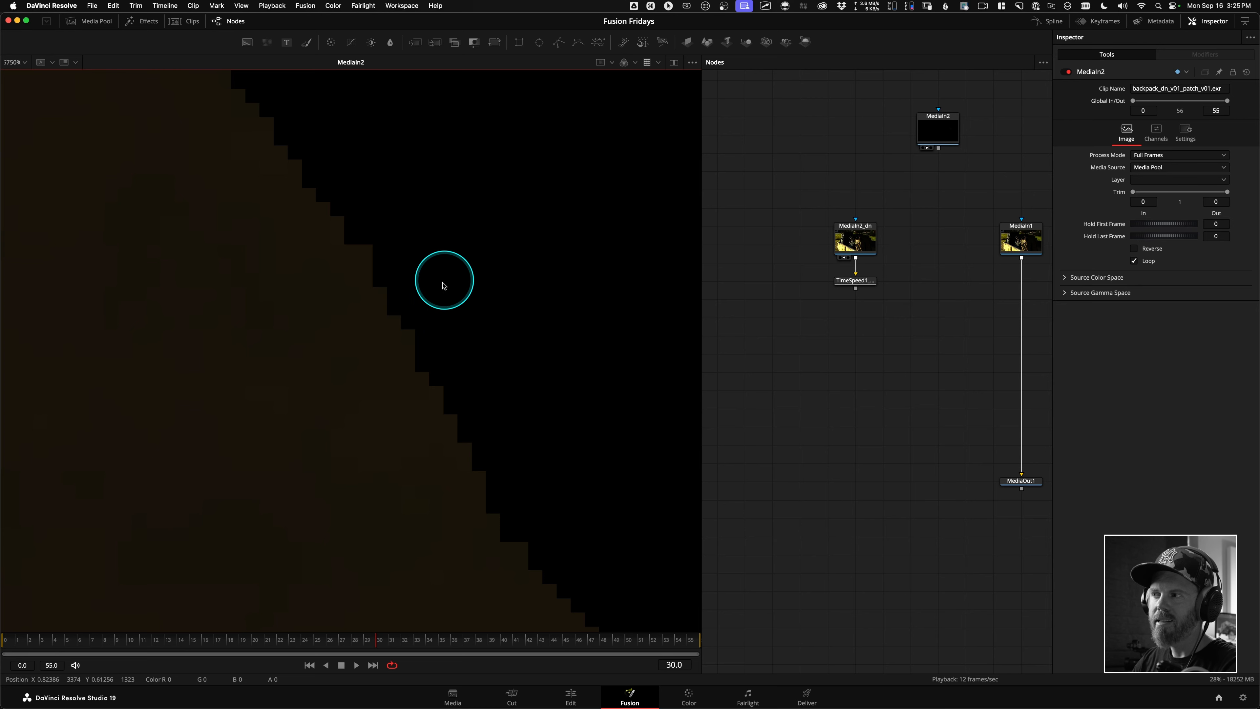
scroll(323, 341, down, 5)
scroll(433, 259, up, 4)
Step: Turn on the Checker Underlay and inspect the patch's transparent edges
click(693, 62)
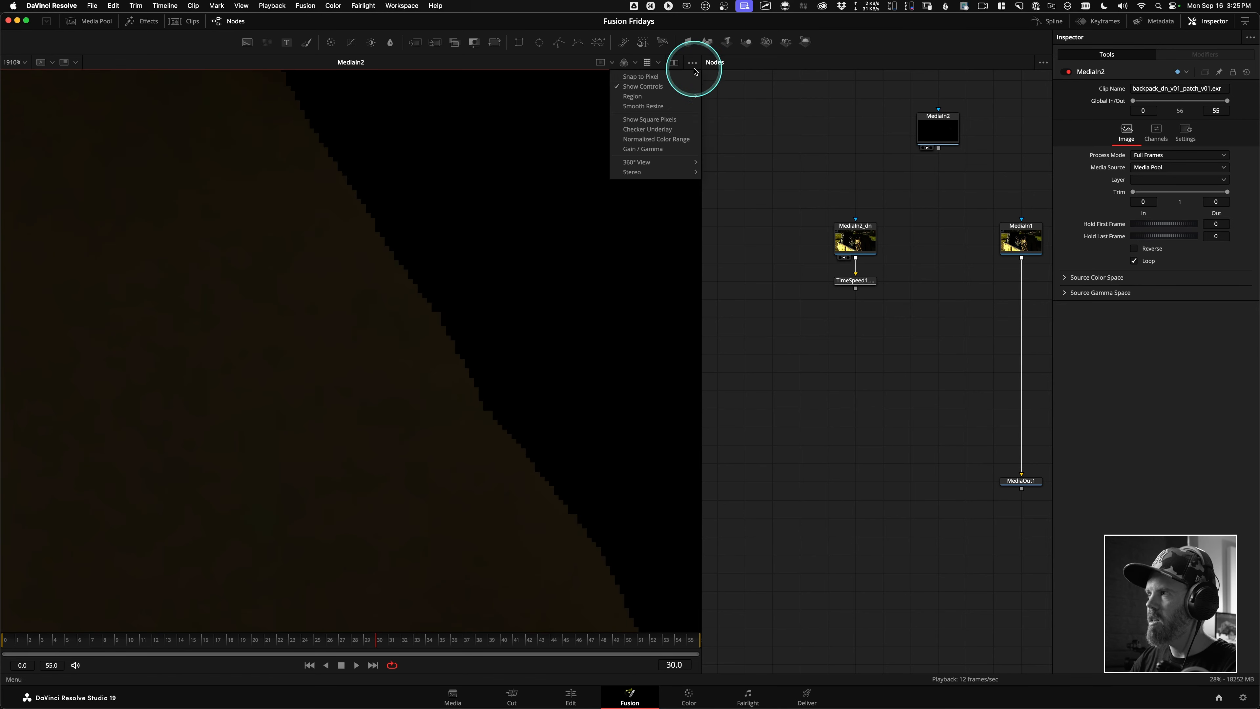
click(663, 132)
scroll(407, 285, down, 5)
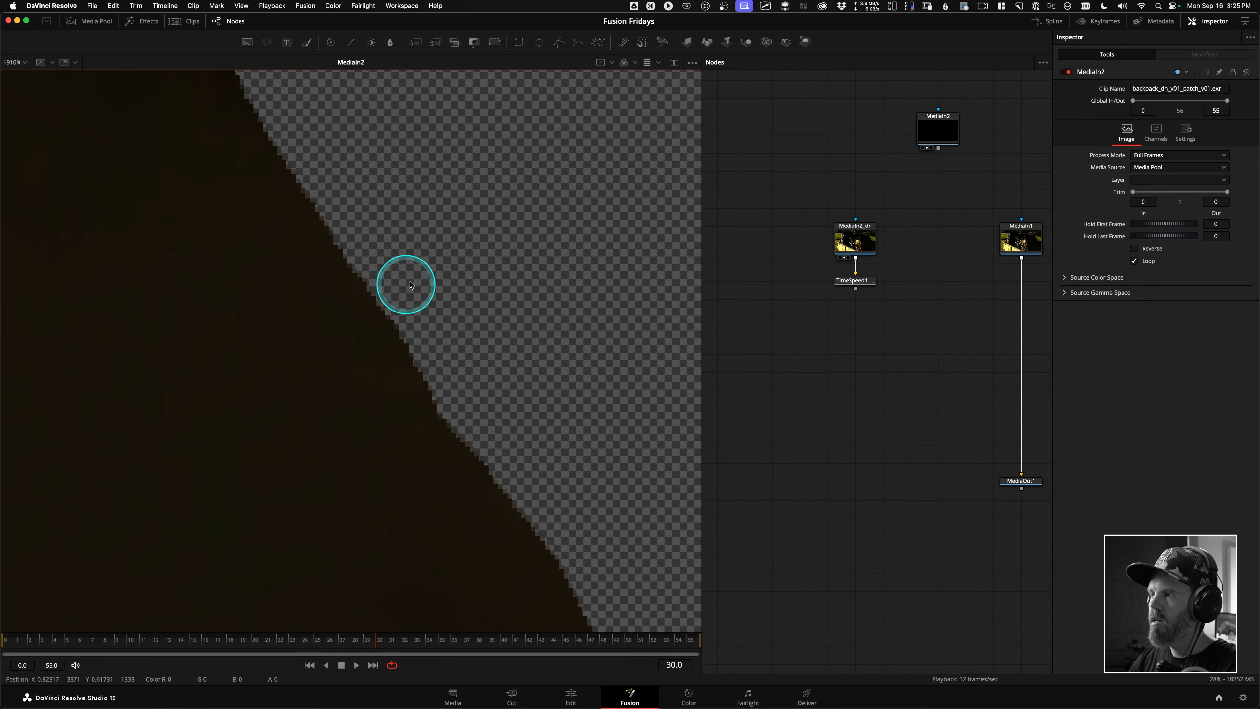
scroll(353, 327, down, 2)
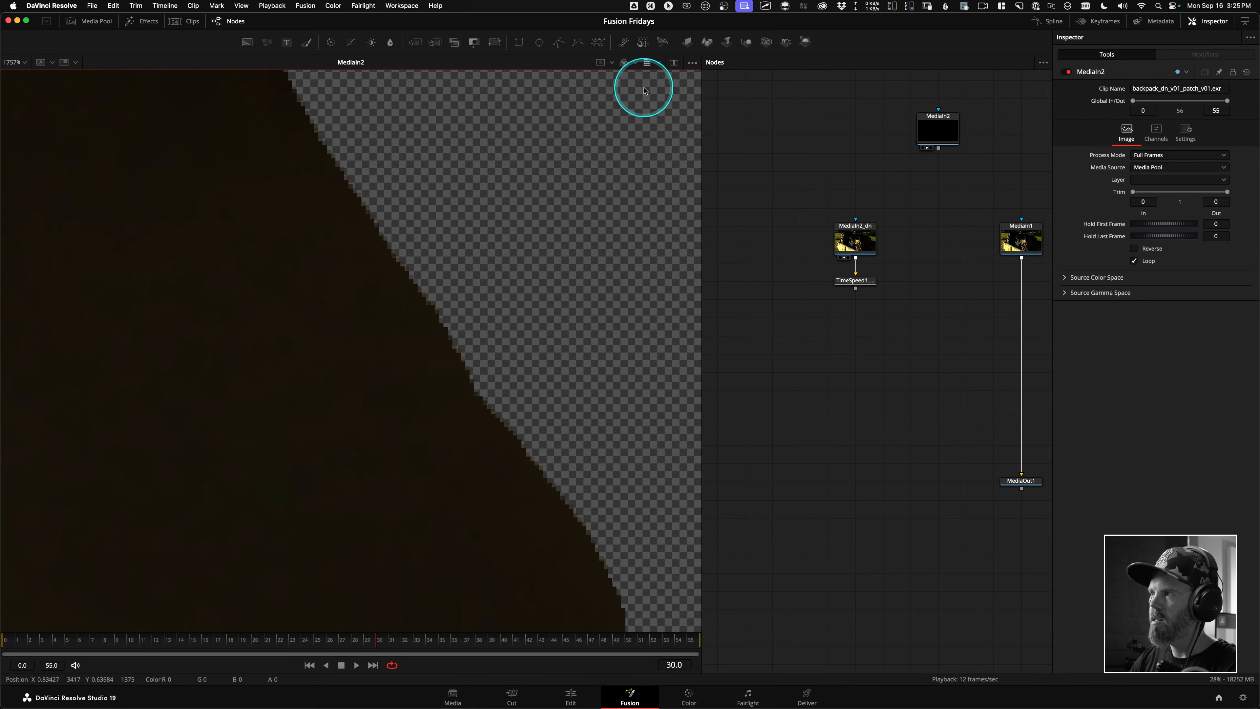
scroll(478, 261, down, 10)
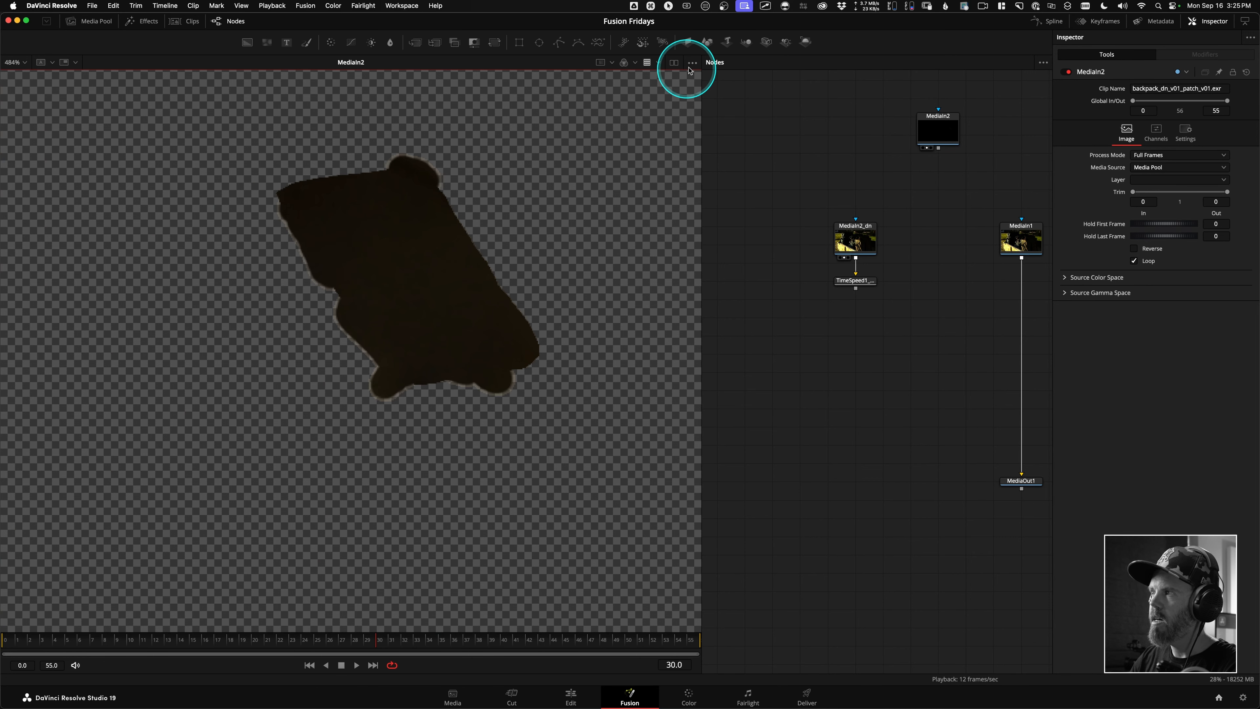
Step: Move the patch's MediaIn2 node beside MediaIn2_dn and attach an Alpha Multiply node to its output
drag(922, 130, 780, 202)
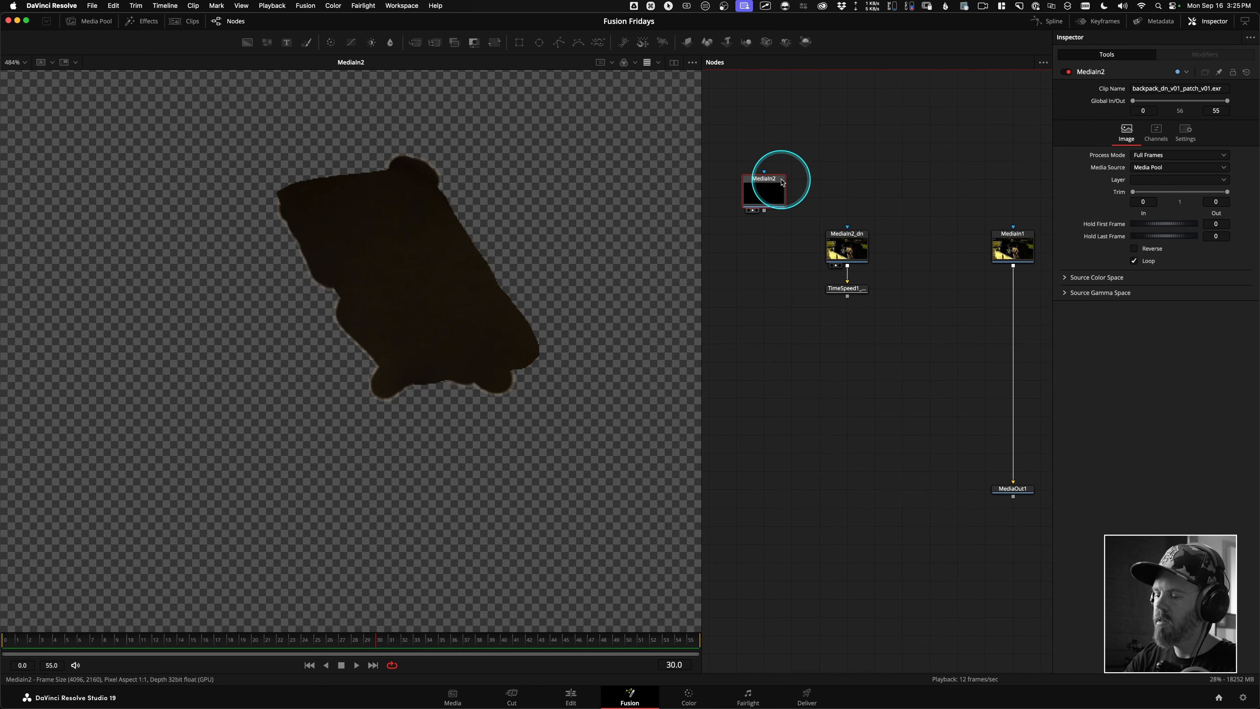
key(shift+space)
text(mul)
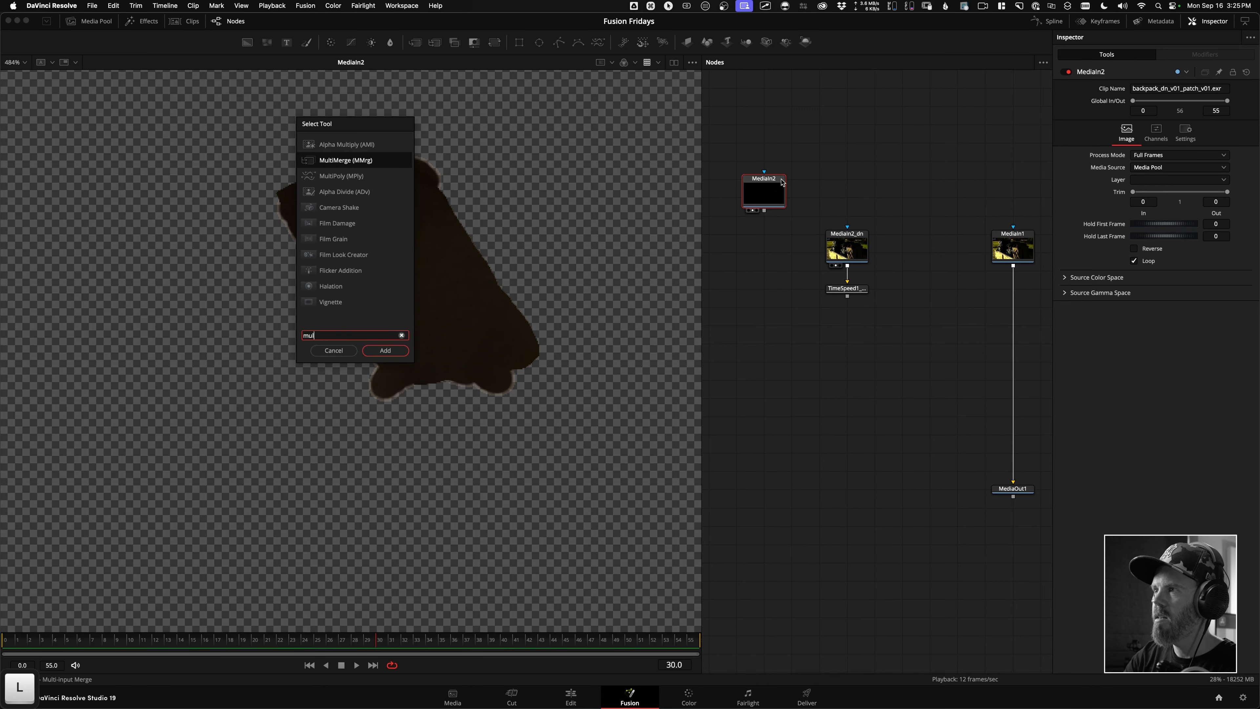
key(Up)
key(Return)
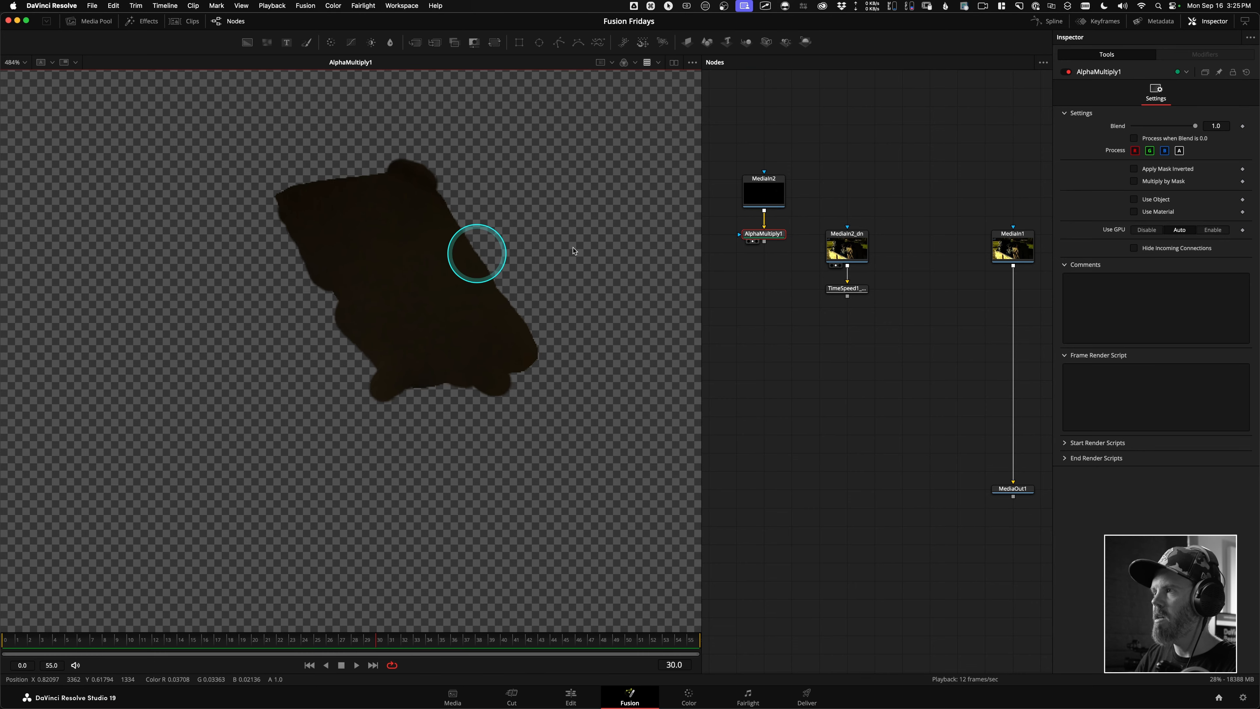
Step: Inspect the alpha-multiplied patch's edges in the viewer and turn off the Checker Underlay
key(1)
scroll(545, 213, down, 5)
scroll(472, 248, up, 10)
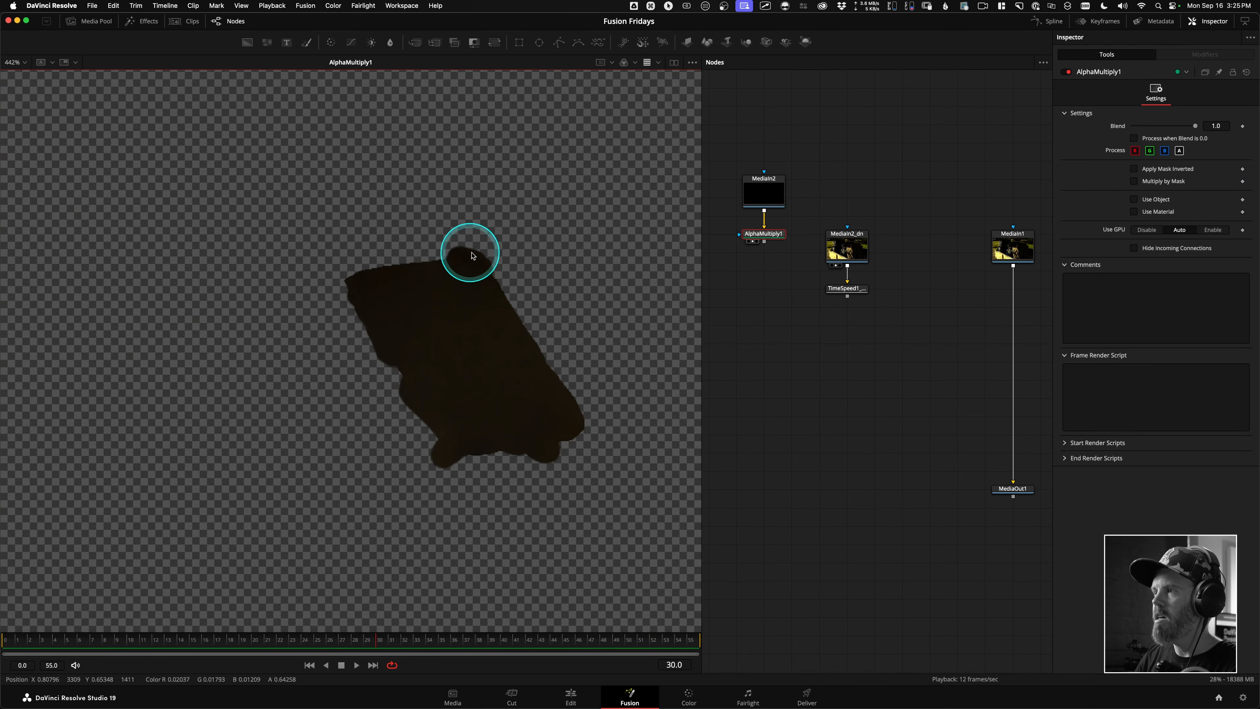
scroll(554, 245, down, 8)
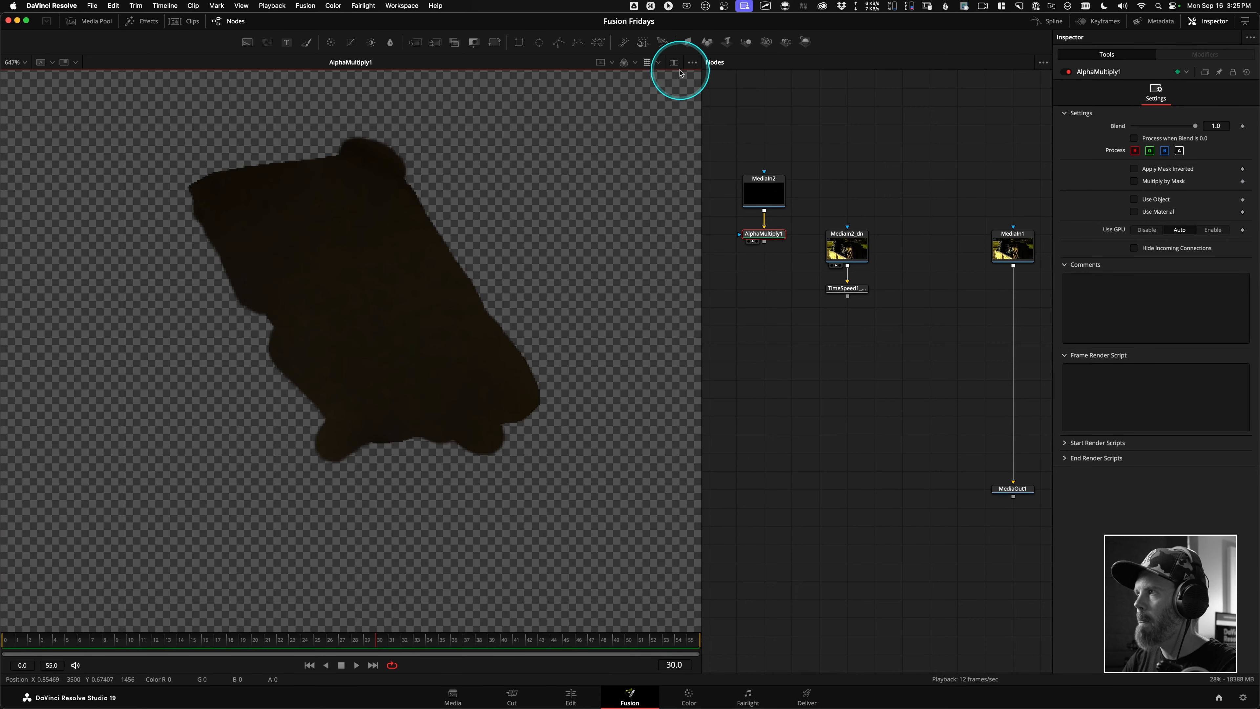
click(692, 62)
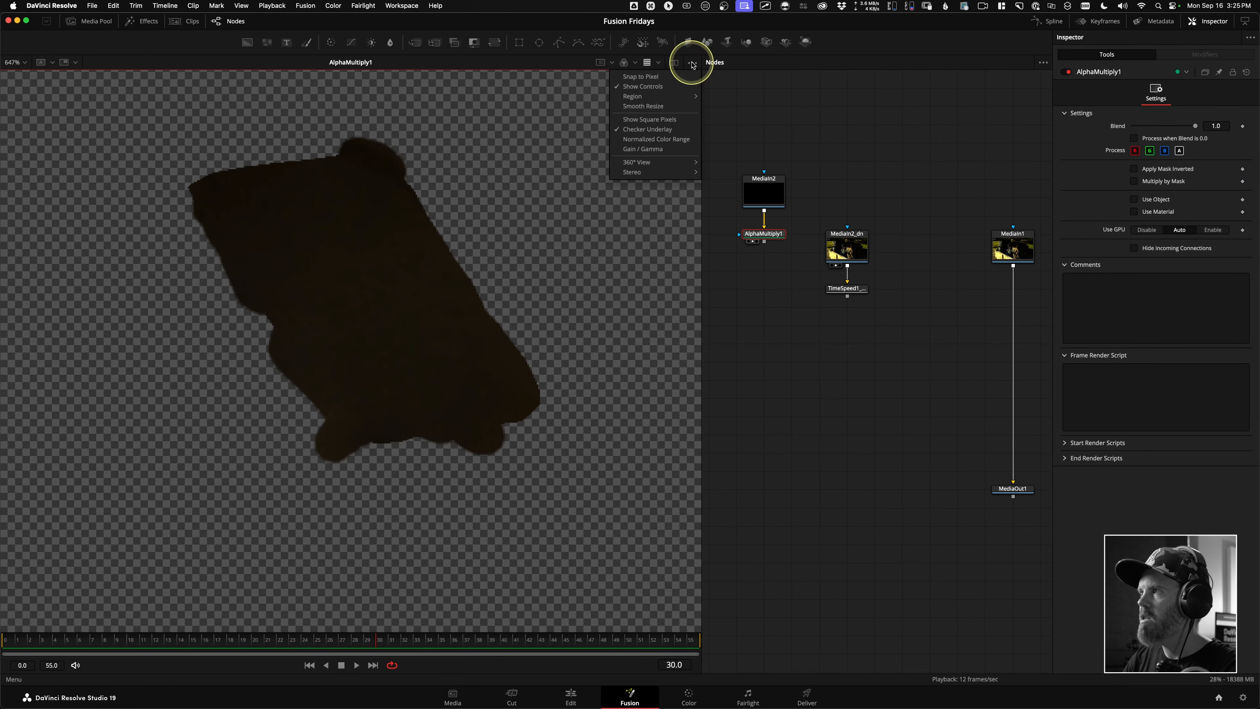
click(660, 130)
scroll(454, 224, down, 4)
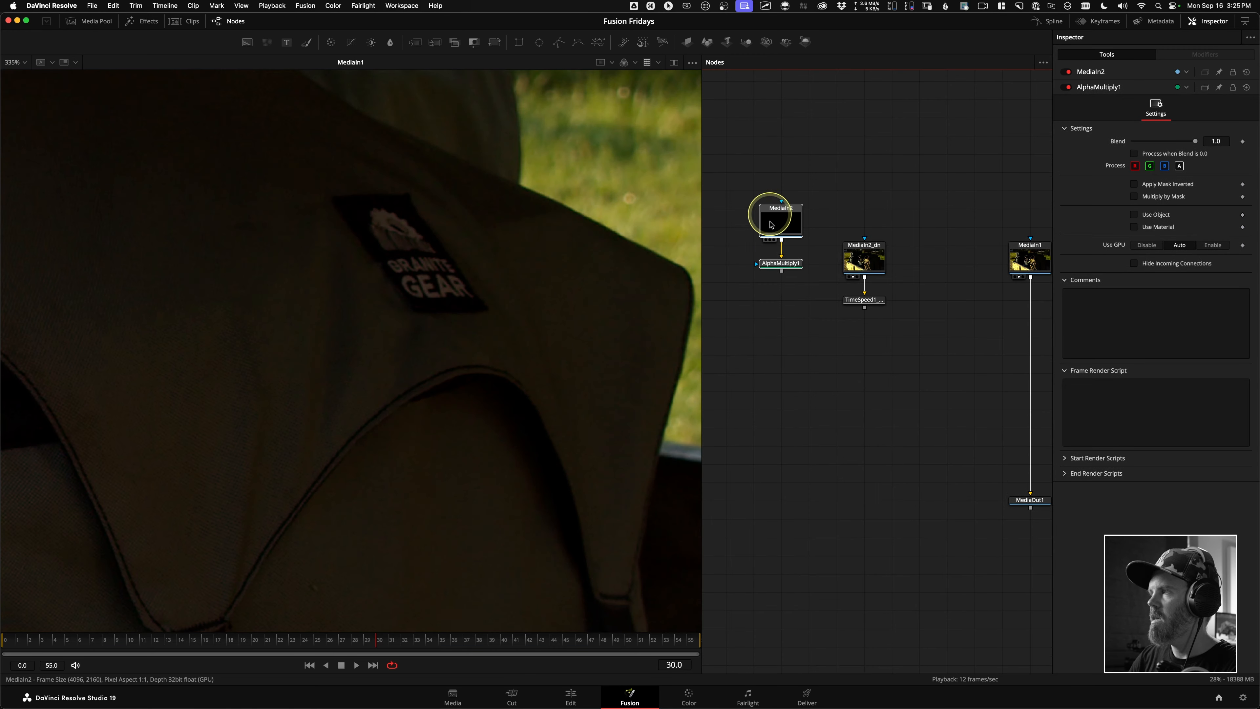
Step: Move the patch's MediaIn2 and AlphaMultiply1 nodes lower beside MediaIn2_dn and display the TimeSpeed1_fr30 frame in the viewer
drag(772, 225, 771, 280)
drag(877, 304, 350, 254)
drag(468, 291, 396, 294)
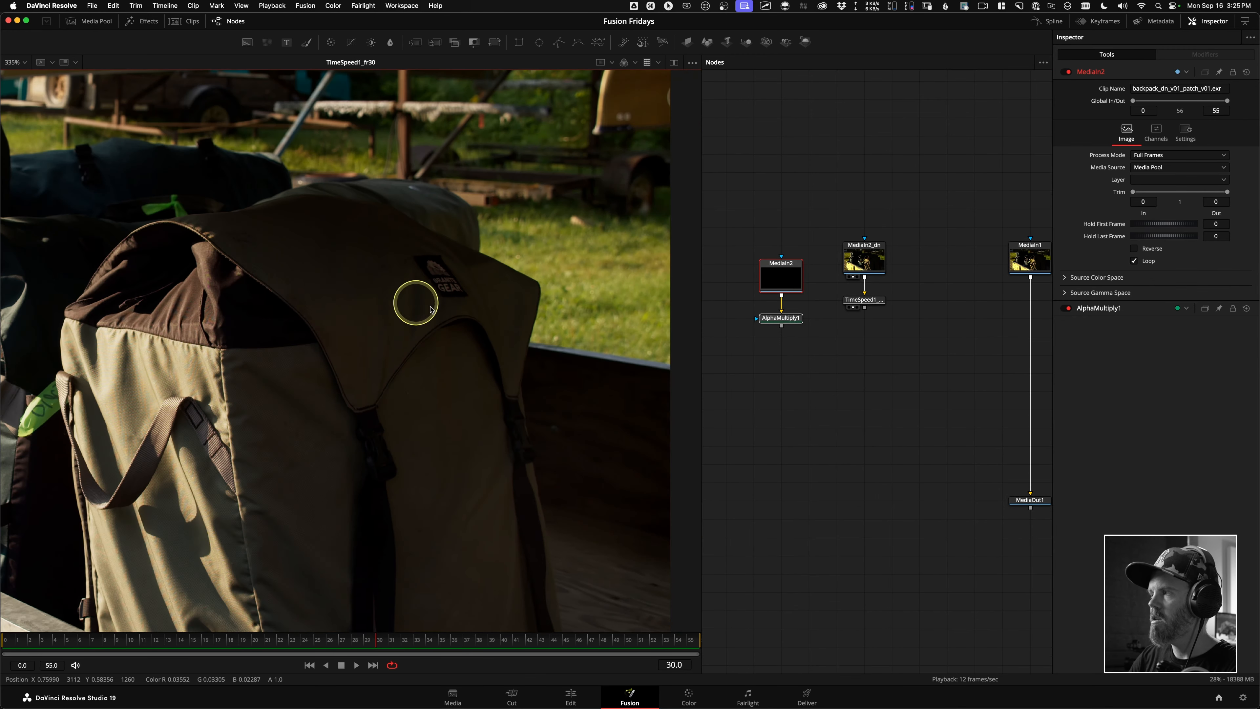
Step: Merge the AlphaMultiply1 patch over the TimeSpeed1_fr30 frame with a Merge node and inspect the composite in the viewer
drag(782, 328, 818, 380)
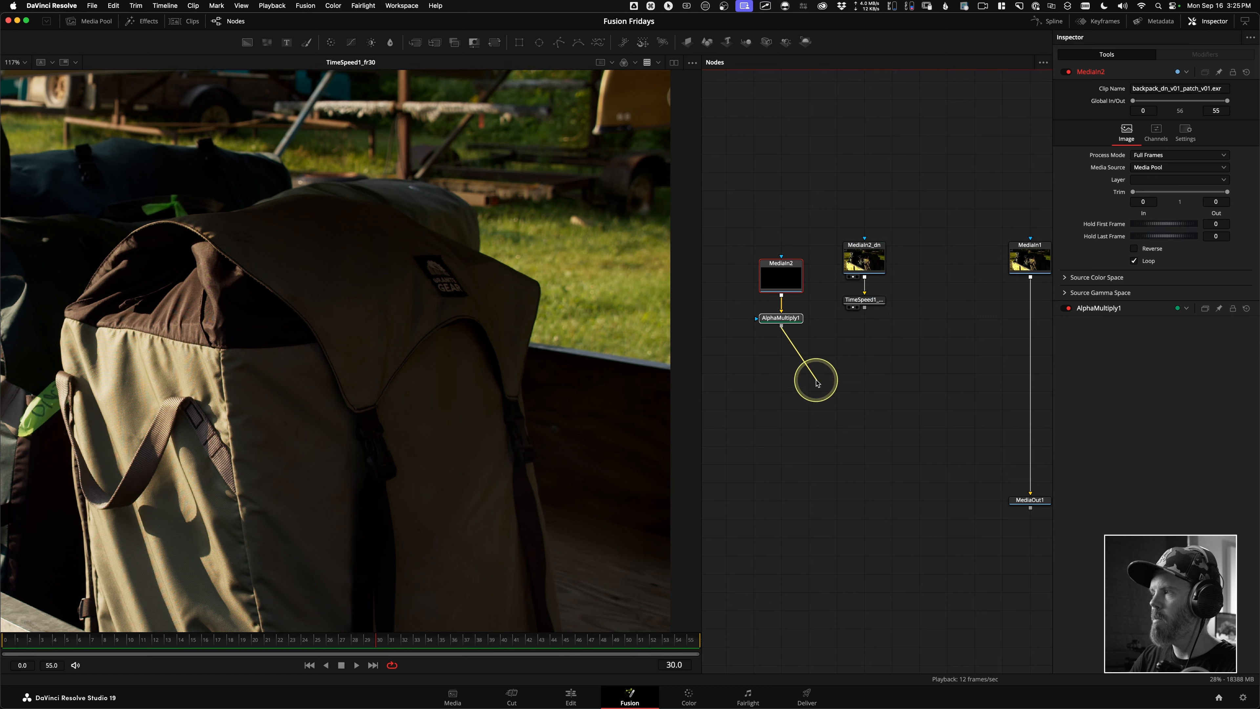
drag(866, 308, 875, 355)
key(2)
scroll(450, 318, up, 6)
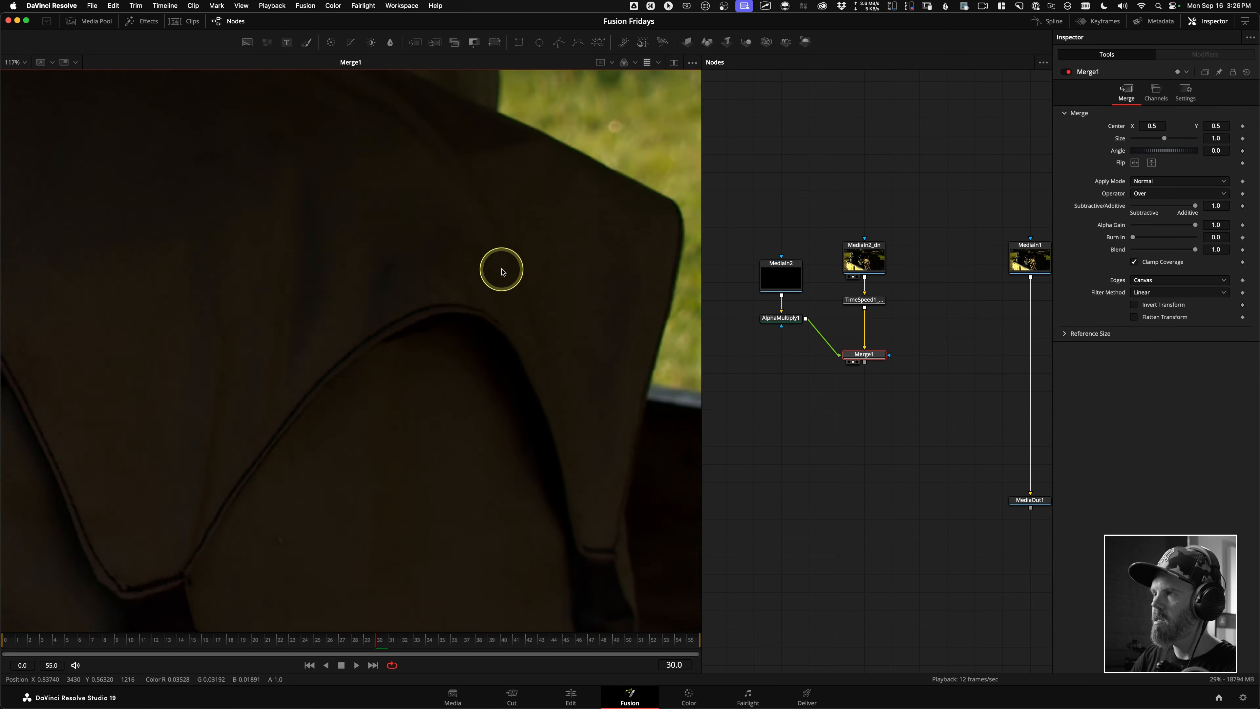
scroll(502, 271, up, 8)
scroll(458, 302, down, 2)
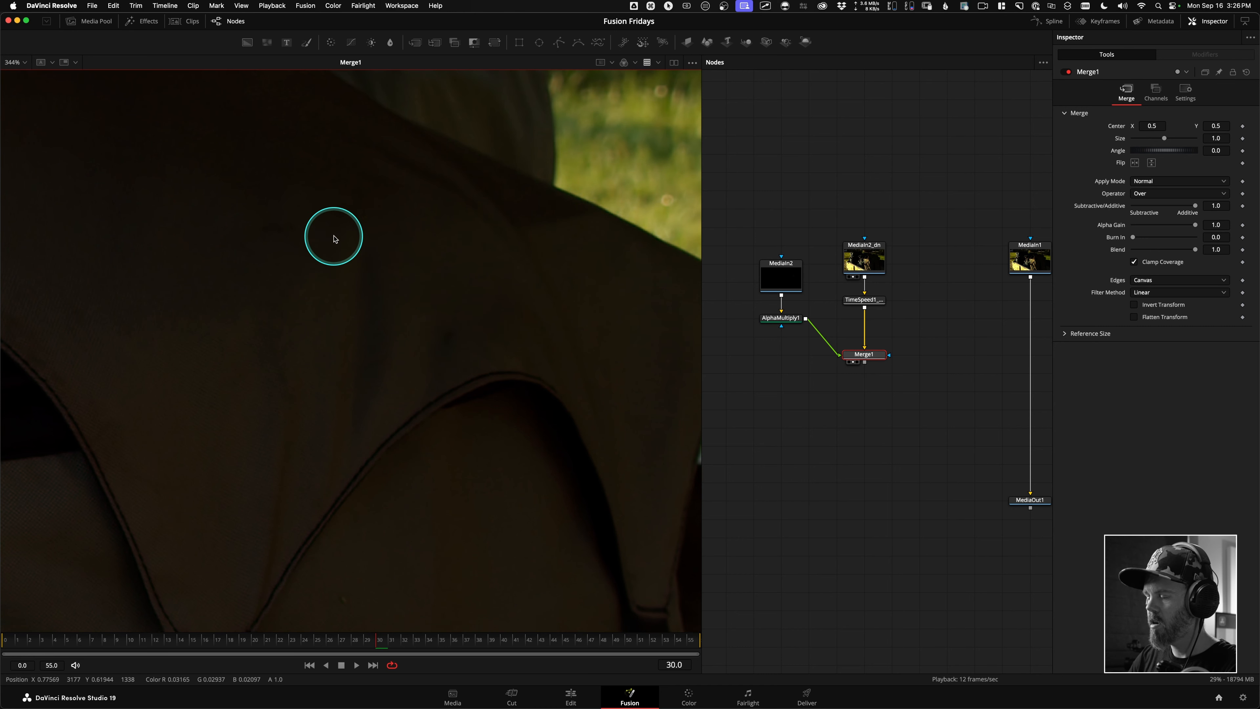
Step: Compare the TimeSpeed1_fr30 frame with the merged patch using an A/B split wipe across the logo area
click(853, 308)
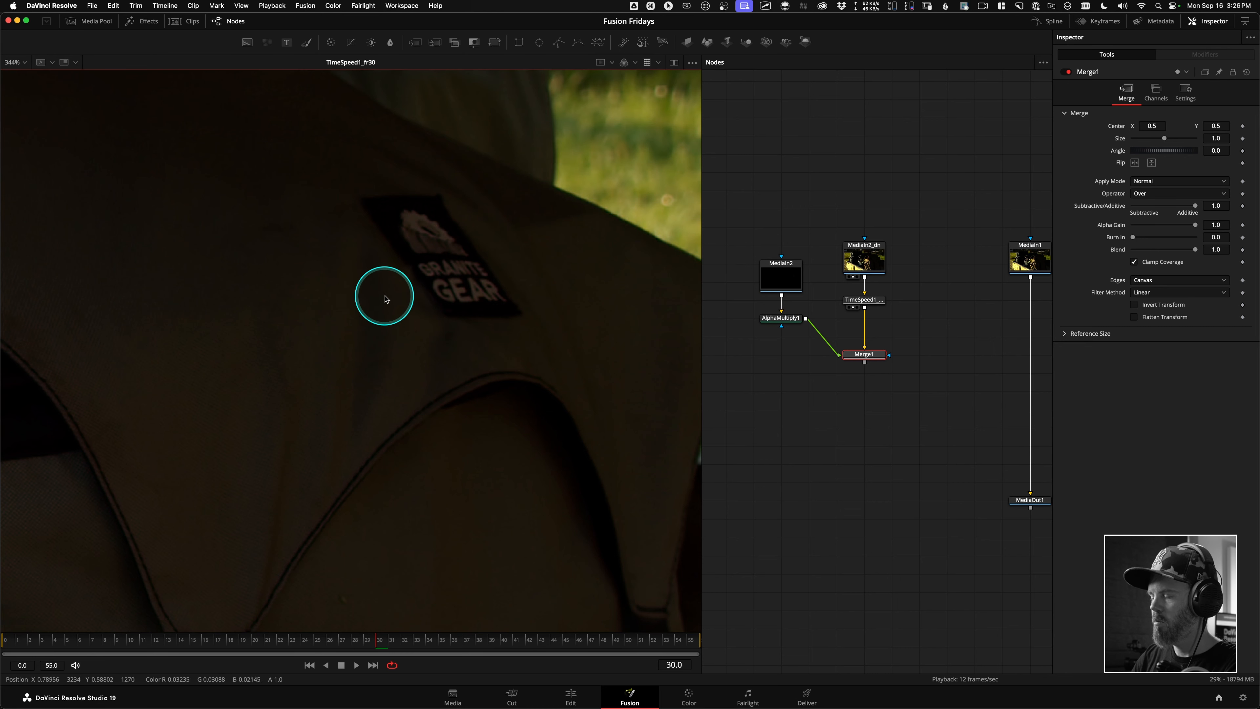
key(period)
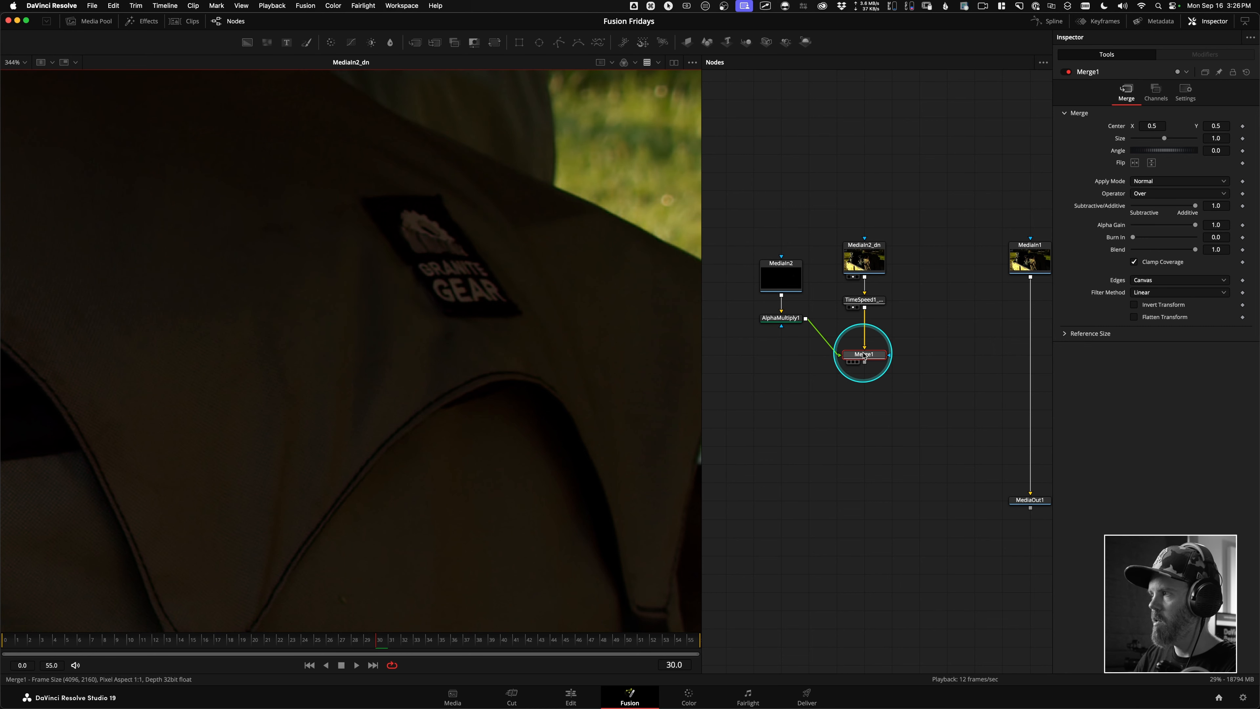
drag(864, 355, 426, 331)
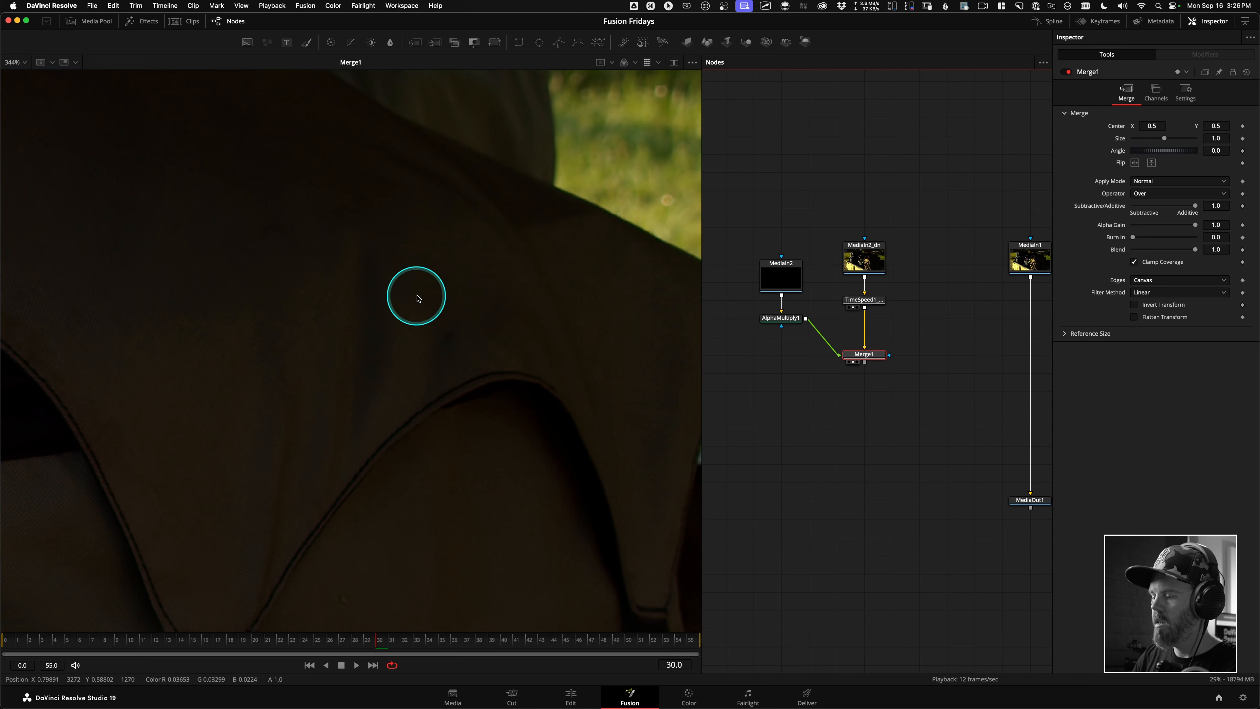
key(slash)
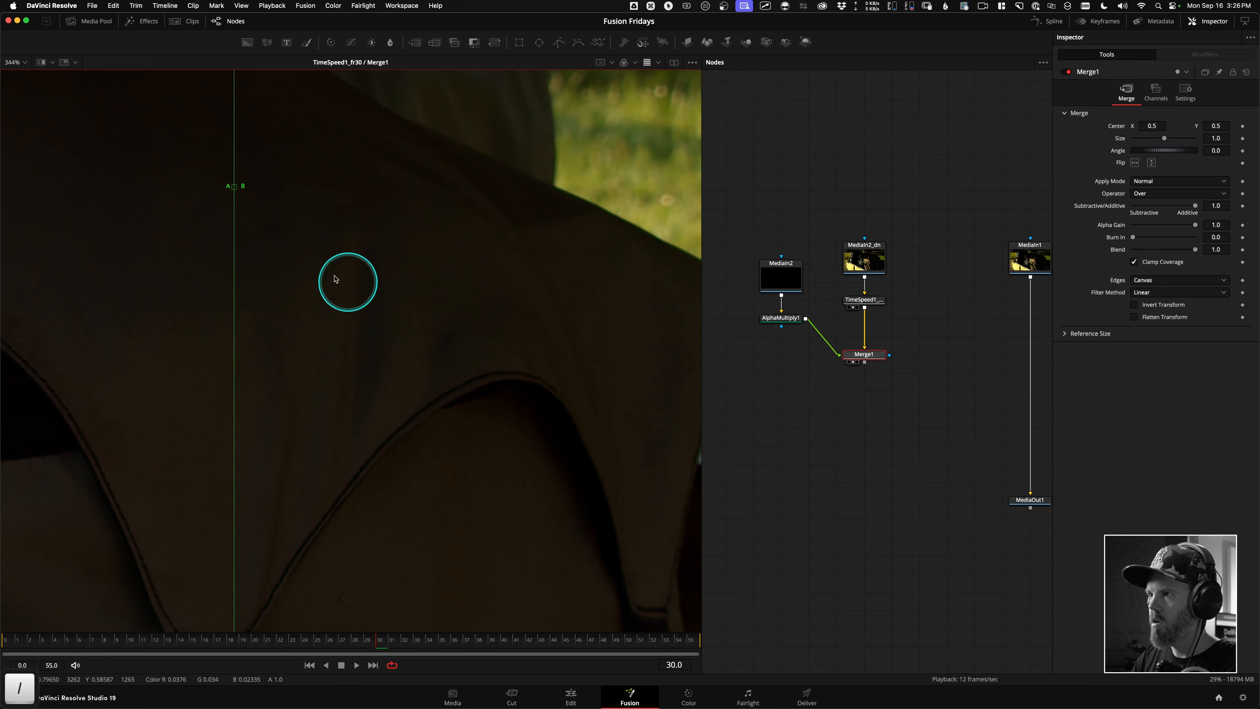
drag(237, 184, 473, 220)
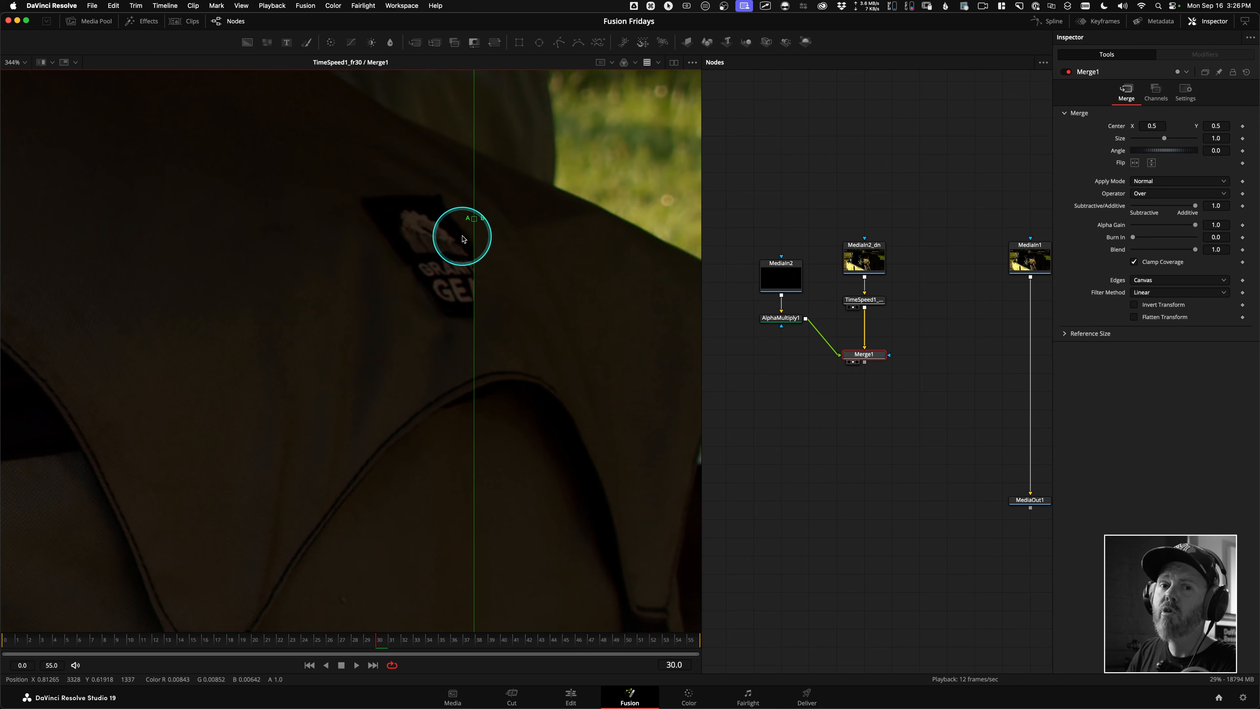
drag(436, 314, 349, 299)
scroll(349, 297, up, 4)
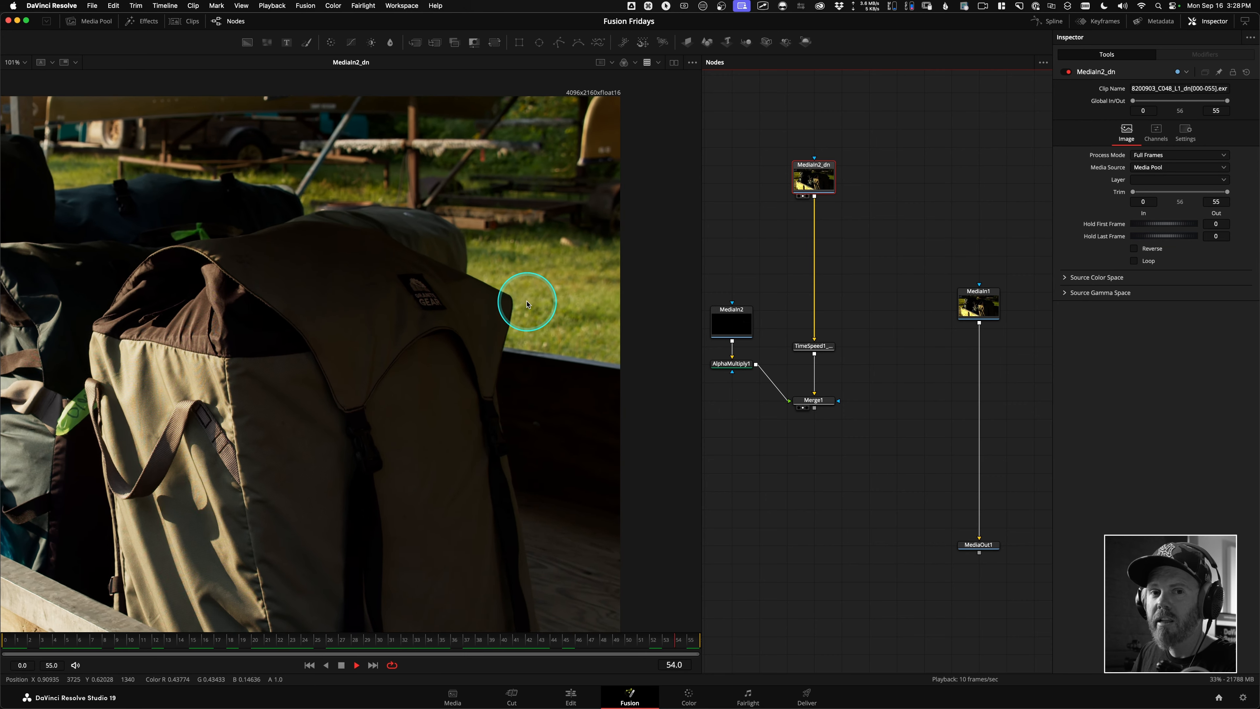
Step: Stop playback and insert a Planar Tracker node between MediaIn2_dn and TimeSpeed1_fr30
key(space)
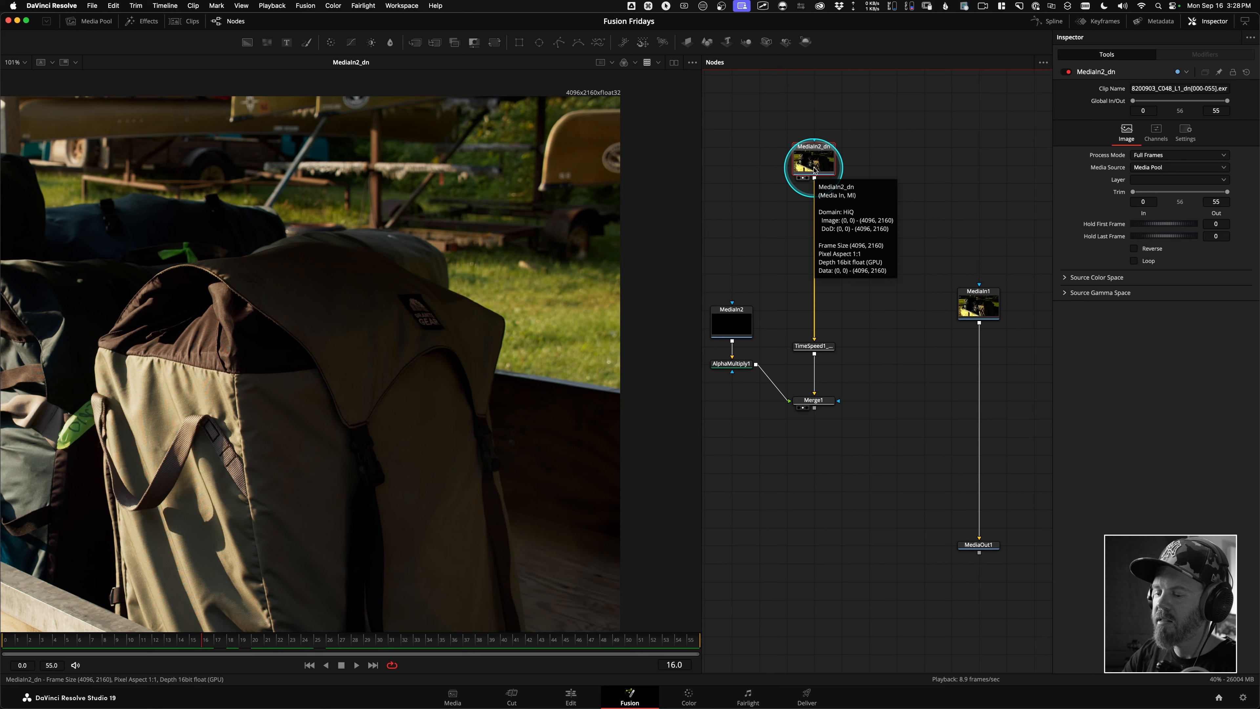
key(shift+space)
text(pl)
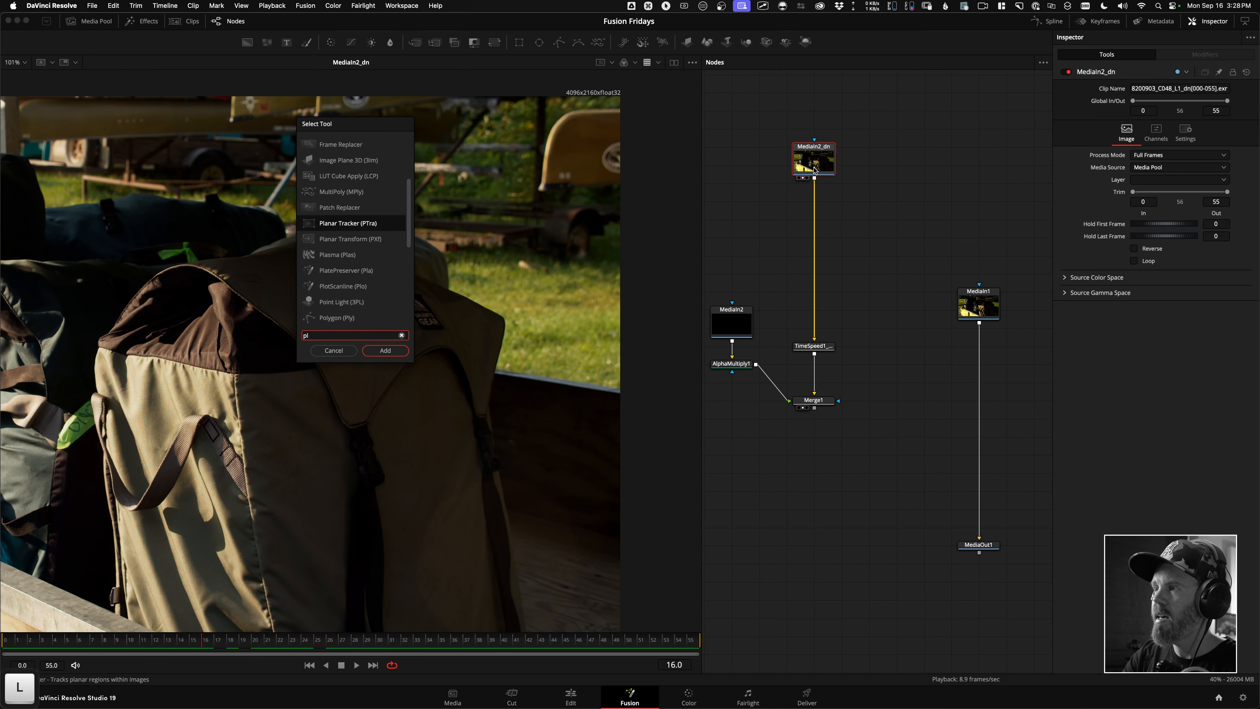
text(an)
key(Return)
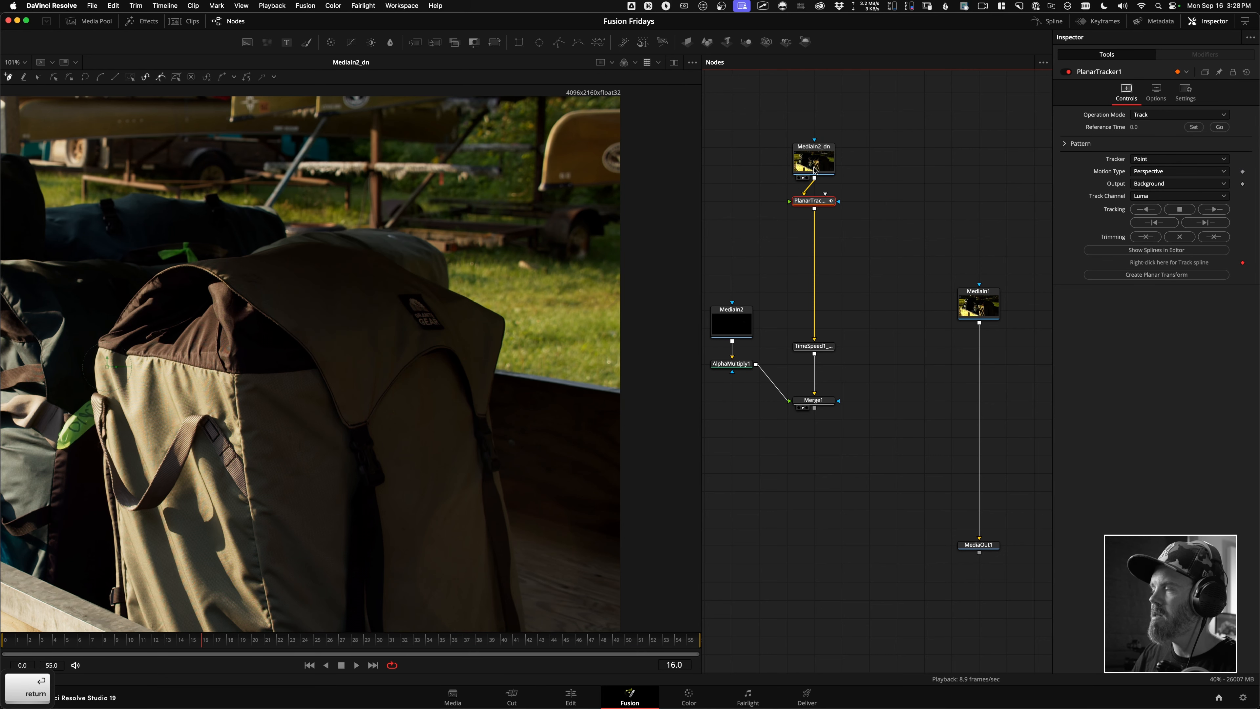
drag(810, 200, 814, 254)
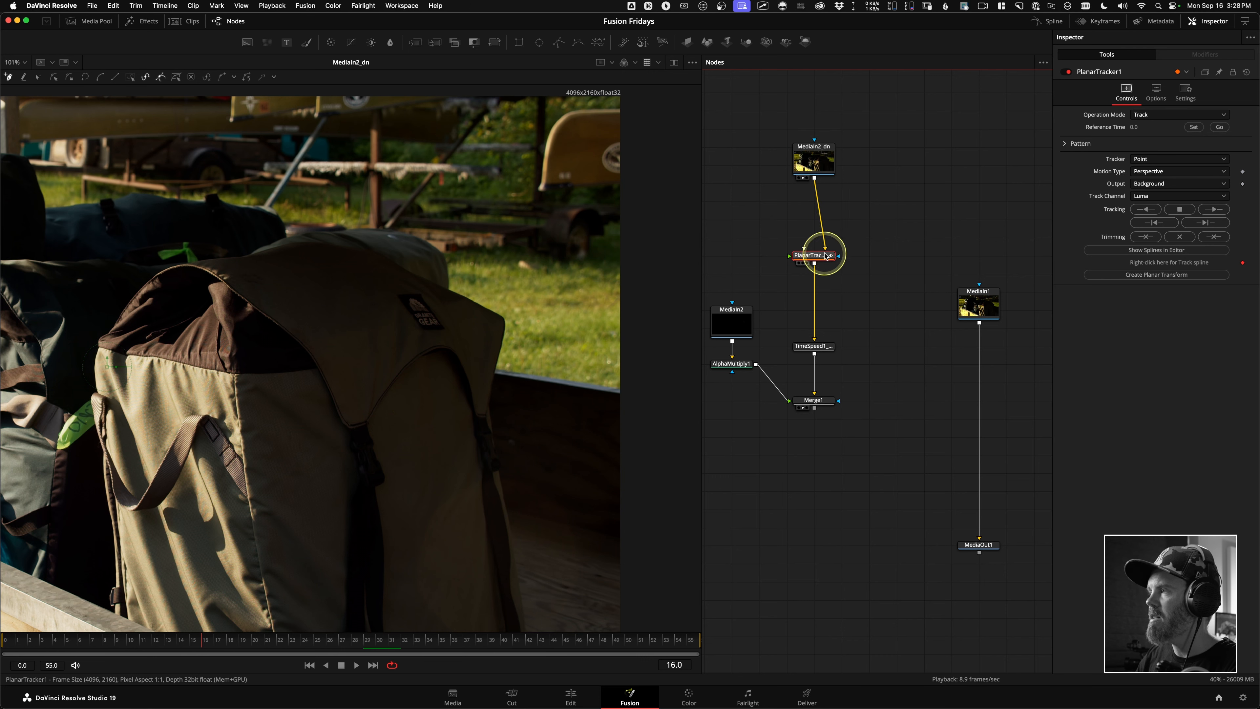
drag(839, 201, 935, 223)
scroll(869, 227, up, 3)
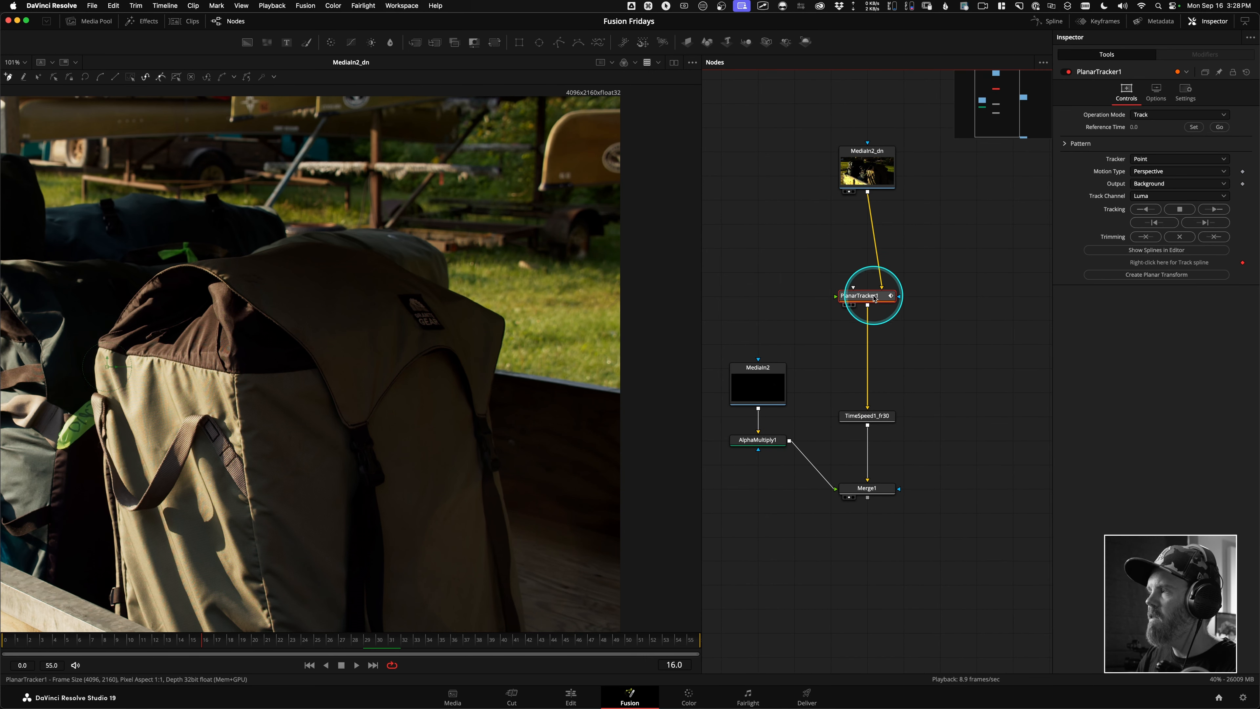
Step: Detach the Planar Tracker from the footage chain and delete it
drag(876, 302, 796, 267)
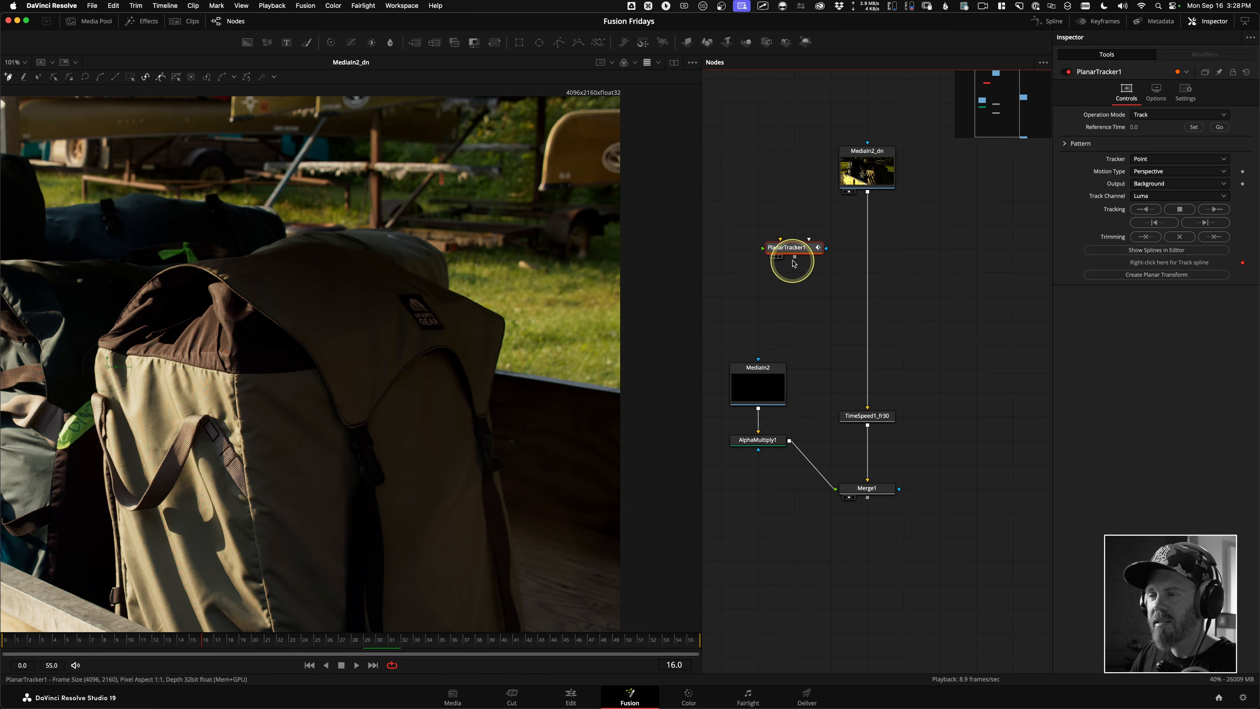
click(790, 226)
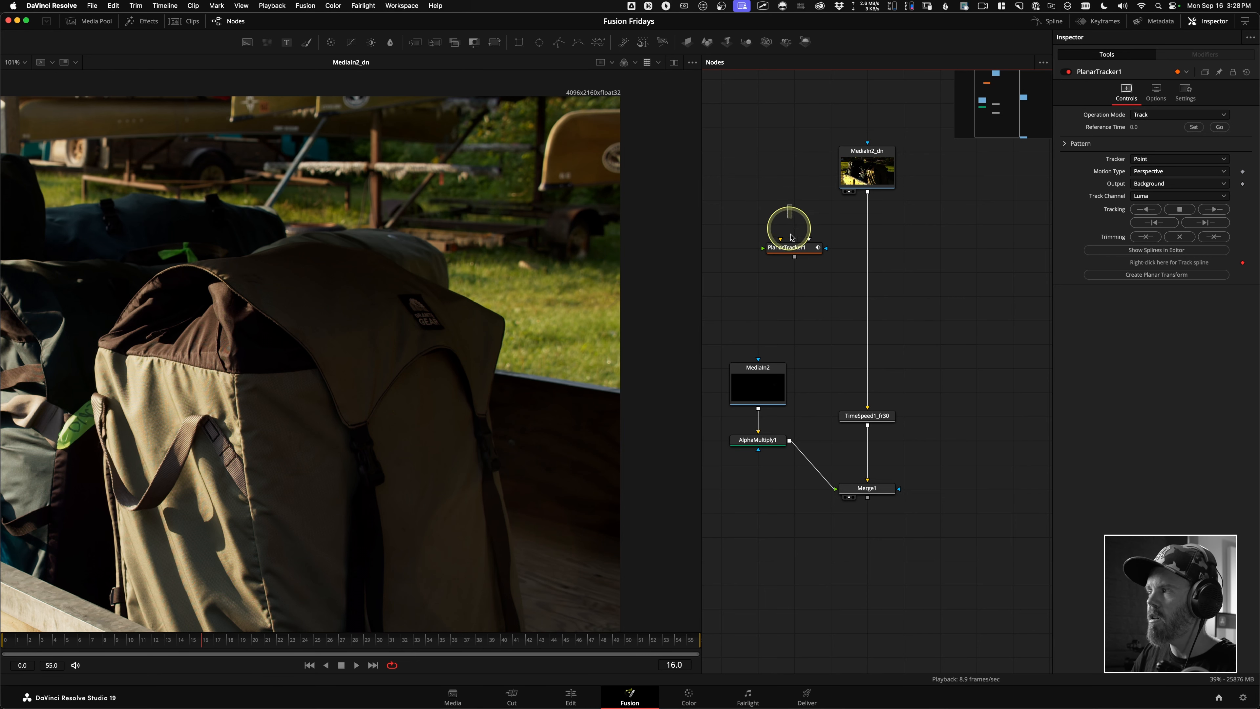
key(Delete)
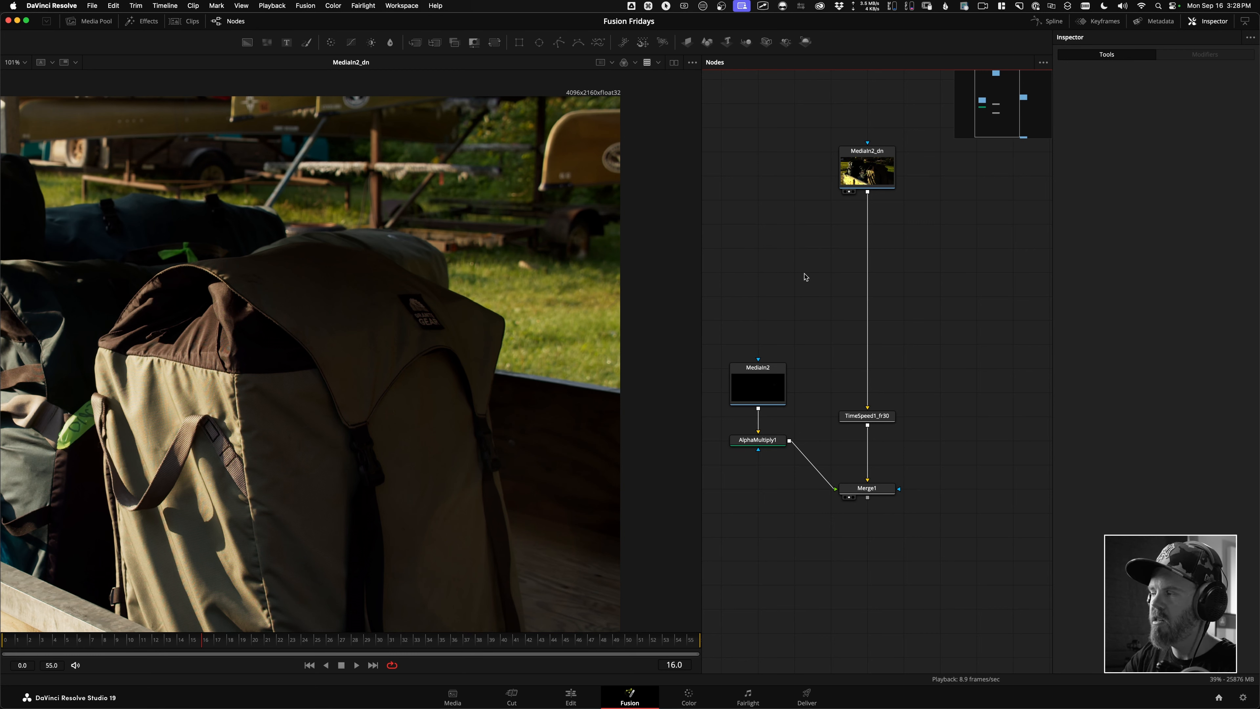
Step: Add an unconnected Planar Tracker node, insert it into the connection between MediaIn2_dn and TimeSpeed1_fr30, and display it in the viewer
key(shift+space)
text(plan)
key(Down)
key(Return)
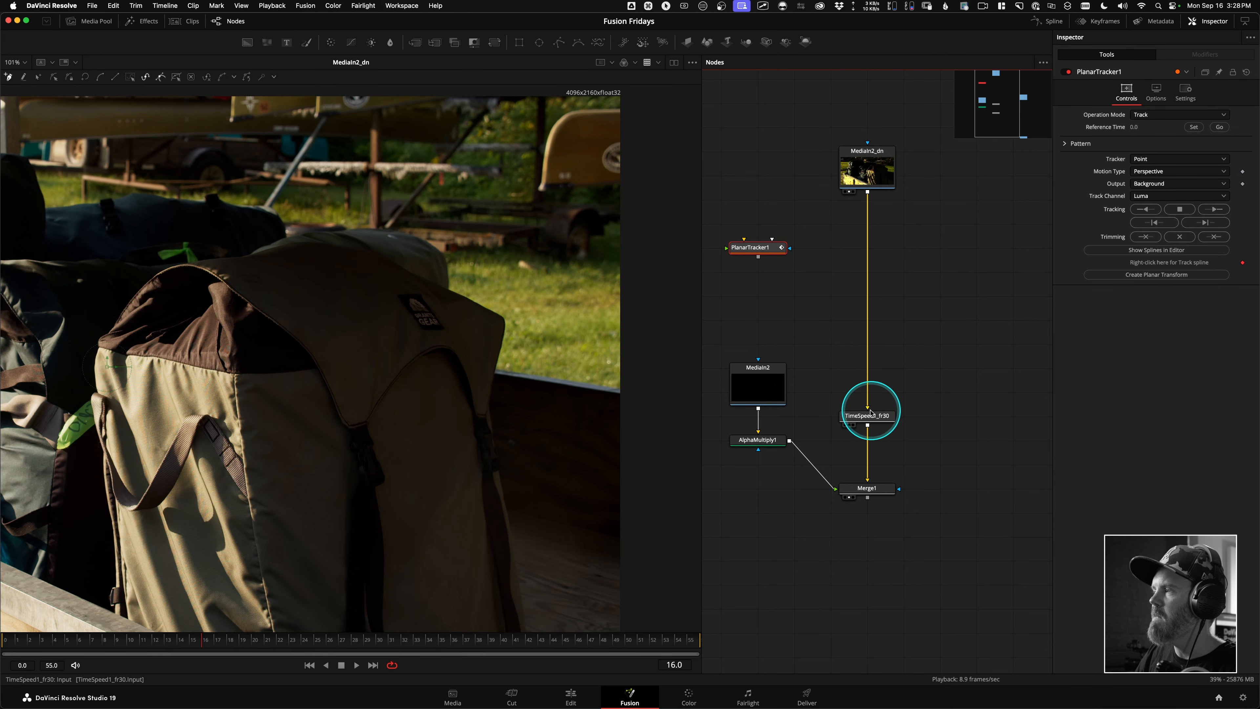
mouse_move(867, 403)
mouse_down()
mouse_move(774, 197)
mouse_move(886, 390)
mouse_move(869, 410)
mouse_up()
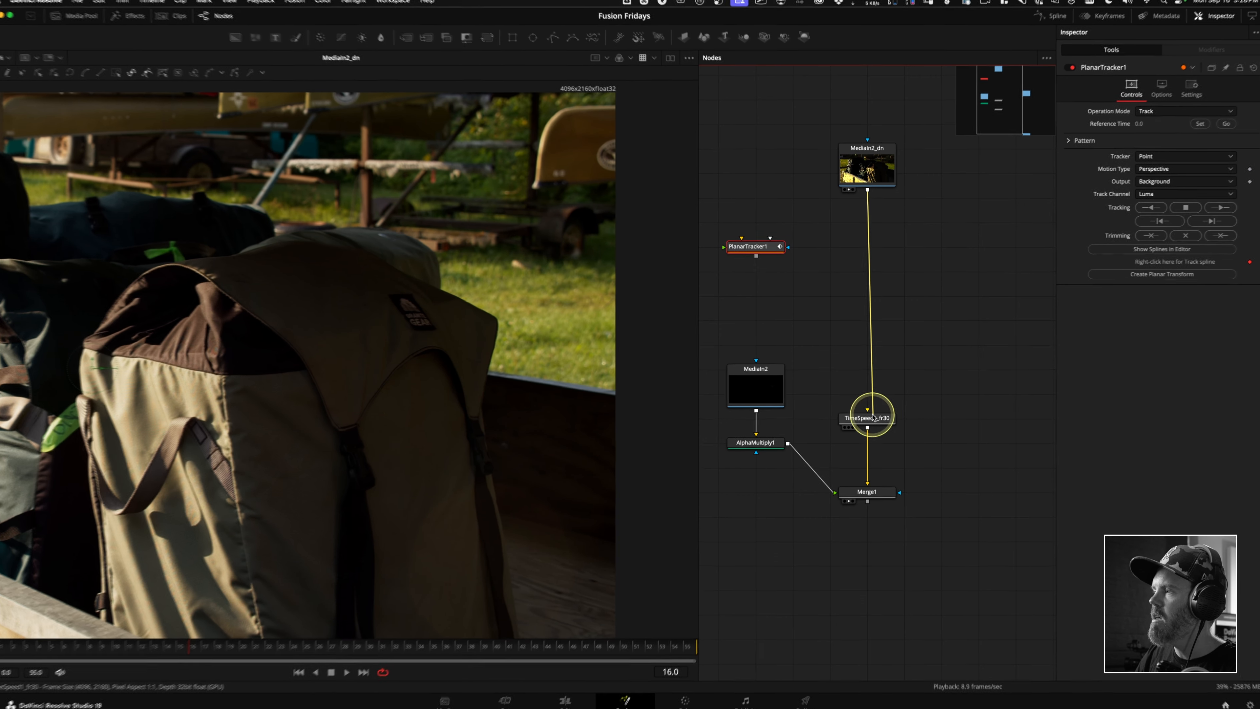
drag(708, 230, 888, 266)
click(884, 331)
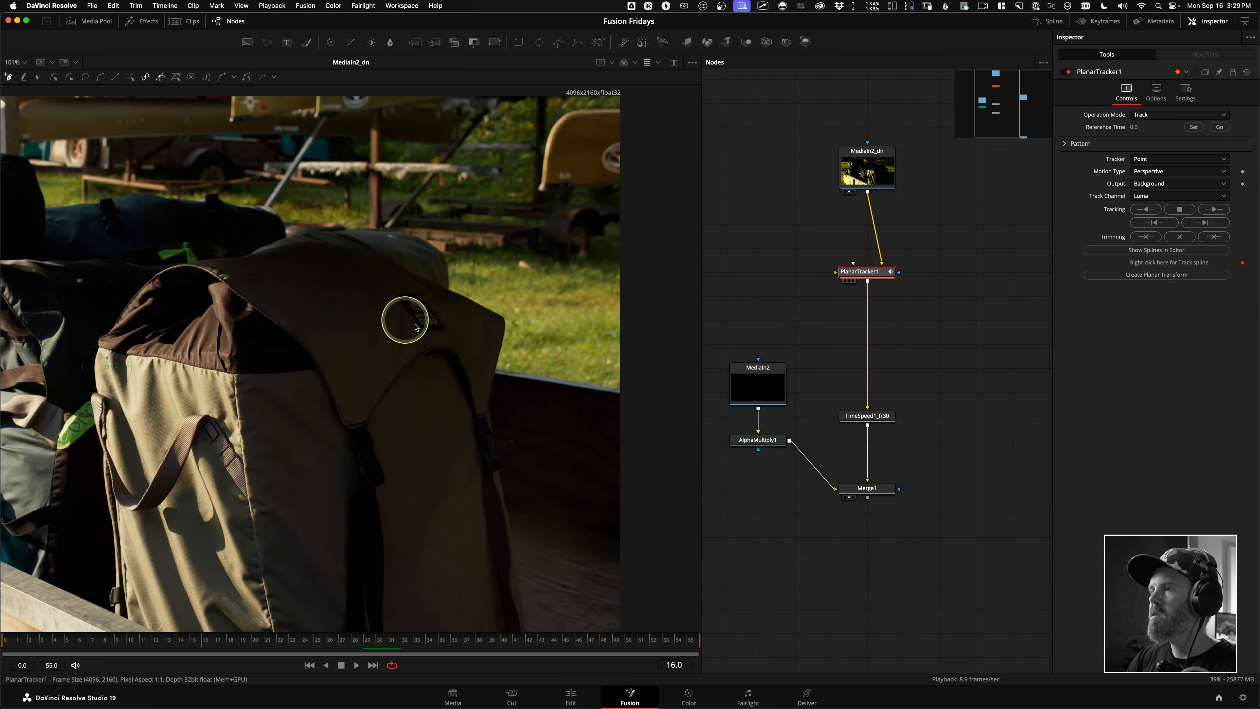
key(1)
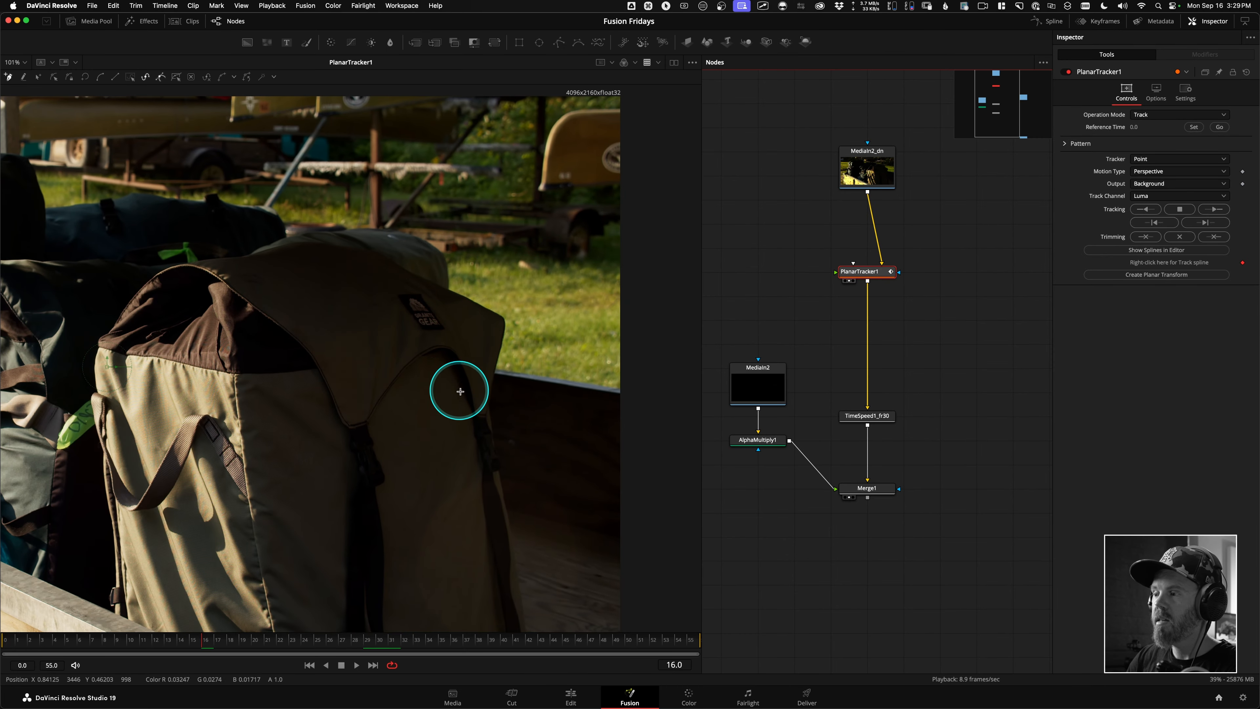
Step: Draw a closed four-point tracking polygon around the Granite Gear logo on the backpack flap
drag(451, 340, 399, 327)
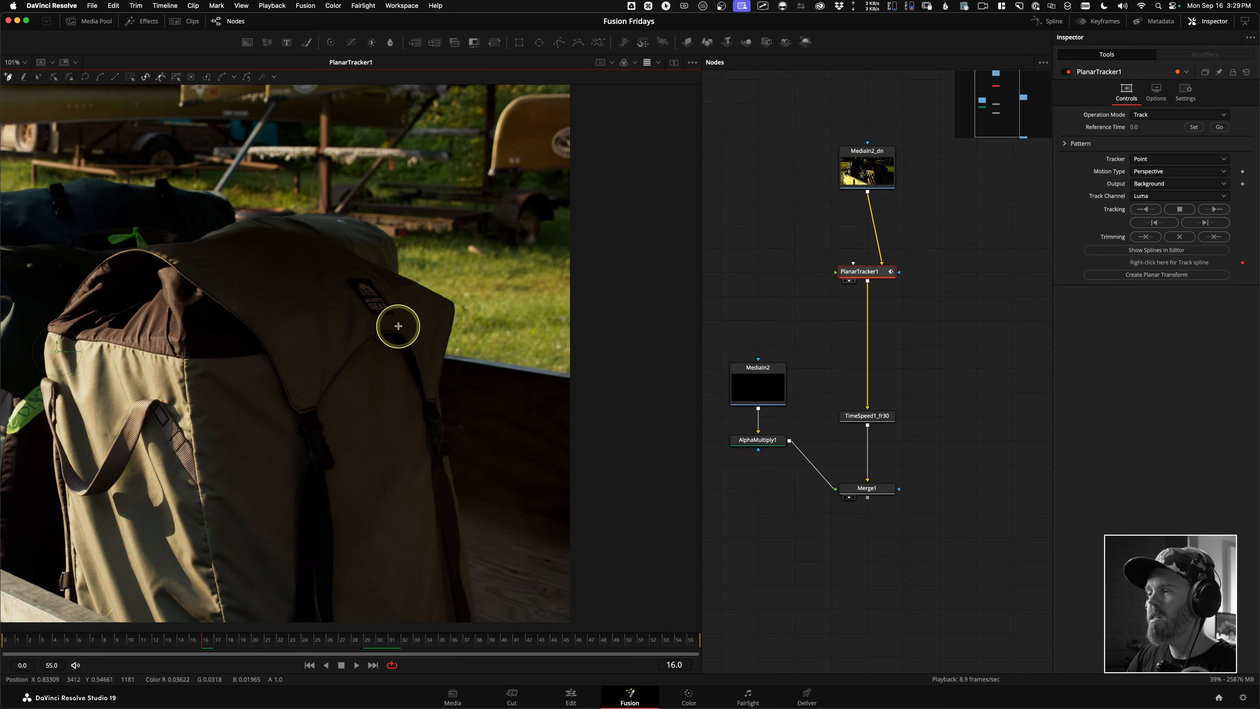
scroll(401, 326, up, 3)
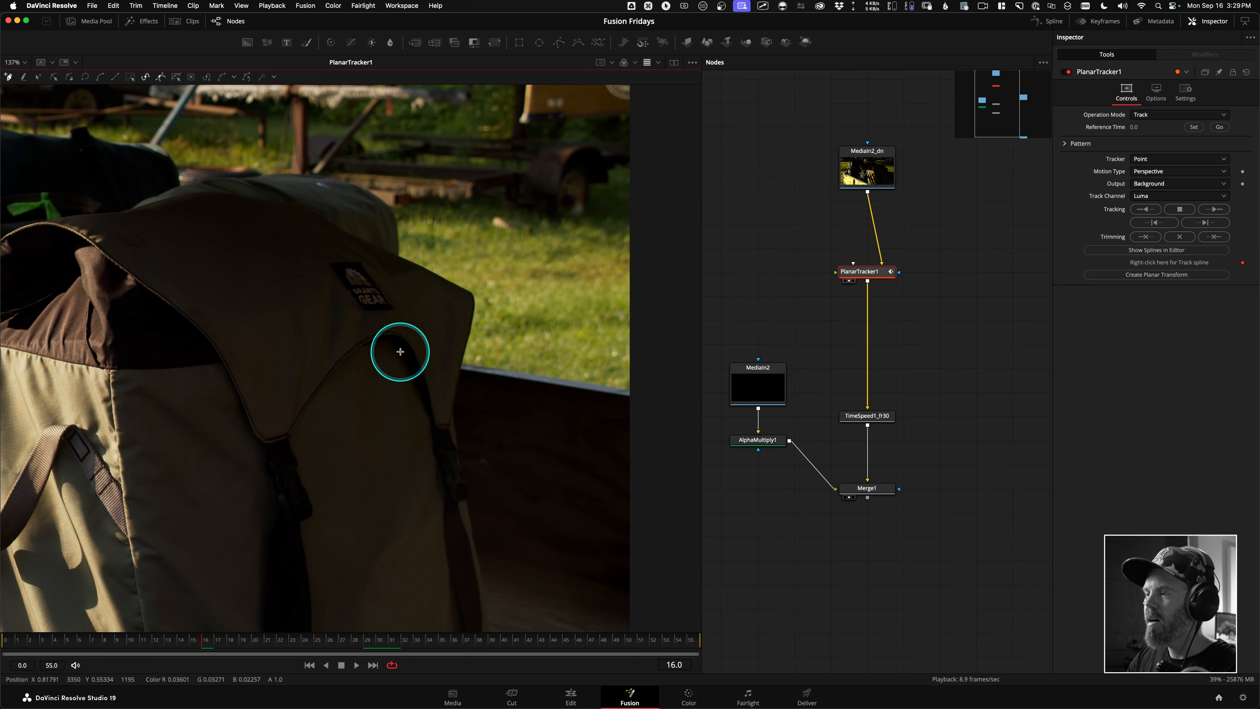
click(319, 265)
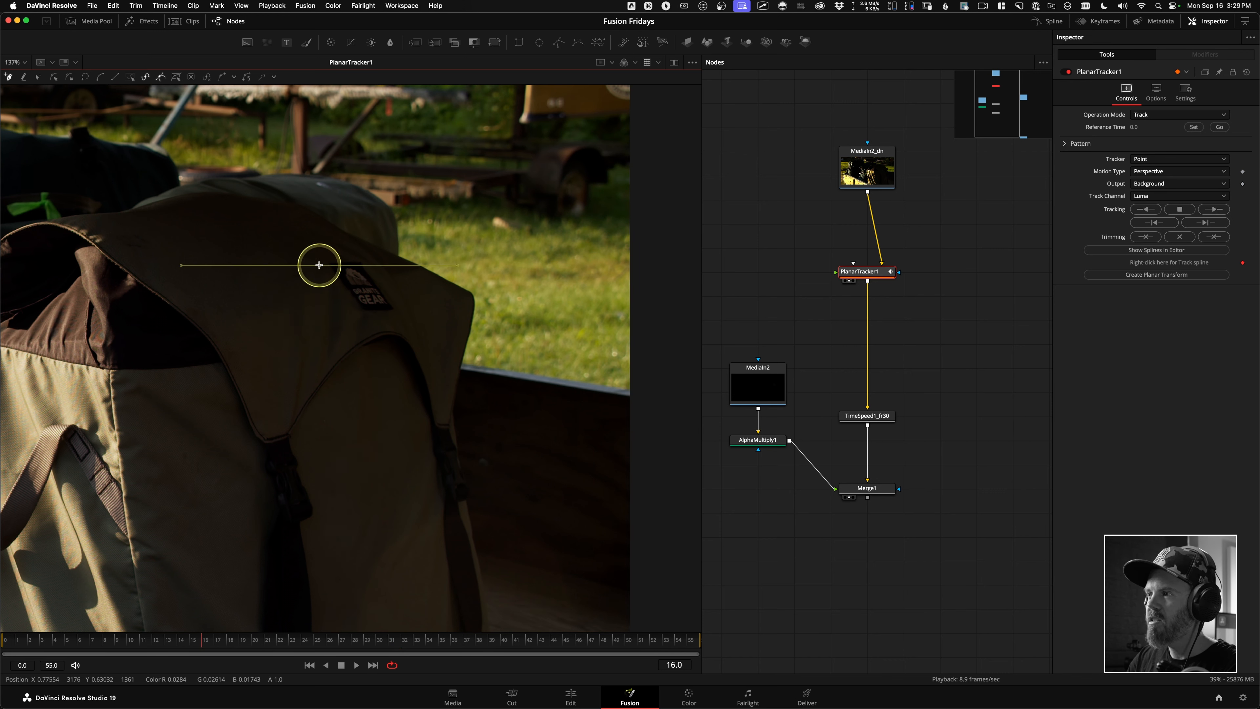
click(354, 322)
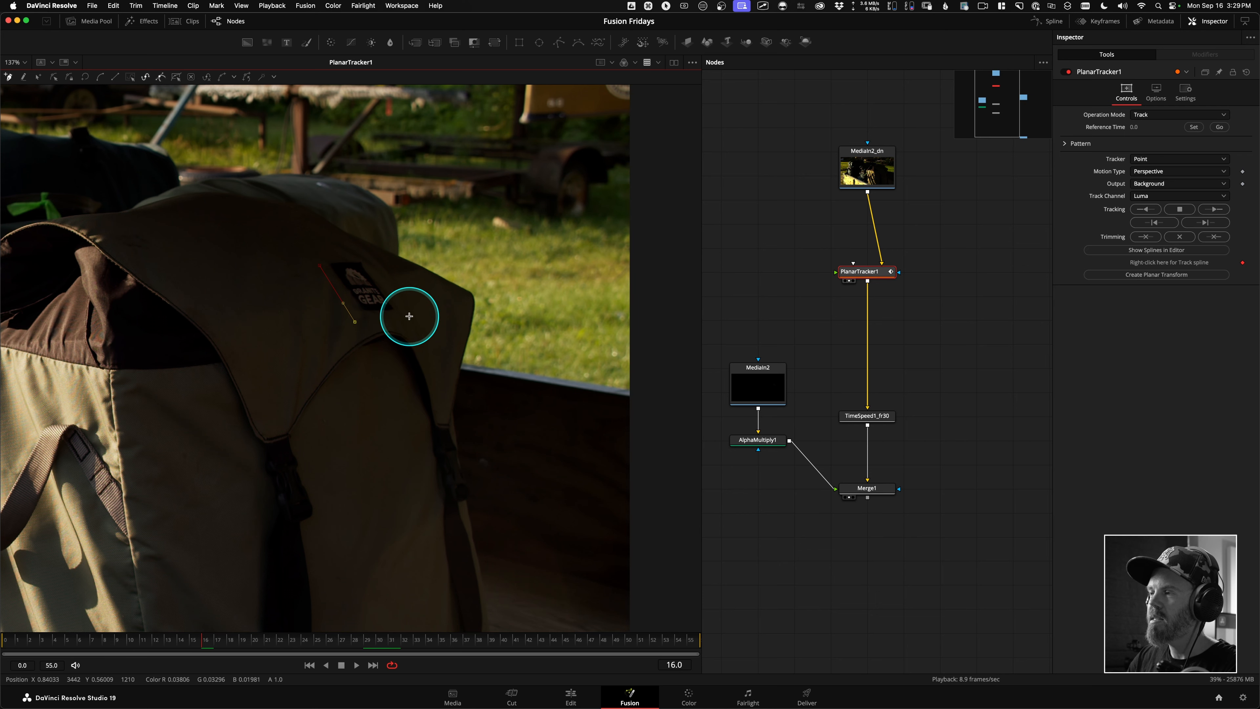
click(370, 251)
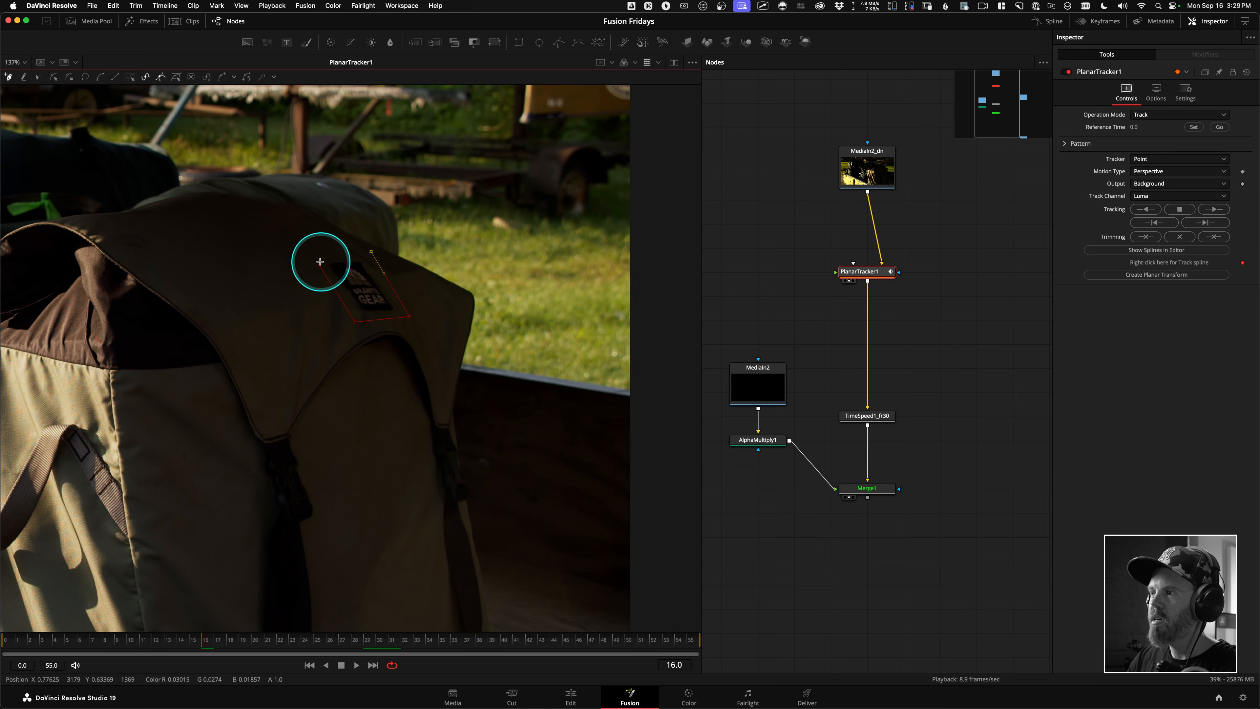
click(319, 265)
Step: Tighten the tracking polygon by moving its two right-hand corners closer to the logo
scroll(361, 281, up, 5)
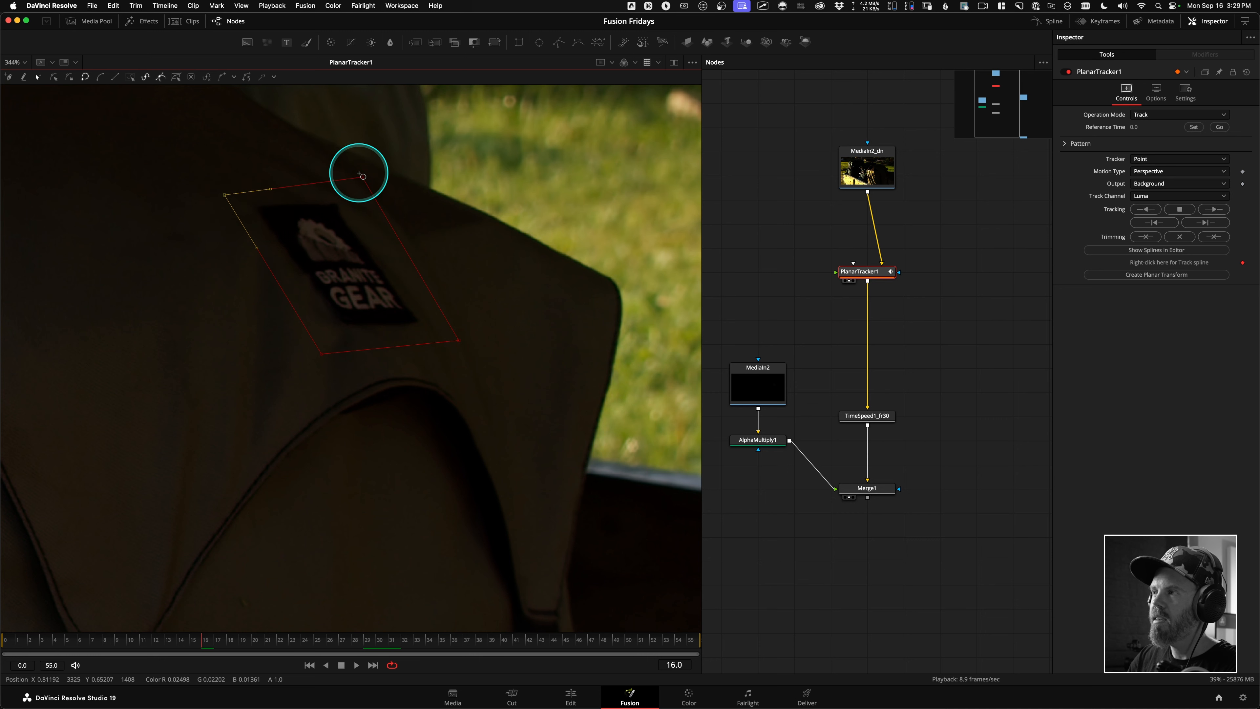
drag(363, 177, 341, 195)
drag(459, 341, 448, 337)
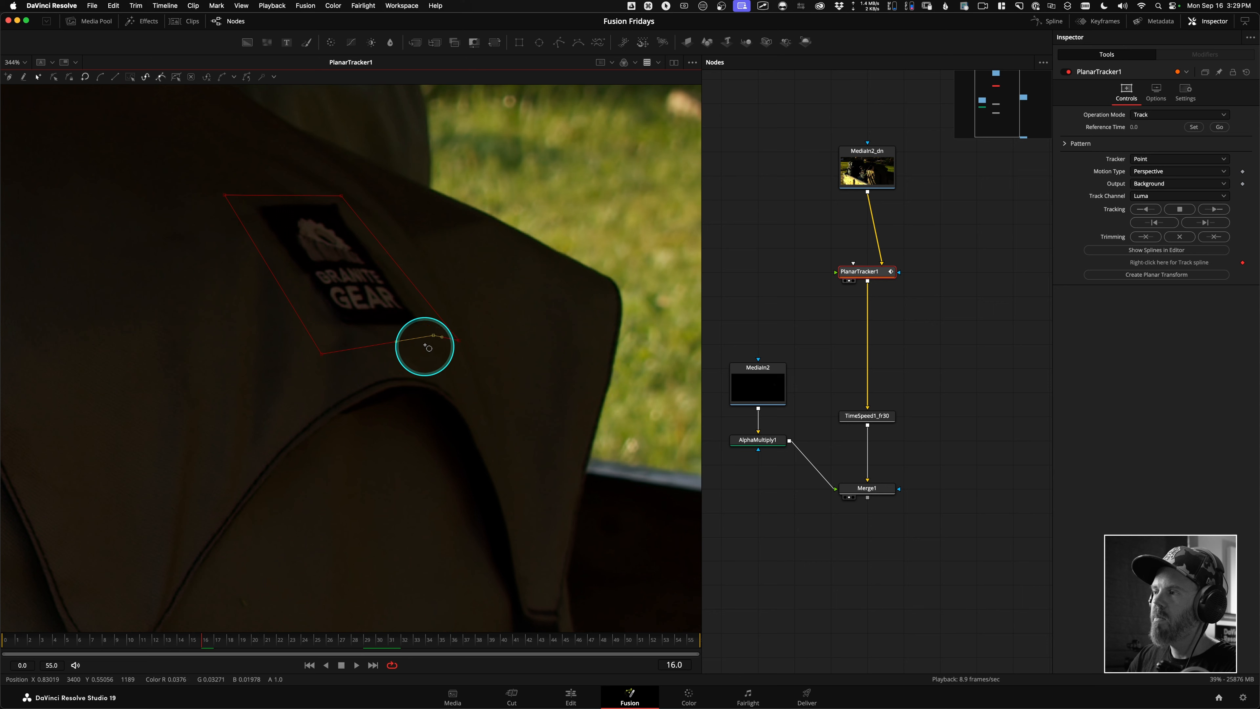
drag(390, 300, 421, 327)
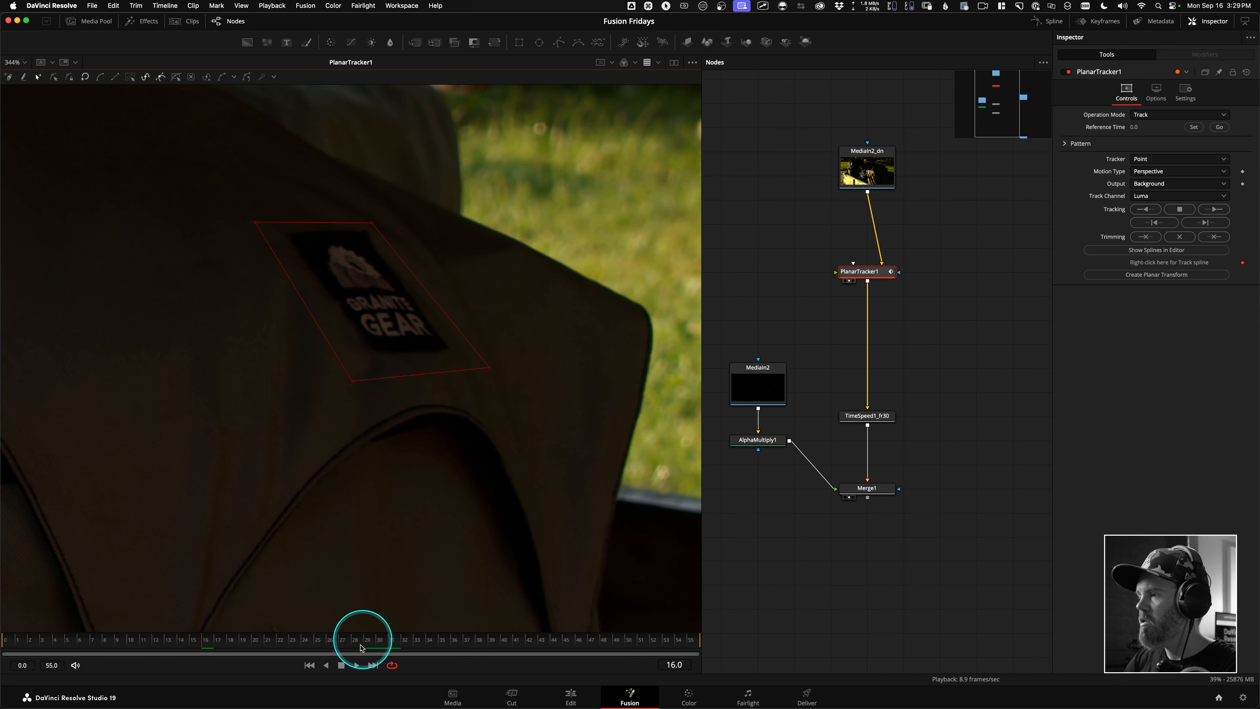
Step: Go to frame 30, select all points of the tracking polygon, and move it to surround the logo
mouse_move(295, 647)
mouse_down()
mouse_move(365, 640)
mouse_move(347, 641)
mouse_up()
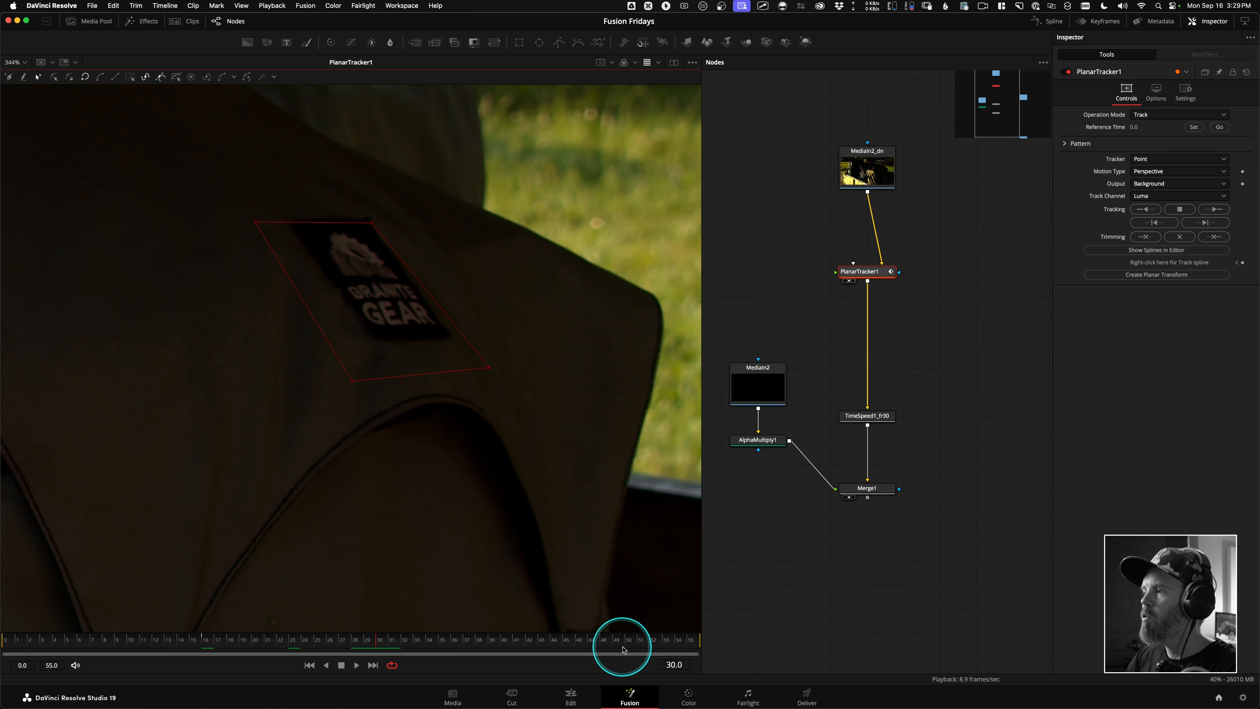
drag(171, 171, 595, 491)
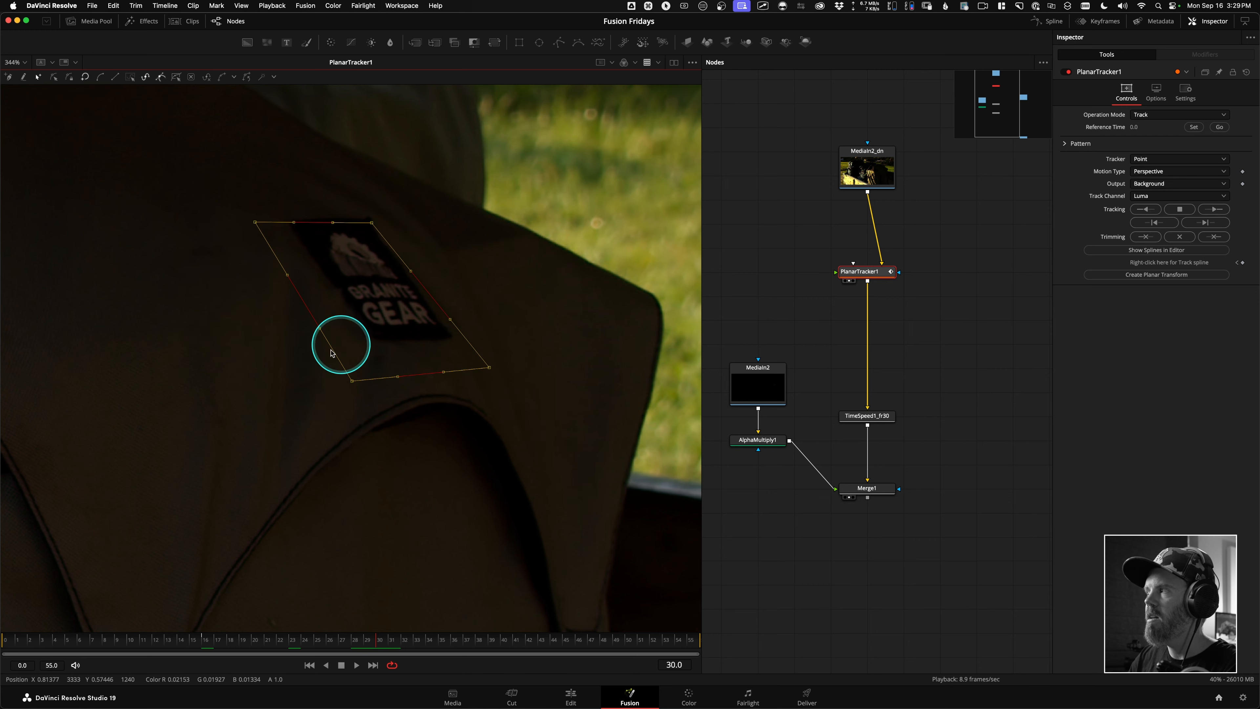
drag(149, 164, 635, 511)
mouse_move(357, 297)
mouse_down()
mouse_move(273, 248)
mouse_move(396, 316)
mouse_move(357, 256)
mouse_move(353, 286)
mouse_up()
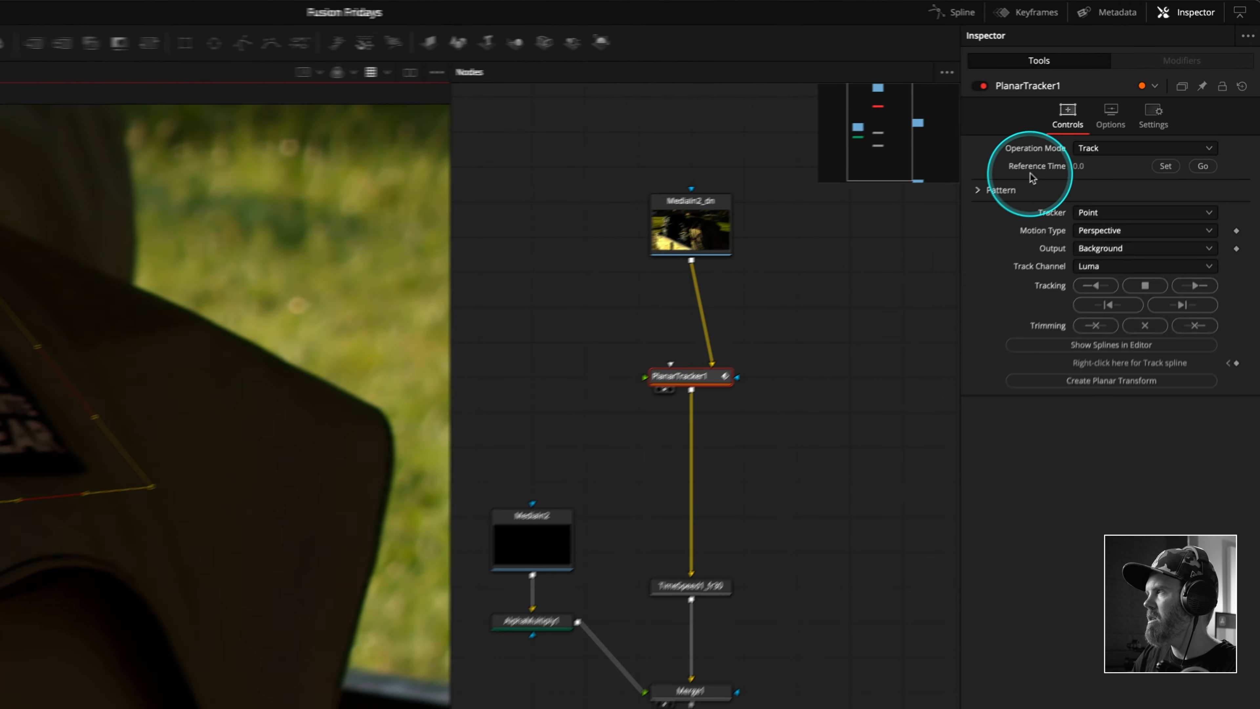
Step: Set the Planar Tracker's reference time to frame 30 and its tracker type to Hybrid Point/Area
click(1163, 170)
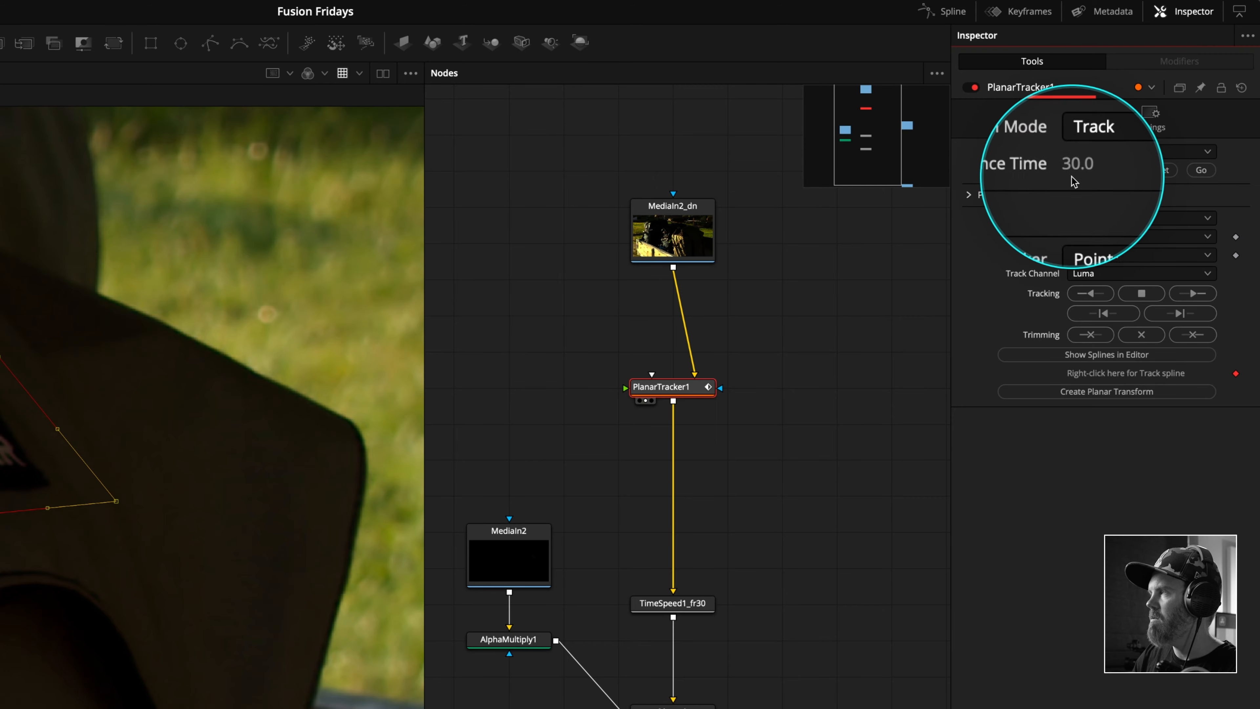
click(1125, 218)
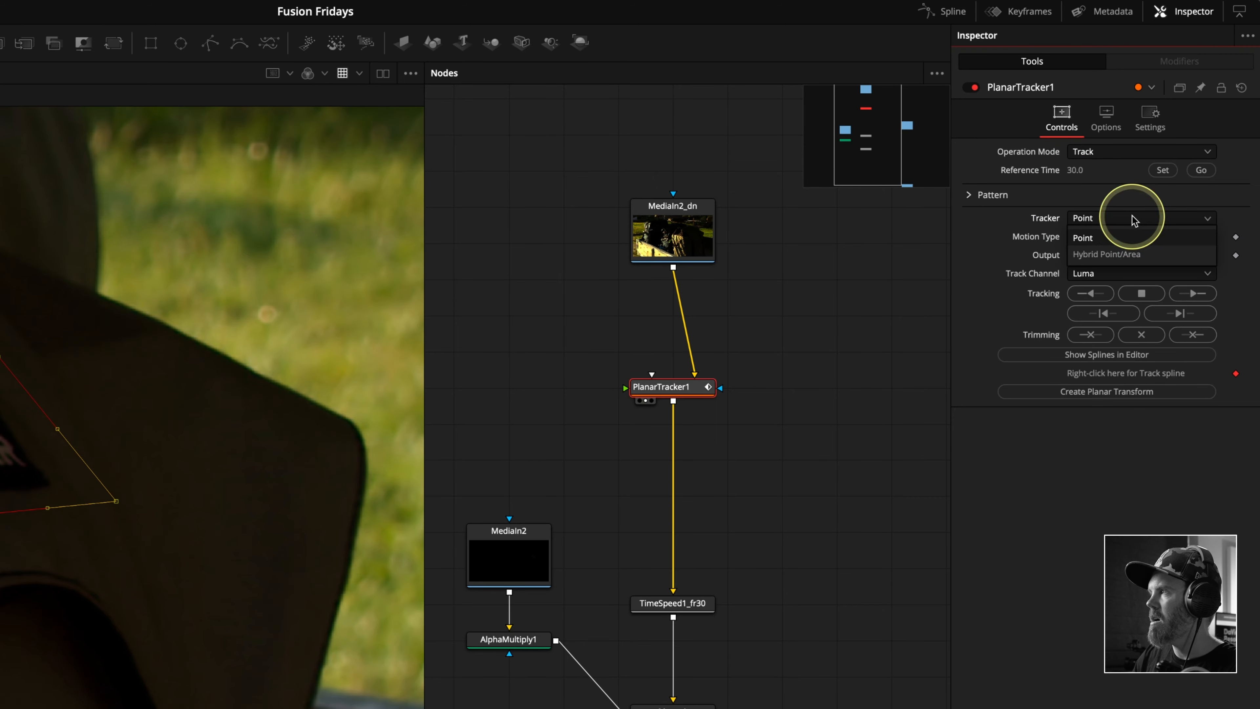
click(1094, 256)
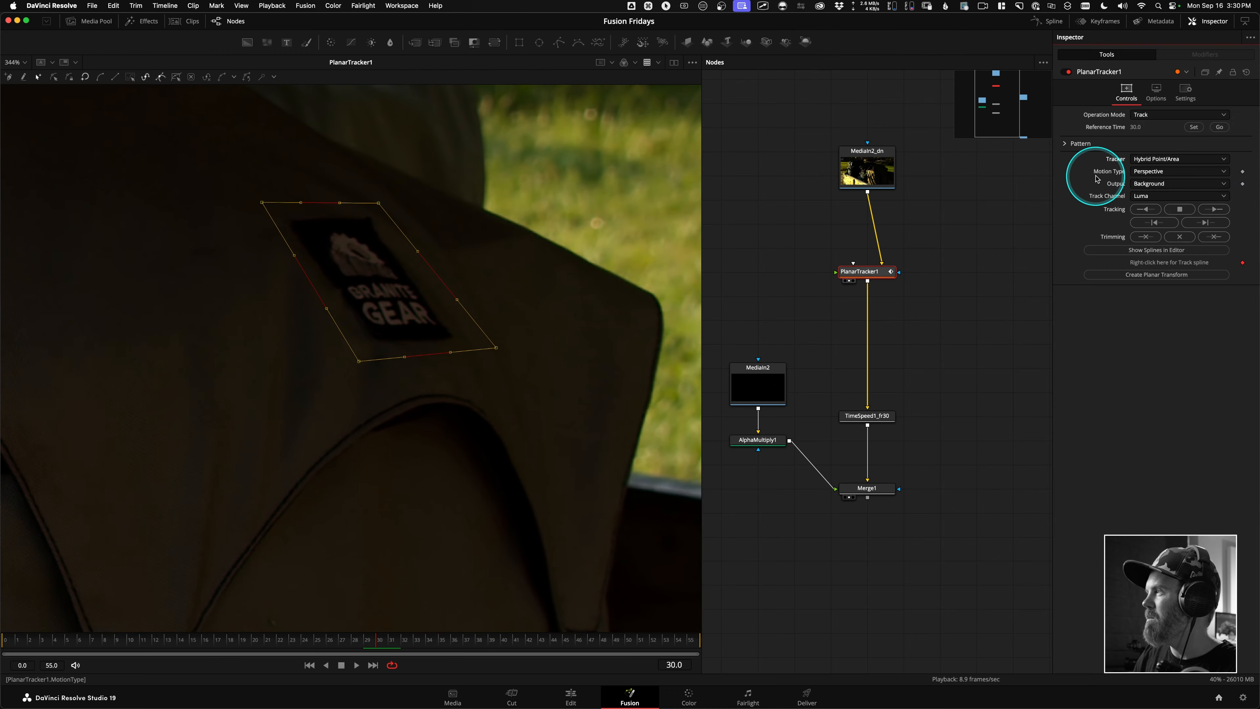
Step: Keep the Planar Tracker's motion type on Perspective and track the logo forward from frame 30 to the last frame
click(1160, 174)
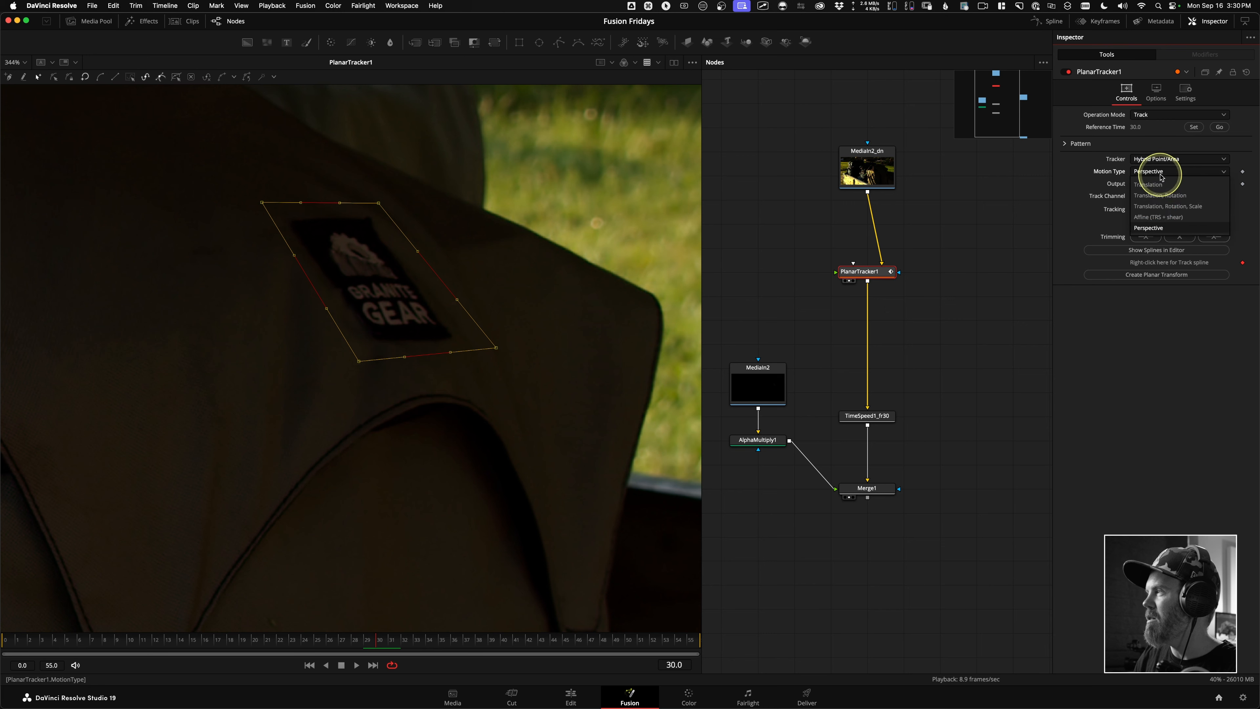
click(1156, 227)
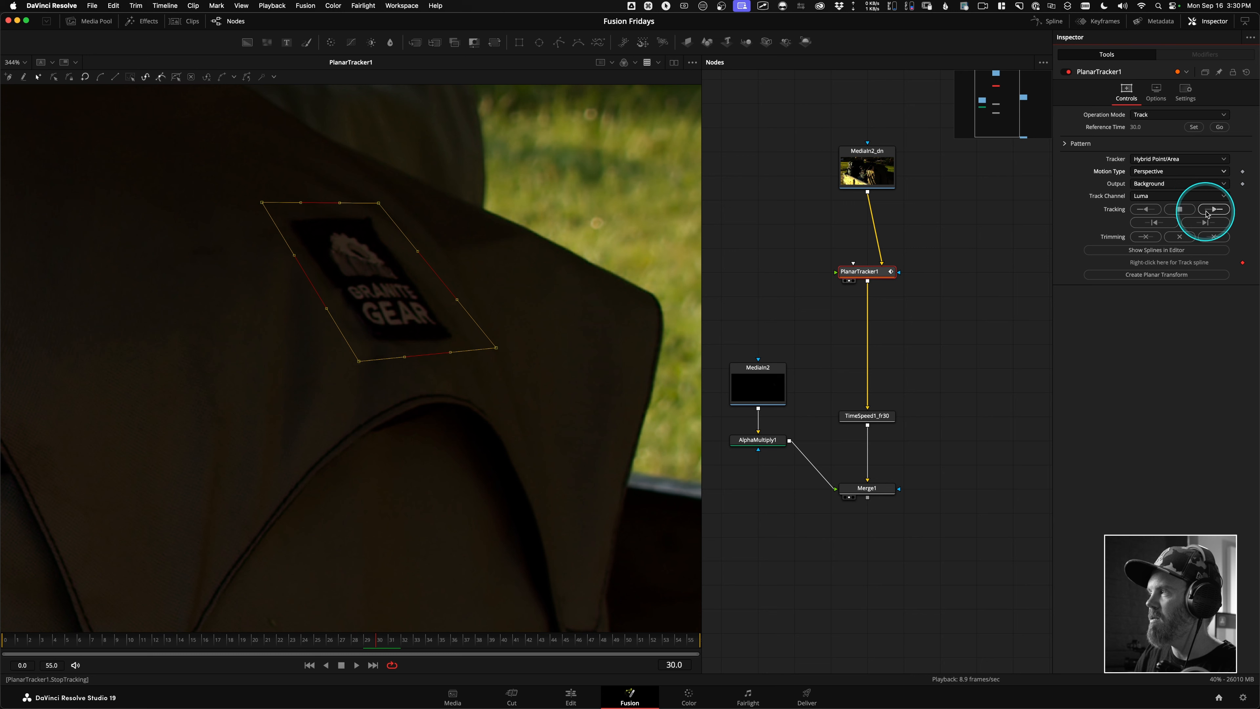
click(1212, 210)
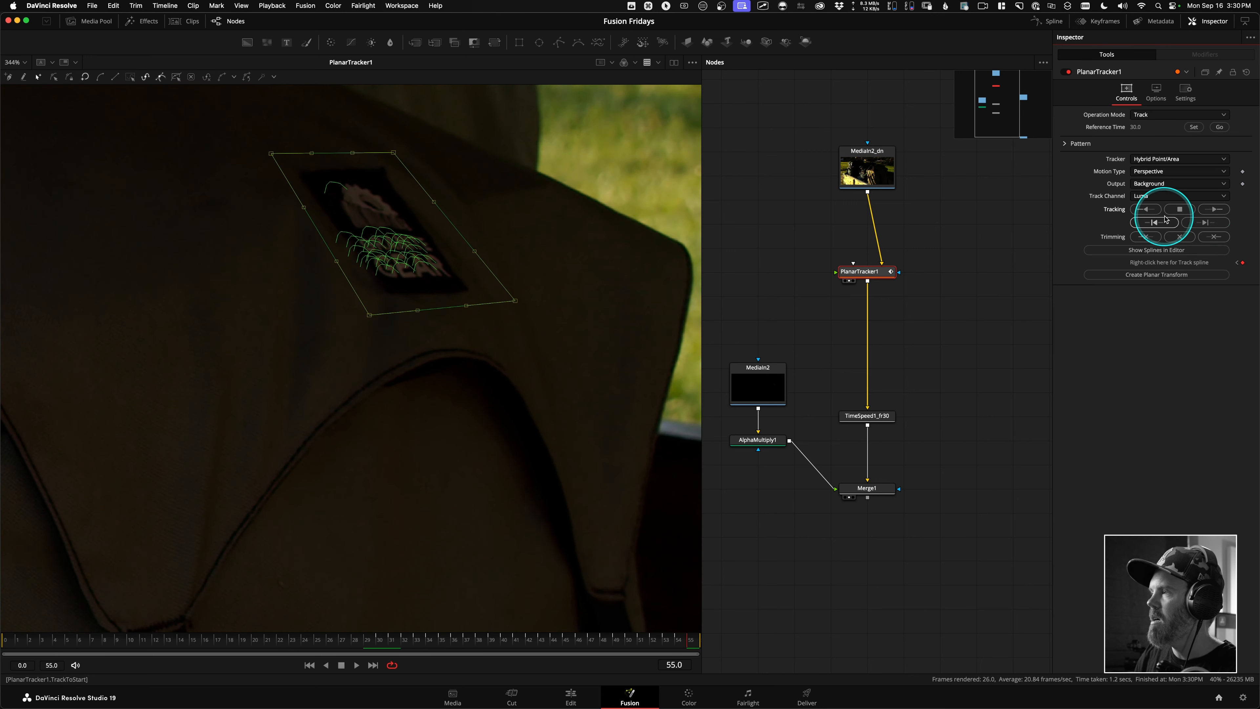
Step: Return to the reference time at frame 30 and track the logo backward to frame 0
drag(395, 648, 377, 648)
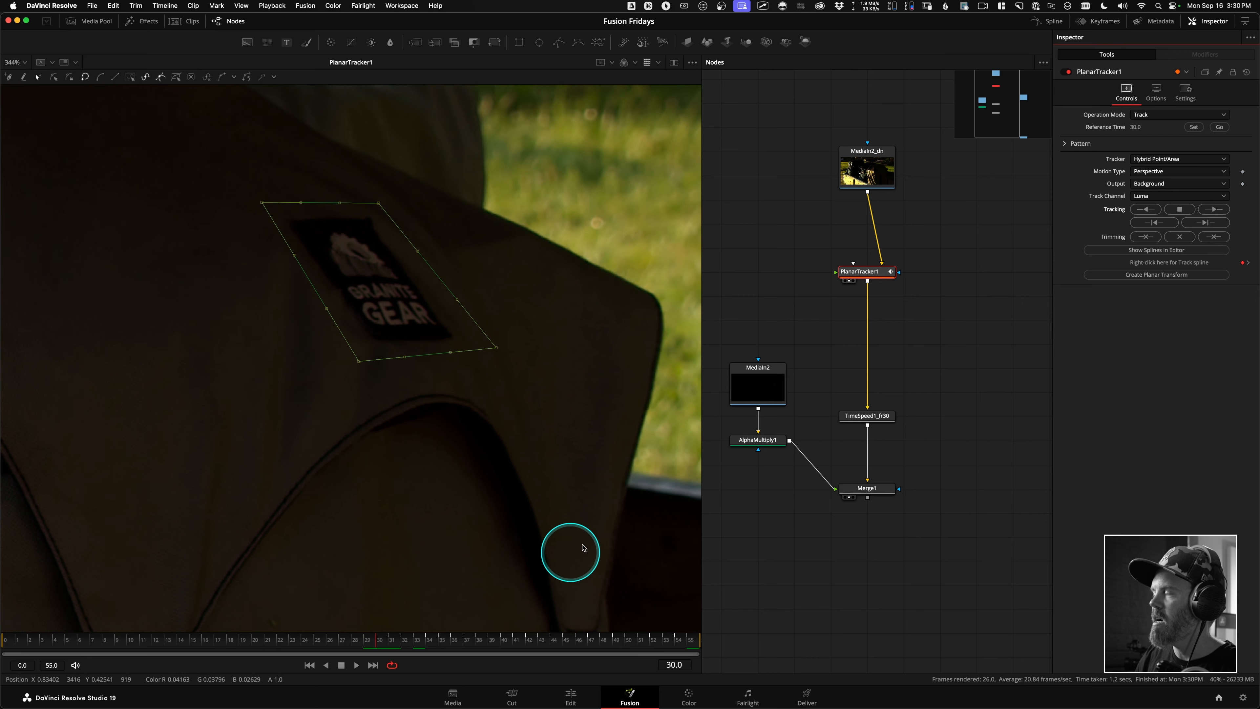
drag(564, 647, 663, 641)
click(1224, 128)
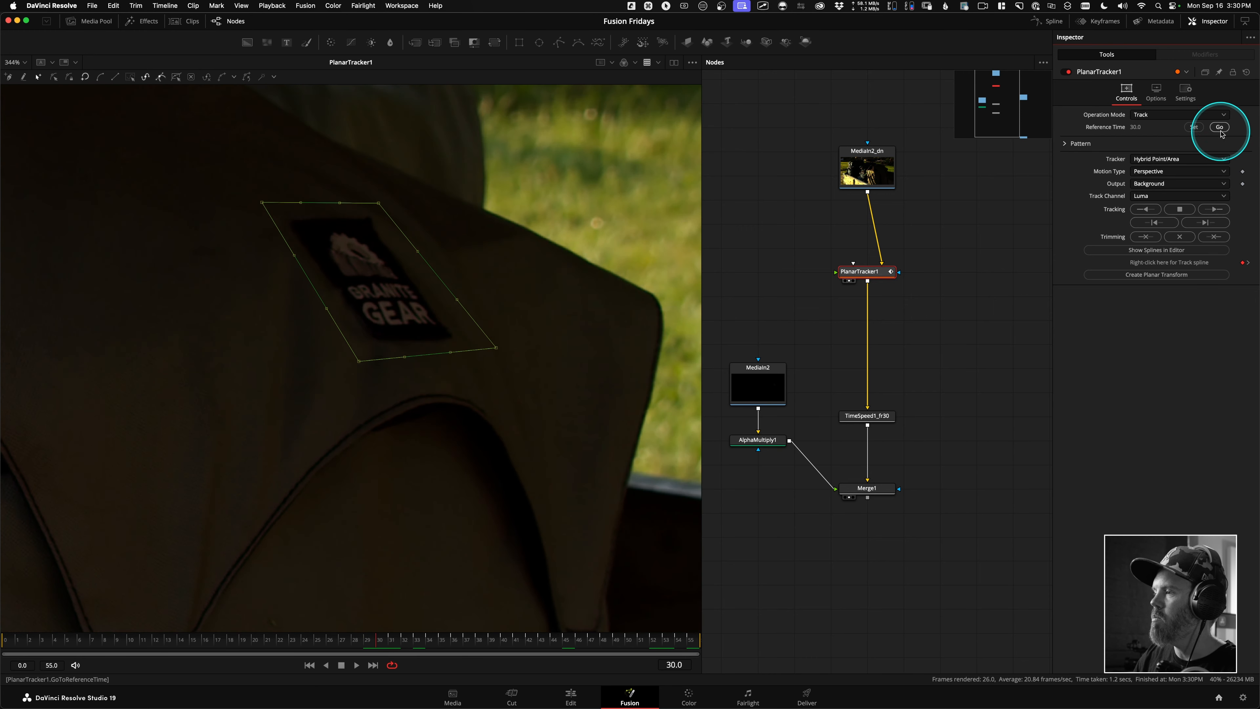
click(1146, 209)
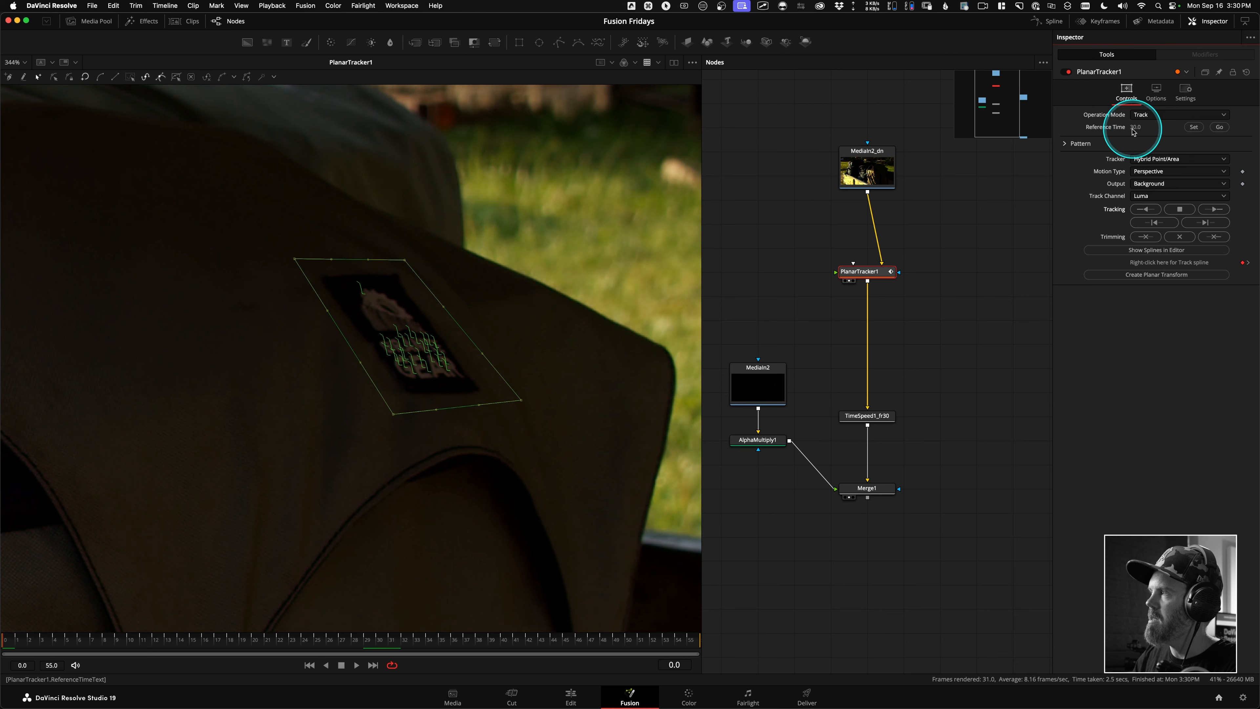
Step: Scrub through the tracked frames, set the Planar Tracker's operation mode to Steady, and play the stabilized close-up of the logo to check the track
drag(273, 640, 211, 646)
key(space)
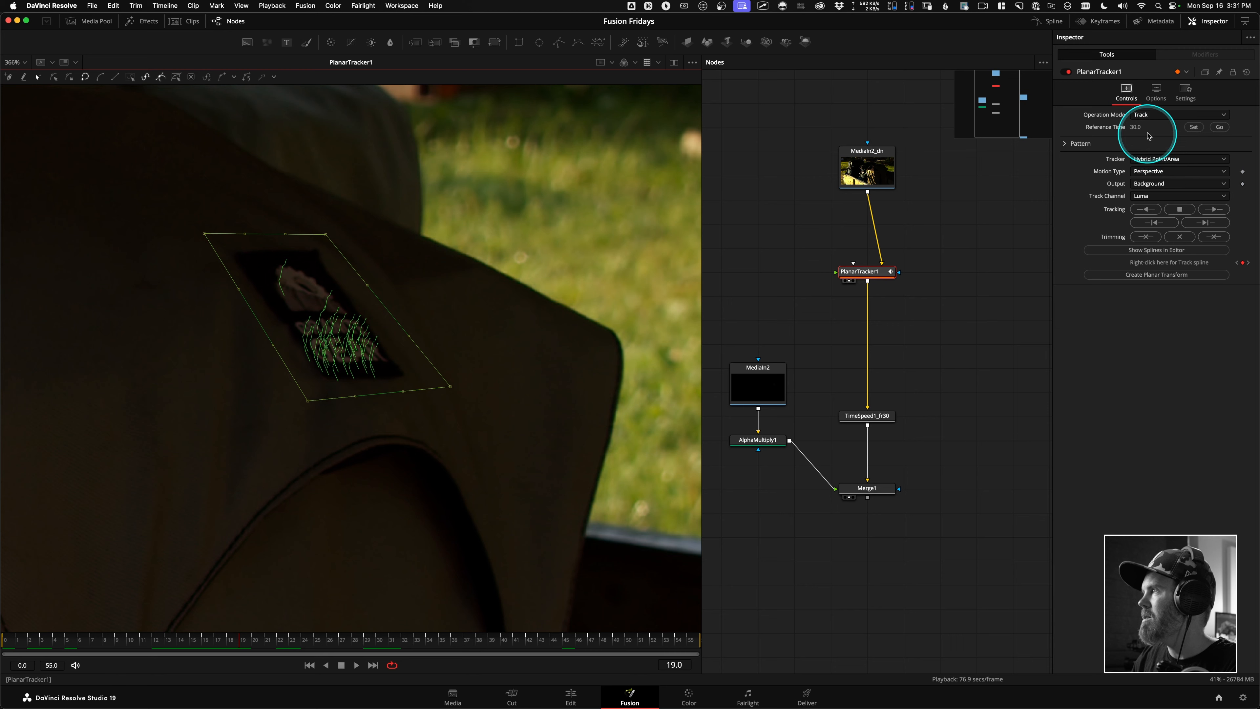
click(1142, 114)
click(1141, 127)
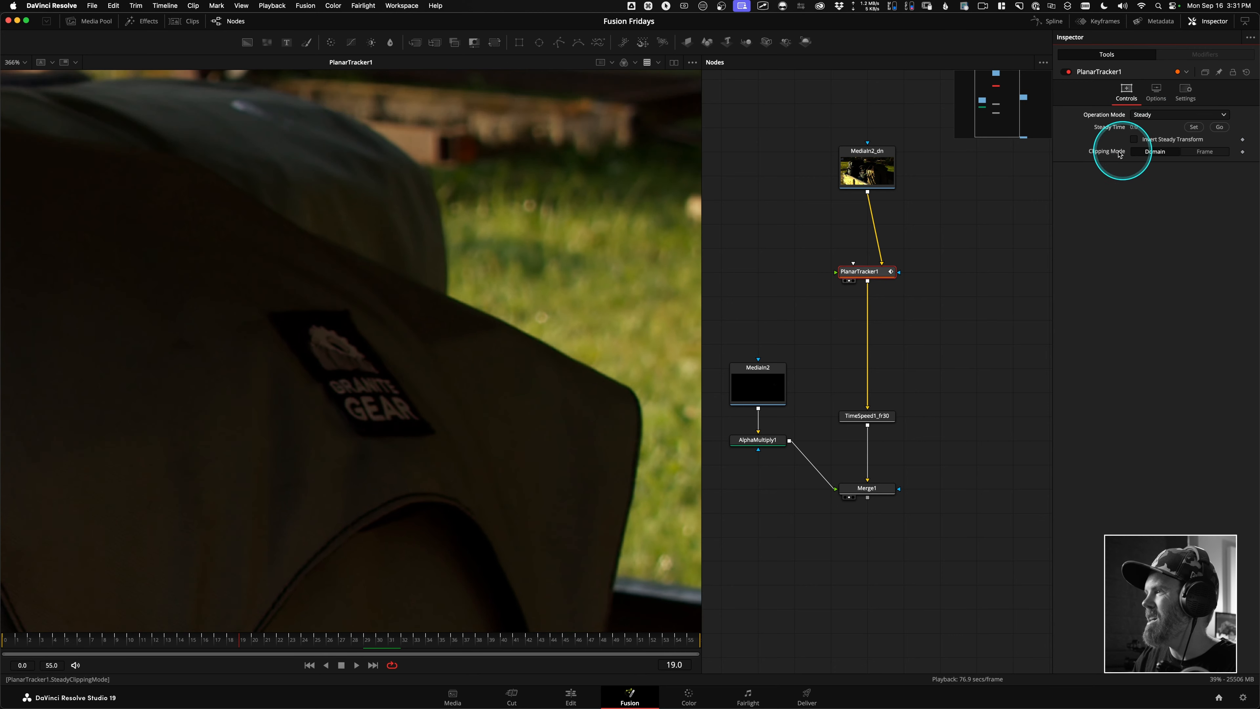
scroll(274, 308, up, 4)
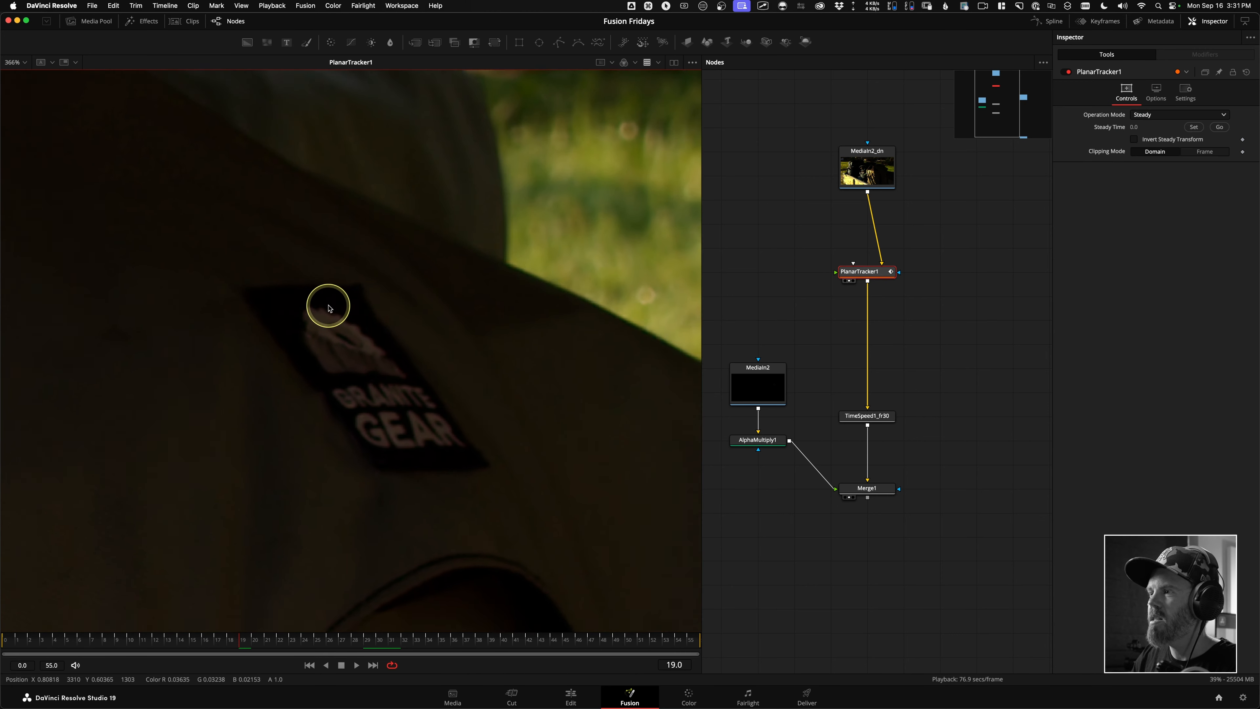
scroll(433, 333, up, 1)
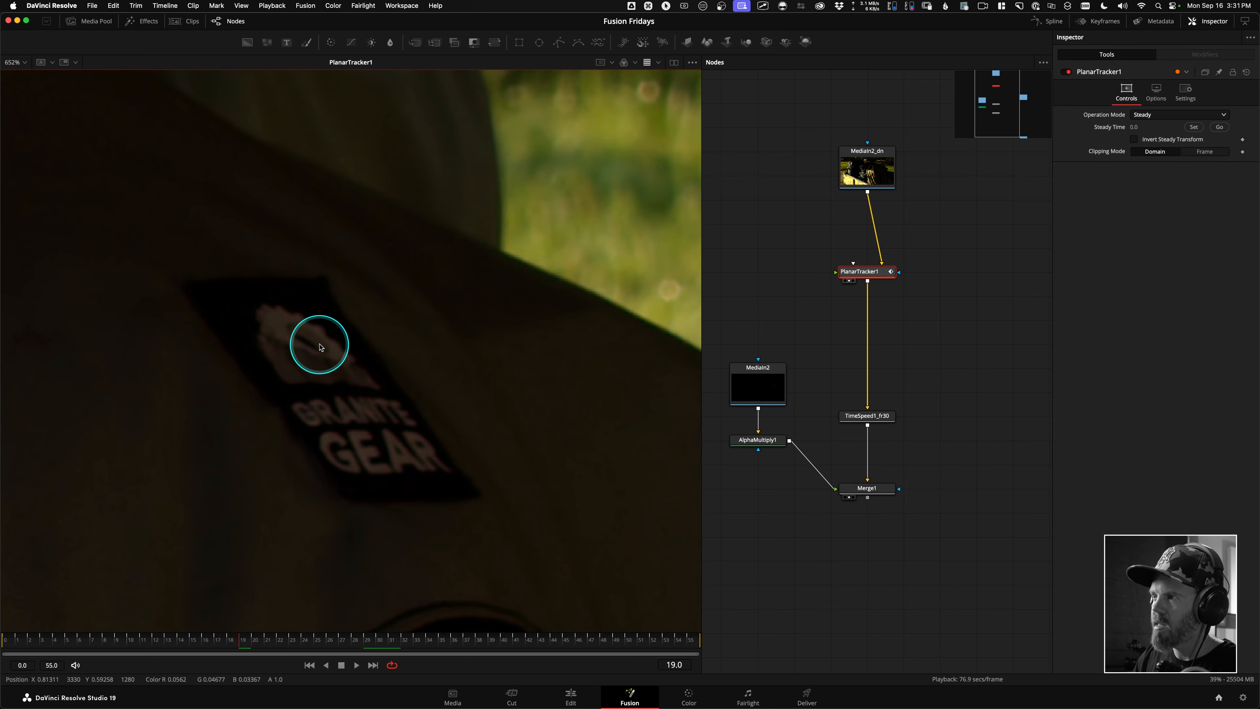
key(space)
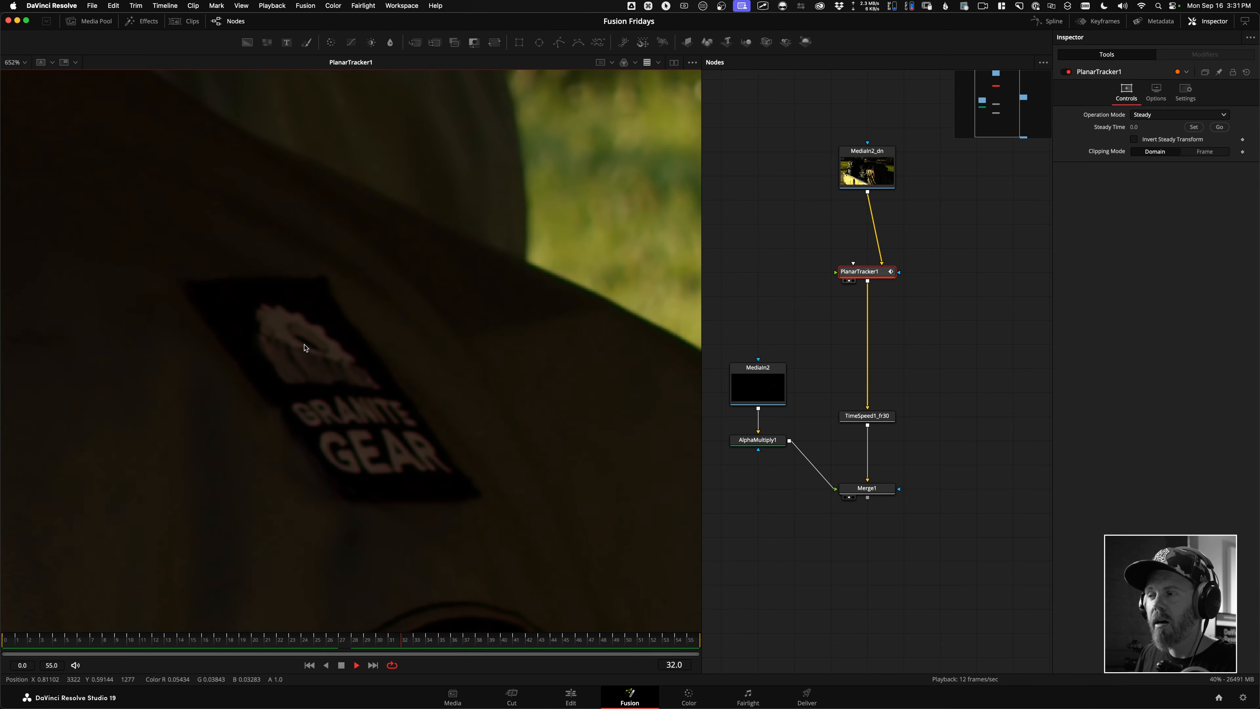
click(911, 428)
key(space)
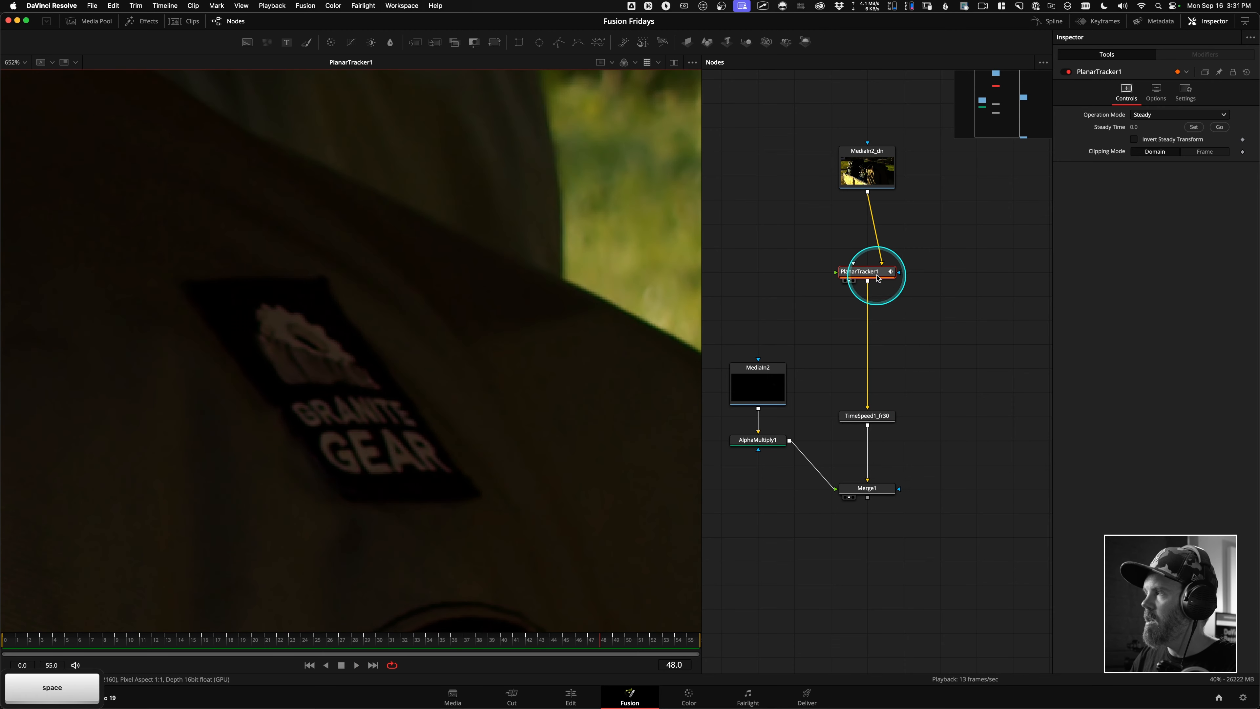
Step: Set the Planar Tracker's operation mode back to Track and review the tracking polygon and motion paths at frame 25
click(1154, 117)
click(1151, 127)
click(487, 396)
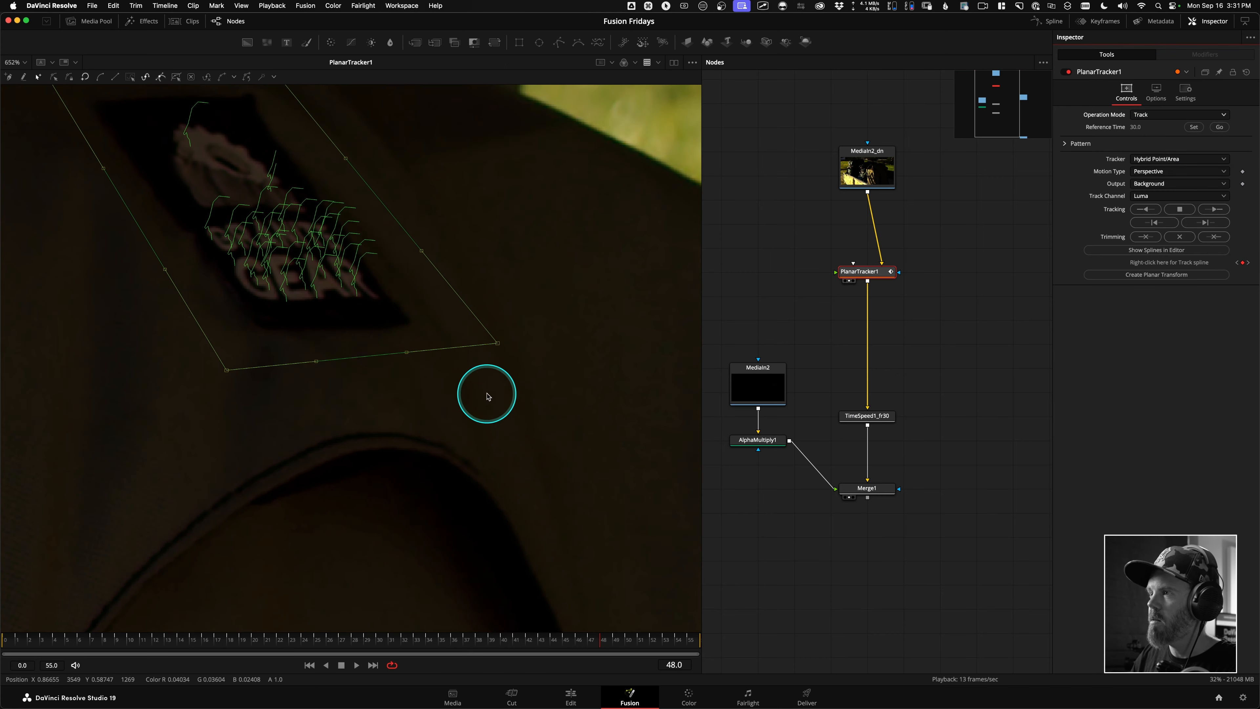
drag(418, 137, 540, 262)
scroll(496, 273, down, 2)
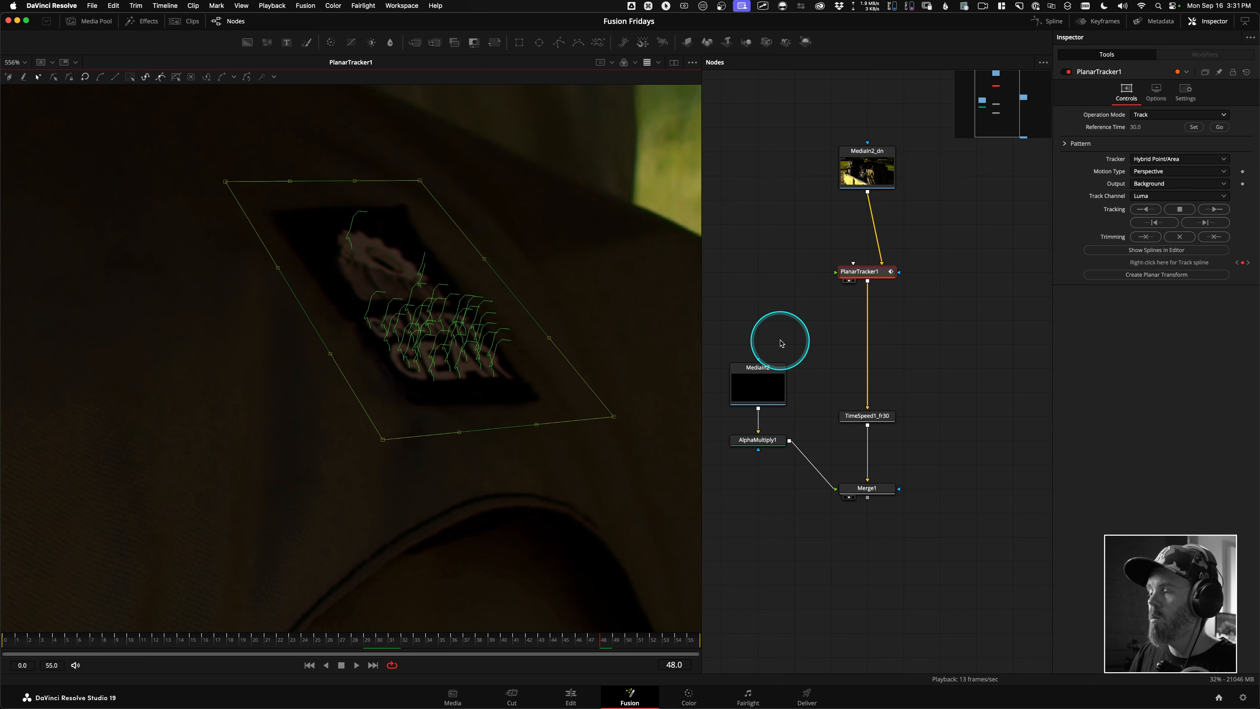
drag(297, 646, 315, 646)
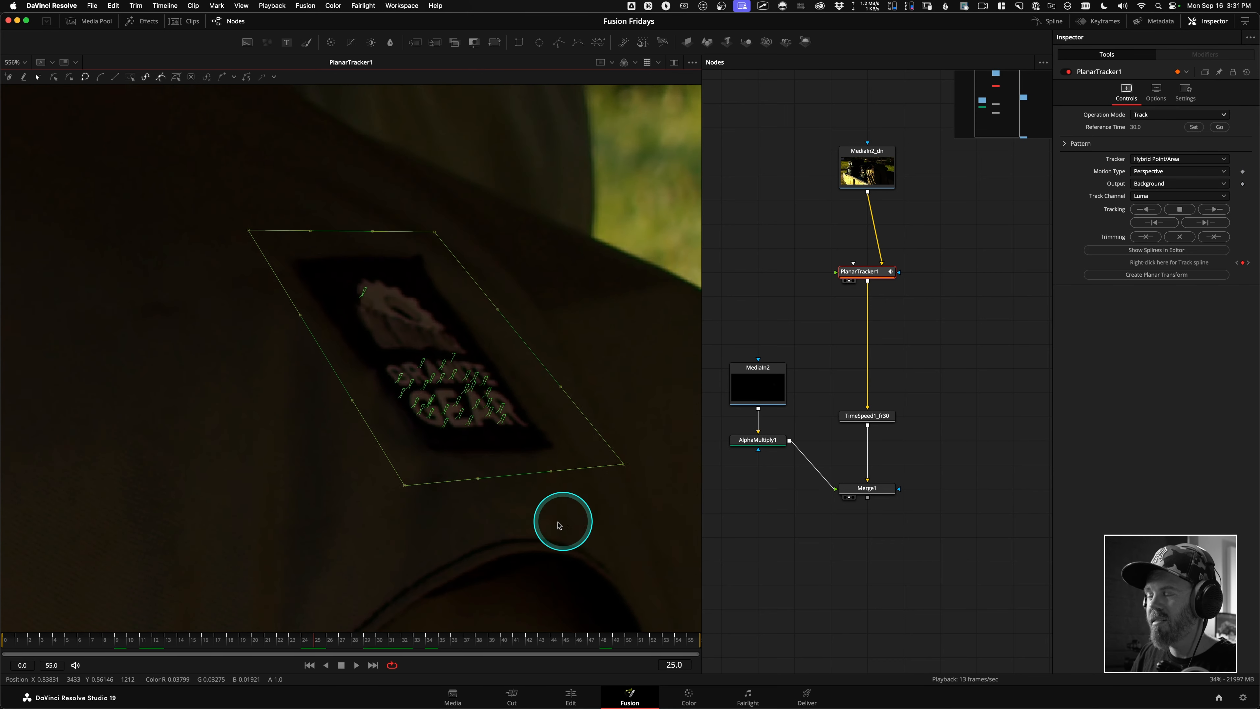
scroll(589, 515, down, 4)
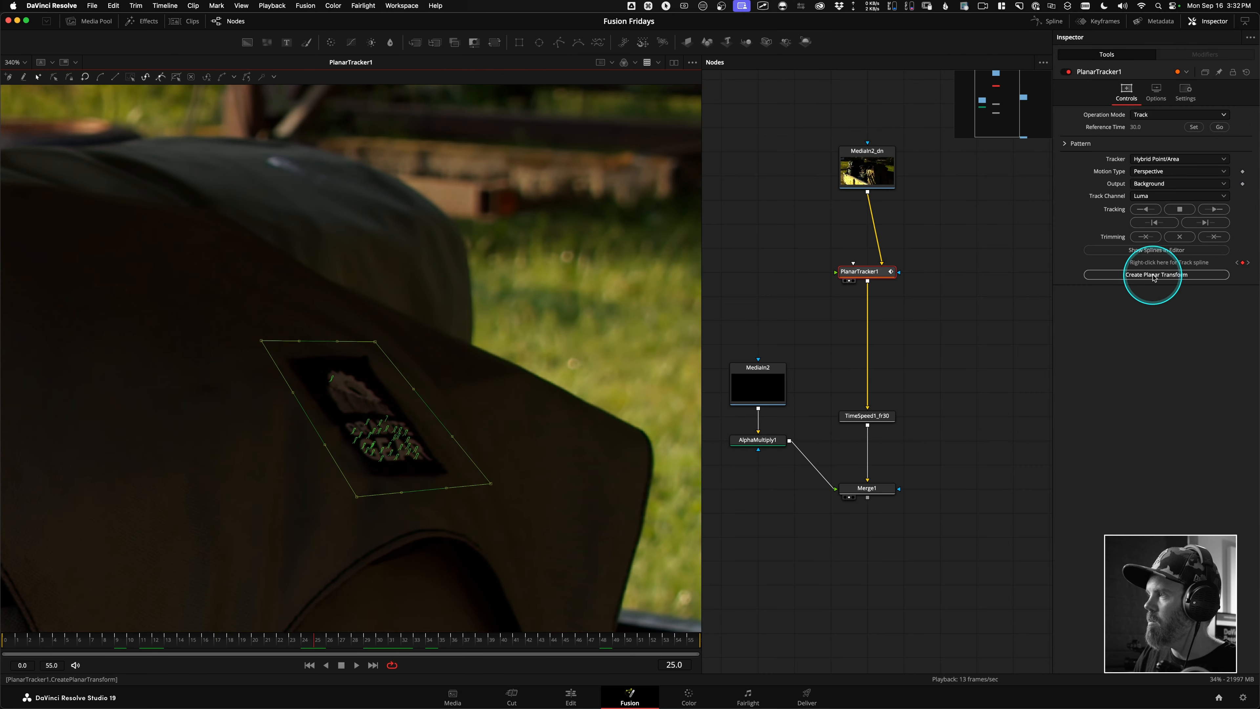
Step: Create a Planar Transform node from the Planar Tracker and place it in the open space between the tracker branch and MediaIn1
click(1153, 276)
scroll(892, 276, down, 3)
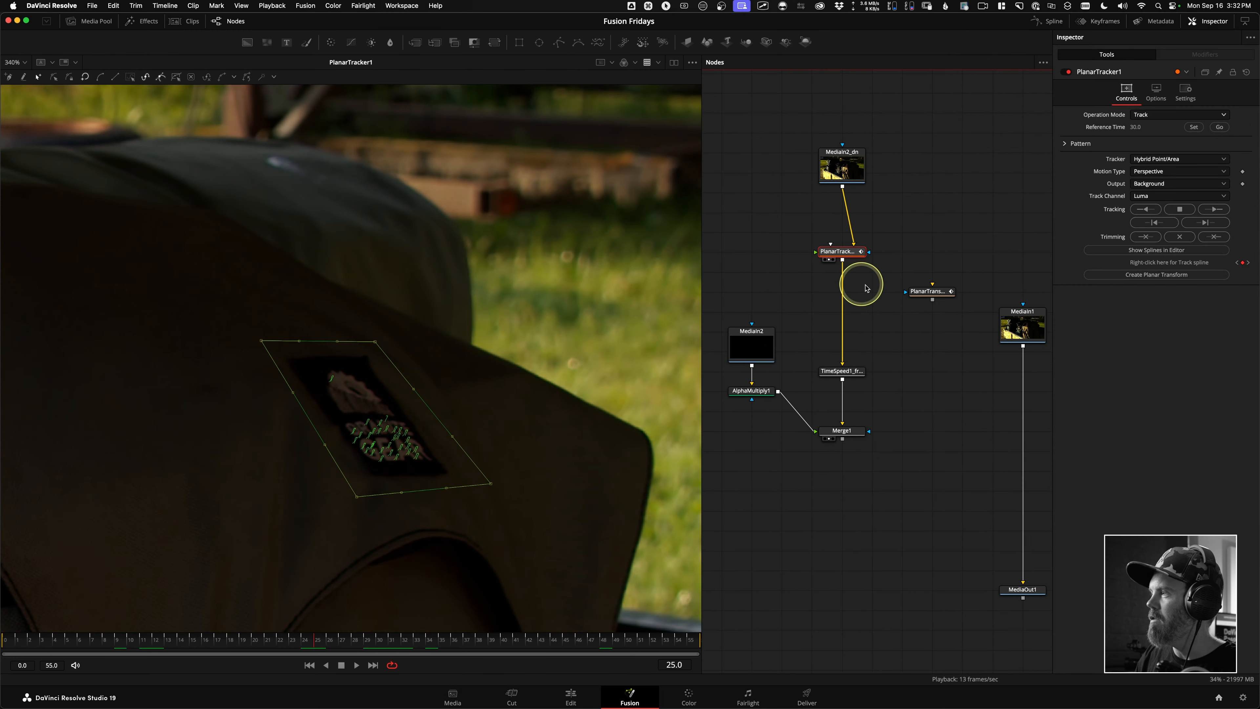
drag(933, 296, 934, 336)
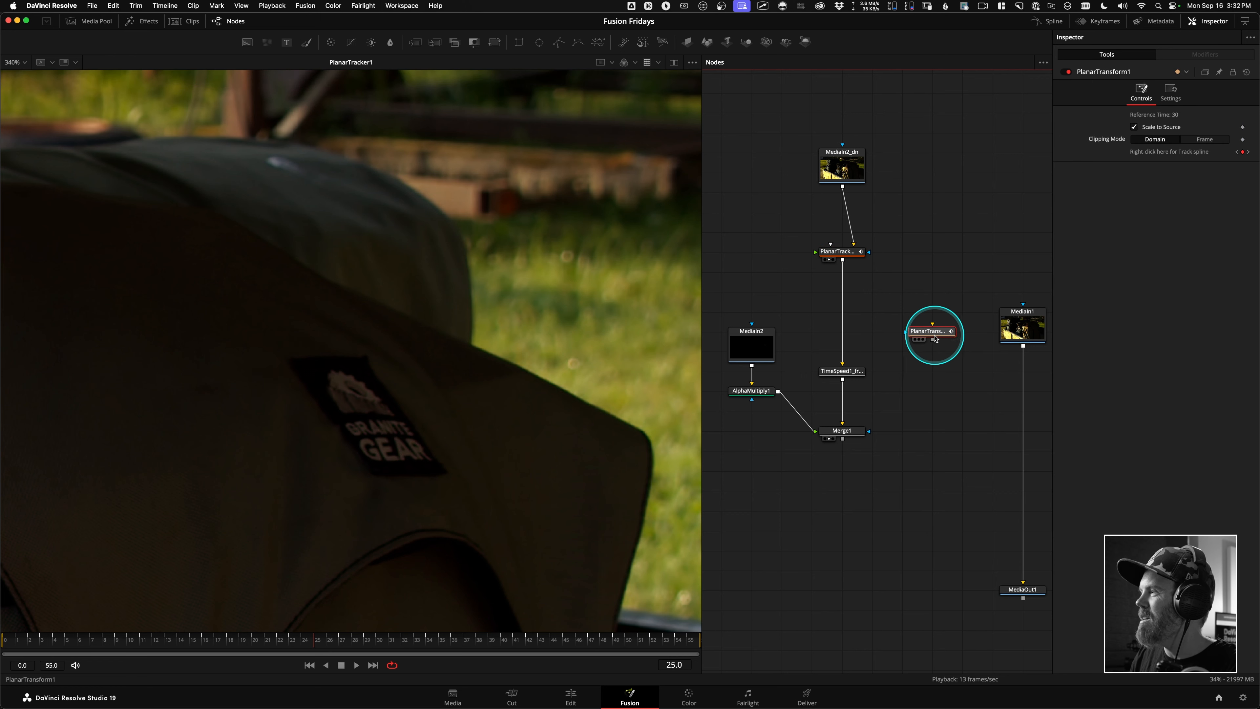
key(ctrl)
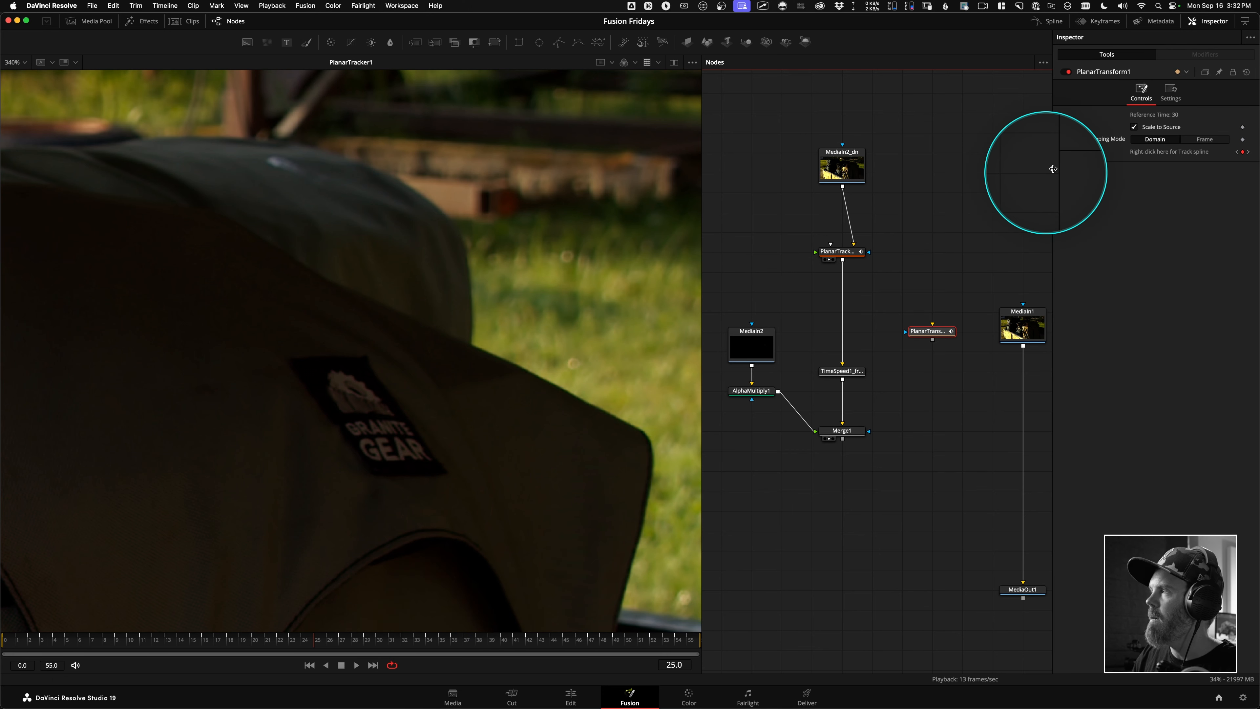
Step: Show the AlphaMultiply1 patch at full frame in the viewer and disconnect AlphaMultiply1 from Merge1
scroll(367, 414, down, 5)
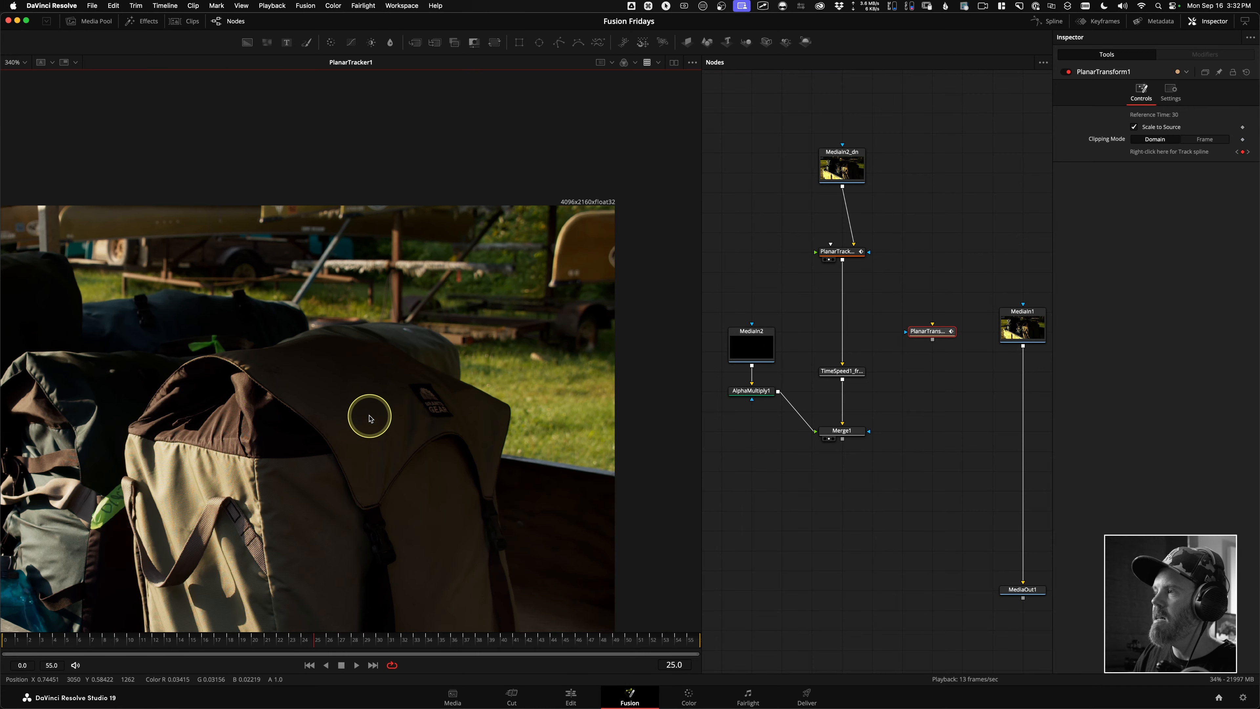
scroll(400, 413, down, 3)
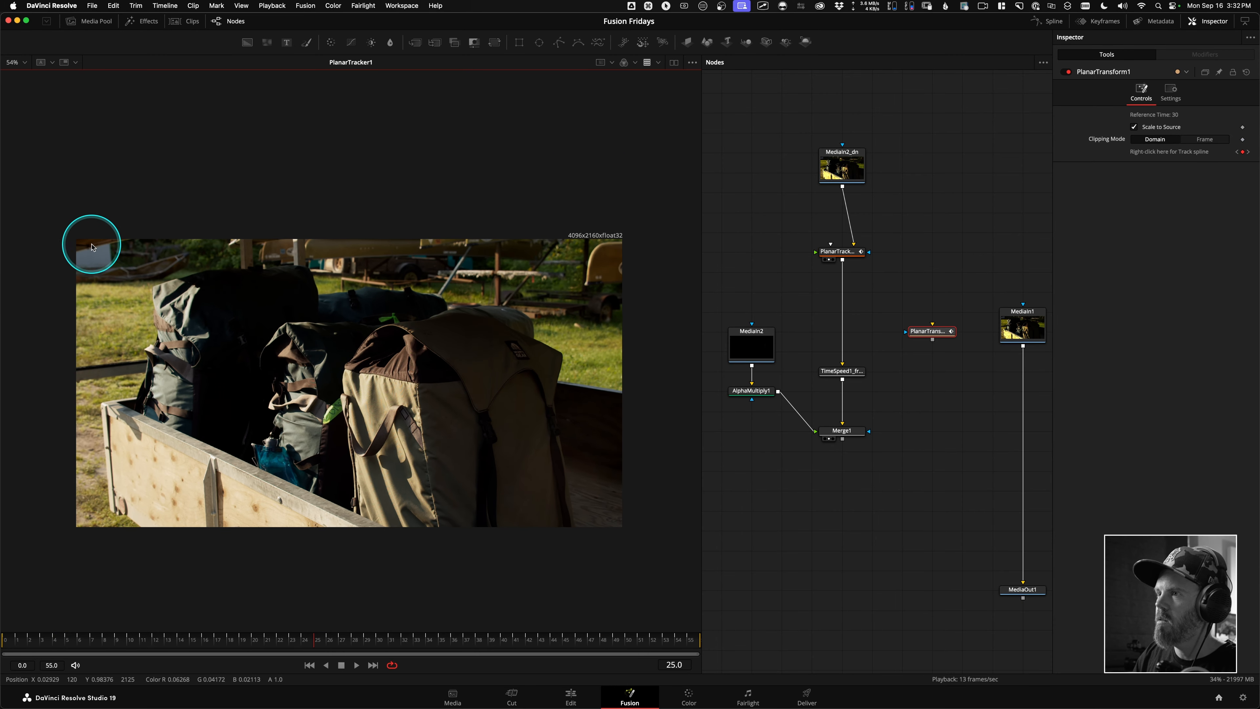
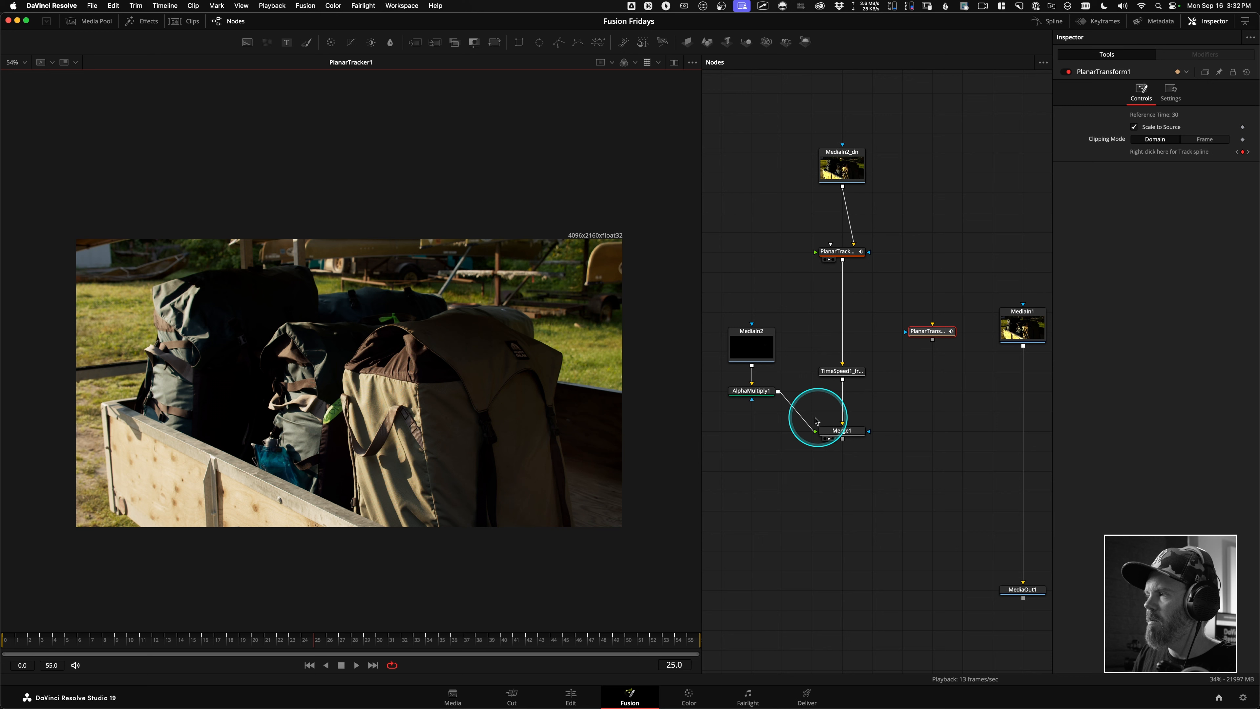
drag(424, 328, 419, 327)
drag(512, 352, 469, 342)
drag(469, 342, 476, 339)
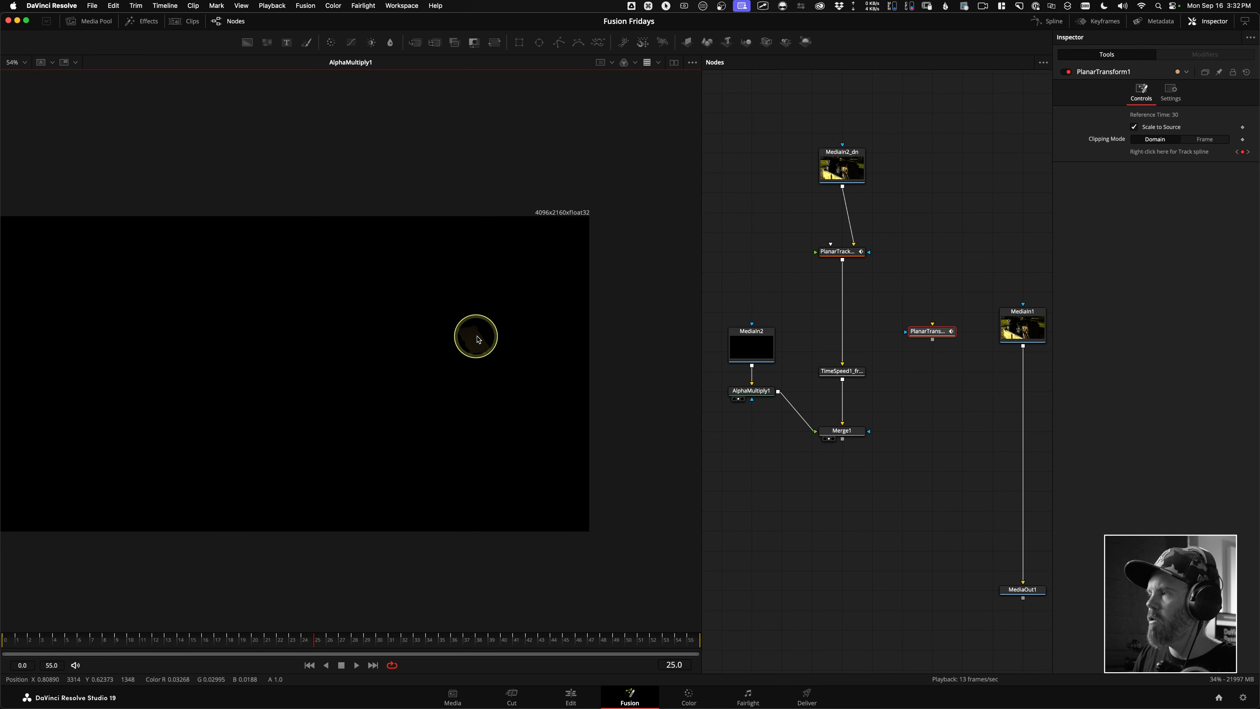
drag(803, 429, 810, 429)
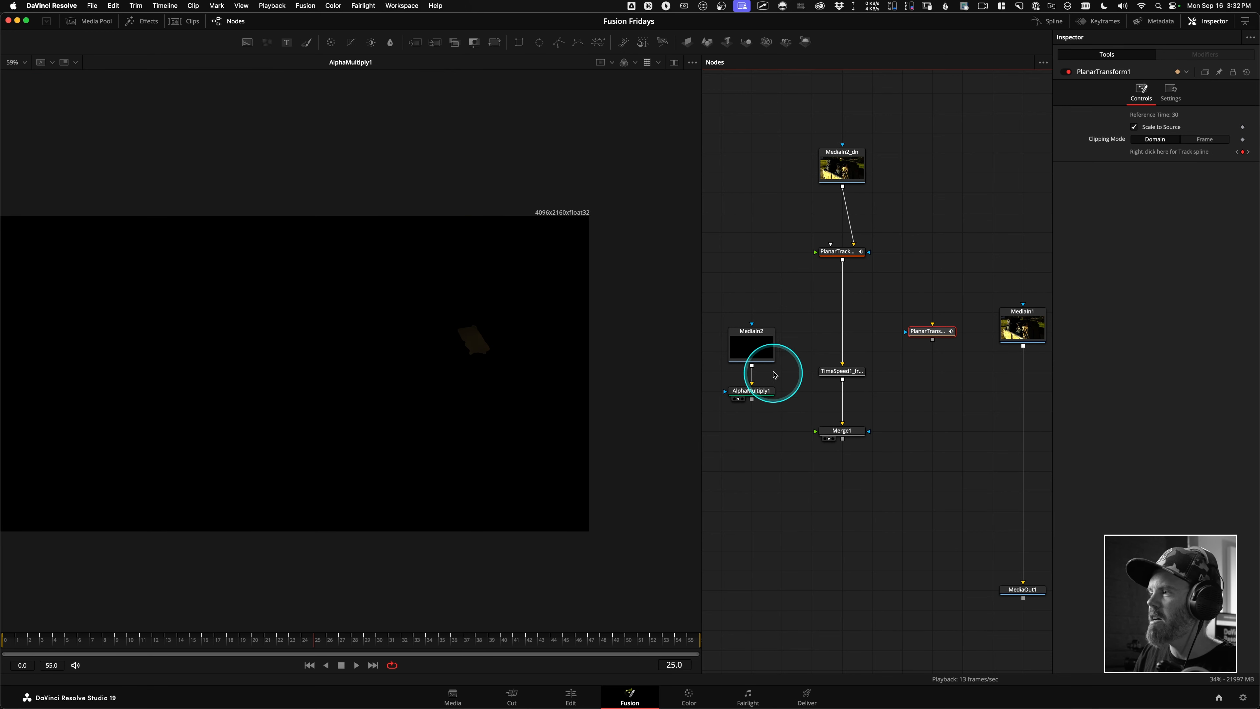
Step: Move MediaIn2 with AlphaMultiply1 below Merge1, and bring MediaIn1, MediaOut1 and the Planar Transform node down beside them
drag(786, 332, 744, 422)
drag(745, 339, 802, 516)
drag(885, 469, 833, 380)
scroll(834, 383, up, 1)
drag(973, 234, 972, 378)
drag(971, 501, 979, 602)
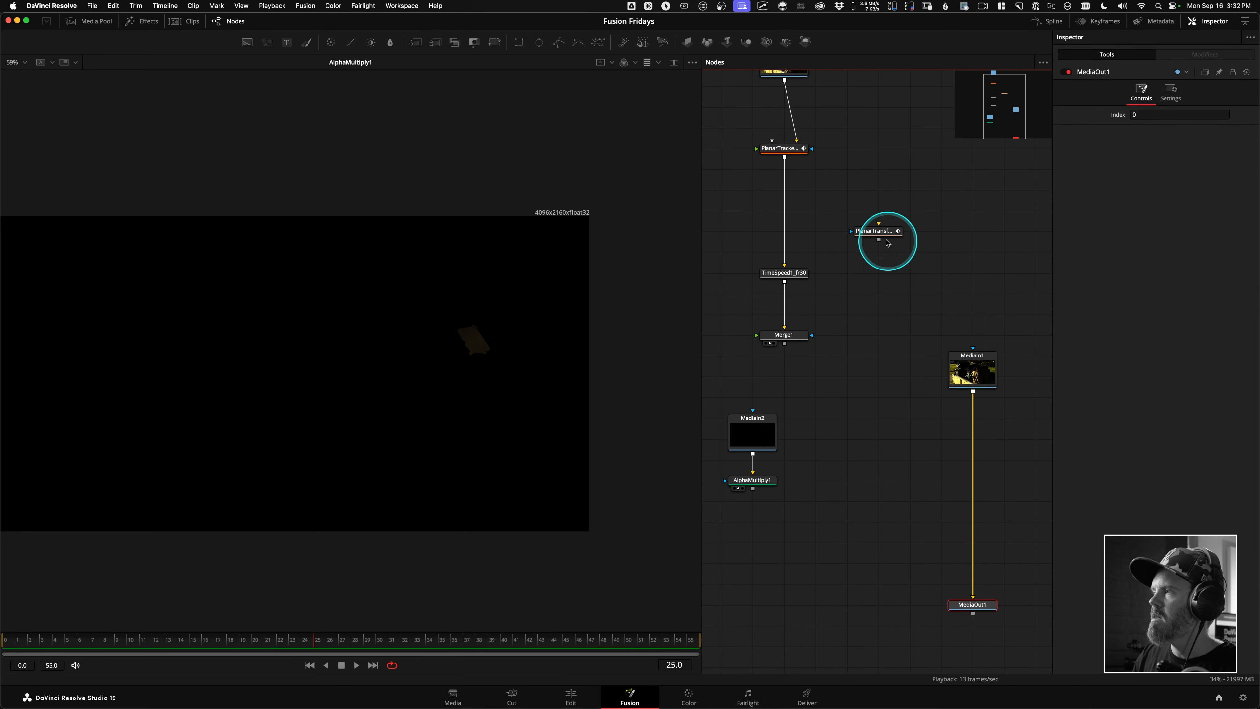
drag(885, 233, 914, 446)
Step: View the original MediaIn1 footage, play it around the logo, and go to frame 30
drag(972, 369, 512, 422)
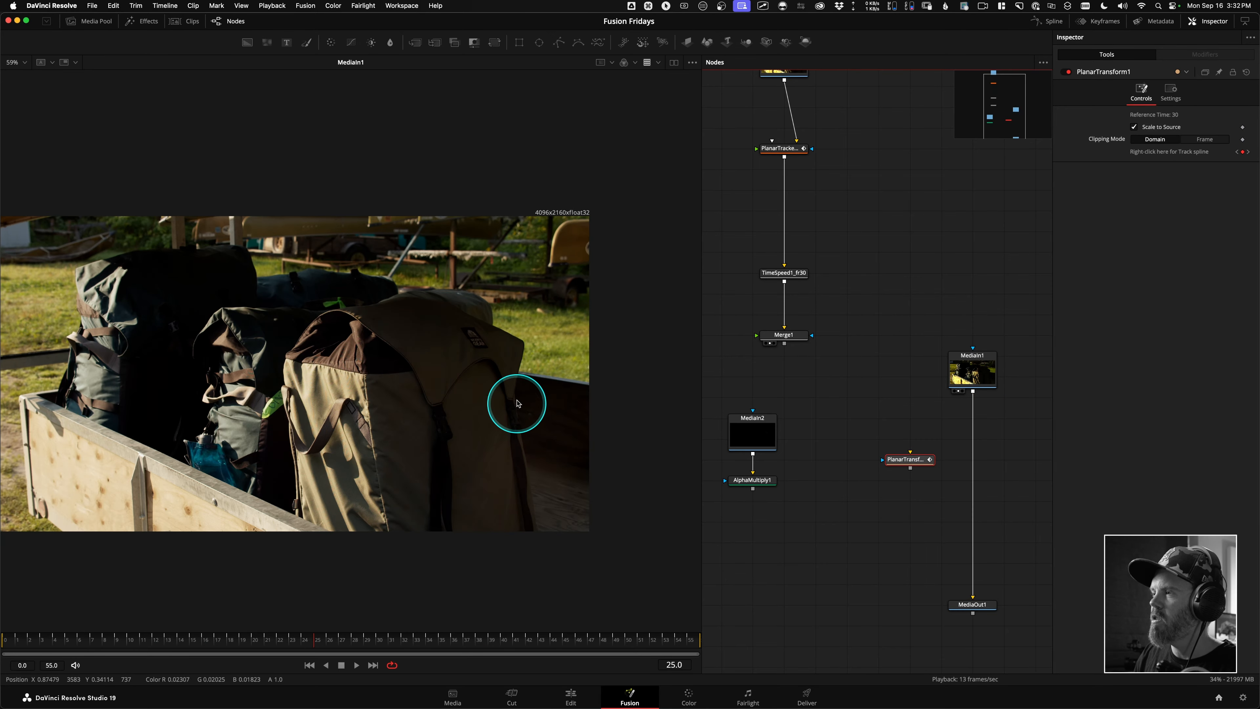
scroll(420, 314, up, 10)
key(space)
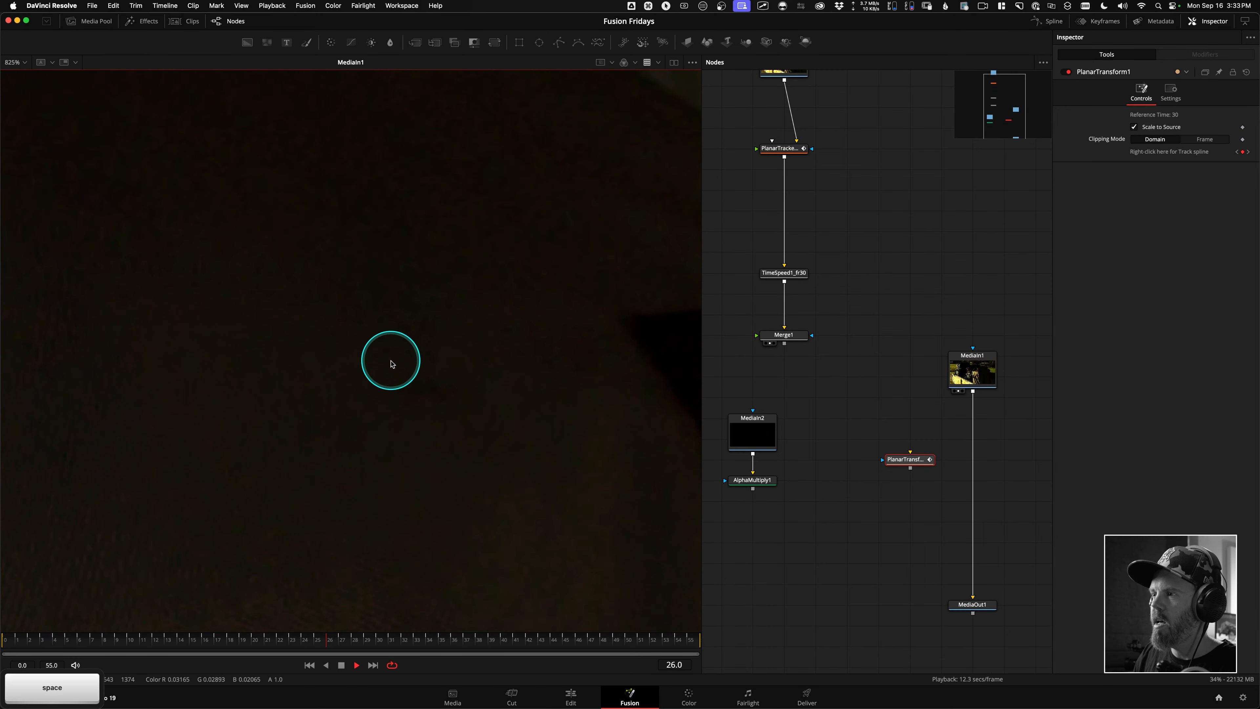
key(space)
scroll(395, 366, down, 10)
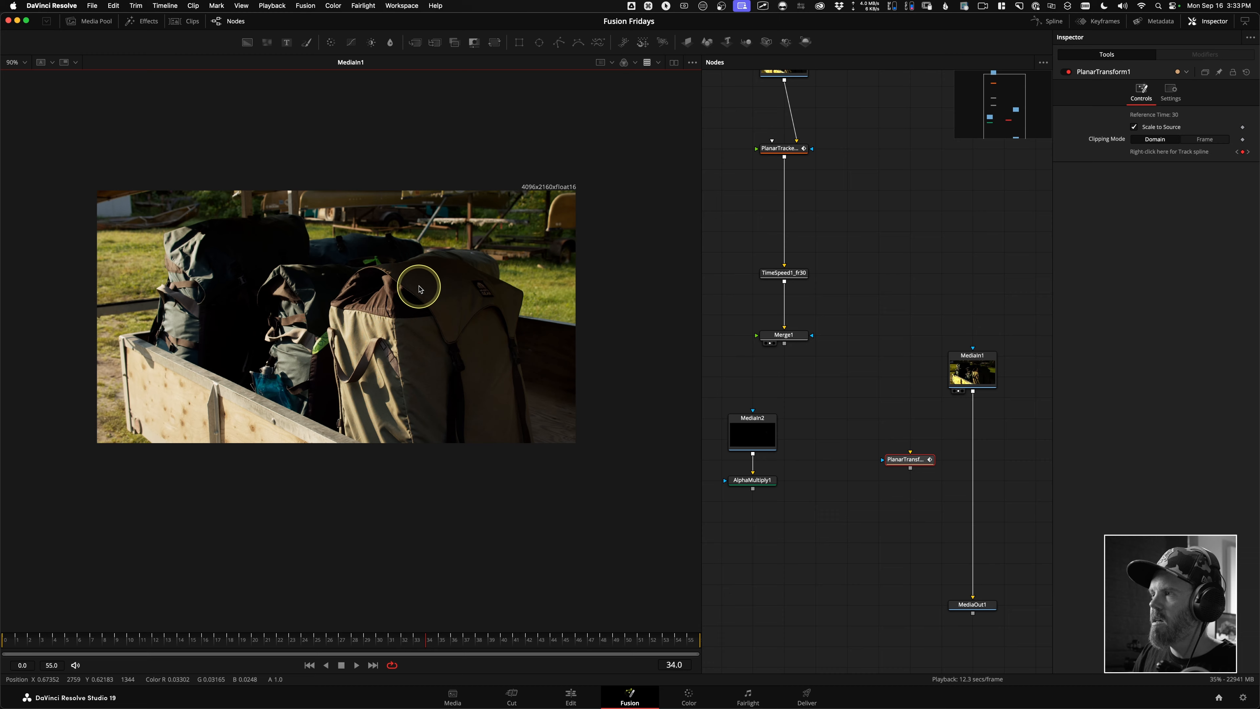
scroll(505, 291, up, 2)
drag(355, 652, 379, 639)
drag(456, 308, 512, 328)
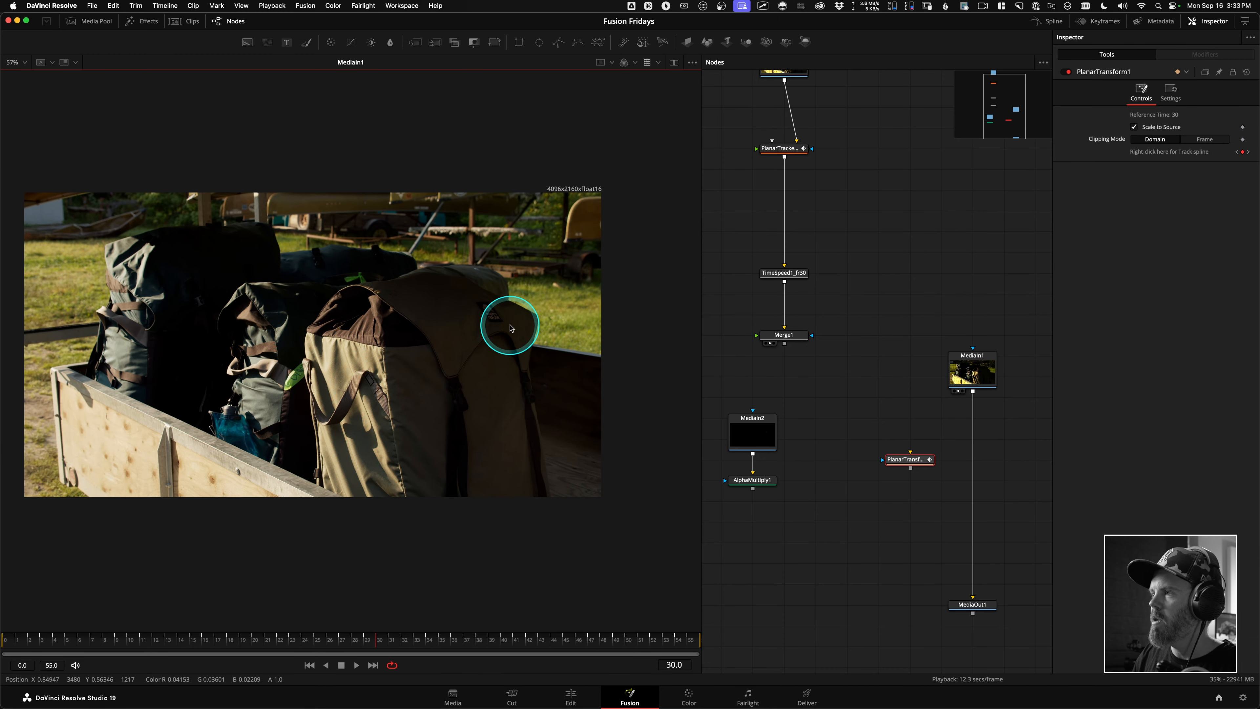
scroll(512, 328, down, 1)
Step: Insert a Merge node between MediaIn1 and MediaOut1
drag(973, 377, 975, 356)
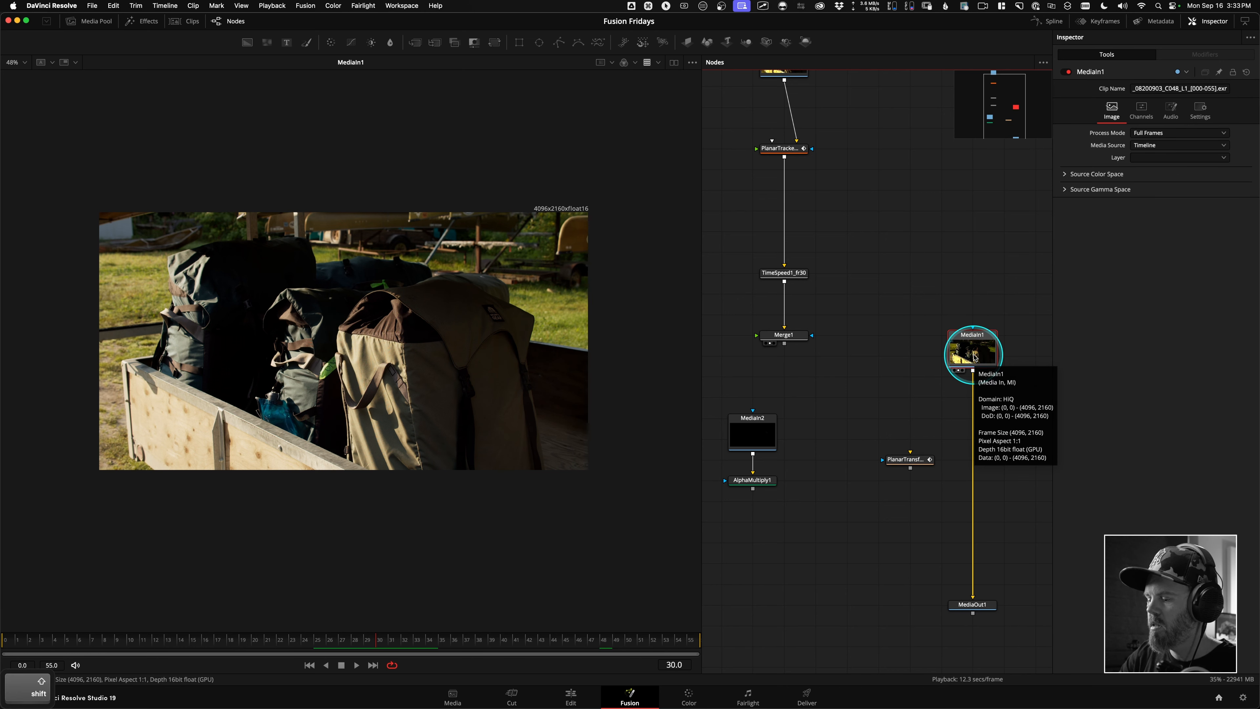
key(shift+space)
text(merge)
key(Return)
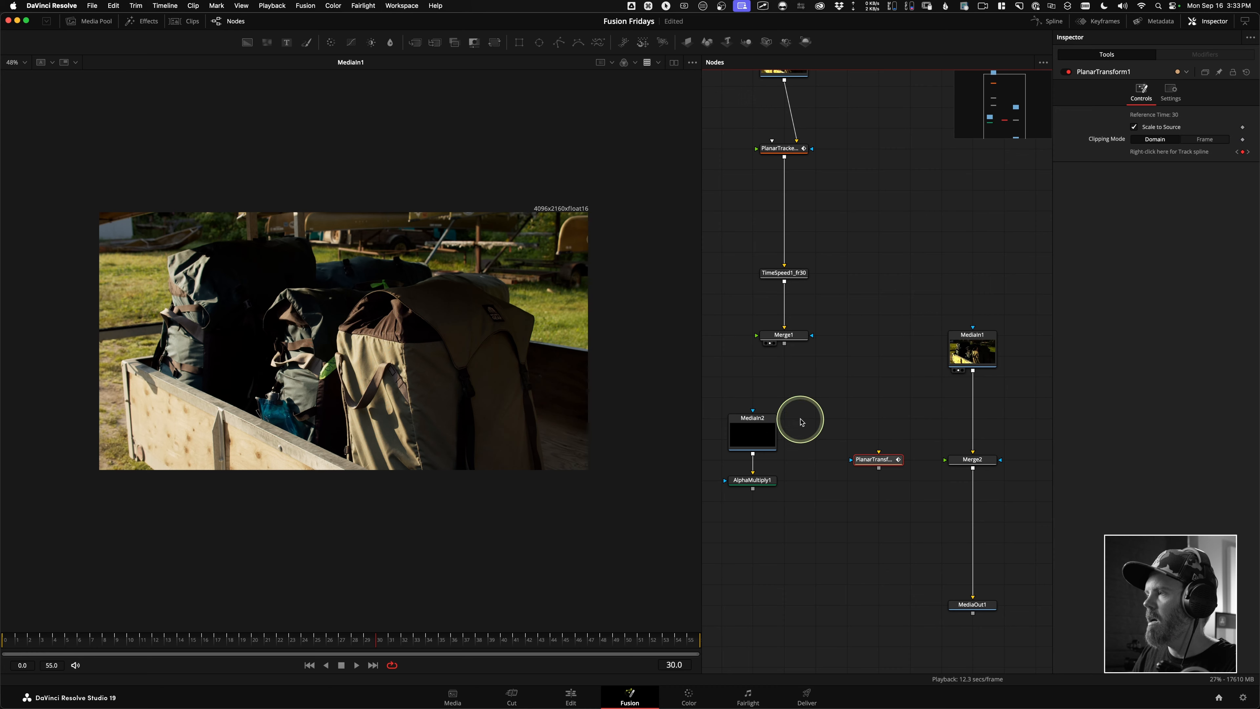
Step: Align MediaIn2 and AlphaMultiply1 with the new Merge node's row and show AlphaMultiply1 in the viewer
drag(800, 420, 726, 511)
drag(755, 431, 750, 412)
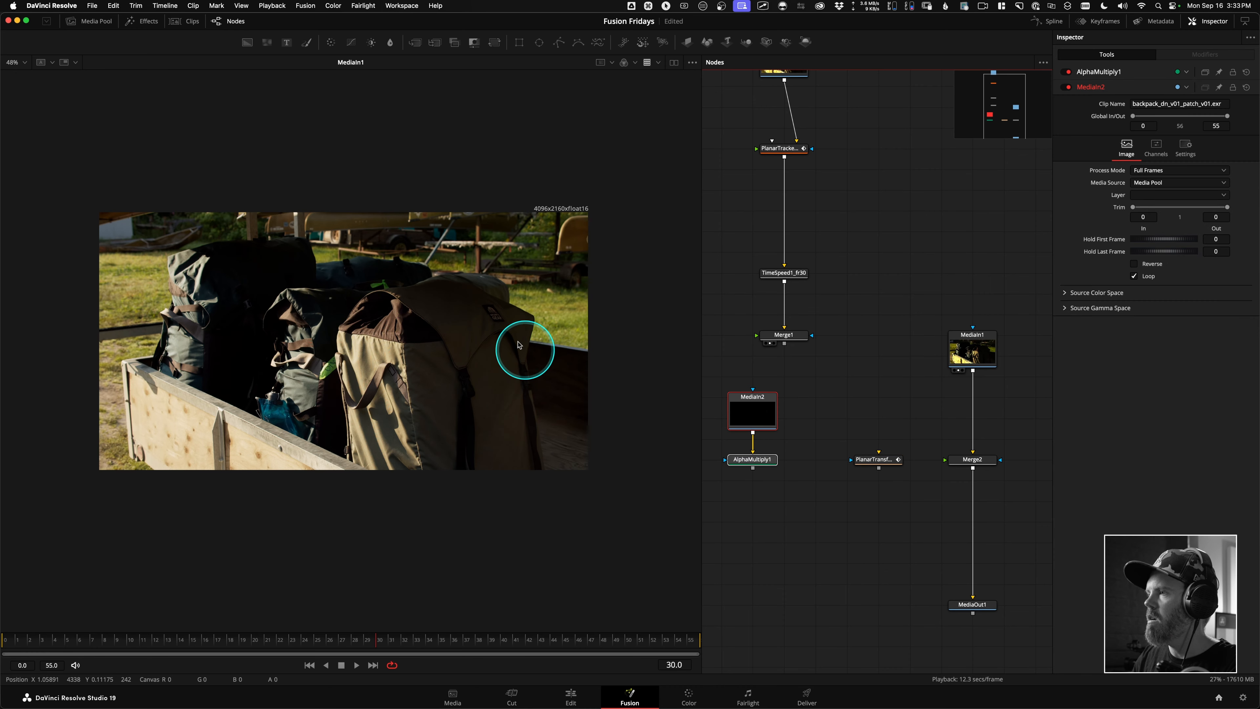
drag(762, 457, 331, 336)
scroll(492, 315, up, 5)
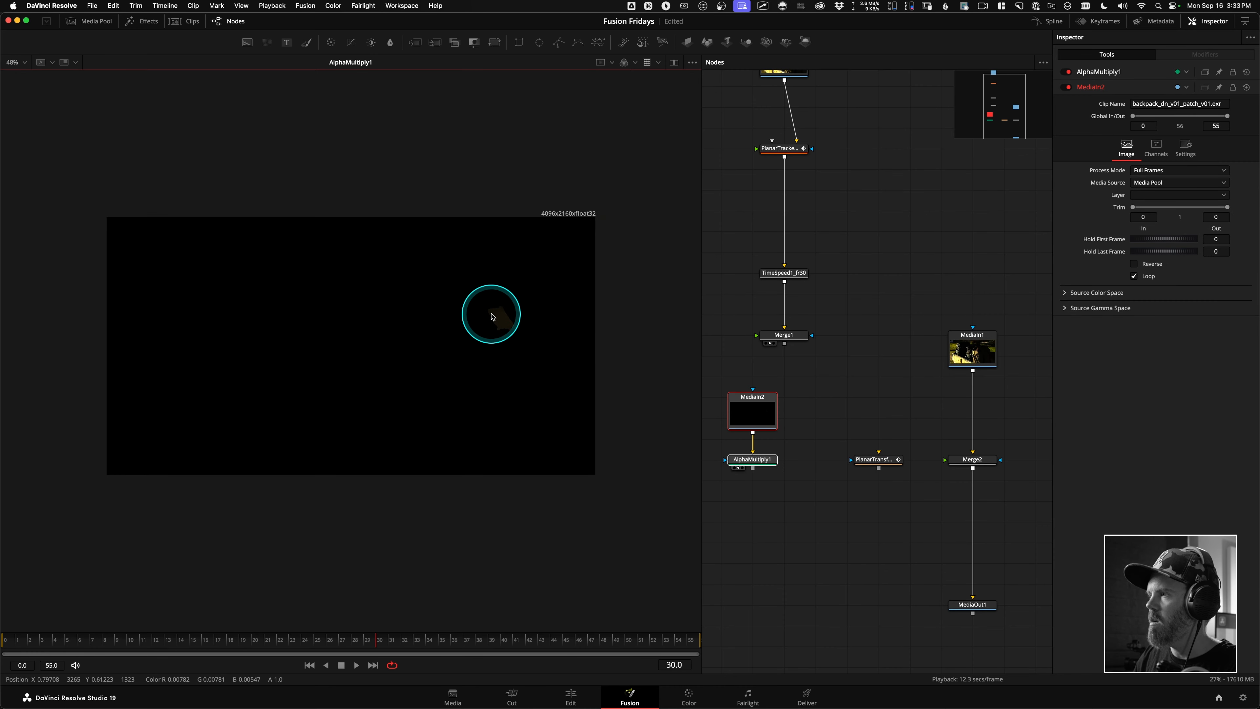
Step: Connect AlphaMultiply1 into the Planar Transform node and feed the transform's output into Merge2 as the foreground
drag(753, 468, 874, 460)
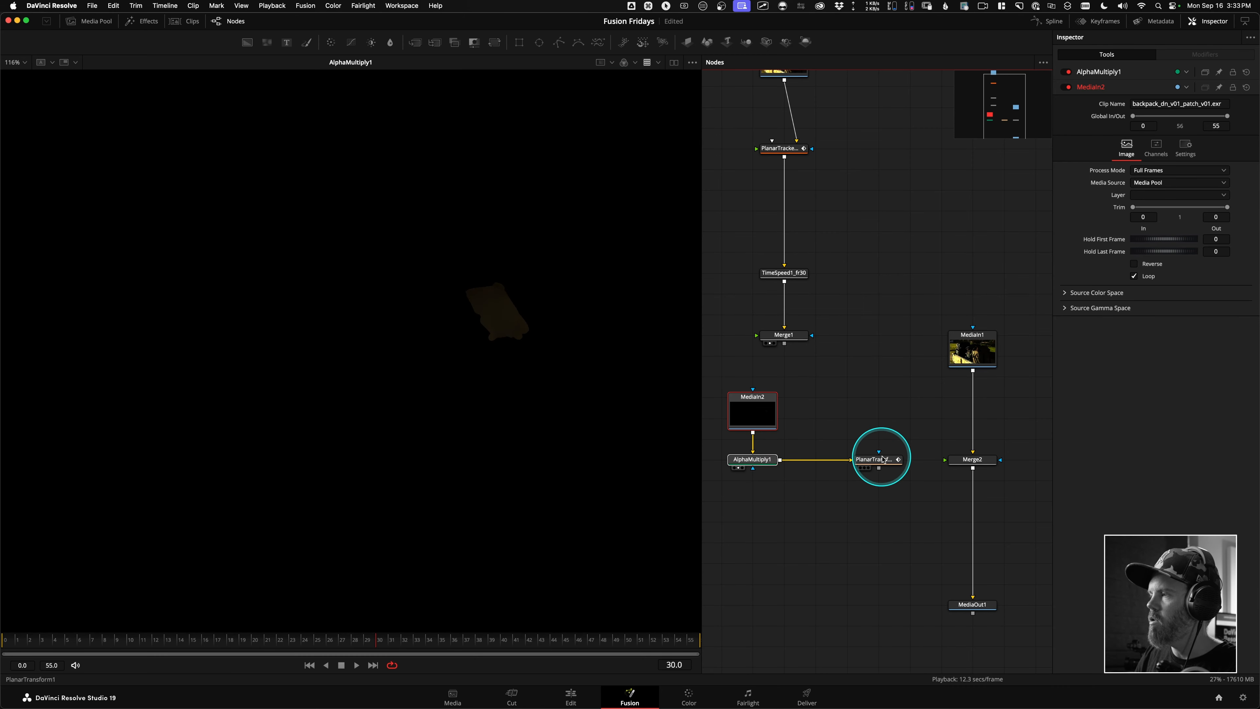
click(874, 466)
drag(877, 467, 963, 466)
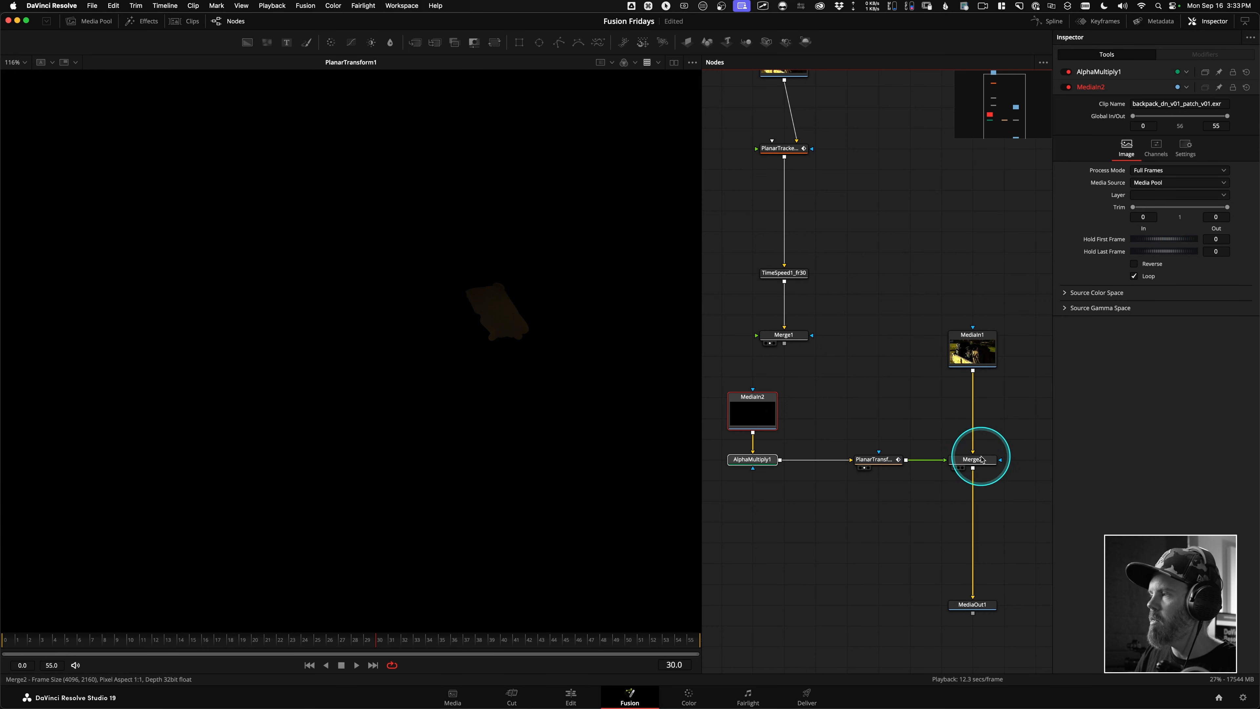
Step: Play back the planar-transformed patch up close and examine how sharp its edges are while it moves
drag(498, 317, 541, 420)
key(space)
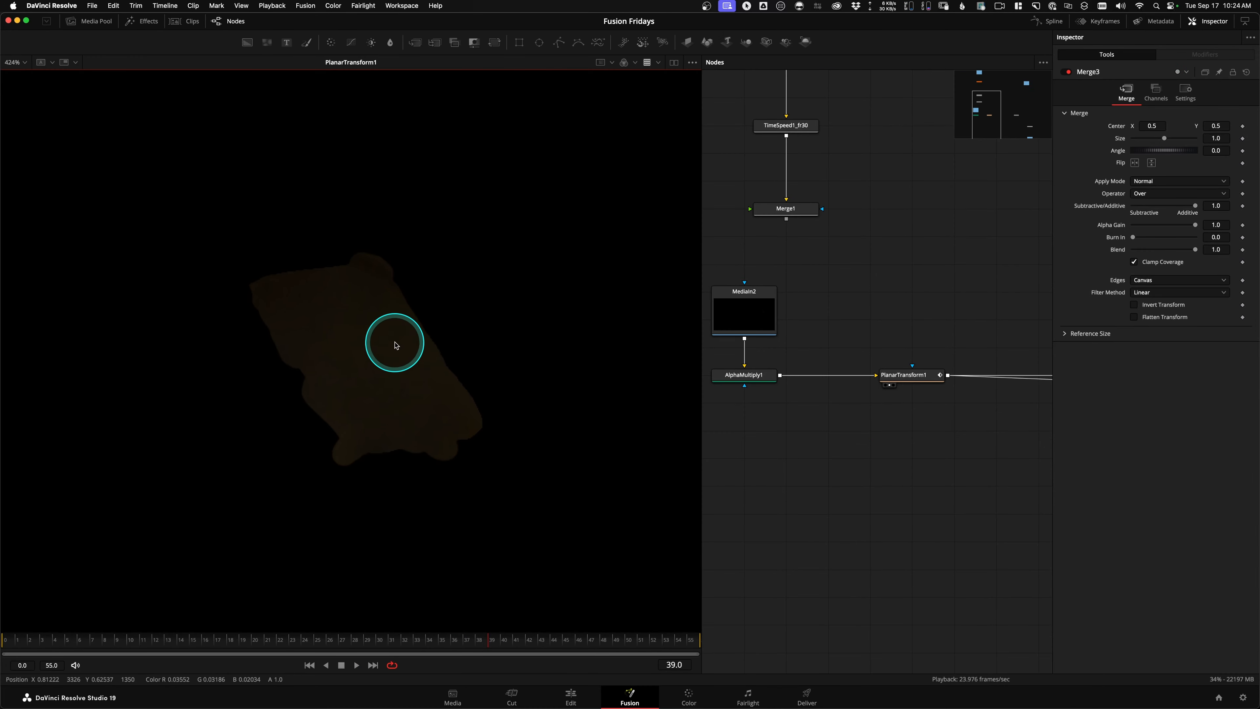
scroll(396, 346, up, 3)
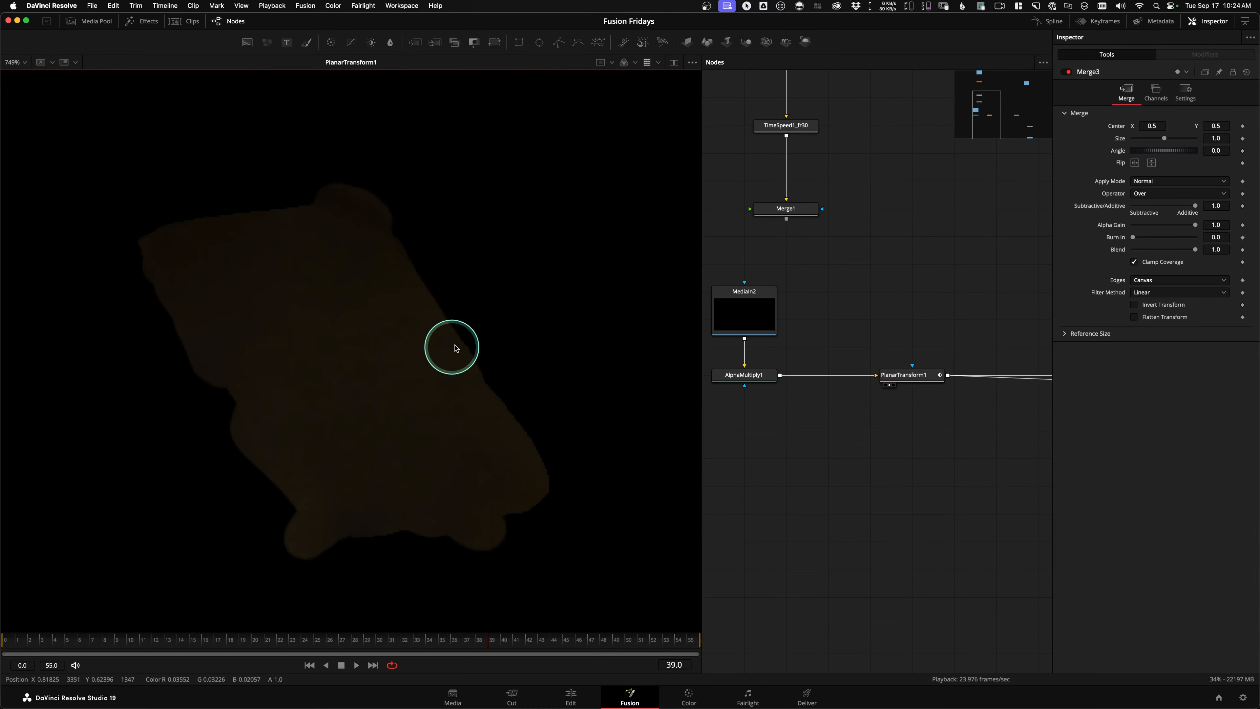
key(space)
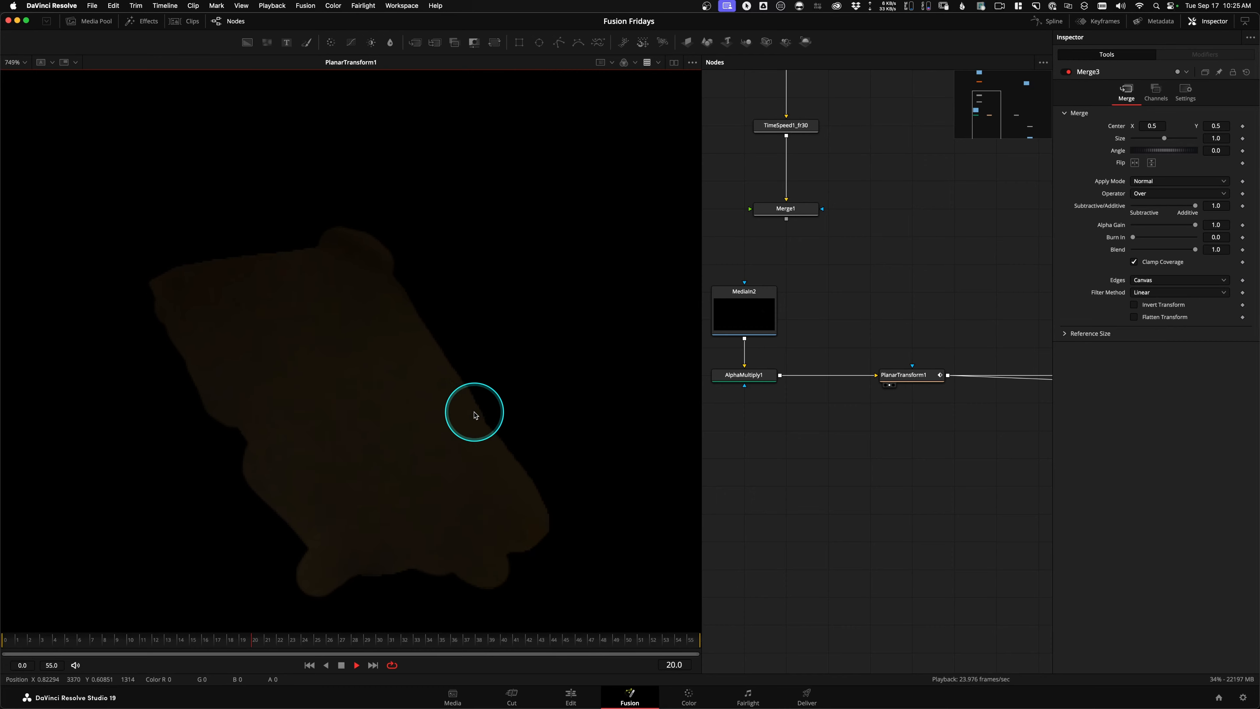
key(space)
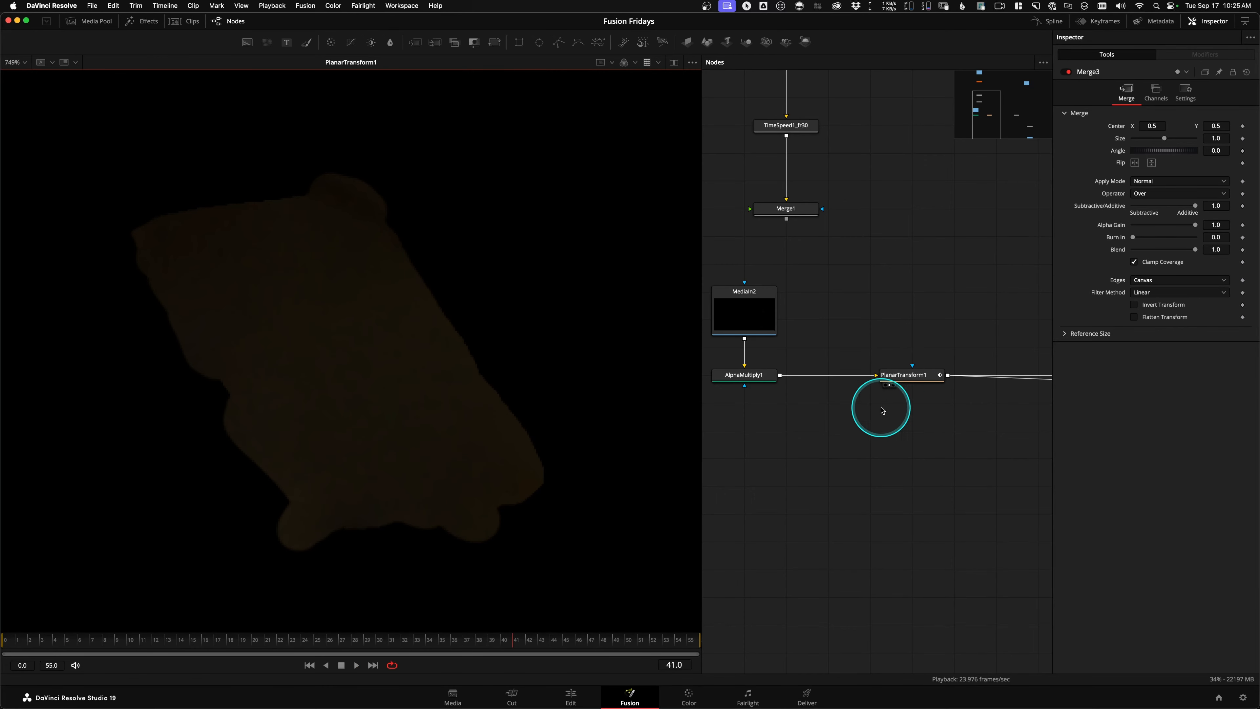
Step: Enable motion blur with quality 10 on PlanarTransform1 and check the patch's edges during playback
scroll(923, 411, up, 1)
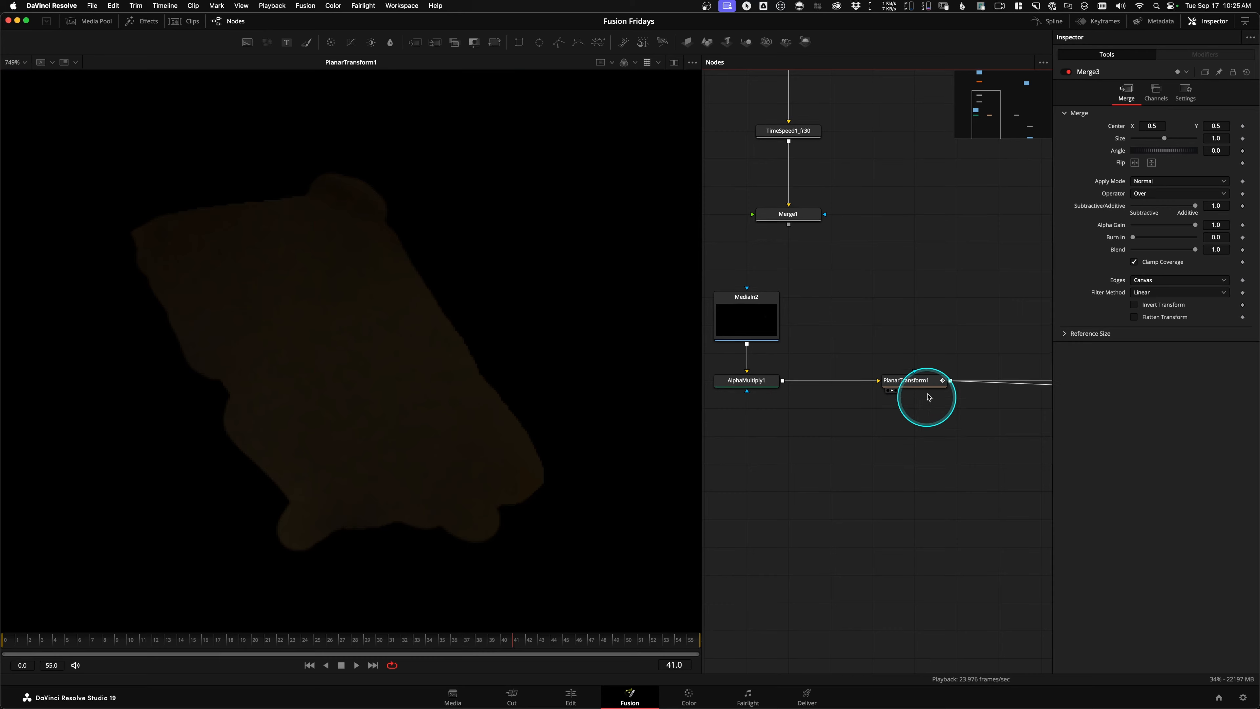
click(913, 380)
scroll(900, 394, right, 1)
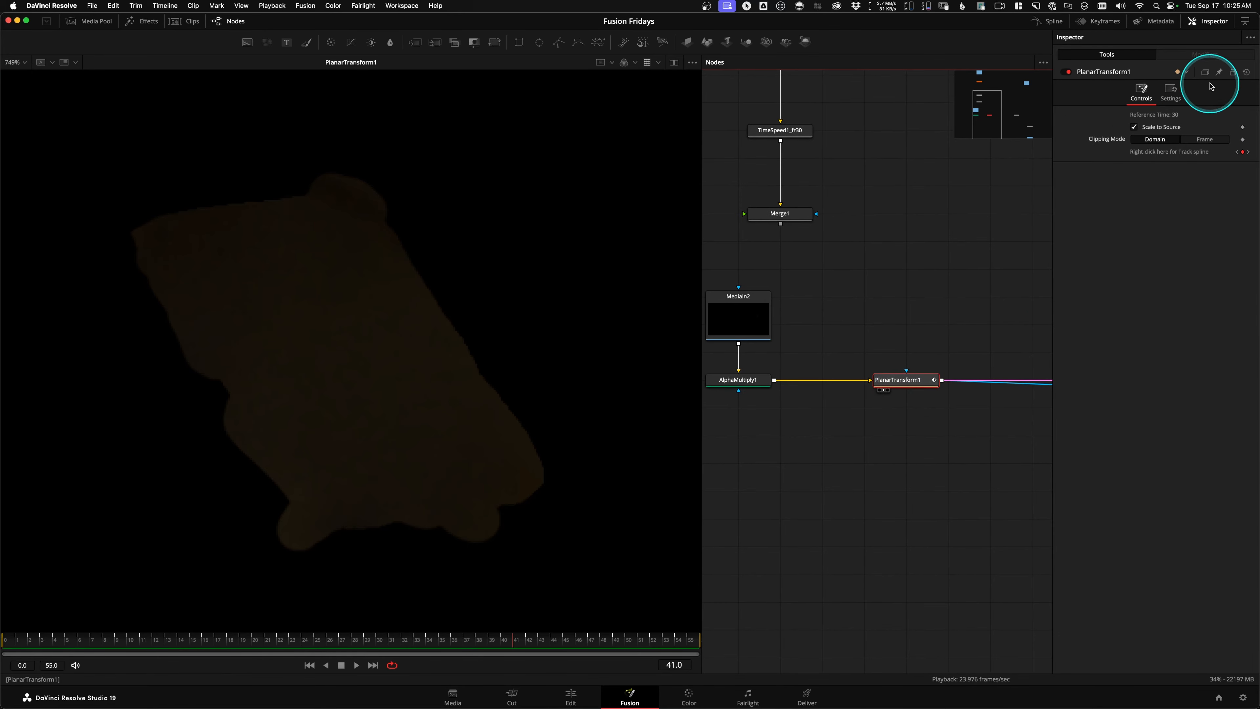
click(1188, 95)
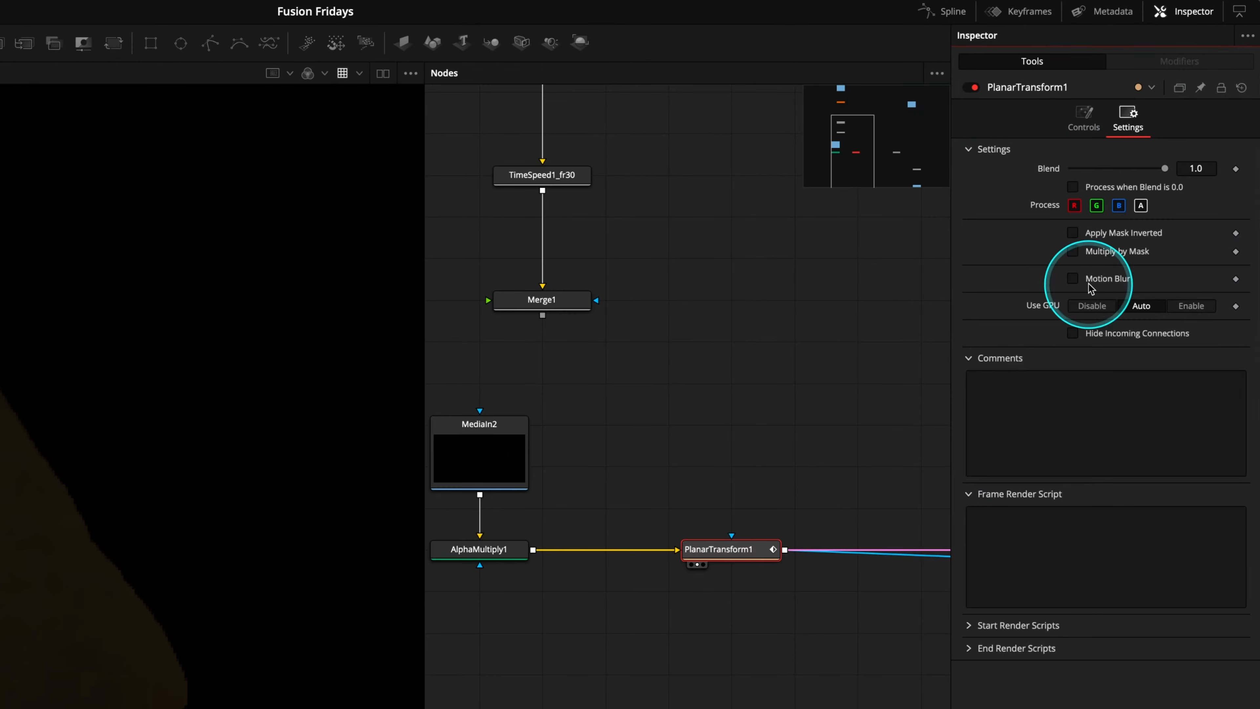
click(1073, 279)
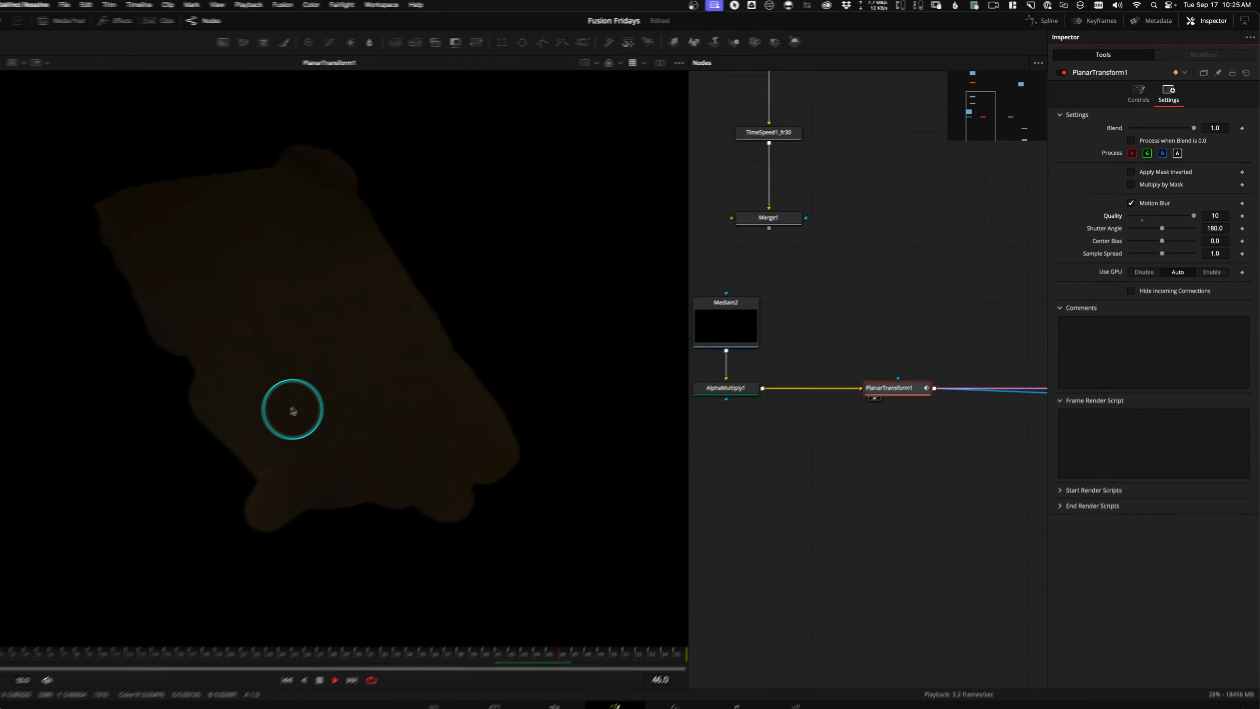
scroll(239, 309, up, 10)
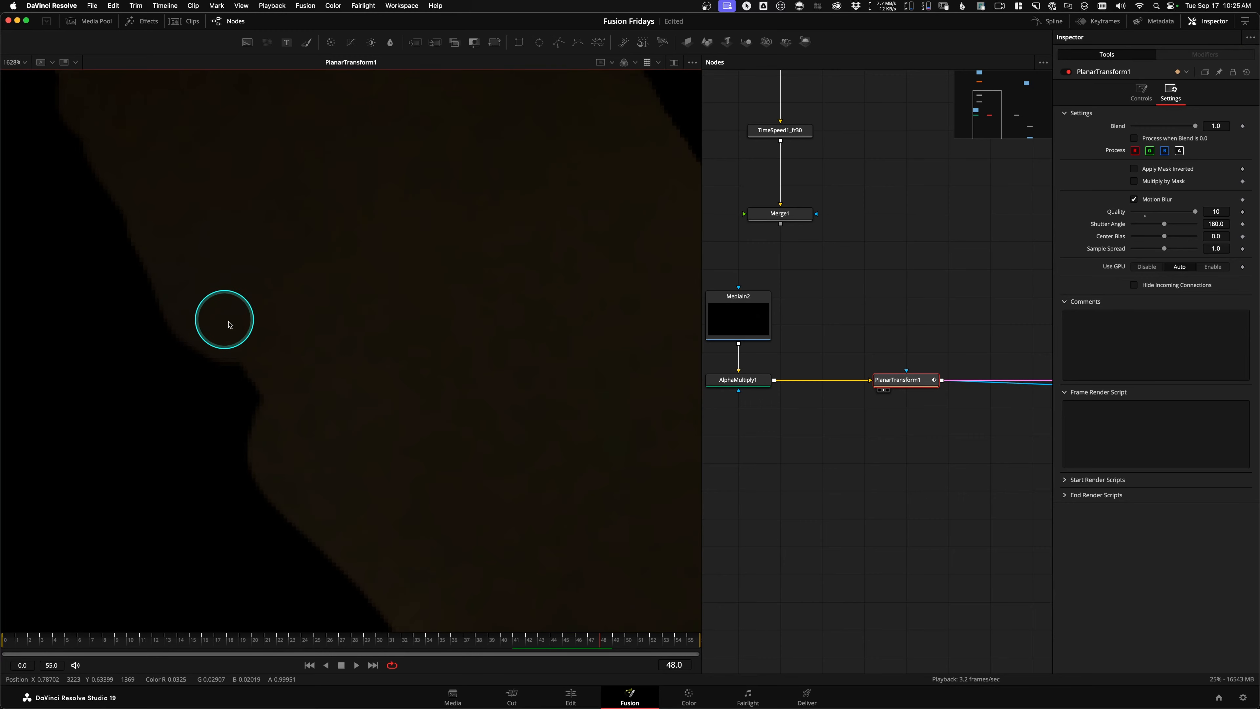
scroll(248, 271, down, 3)
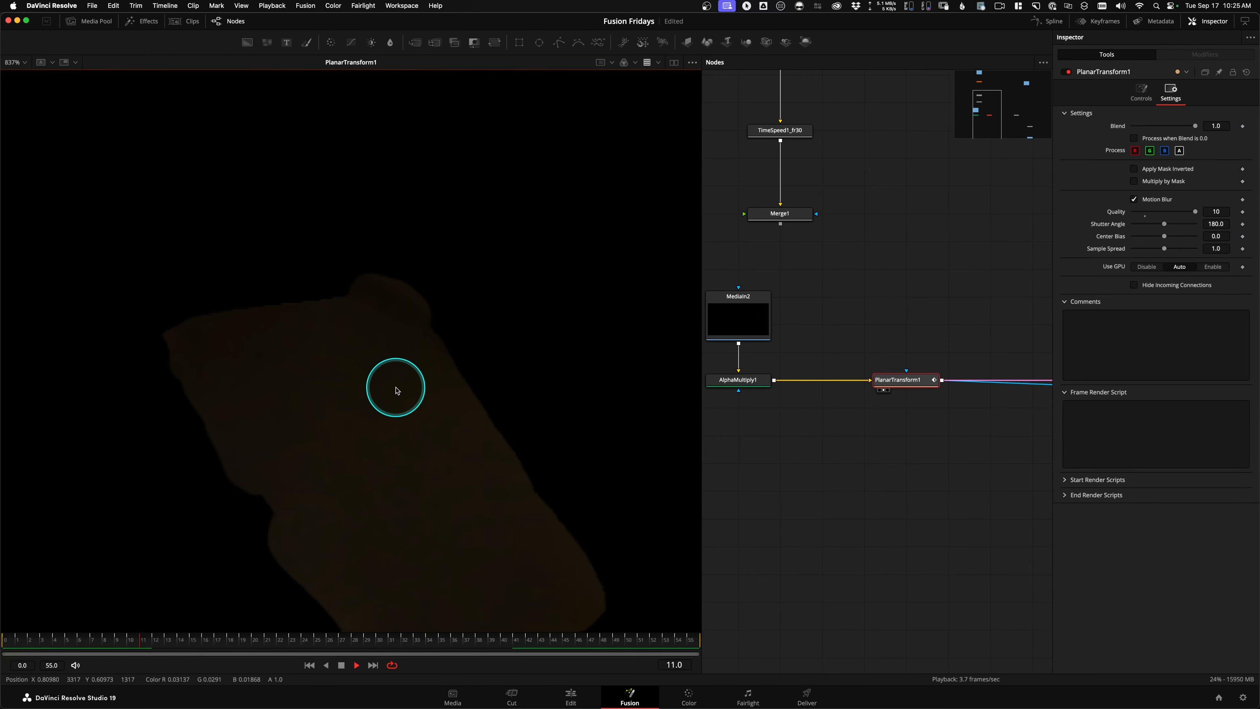
Step: Examine the patched logo area of the Merge2 result up close for differences between the patch and the surrounding fabric
key(space)
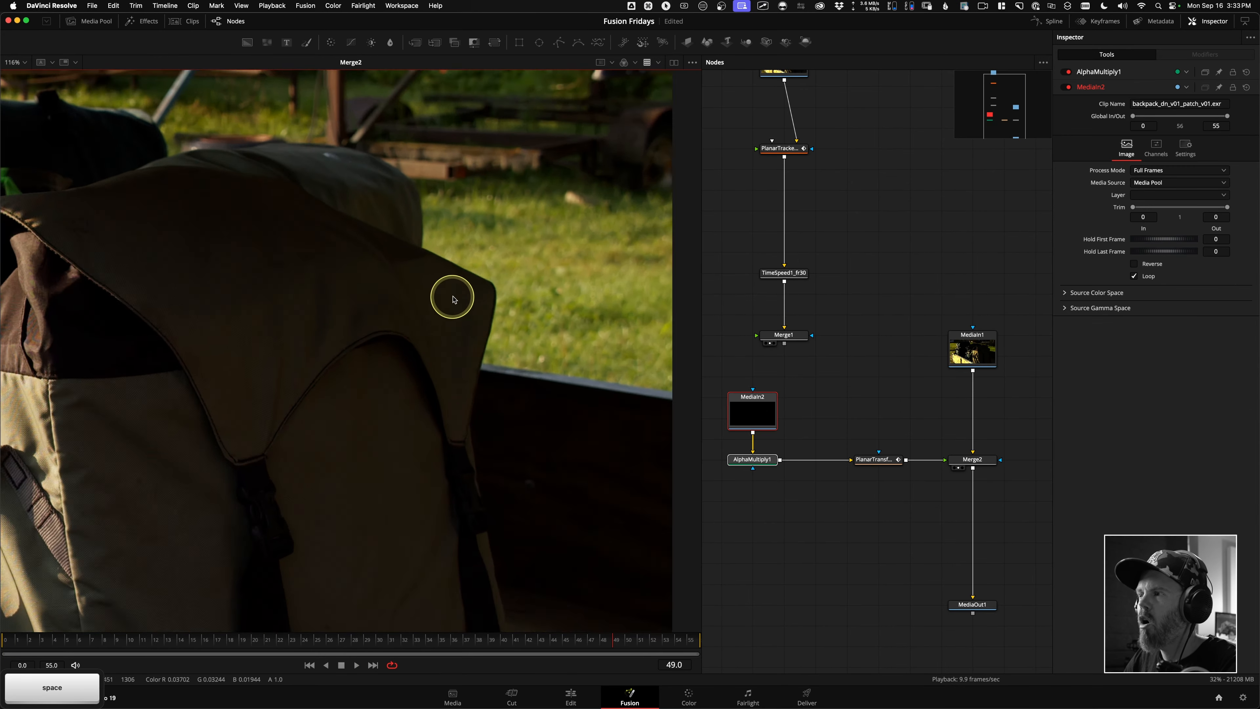
scroll(453, 299, up, 5)
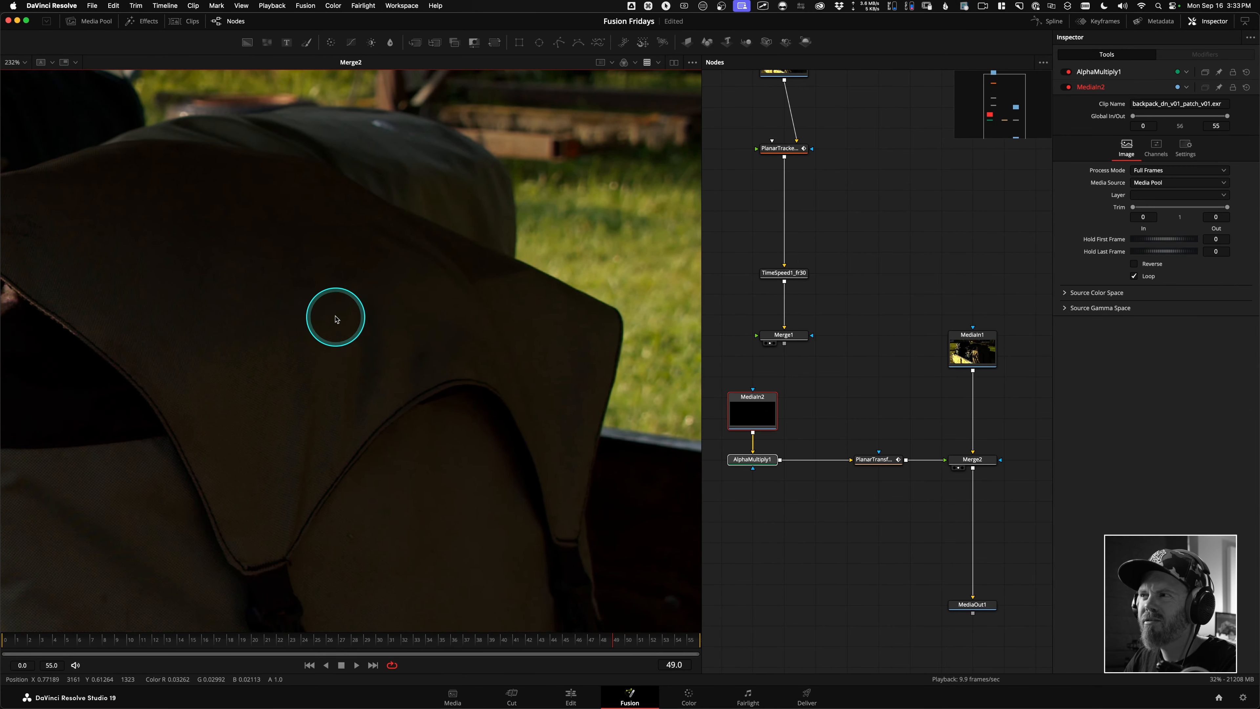
scroll(377, 296, up, 3)
scroll(358, 293, down, 3)
scroll(397, 302, up, 5)
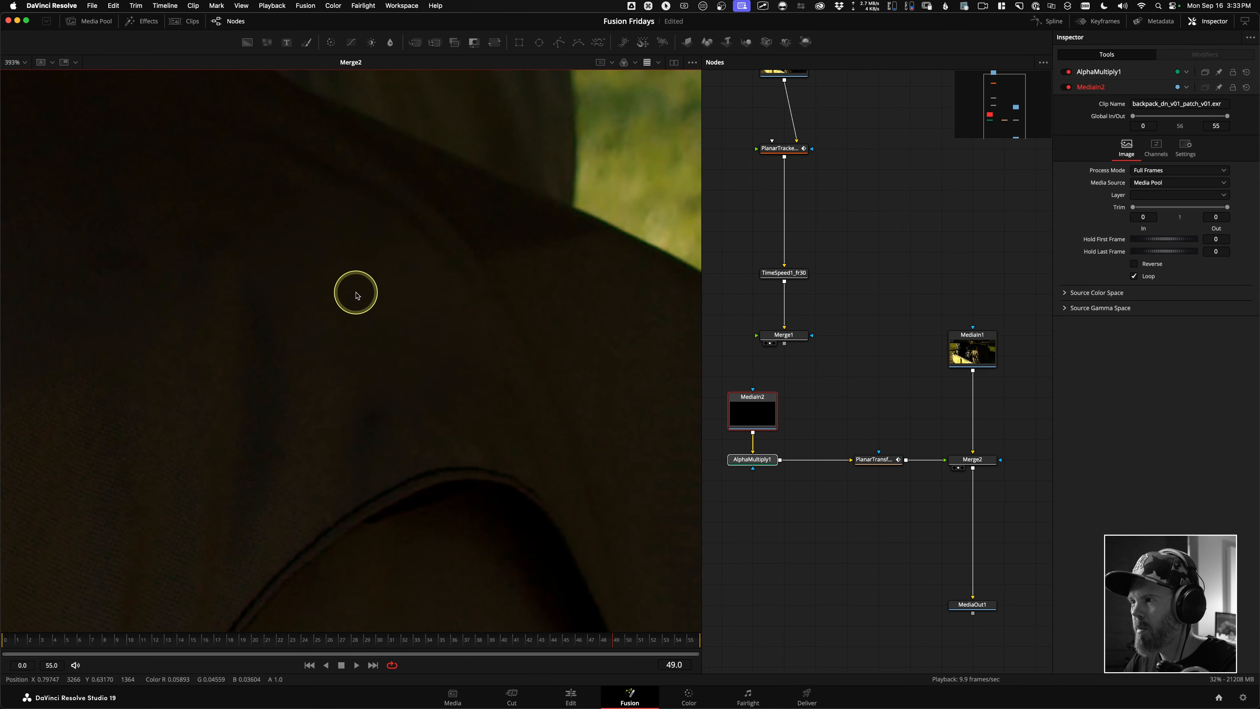
click(658, 63)
click(612, 301)
drag(643, 421, 655, 416)
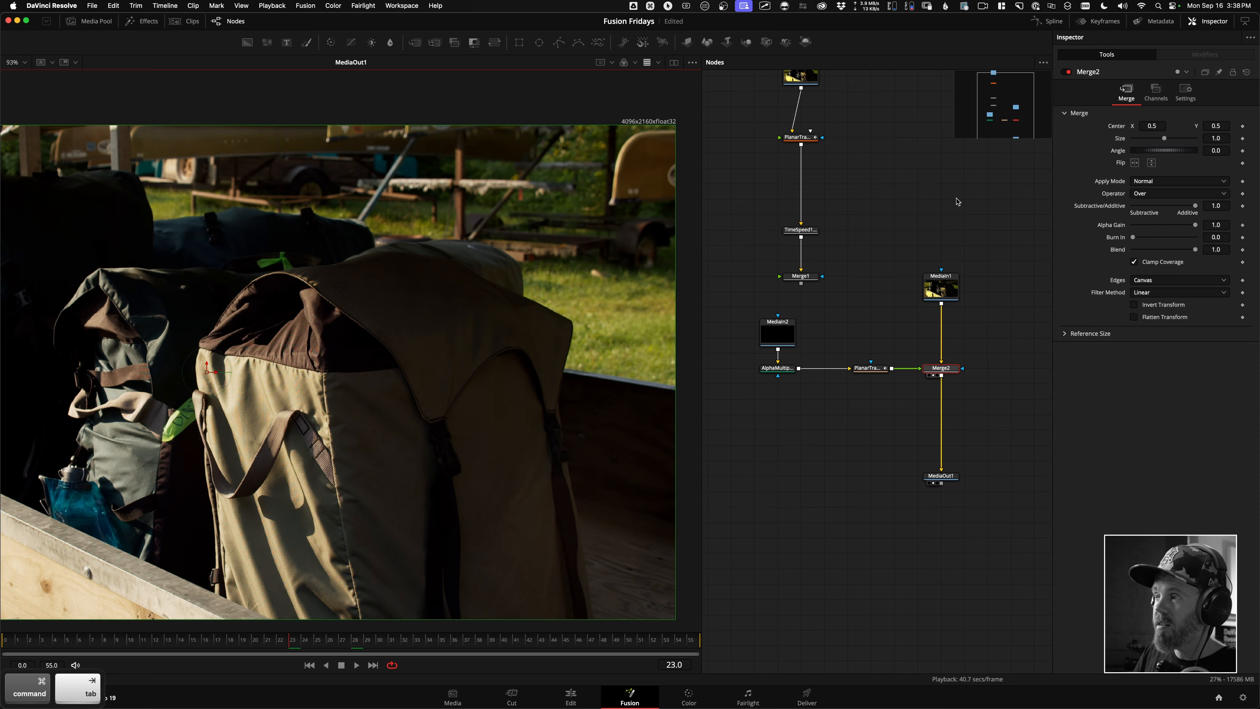
Step: Switch to Chrome and look through the Reactor Release Announcement page down to the installer download and quick-install notes
key(super+Tab)
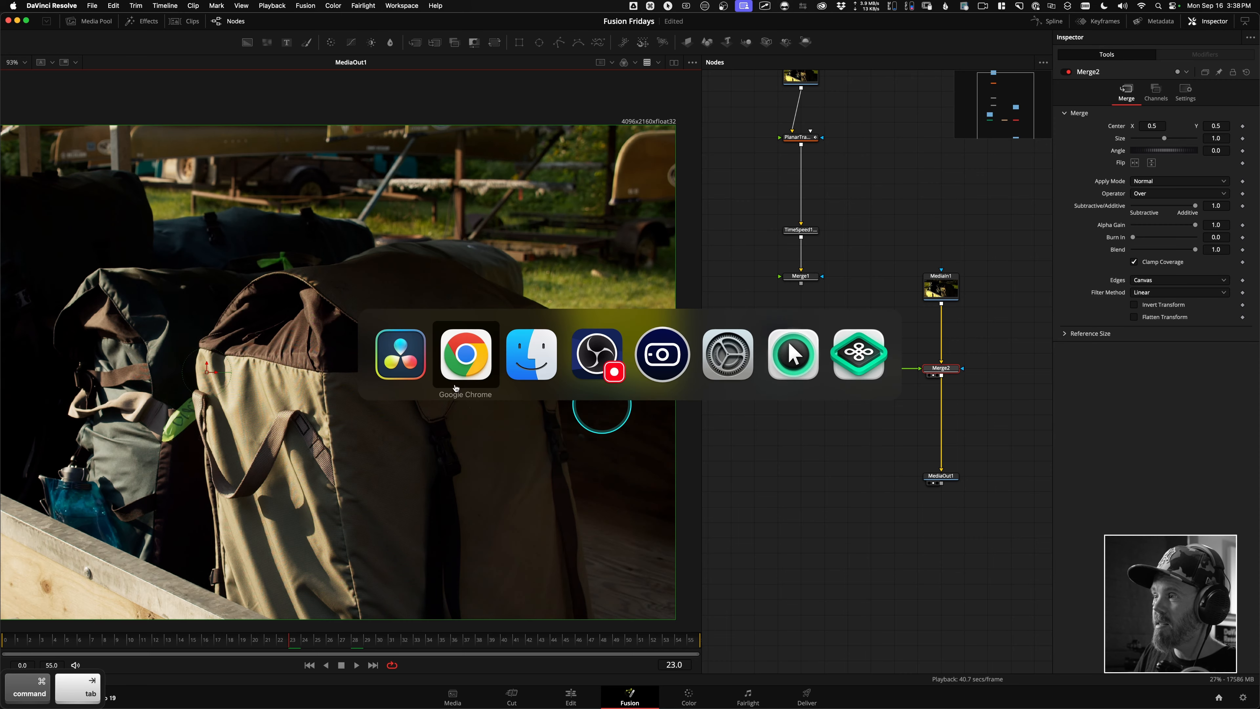
scroll(528, 244, up, 15)
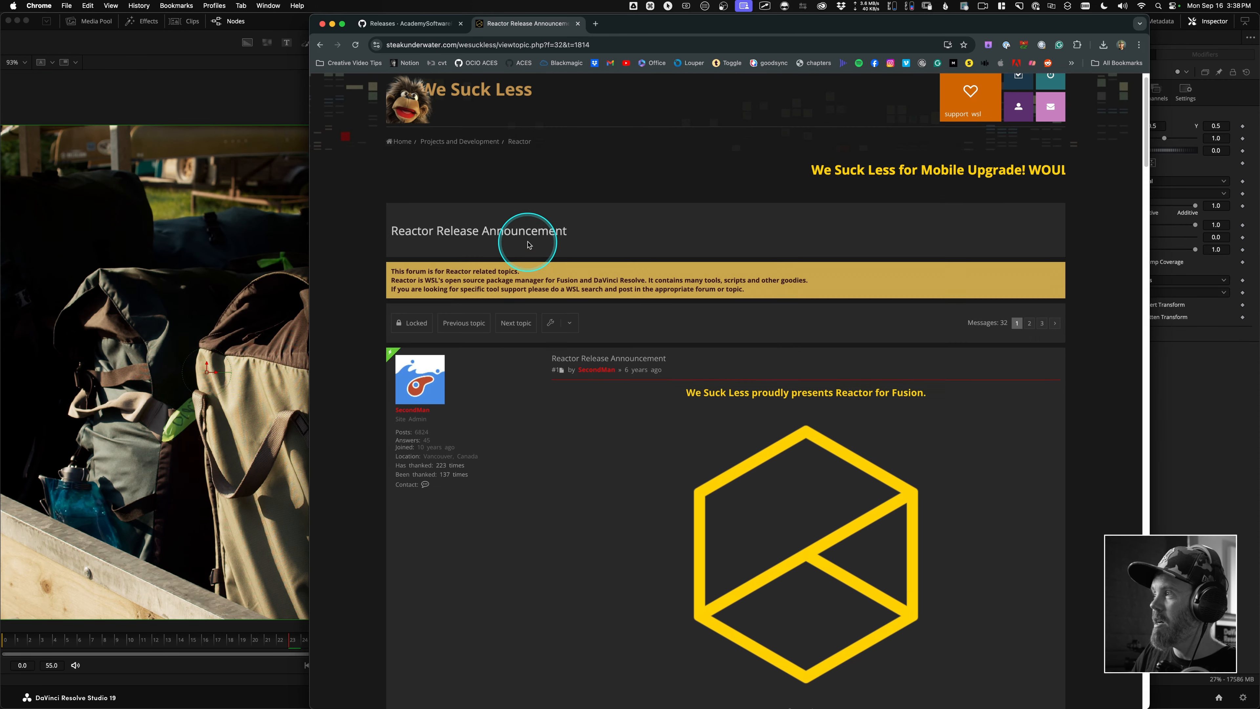
scroll(578, 328, down, 10)
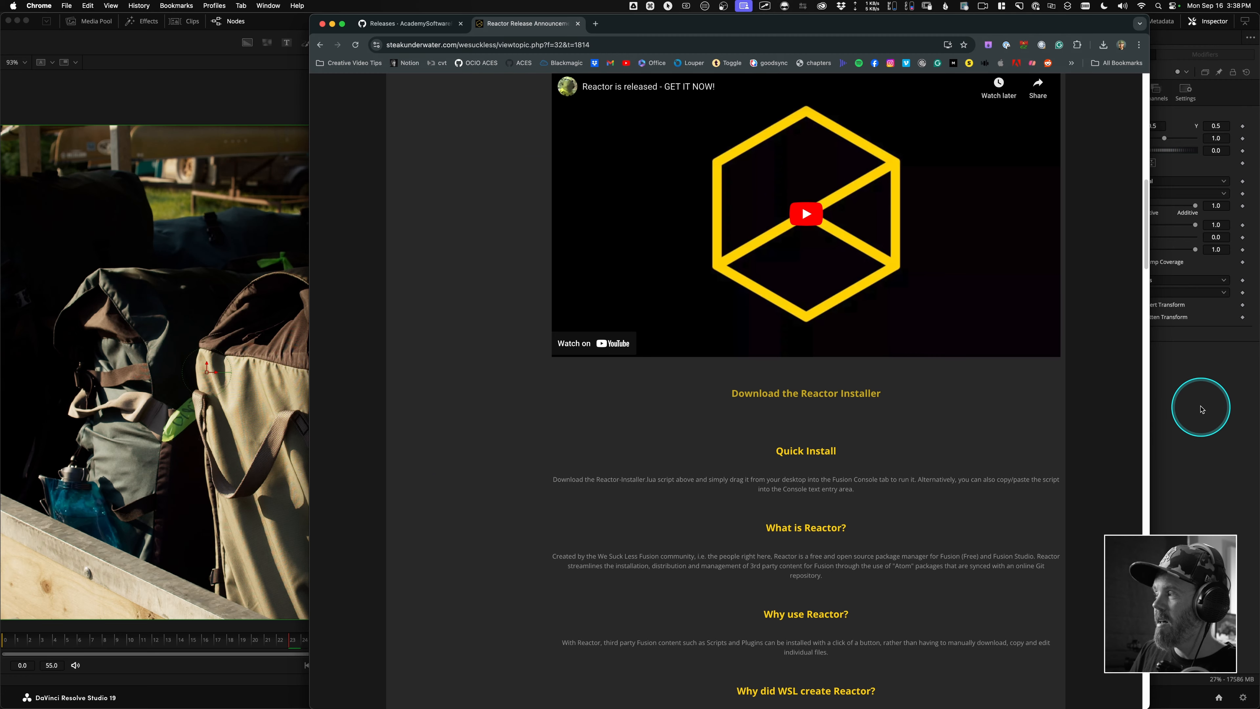
Step: Return to DaVinci Resolve and look at the commands available in the Reactor scripts
click(1200, 408)
click(395, 7)
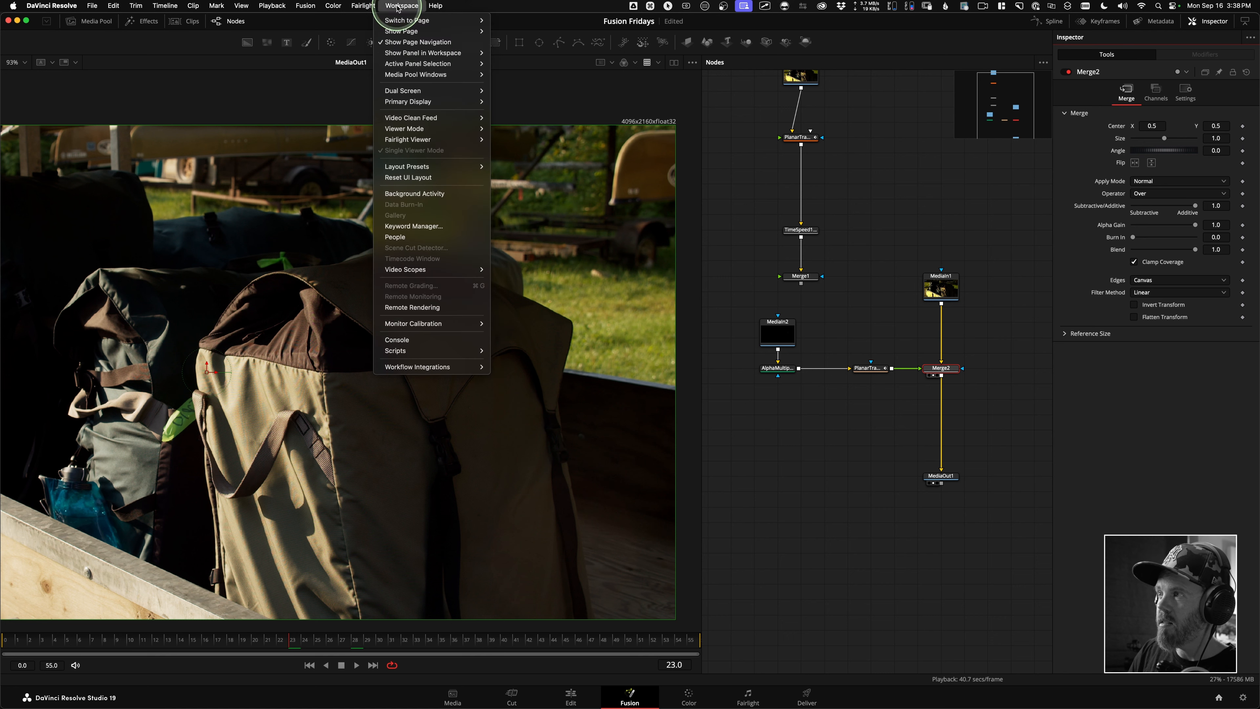
mouse_move(417, 355)
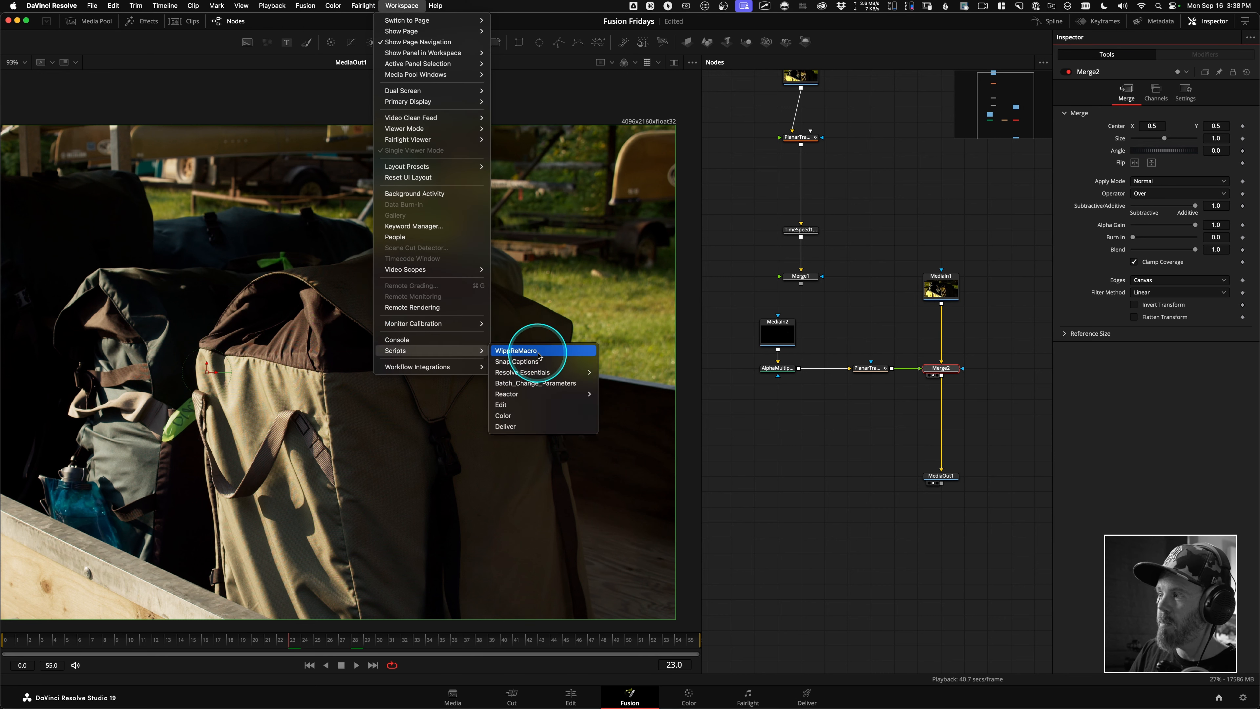
mouse_move(539, 393)
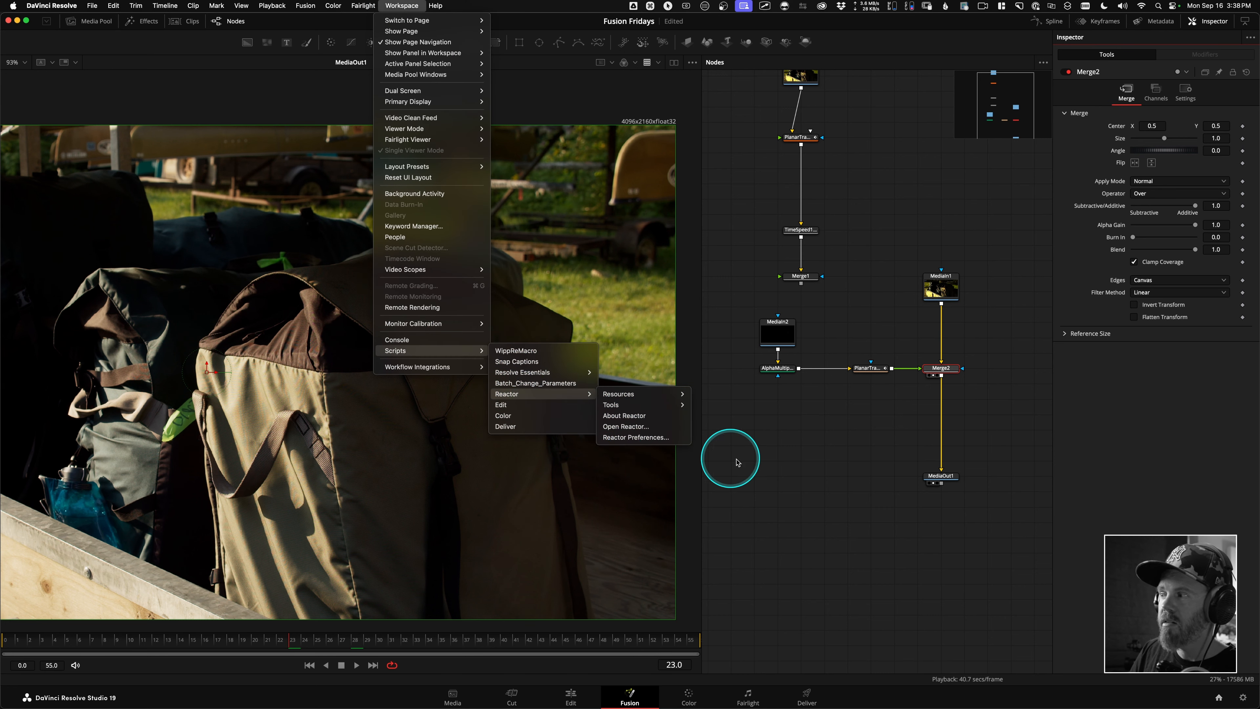
click(699, 453)
Step: Add an ml_ReGrain tool to the node graph and place it beside Merge2
scroll(853, 480, down, 2)
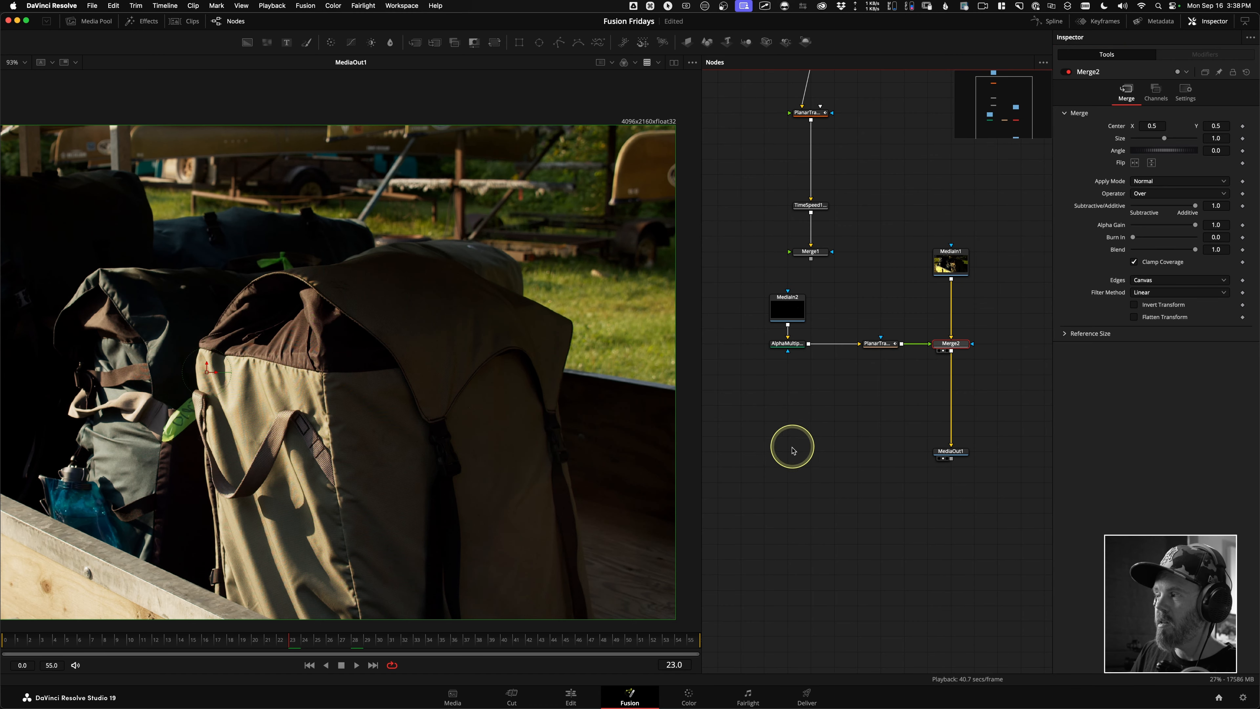
key(shift+space)
text(regr)
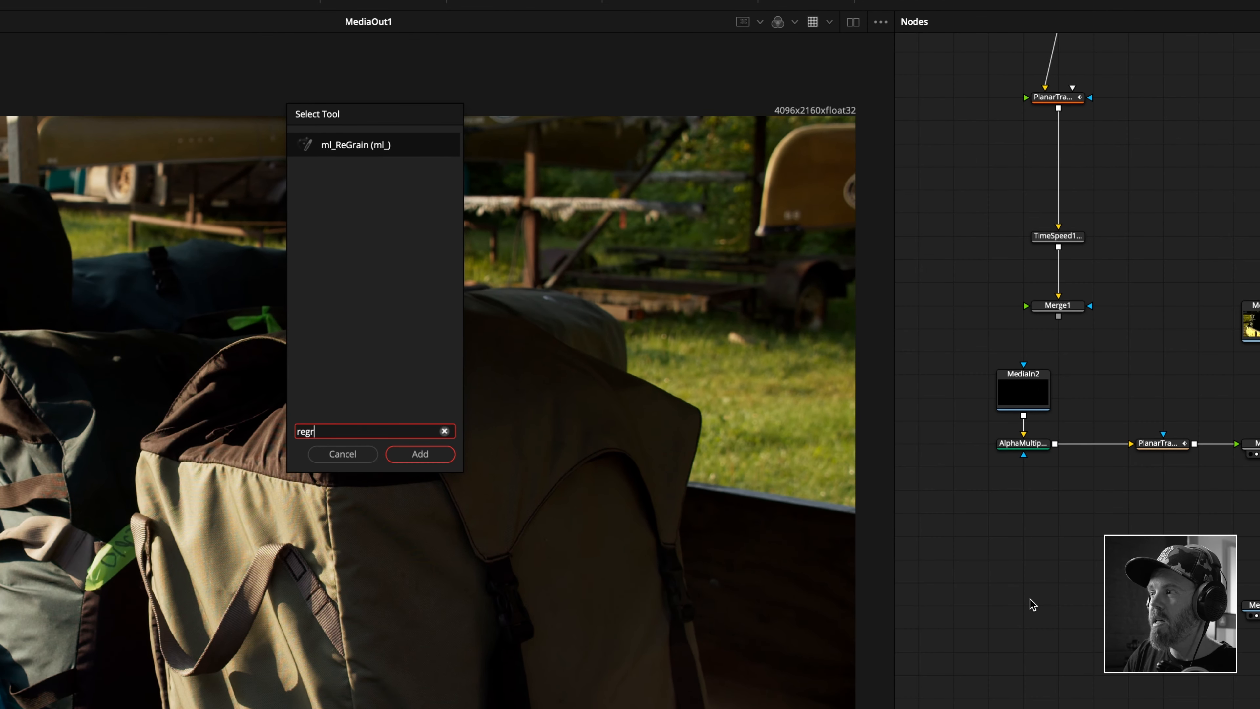
key(Return)
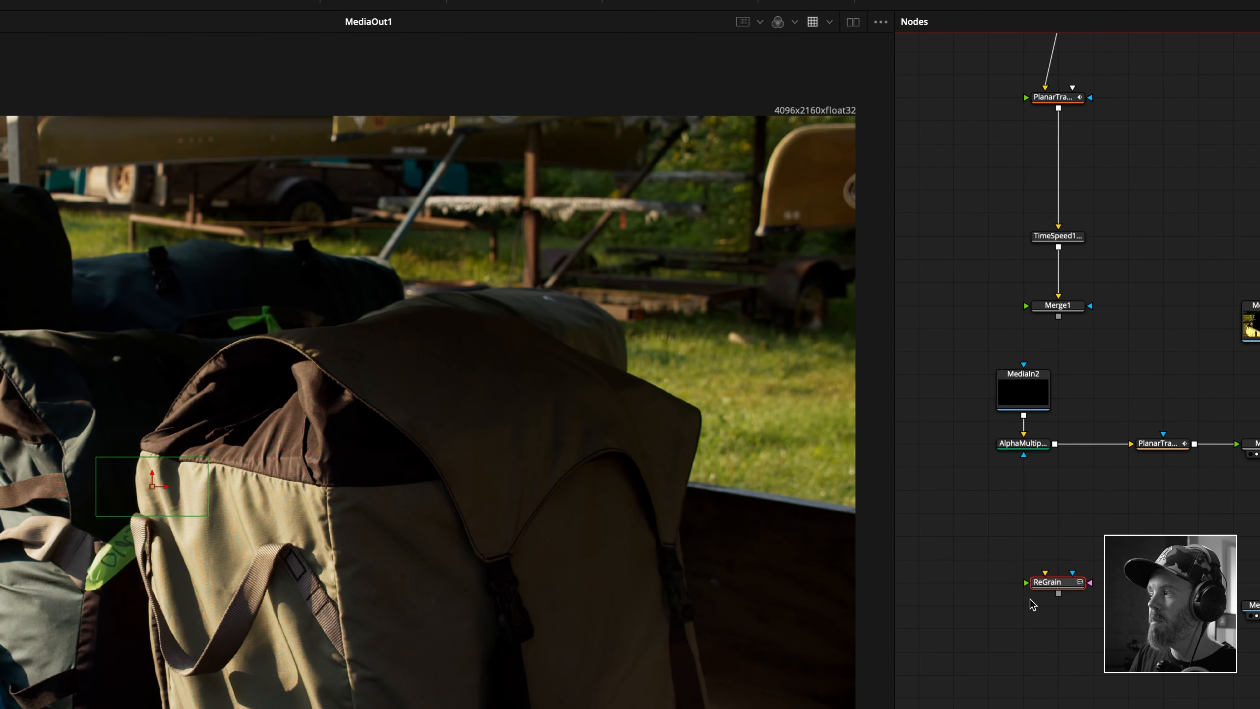
drag(254, 523, 715, 320)
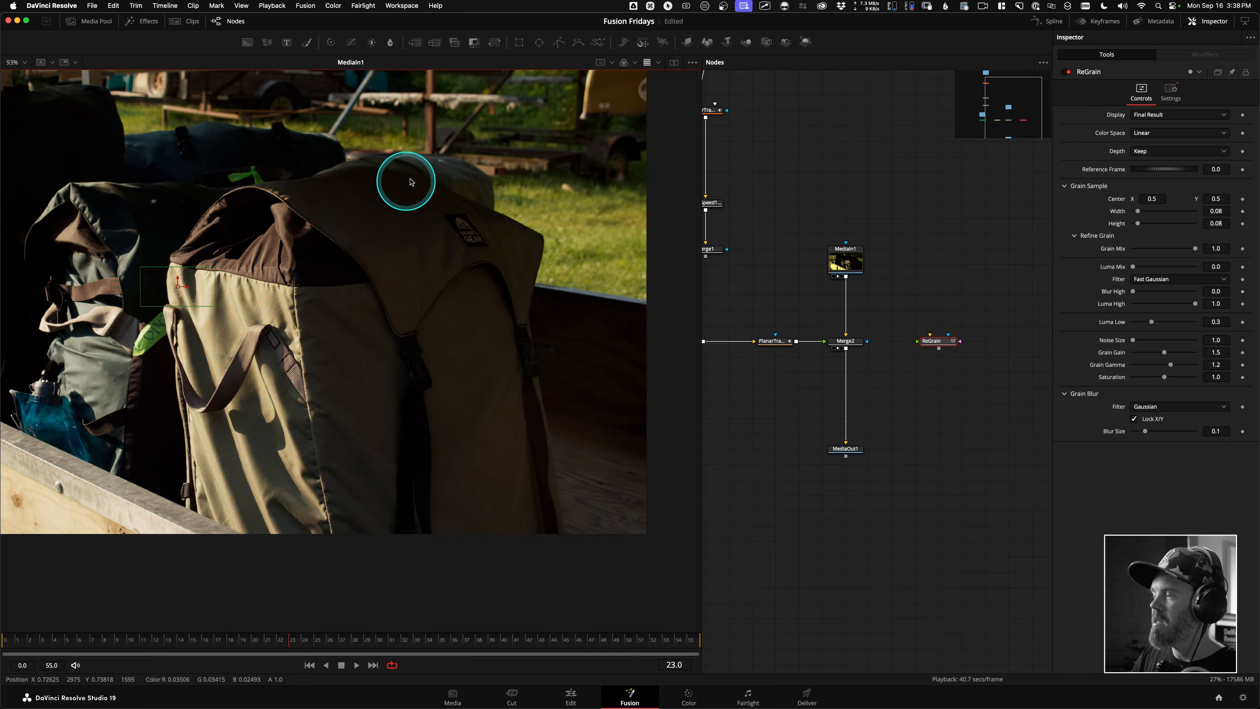
Step: Connect the original MediaIn1 footage to ReGrain's background input and show ReGrain in the viewer
scroll(372, 183, down, 5)
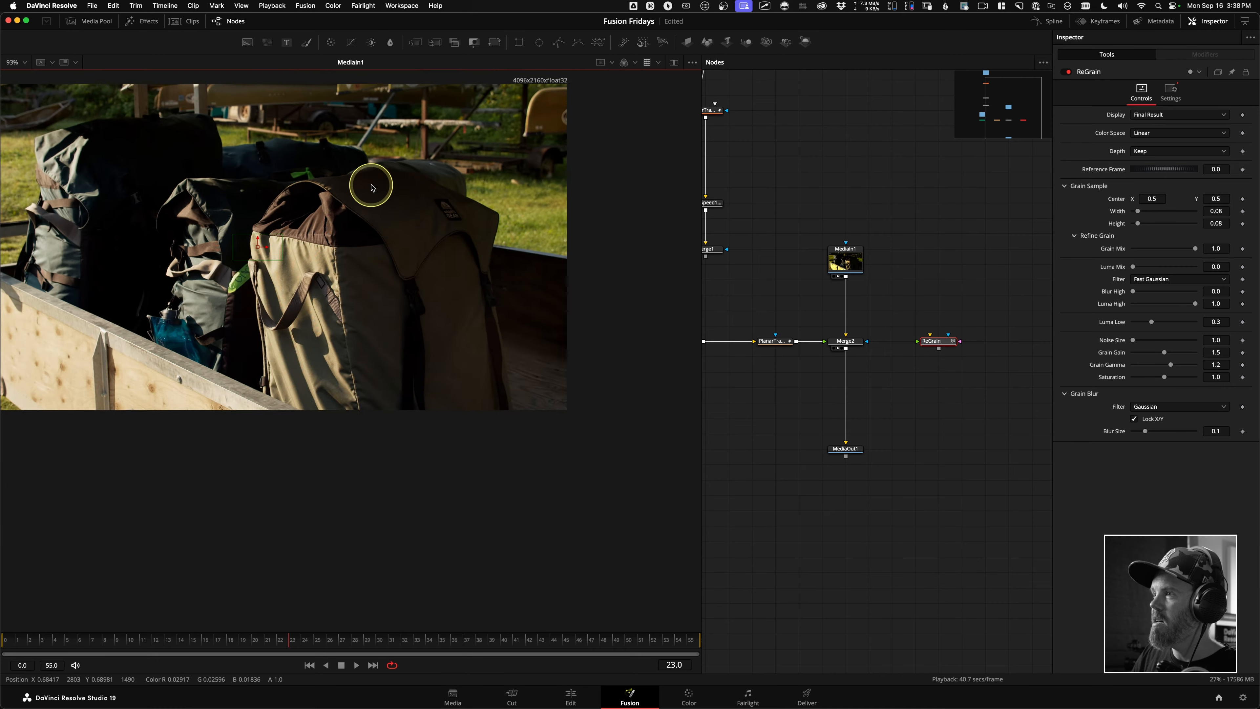
scroll(394, 189, up, 5)
drag(396, 191, 447, 222)
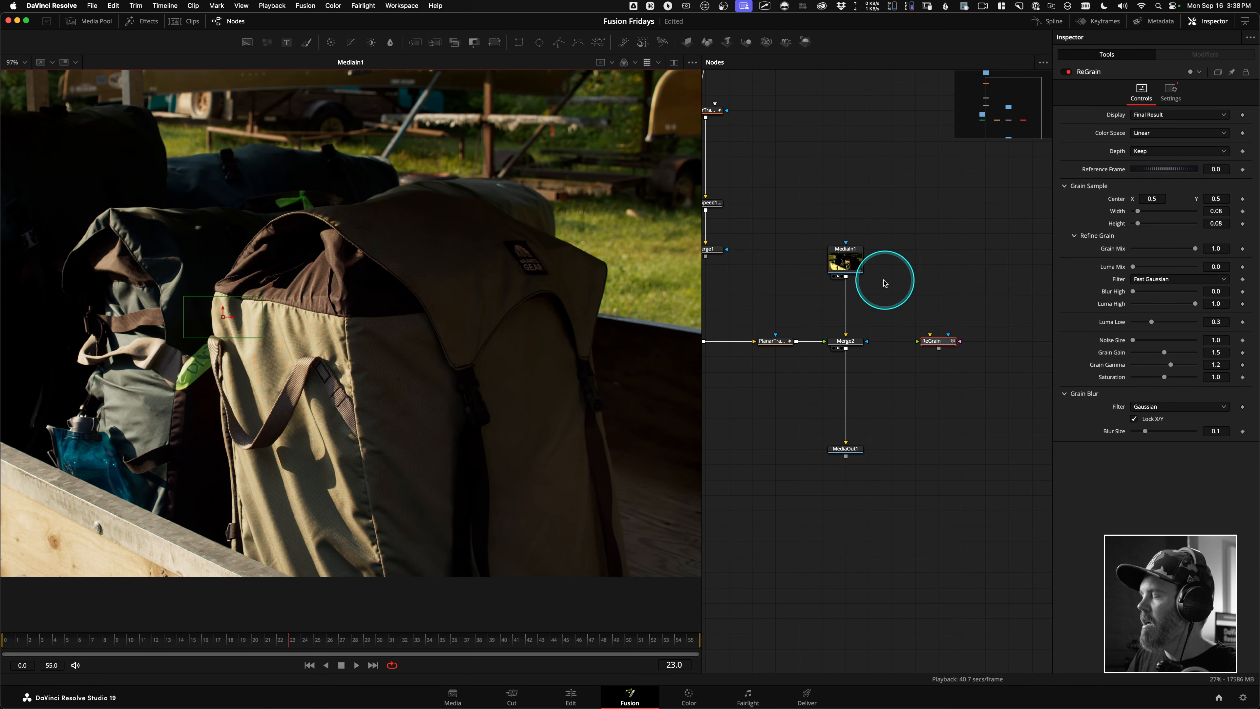
drag(848, 283, 973, 361)
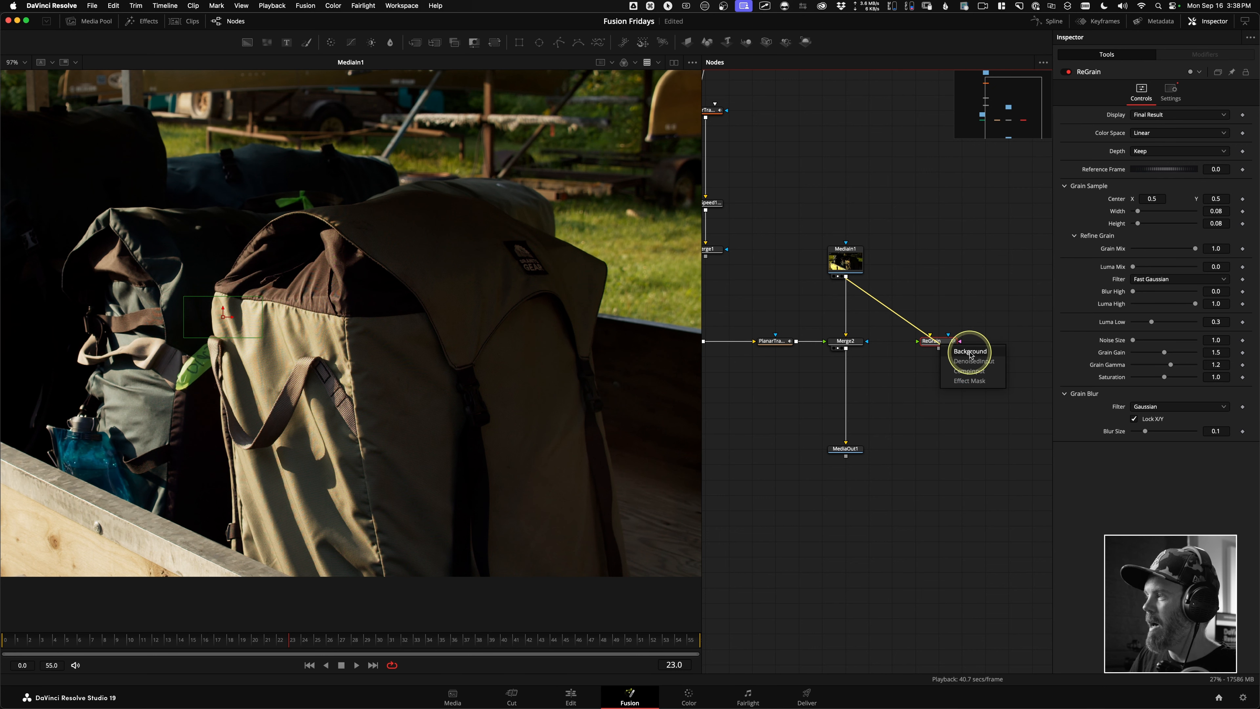
drag(946, 346, 586, 335)
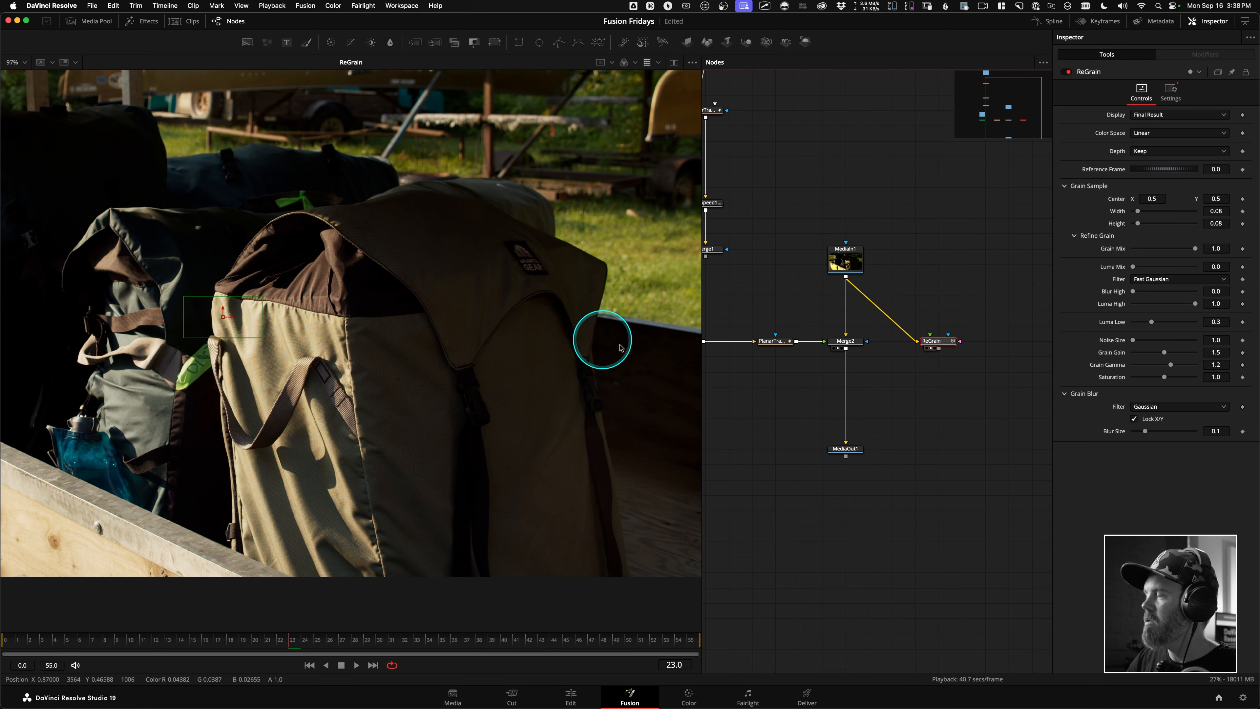
Step: View the denoised MediaIn2_dn clip and connect it to ReGrain's denoised input
drag(900, 206, 931, 251)
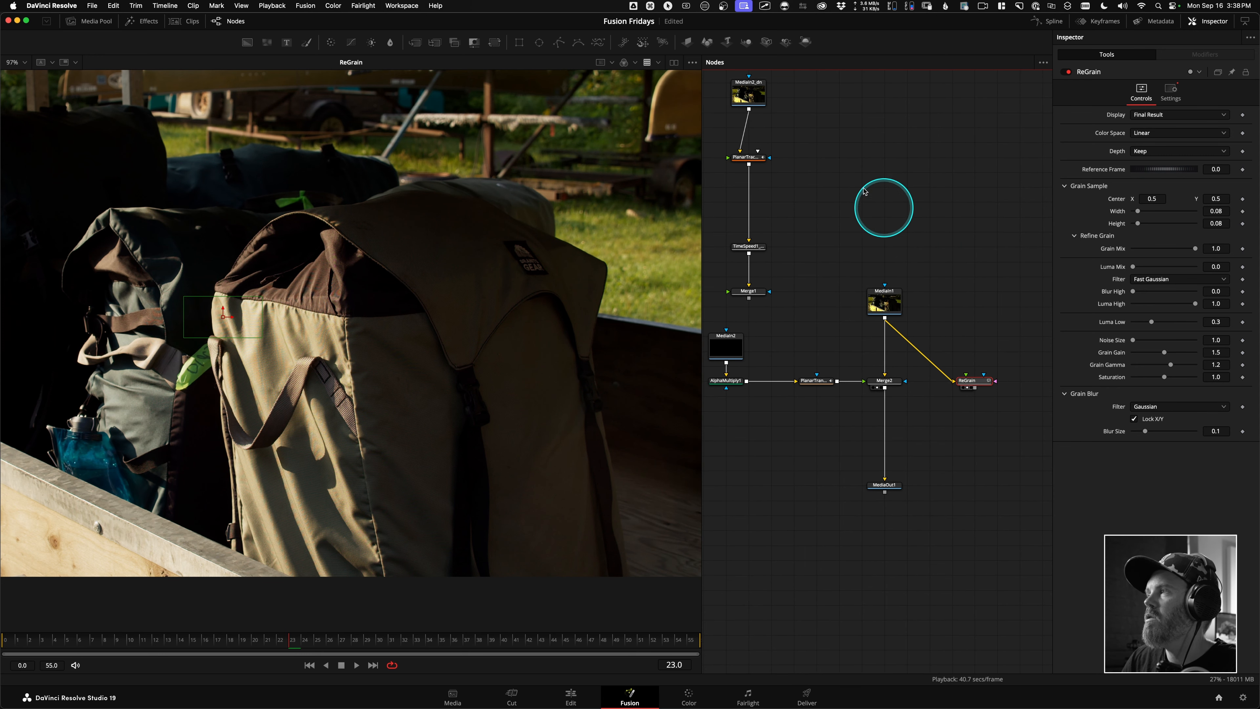
drag(752, 88, 597, 257)
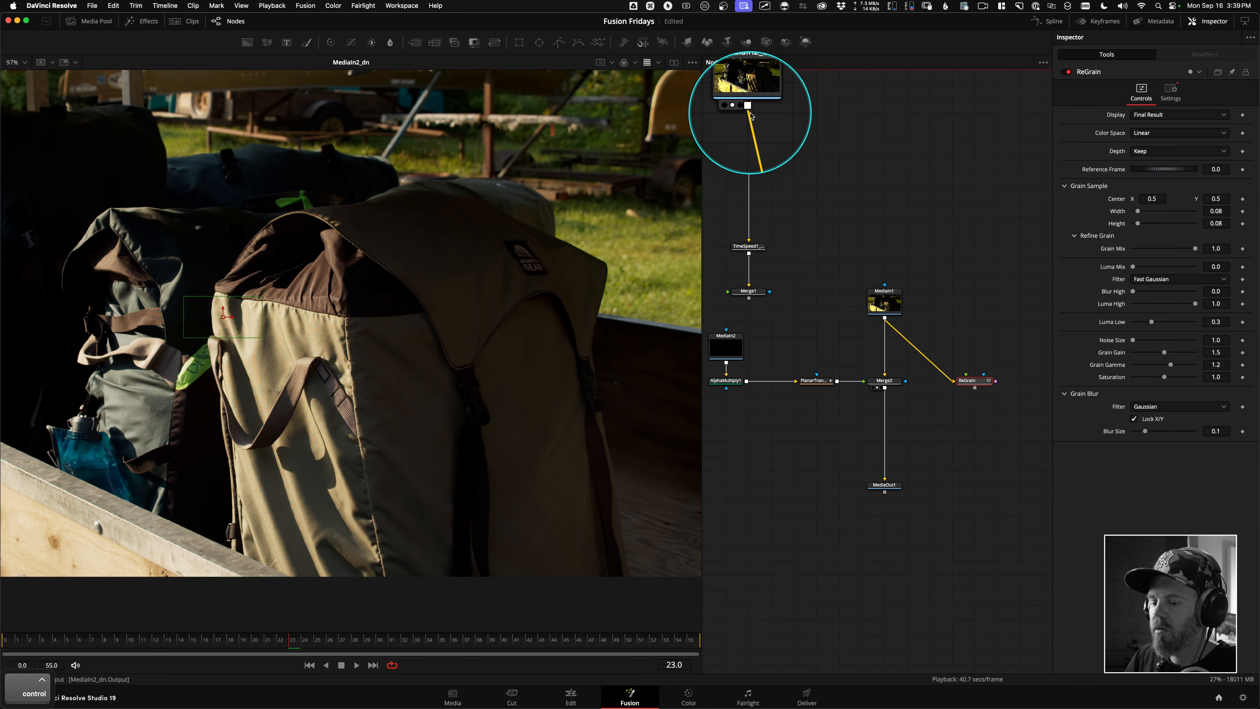
drag(750, 111, 979, 385)
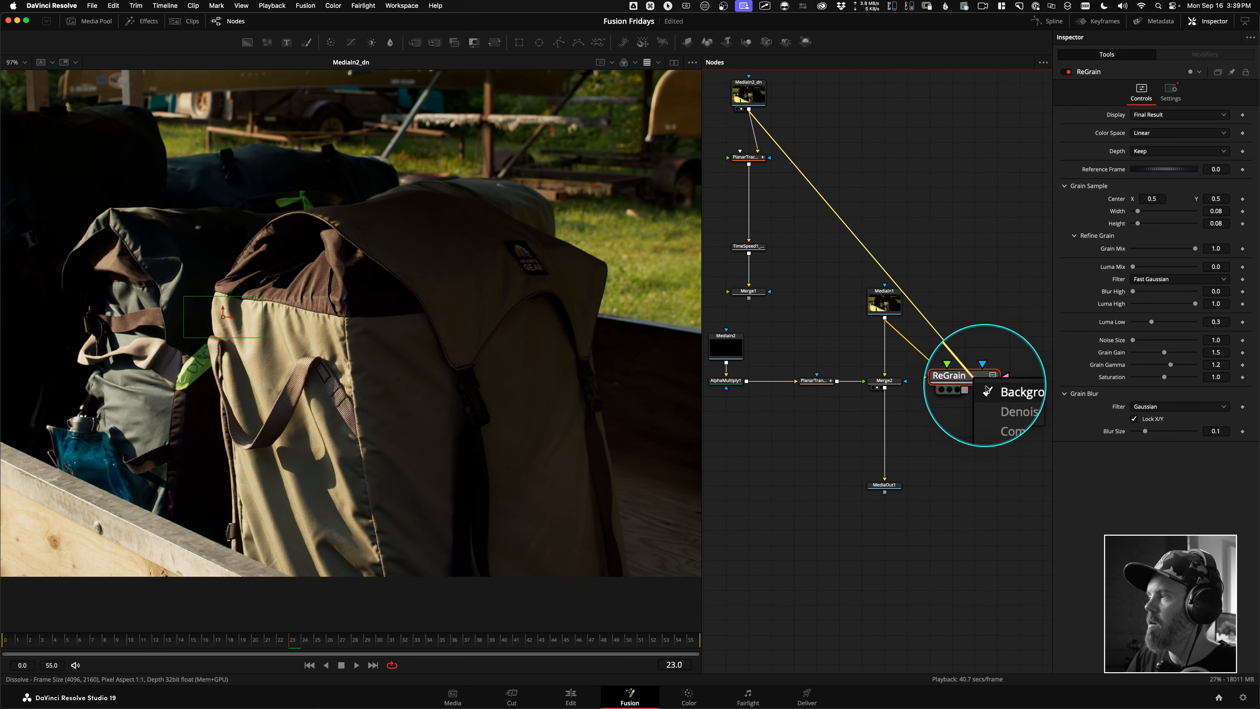
click(1015, 400)
drag(982, 383, 993, 375)
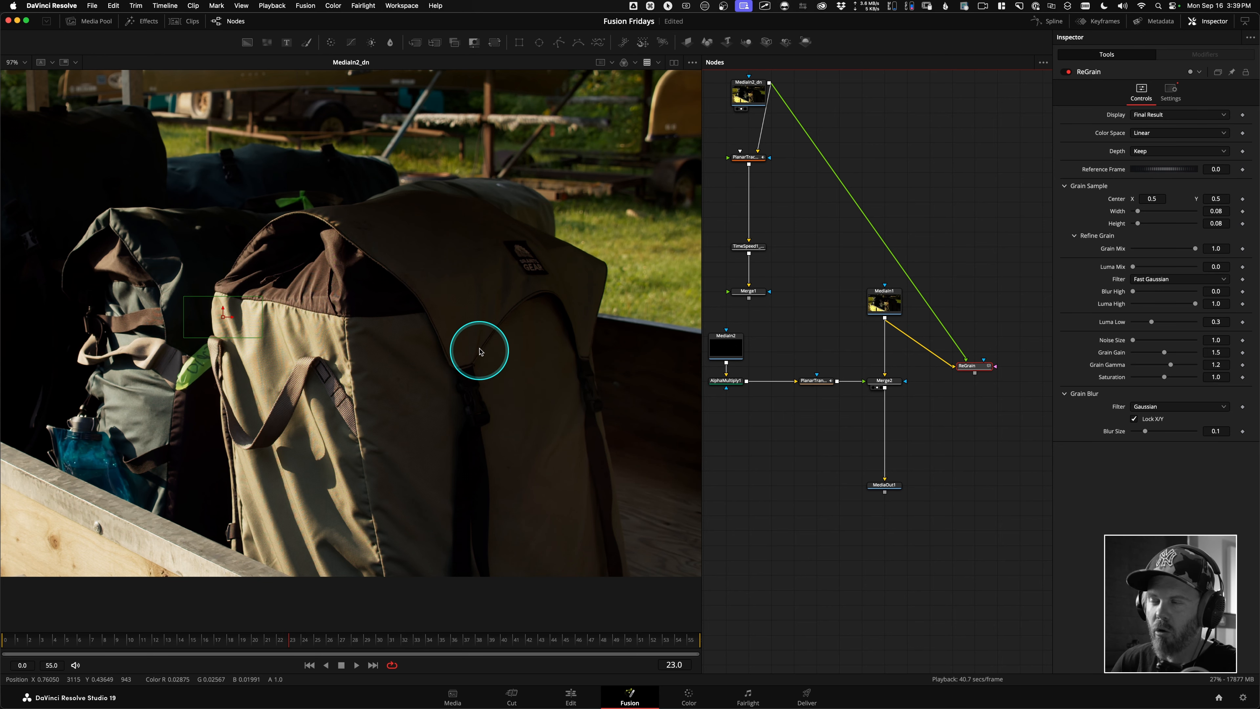
Step: Show ReGrain in the viewer and move its grain sample area onto the flap beside the logo, centred at about X 0.753, Y 0.612
drag(474, 321, 388, 279)
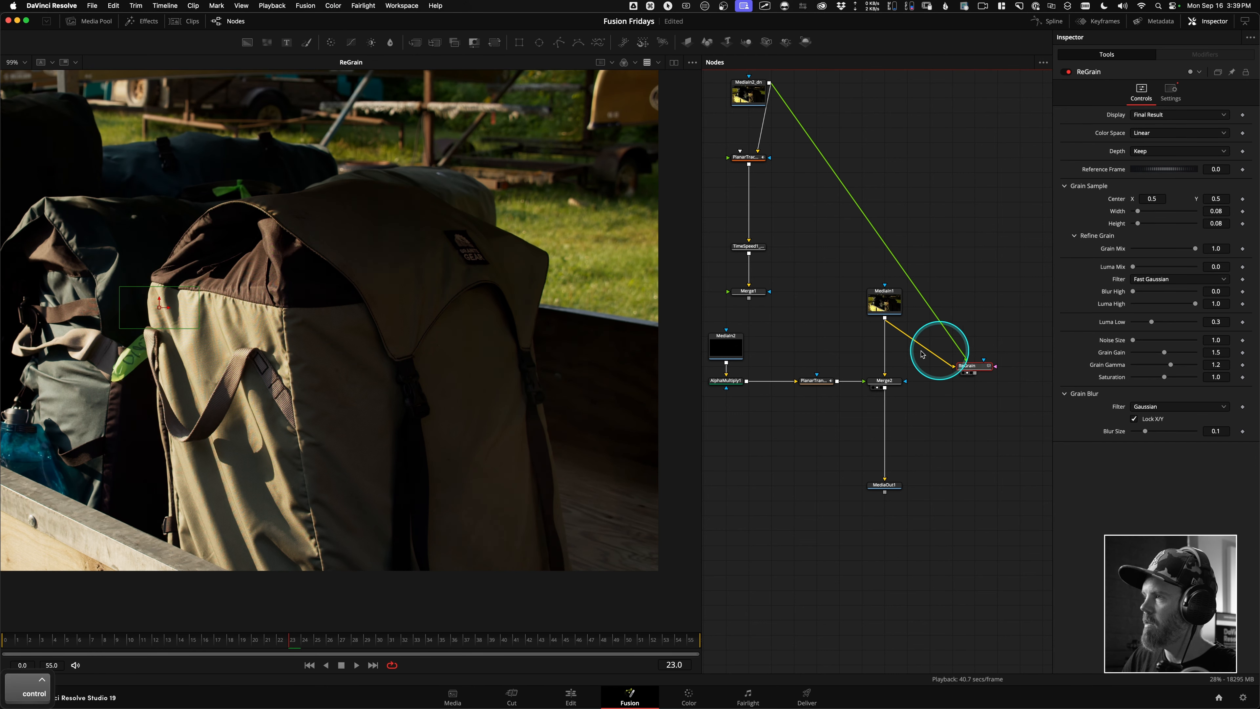
drag(296, 322, 350, 327)
scroll(350, 330, down, 2)
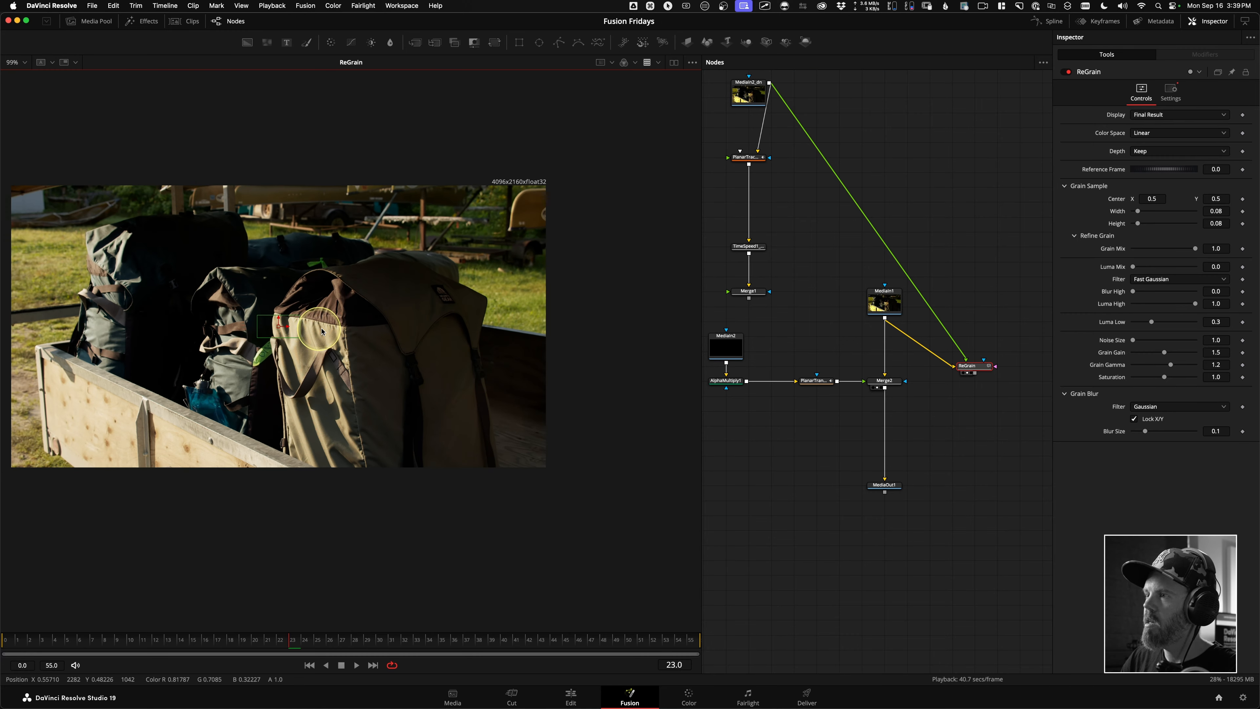
scroll(359, 328, up, 2)
scroll(359, 328, up, 1)
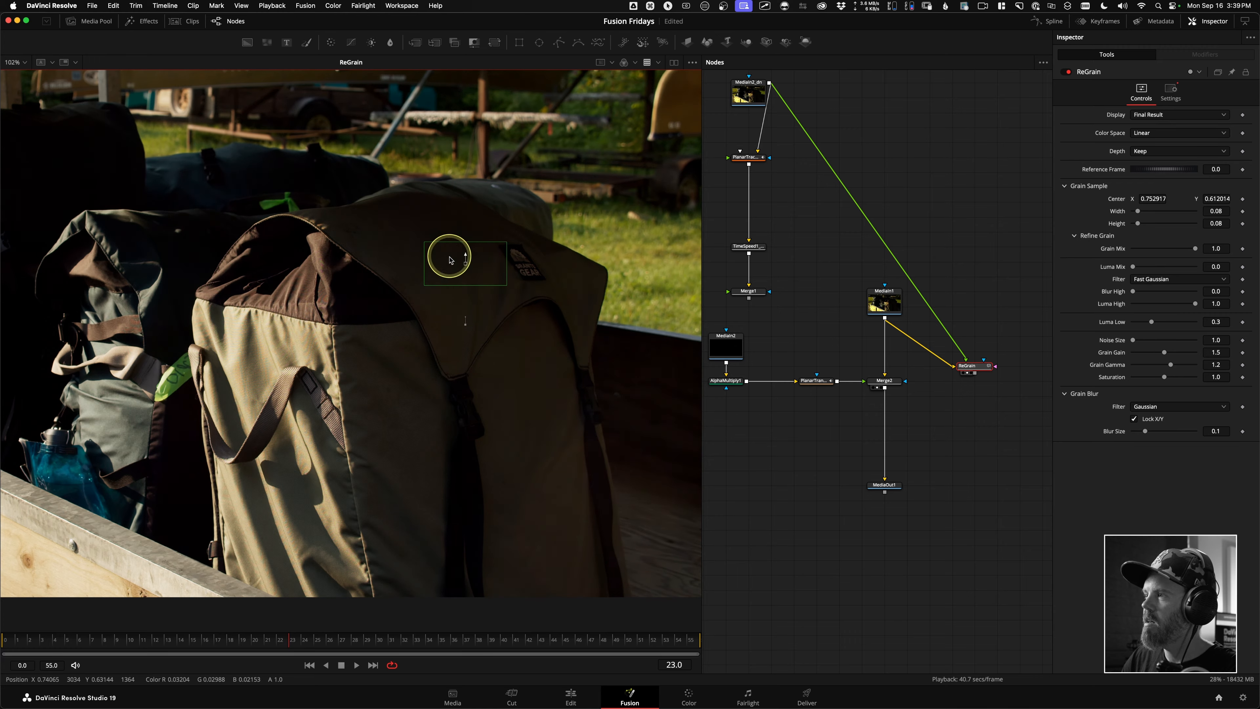
Step: Refine ReGrain's grain sample area on the flap beside the logo to about X 0.740, Y 0.620, width 0.056
scroll(454, 264, up, 5)
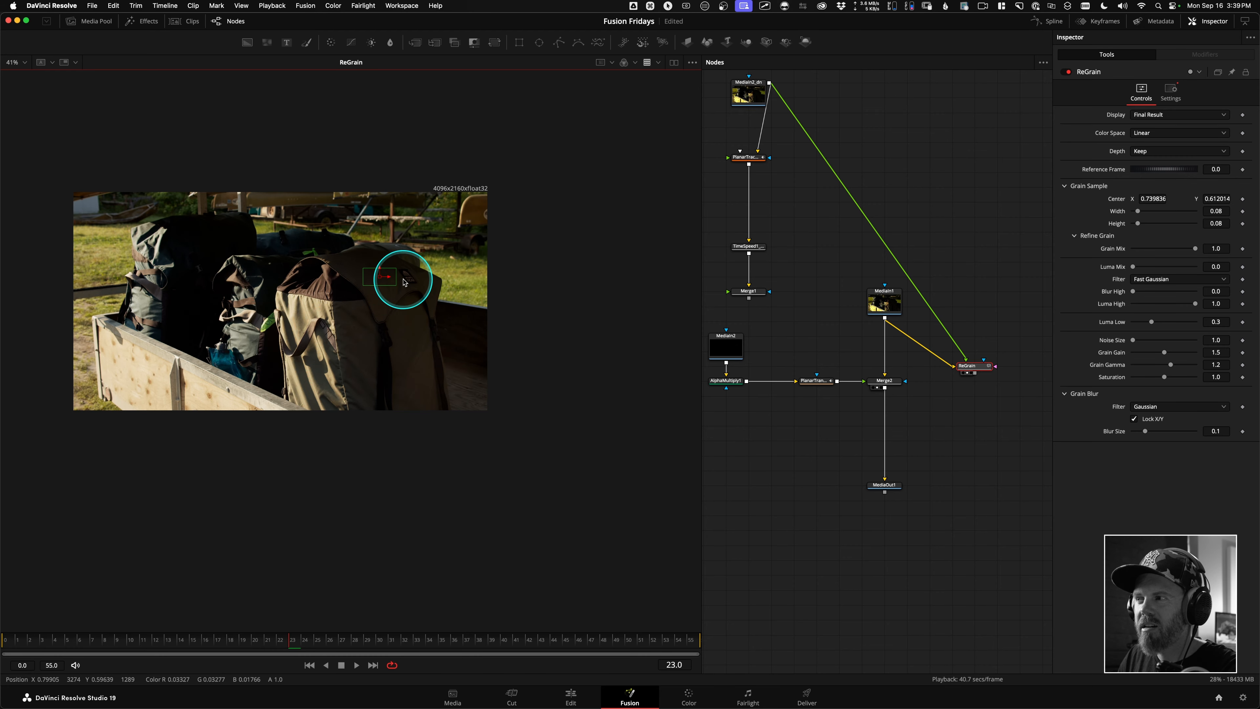
scroll(404, 282, up, 5)
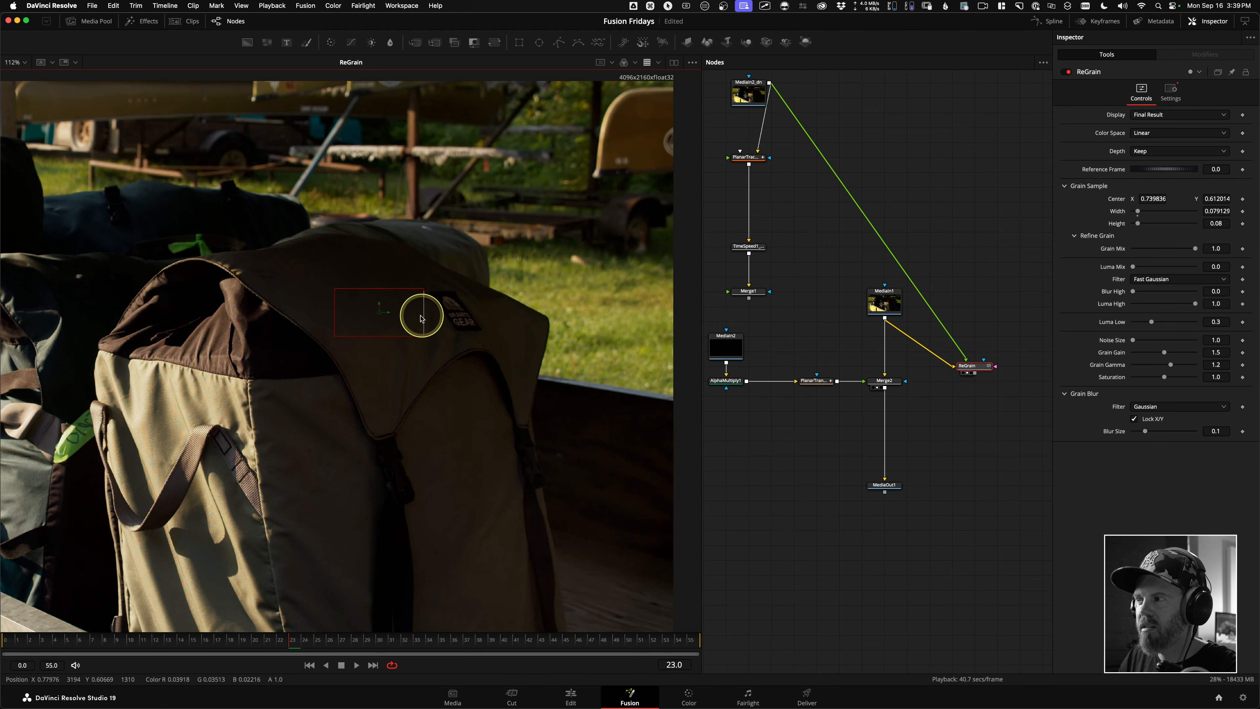
scroll(402, 320, up, 4)
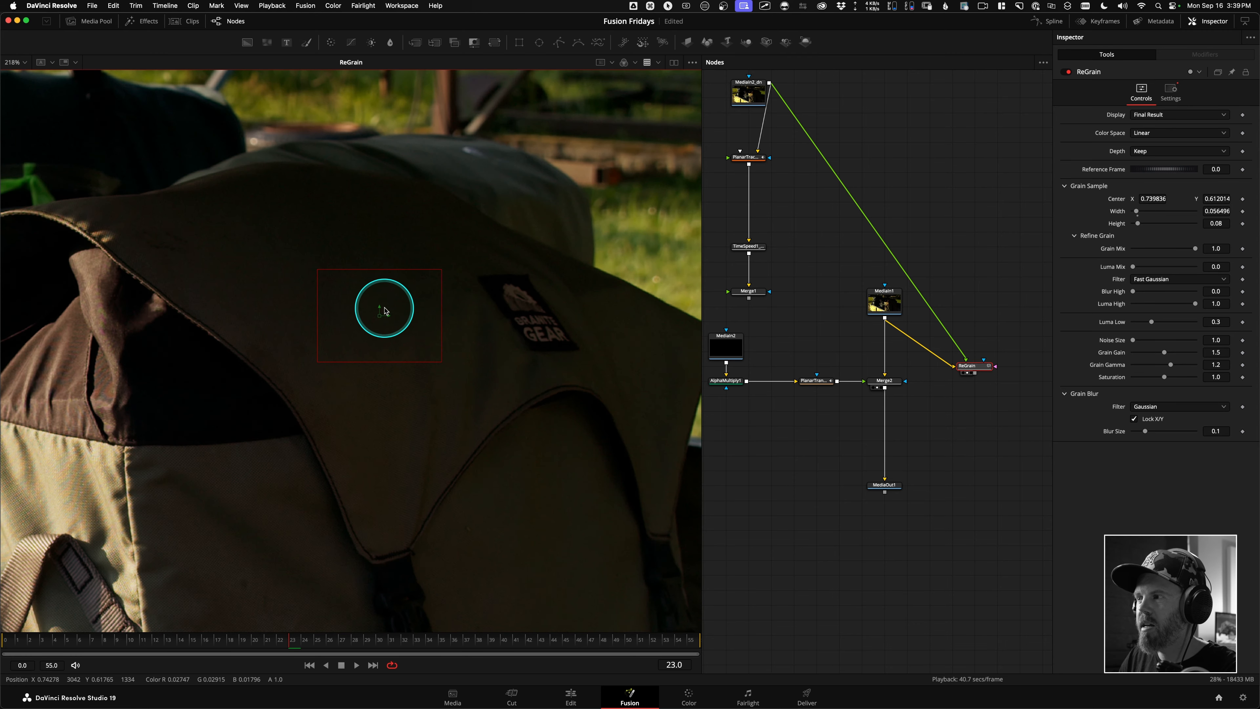
scroll(418, 279, up, 4)
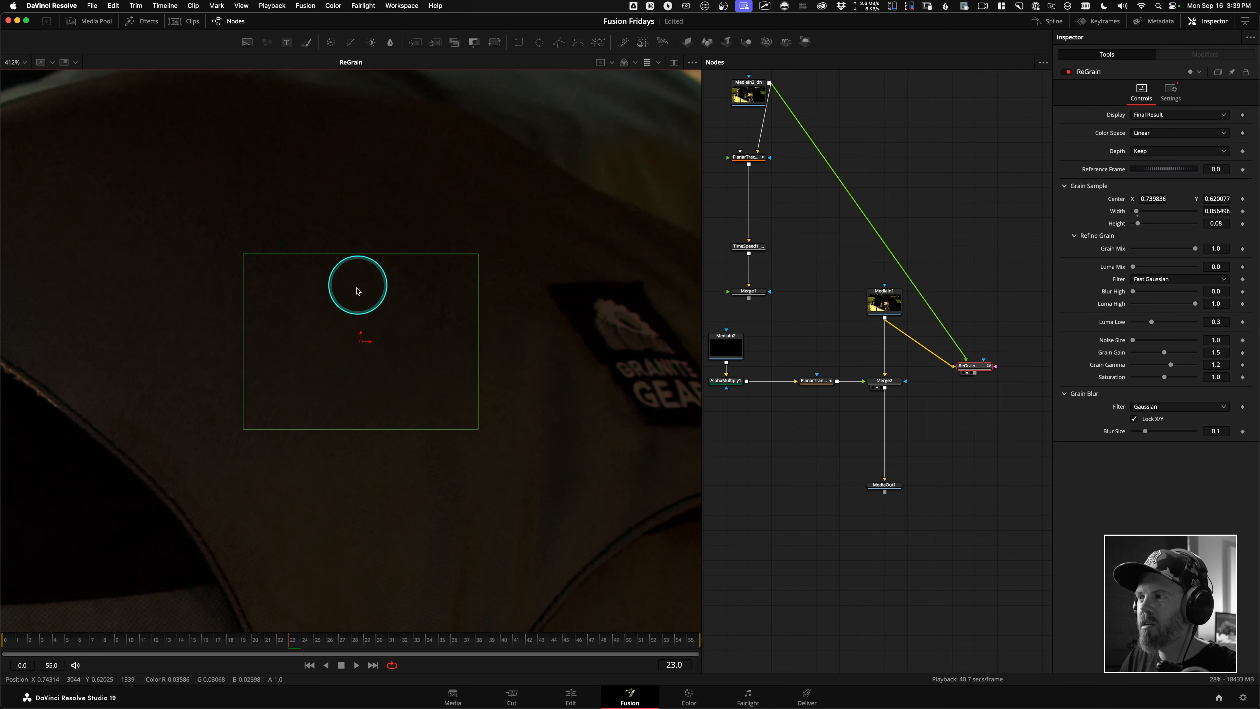
scroll(394, 295, up, 1)
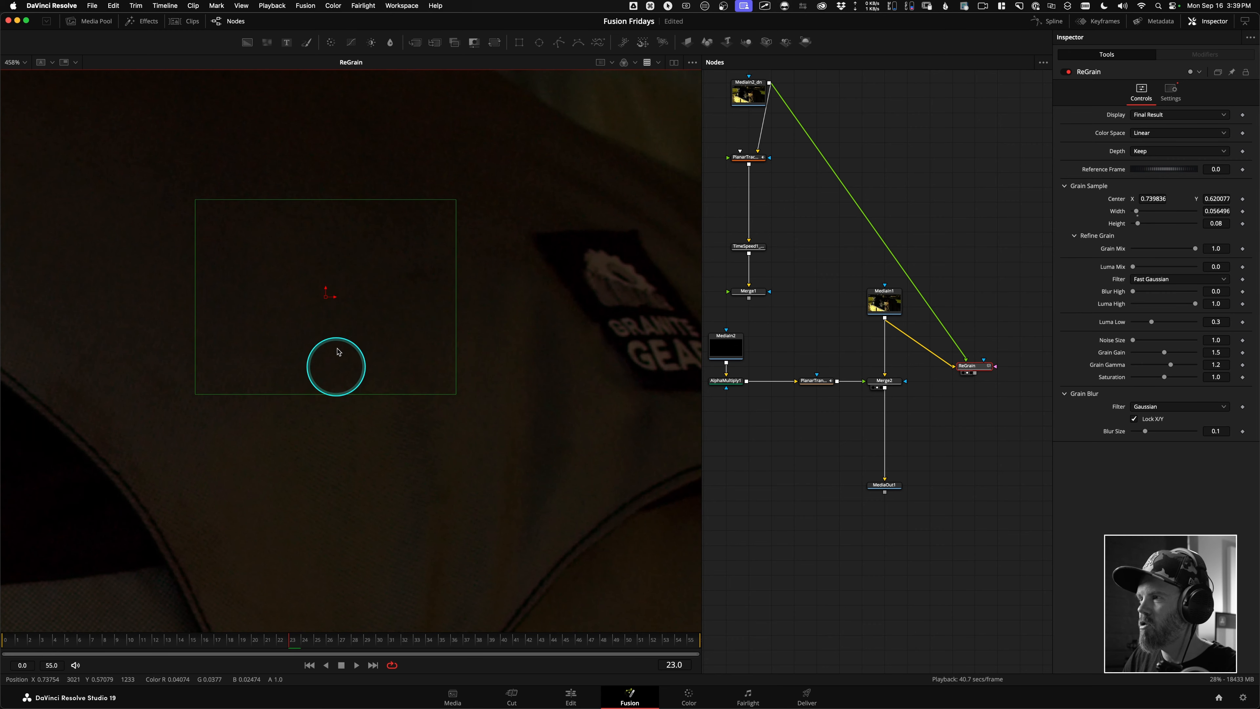
Step: Go to frame 30, make it ReGrain's reference frame, and keep the colour space on Linear
drag(347, 646, 379, 646)
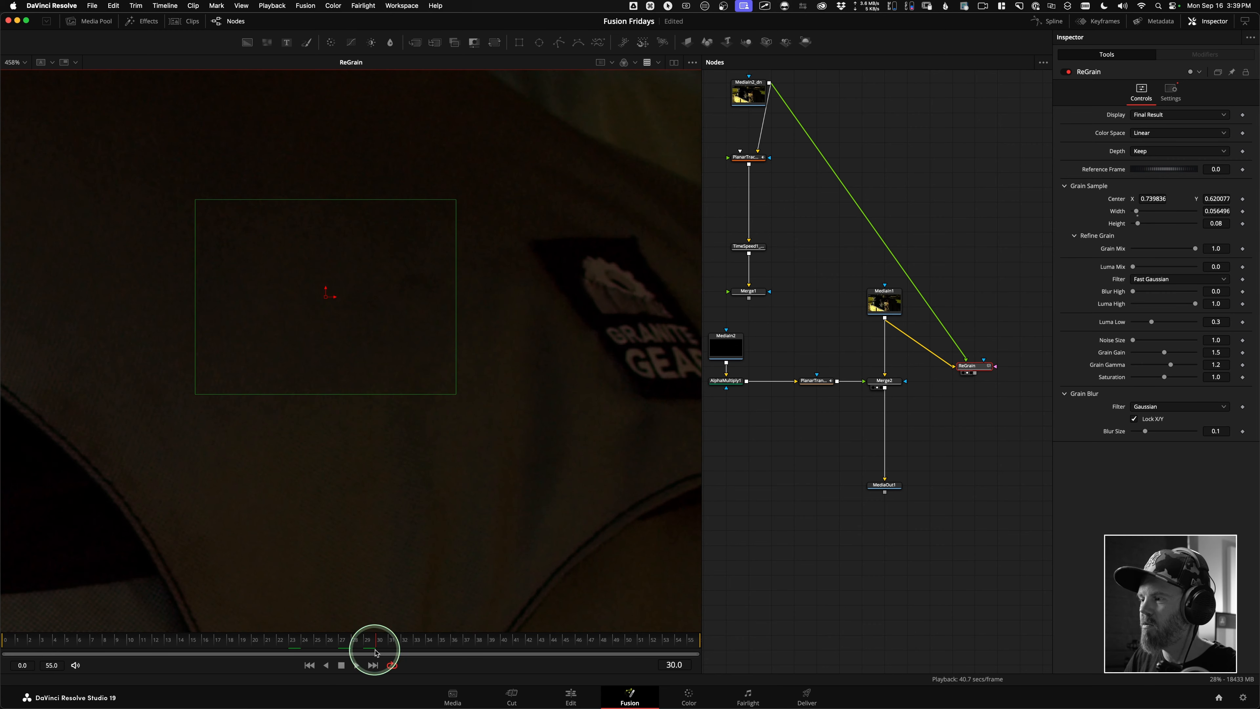
scroll(390, 326, down, 1)
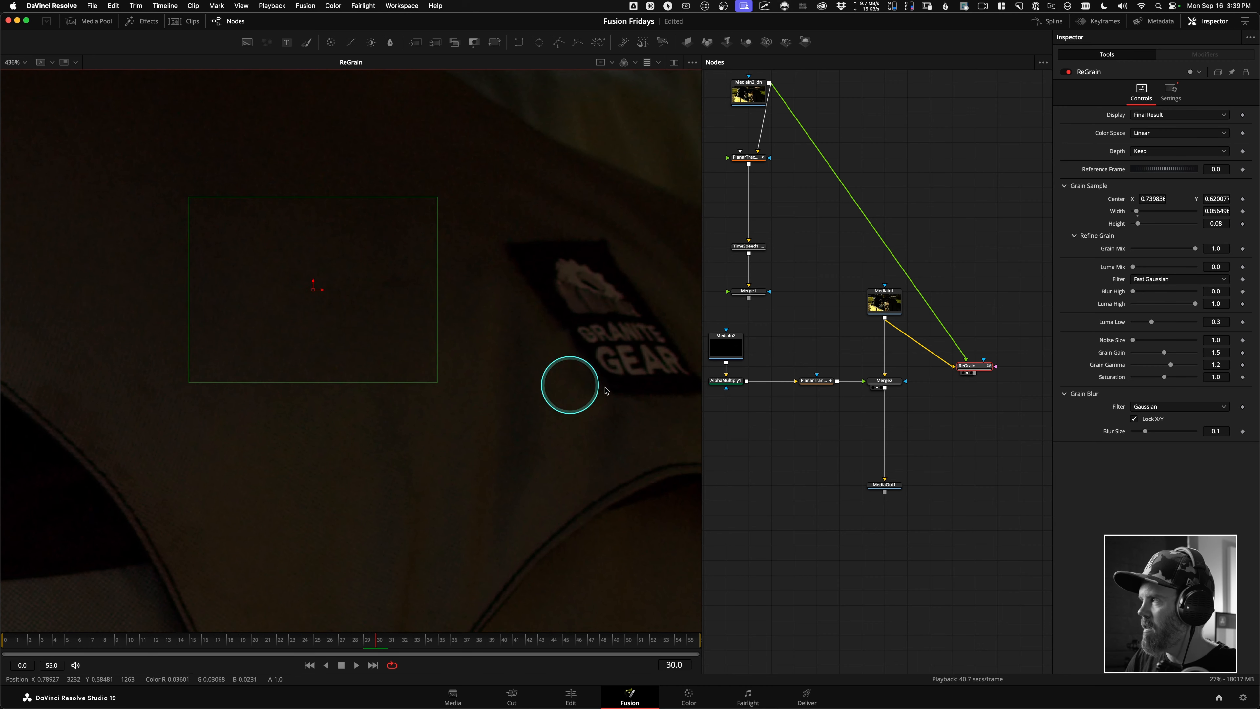
click(1220, 169)
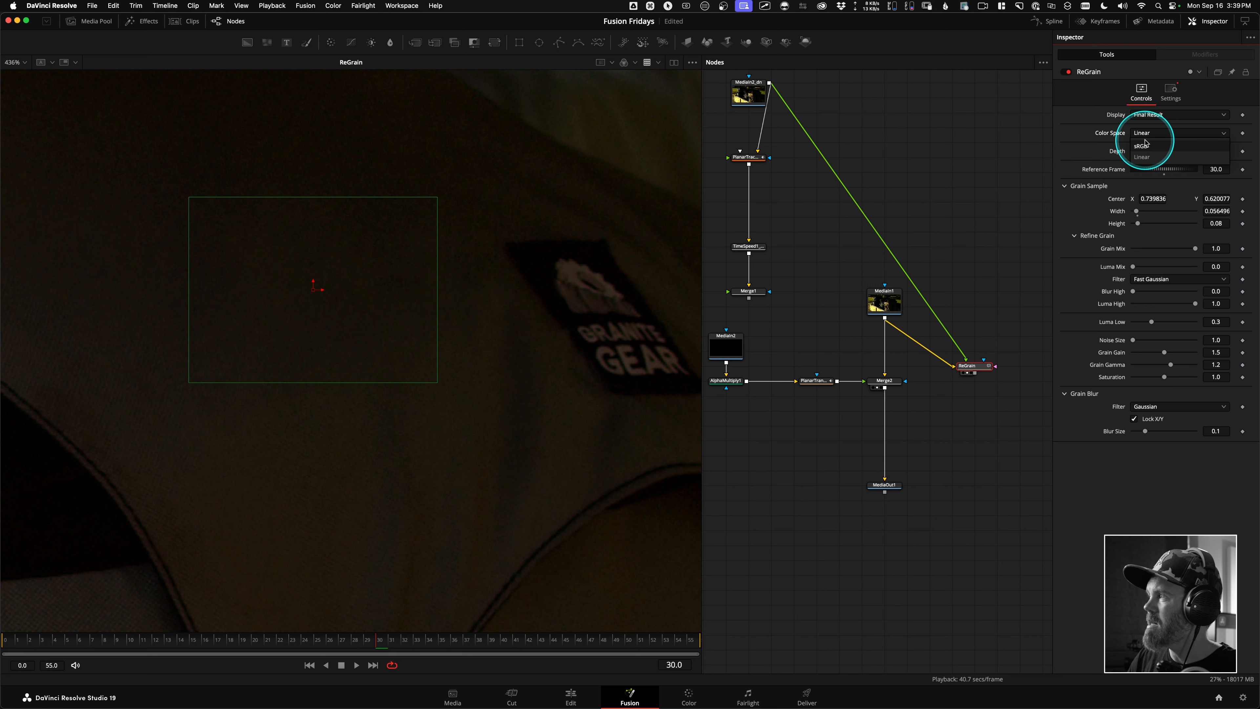
click(1142, 157)
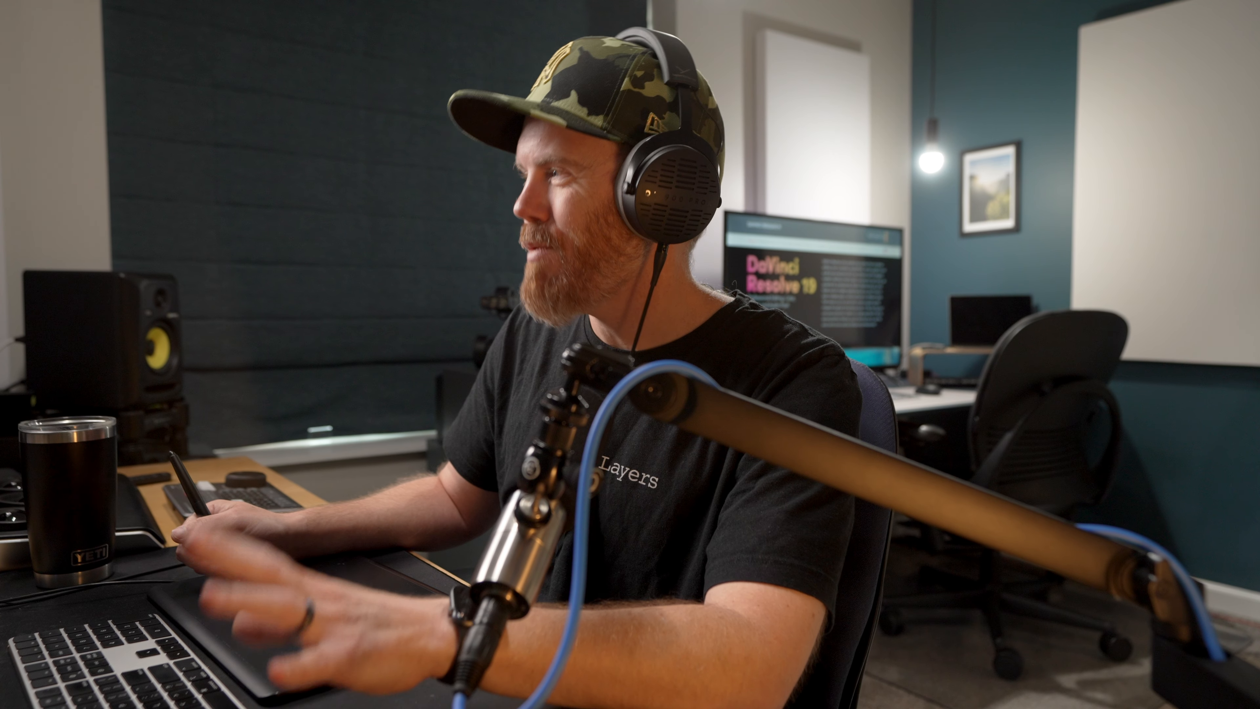
Step: View the PlanarTransform1 patch on its own without the split comparison and scrub around frame 30 to check its motion
click(440, 400)
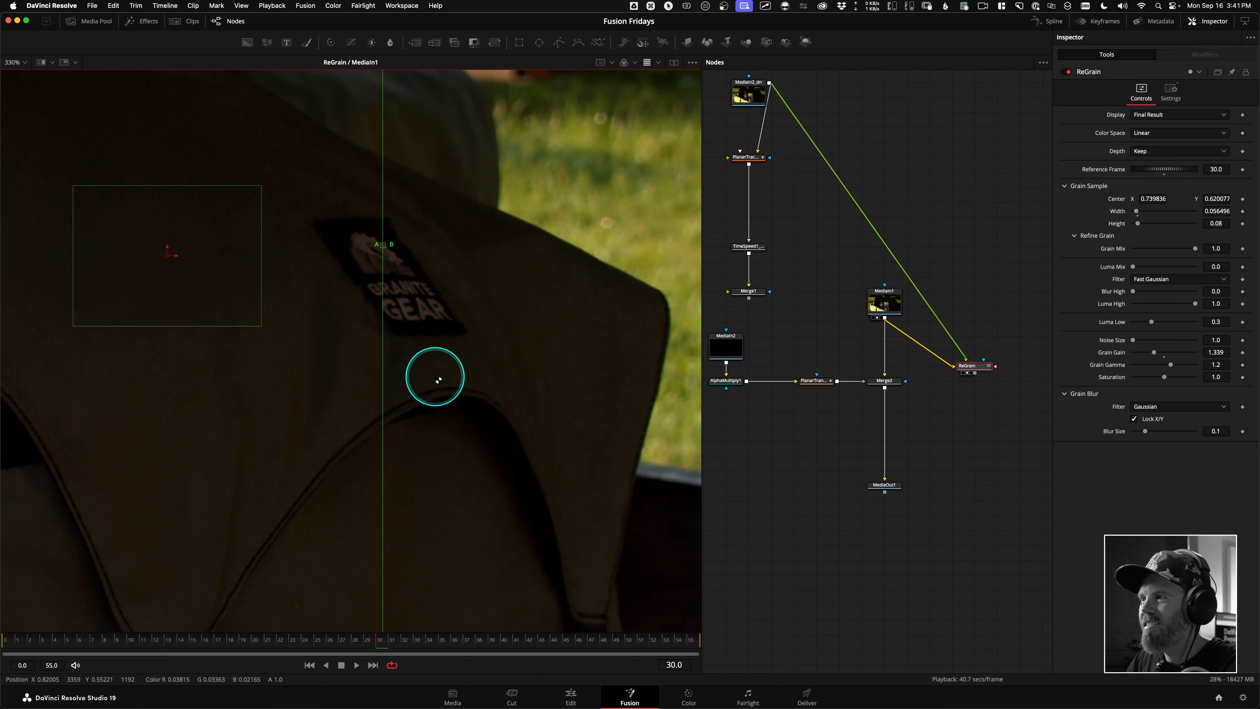
click(883, 384)
scroll(794, 405, left, 3)
click(853, 387)
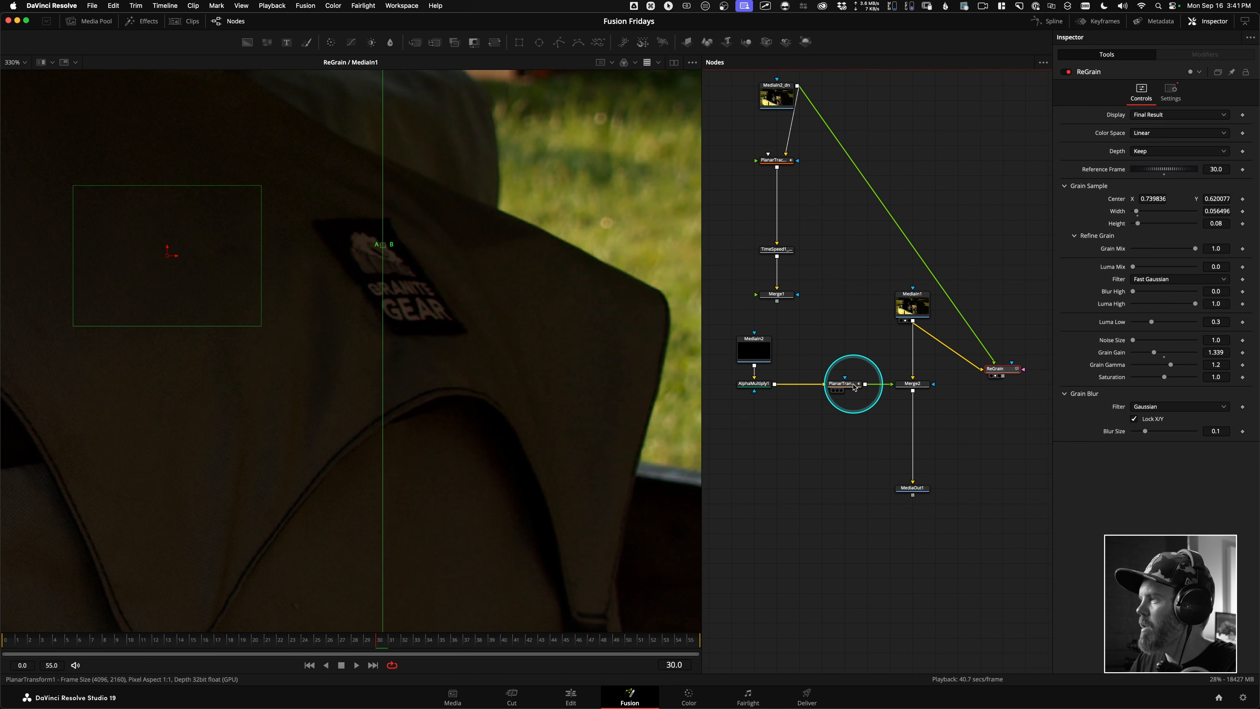
key(1)
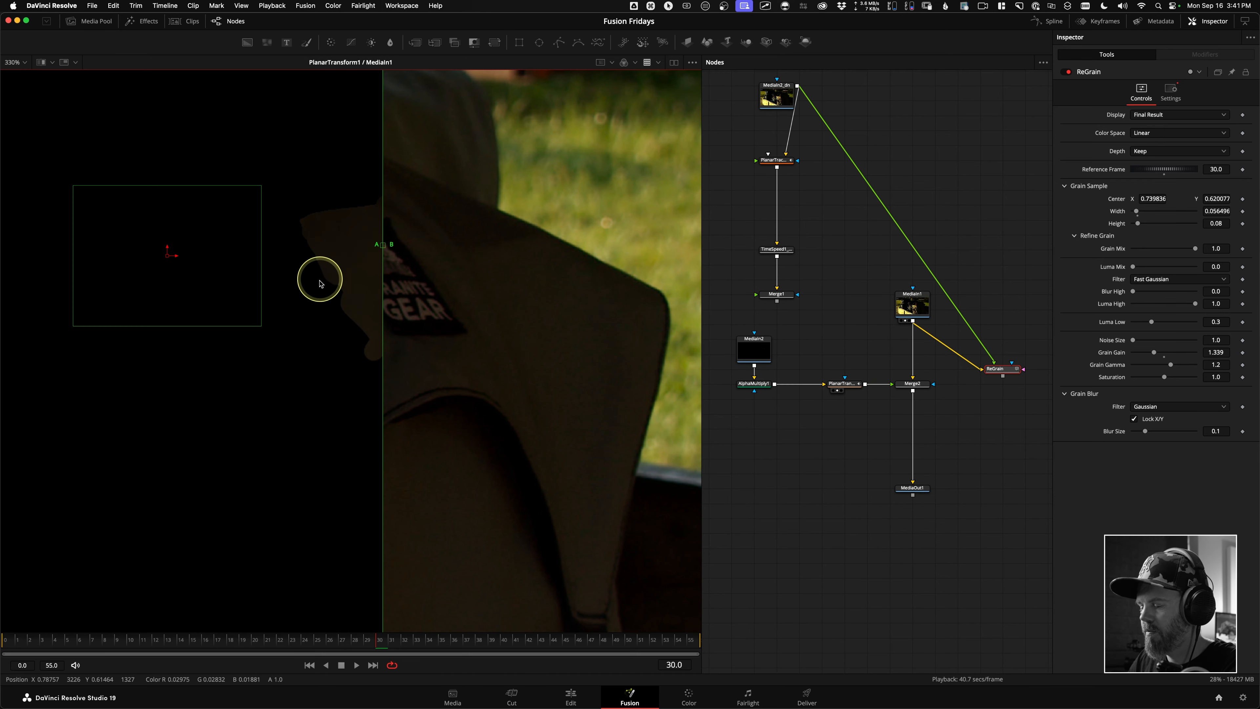
key(/)
click(842, 392)
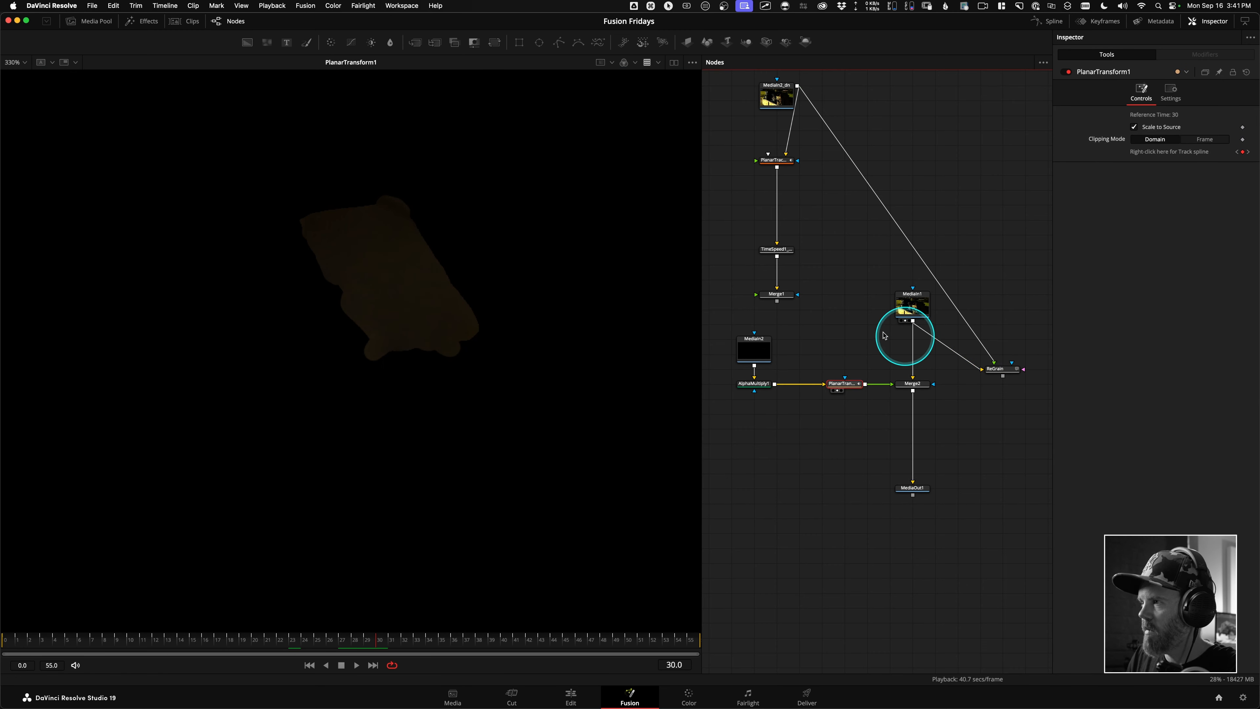
mouse_move(396, 641)
mouse_down()
mouse_move(303, 631)
mouse_move(412, 636)
mouse_move(207, 622)
mouse_move(382, 623)
mouse_up()
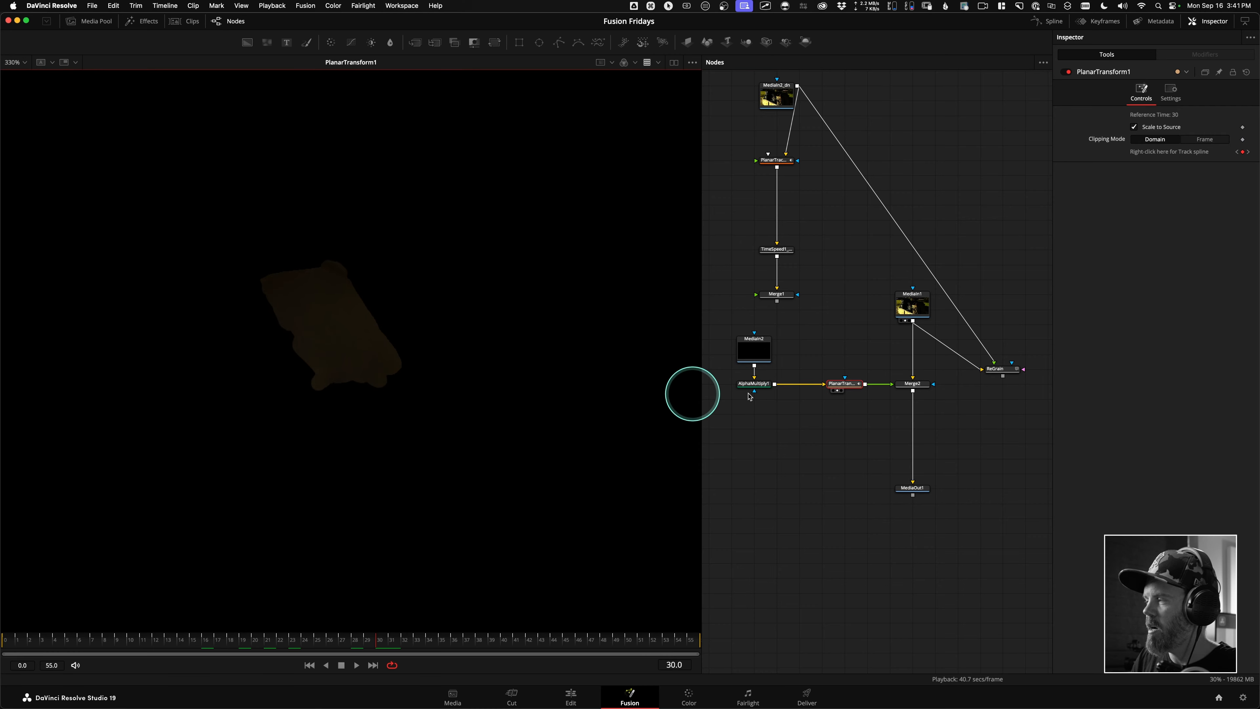
Step: Pull Merge2 out of the node chain and connect PlanarTransform1's output to ReGrain's CompInput
drag(913, 389, 819, 462)
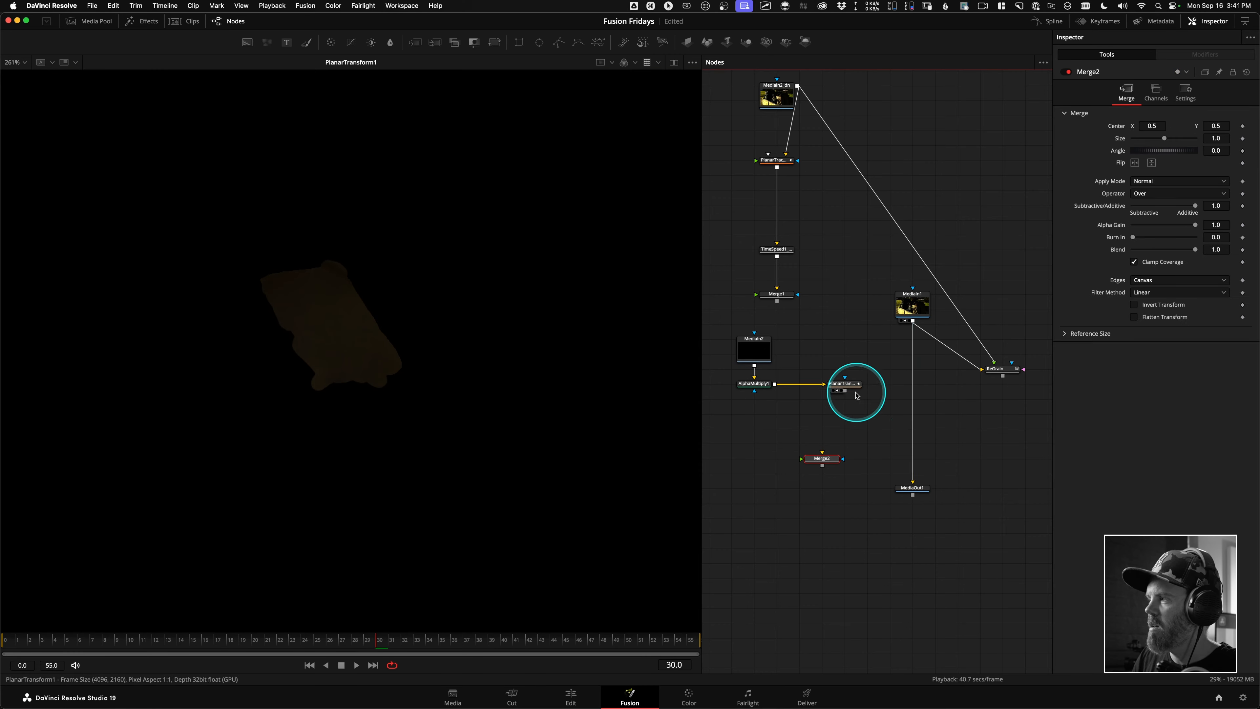
drag(812, 393, 1016, 375)
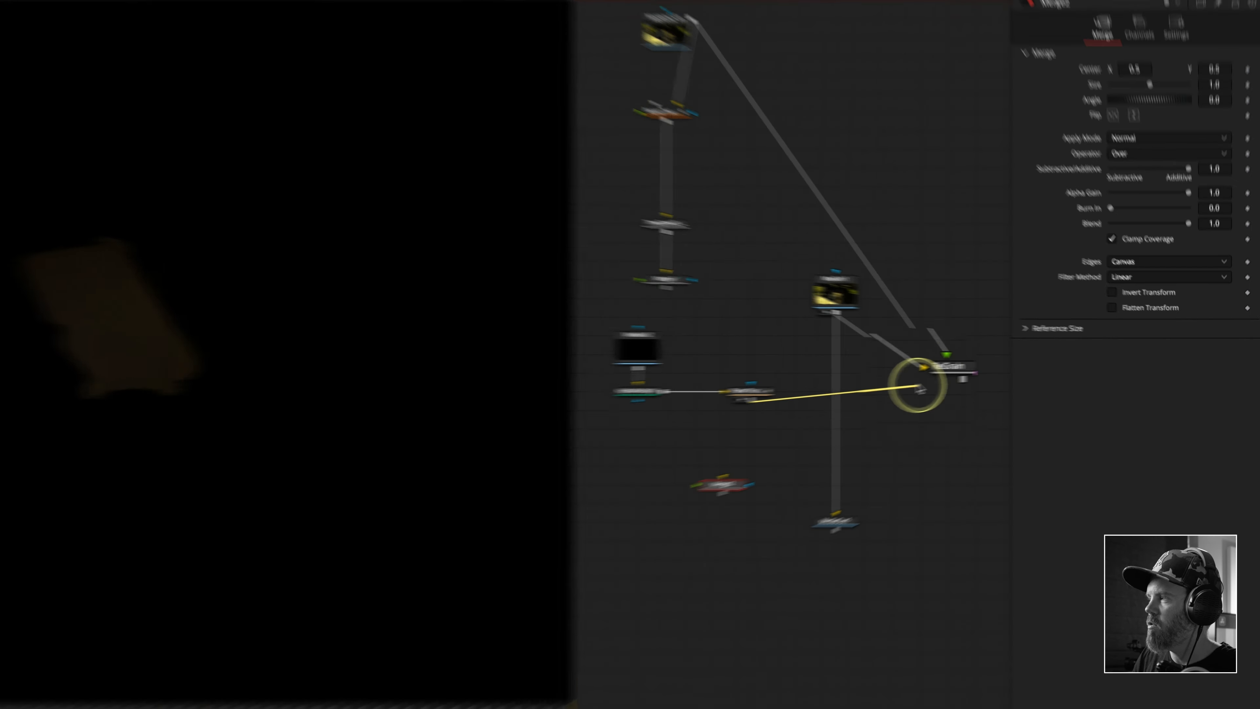
drag(888, 398, 888, 395)
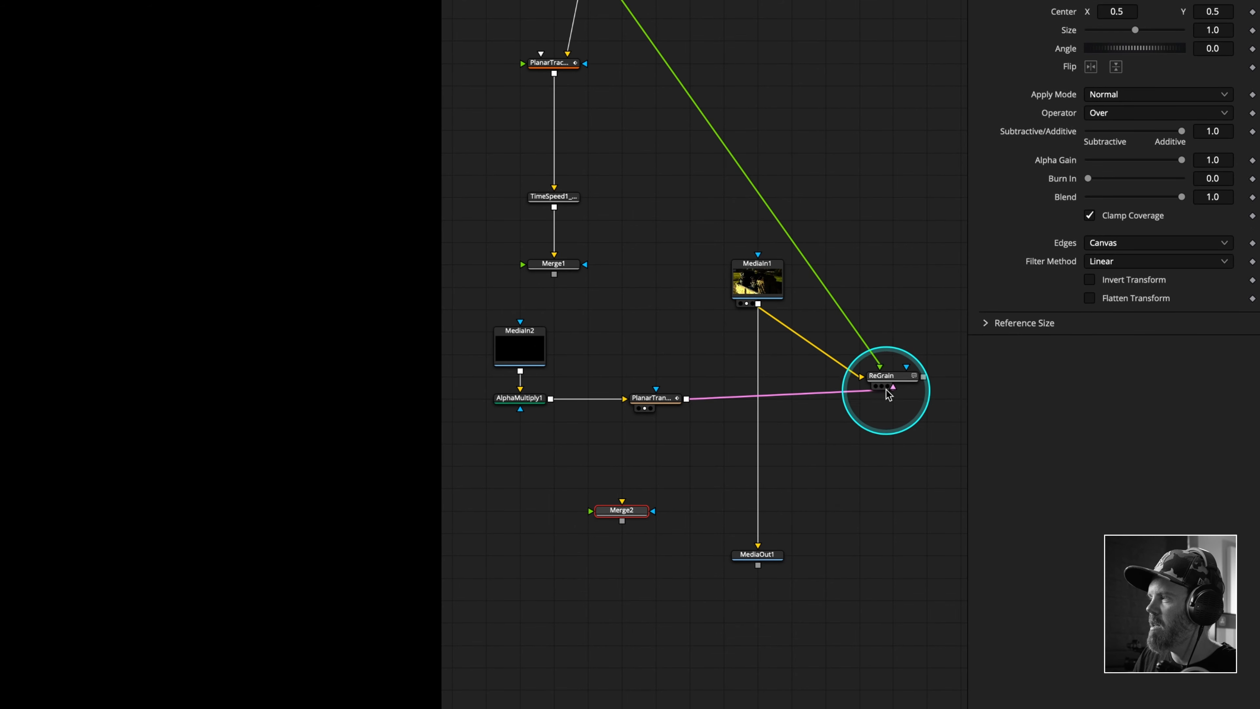
drag(651, 410, 889, 381)
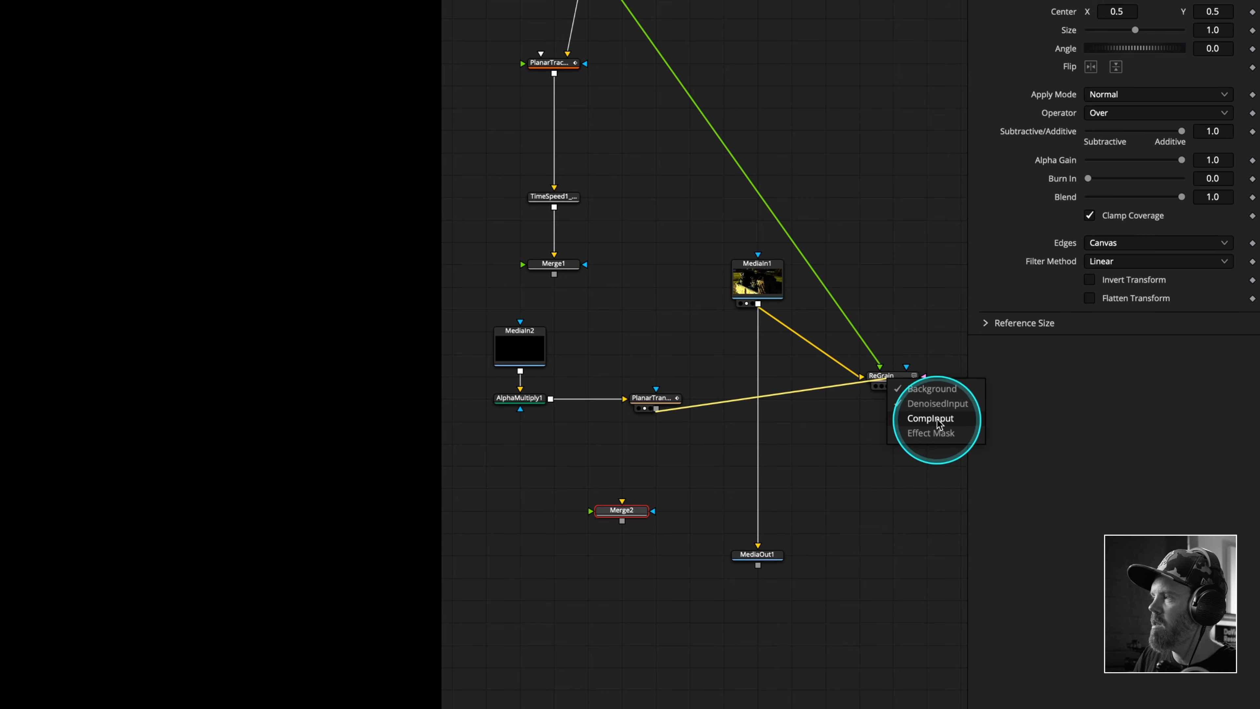
click(923, 419)
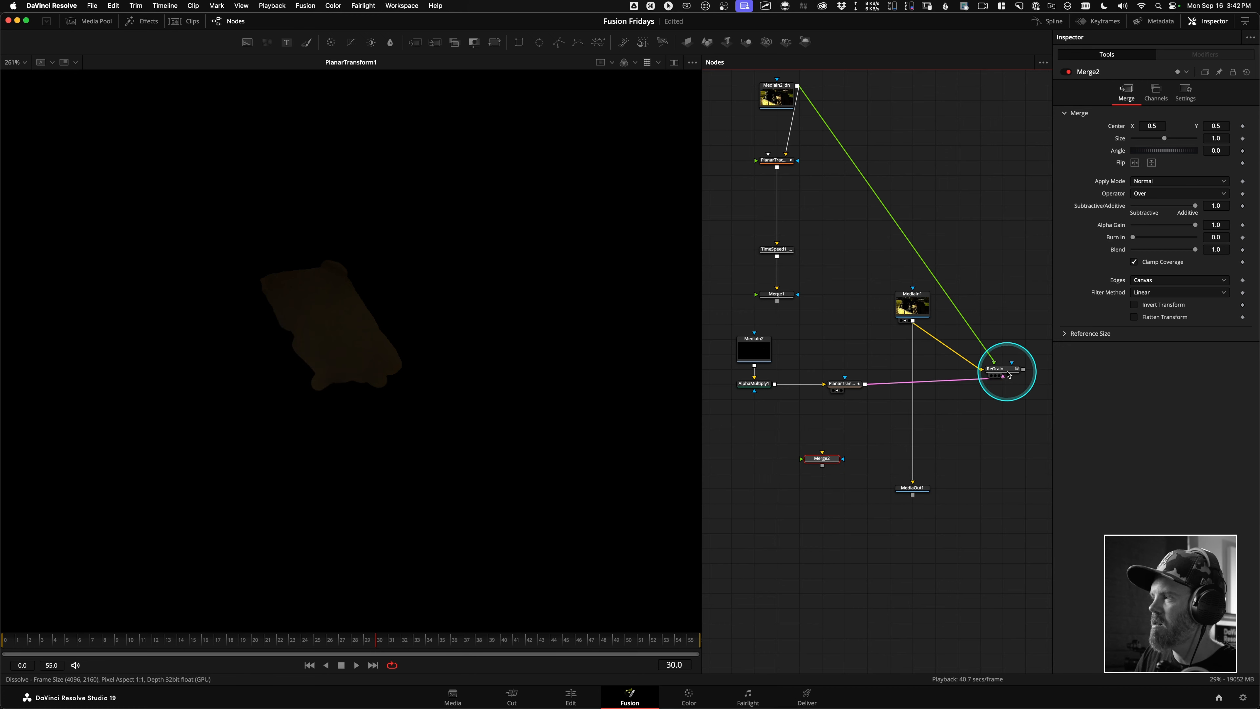
Step: Show ReGrain in the viewer and compare its grain against MediaIn1 around the logo with a split wipe
drag(1008, 373, 453, 387)
scroll(422, 355, up, 5)
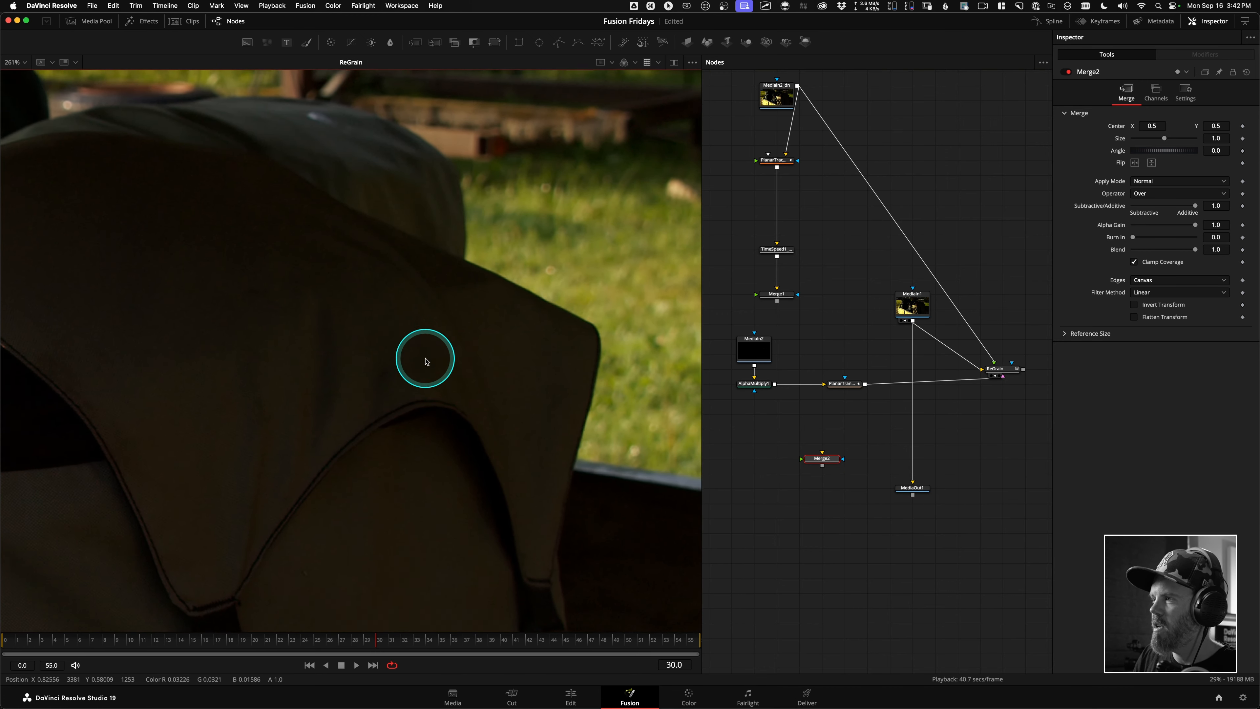
key(slash)
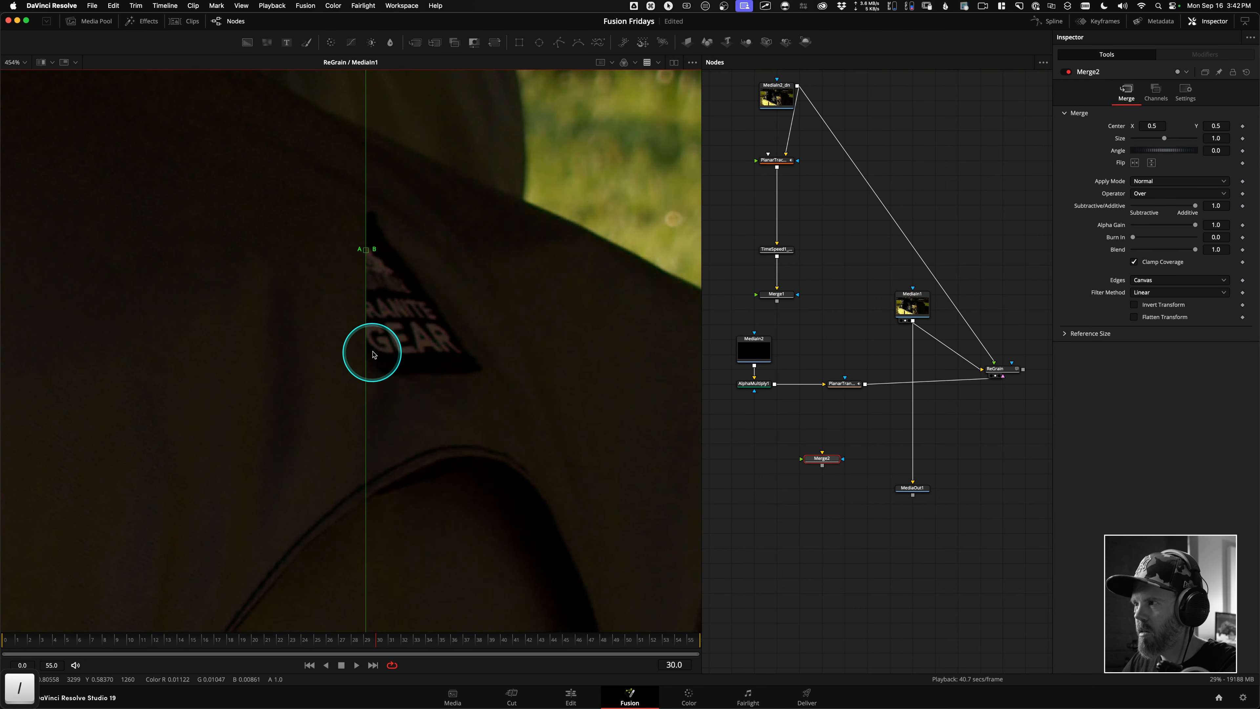
drag(367, 249, 211, 264)
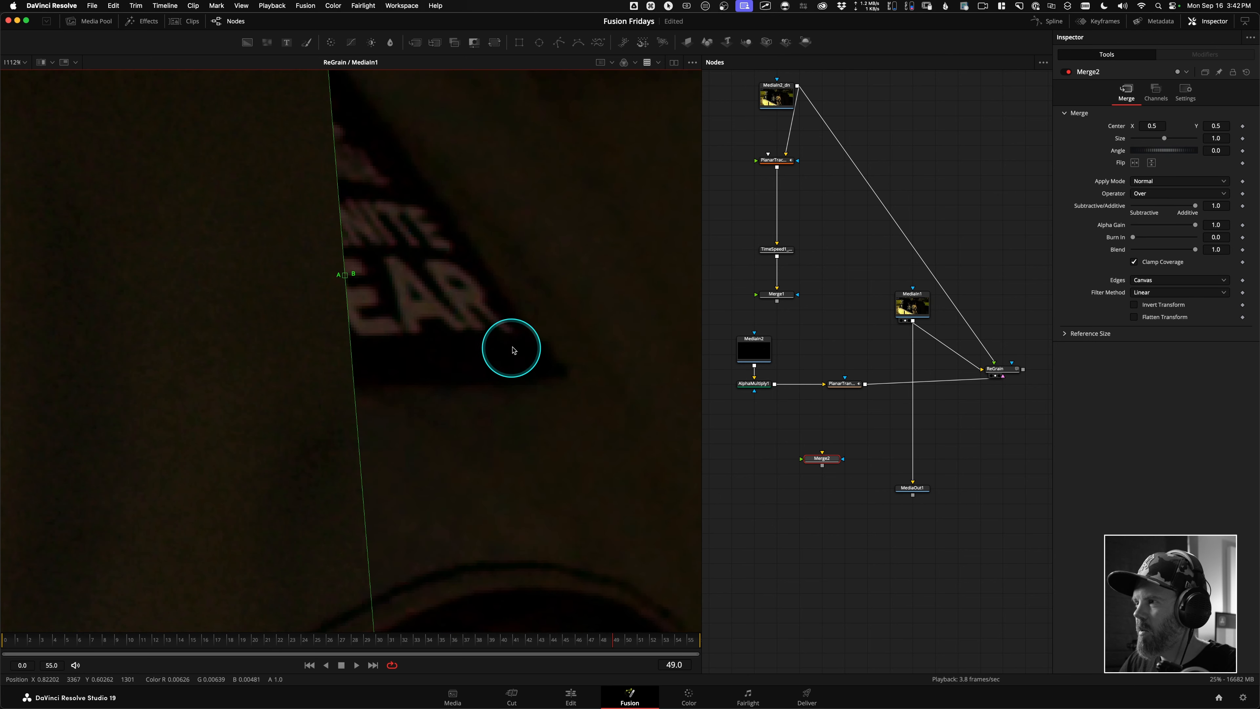
scroll(476, 343, down, 2)
scroll(422, 350, down, 2)
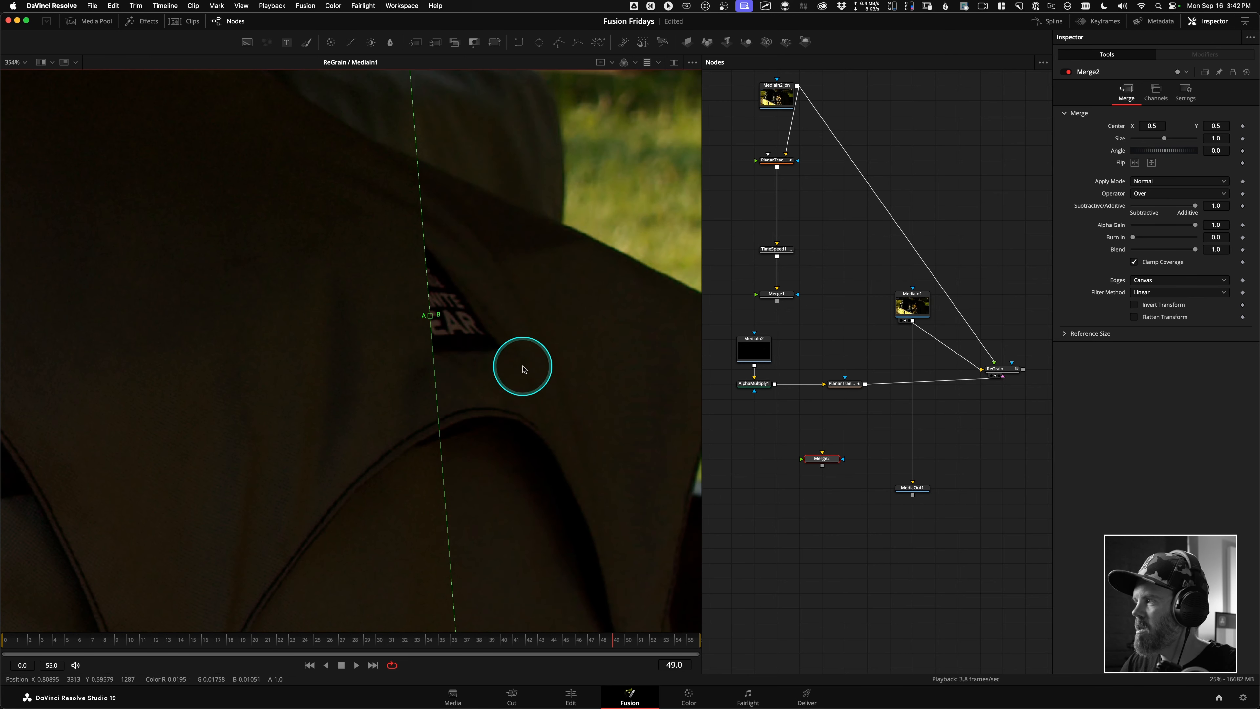
Step: Connect PlanarTransform1's output to ReGrain's Effect Mask input as well
drag(958, 410, 942, 395)
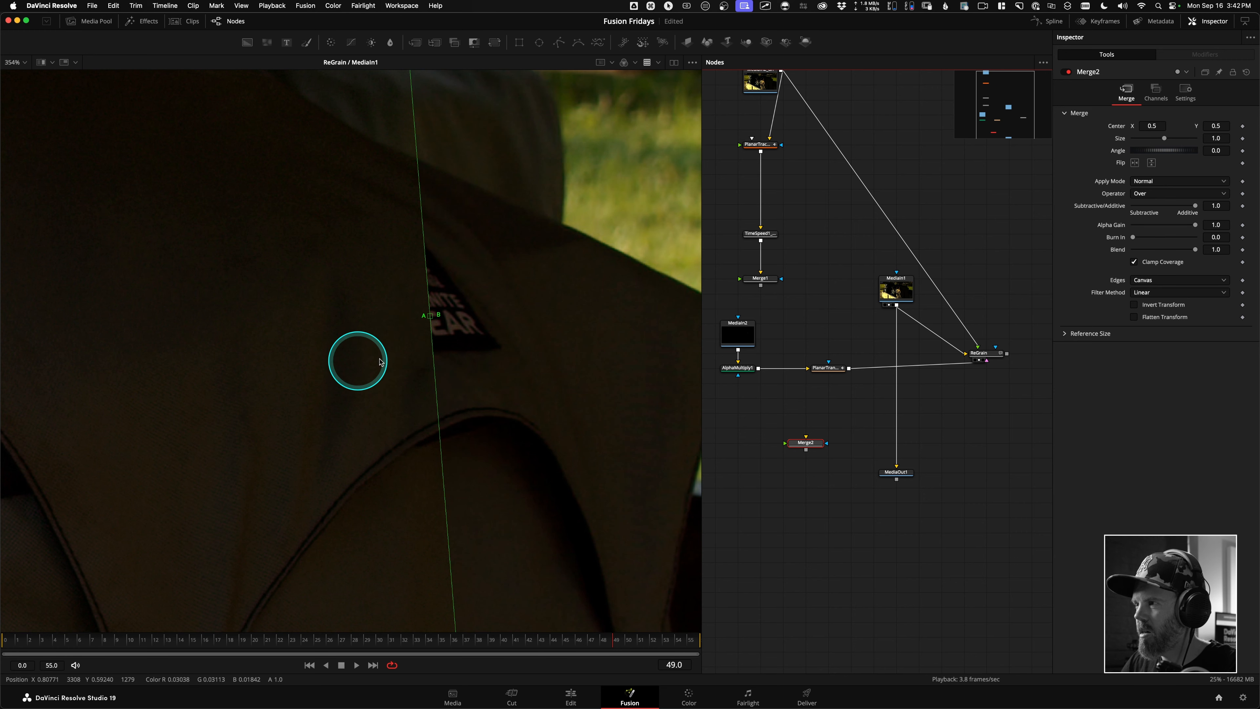
scroll(381, 362, up, 3)
drag(977, 398, 906, 436)
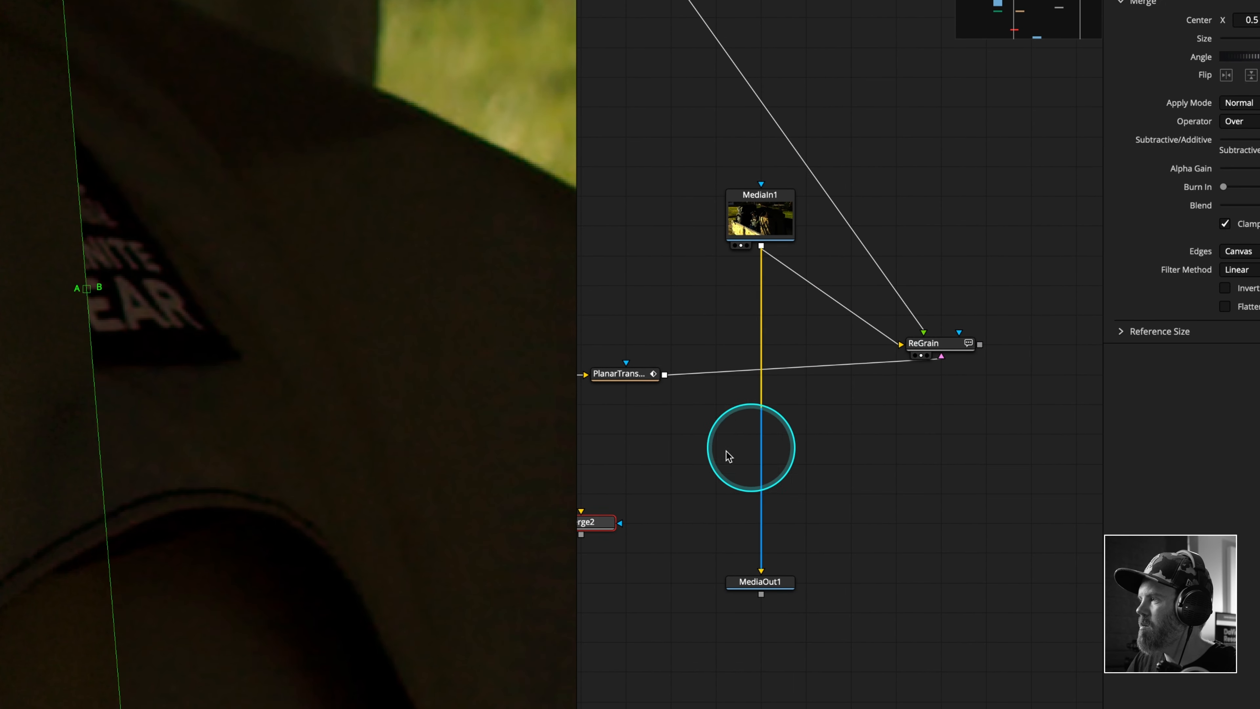
drag(665, 374, 952, 342)
click(995, 397)
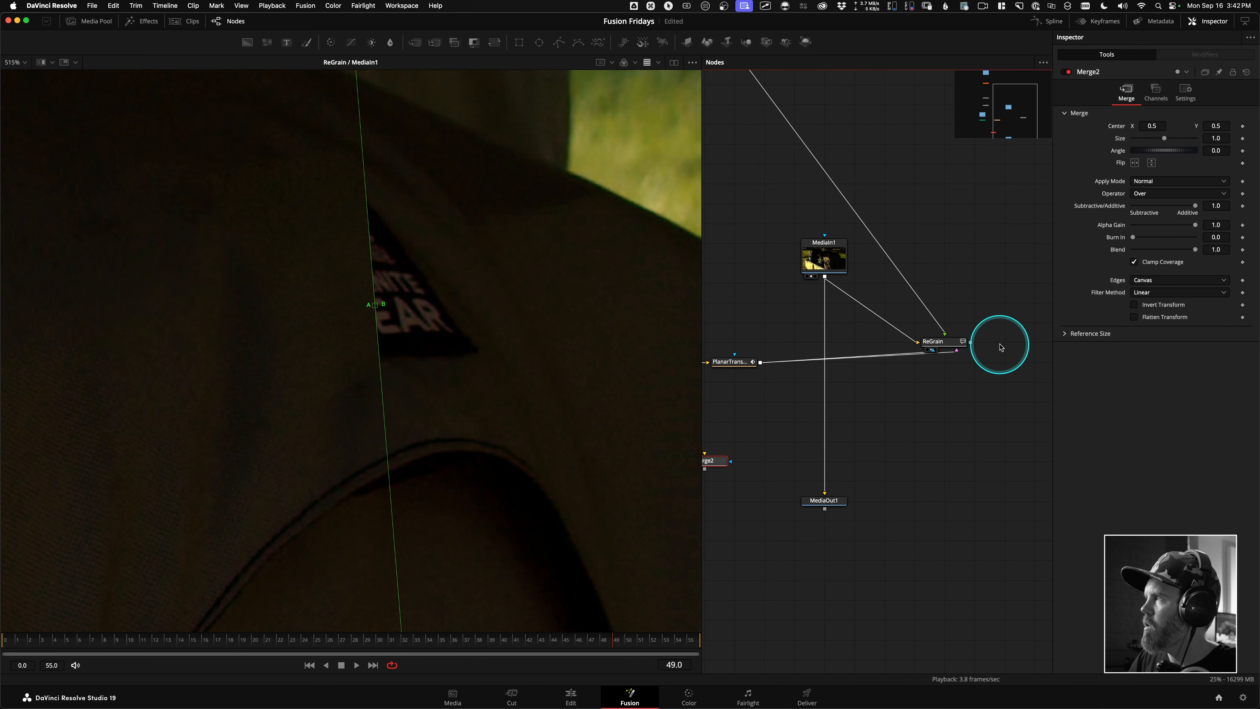
Step: Move the ReGrain node beside MediaIn1 and enable Multiply by Mask in its settings
drag(949, 342, 991, 284)
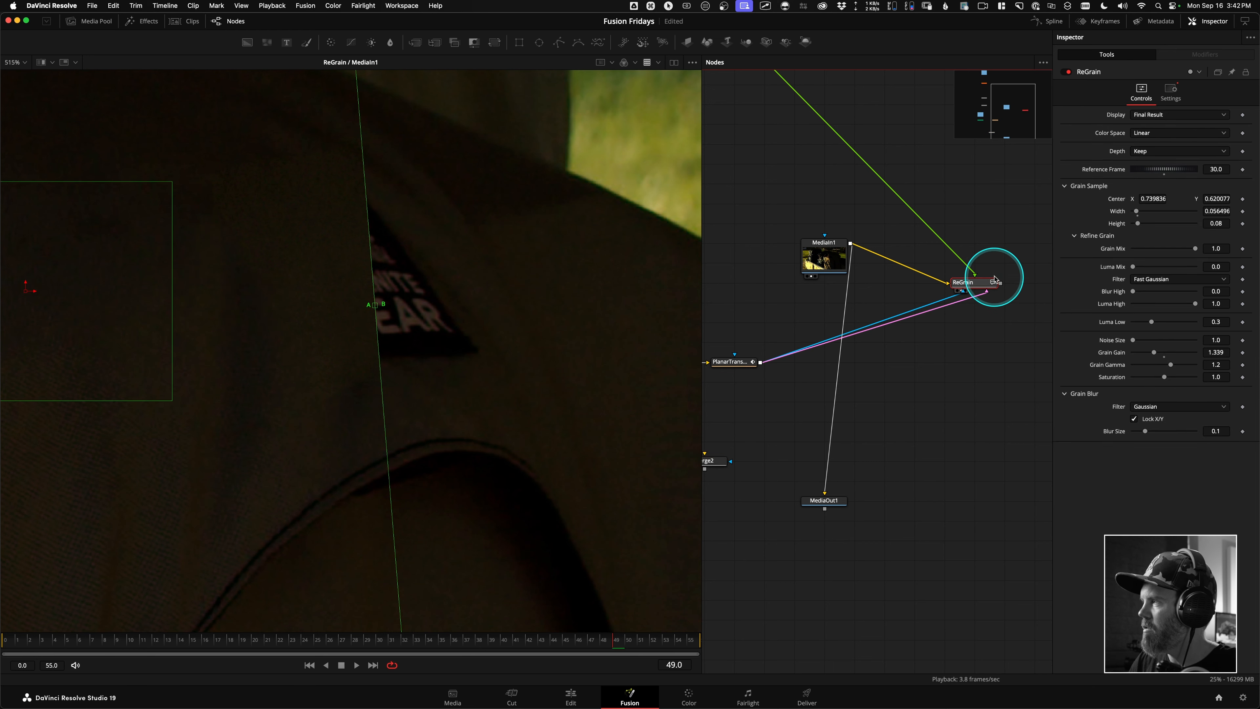
click(1168, 92)
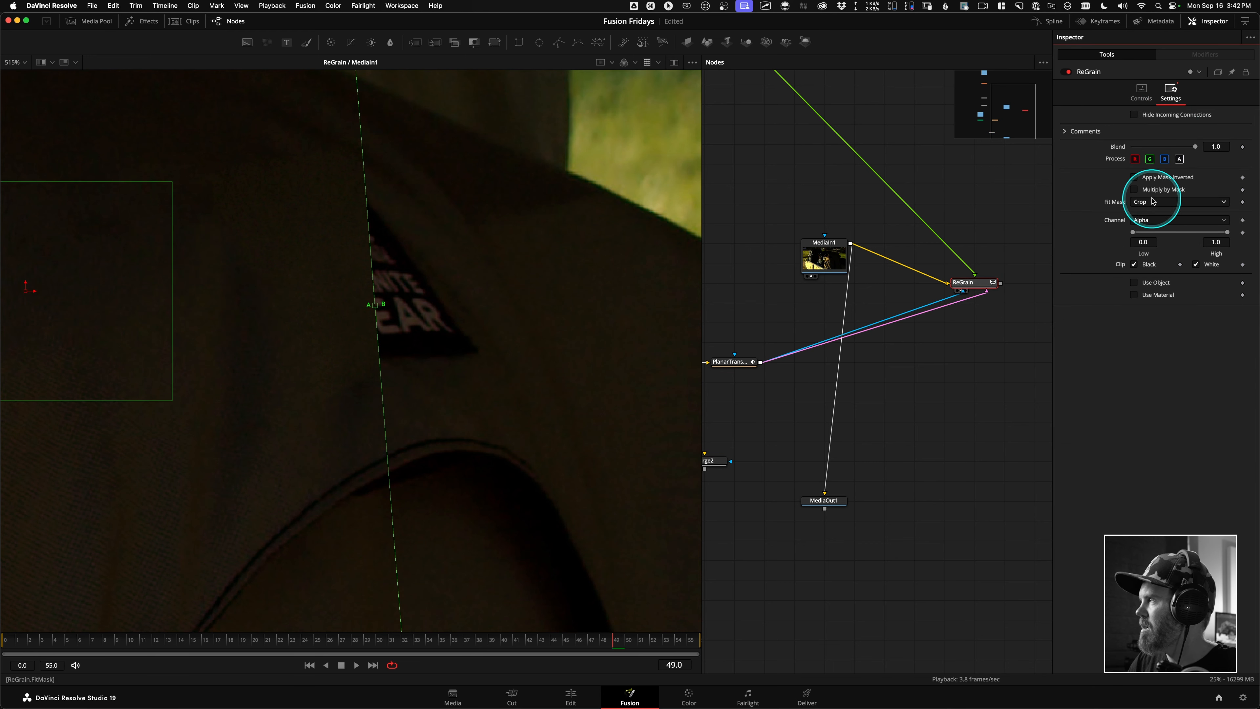
click(1135, 190)
Step: Examine the masked, regrained patch against the original footage with the split wipe while playing the clip
mouse_move(350, 312)
mouse_down()
mouse_move(236, 332)
mouse_move(366, 318)
mouse_up()
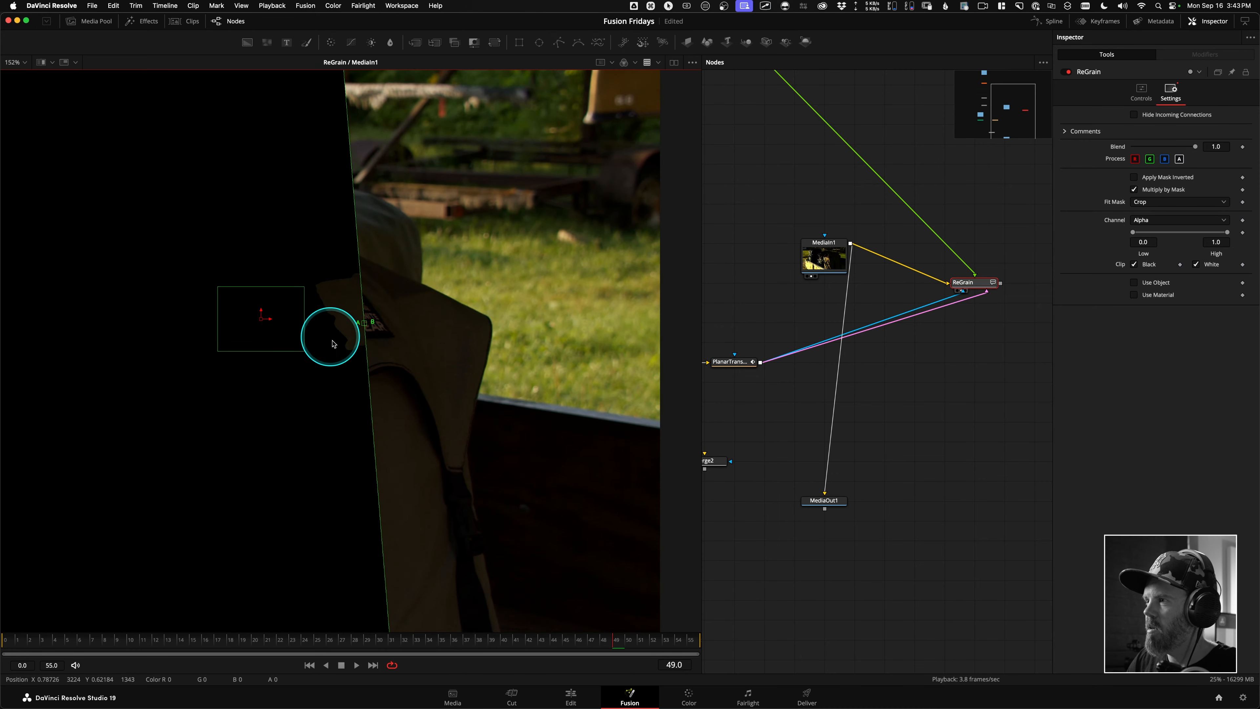
scroll(366, 310, up, 5)
key(space)
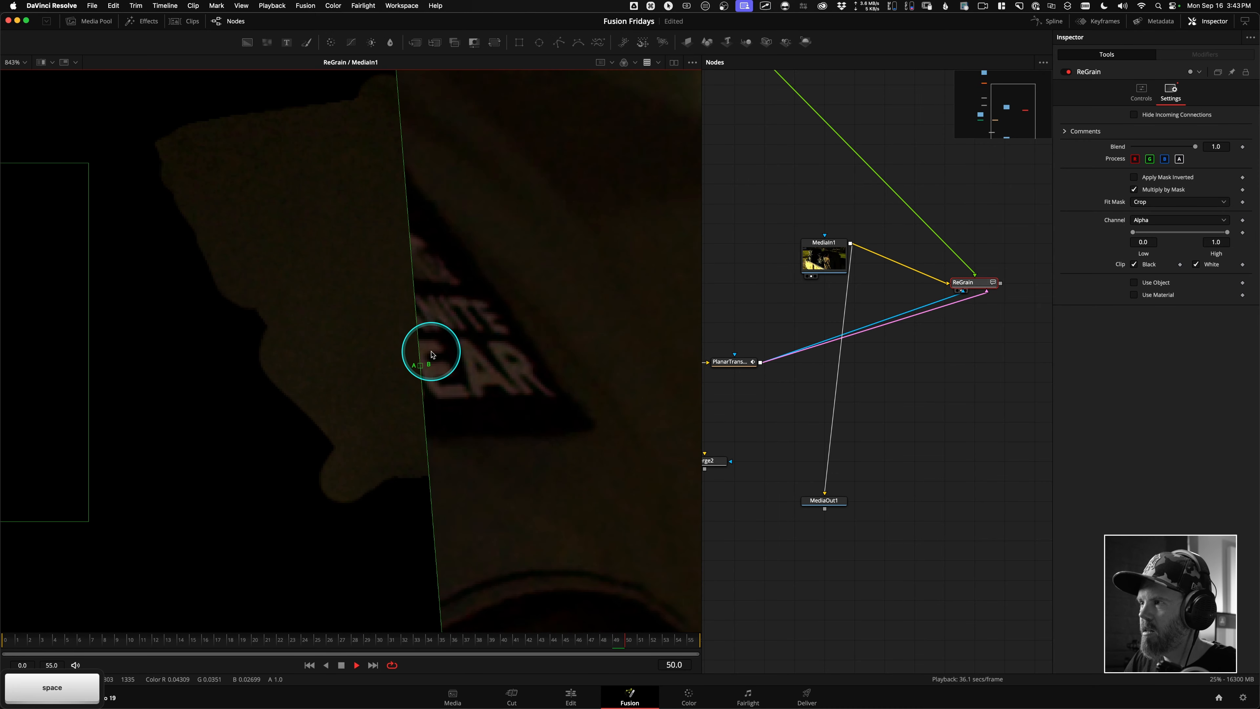
drag(424, 365, 369, 315)
key(space)
drag(478, 338, 424, 338)
Step: Detach MediaOut1 and rearrange the graph with MediaIn1 above ReGrain and ReGrain in line with PlanarTransform1
drag(984, 375, 888, 518)
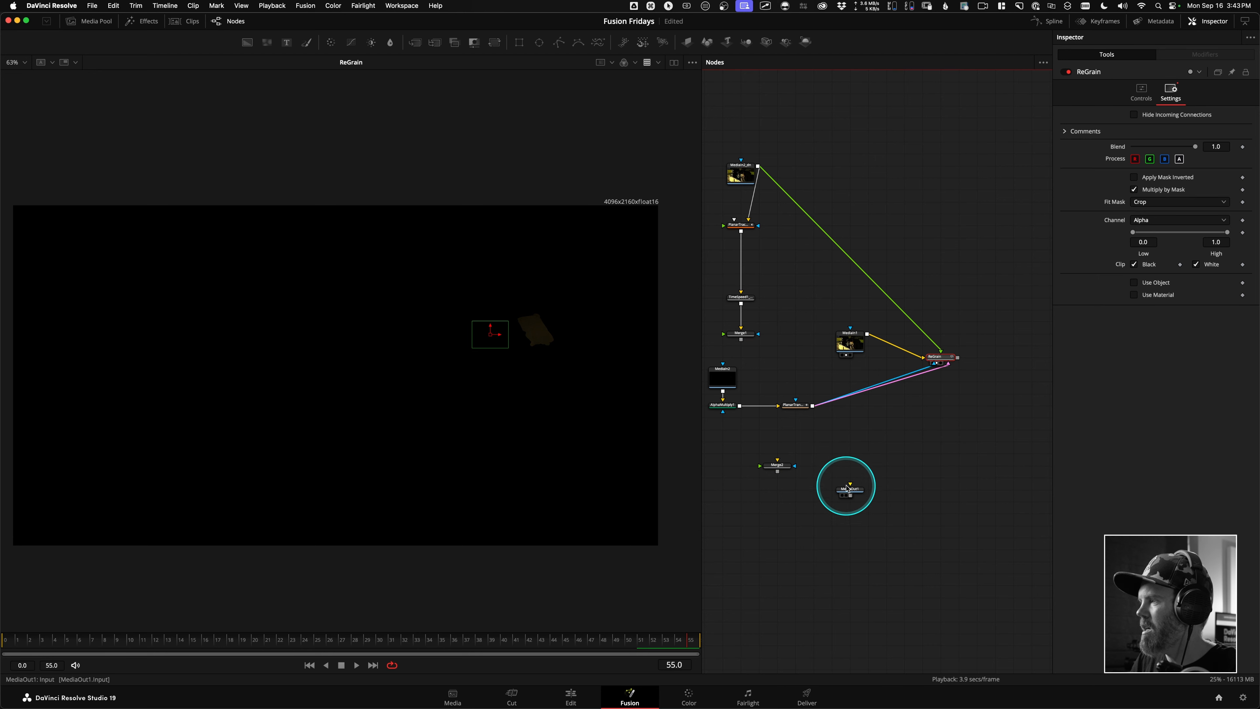
click(904, 515)
drag(853, 343, 944, 204)
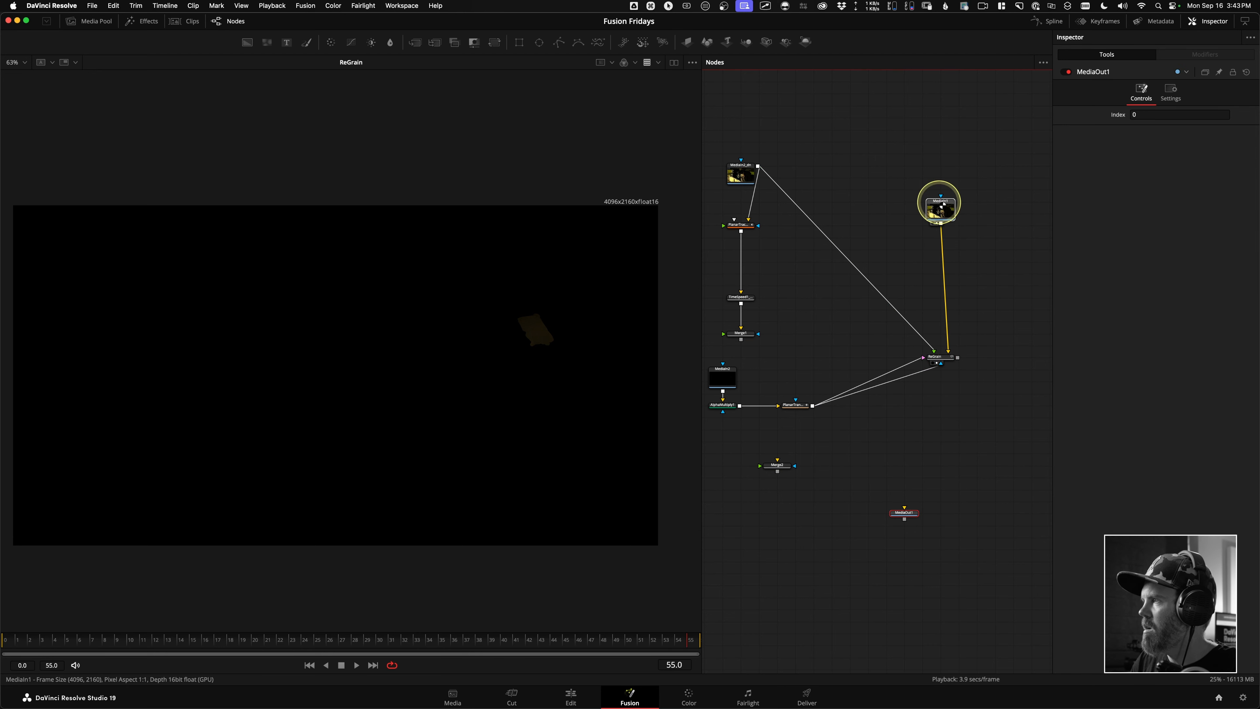
drag(950, 419, 974, 375)
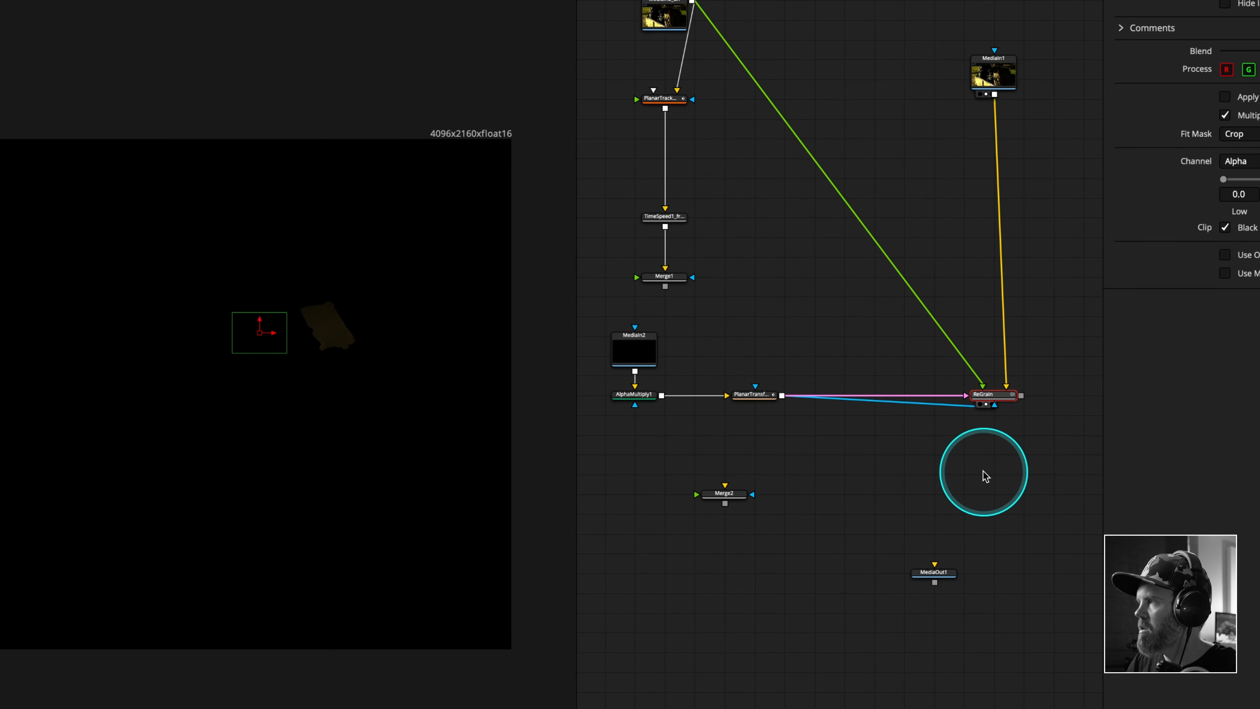
drag(991, 469, 923, 472)
Step: Add a Merge node with MediaIn1 as its background and ReGrain's output as its foreground
click(982, 508)
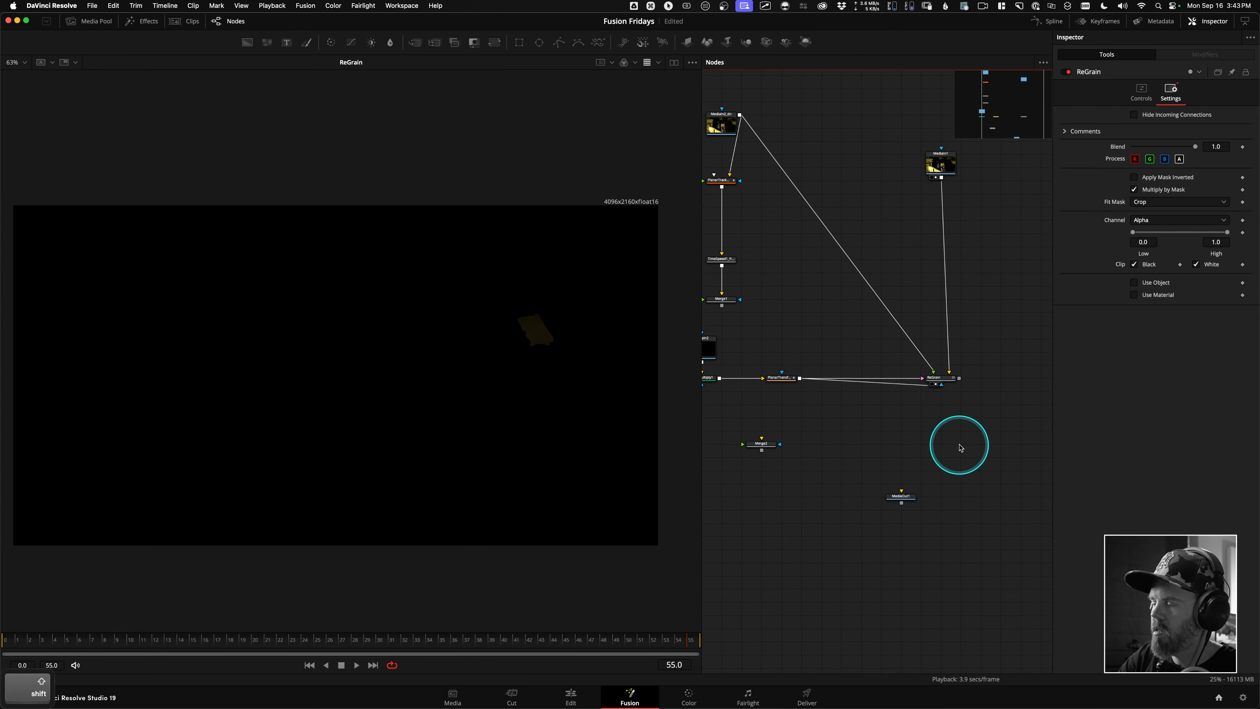
key(shift+space)
text(me)
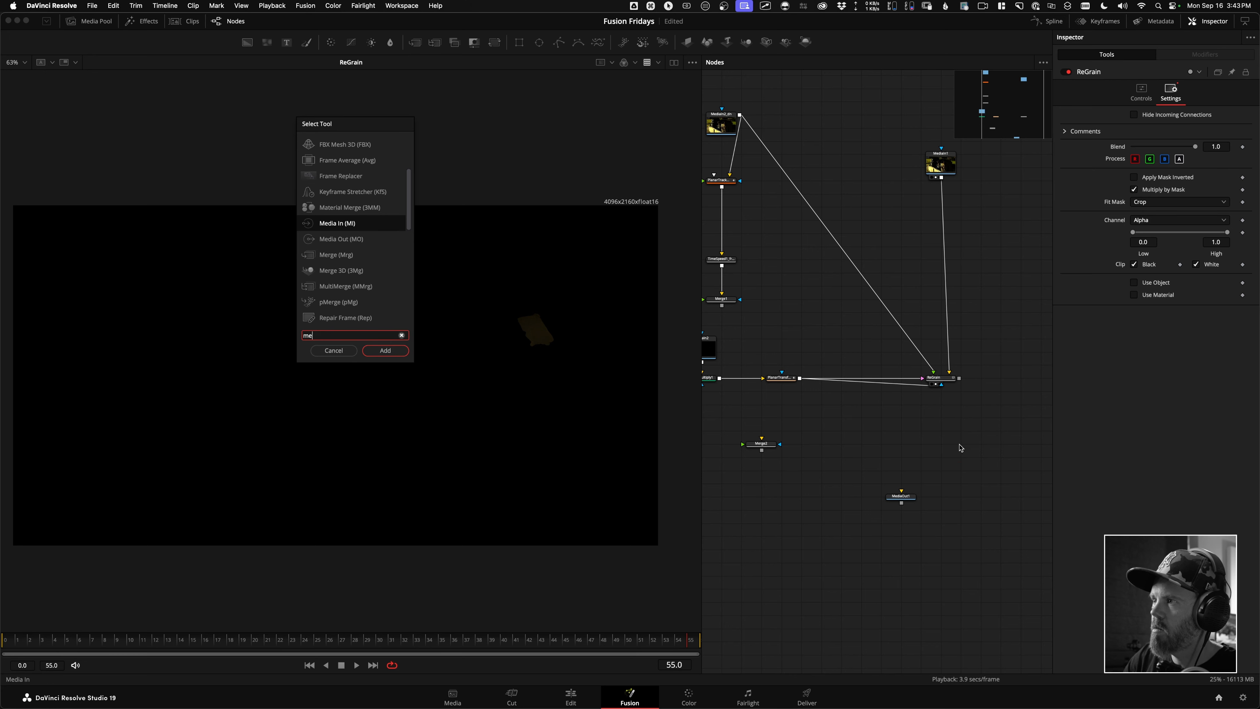
key(Return)
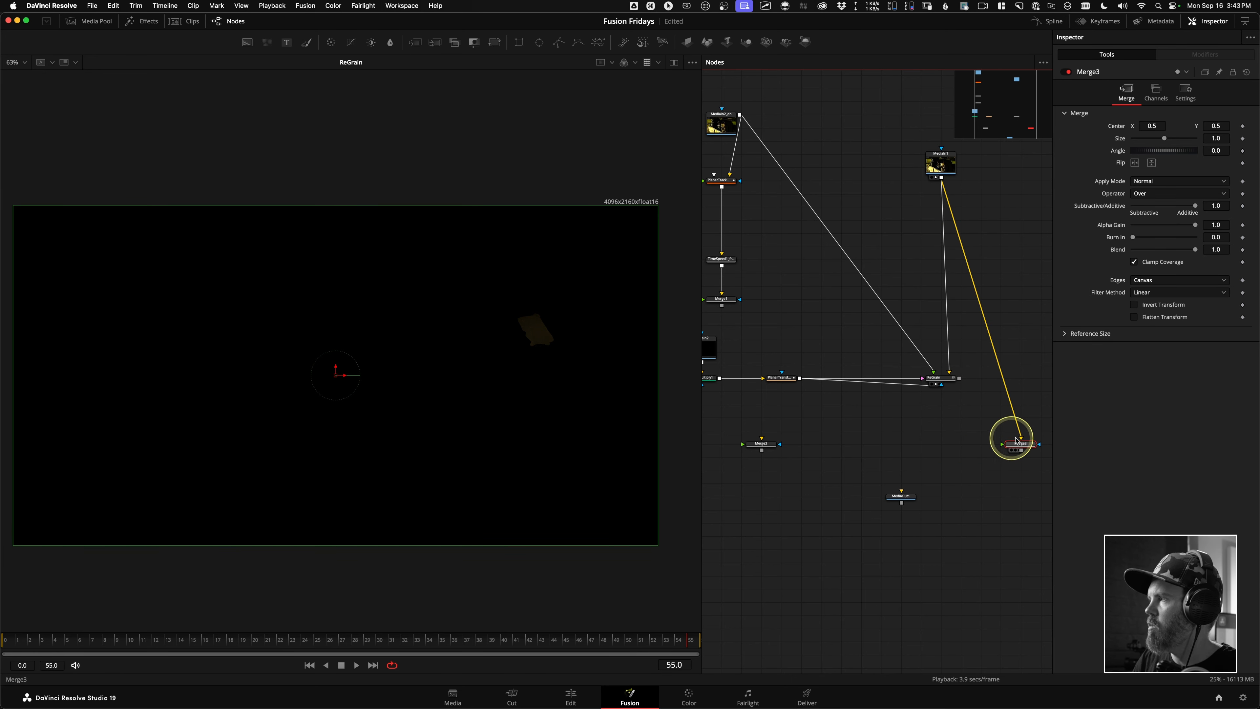
drag(944, 164, 1009, 184)
drag(955, 410, 828, 381)
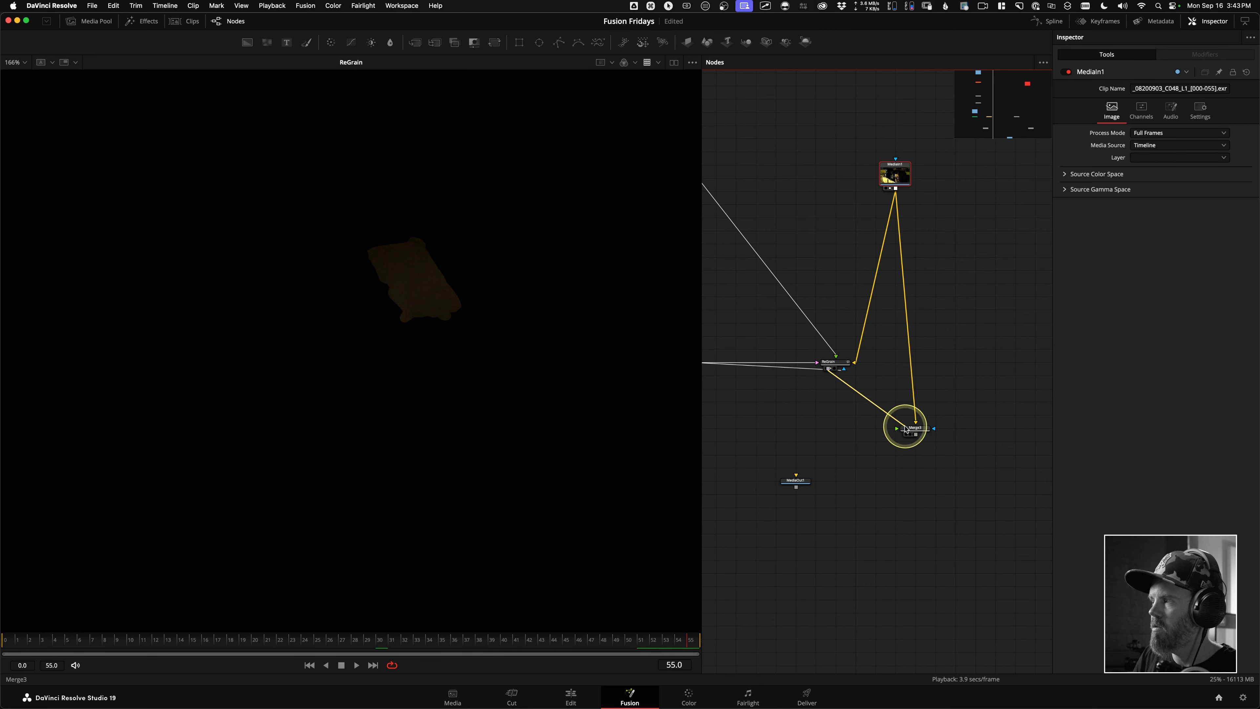
Step: Display the new merge in the viewer and play the clip to inspect the patched backpack flap up close
drag(915, 430, 492, 450)
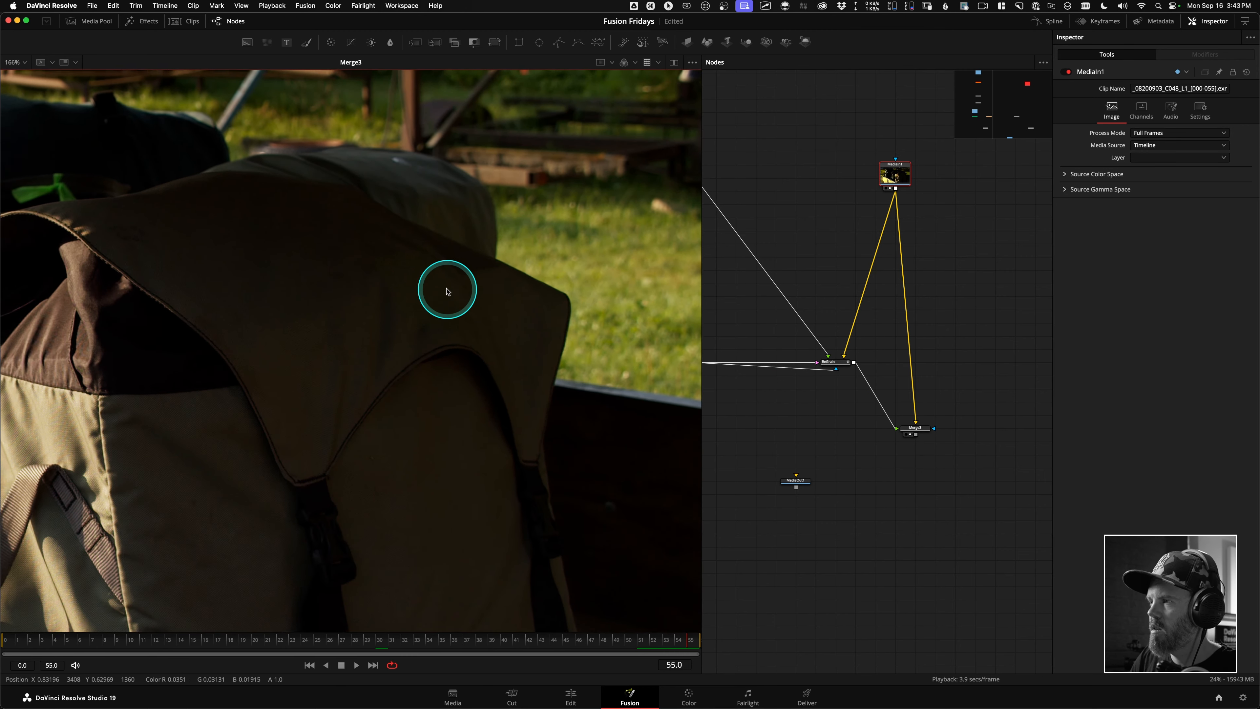
key(space)
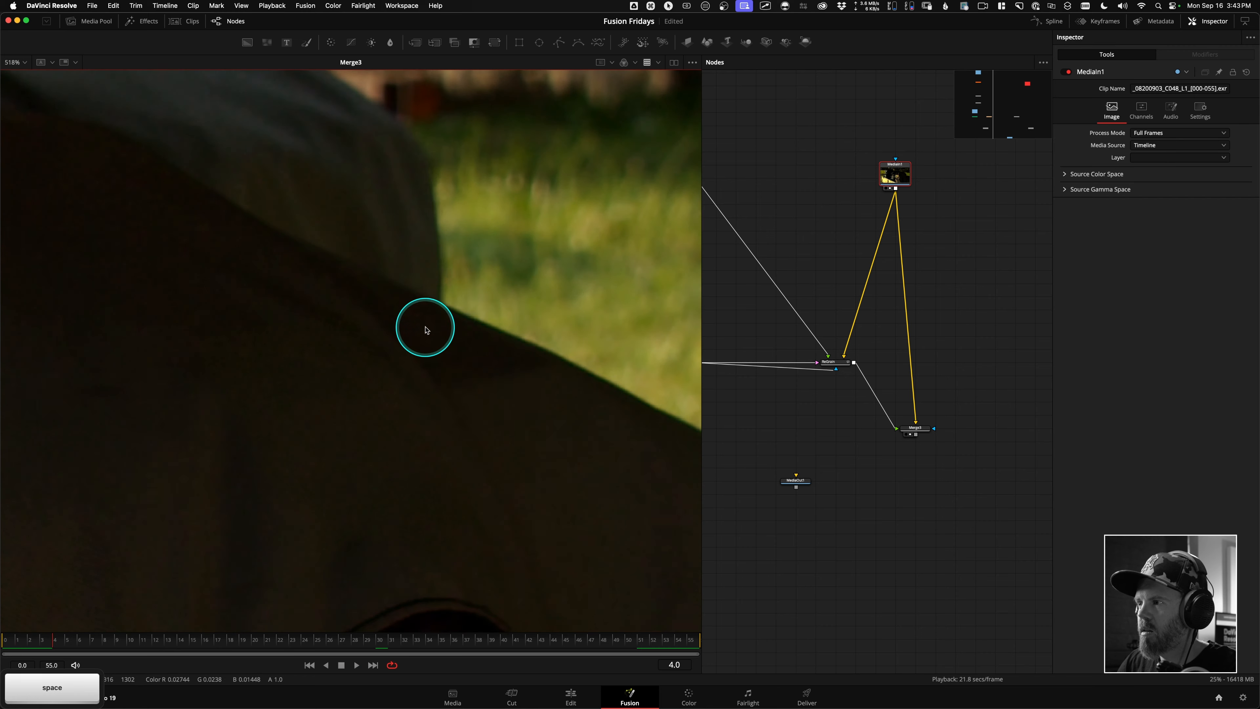
scroll(300, 256, up, 5)
scroll(300, 255, down, 5)
scroll(374, 268, up, 5)
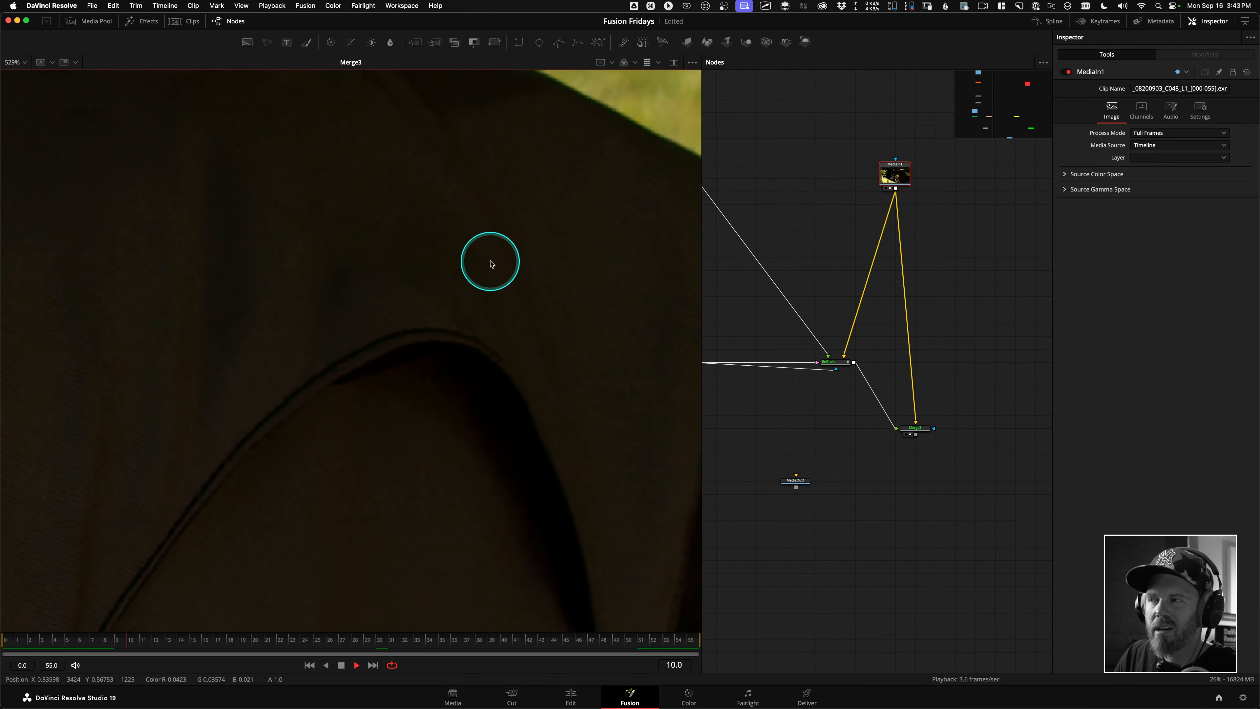
key(space)
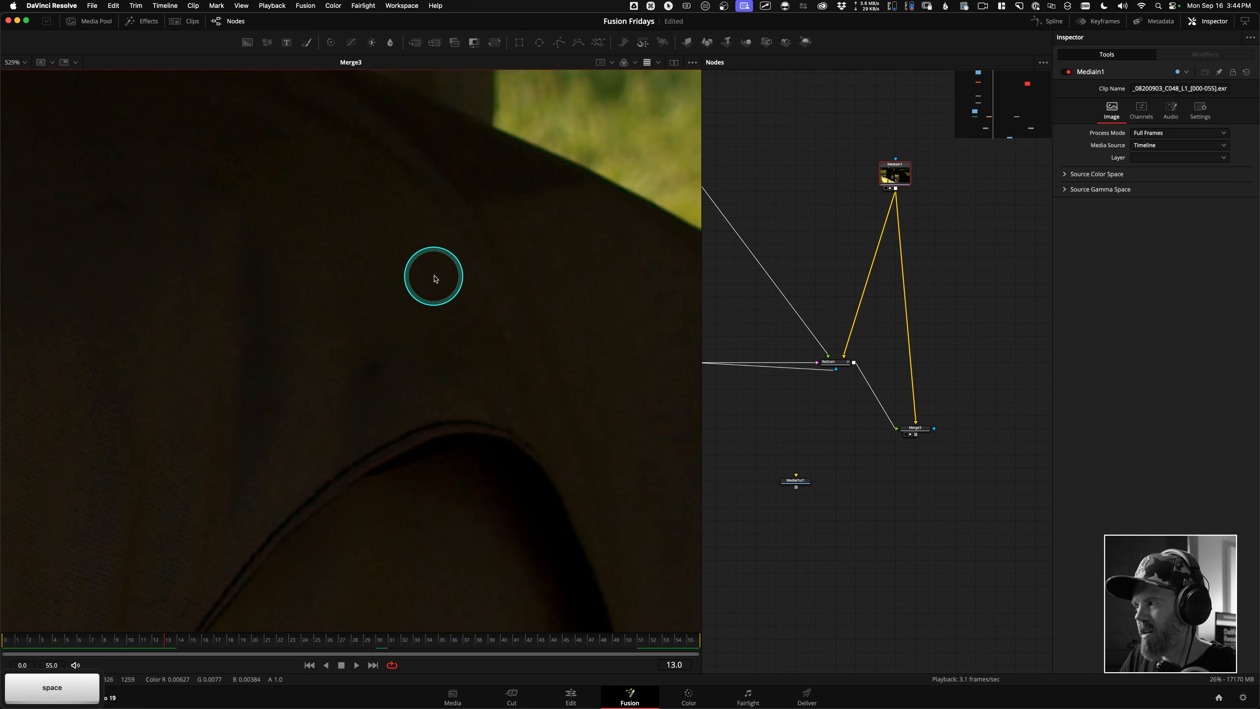
Step: Place MediaOut1 below Merge3 and connect Merge3's output to it
drag(800, 485, 983, 442)
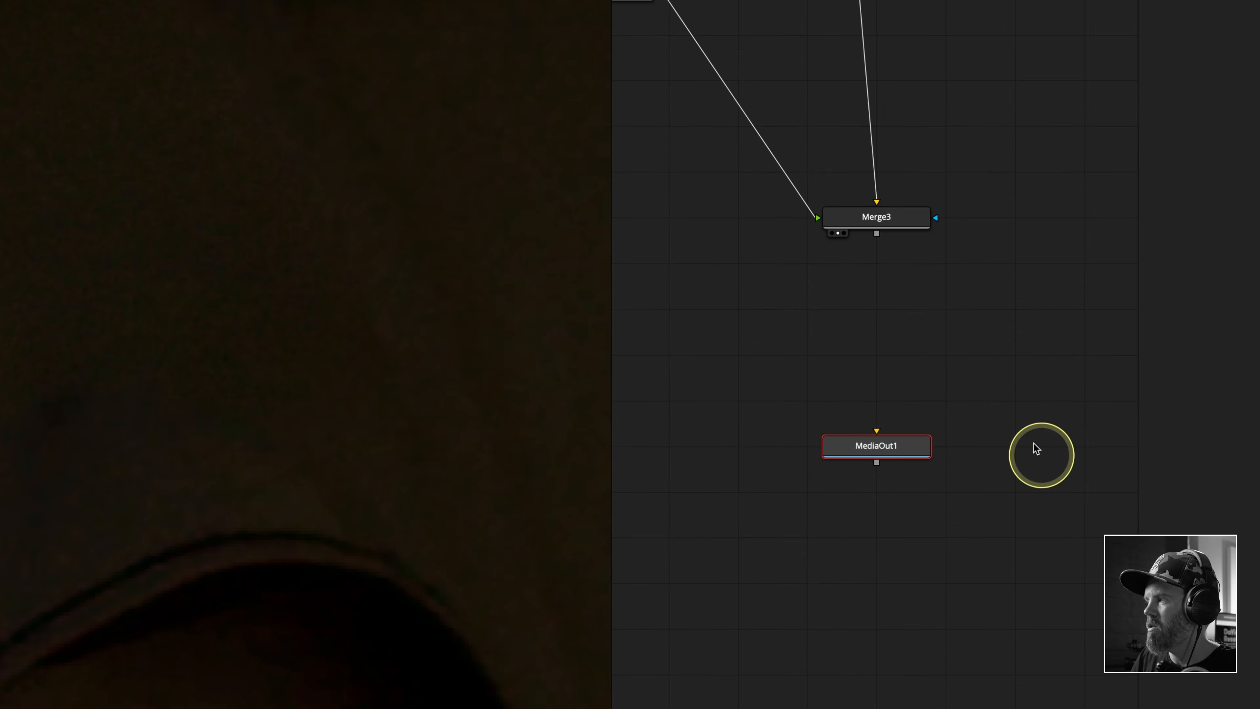
mouse_move(976, 268)
mouse_down()
mouse_move(892, 409)
mouse_move(954, 390)
mouse_up()
drag(877, 233, 888, 446)
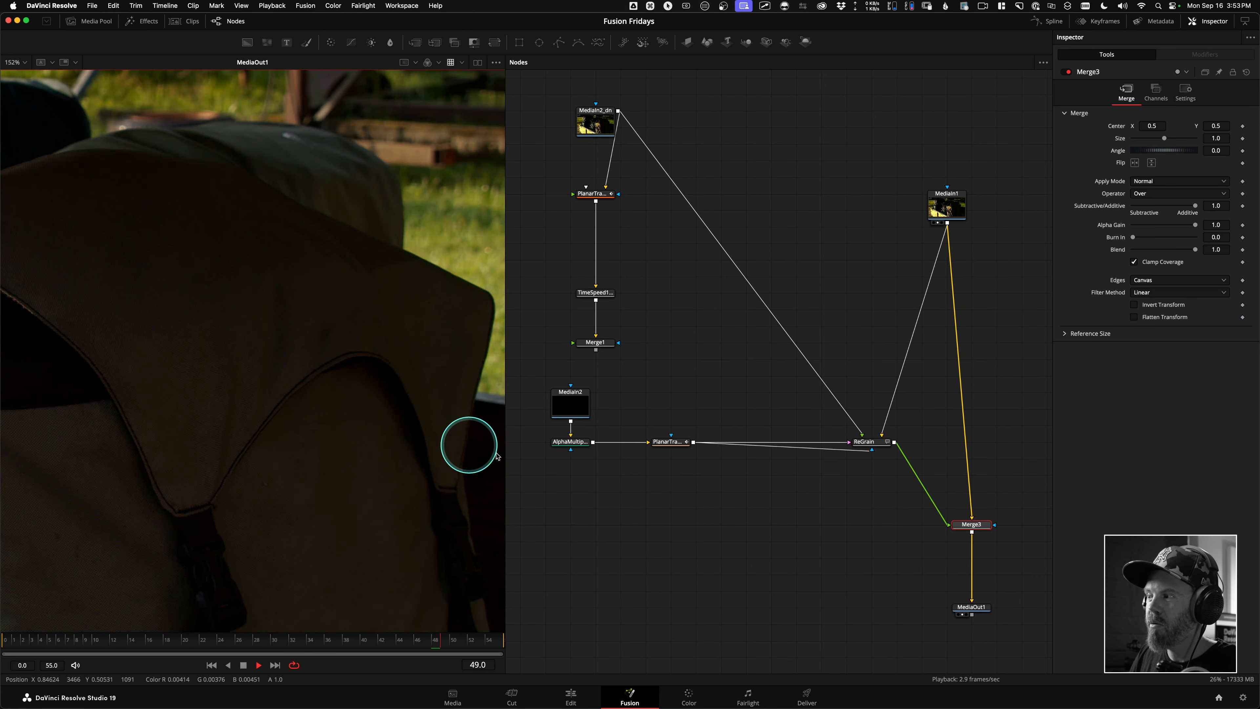
scroll(677, 446, up, 3)
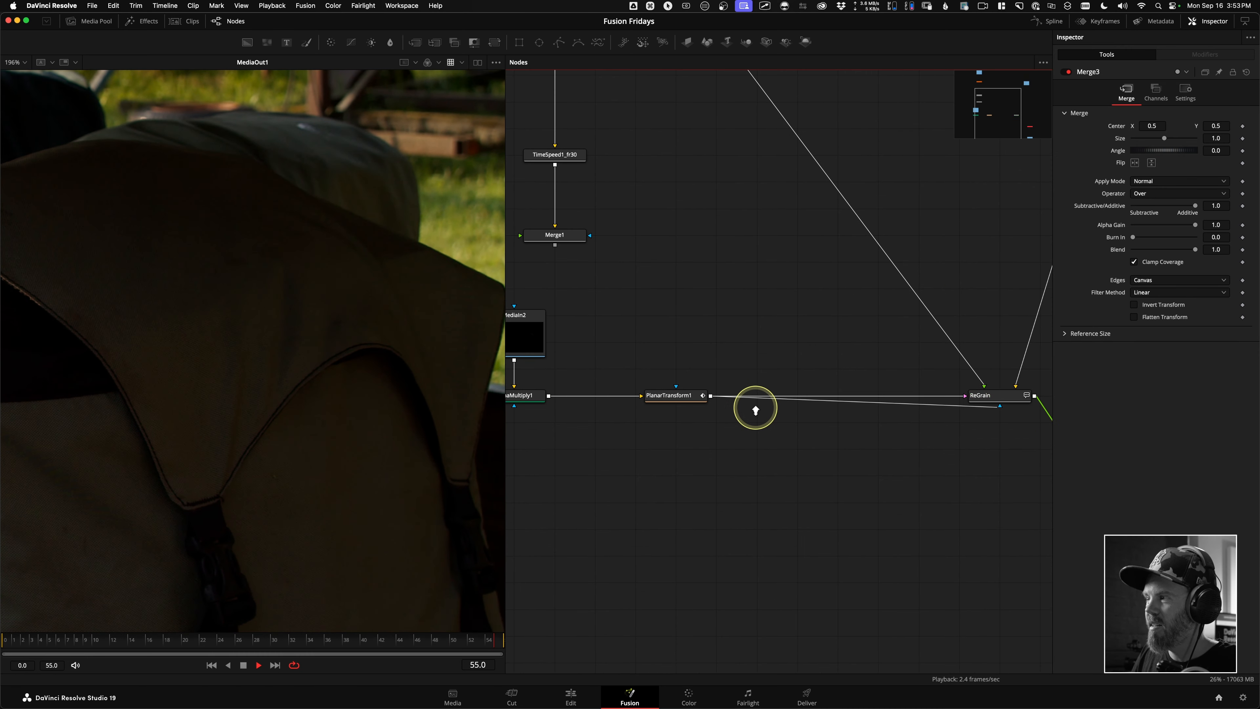
scroll(684, 417, down, 2)
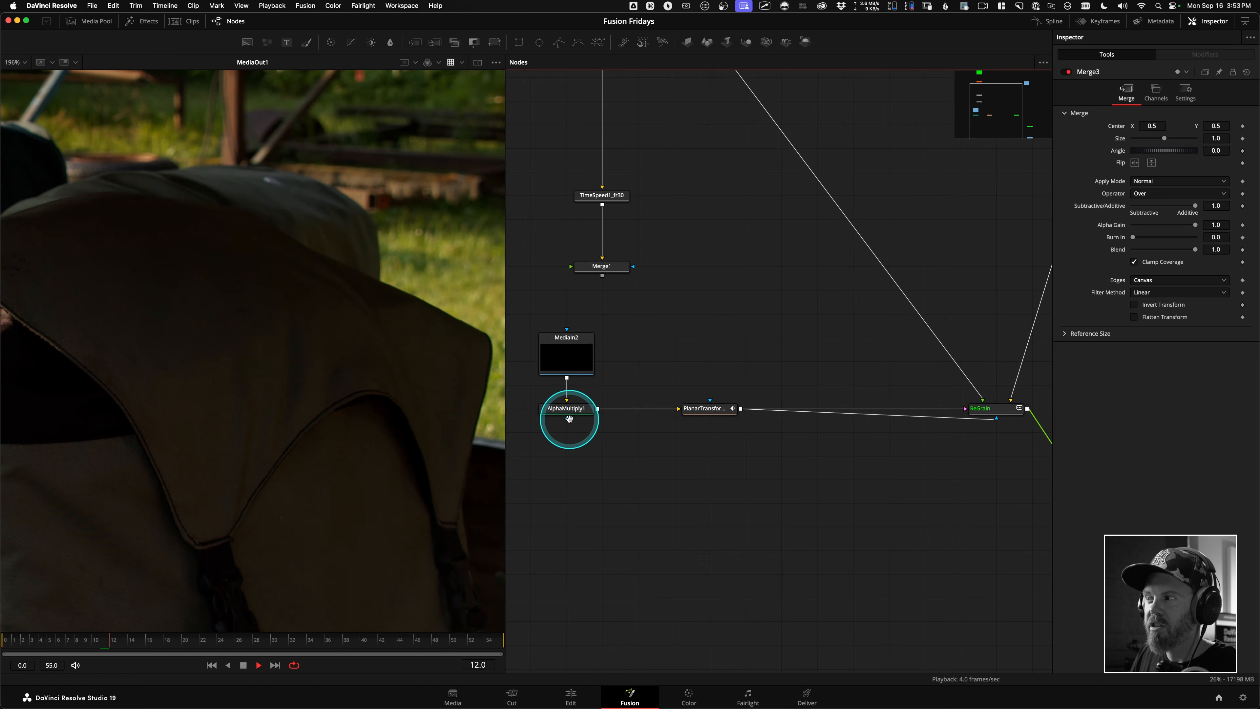
scroll(571, 419, up, 2)
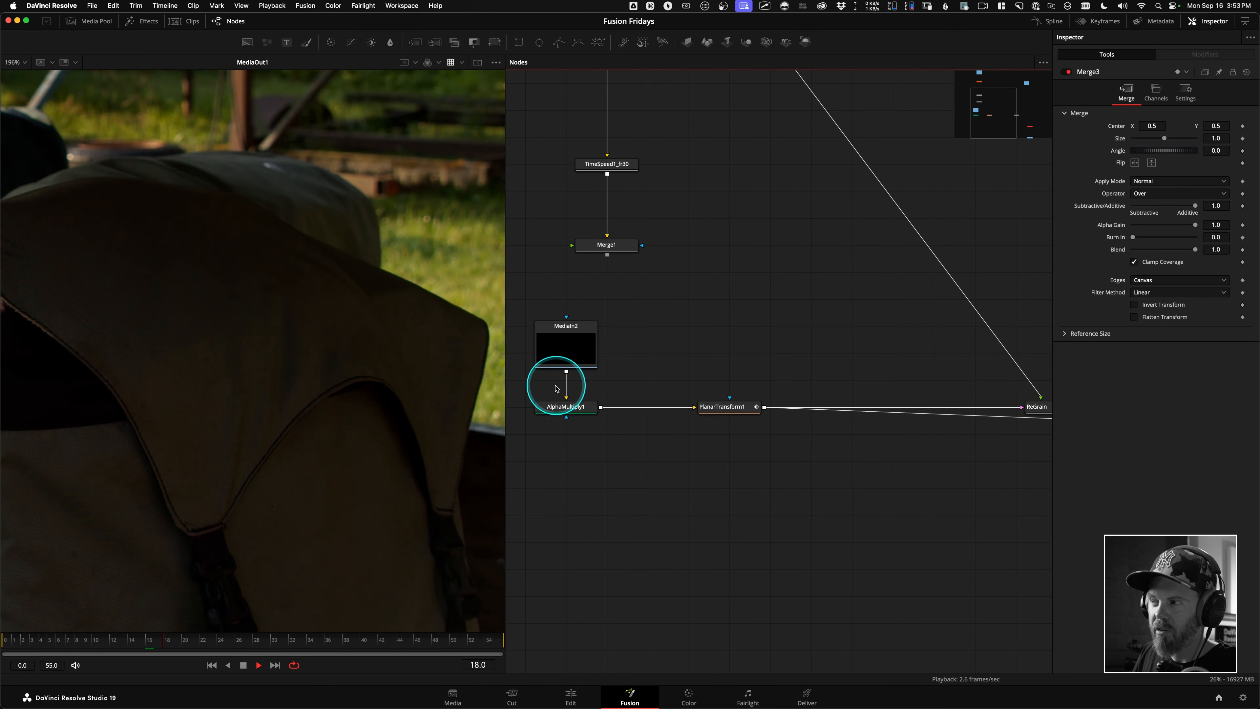